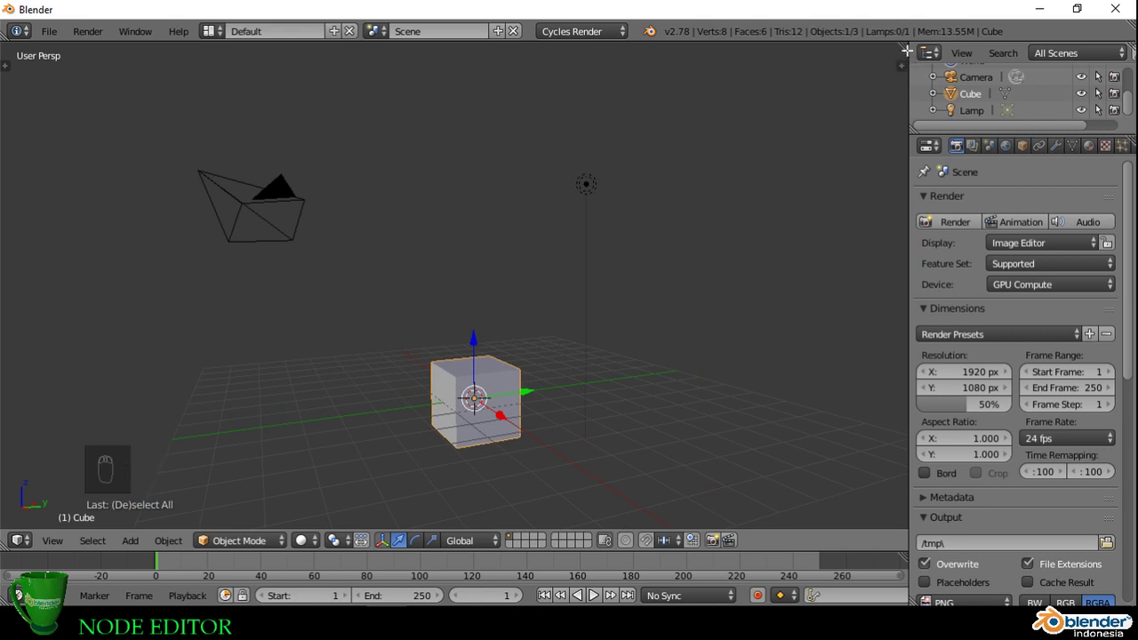
Step: Split the 3D view vertically at about a third of its width and turn the larger area into a Node Editor
left_click_drag(904, 44, 287, 157)
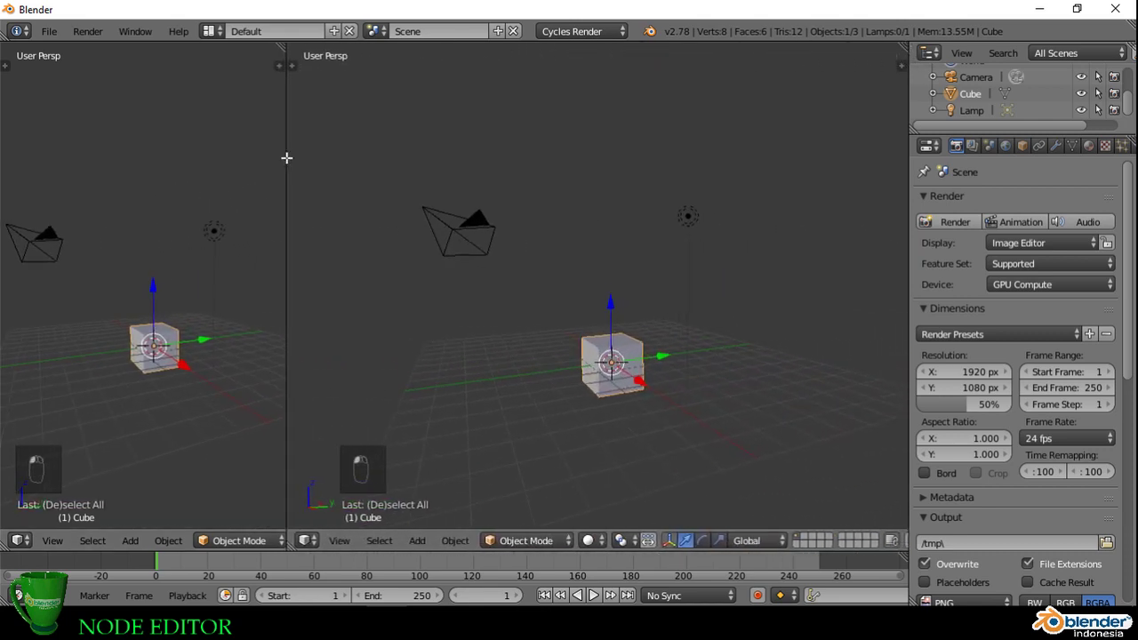
left_click(307, 540)
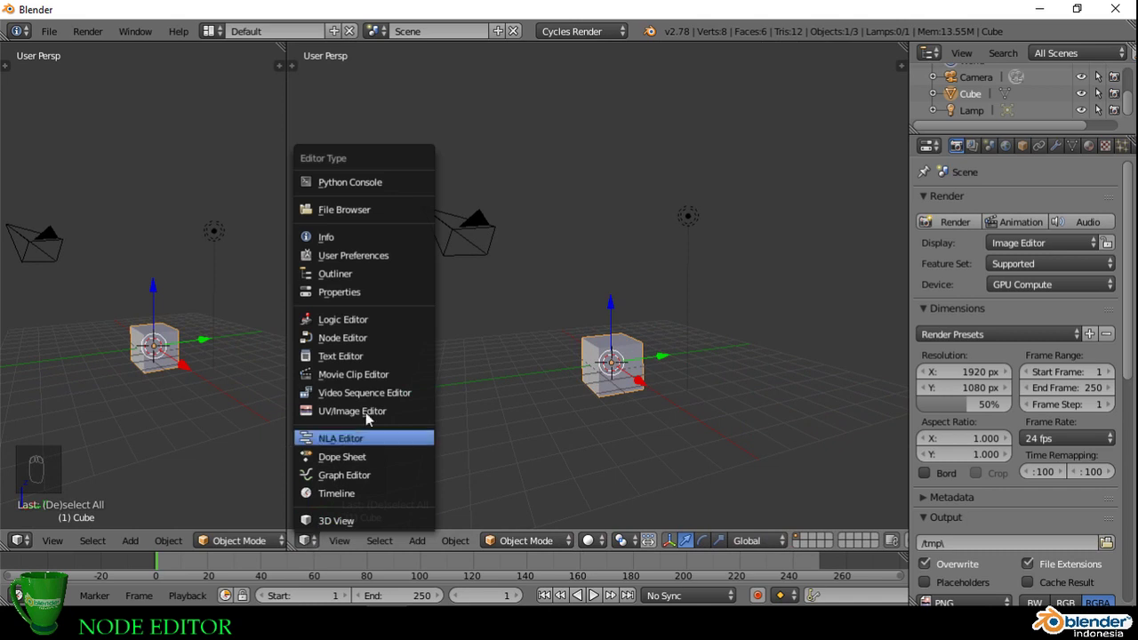
left_click(370, 339)
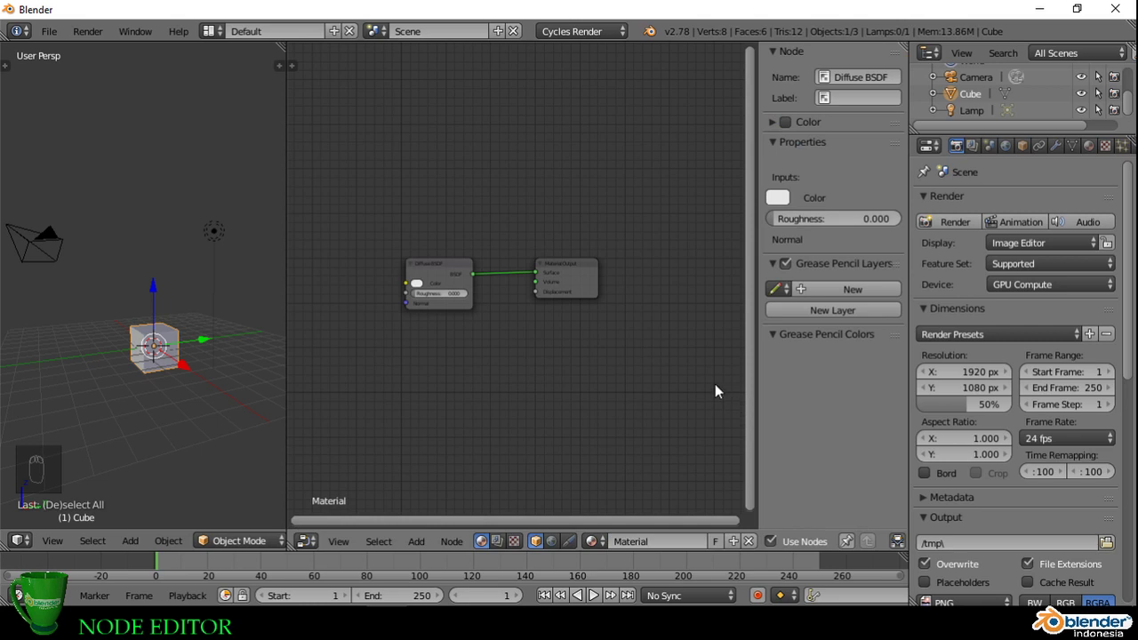
Step: Unlink the cube's existing material and hide the Node Editor's properties sidebar while in the compositing node view
left_click(748, 542)
left_click(497, 541)
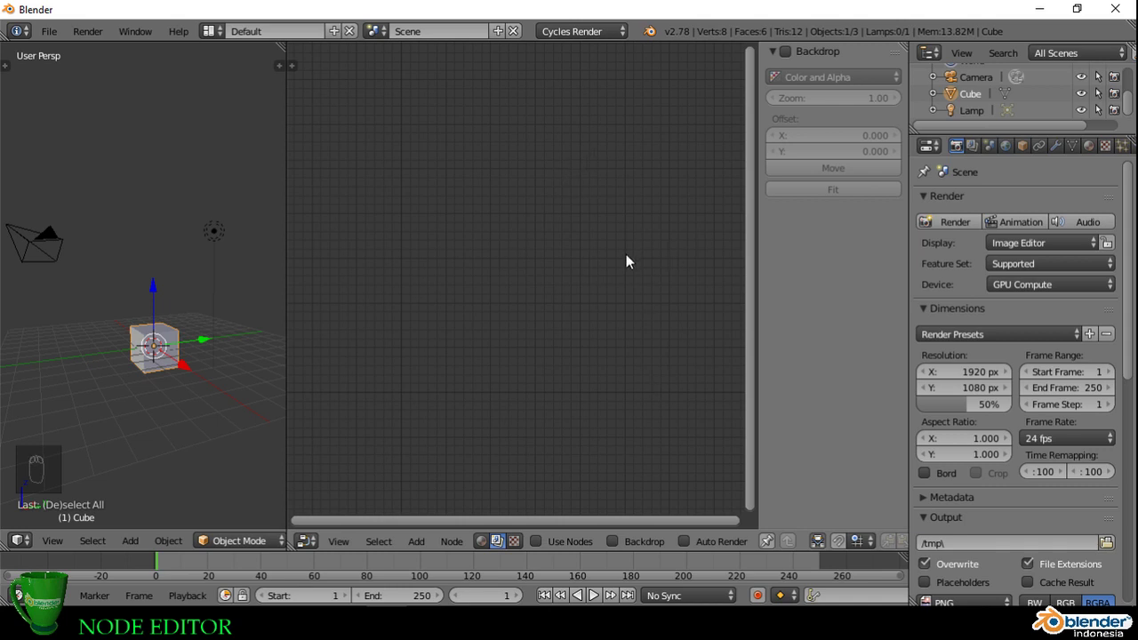
key("n")
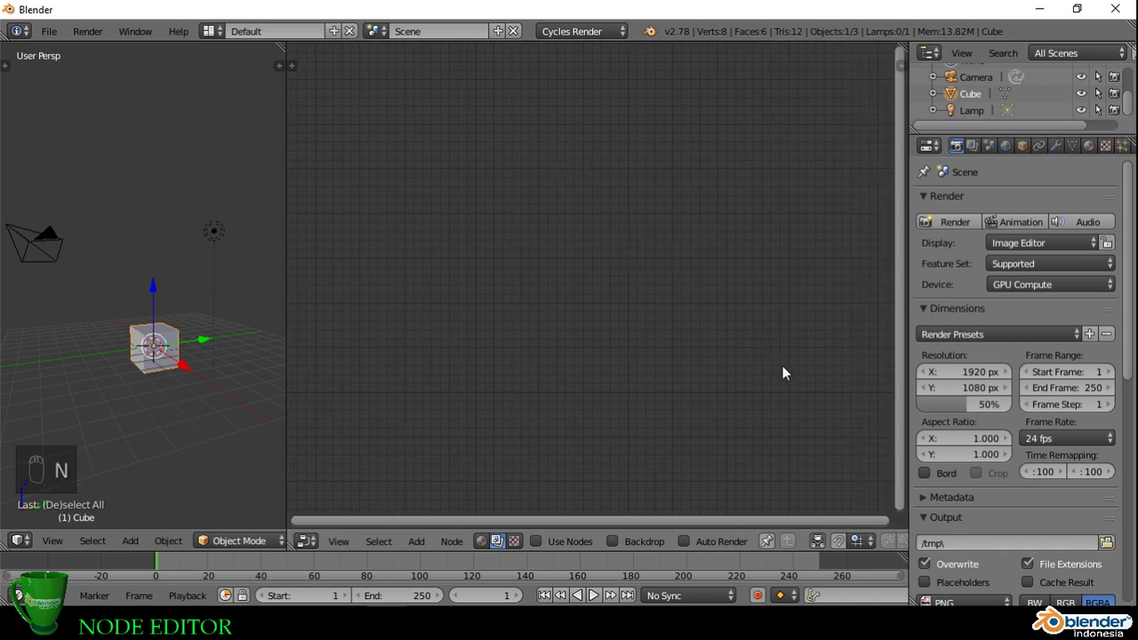
Step: Return to the shader nodes, create a new material for the cube and name it "cube material"
left_click(482, 544)
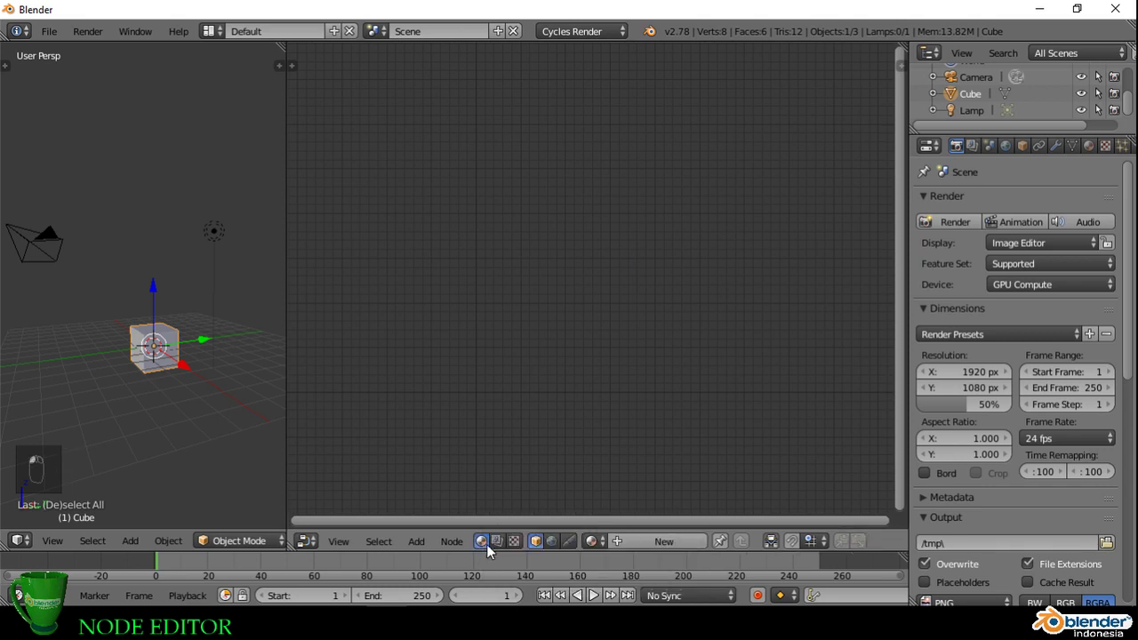
left_click(654, 541)
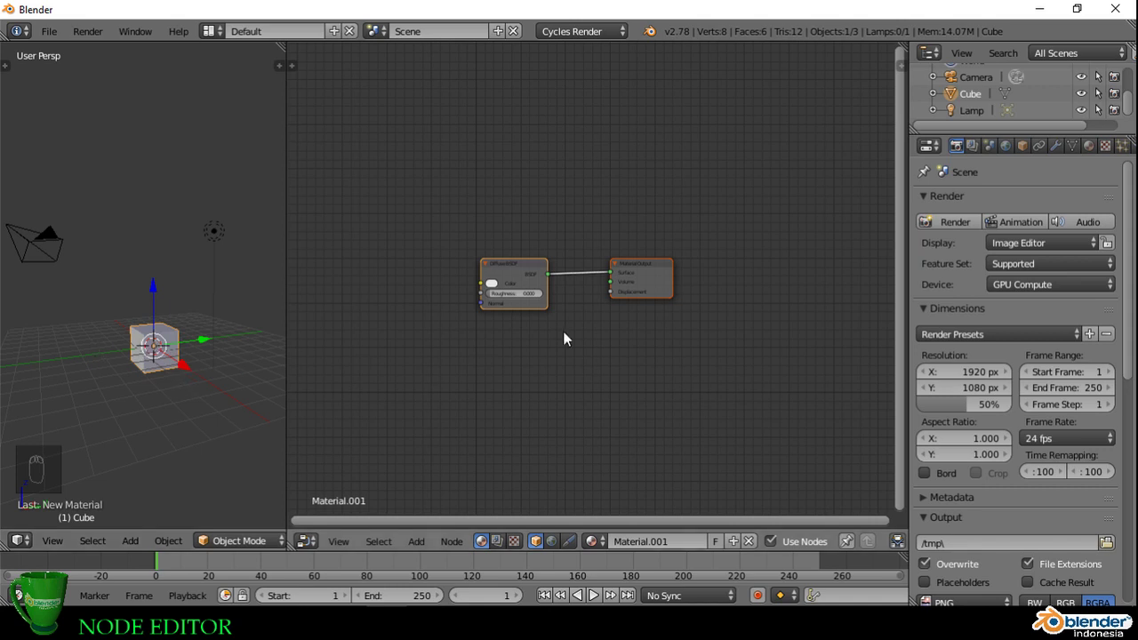
left_click(658, 541)
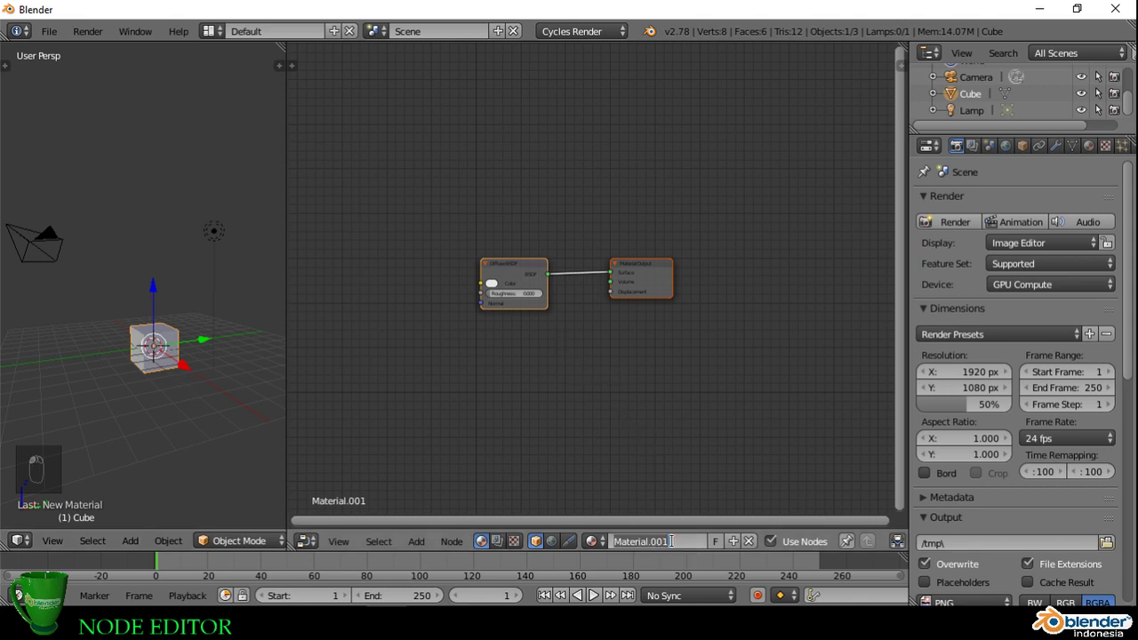
type("cube")
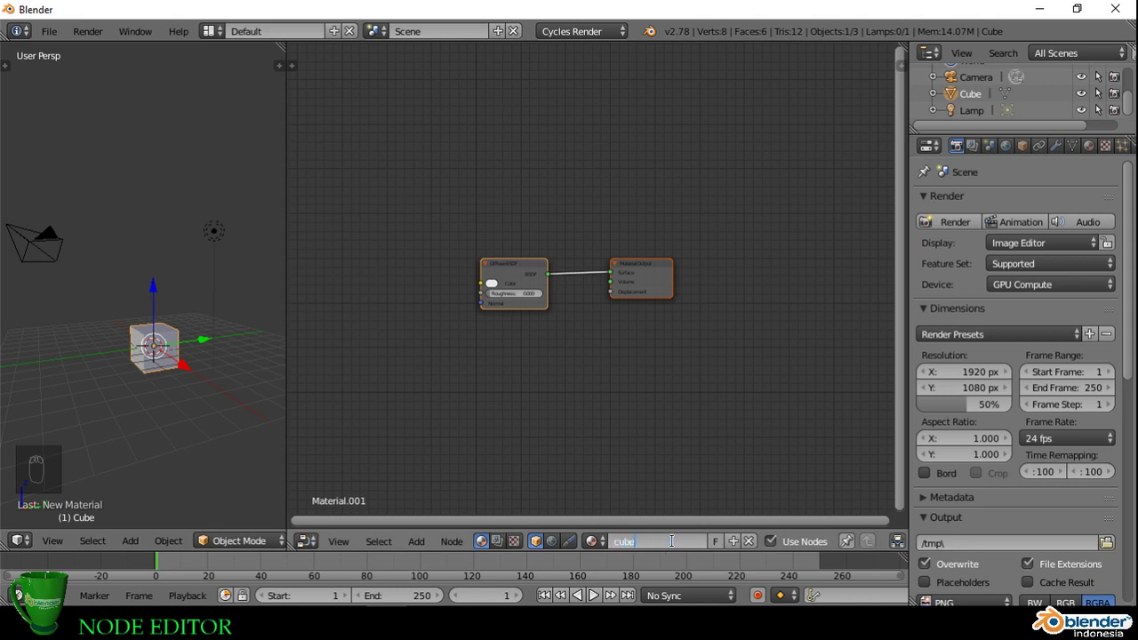
type(".material")
key("Return")
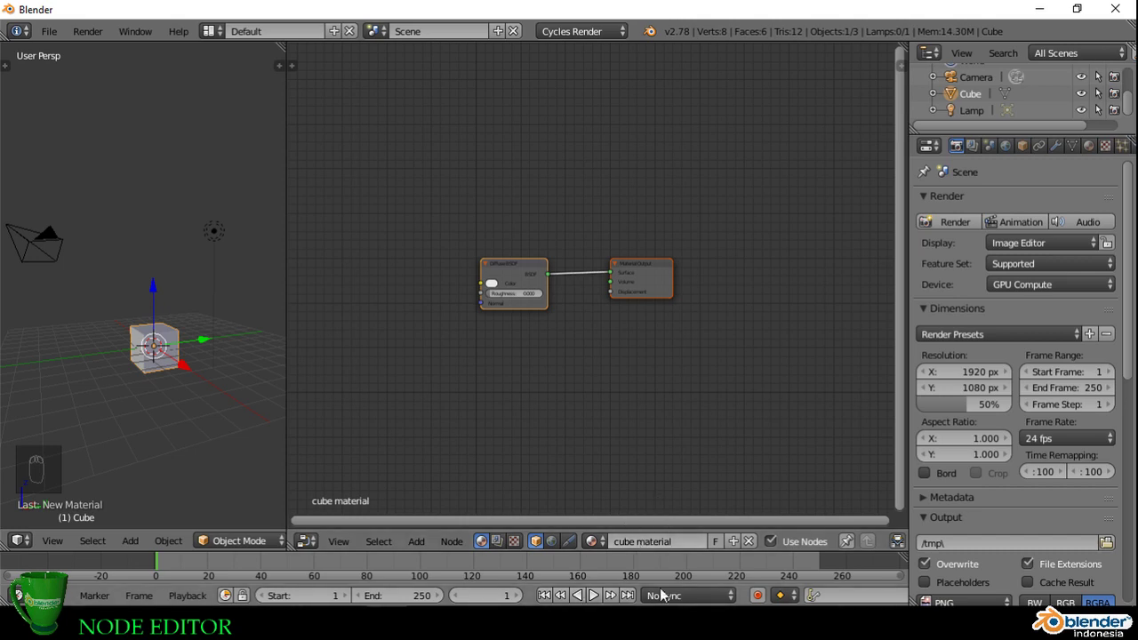
Step: Check the list of example materials in the PowerPoint slide show, and in Blender rename the cube's material "ceramic material"
left_click(656, 624)
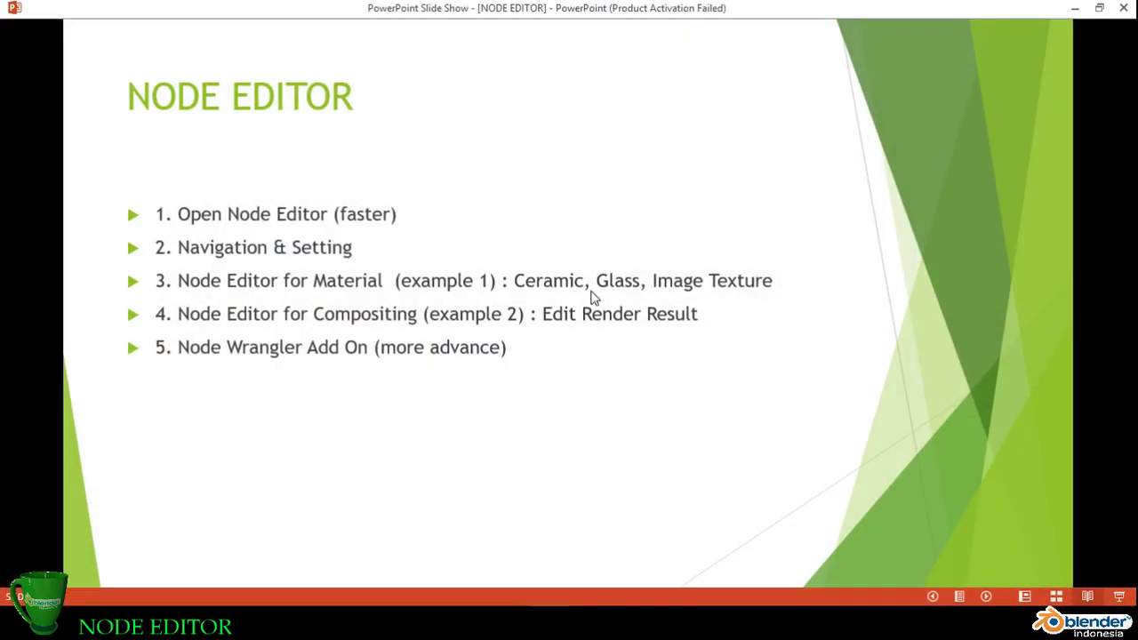
left_click(622, 625)
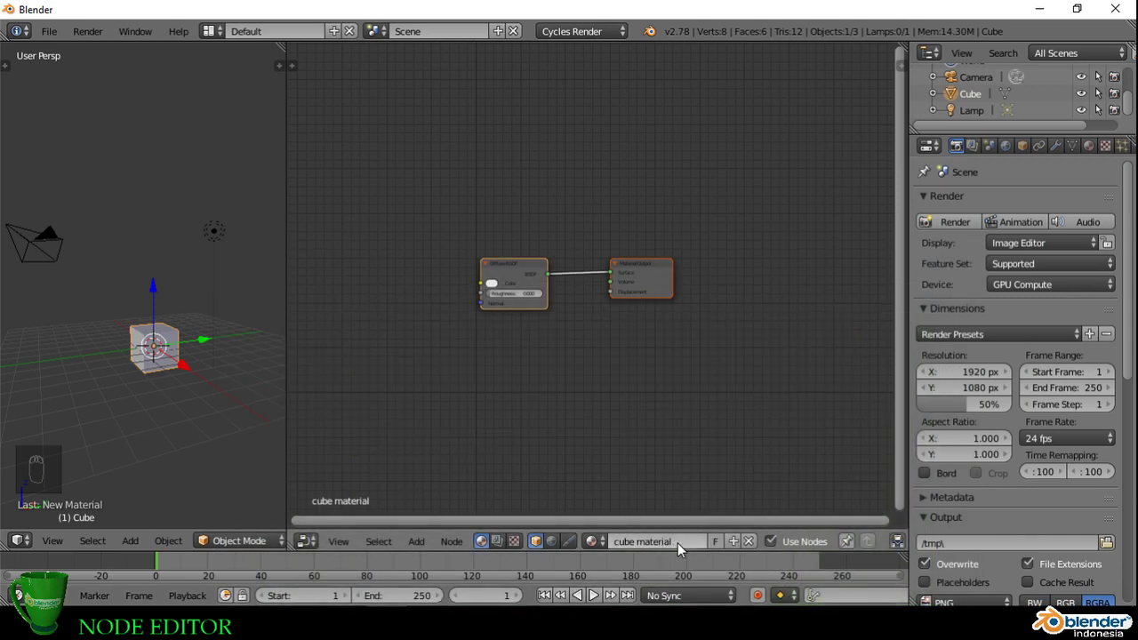
left_click(677, 543)
type("cer")
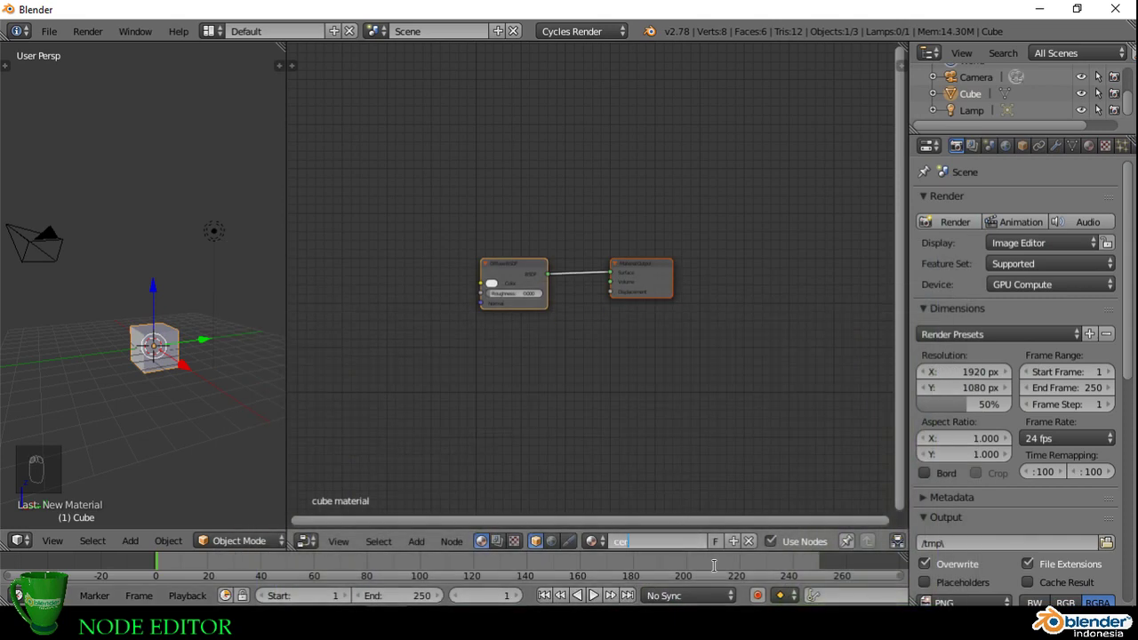
type("amic materia")
type("l")
key("Return")
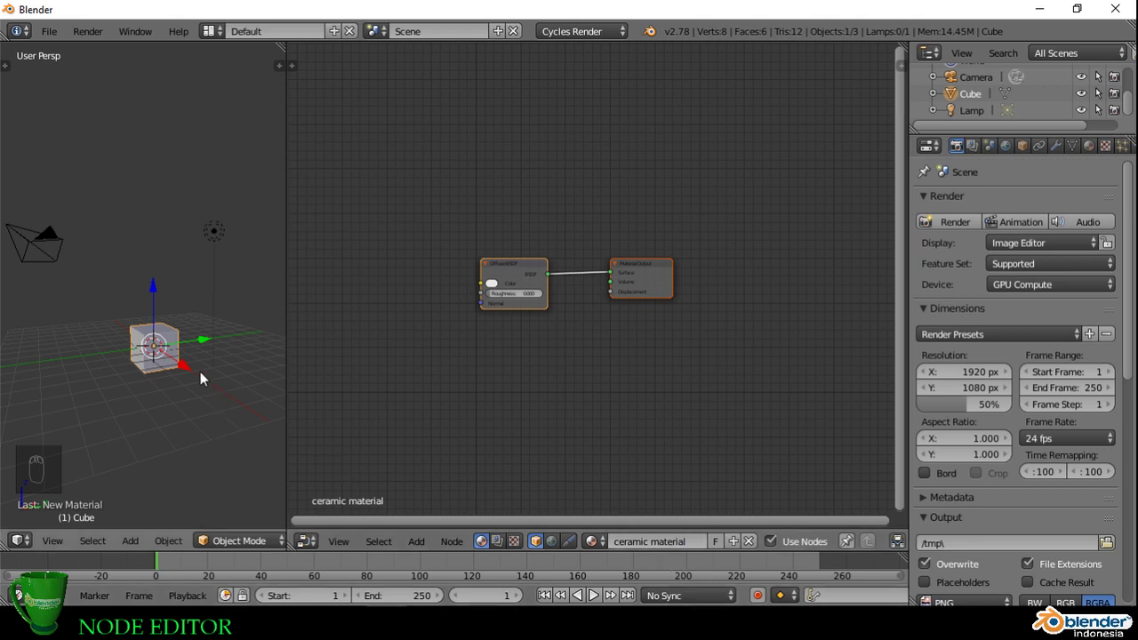
middle_click_drag(147, 382, 233, 456)
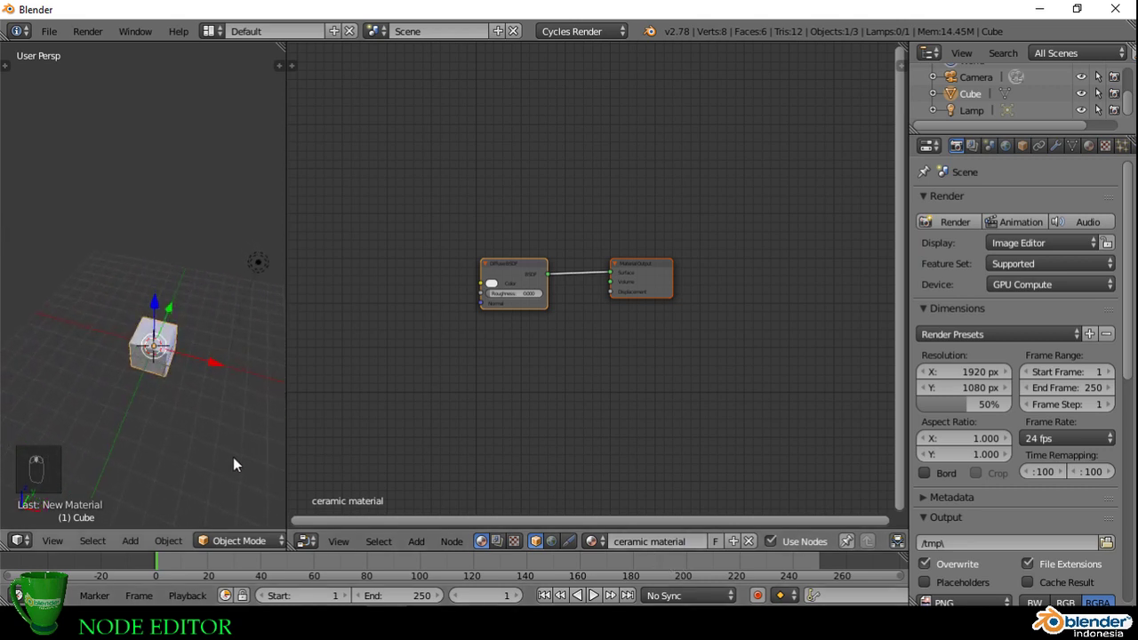
scroll(194, 357, "up", 3)
scroll(195, 360, "down", 1)
scroll(194, 360, "down", 1)
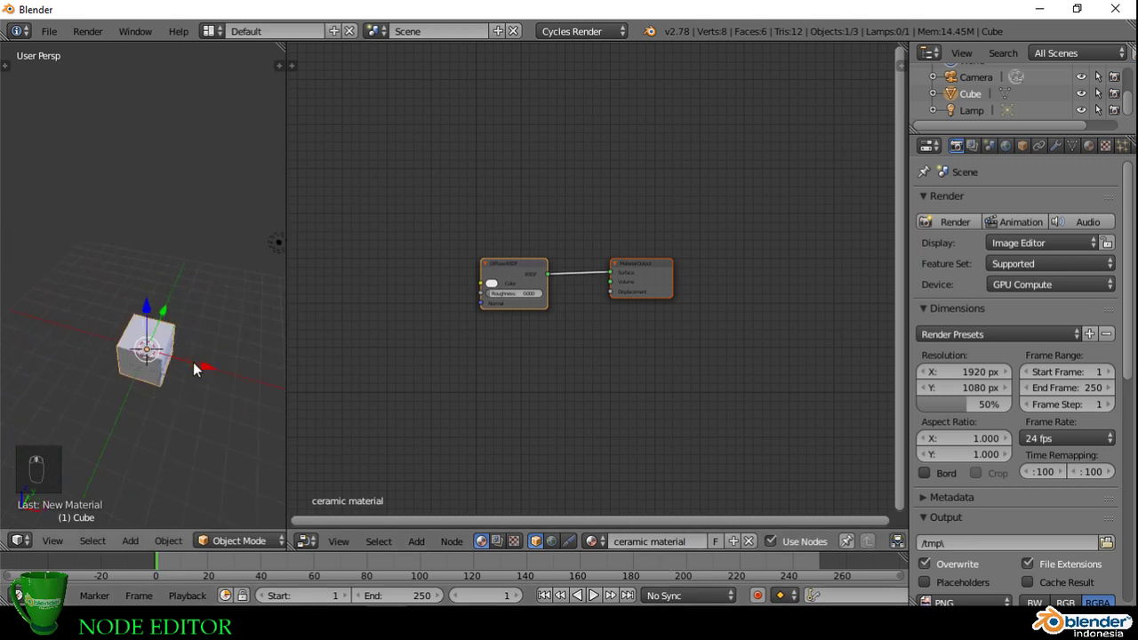
middle_click_drag(53, 309, 171, 348)
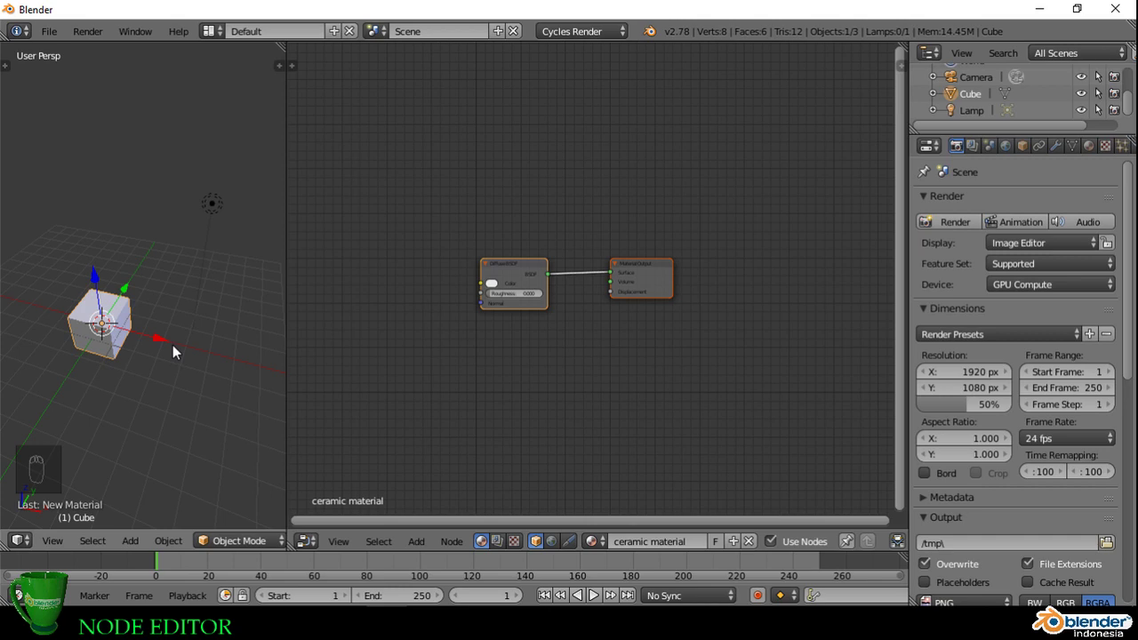
key("shift+a")
mouse_move(175, 349)
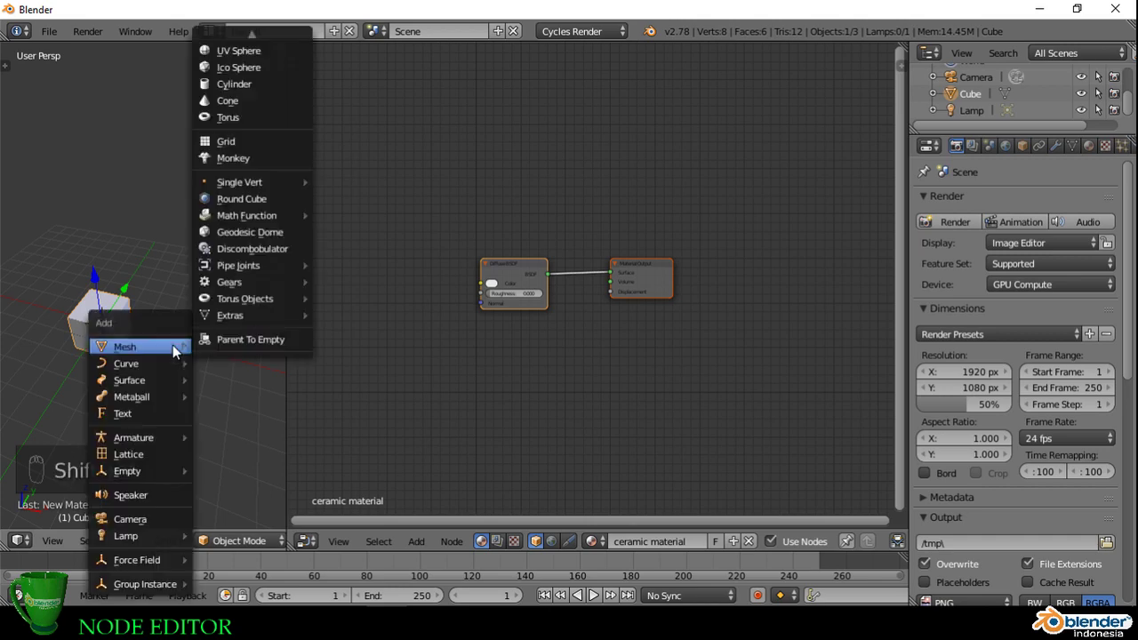
key("Escape")
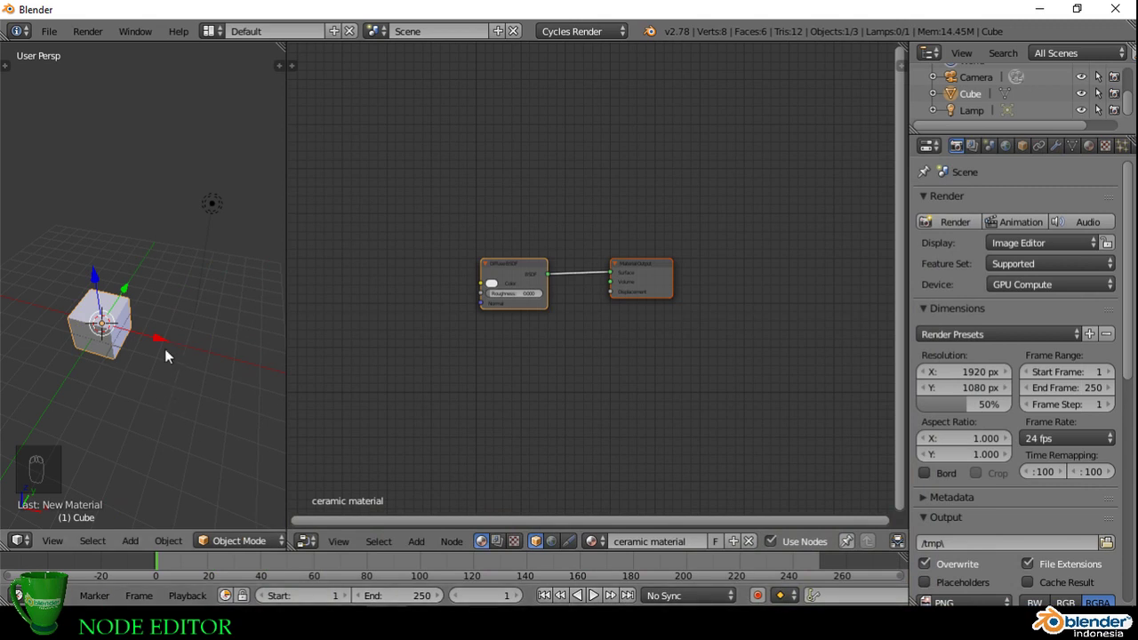
Step: Add a UV sphere and move it about 2.6 units along the X axis, beside the cube
key("shift+a")
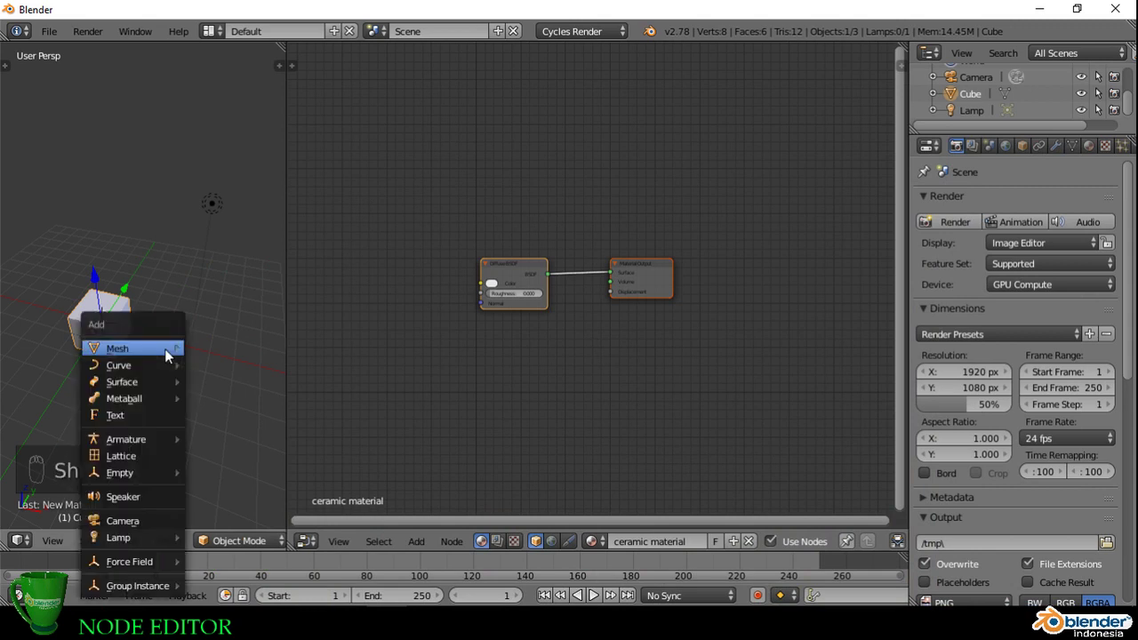
mouse_move(168, 348)
left_click(230, 52)
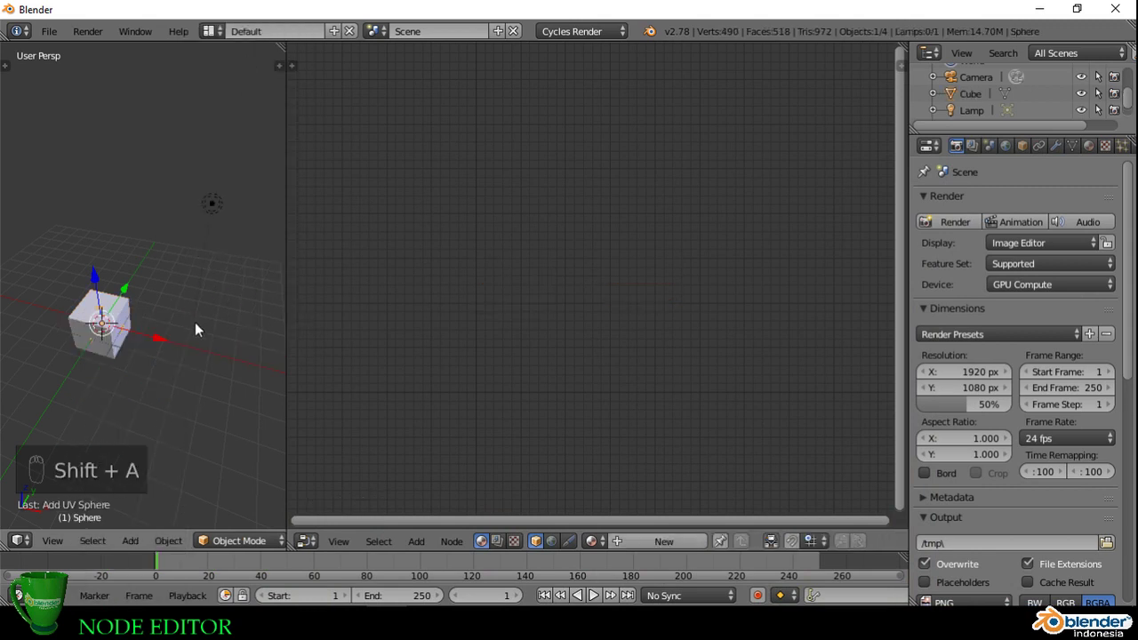
key("g")
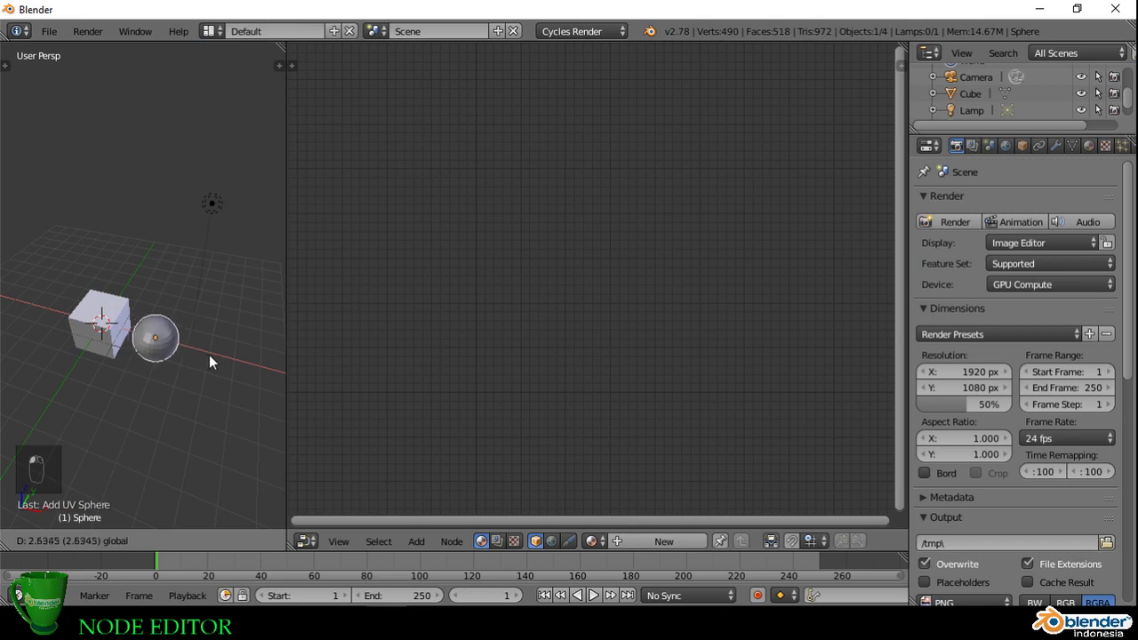
left_click(209, 354)
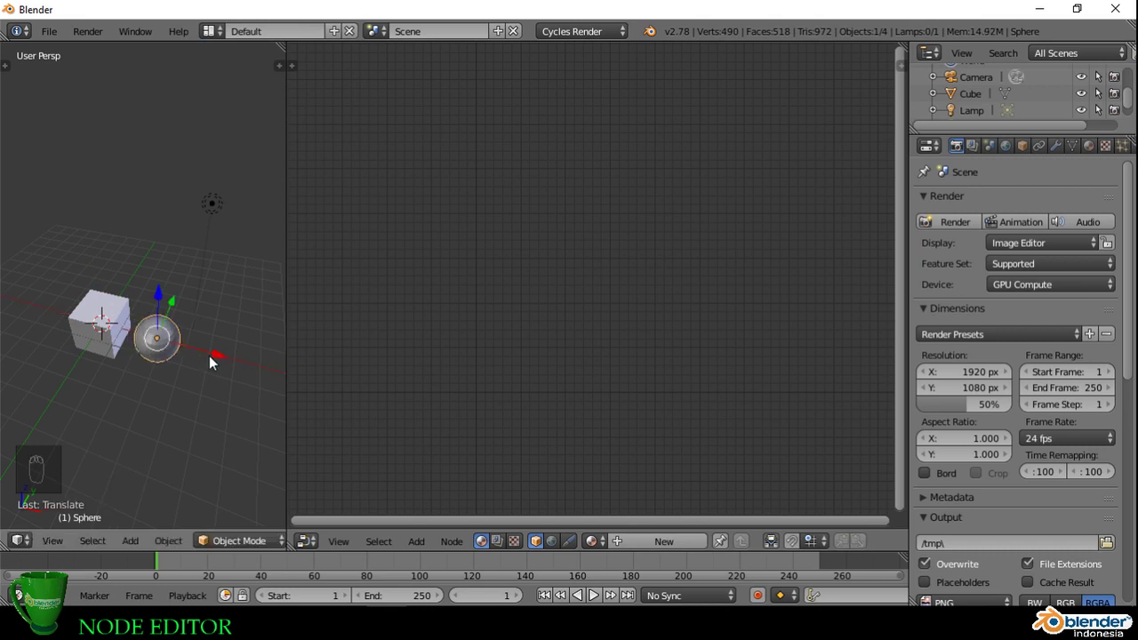
Step: Create a new material for the UV sphere and name it "Glass"
left_click(644, 543)
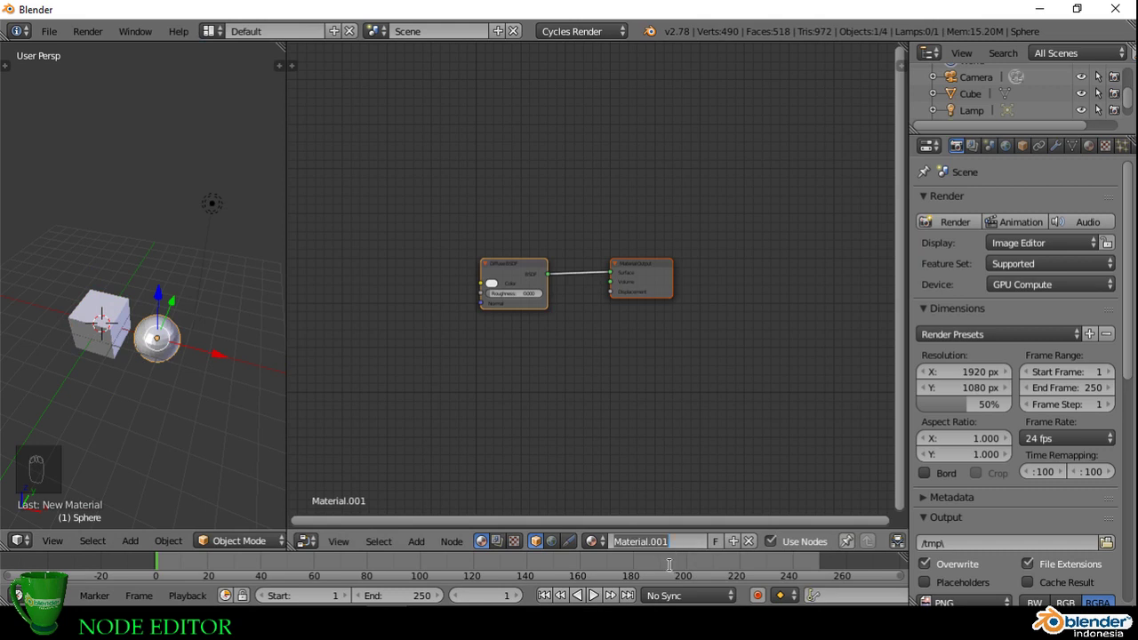
type("Glass")
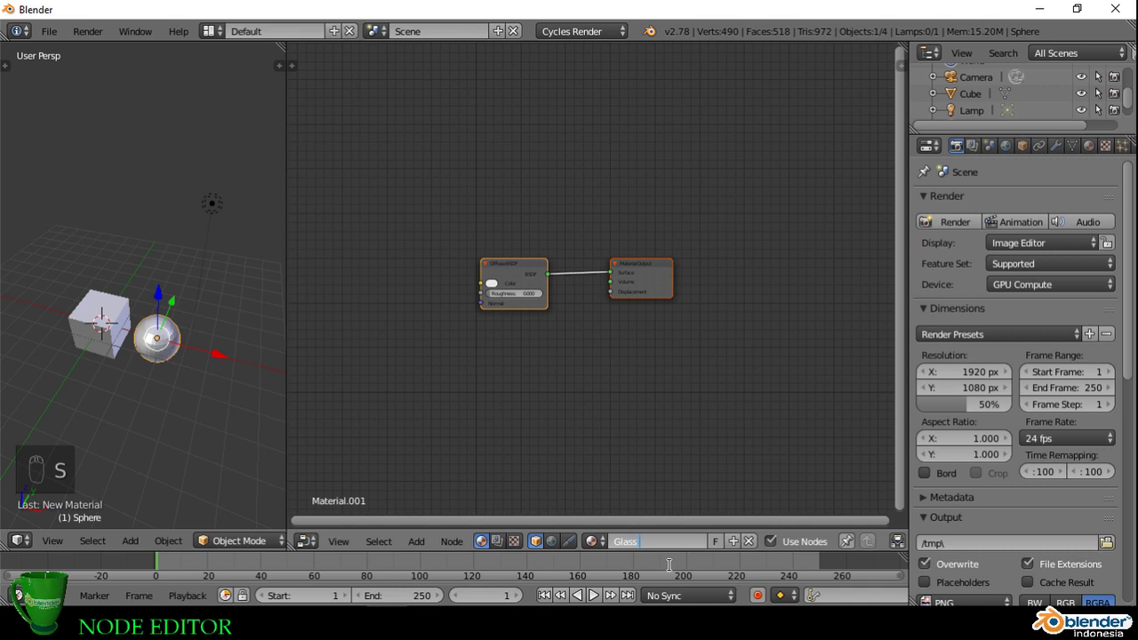
left_click(670, 565)
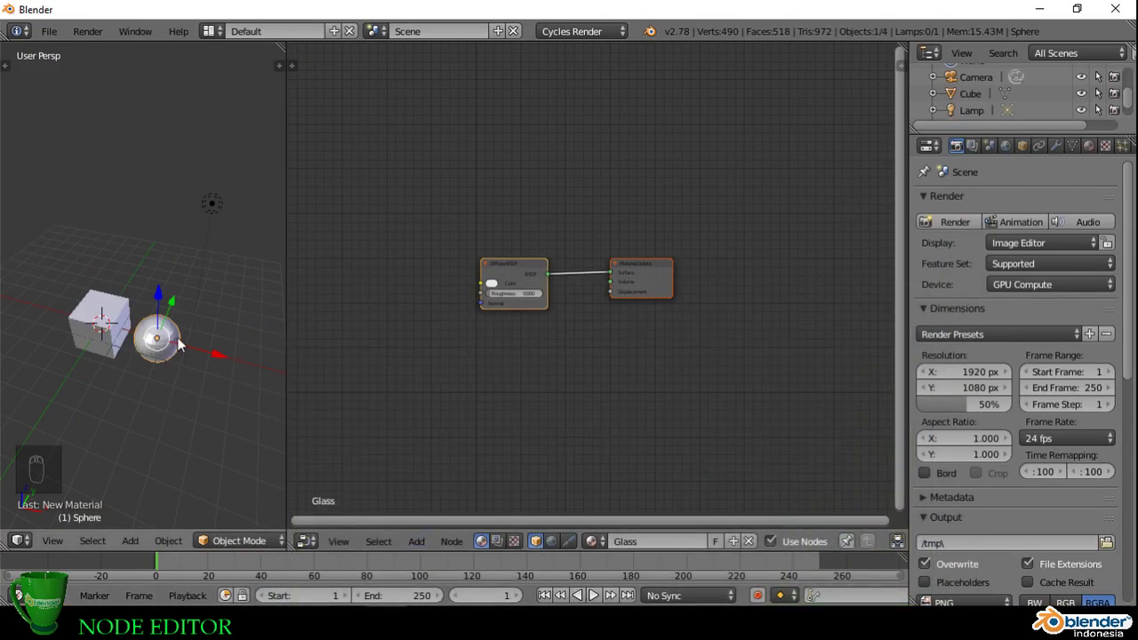
key("shift+a")
mouse_move(178, 343)
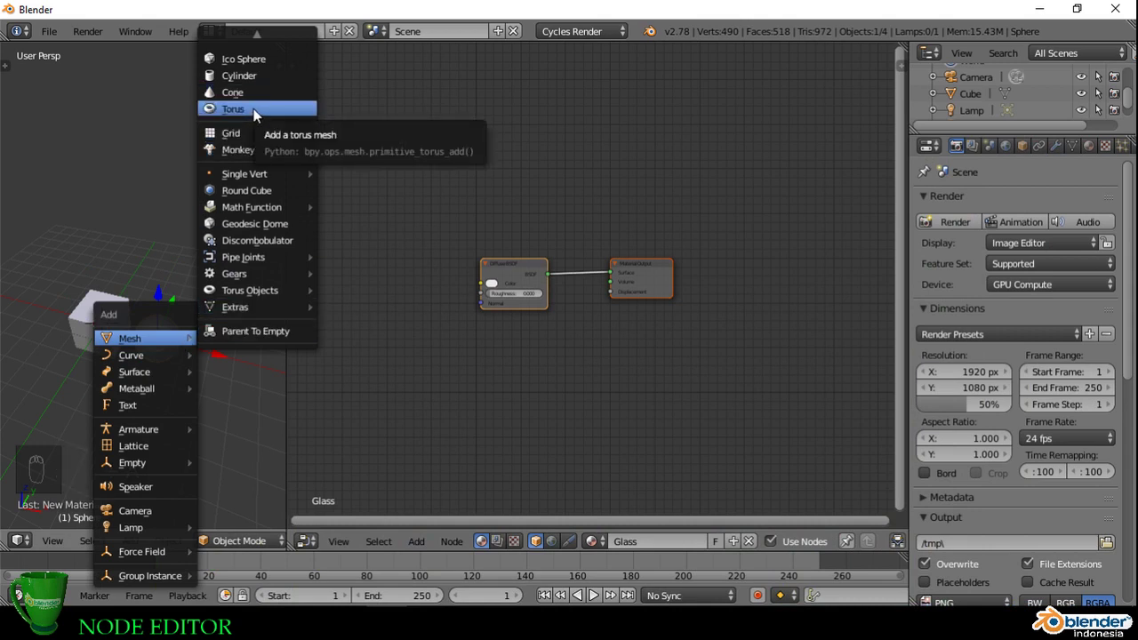
left_click(257, 74)
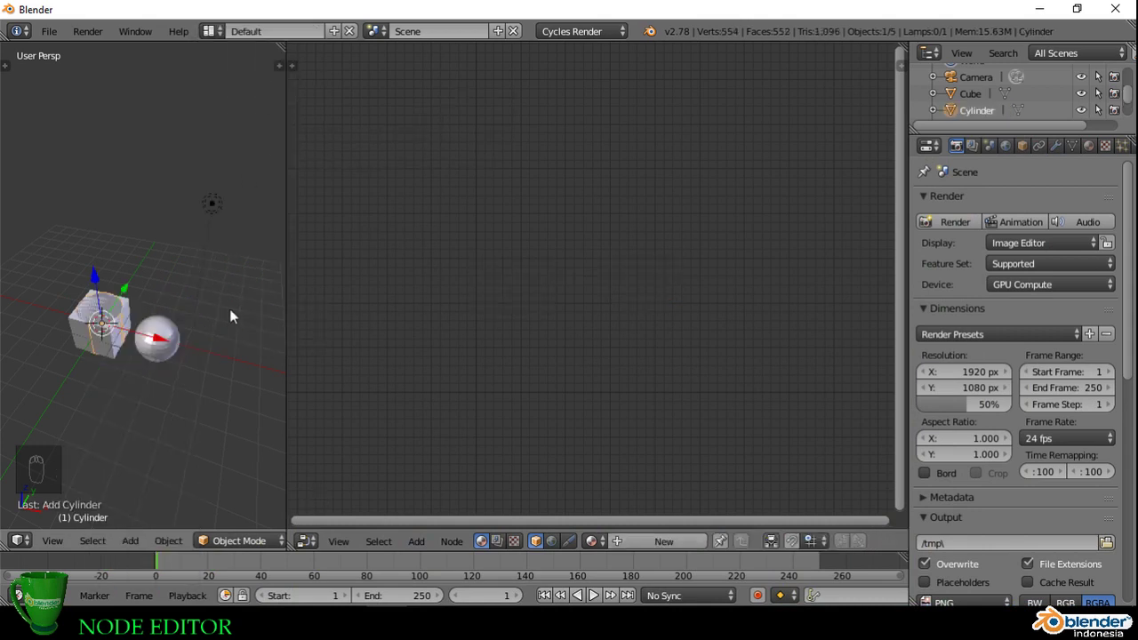
key("x")
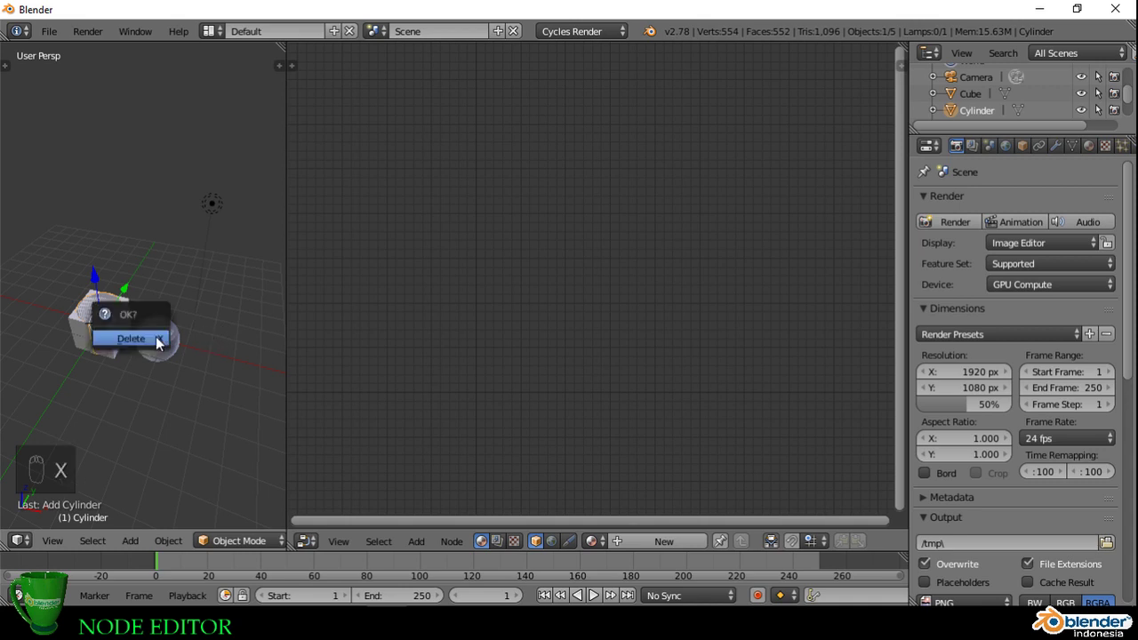
left_click(156, 338)
Step: Add an ico sphere and move it about 5.4 units along the X axis, past the UV sphere
key("shift+a")
mouse_move(156, 337)
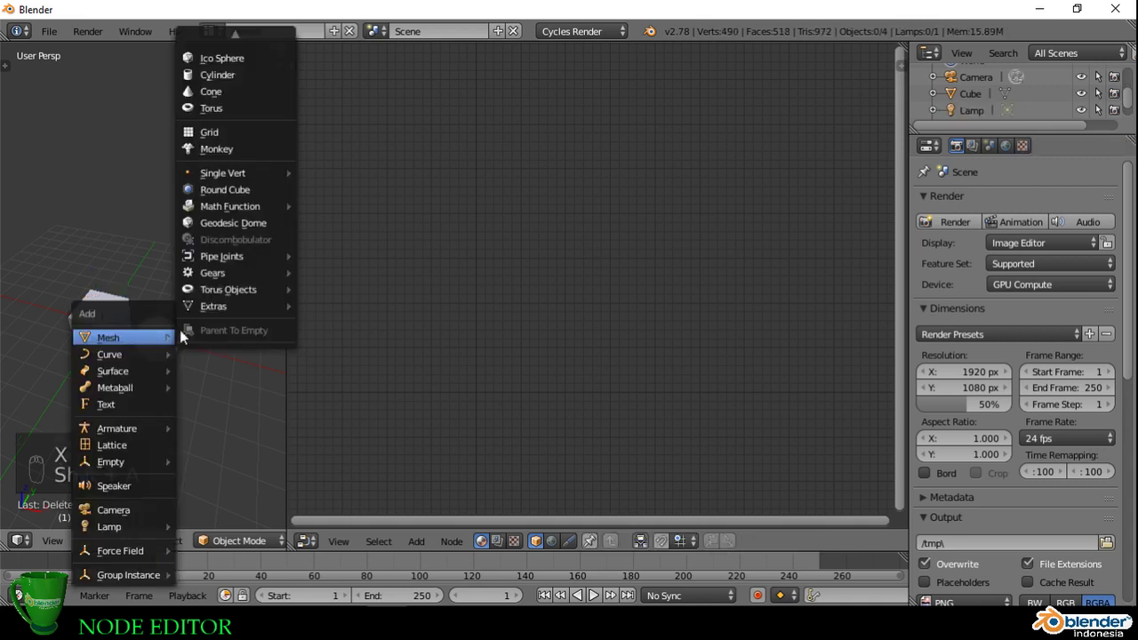
left_click(245, 63)
key("g")
key("x")
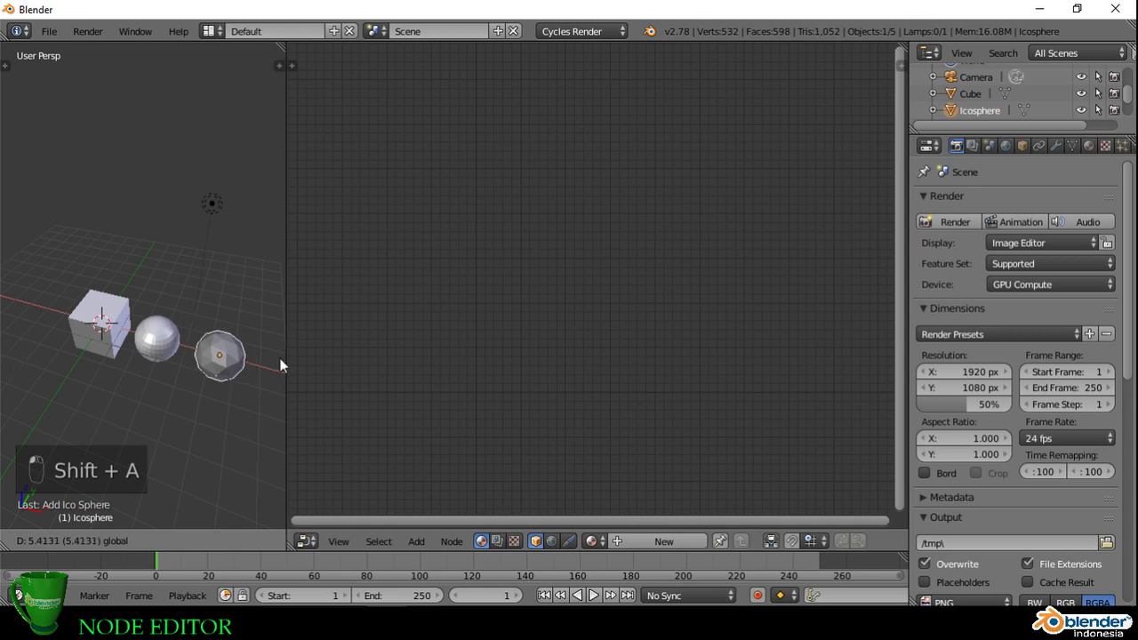
left_click(279, 357)
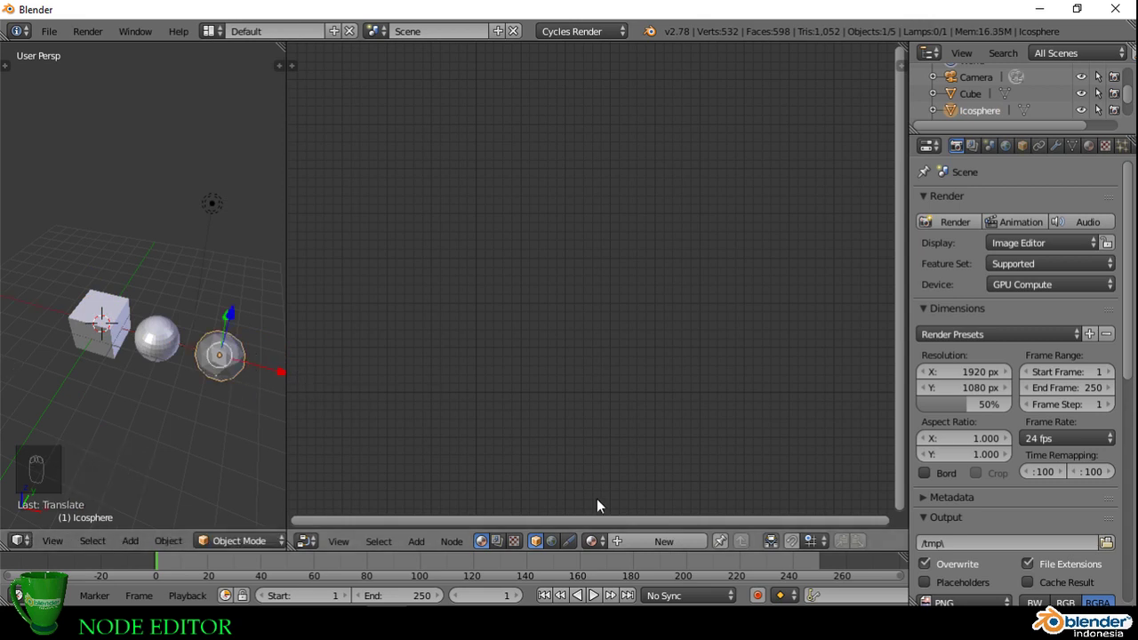
Step: Create a new material for the ico sphere and name it "Image Texture"
left_click(642, 545)
left_click(692, 542)
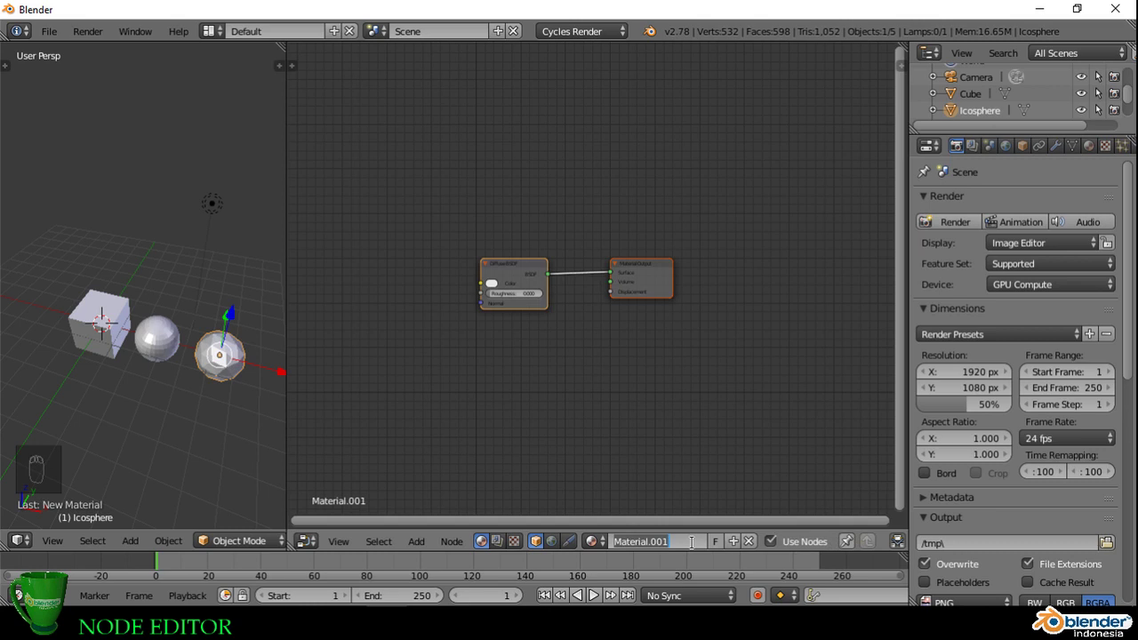
type("Image")
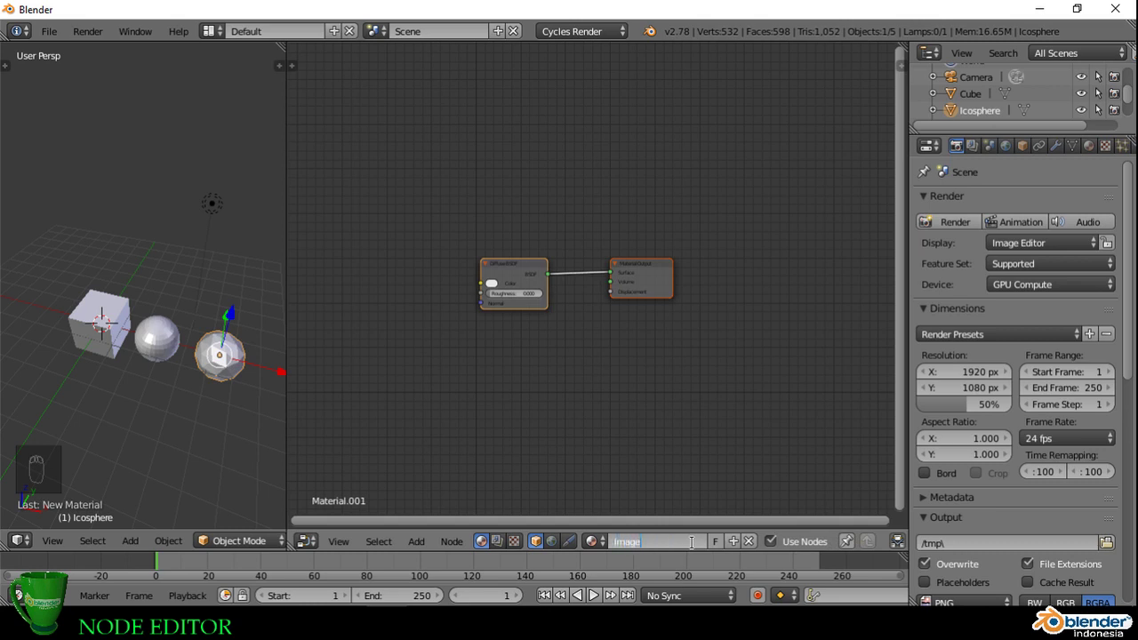
type(" Texture")
key("Return")
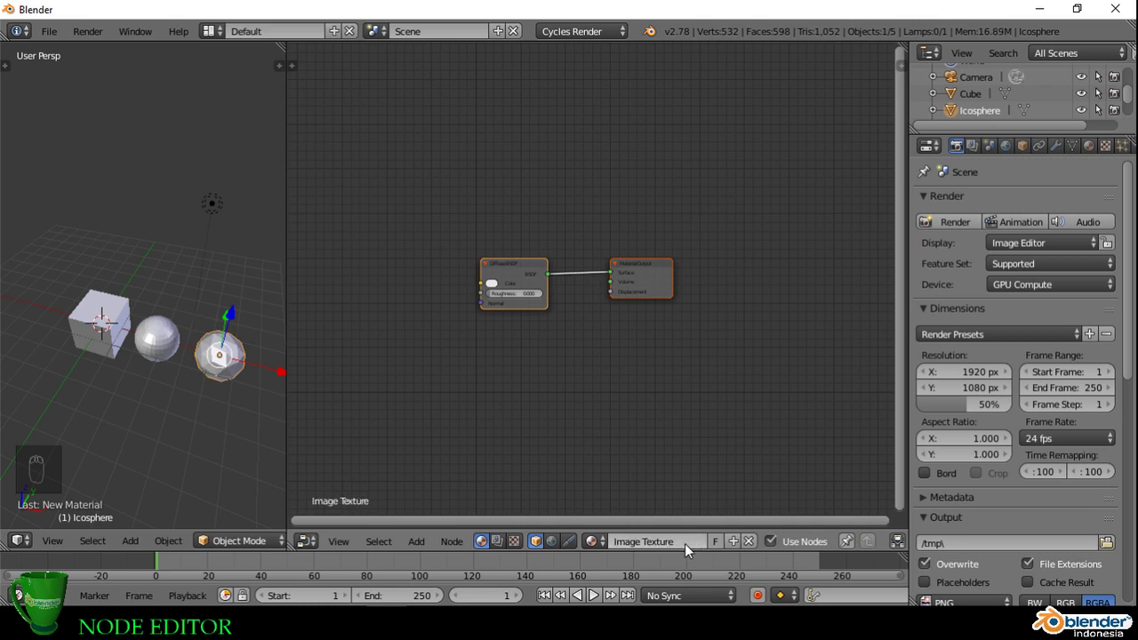
Step: Rename the ico sphere's material to "Stone"
left_click(681, 543)
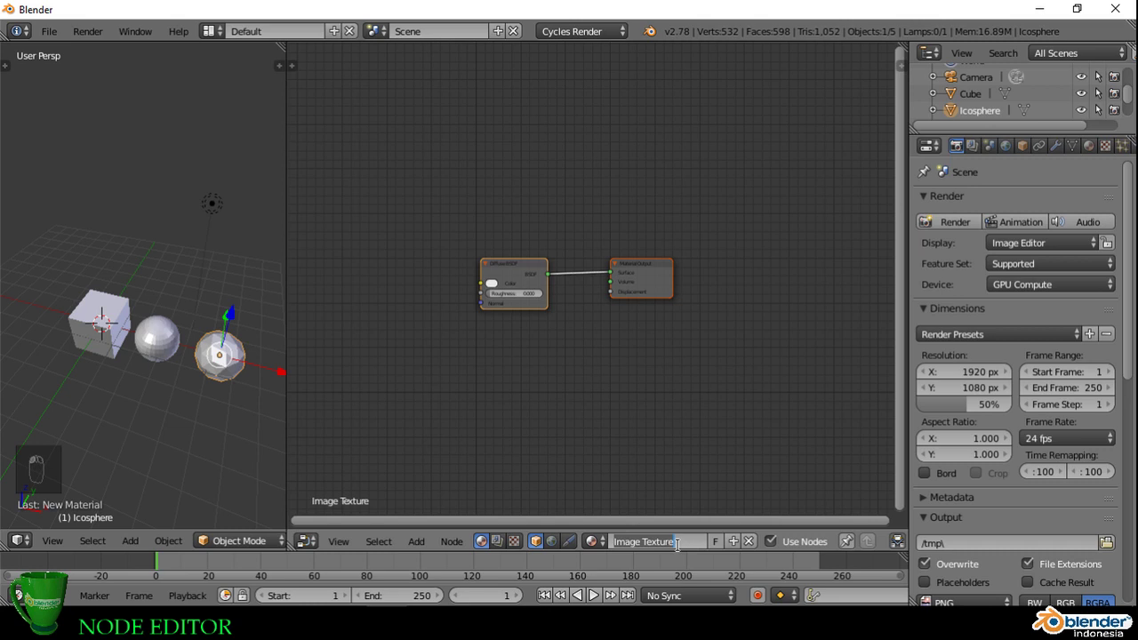
type("Stone")
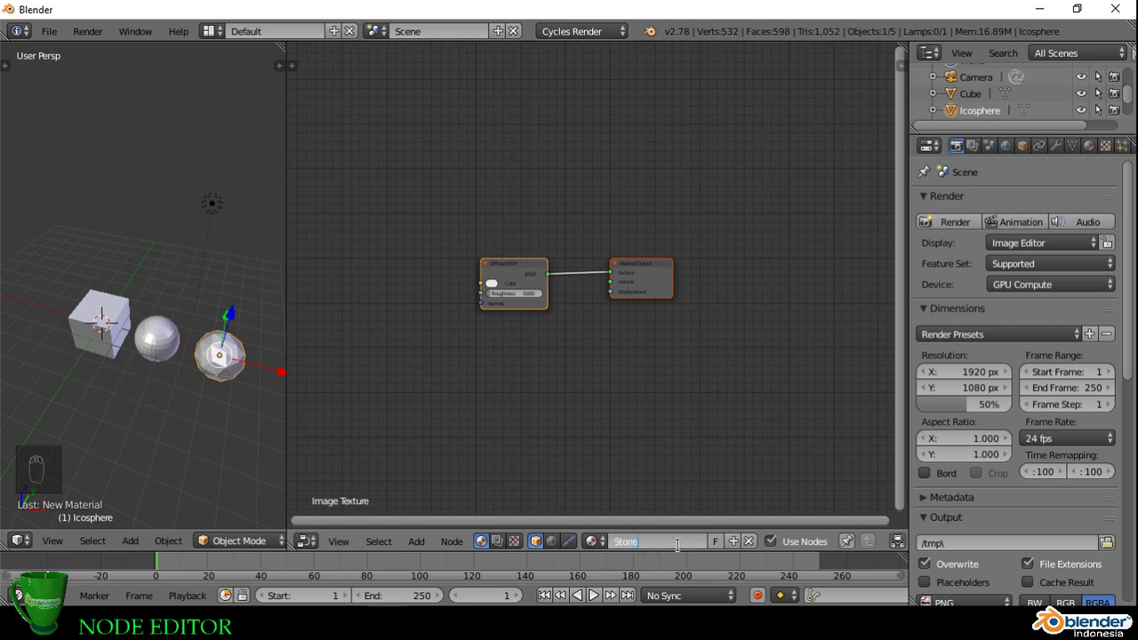
key("Return")
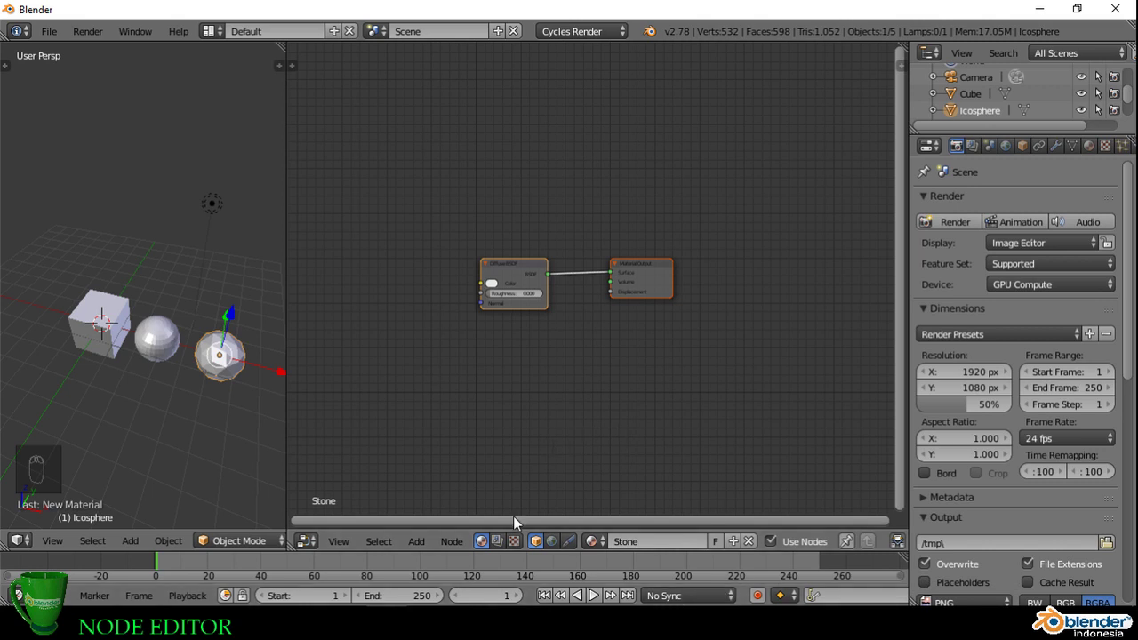
Step: Select the cube to bring up its ceramic material's node tree
middle_click_drag(171, 394, 156, 339)
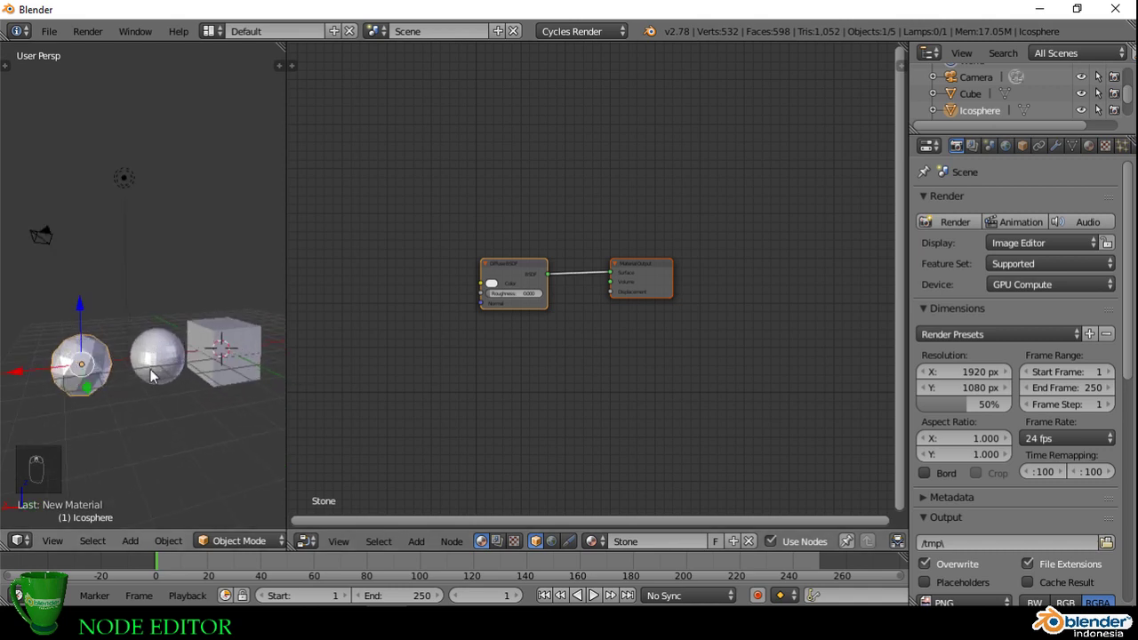
right_click(207, 349)
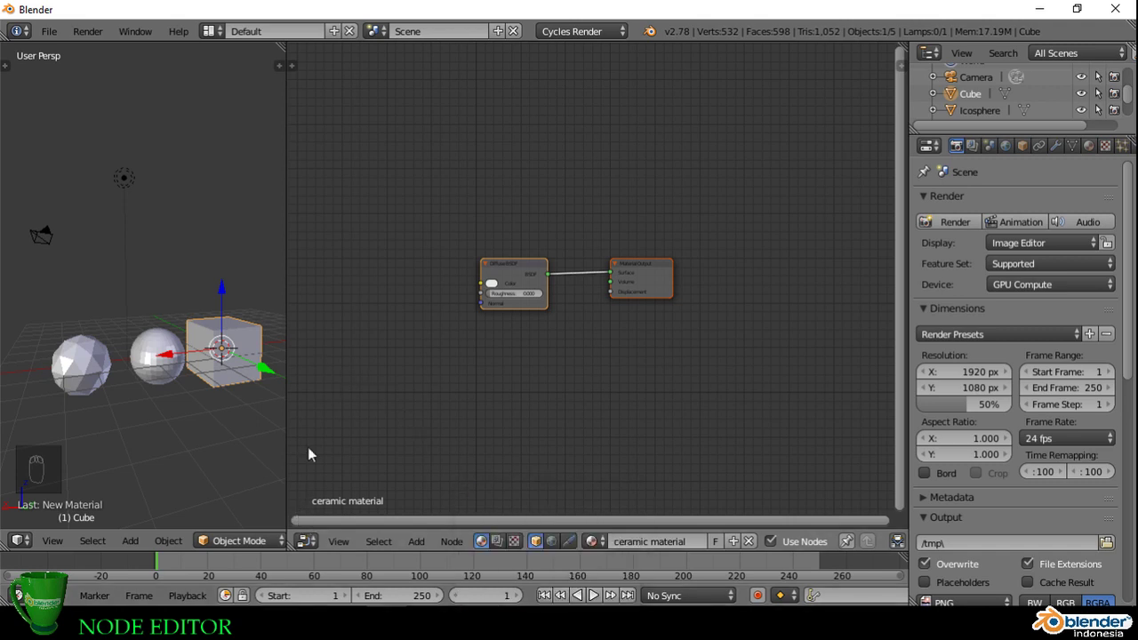
middle_click_drag(532, 347, 522, 322)
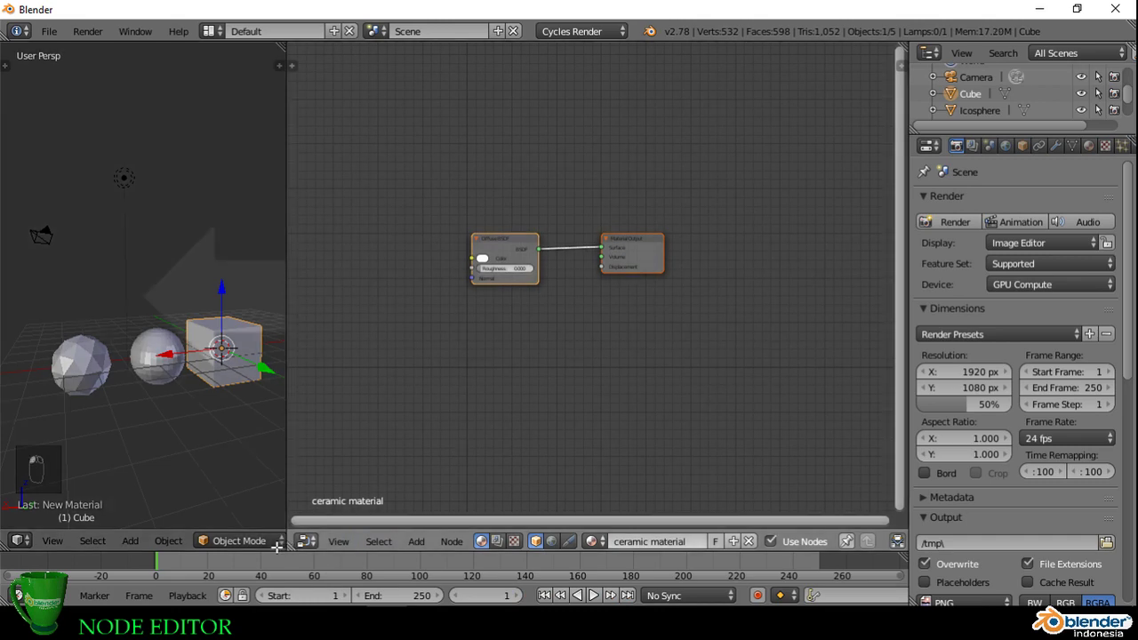
Step: Merge the 3D view over the Node Editor area and show the tool shelf
left_click_drag(286, 549, 364, 533)
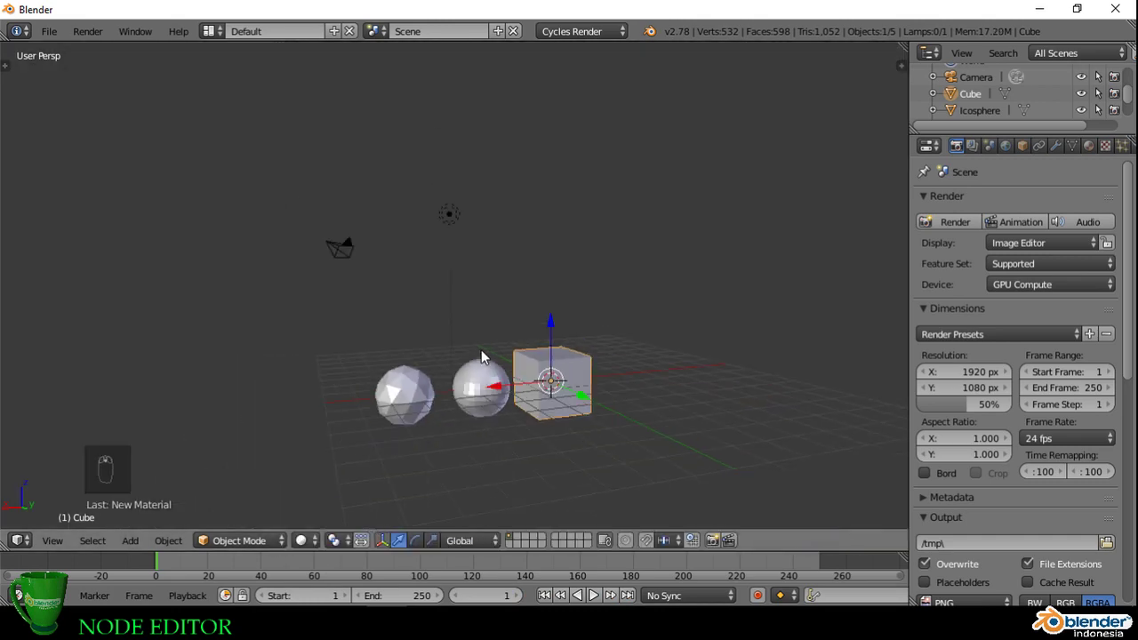
key("t")
middle_click_drag(471, 356, 536, 384)
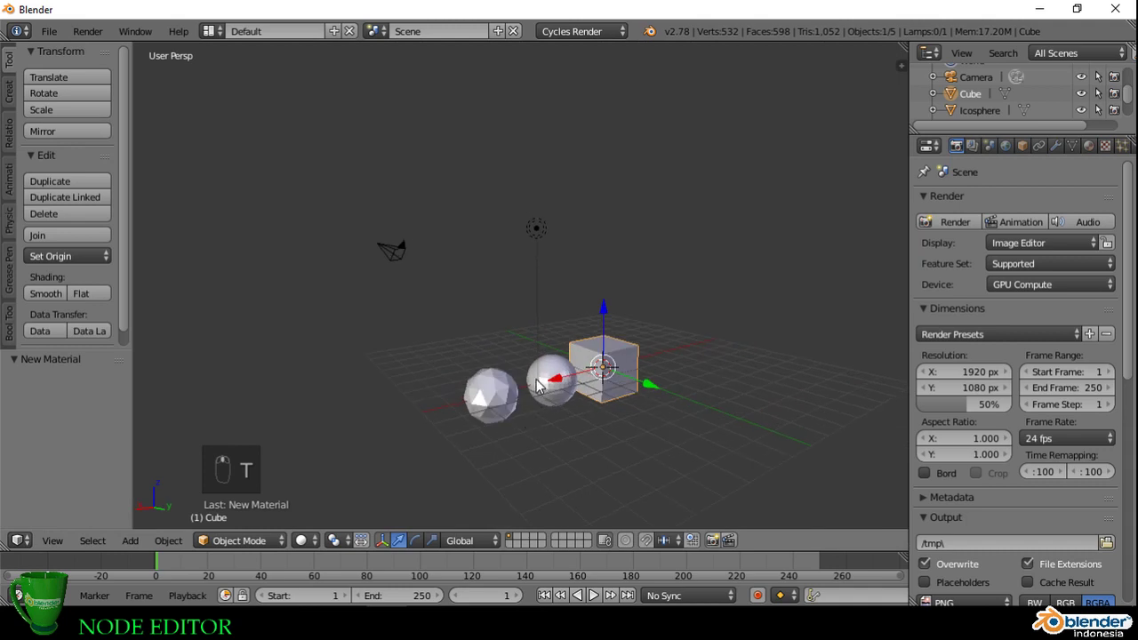
scroll(536, 384, "up", 2)
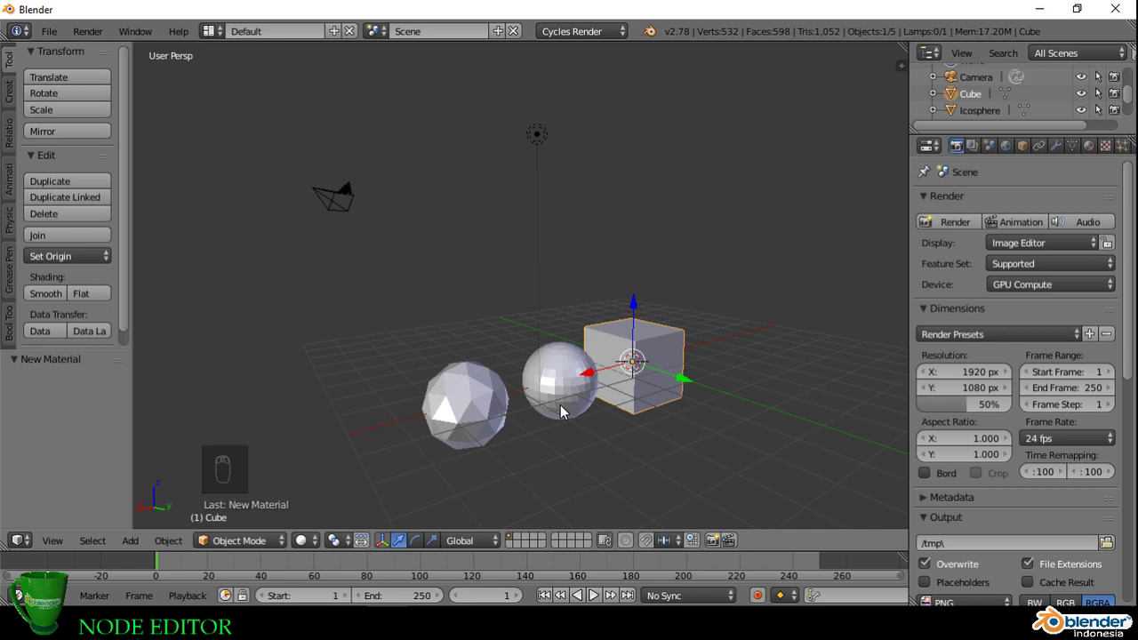
Step: Look through the Compositing and Animation screen layouts and return to the Default layout
key("ctrl+Left")
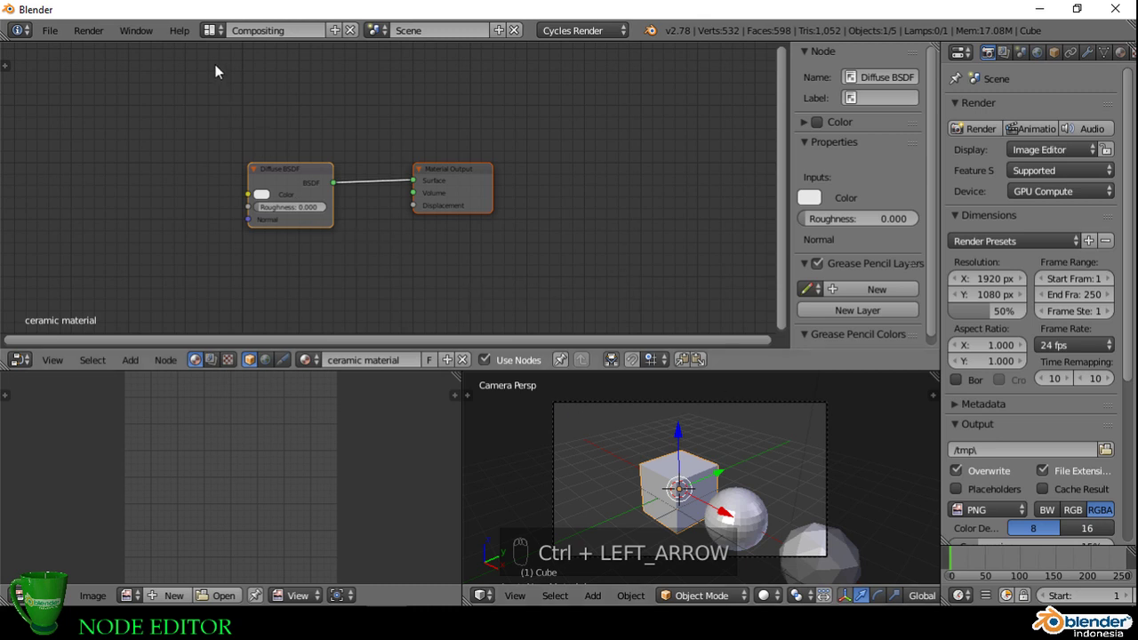
left_click(216, 32)
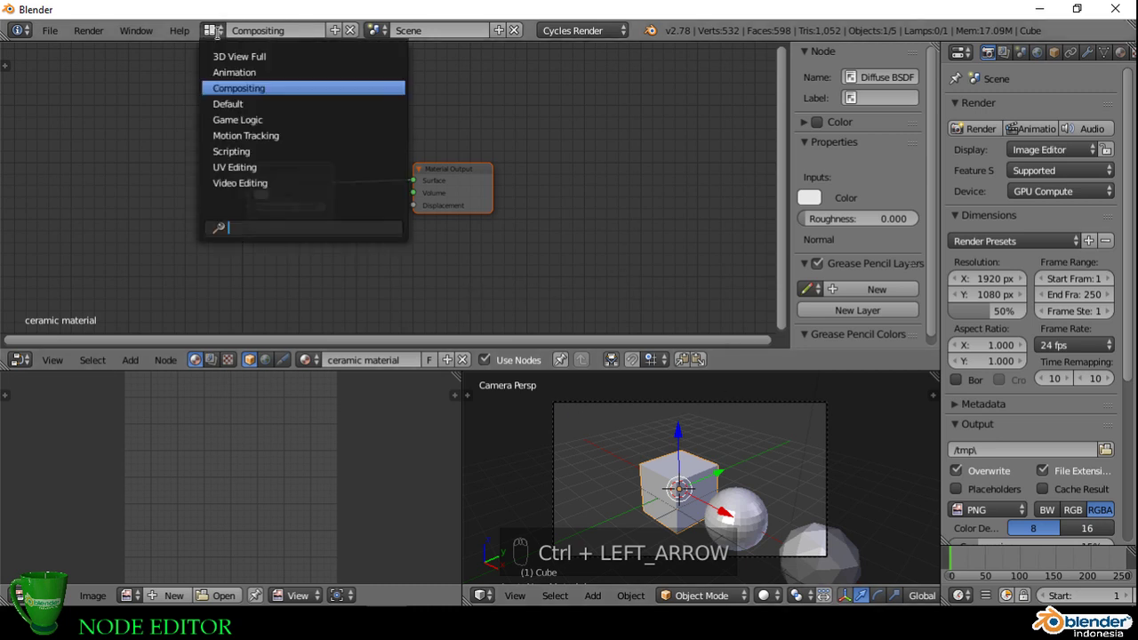
left_click(282, 104)
left_click(214, 36)
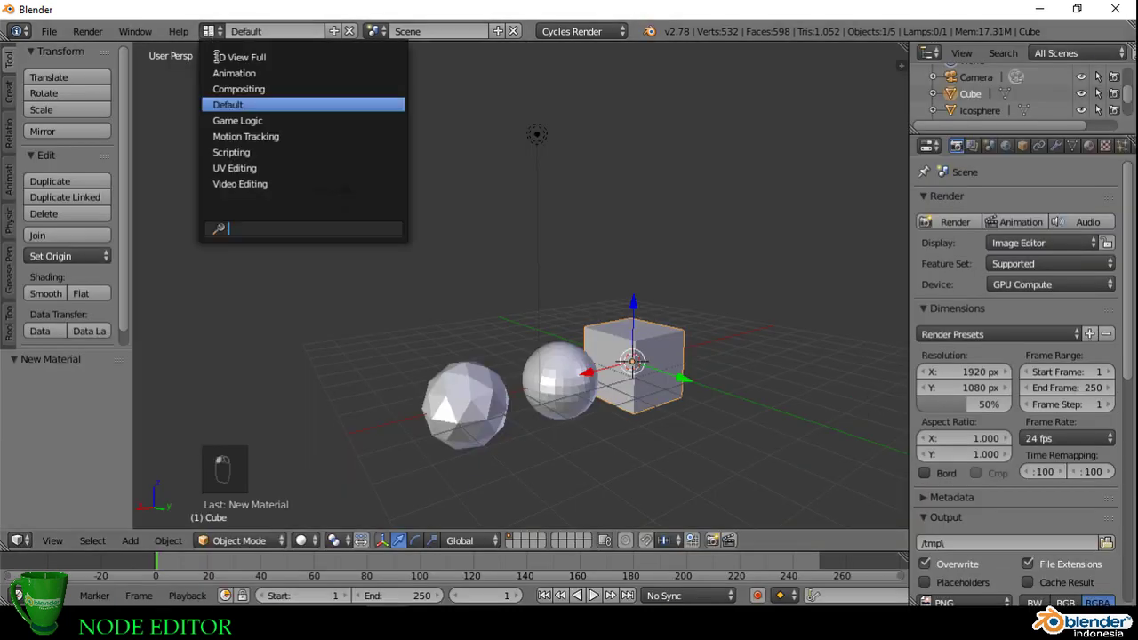
left_click(267, 89)
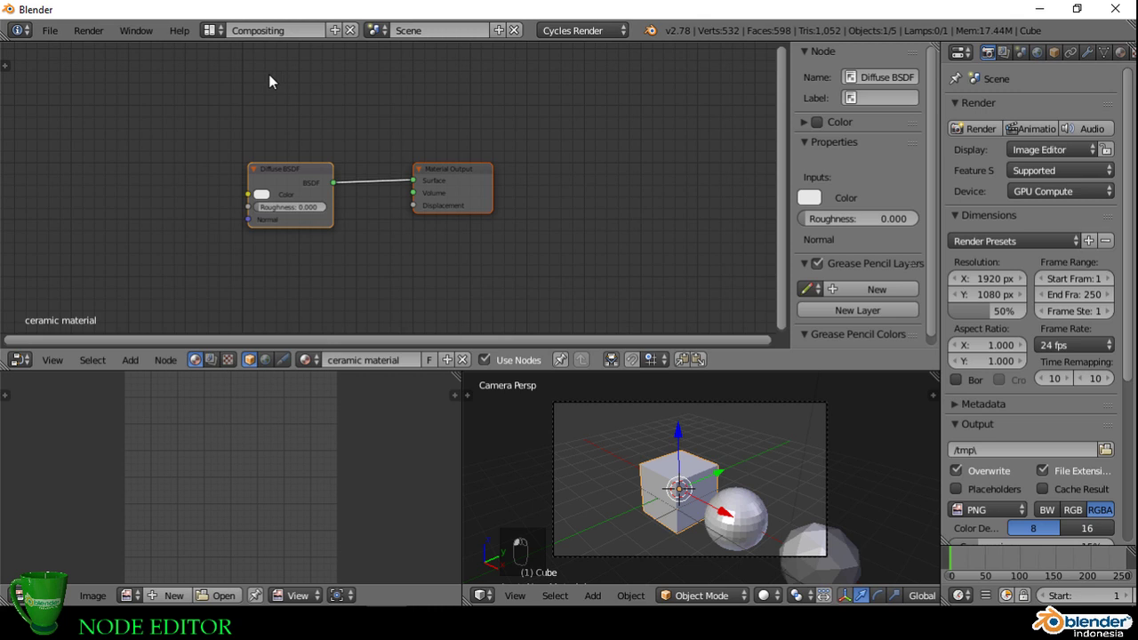
key("ctrl+Left")
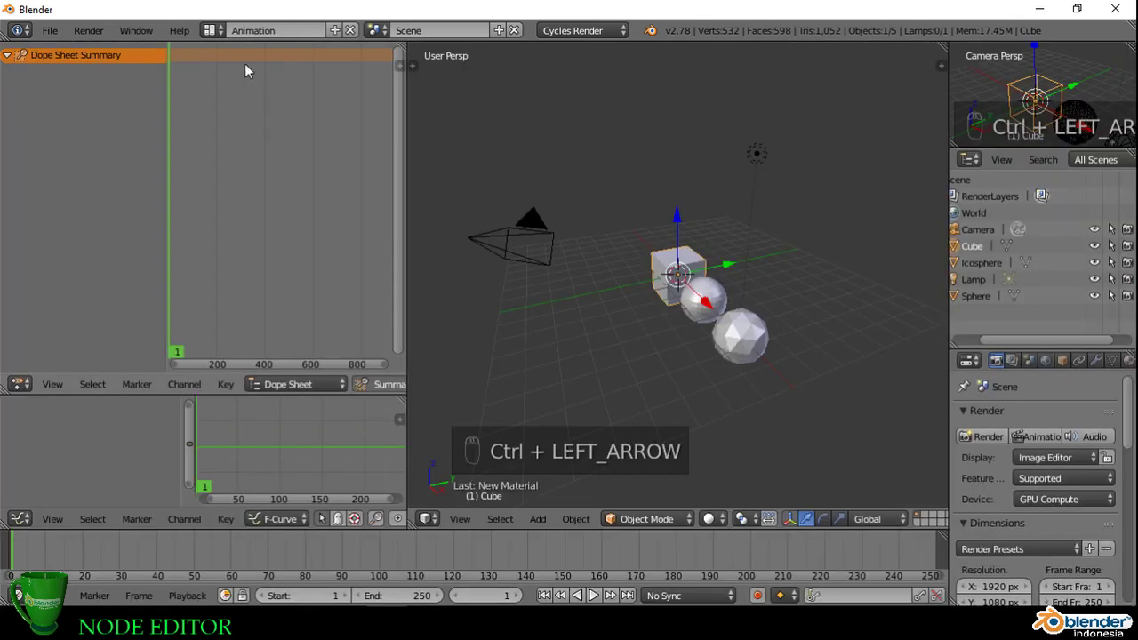
left_click(213, 31)
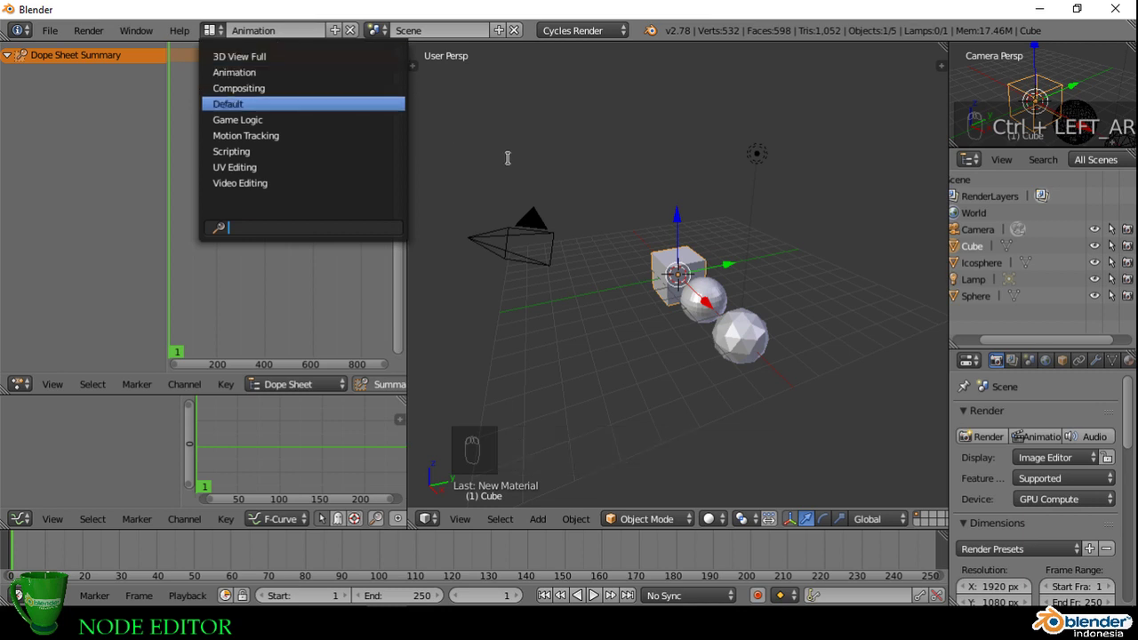
key("Up")
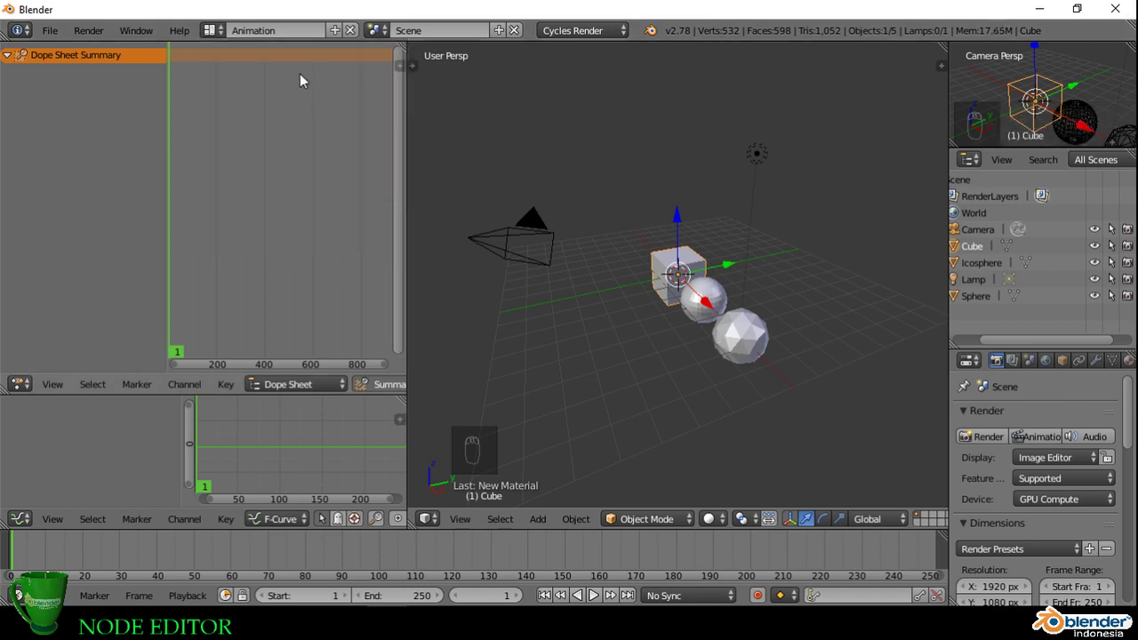
middle_click_drag(677, 333, 702, 337)
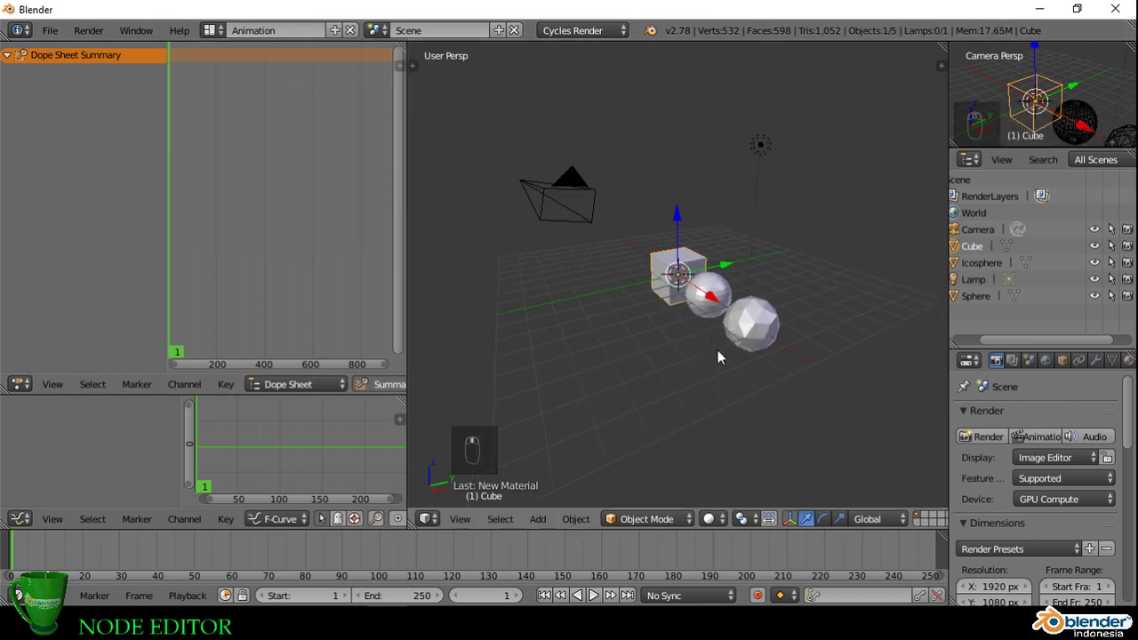
key("ctrl+Right")
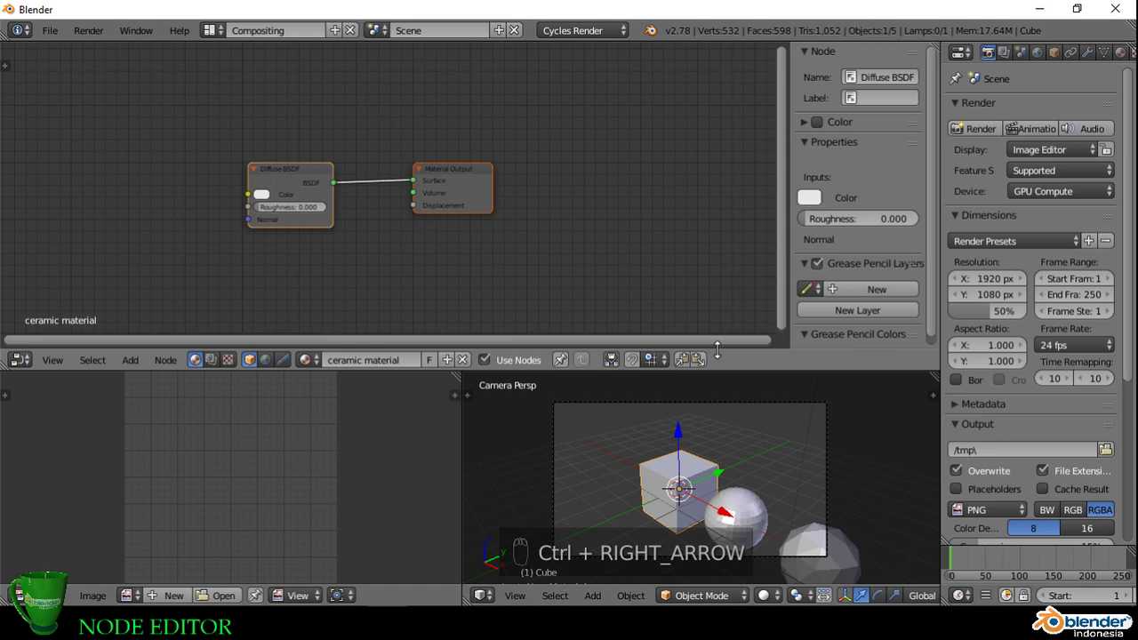
key("ctrl+Right")
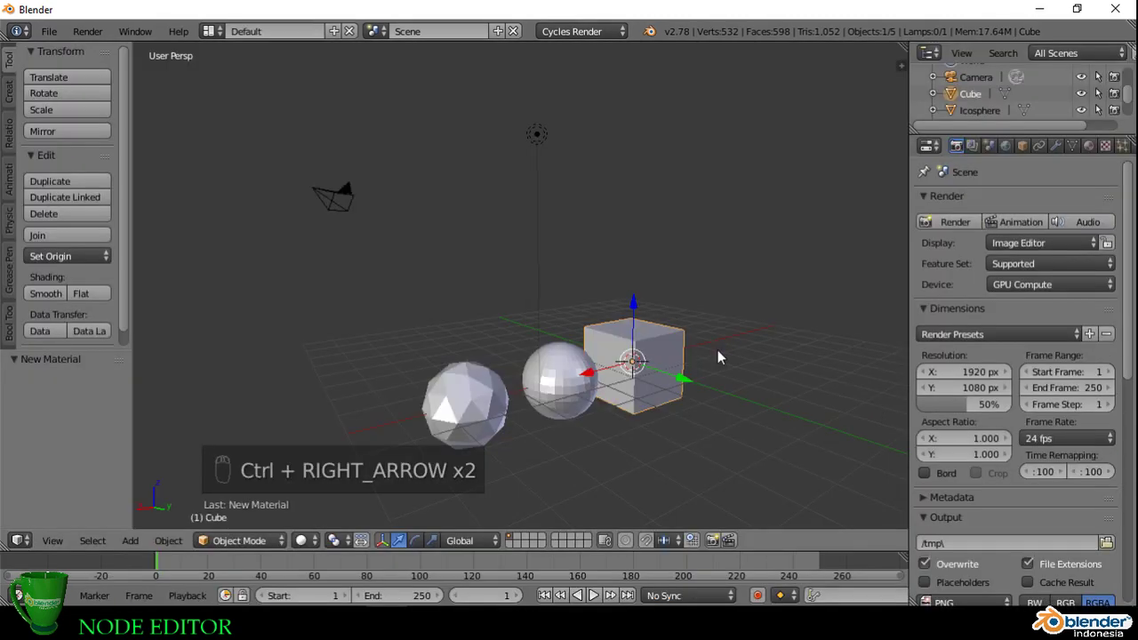
Step: Move the UV sphere 0.25 units along the X axis, away from the cube, and reselect the cube
right_click(569, 384)
left_click_drag(512, 396, 503, 399)
right_click(667, 362)
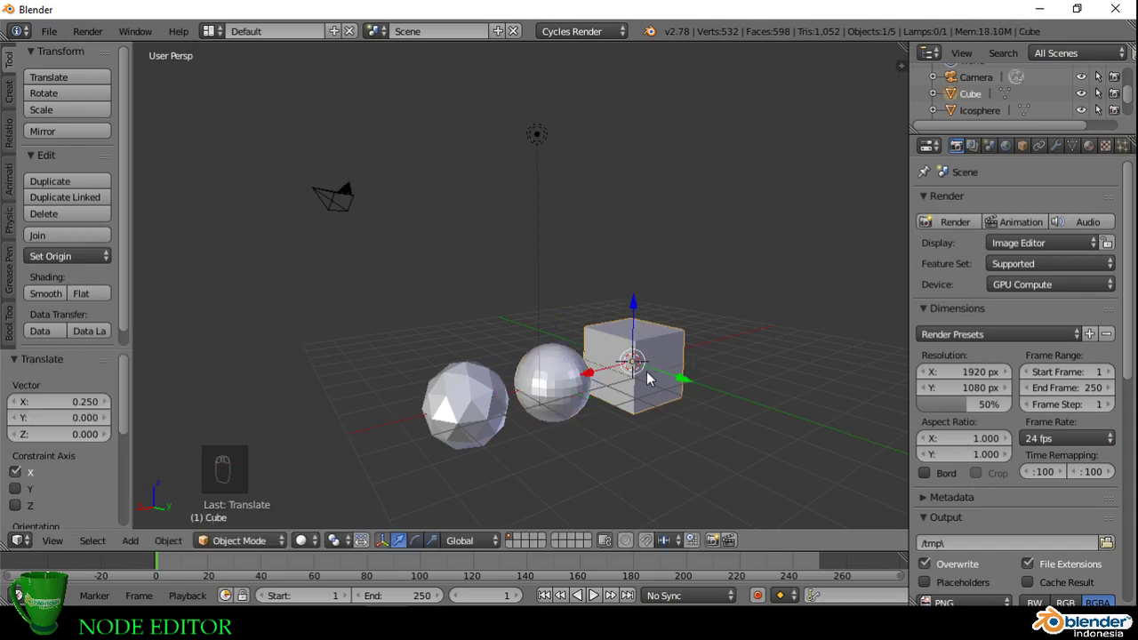
Step: View the Compositing layout briefly and return to the Default layout
key("ctrl+Left")
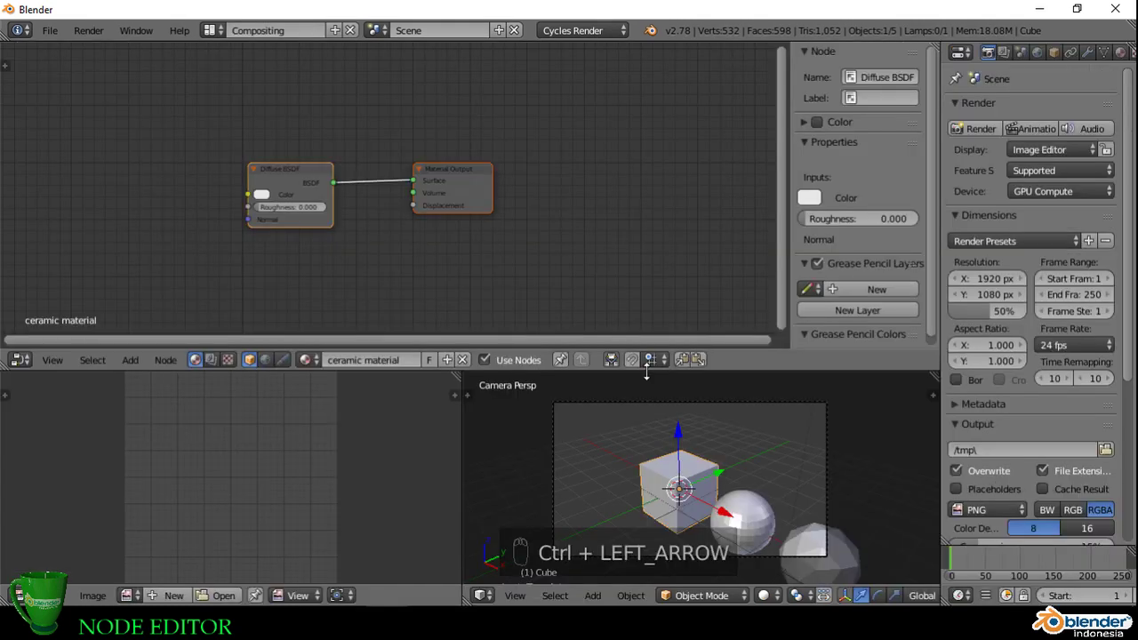
key("ctrl+Right")
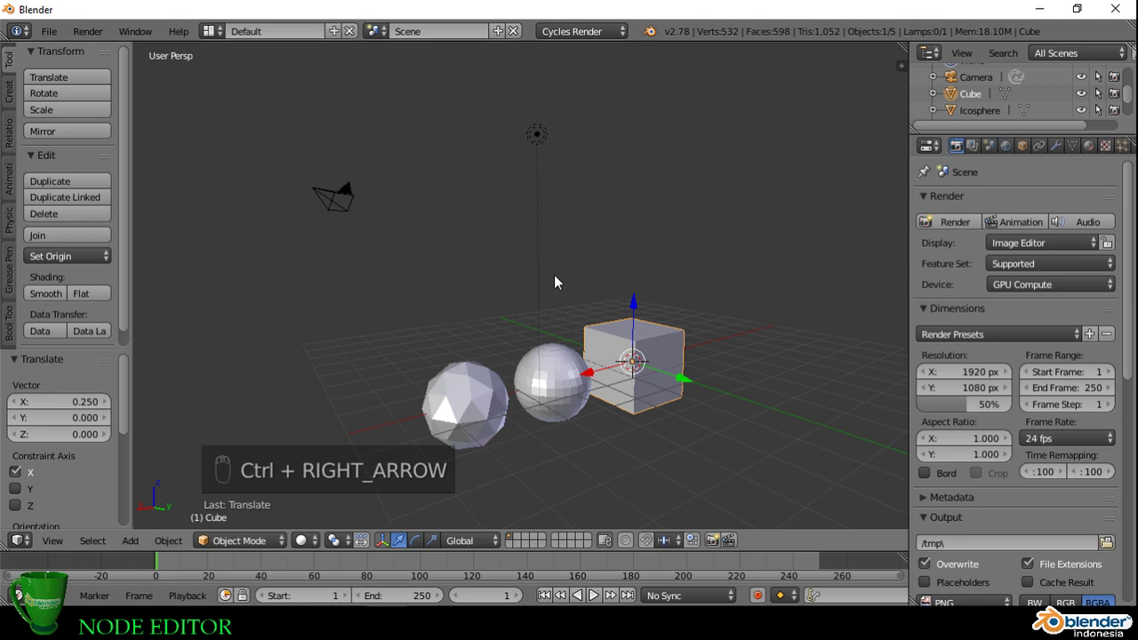
Step: Split the 3D view side by side and turn the new area into a Node Editor, with tool shelf and sidebar hidden
key("t")
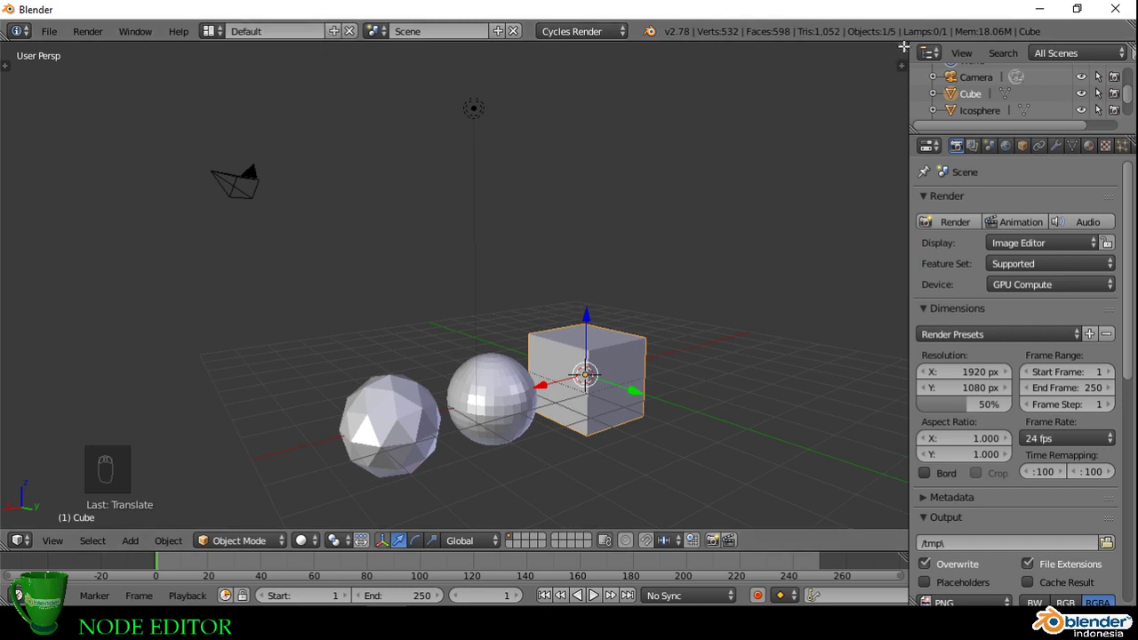
left_click_drag(903, 47, 350, 185)
left_click(372, 540)
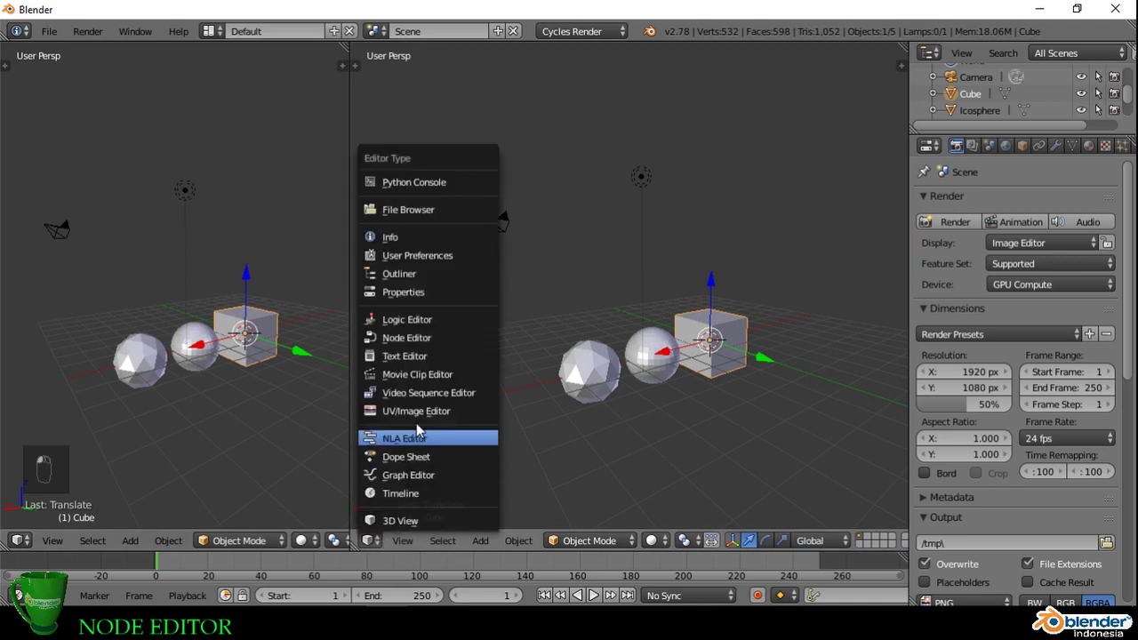
left_click(433, 339)
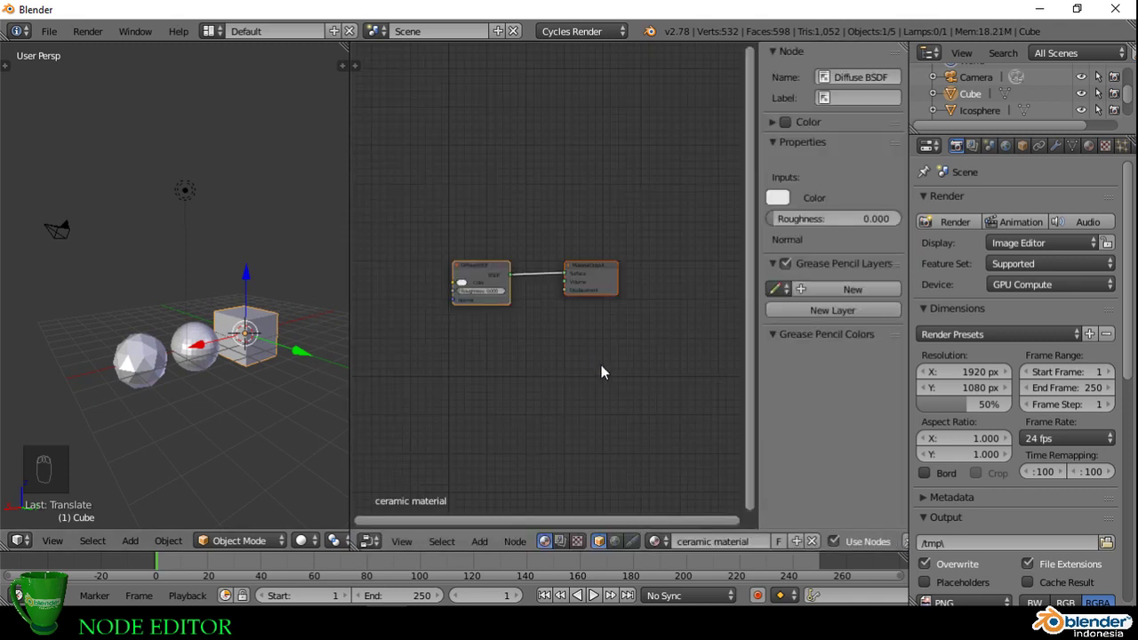
key("n")
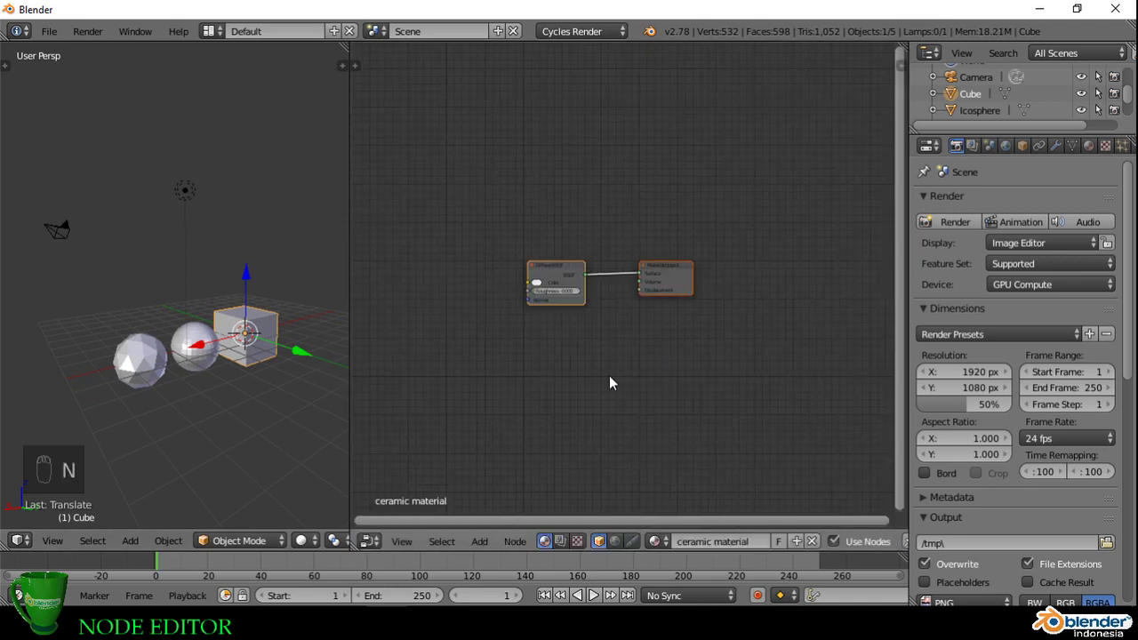
Step: Duplicate the current screen layout and name the copy "Material"
left_click(333, 32)
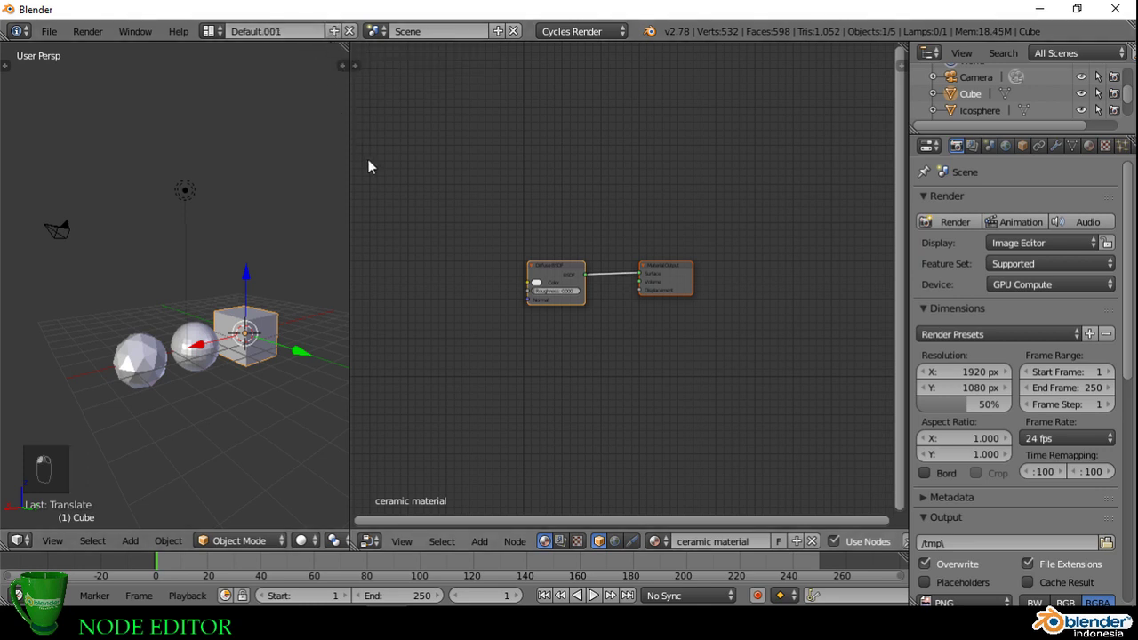
left_click(296, 33)
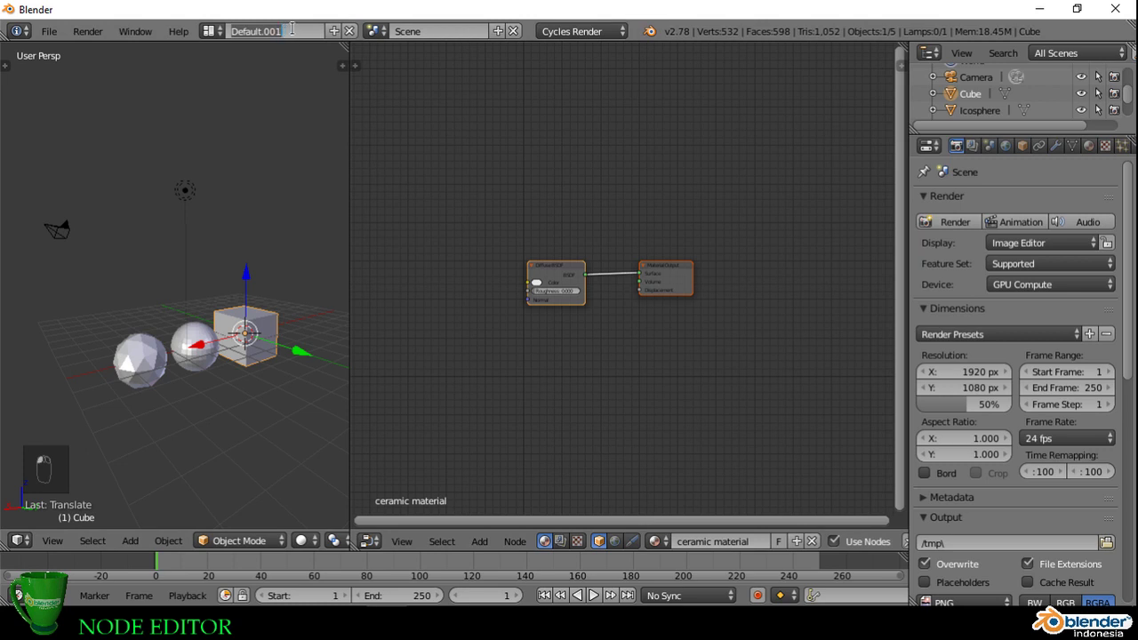
type("Material")
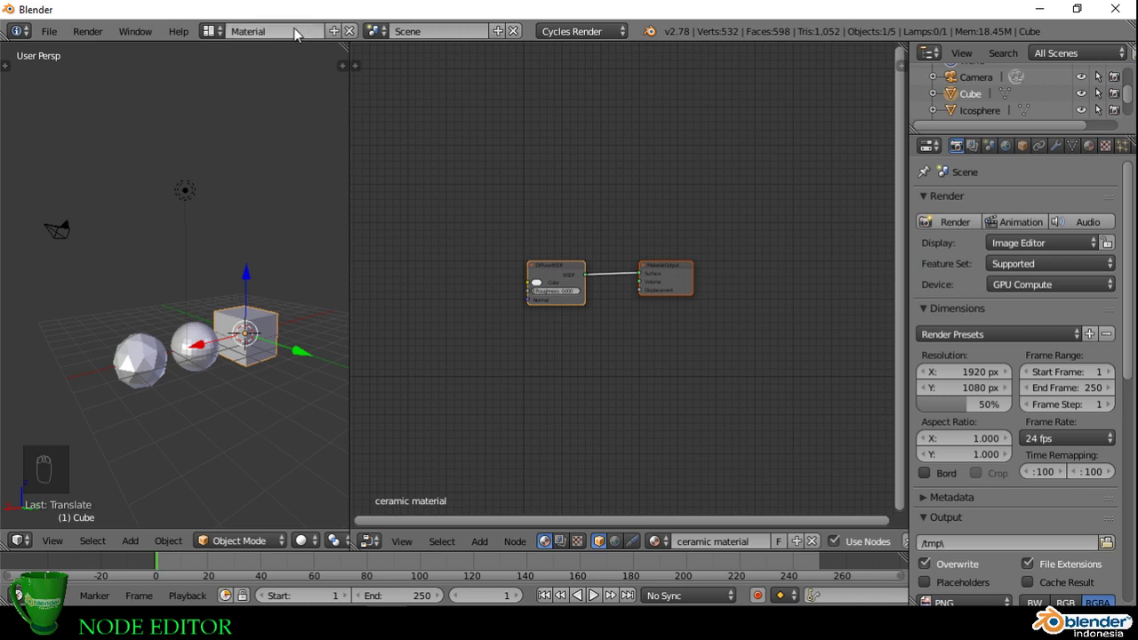
key("Return")
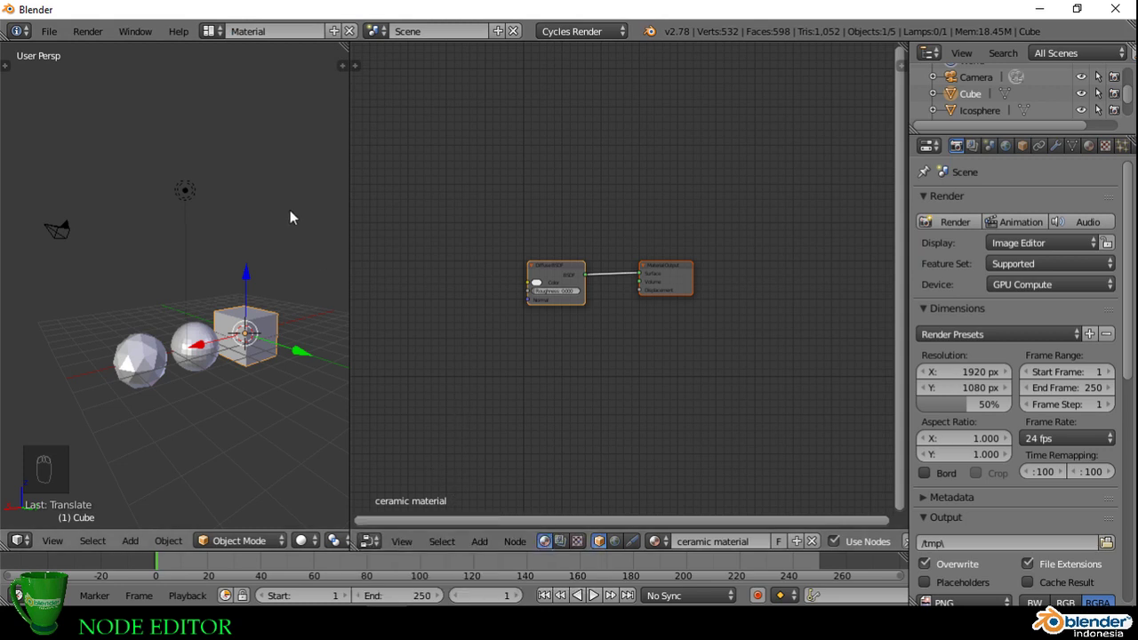
Step: Return to the Default layout and merge its Node Editor area into a single 3D view with the tool shelf shown
left_click(211, 32)
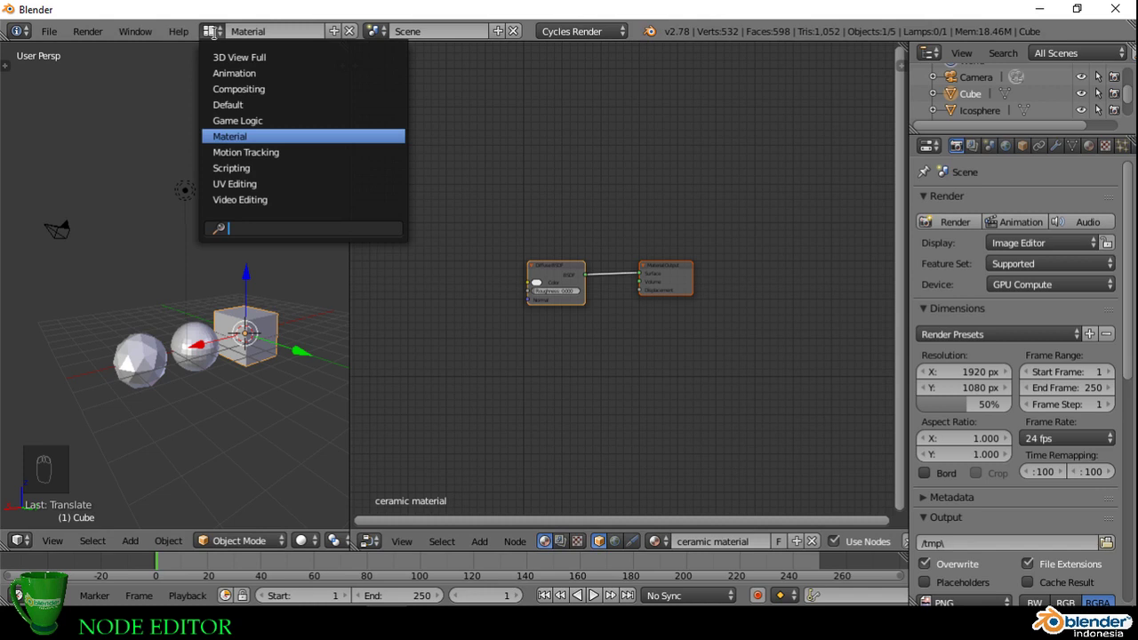
left_click(249, 104)
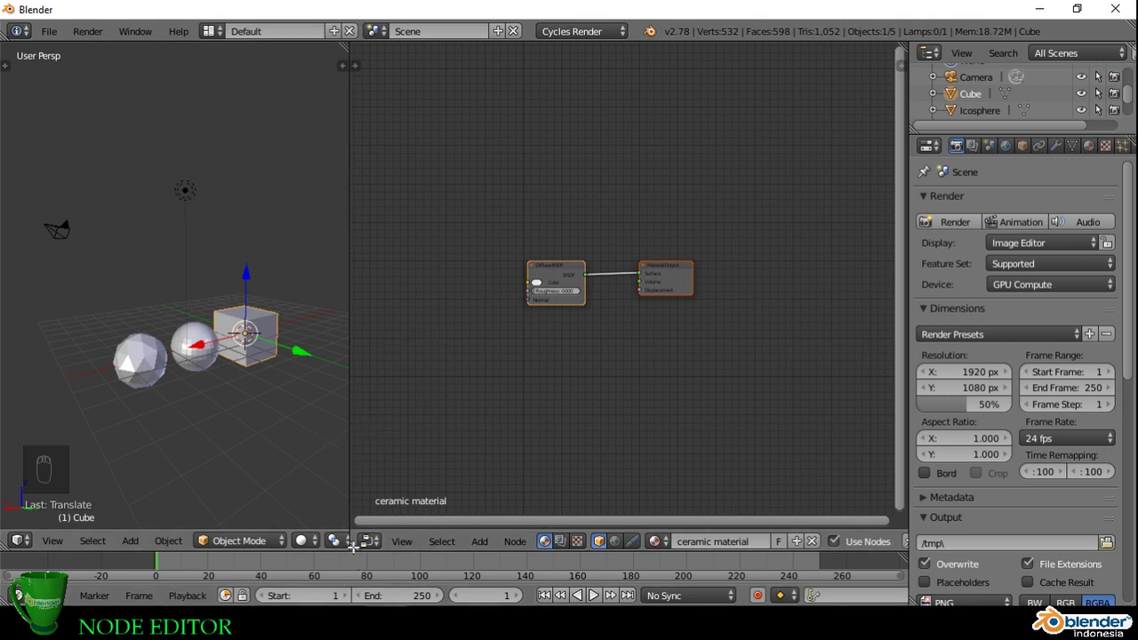
left_click_drag(353, 549, 385, 539)
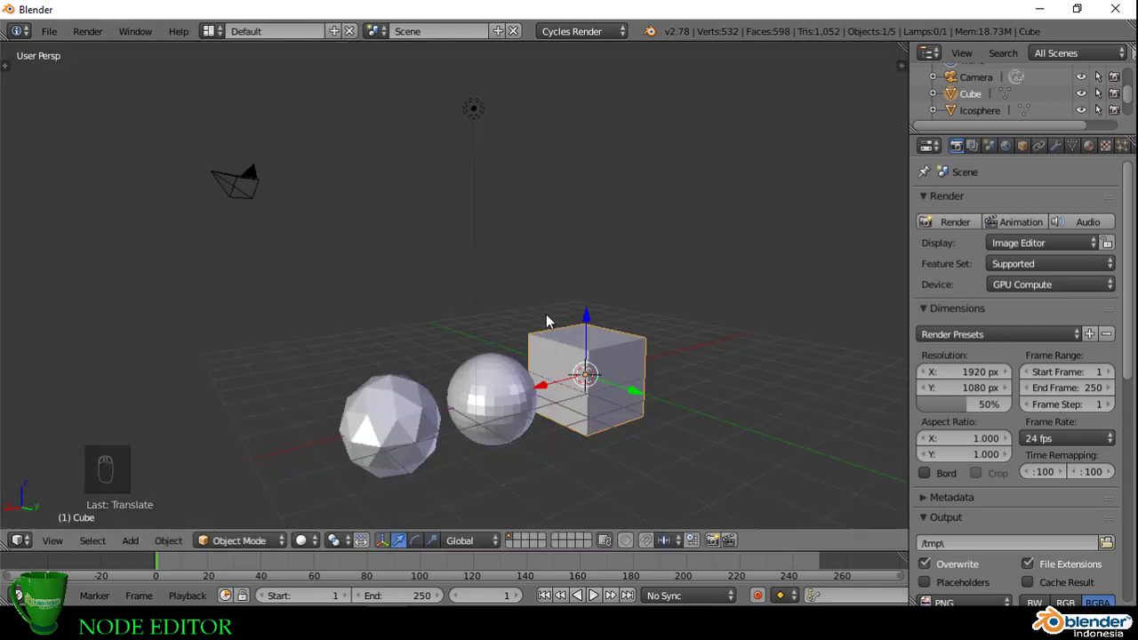
key("t")
scroll(522, 256, "down", 3)
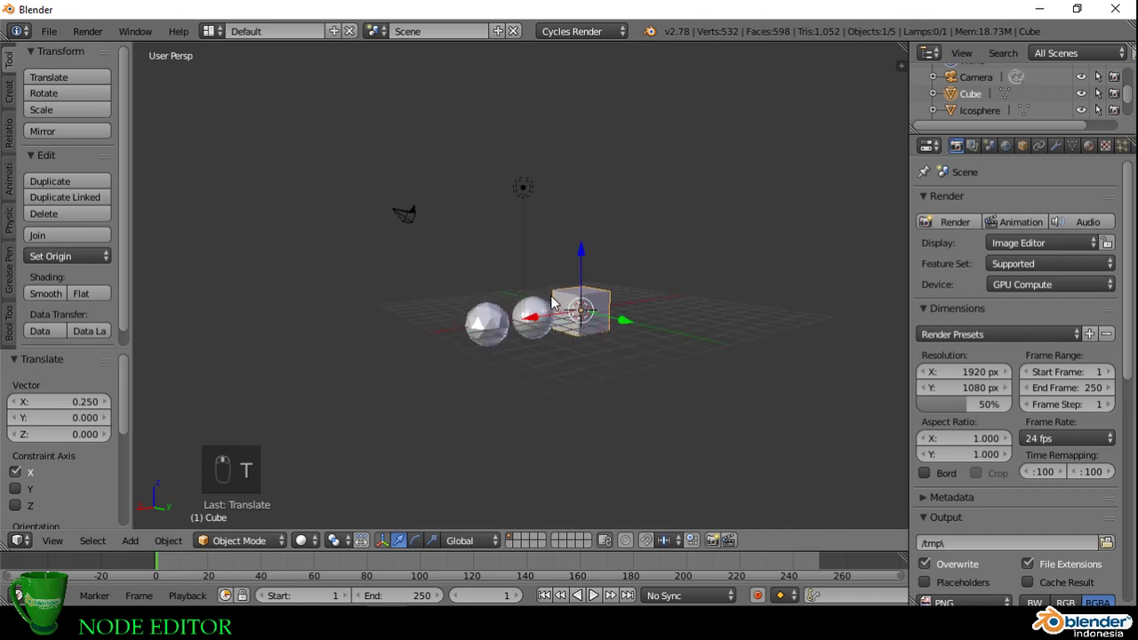
scroll(550, 295, "up", 2)
middle_click_drag(544, 311, 547, 354)
scroll(578, 342, "down", 2)
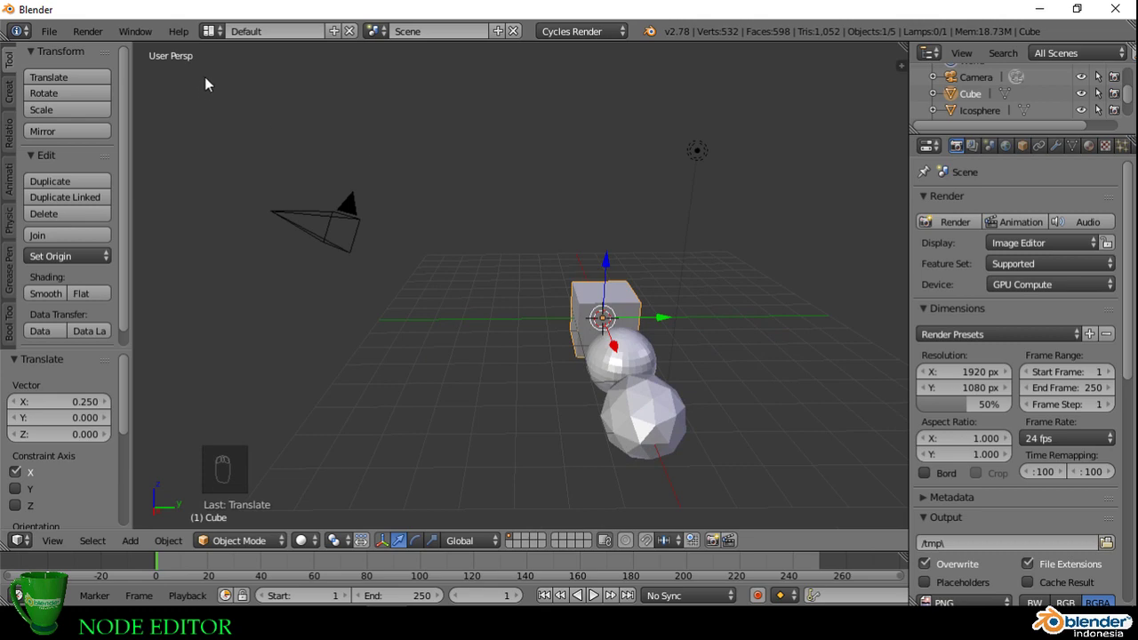
Step: View the Compositing and Material screen layouts and return to the Default layout
left_click(210, 31)
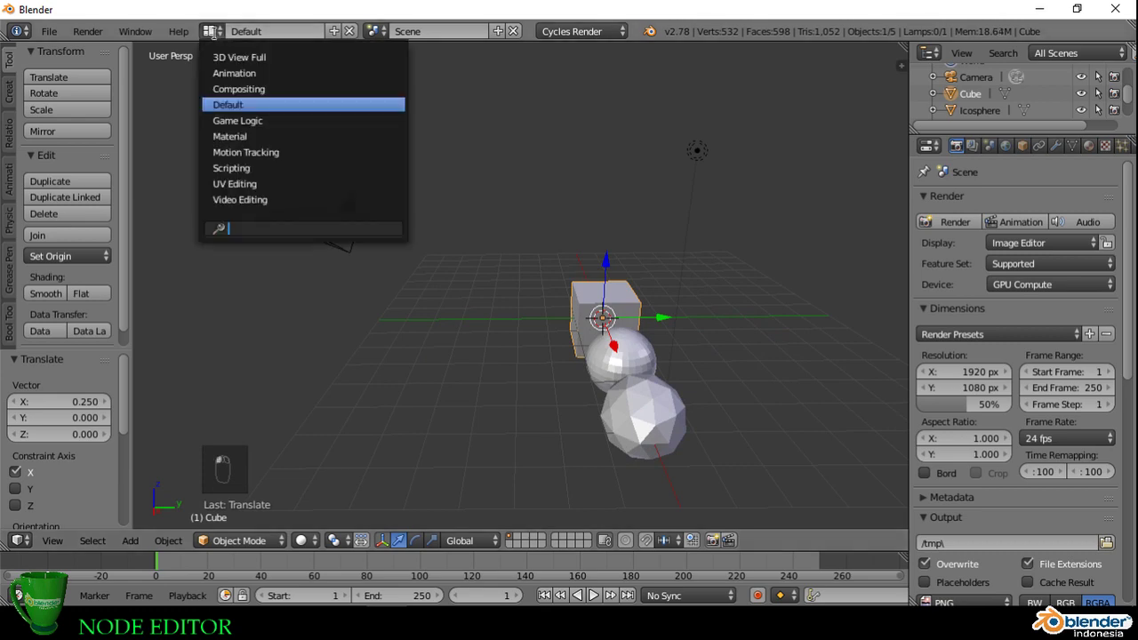
left_click(258, 89)
left_click(209, 30)
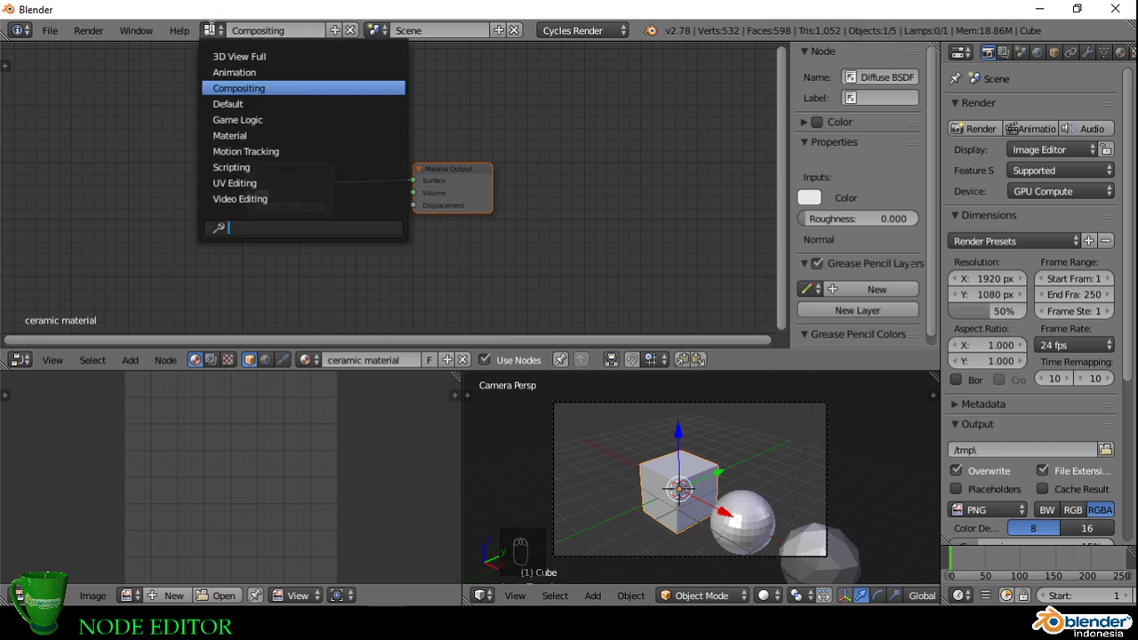
left_click(253, 135)
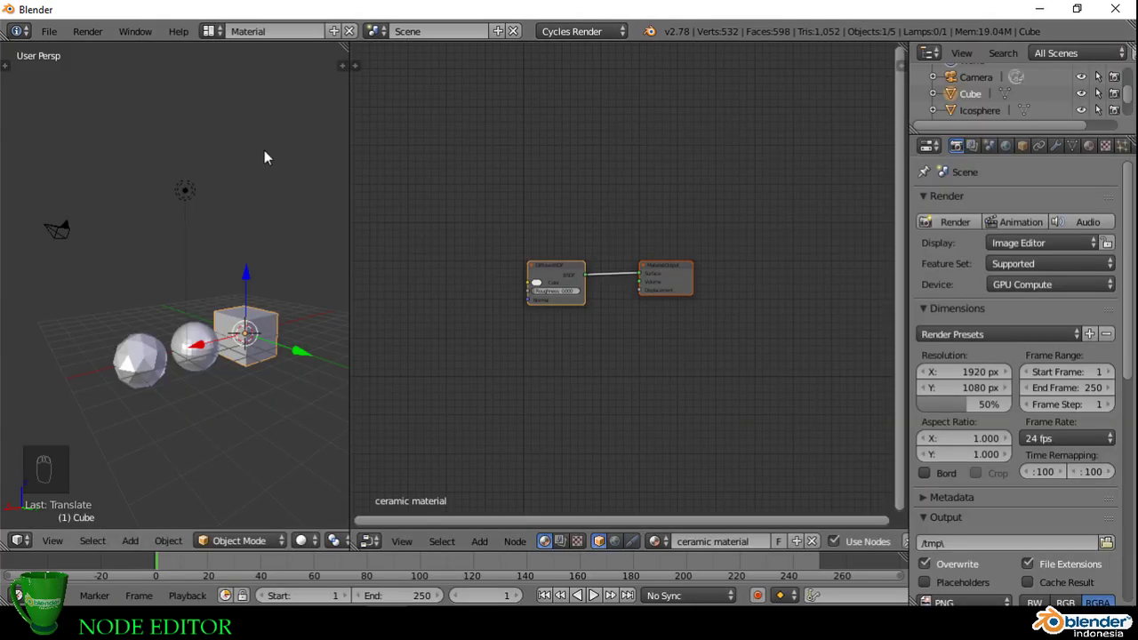
left_click(213, 31)
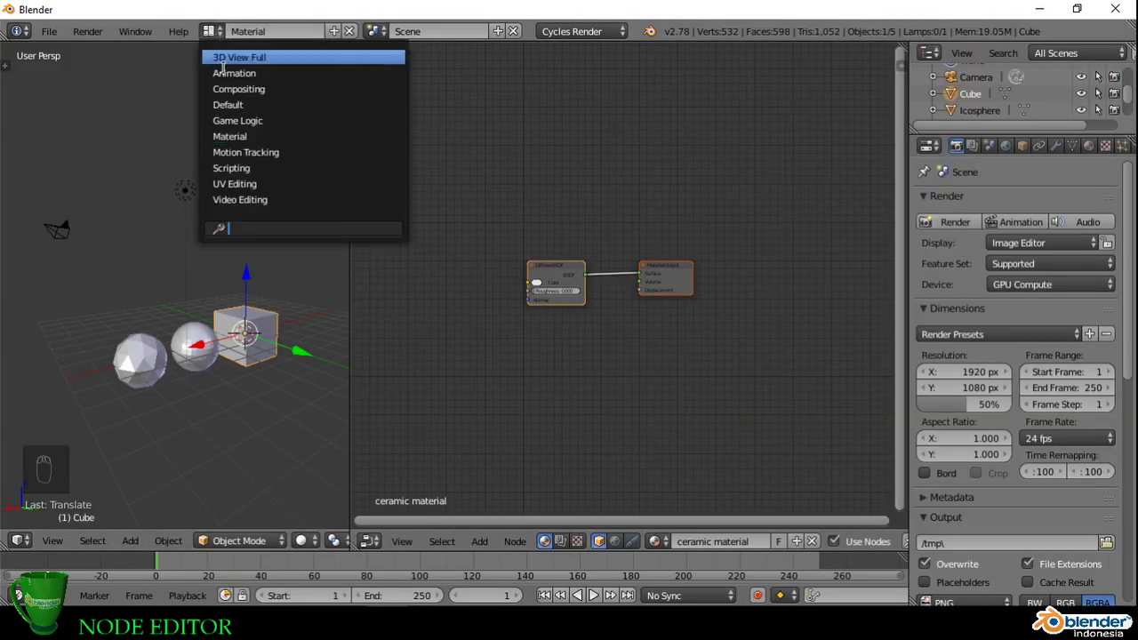
left_click(264, 106)
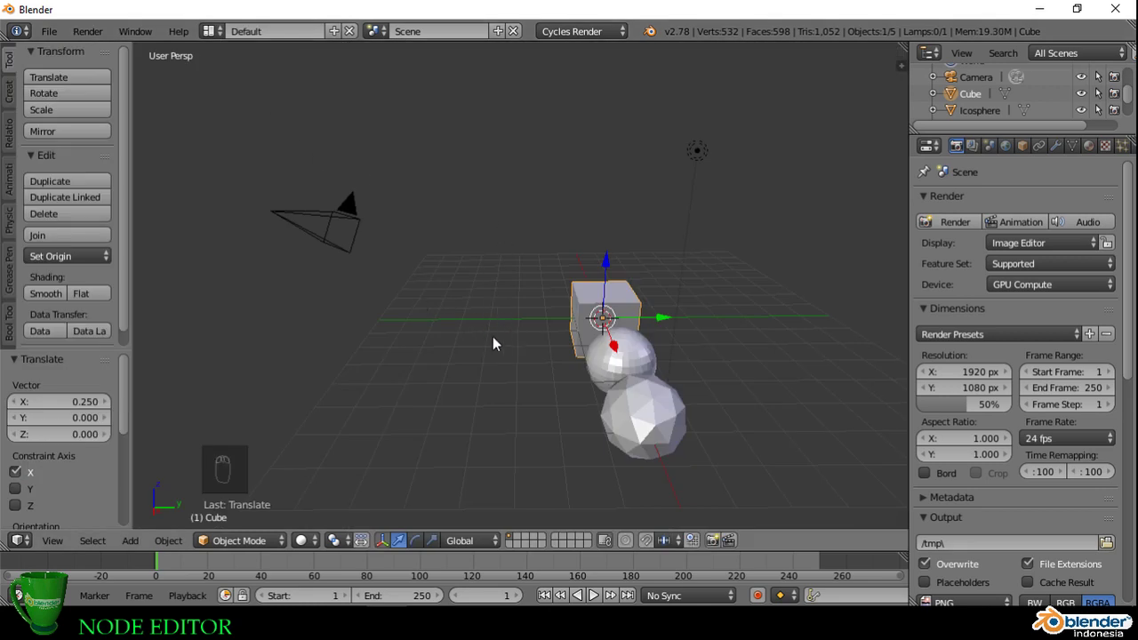
Step: Switch to the Material screen layout and rename it "D.Material"
left_click(211, 32)
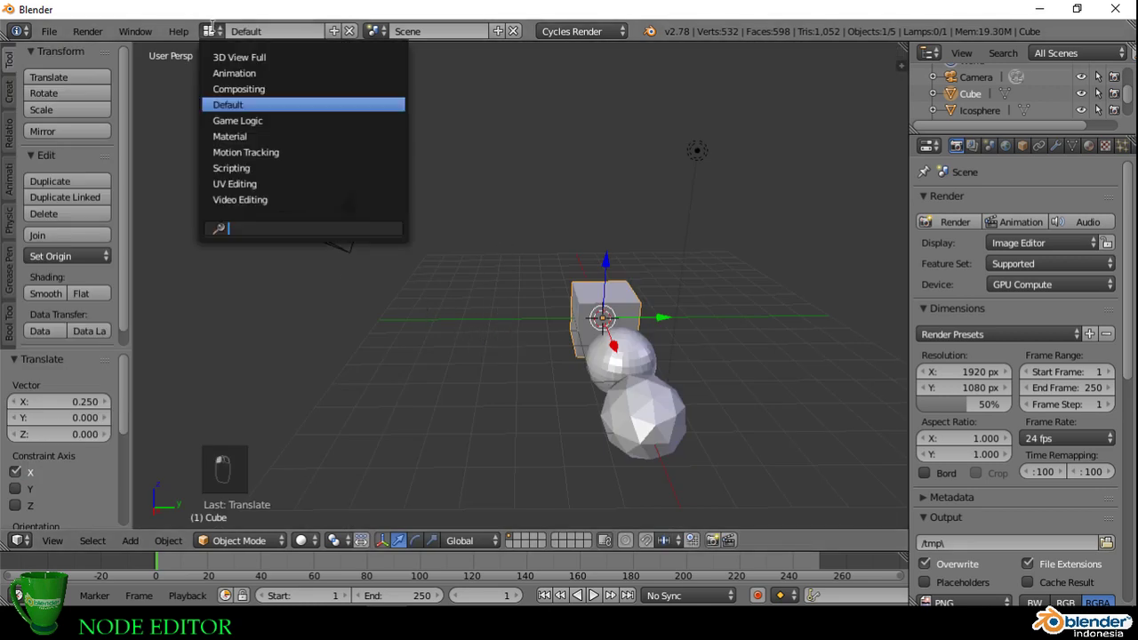
left_click(260, 137)
left_click(230, 31)
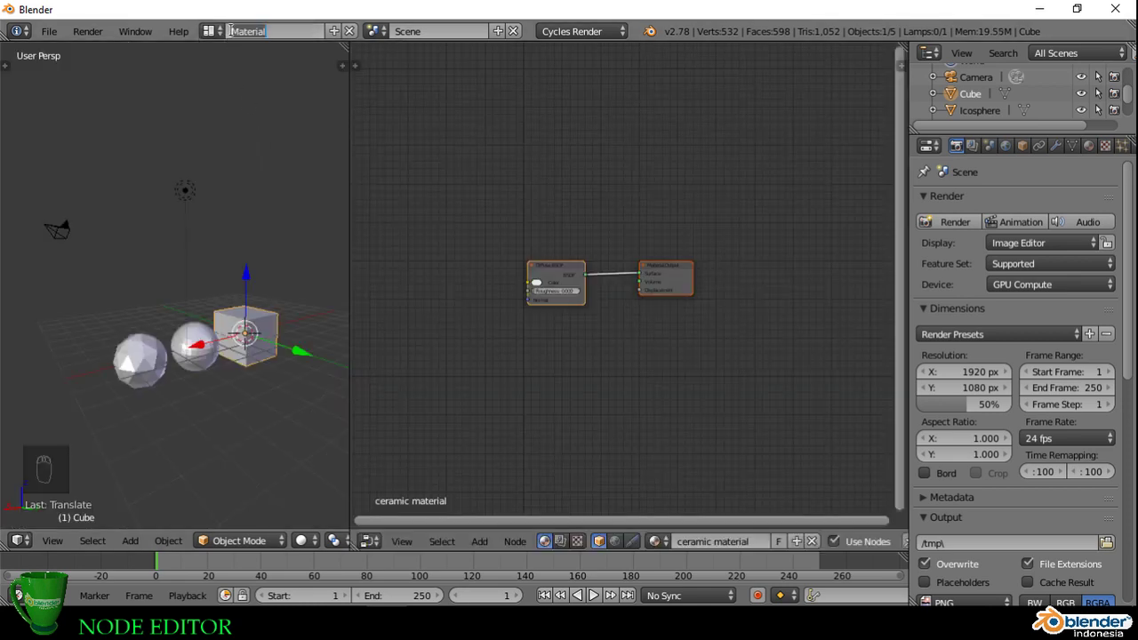
key("Escape")
key("Home")
type("D")
key("Return")
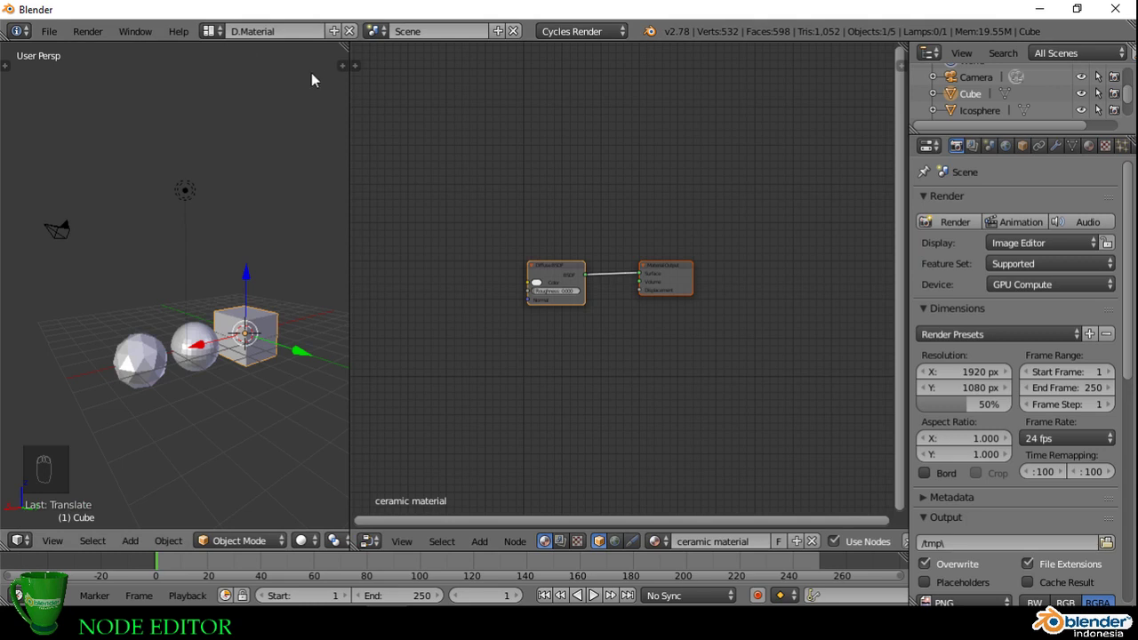
Step: Compare the Default layout with D.Material and examine the ceramic material's nodes in D.Material
left_click(209, 31)
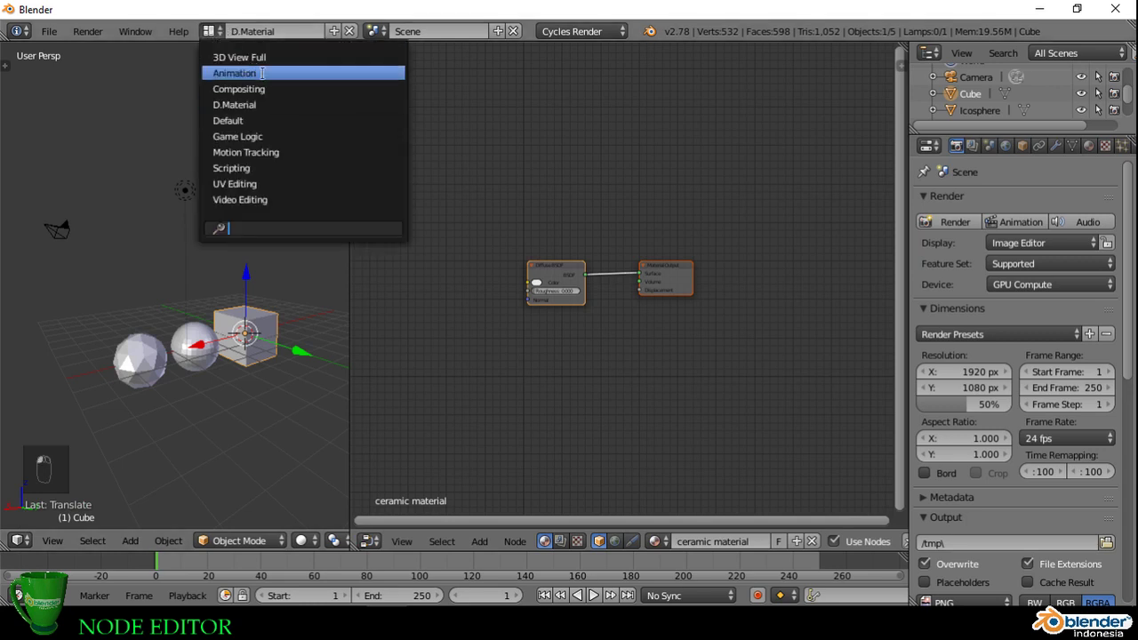
left_click(285, 119)
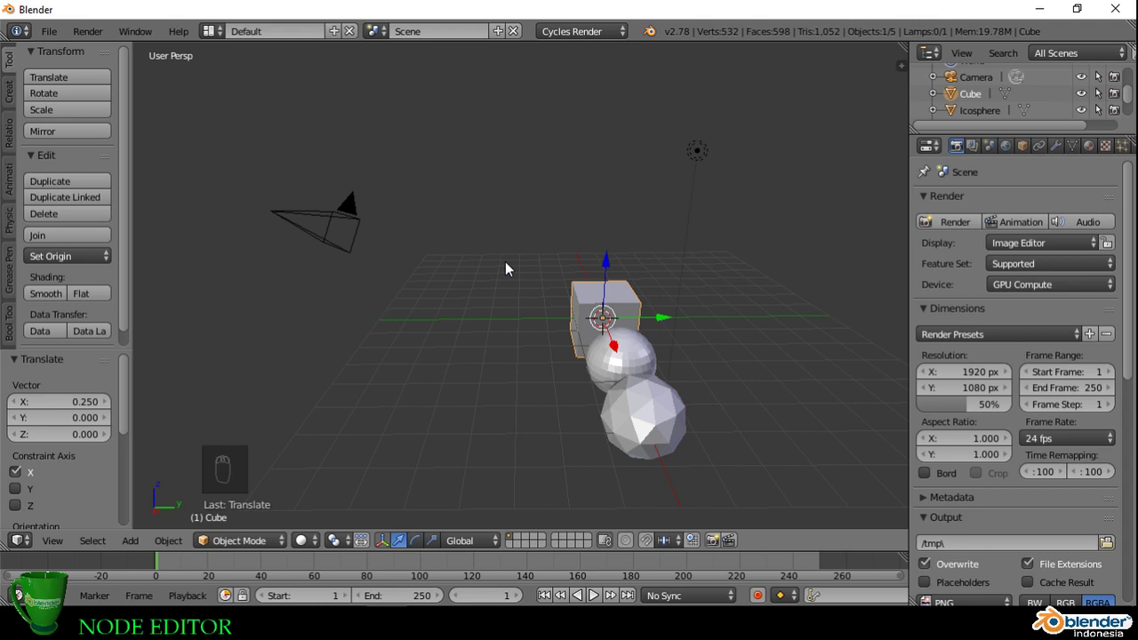
key("ctrl+Left")
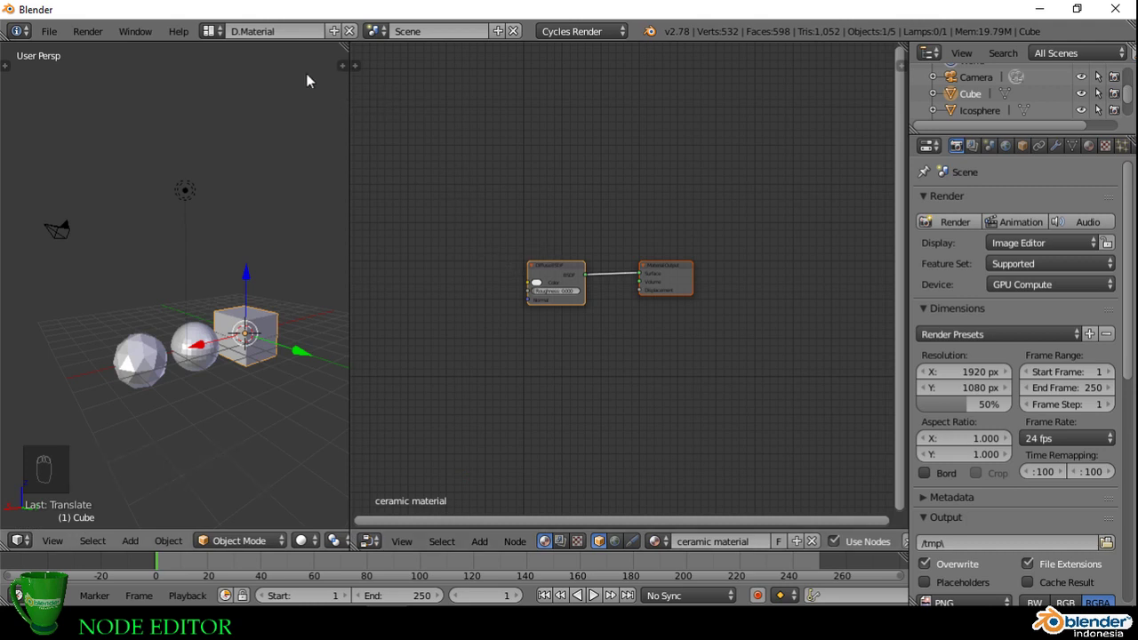
left_click(210, 31)
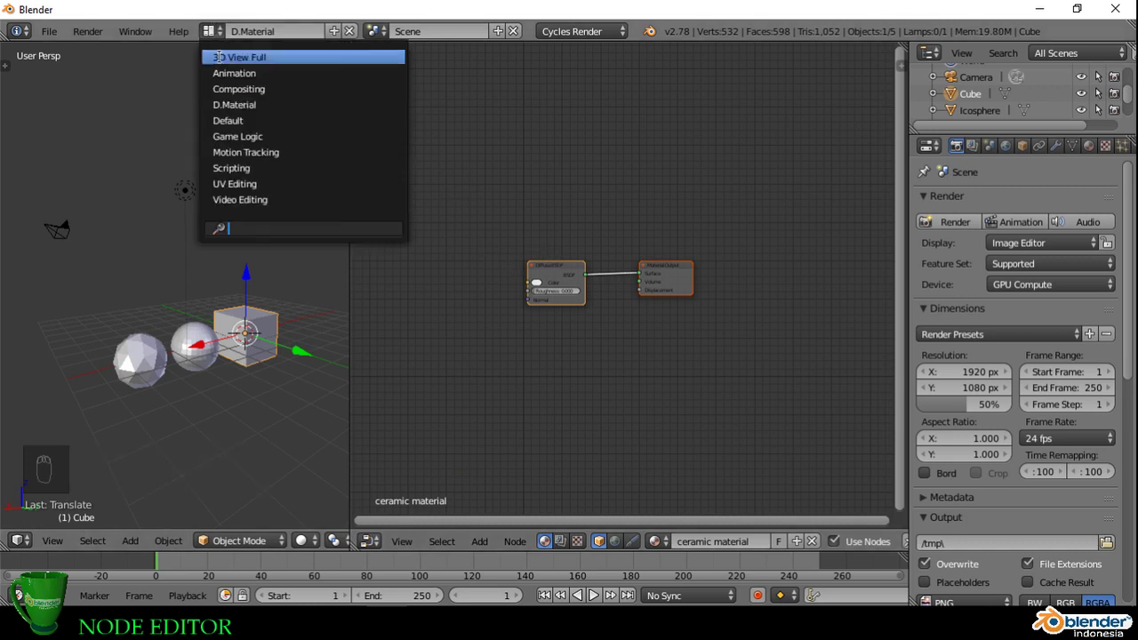
left_click(268, 104)
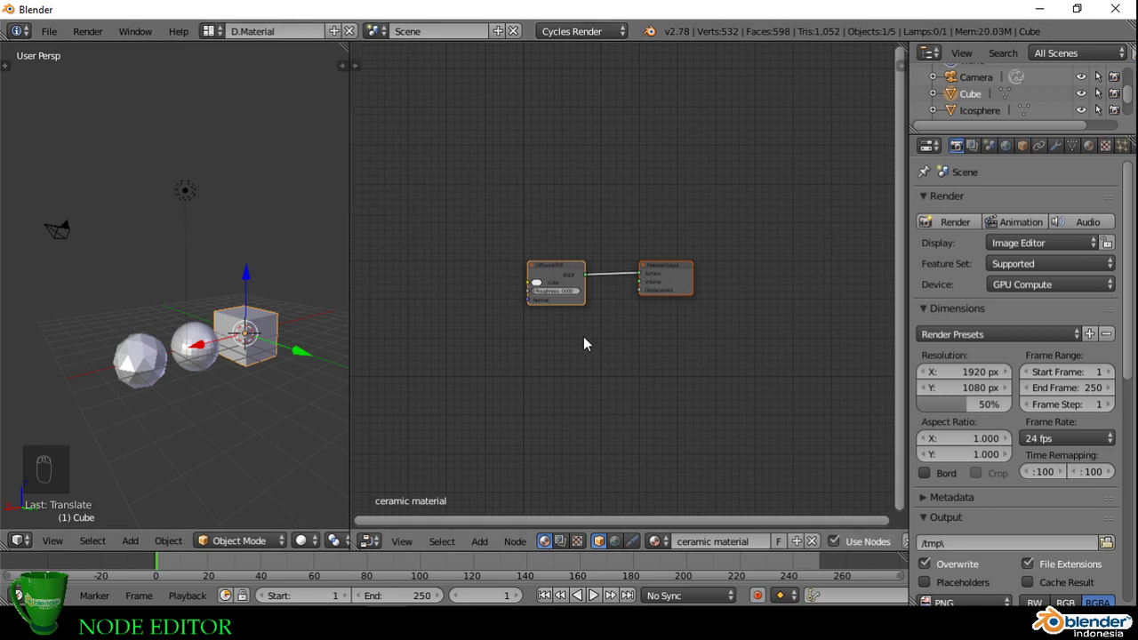
scroll(585, 332, "up", 2)
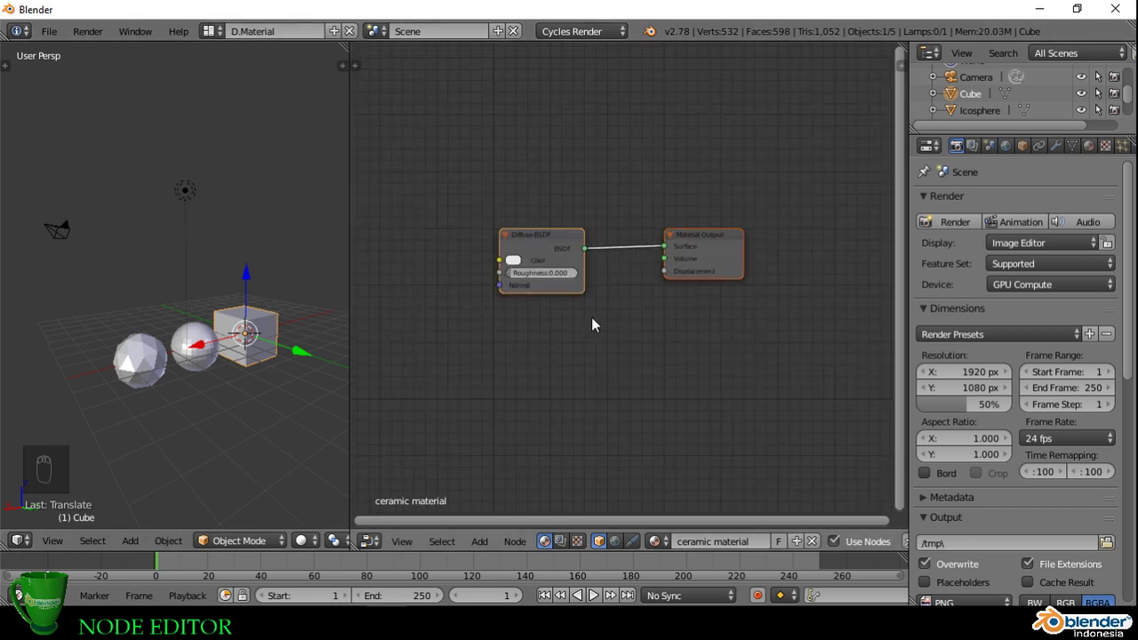
middle_click_drag(591, 311, 593, 279)
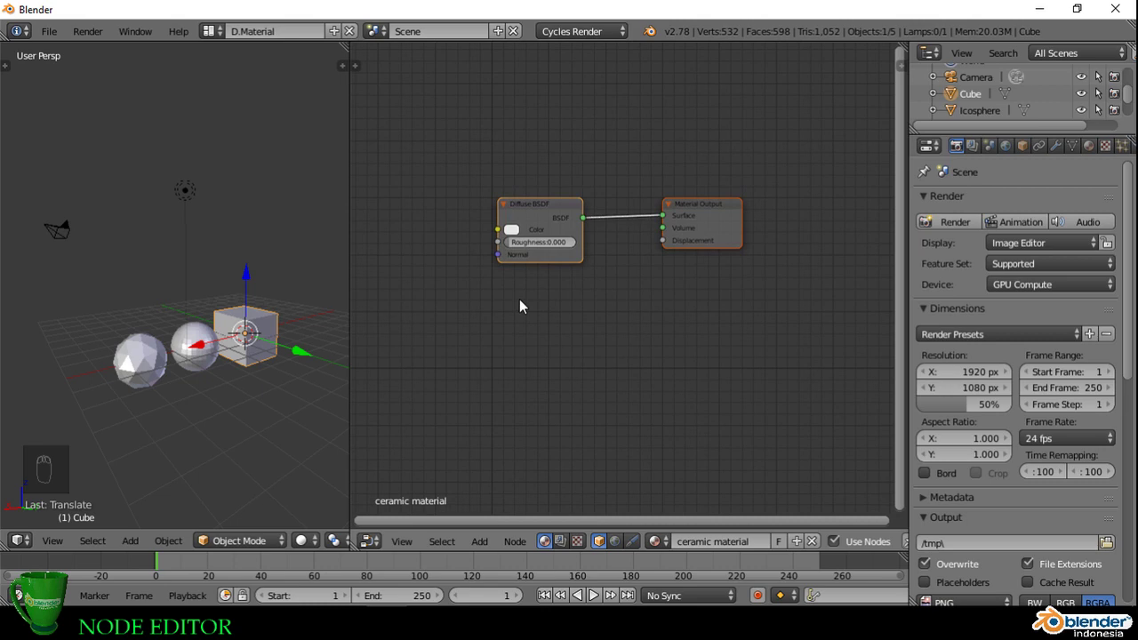
Step: Switch to the Compositing layout and save the current file as the startup file
key("ctrl+Left")
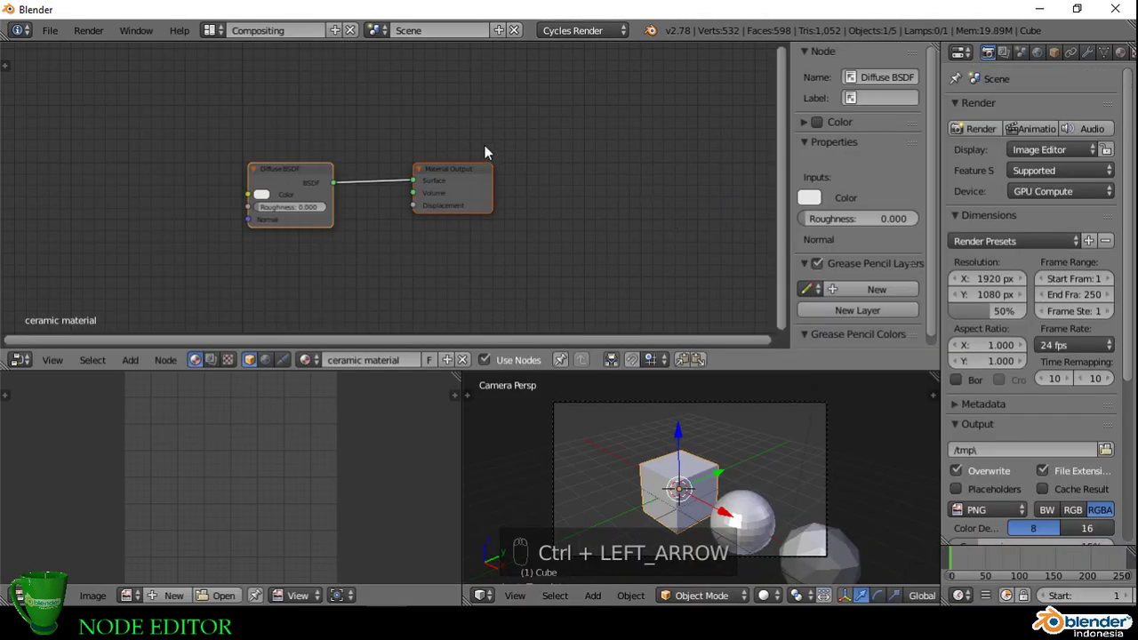
left_click(217, 30)
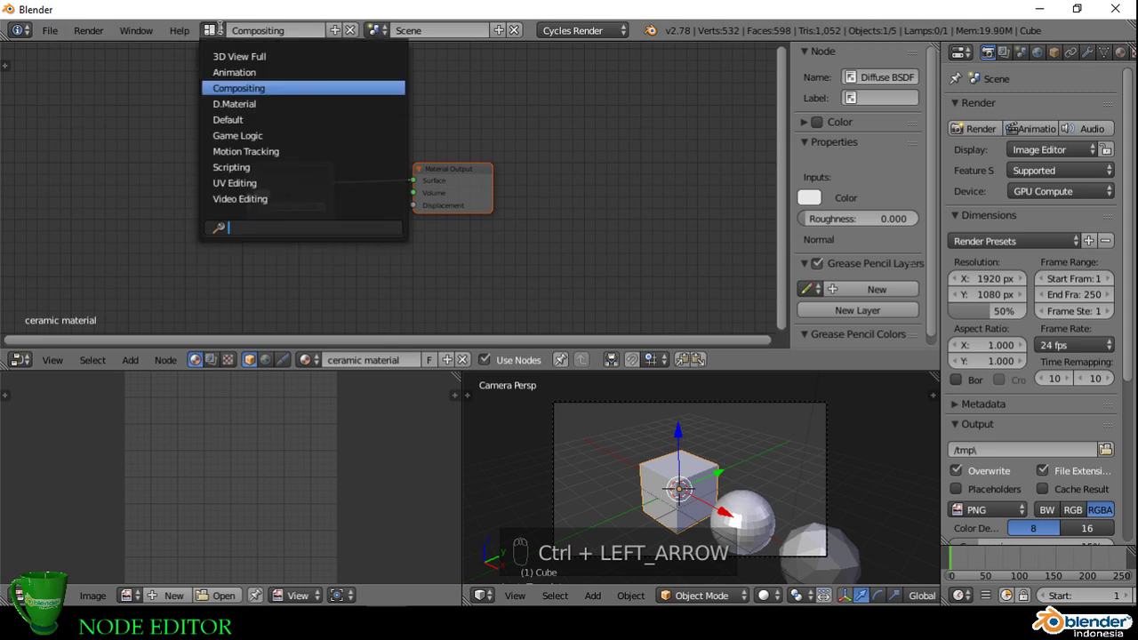
left_click(289, 88)
left_click(51, 31)
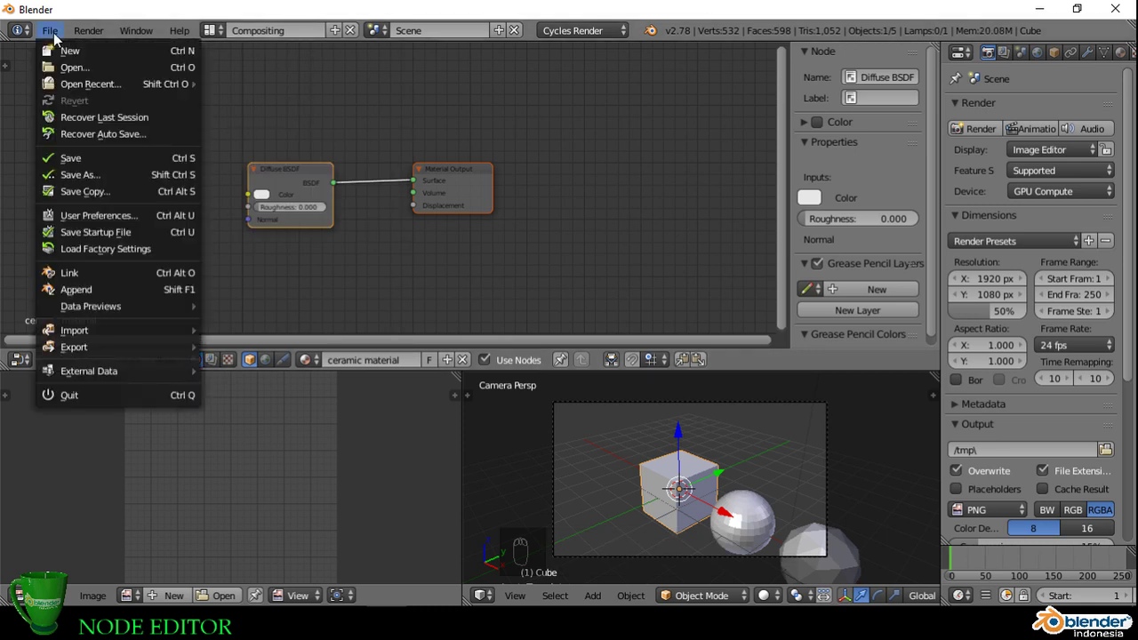
left_click(132, 233)
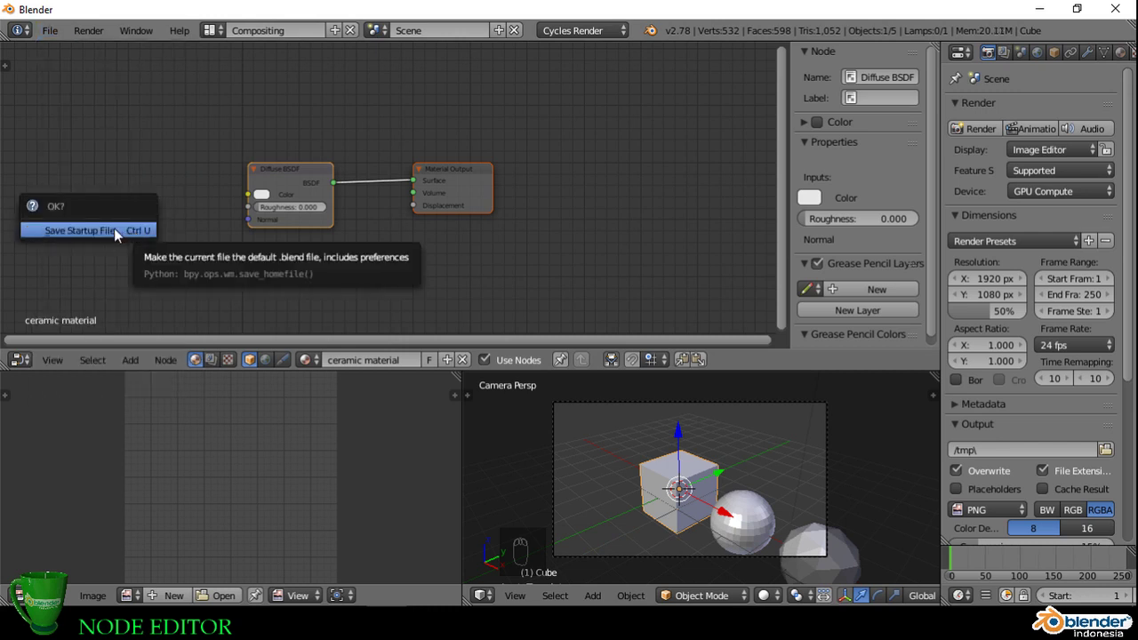
left_click(114, 230)
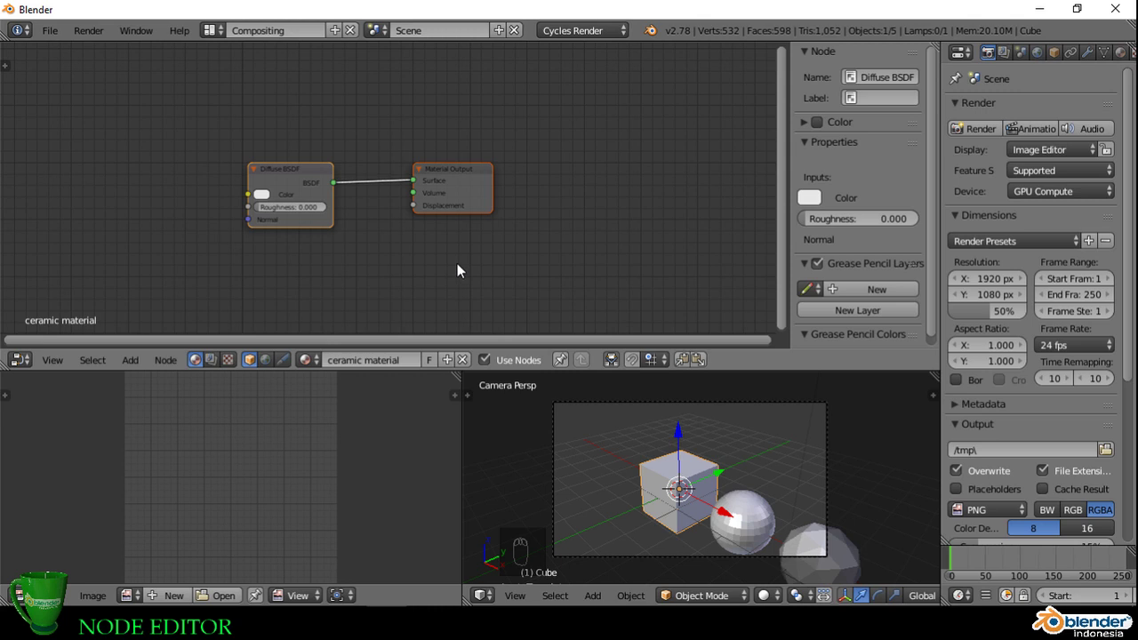
Step: Cycle through the D.Material and Default layouts and return to Compositing
key("ctrl+Right")
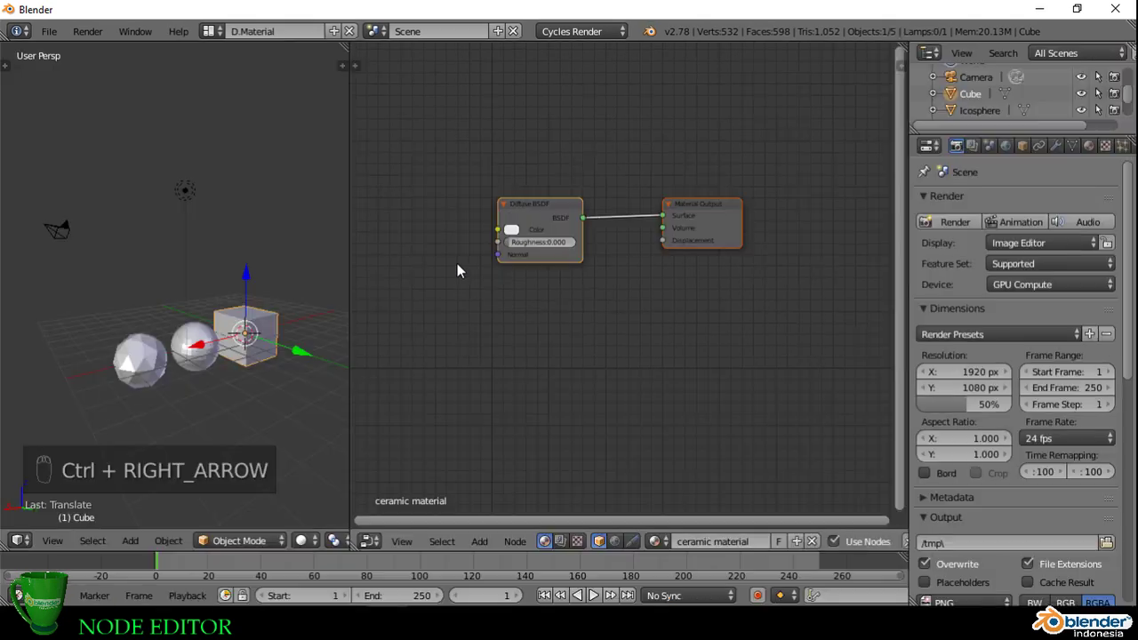
key("ctrl+Right")
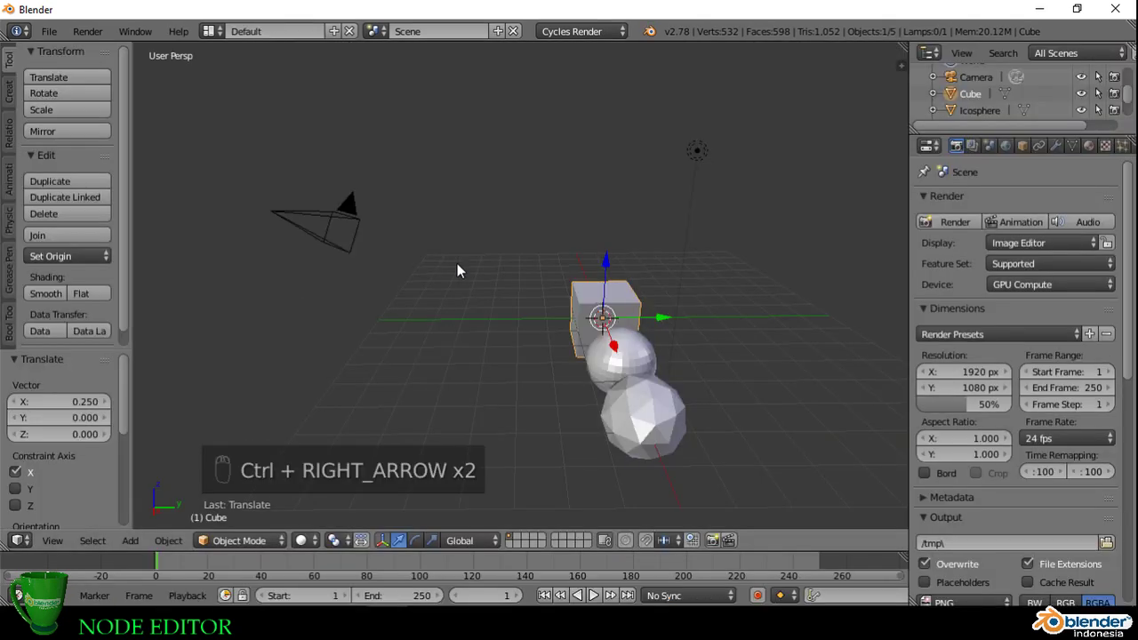
key("ctrl+Left")
key("ctrl+Left")
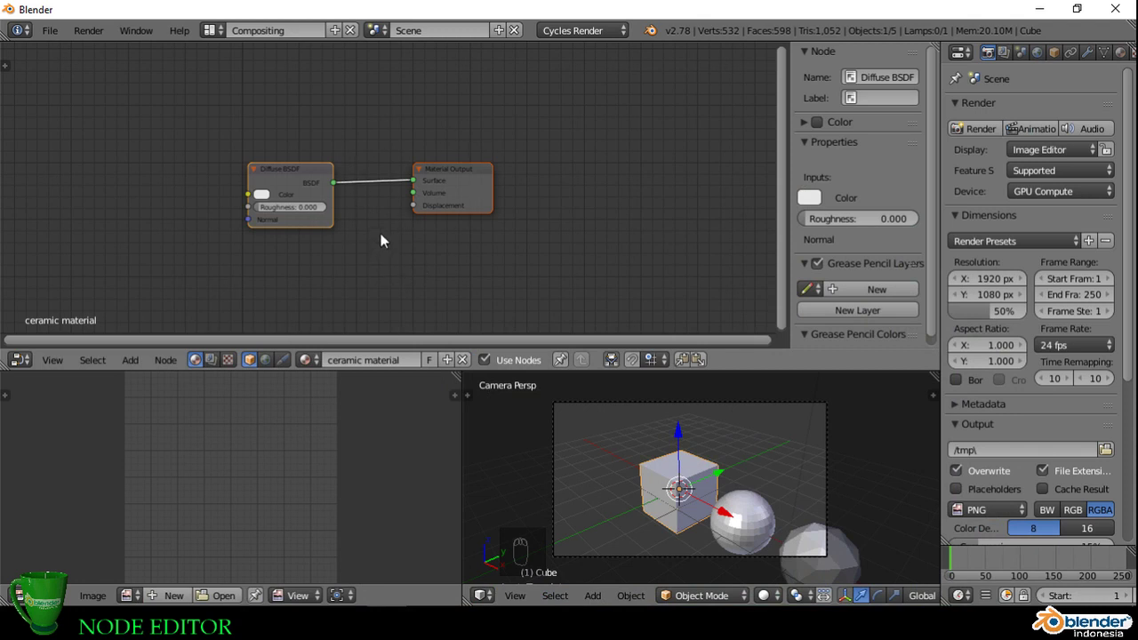
Step: Try rotating the selected Diffuse BSDF and Material Output nodes together in the Node Editor
middle_click_drag(377, 242, 360, 215)
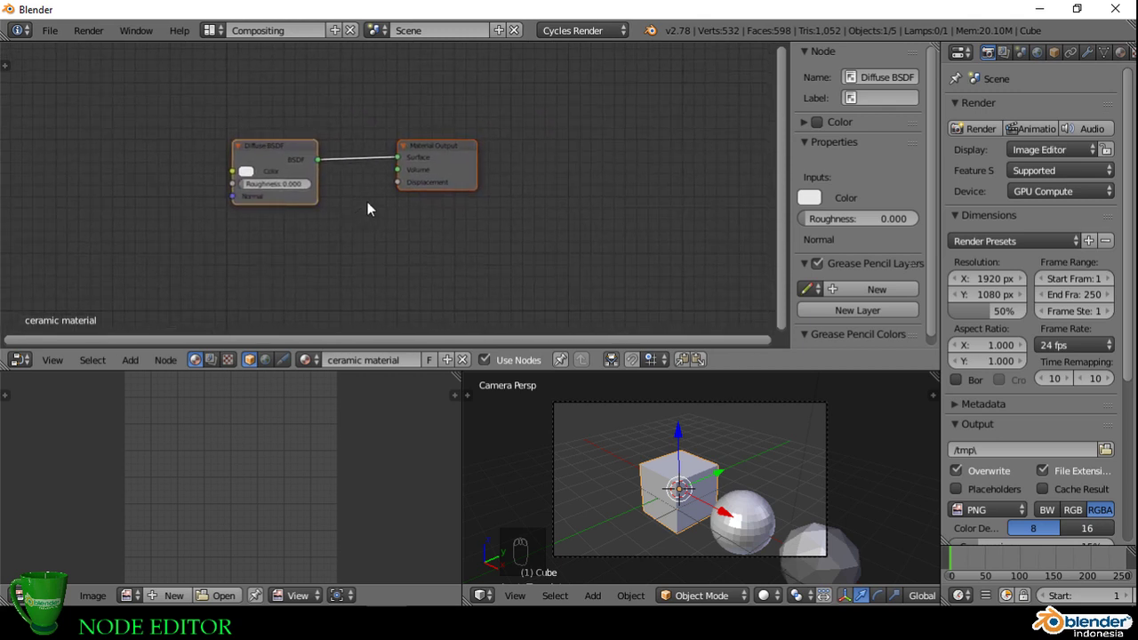
scroll(367, 203, "down", 2)
scroll(367, 202, "up", 3)
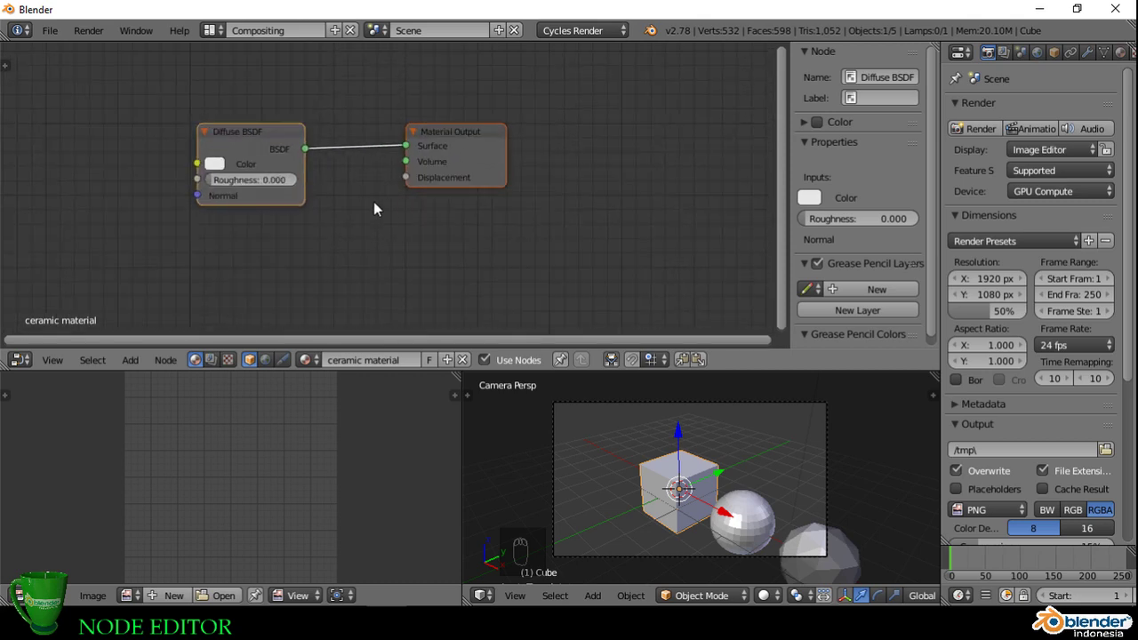
scroll(368, 207, "down", 3)
scroll(366, 212, "up", 3)
scroll(365, 212, "down", 1)
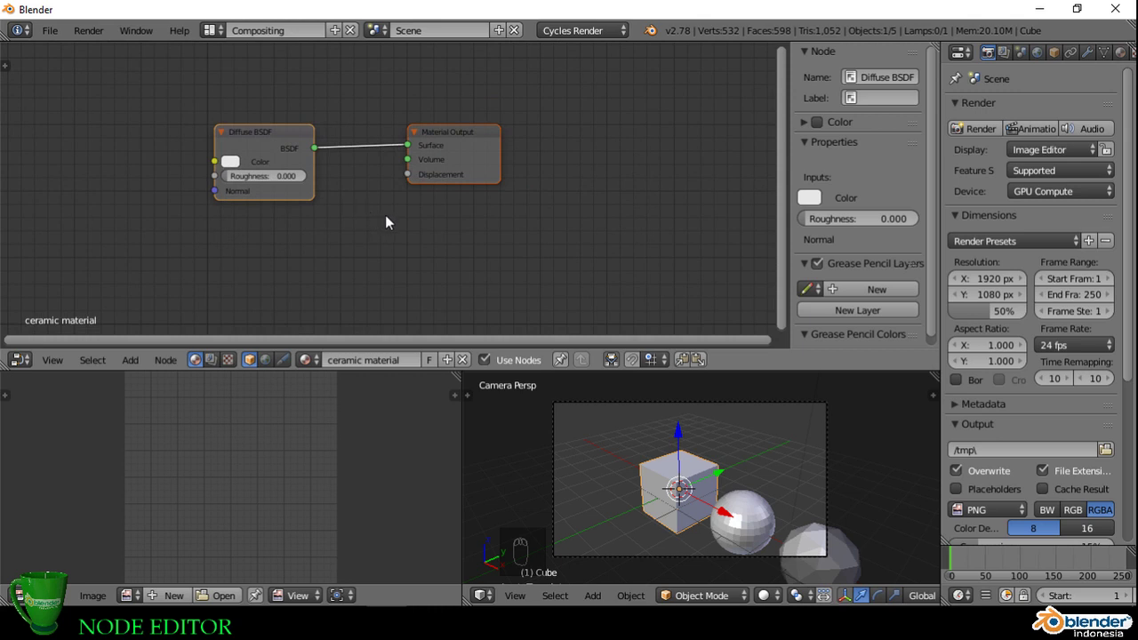
key("r")
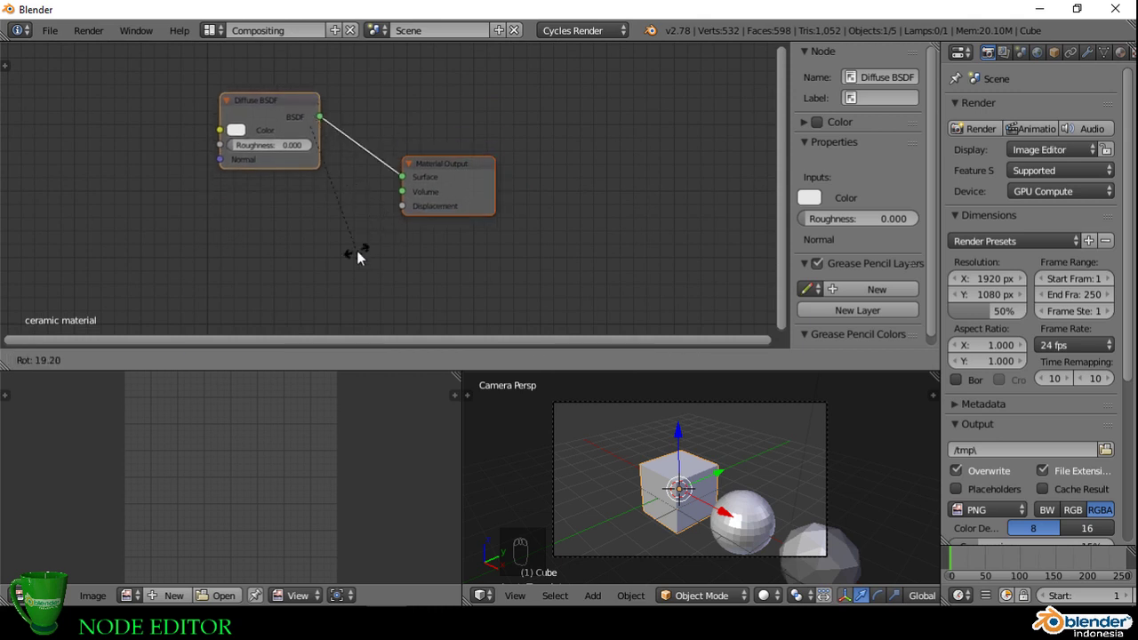
right_click(425, 237)
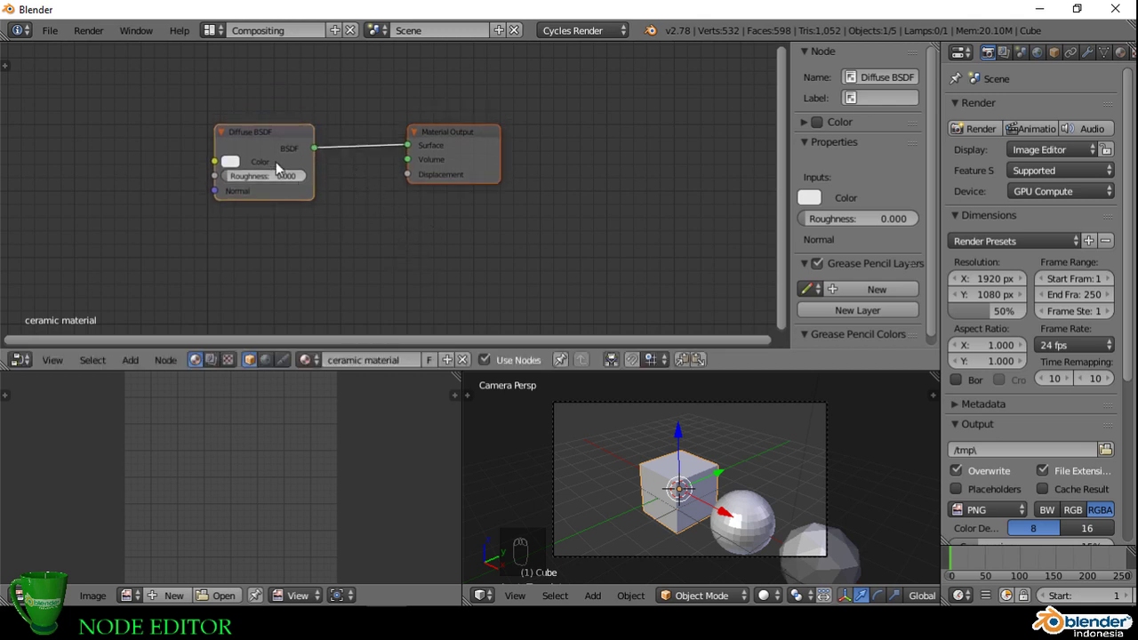
Step: Select only the Diffuse BSDF node and try rotating it
left_click(271, 136)
key("r")
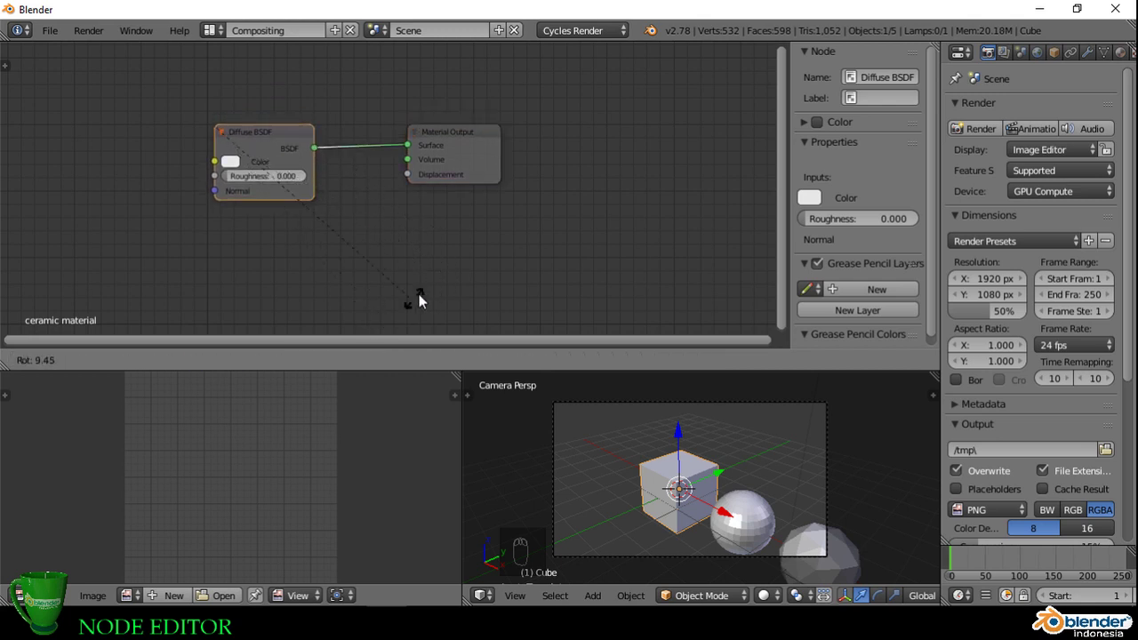
right_click(418, 276)
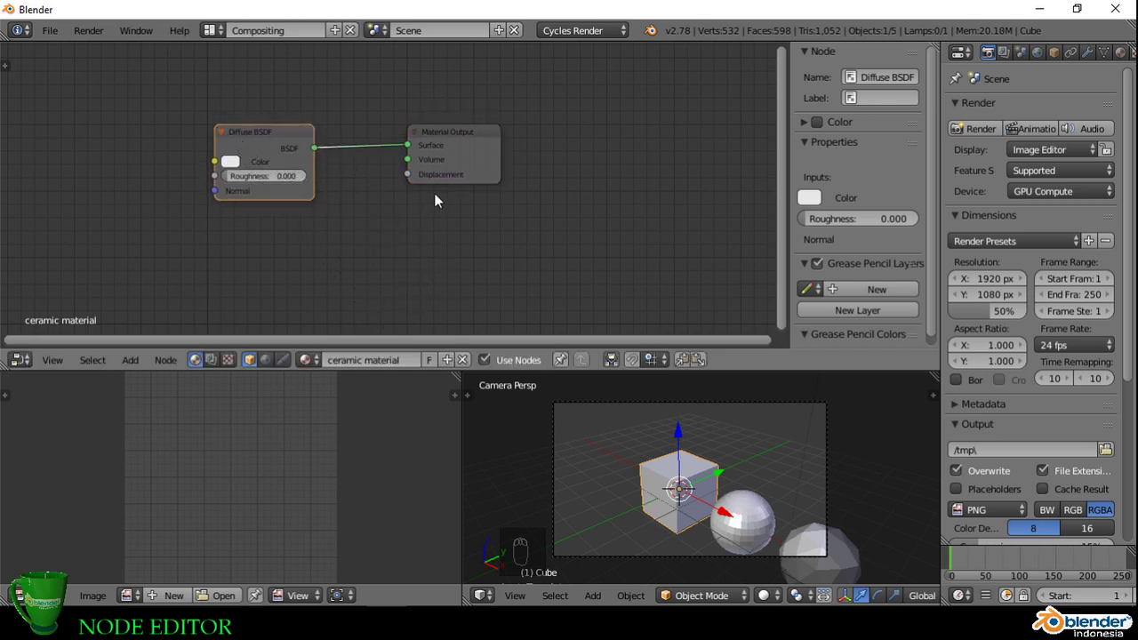
Step: Add the Material Output node to the selection and try rotating both nodes, ending with all nodes deselected and reselected
left_click(458, 132, "shift")
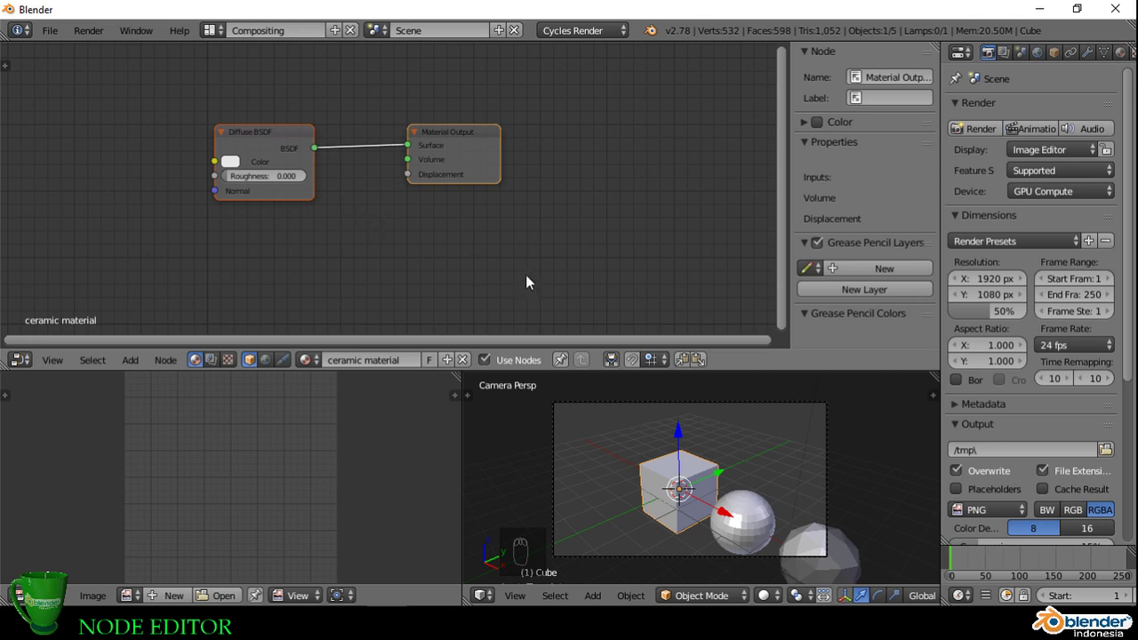
key("r")
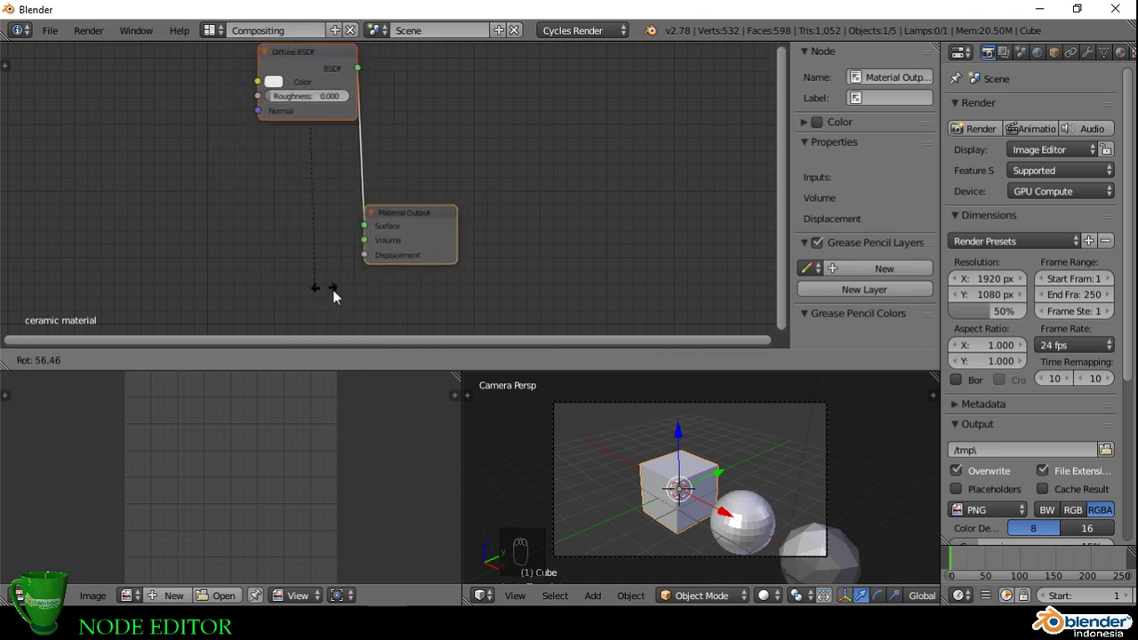
left_click(480, 258)
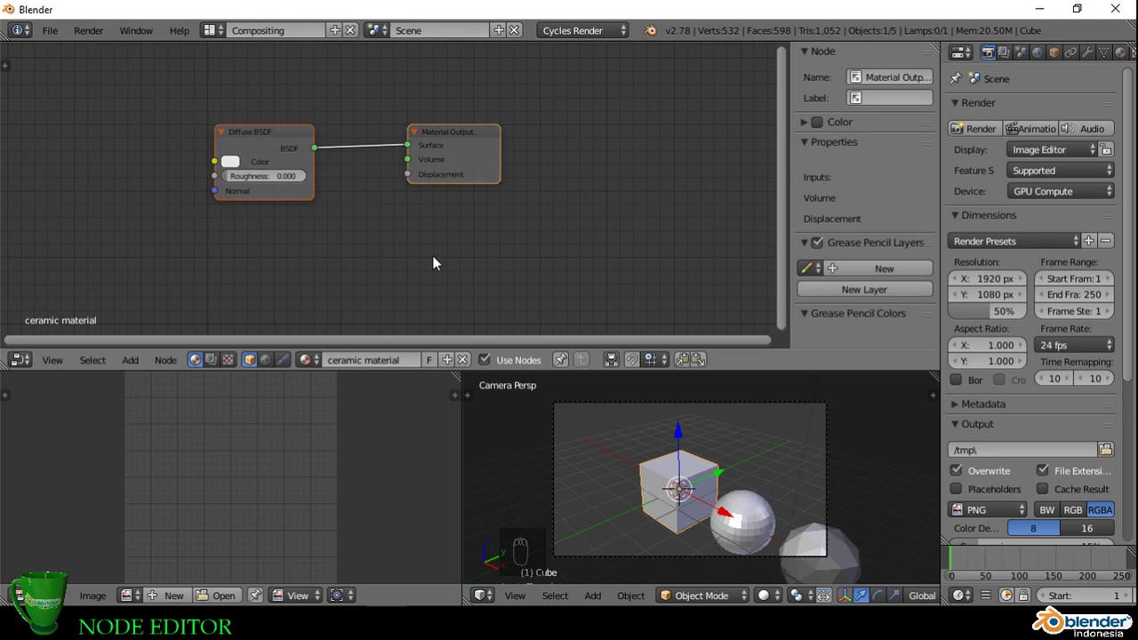
key("a")
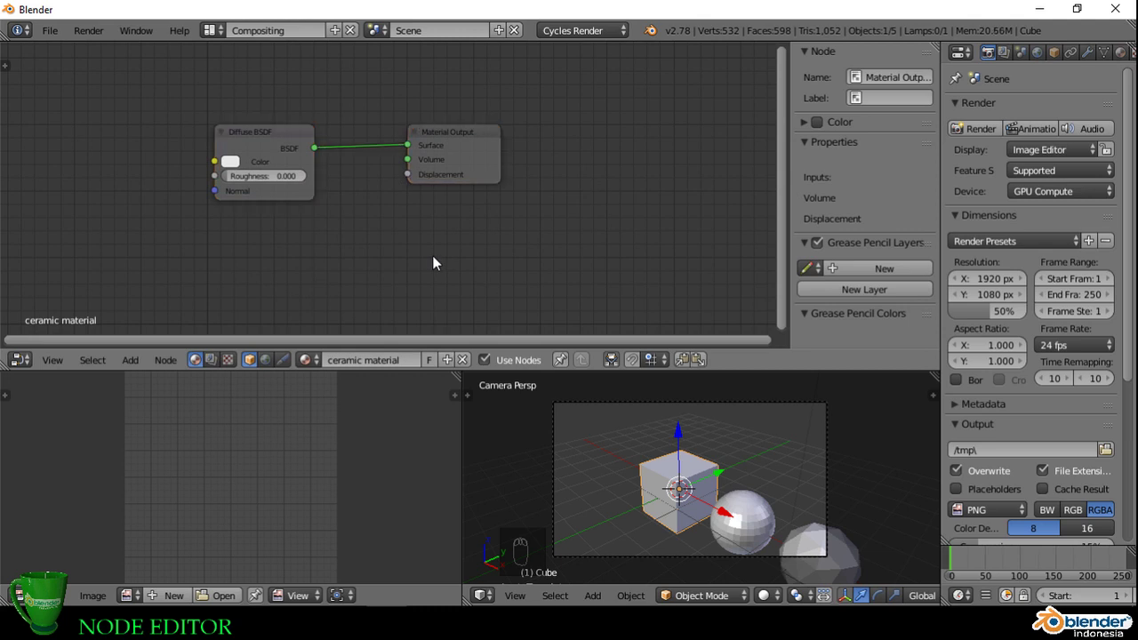
key("a")
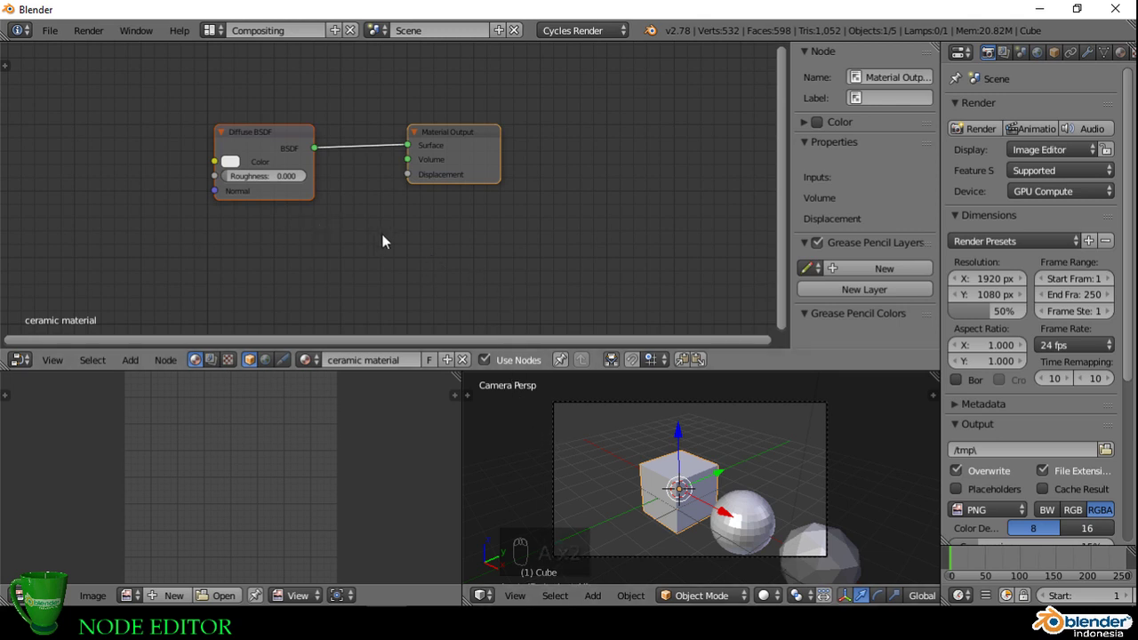
Step: Deselect all nodes, select only the Diffuse BSDF node and delete it from the ceramic material
key("a")
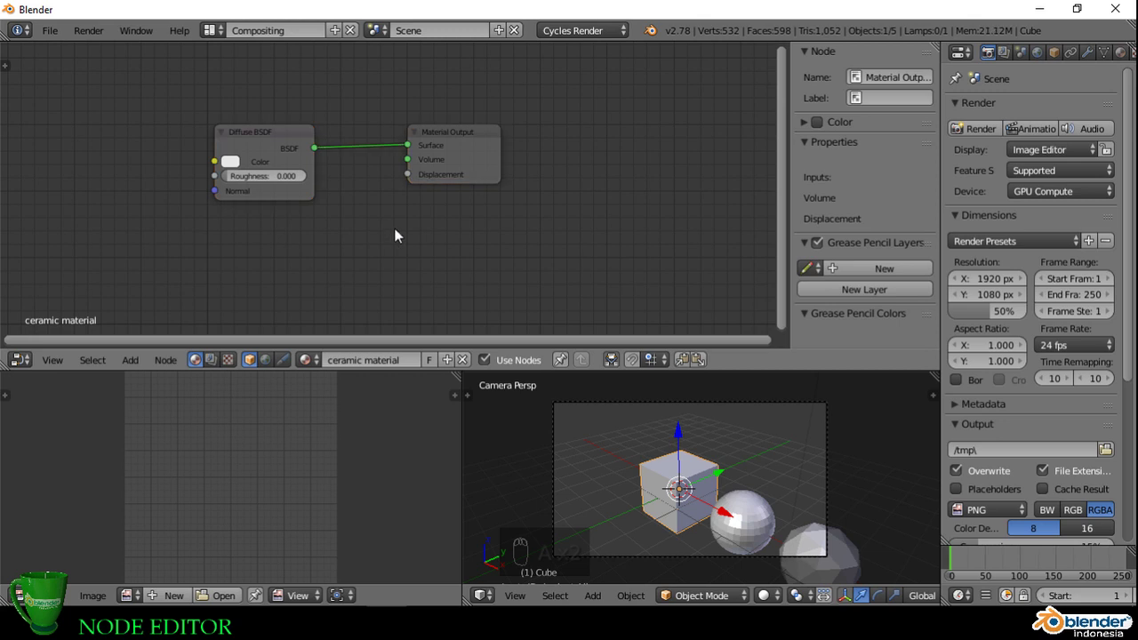
middle_click_drag(394, 229, 506, 224)
scroll(505, 224, "down", 1)
scroll(464, 195, "up", 1)
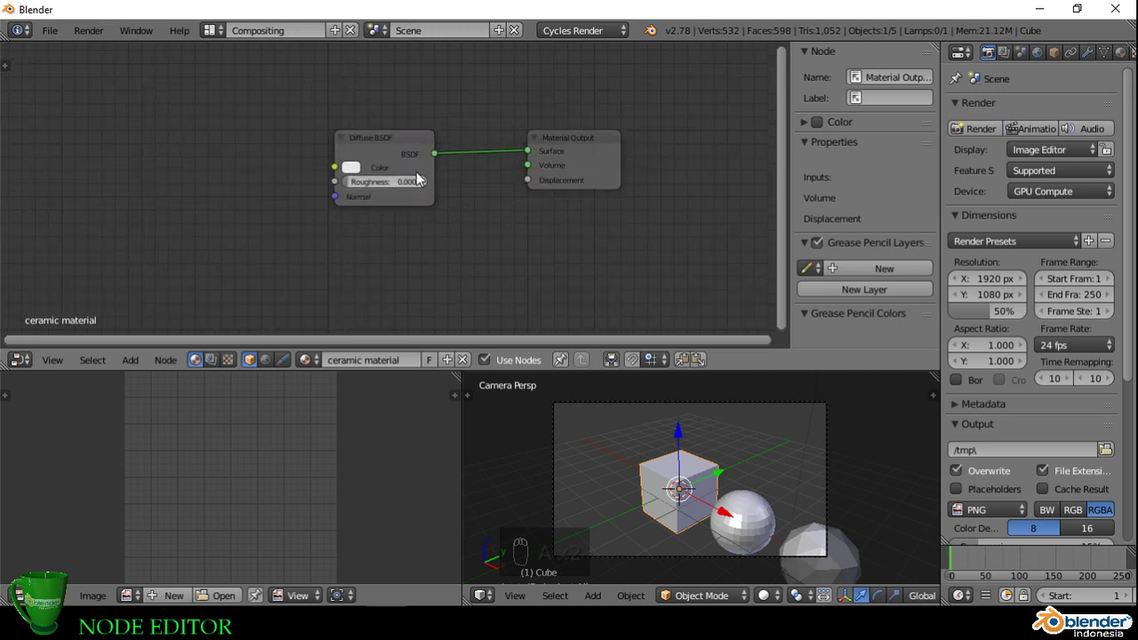
left_click(382, 163)
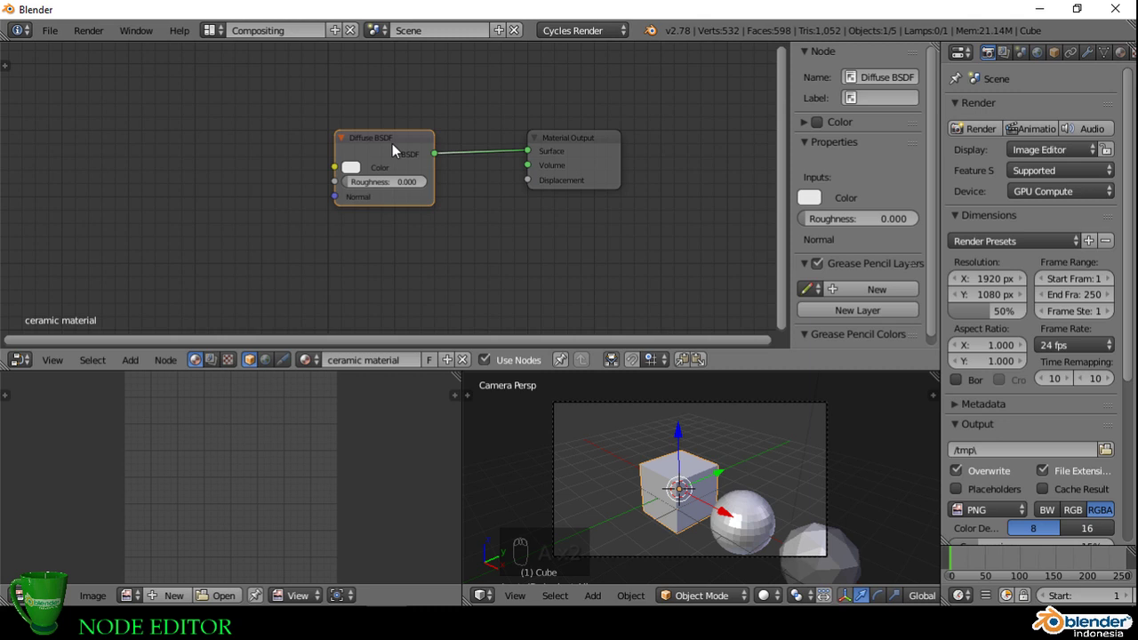
key("x")
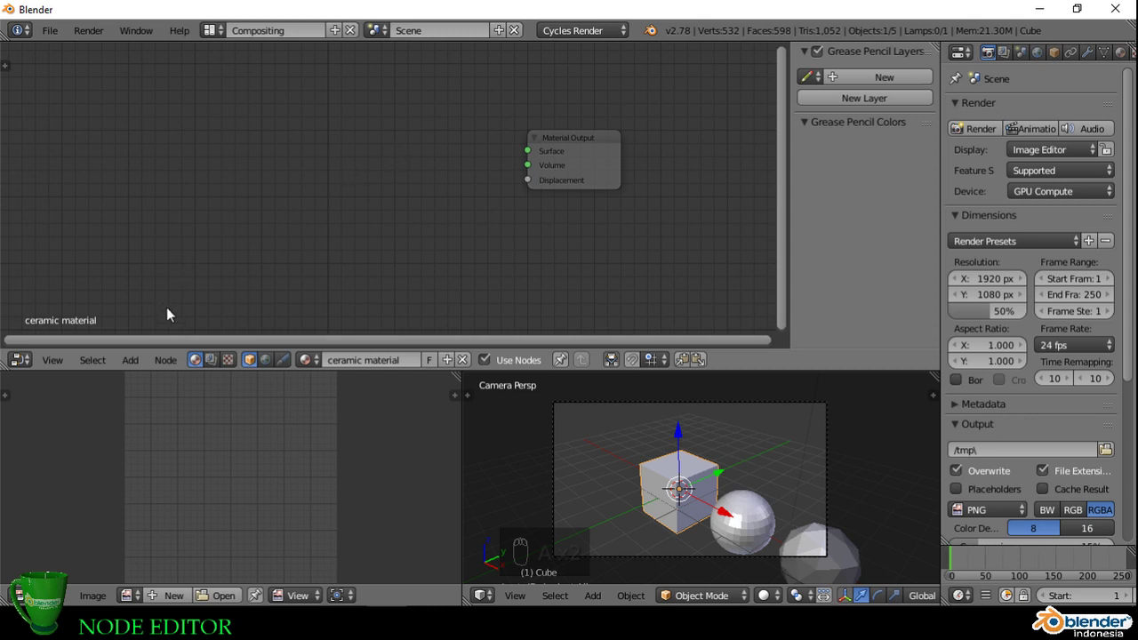
Step: Add a Diffuse BSDF shader, connect its BSDF output to Material Output's Surface input, and space the two nodes farther apart
left_click(129, 360)
key("shift+a")
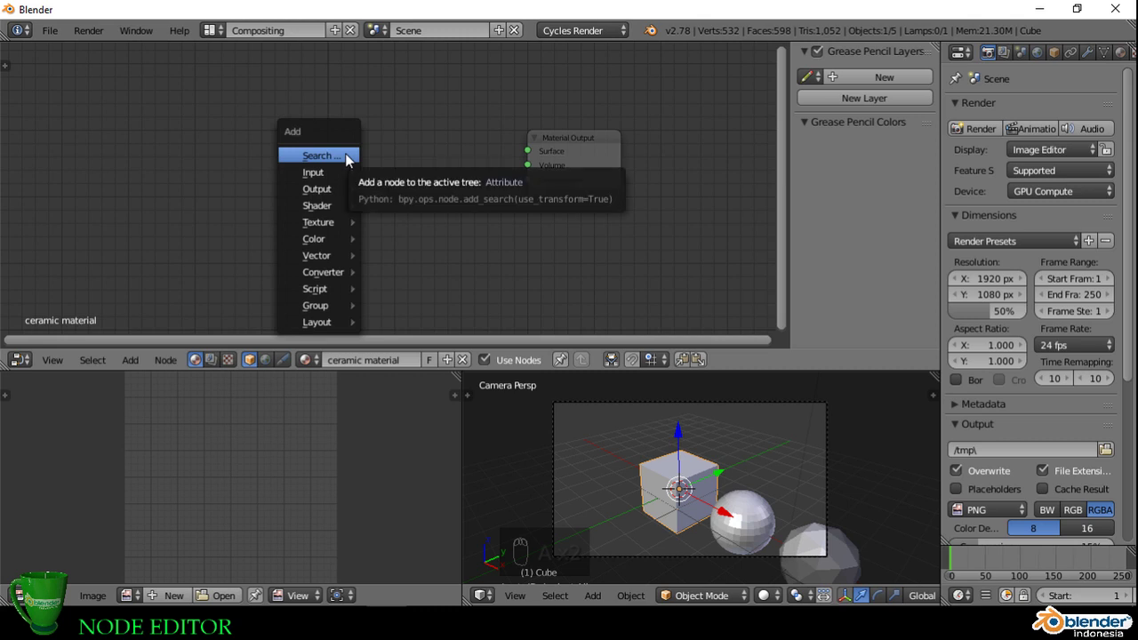
mouse_move(331, 192)
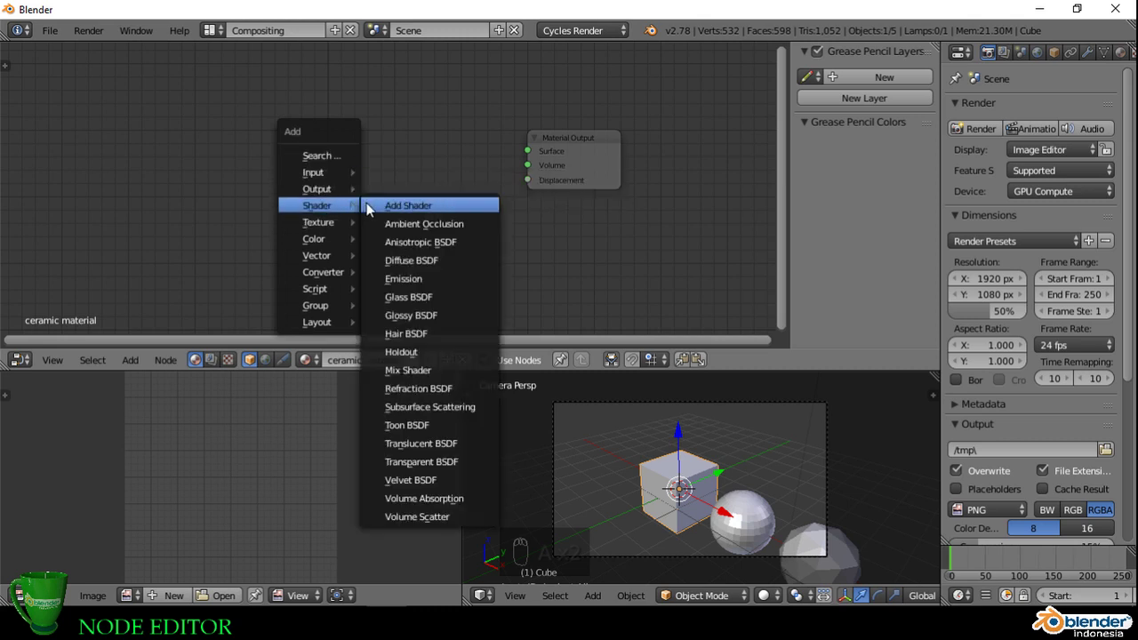
left_click(430, 260)
left_click(389, 133)
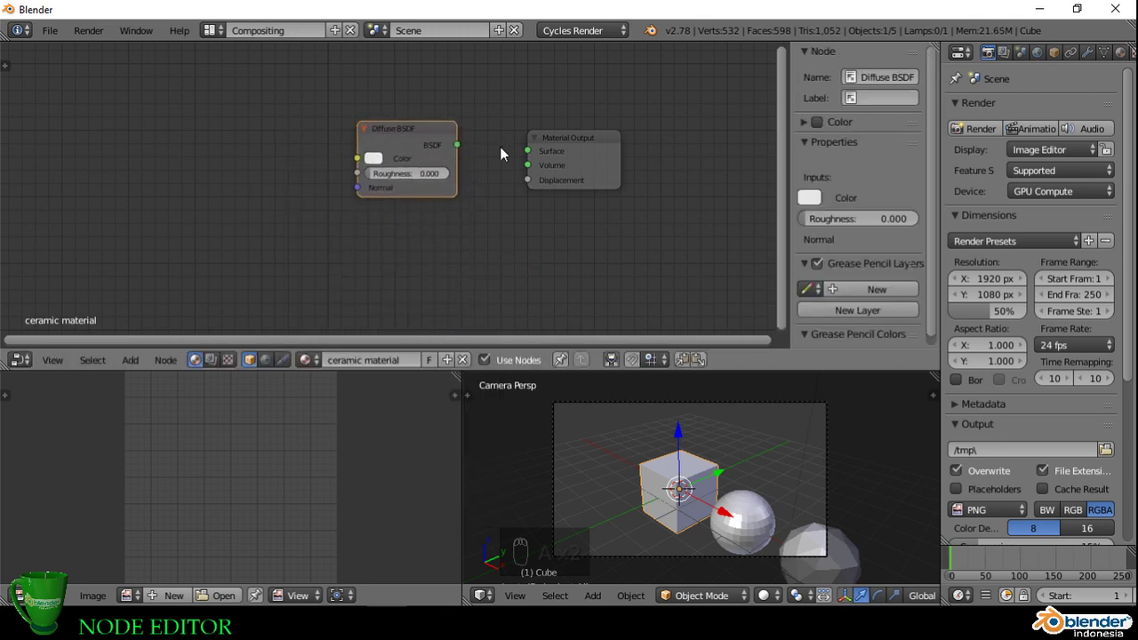
left_click_drag(457, 145, 527, 152)
left_click_drag(425, 135, 302, 131)
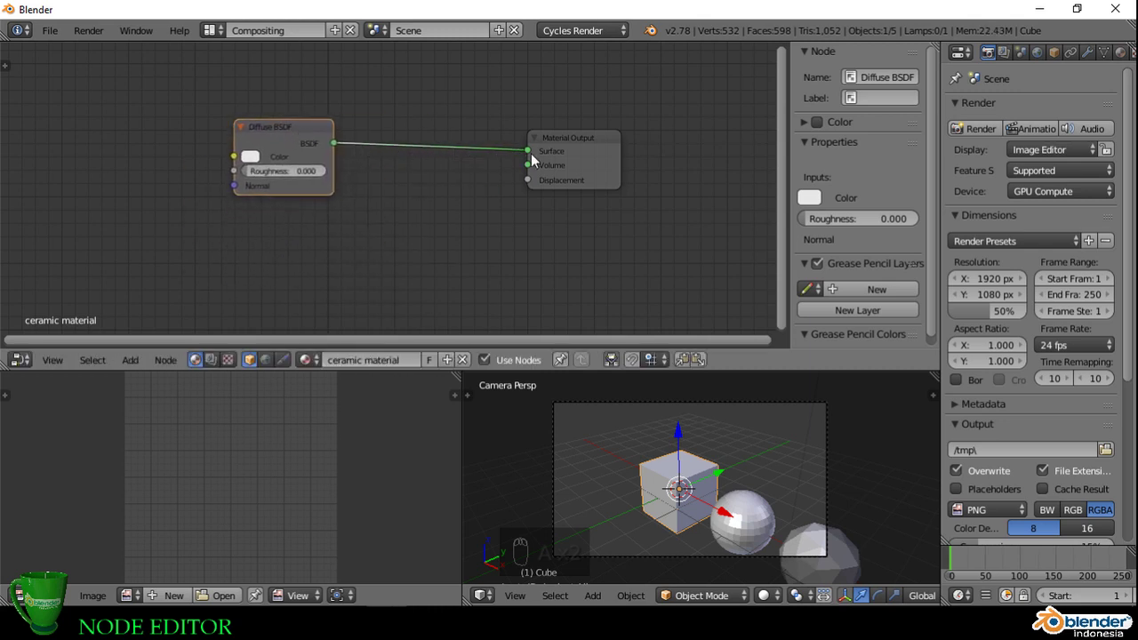
Step: Reset the user preferences theme to its defaults and shift the Diffuse BSDF node to check the wire's curve
left_click(49, 31)
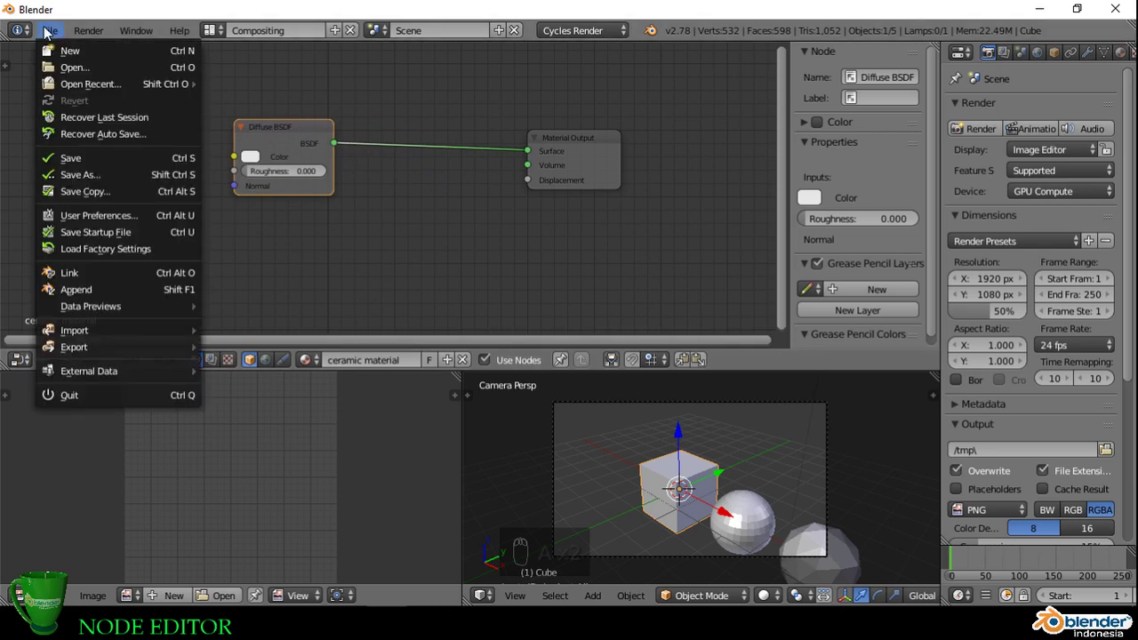
left_click(125, 217)
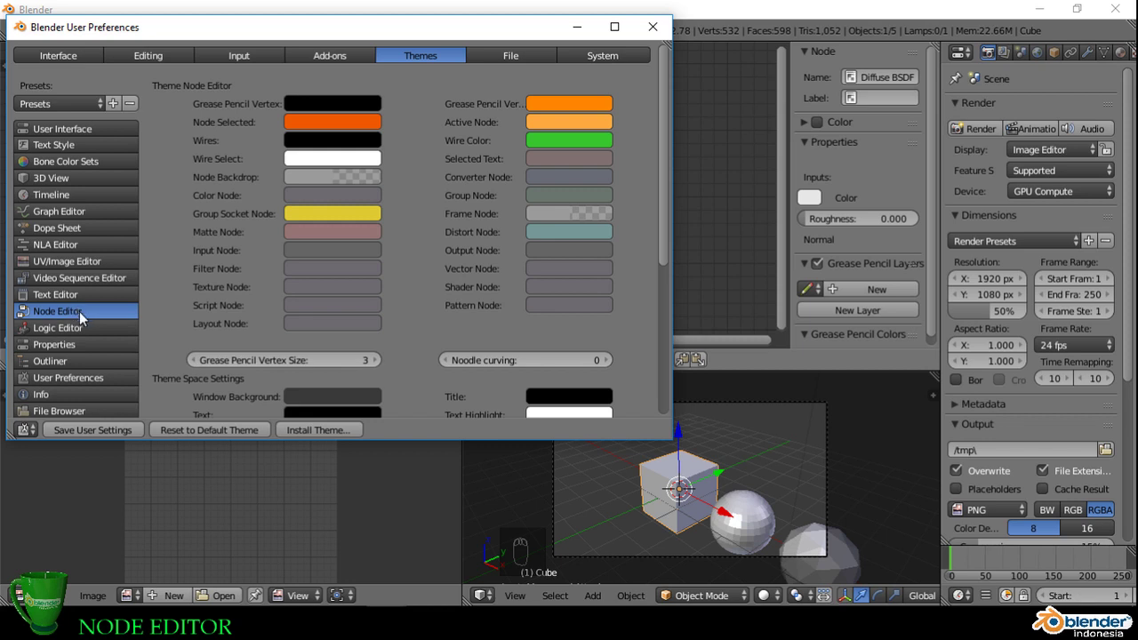
left_click(220, 430)
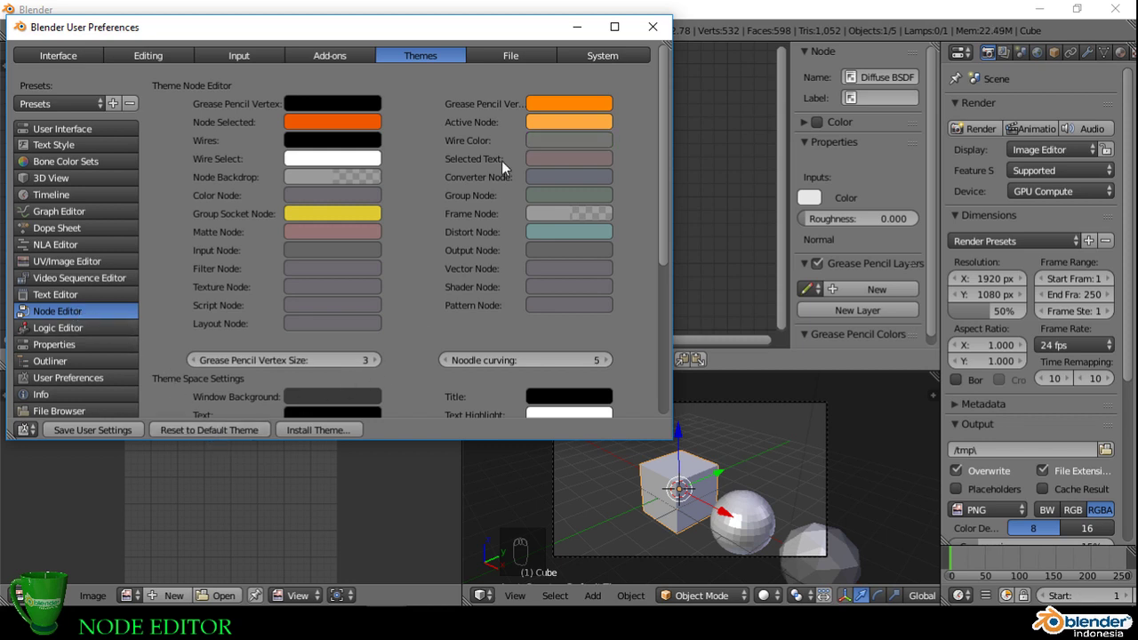
left_click_drag(493, 26, 574, 201)
left_click_drag(287, 147, 308, 114)
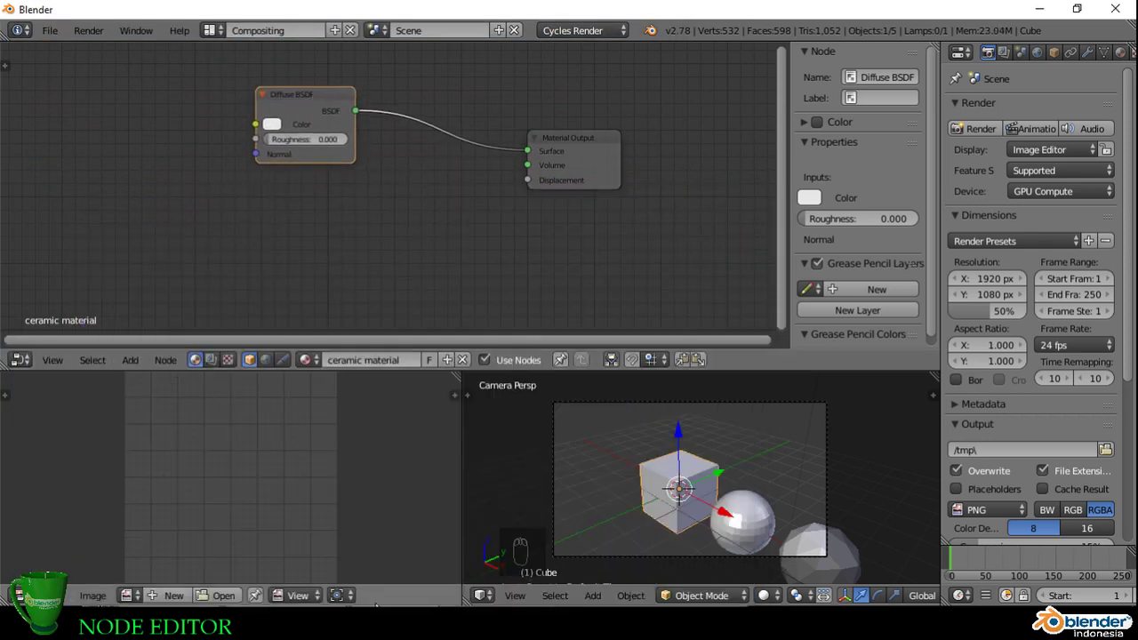
Step: Set the Node Editor theme's Wire Color to a bright teal in the user preferences
key("ctrl+alt+u")
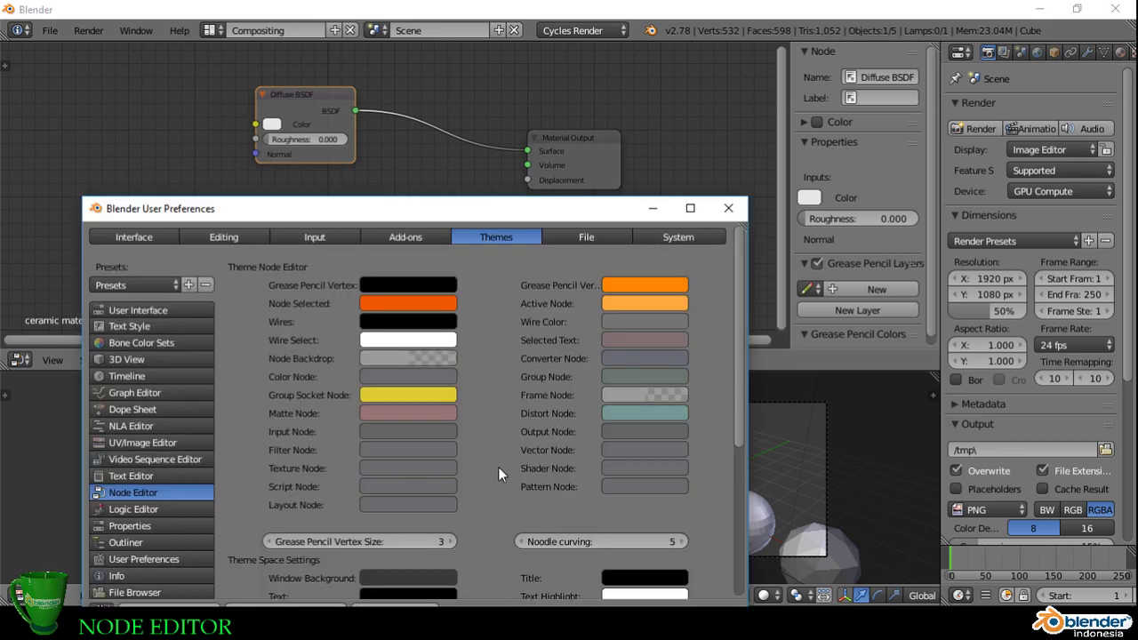
mouse_move(464, 211)
left_mouse_down()
mouse_move(466, 198)
mouse_move(460, 211)
left_mouse_up()
left_click(465, 192)
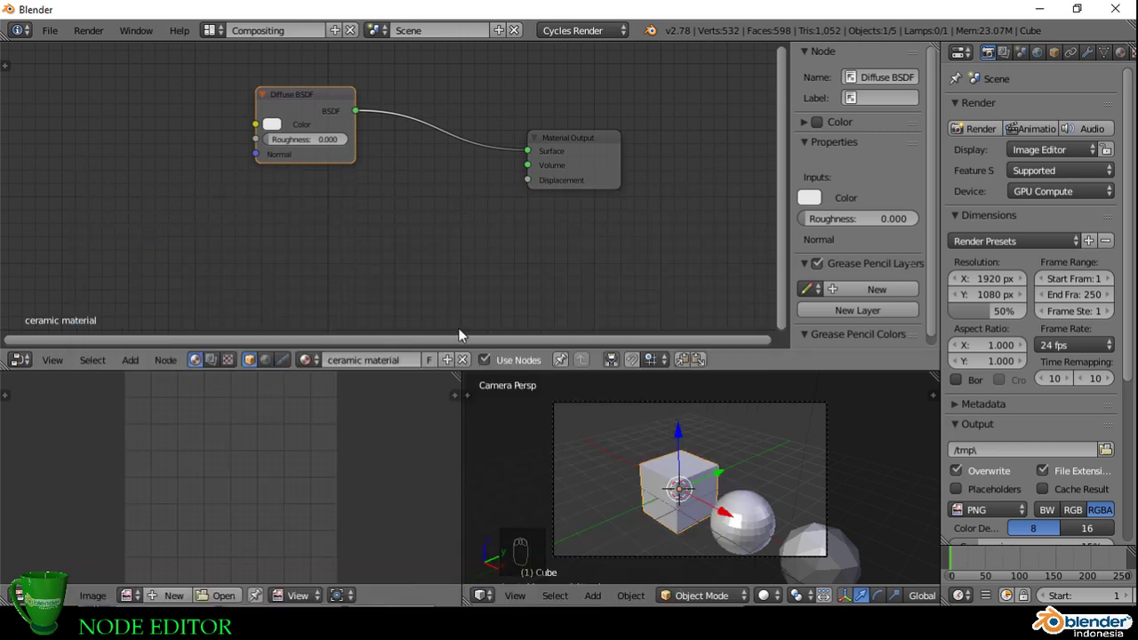
key("ctrl+alt+u")
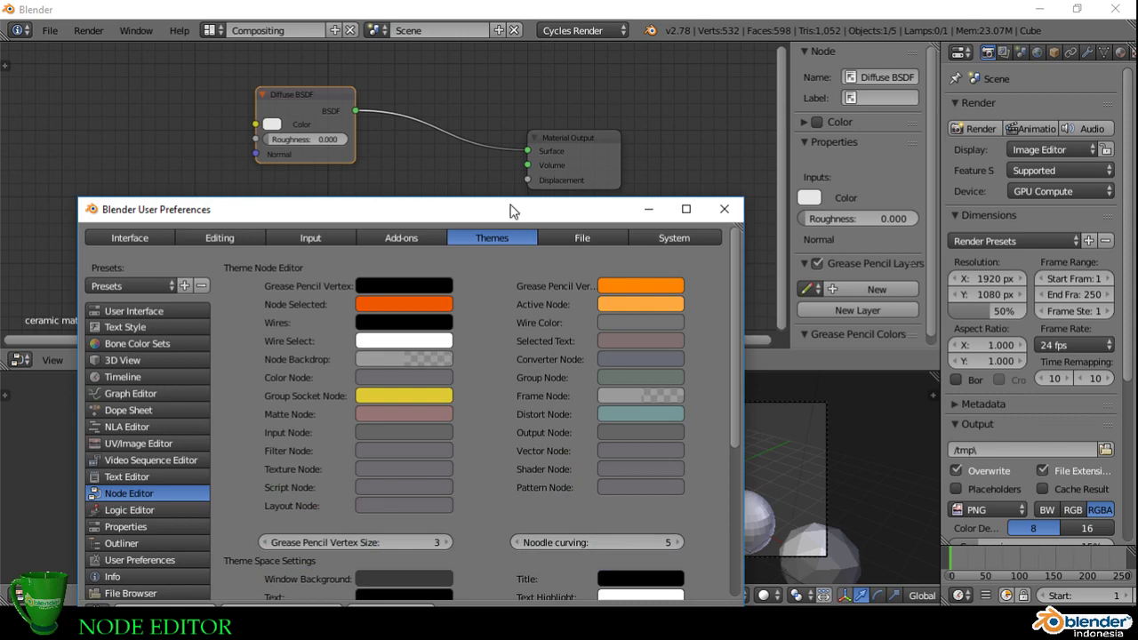
left_click_drag(512, 192, 537, 236)
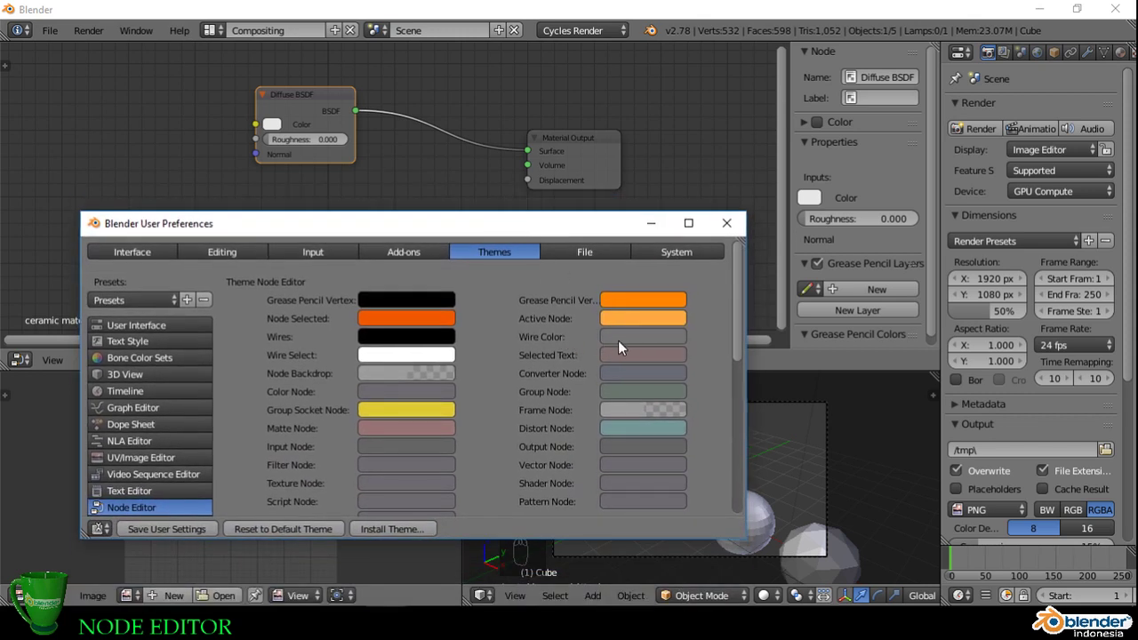
left_click(645, 338)
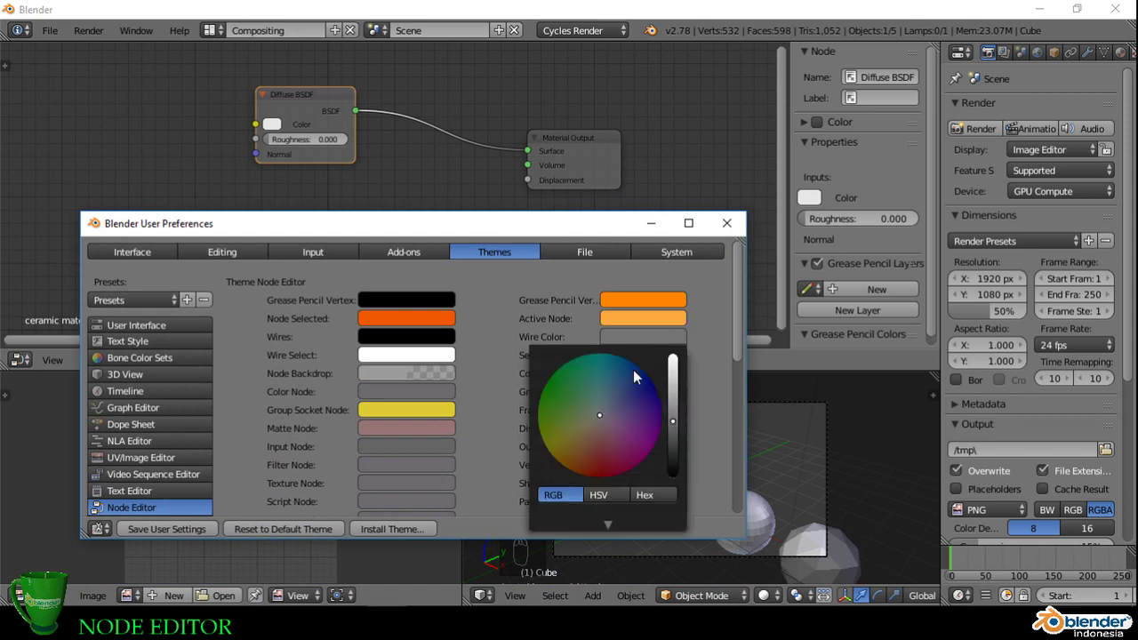
left_click_drag(605, 400, 597, 360)
left_click_drag(673, 422, 673, 385)
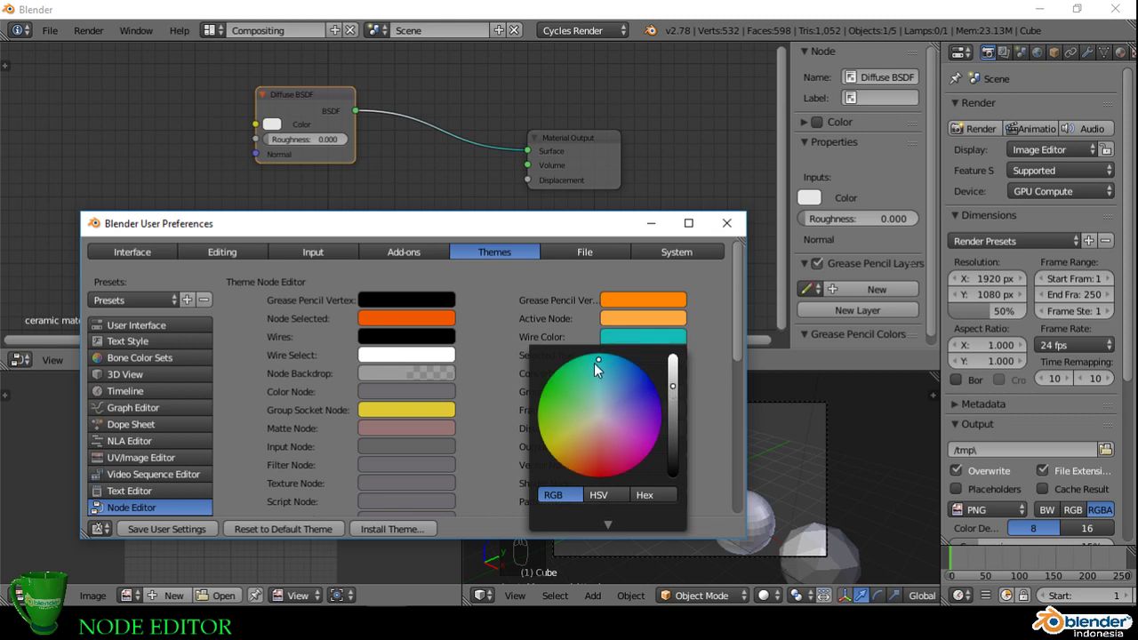
Step: Set the Node Editor theme's Noodle curving to 0 and move the Diffuse BSDF node level with Material Output
scroll(504, 339, "down", 3)
scroll(503, 358, "up", 2)
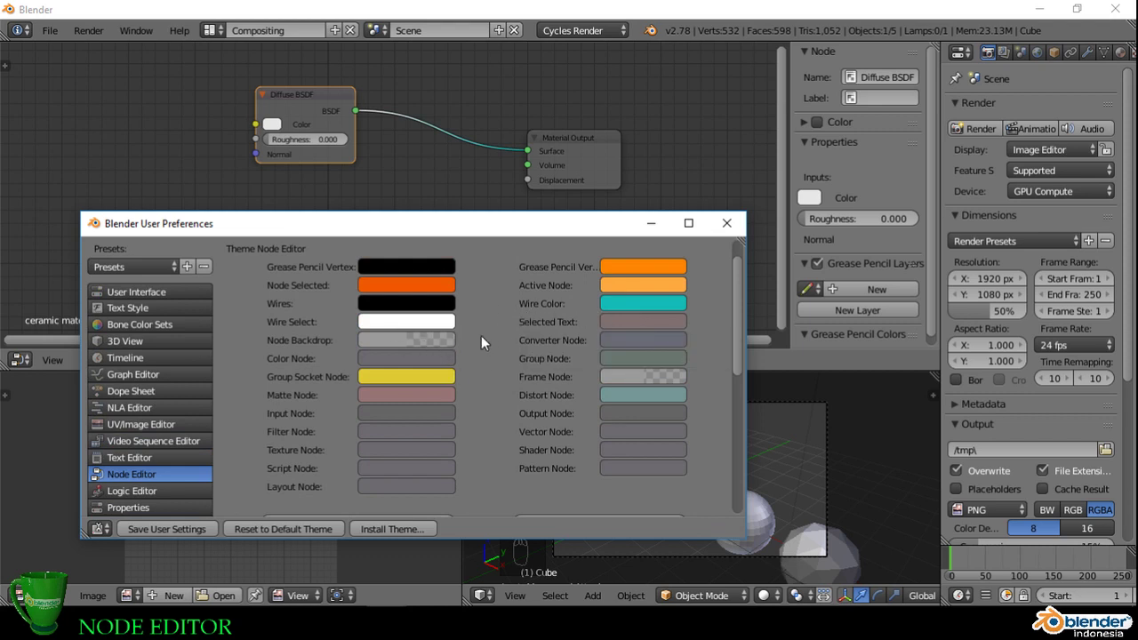
scroll(514, 348, "down", 4)
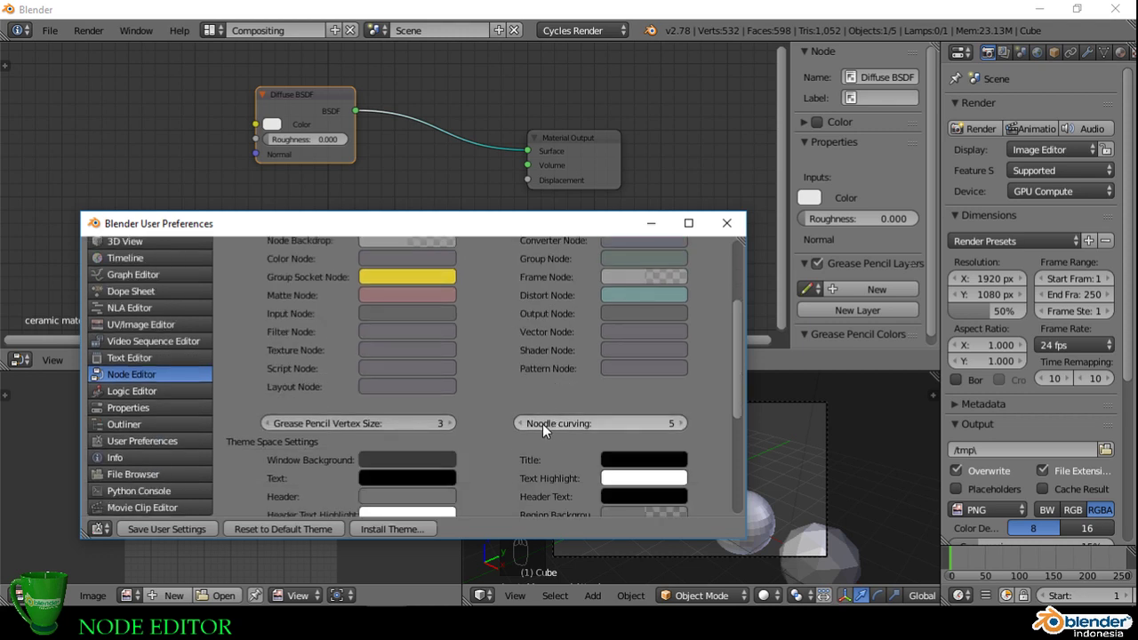
left_click_drag(636, 424, 590, 426)
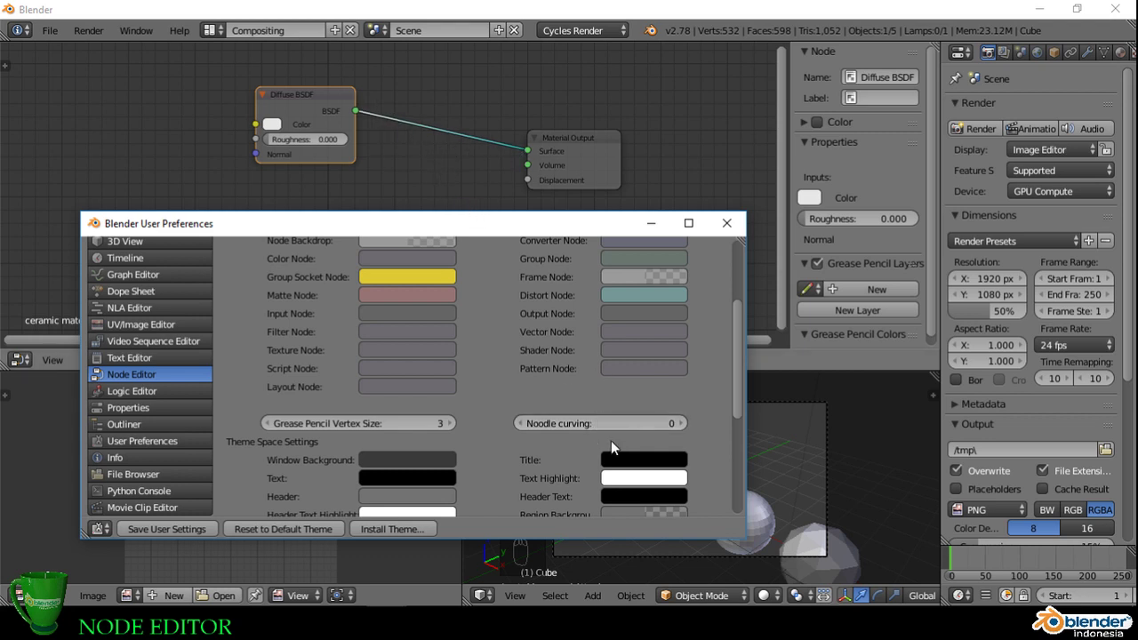
left_click_drag(325, 96, 378, 144)
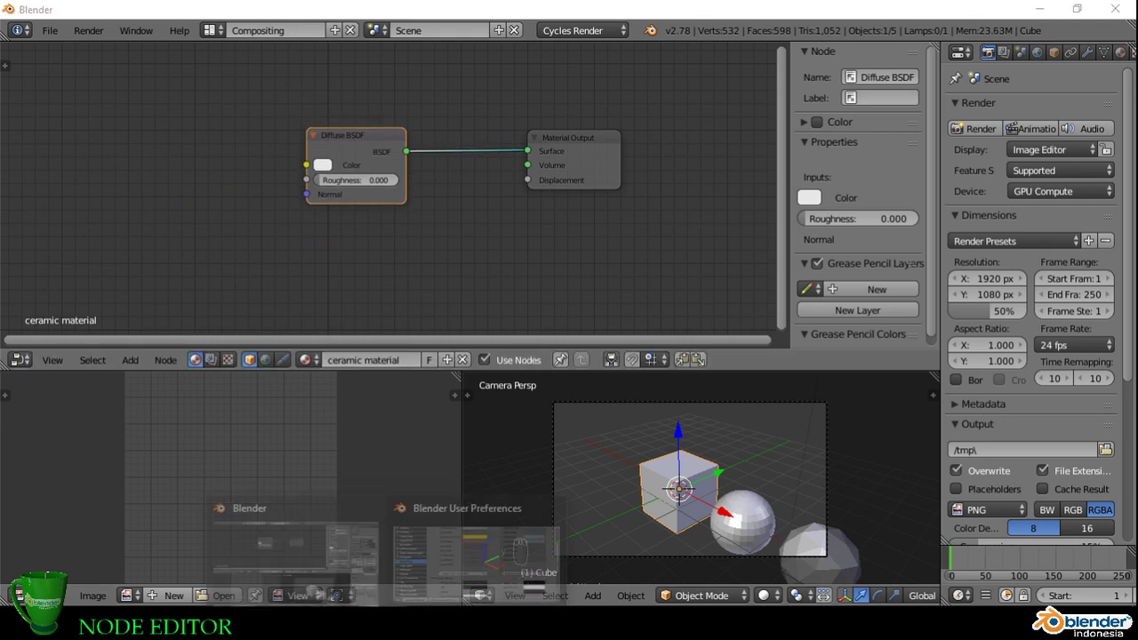
Step: Save the user settings with the changed Node Editor theme and close the user preferences
key("ctrl+alt+u")
scroll(495, 389, "down", 3)
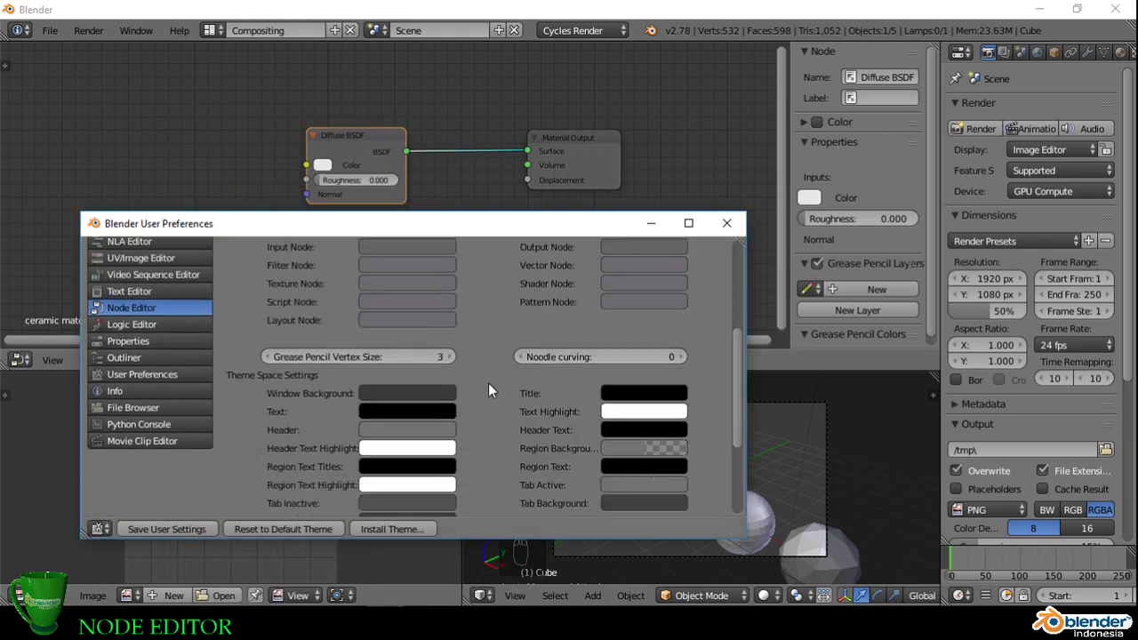
left_click(176, 528)
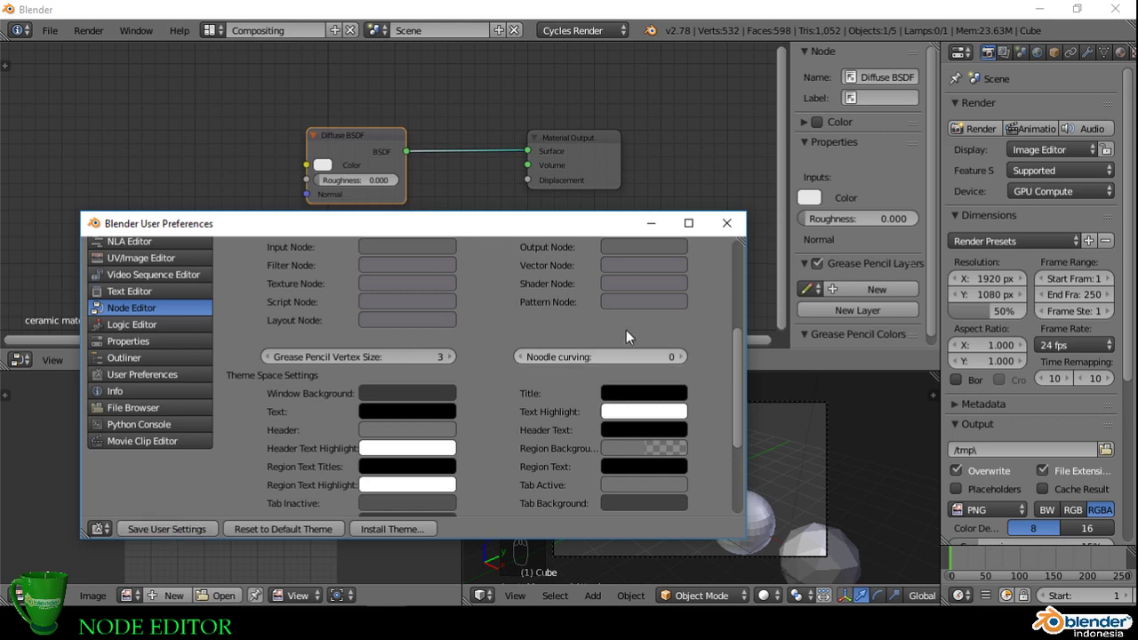
left_click(727, 223)
Step: Cut the link between Diffuse BSDF and Material Output, and reconnect the BSDF output to the Surface input
scroll(478, 223, "down", 2)
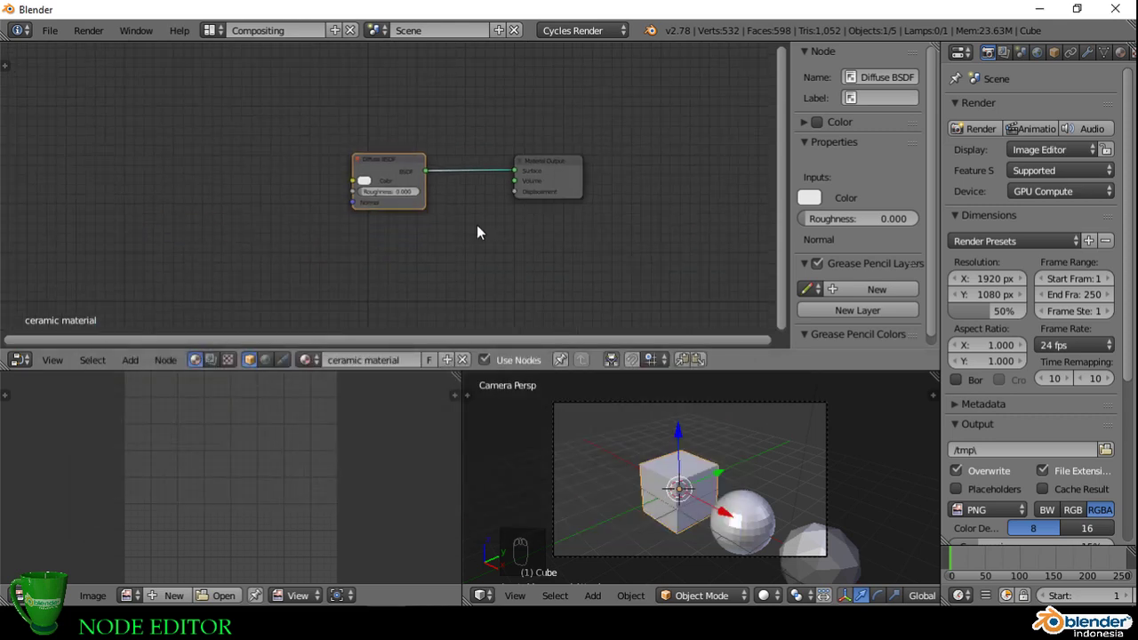
scroll(470, 197, "up", 3)
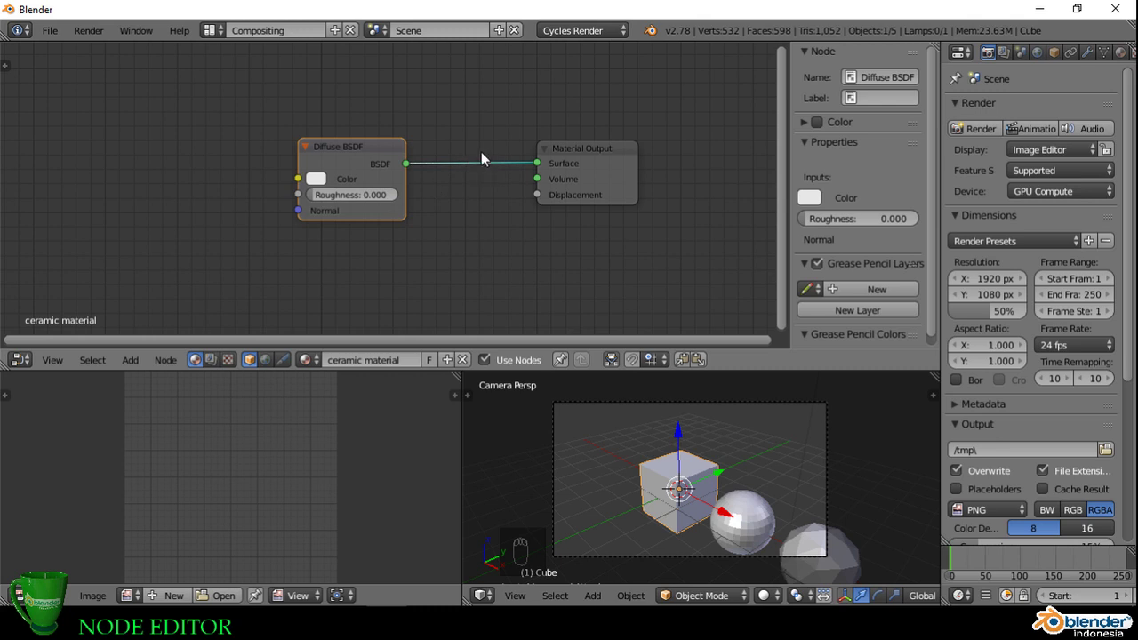
right_click_drag(480, 130, 488, 189, "ctrl")
left_click_drag(405, 163, 536, 164)
scroll(511, 205, "down", 3)
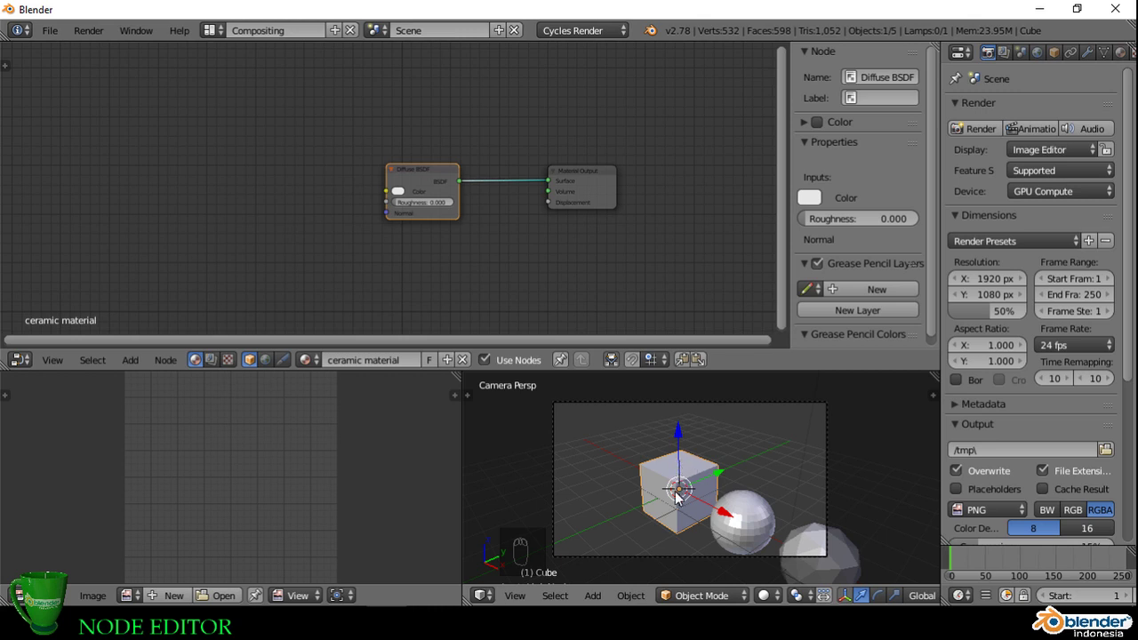
Step: Frame the cube more closely in the camera view and set the 3D view's viewport shading to Rendered
scroll(681, 491, "up", 4)
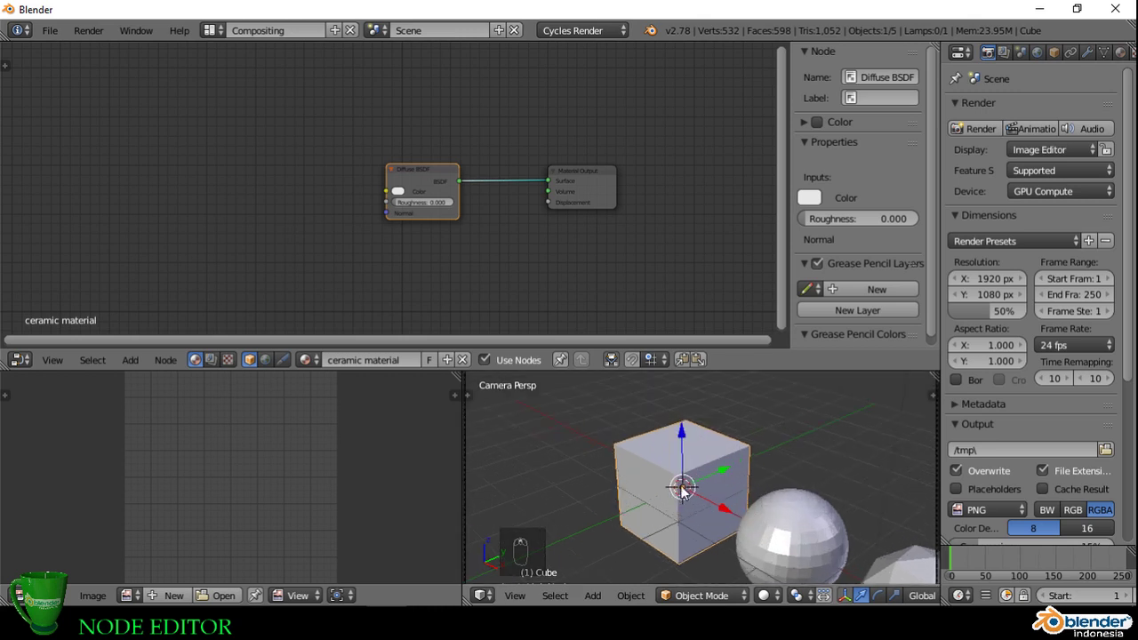
scroll(683, 492, "down", 2)
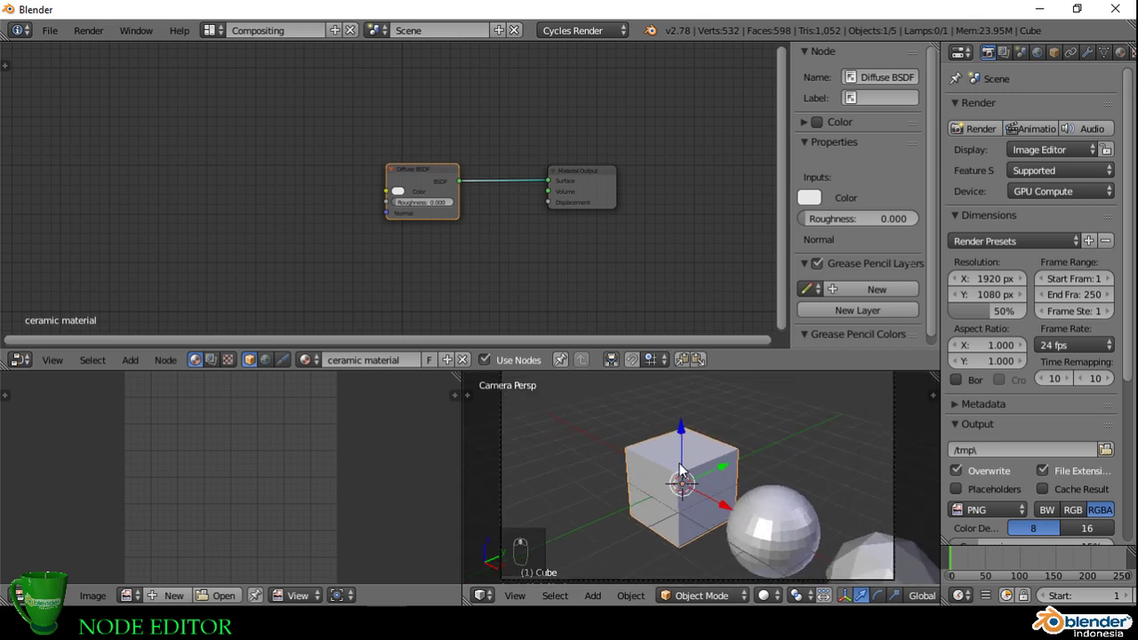
left_click(762, 596)
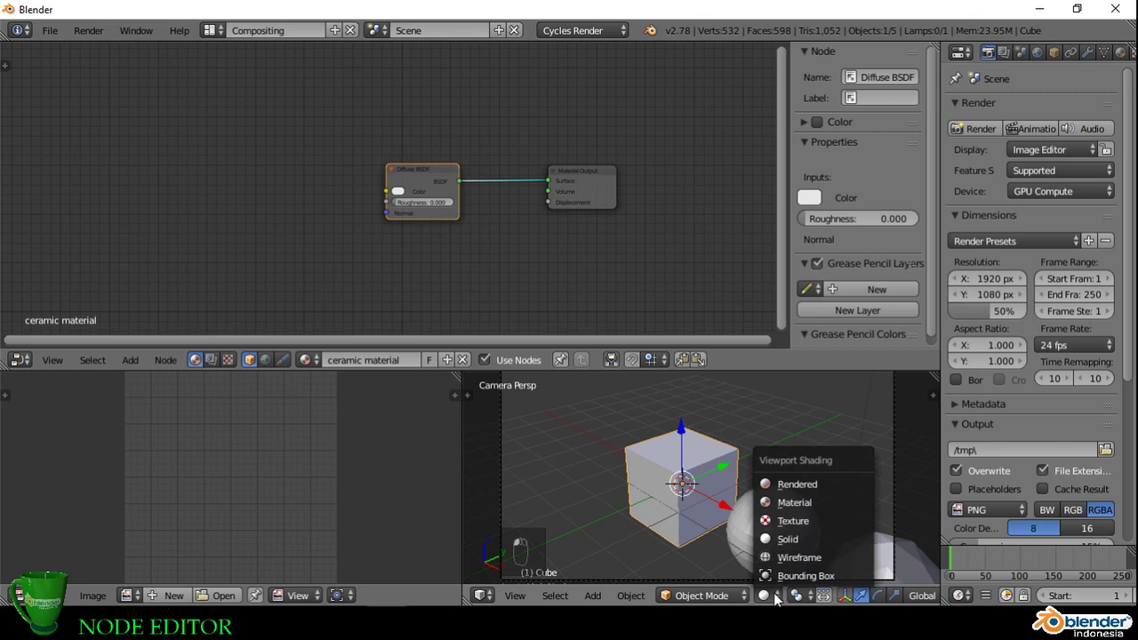
left_click(770, 596)
left_click(771, 597)
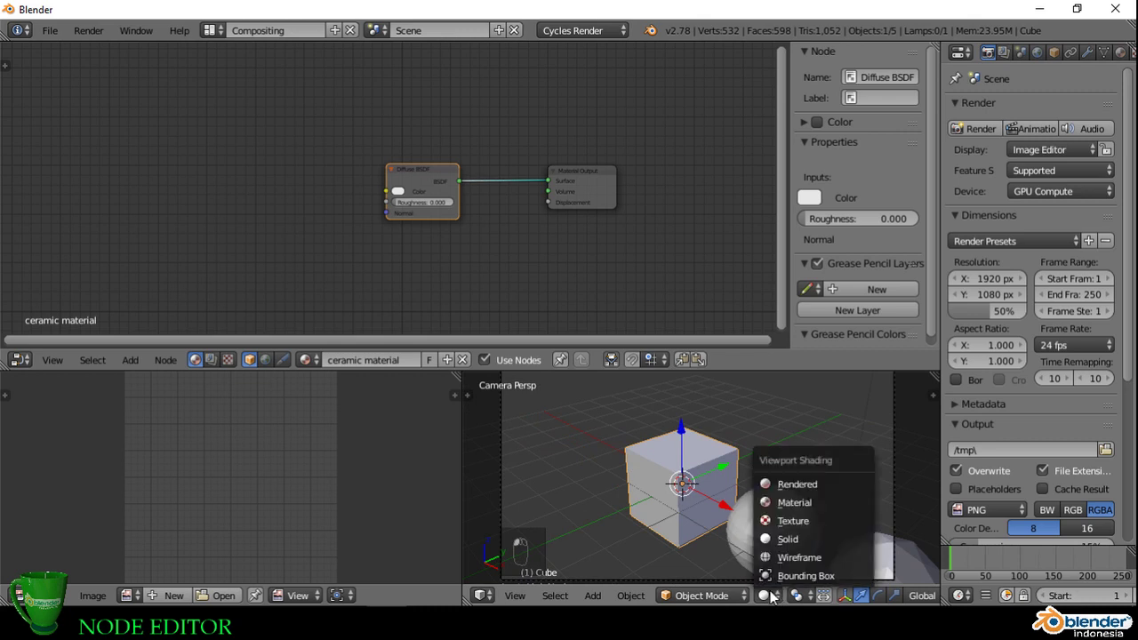
left_click(797, 484)
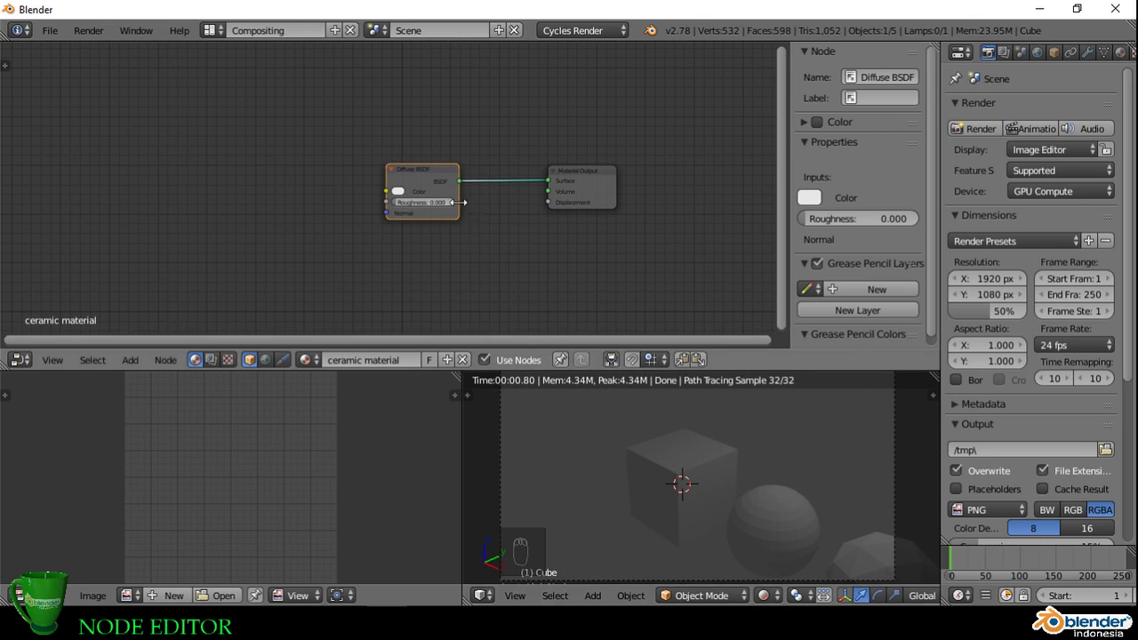
Step: Move the Diffuse BSDF node slightly up and away from the Material Output node
left_click_drag(423, 174, 413, 149)
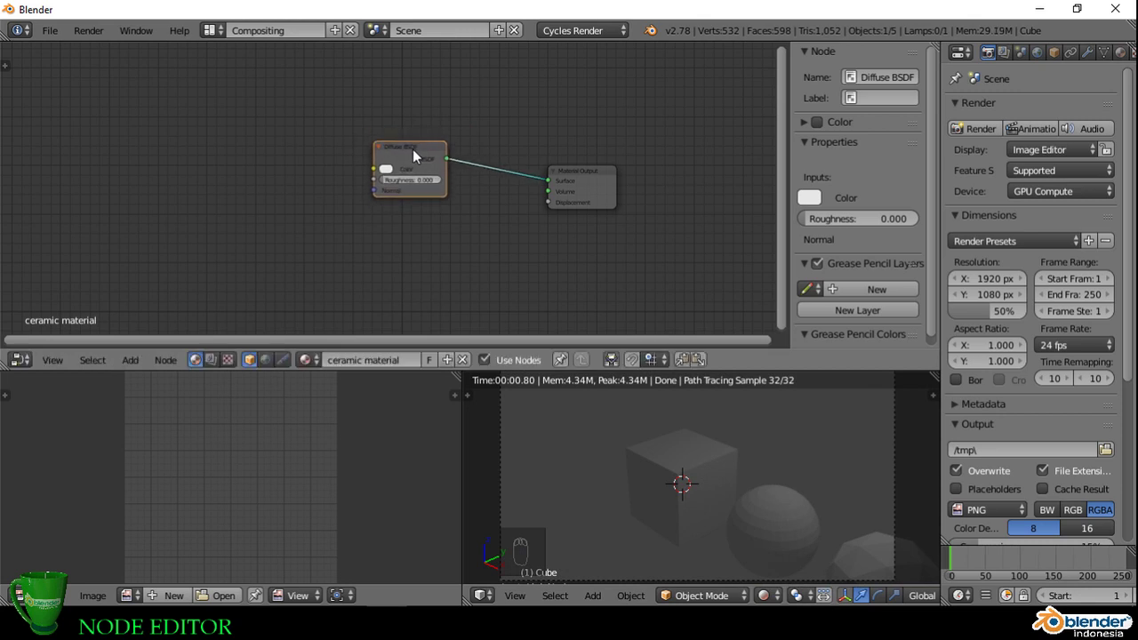
scroll(413, 149, "up", 2)
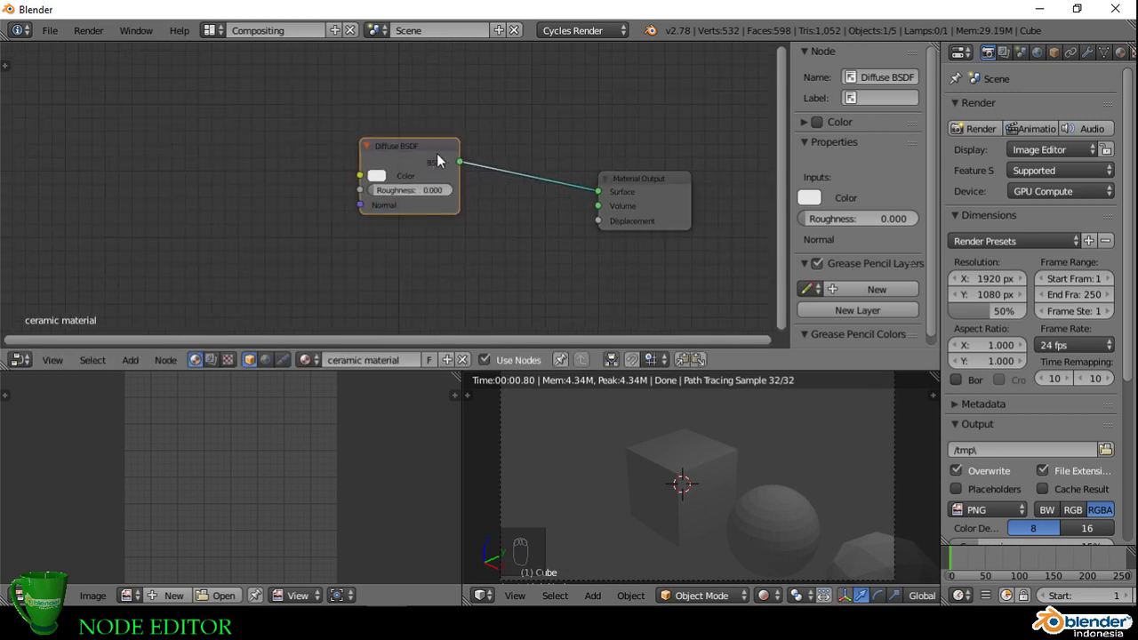
middle_click_drag(450, 253, 430, 248)
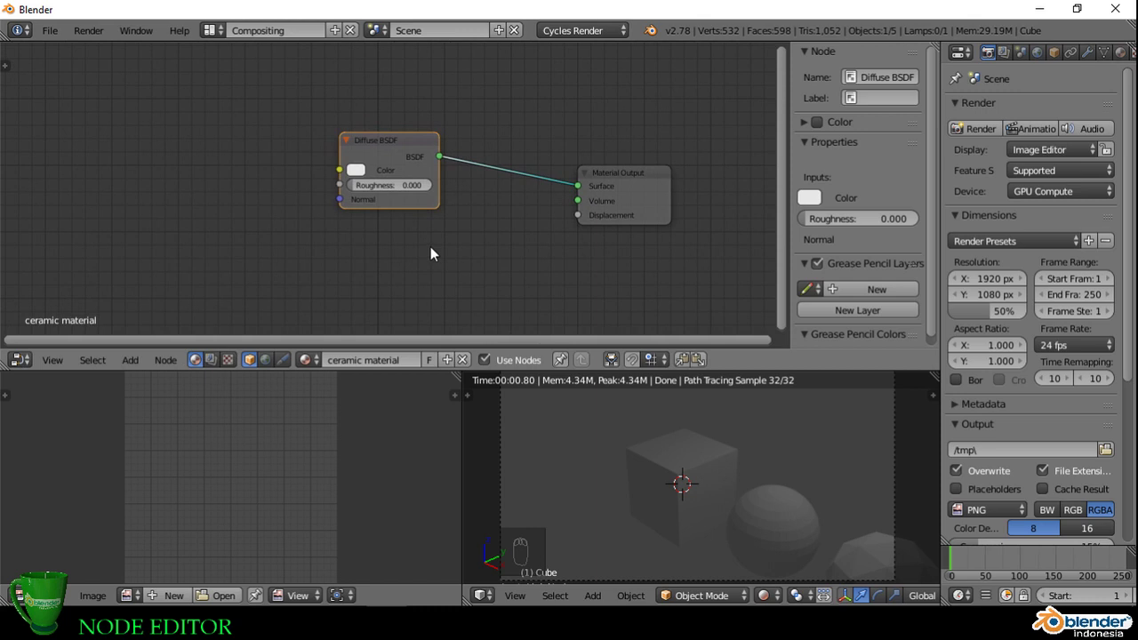
Step: Add a Glossy BSDF shader node to the ceramic material directly below the Diffuse BSDF node
key("shift+a")
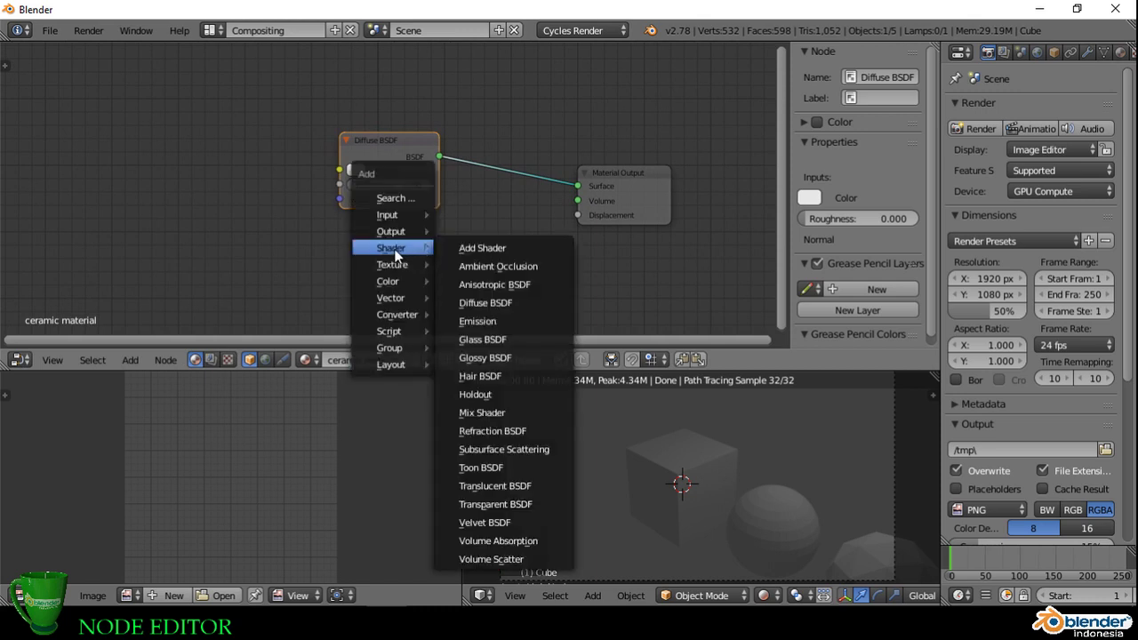
left_click(508, 357)
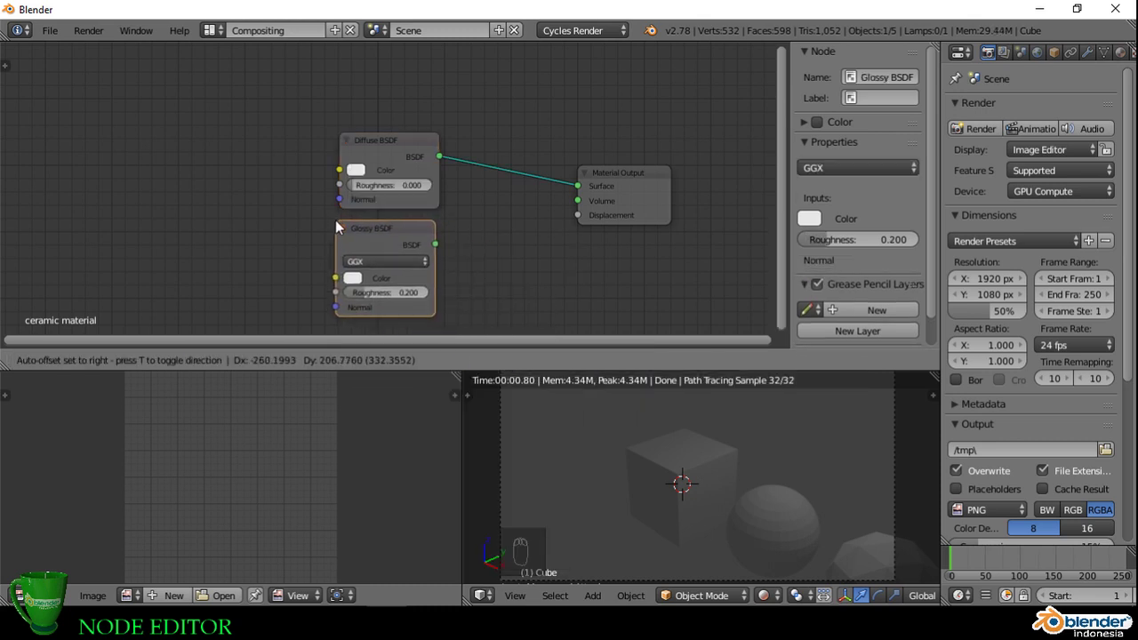
left_click(335, 221)
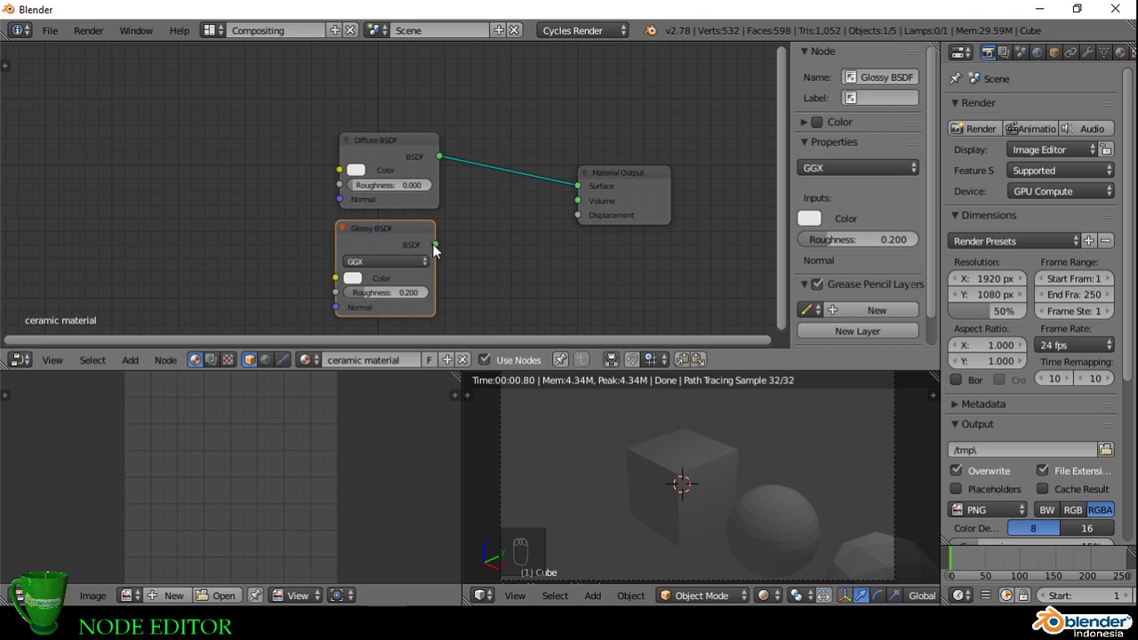
Step: Connect the Glossy BSDF output to the Material Output's Surface input, and reconnect the Diffuse BSDF in its place
left_click_drag(435, 244, 580, 205)
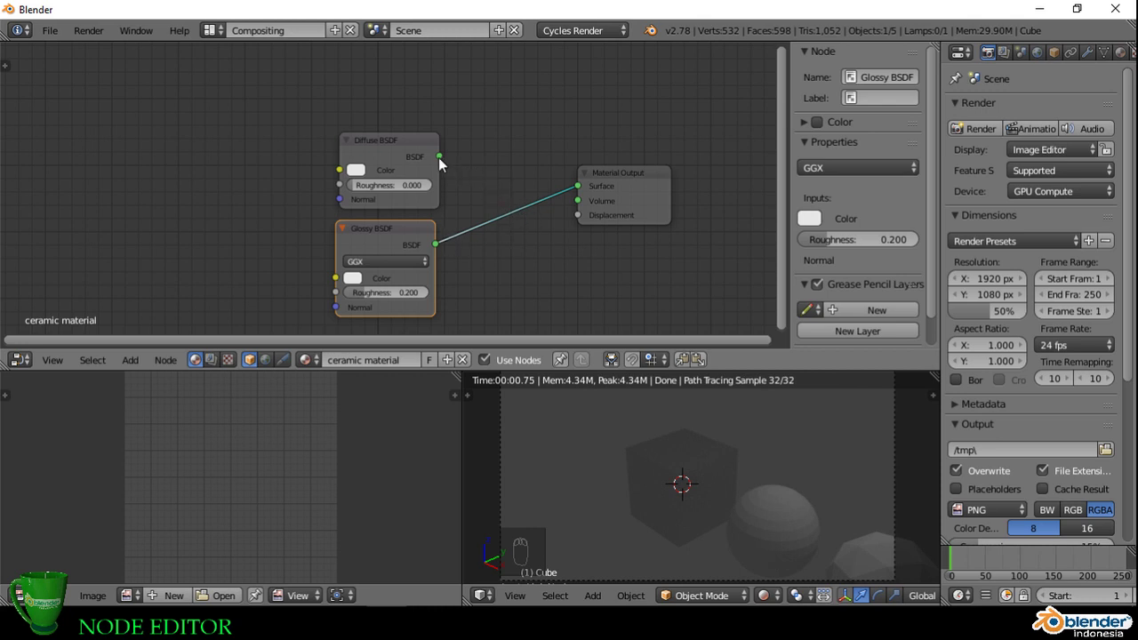
left_click_drag(438, 157, 578, 185)
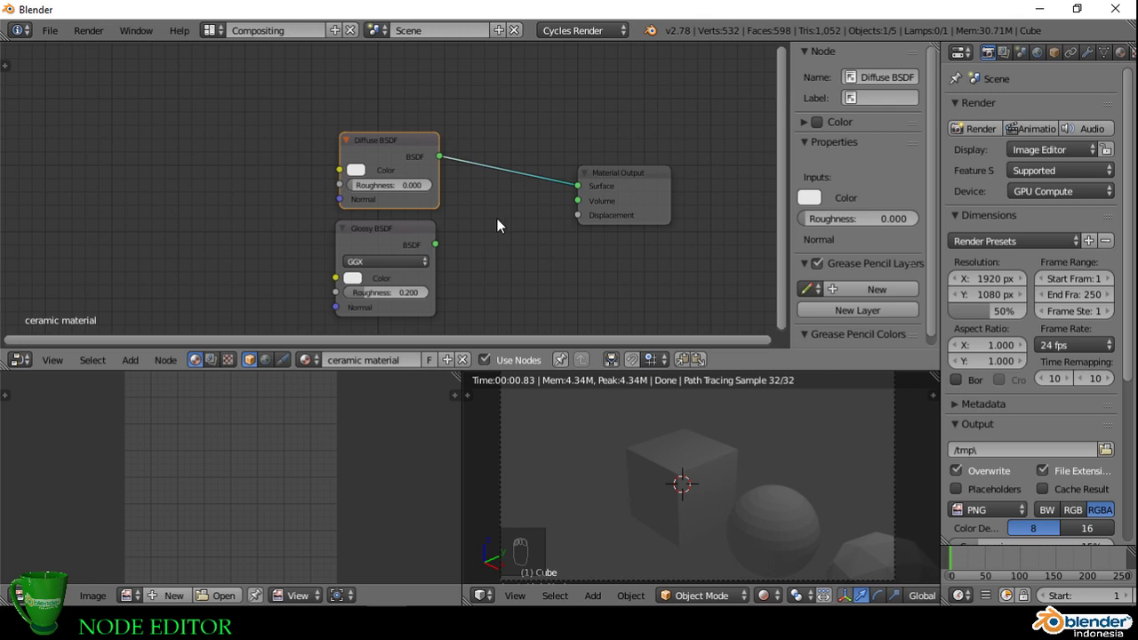
Step: Insert a Mix Shader on the link between Diffuse BSDF and Material Output, and connect Glossy BSDF to its second Shader input
key("shift+a")
mouse_move(497, 220)
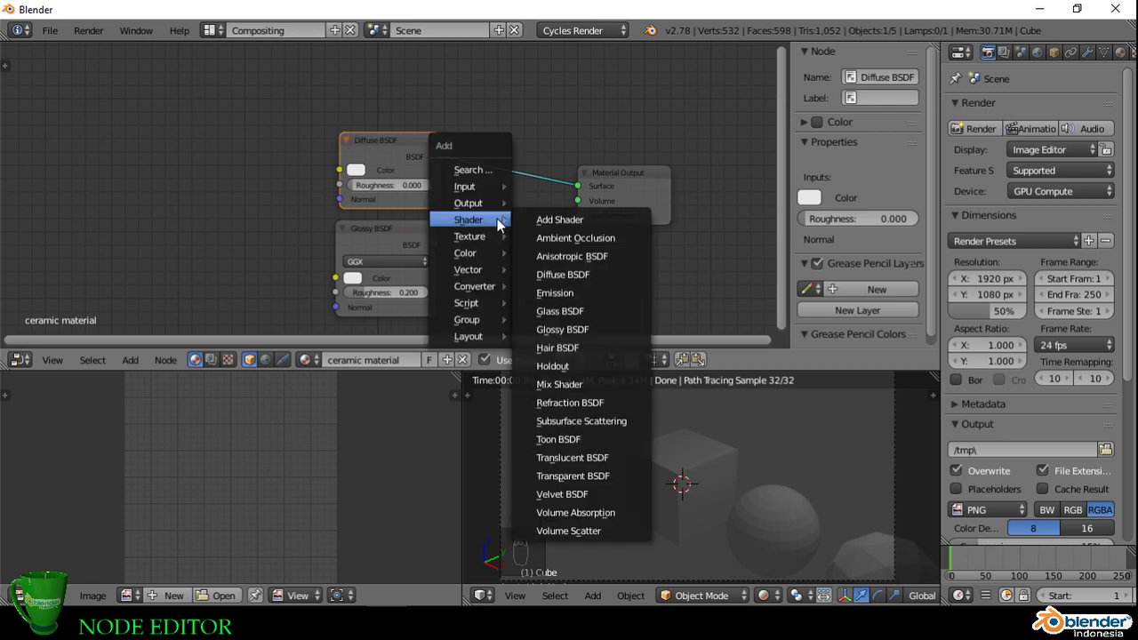
left_click(575, 381)
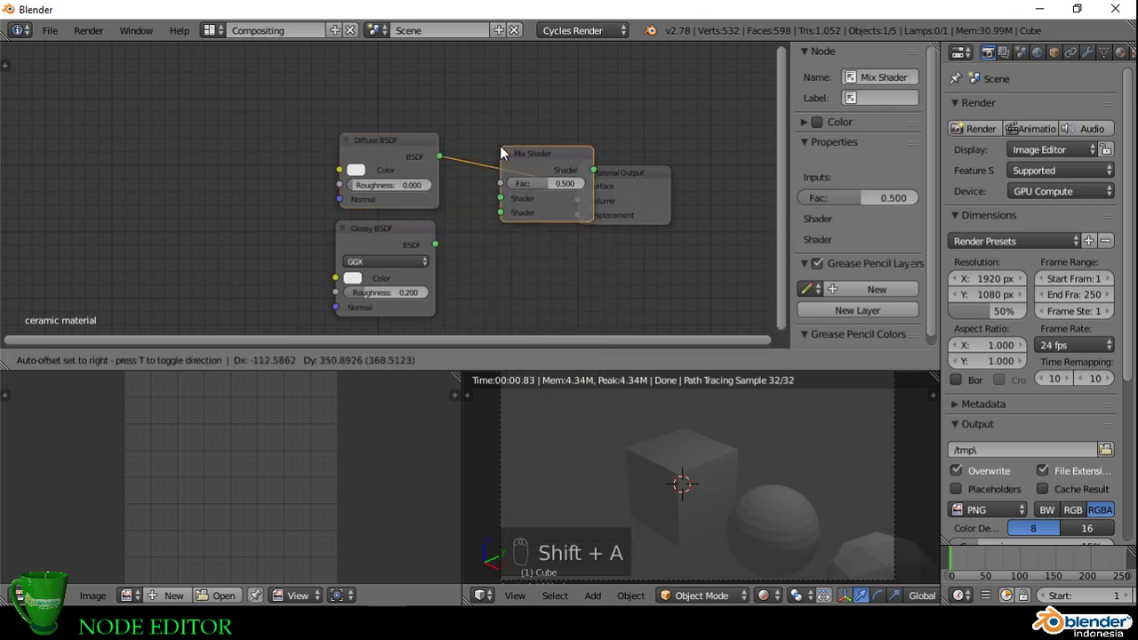
left_click(500, 146)
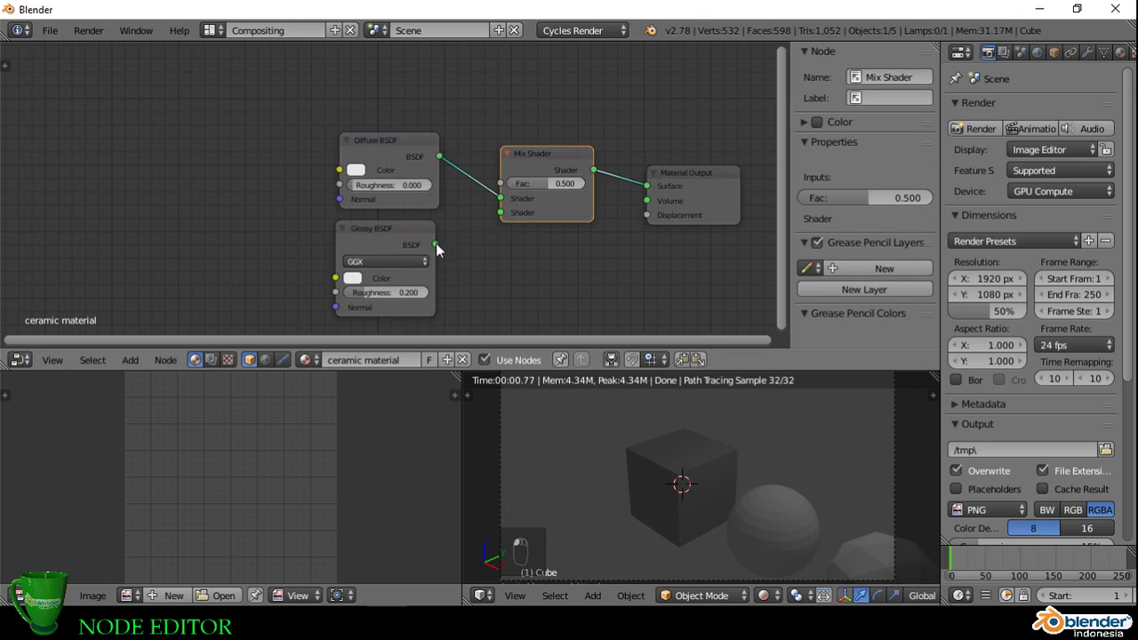
left_click_drag(435, 243, 491, 222)
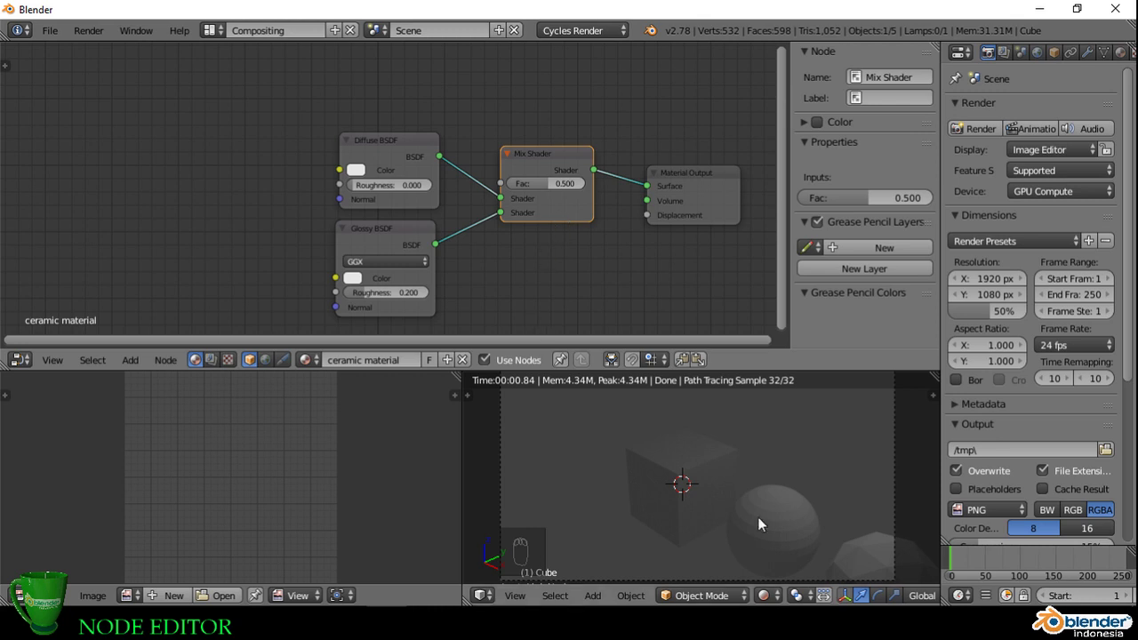
Step: Split the Properties editor area horizontally and change the new upper area to an Outliner
scroll(701, 477, "down", 1)
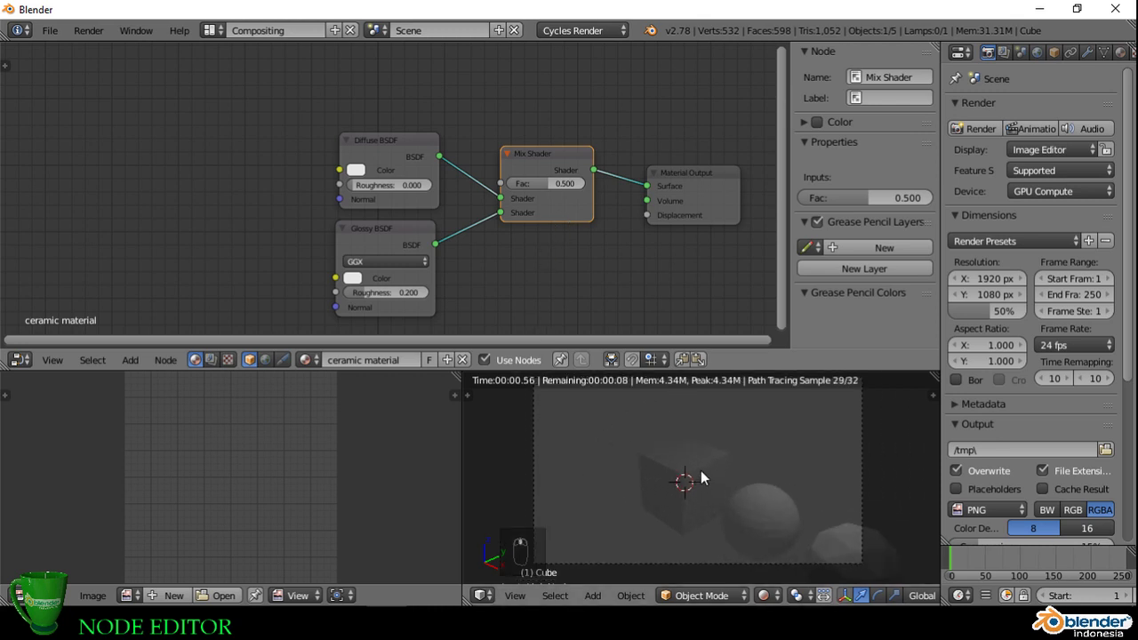
scroll(700, 478, "down", 1)
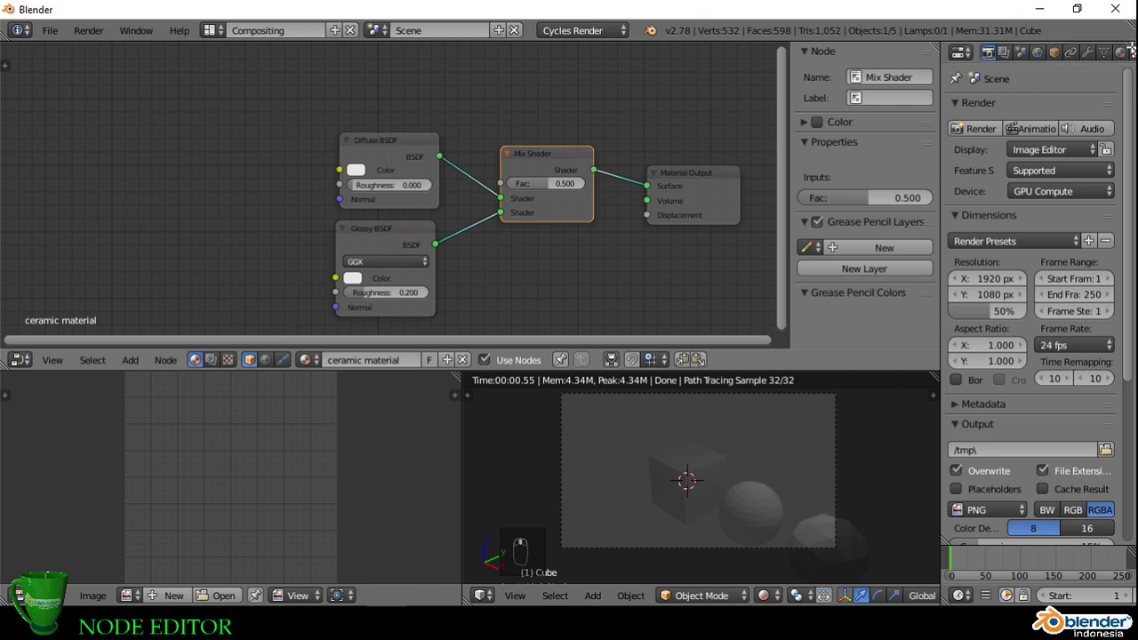
left_click_drag(1131, 49, 1129, 182)
left_click(960, 52)
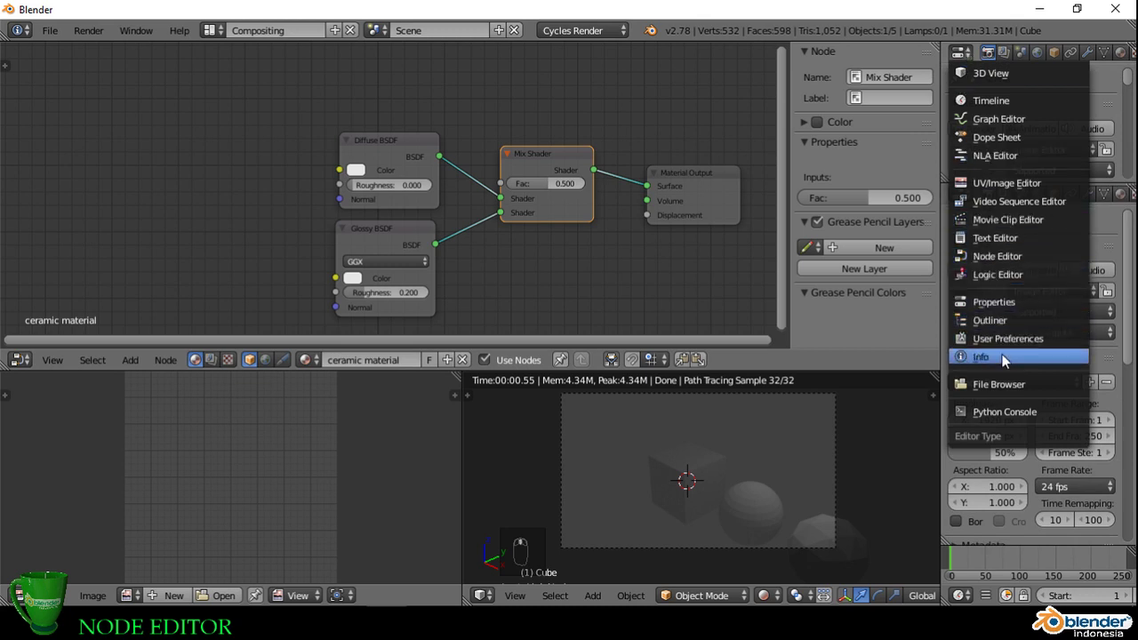
left_click(1005, 321)
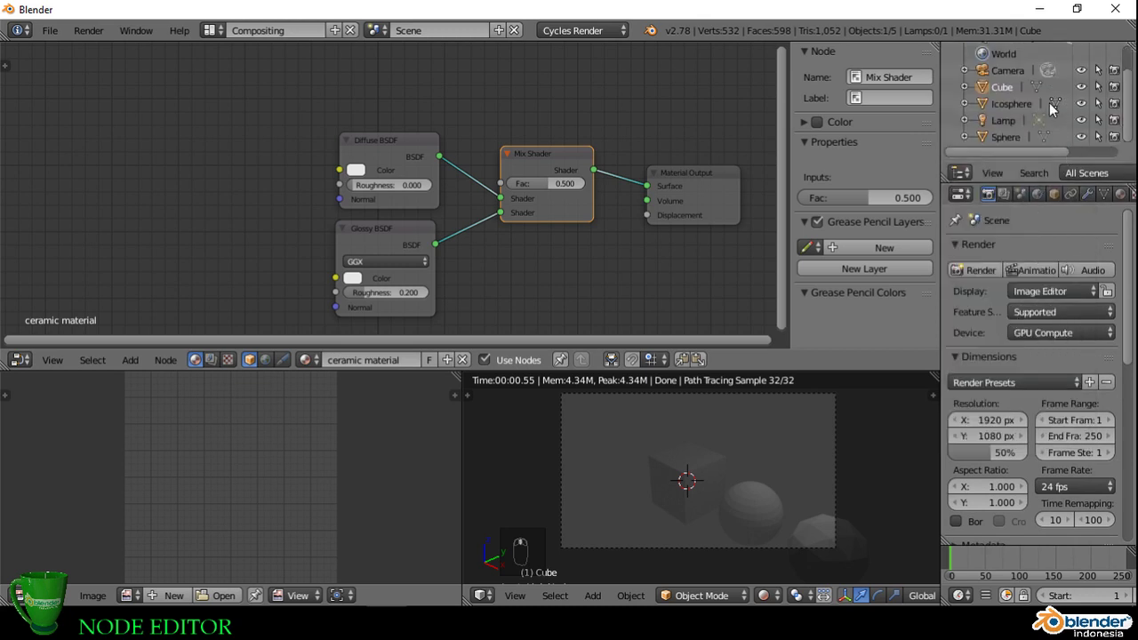
Step: Select the Lamp, enable nodes for it, and set its Emission strength to 700
left_click(1015, 121)
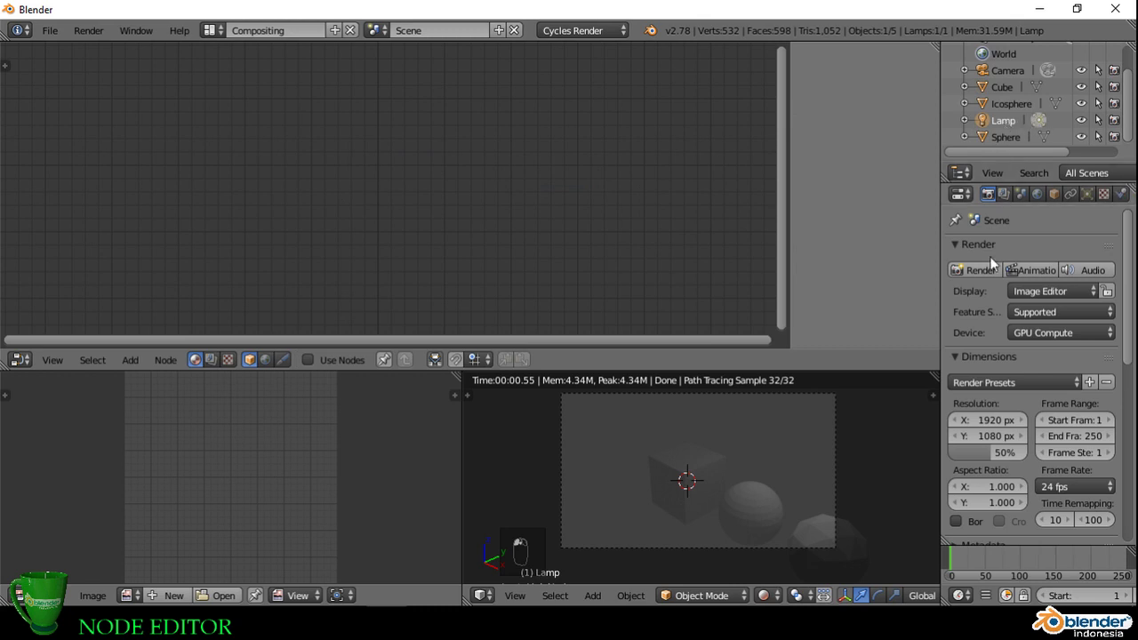
left_click(308, 359)
scroll(428, 225, "up", 3)
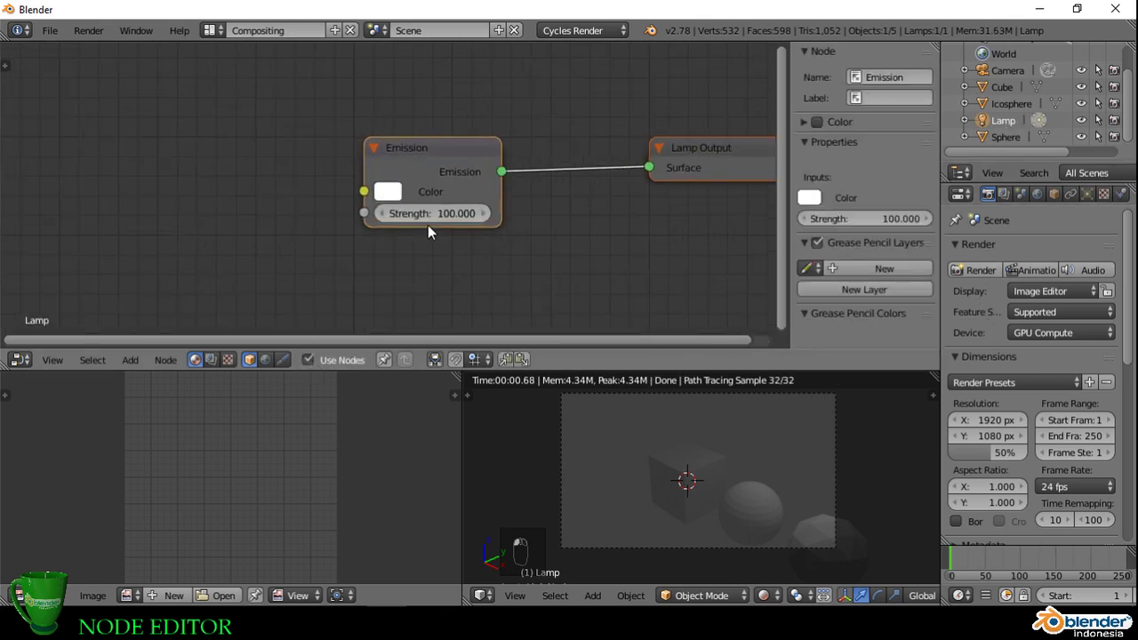
scroll(462, 235, "down", 1)
left_click(405, 218)
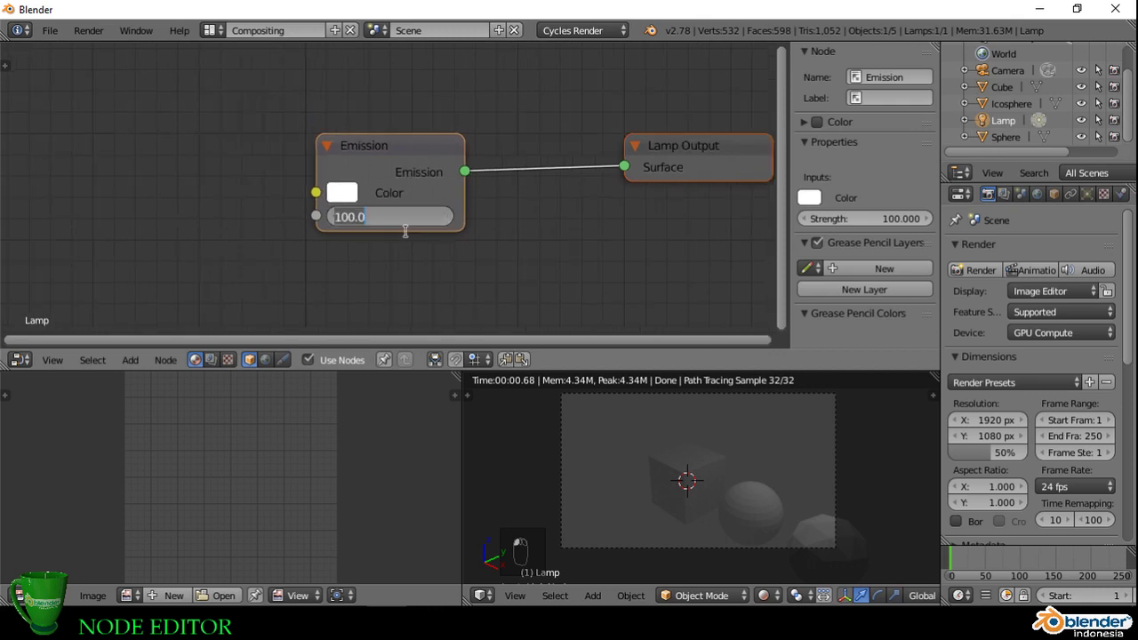
type("700")
key("Return")
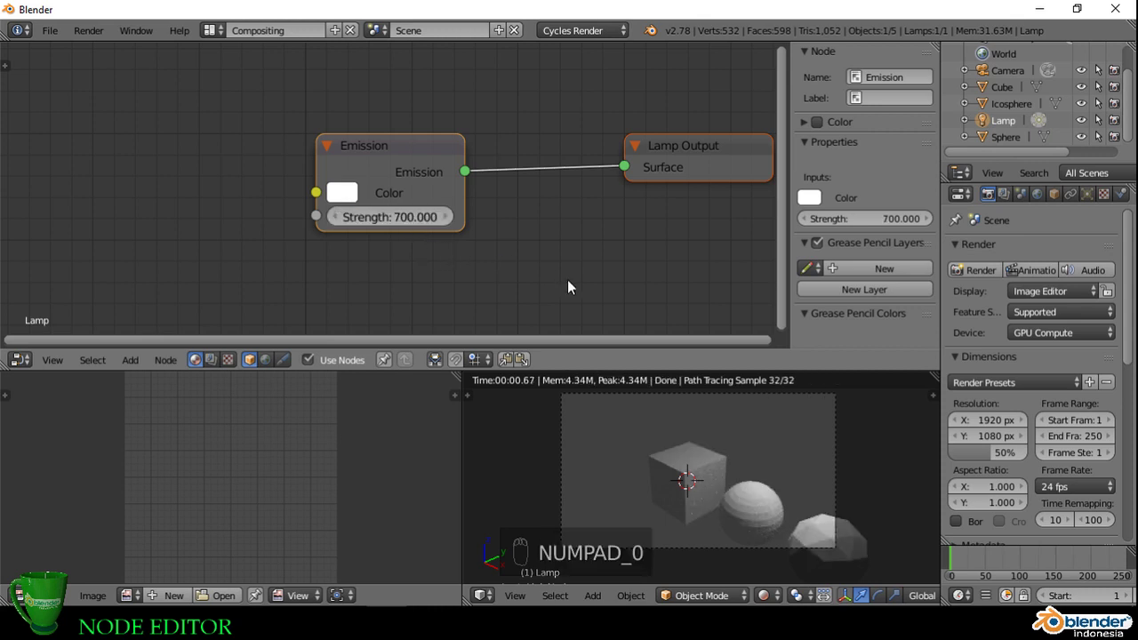
Step: Set the point lamp's size to 1 in its lamp data properties
scroll(567, 240, "down", 2)
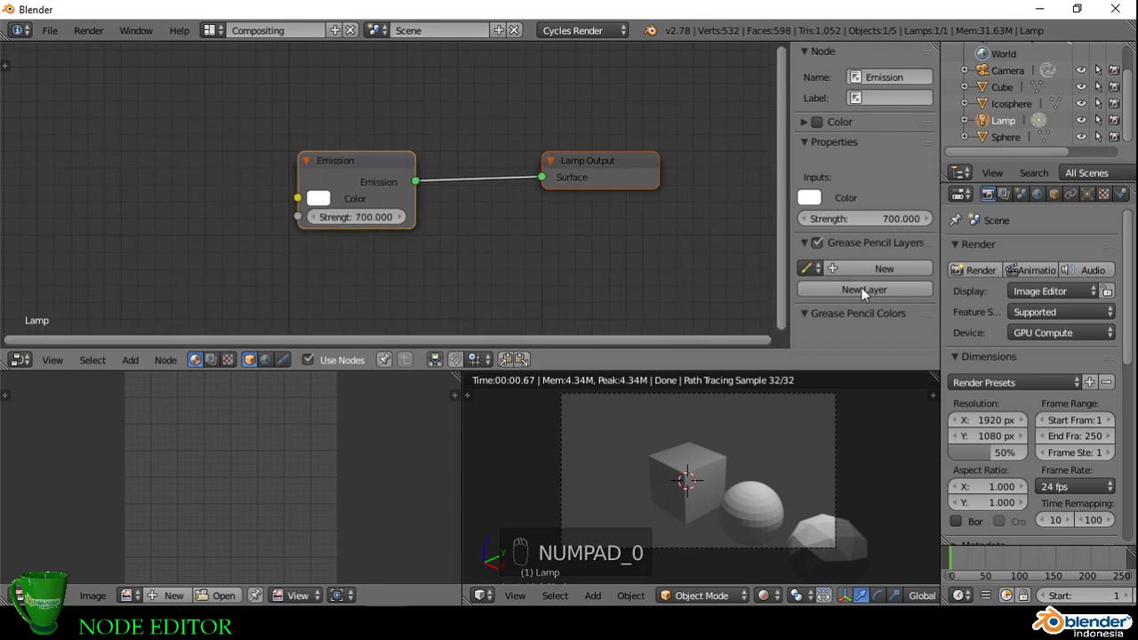
left_click(1086, 194)
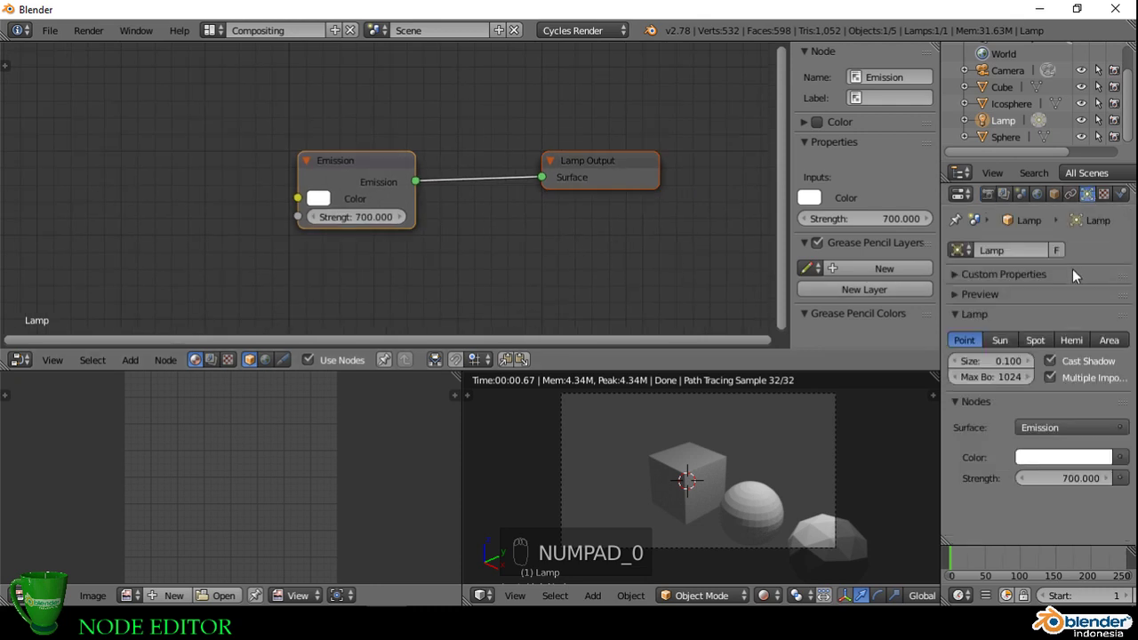
left_click(1018, 361)
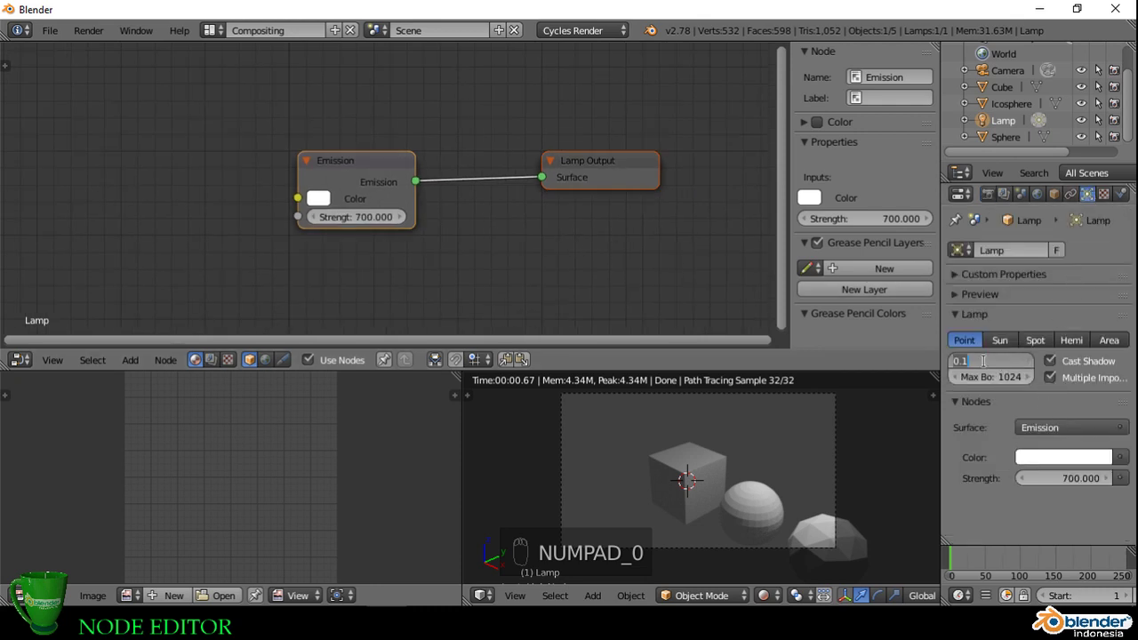
type("1")
key("Return")
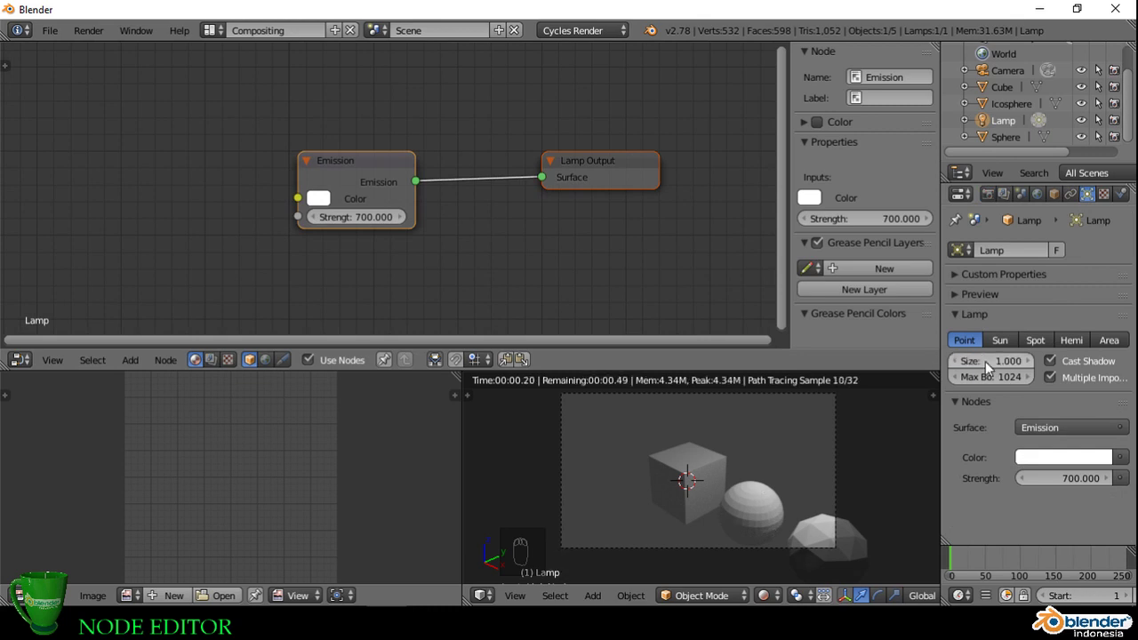
Step: Select the cube in the 3D view and frame its ceramic material nodes in the Node Editor
middle_click_drag(490, 251, 488, 237)
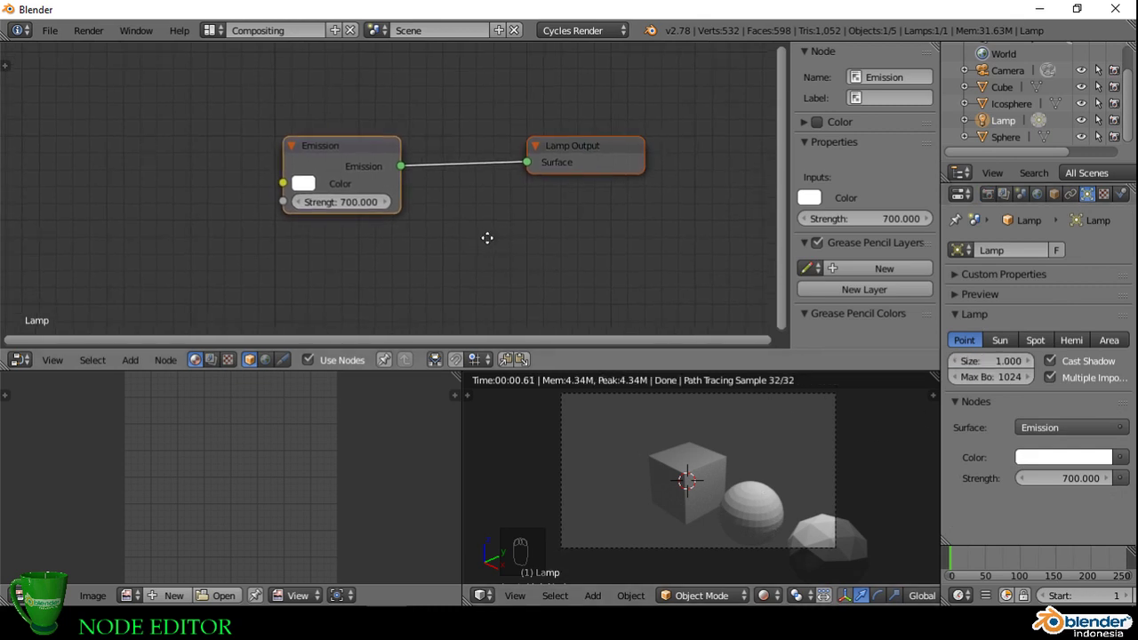
right_click(693, 455)
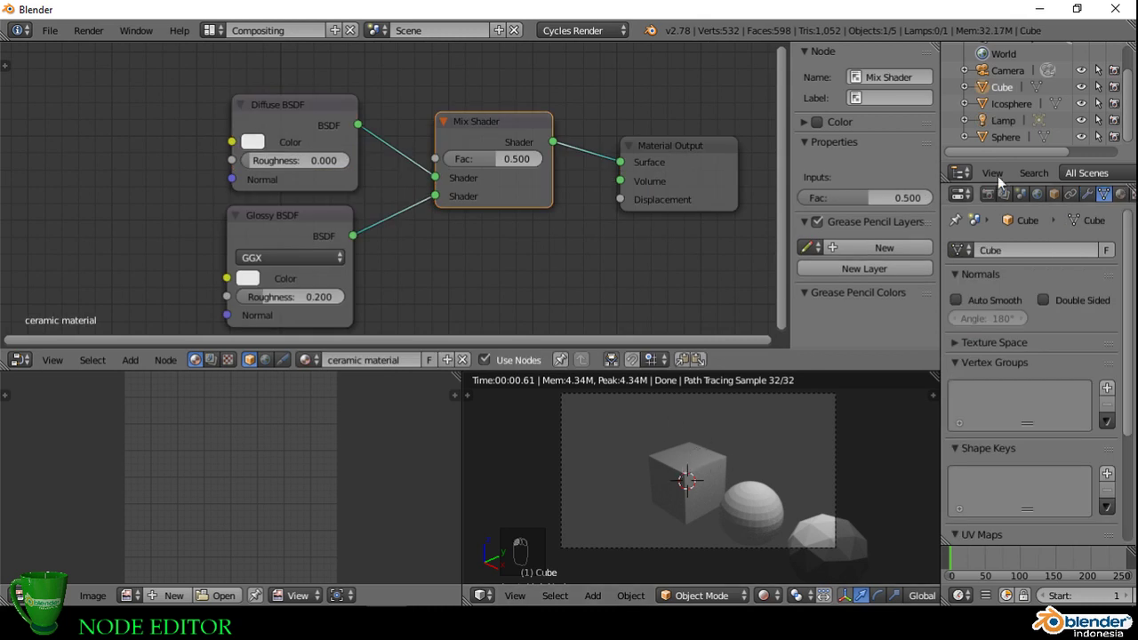
scroll(1012, 88, "up", 2)
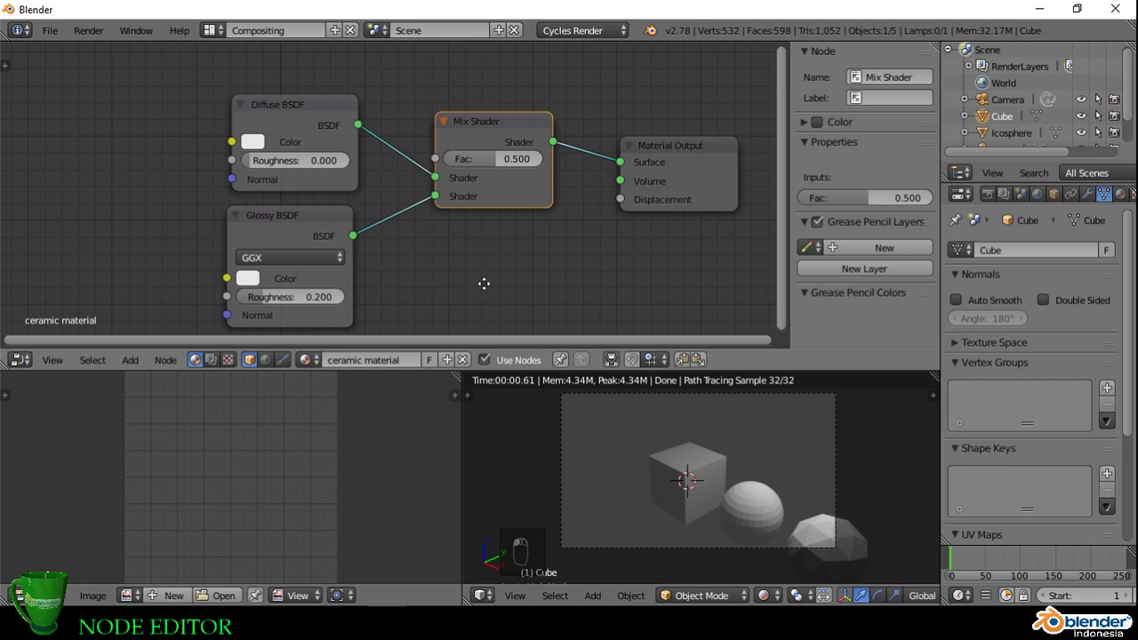
scroll(510, 267, "down", 3)
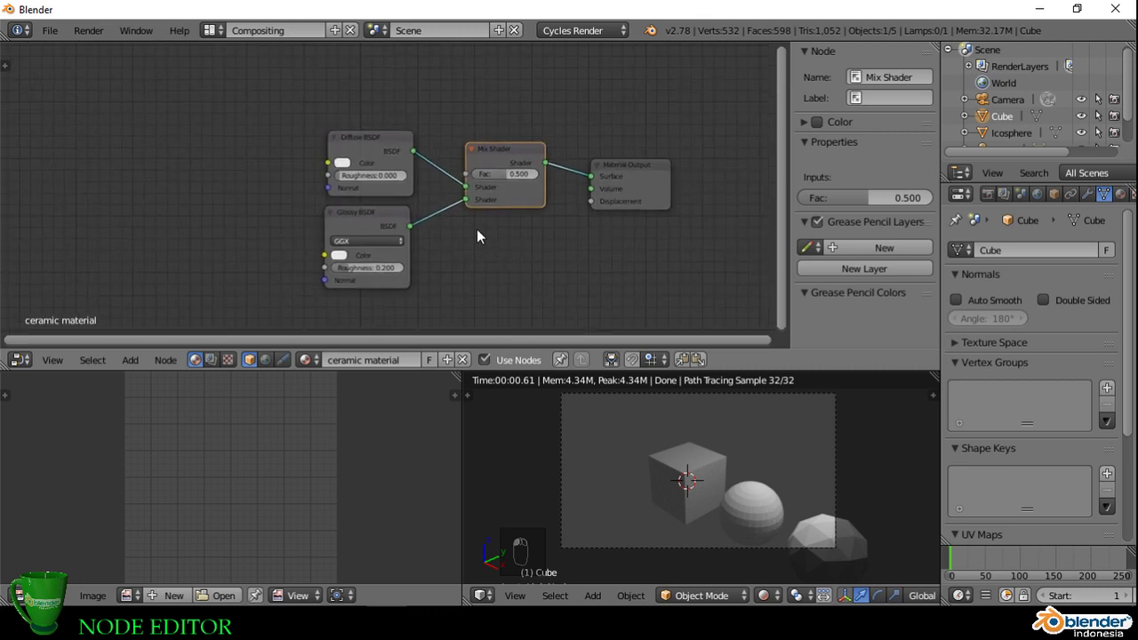
scroll(475, 229, "up", 2)
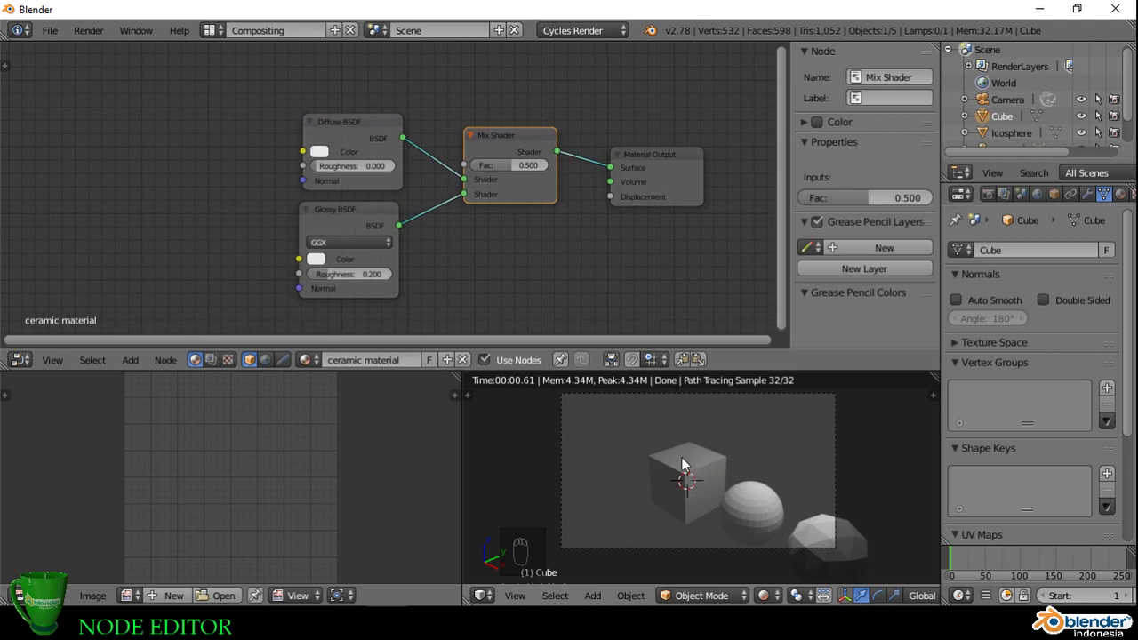
Step: Enable nodes for the World surface and use an Environment Texture as its background color
left_click(1038, 195)
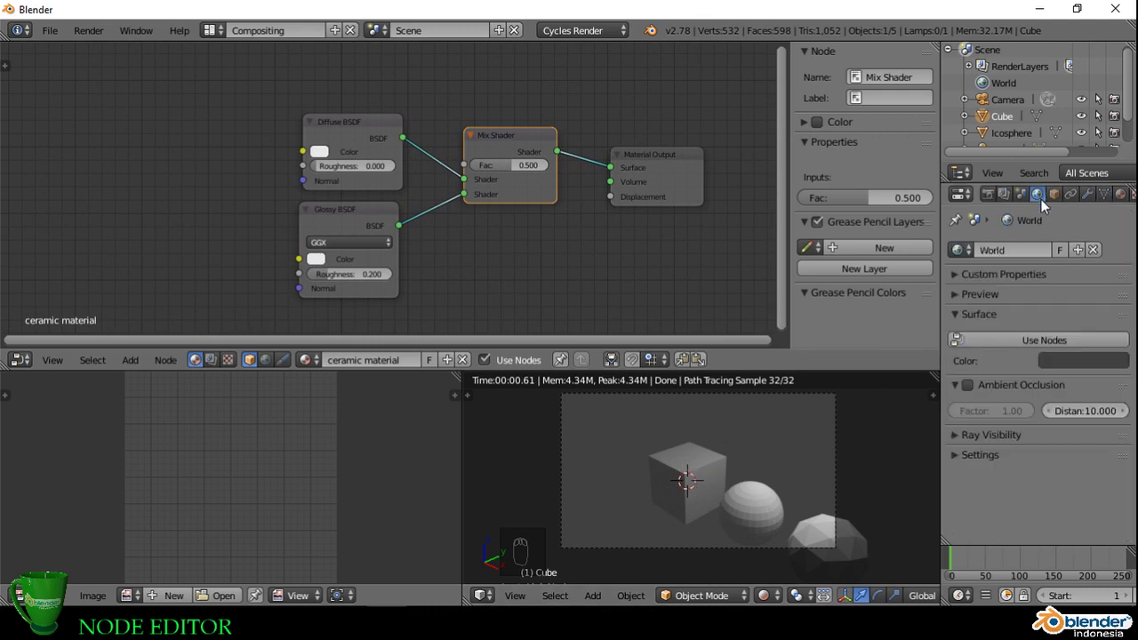
left_click(1046, 337)
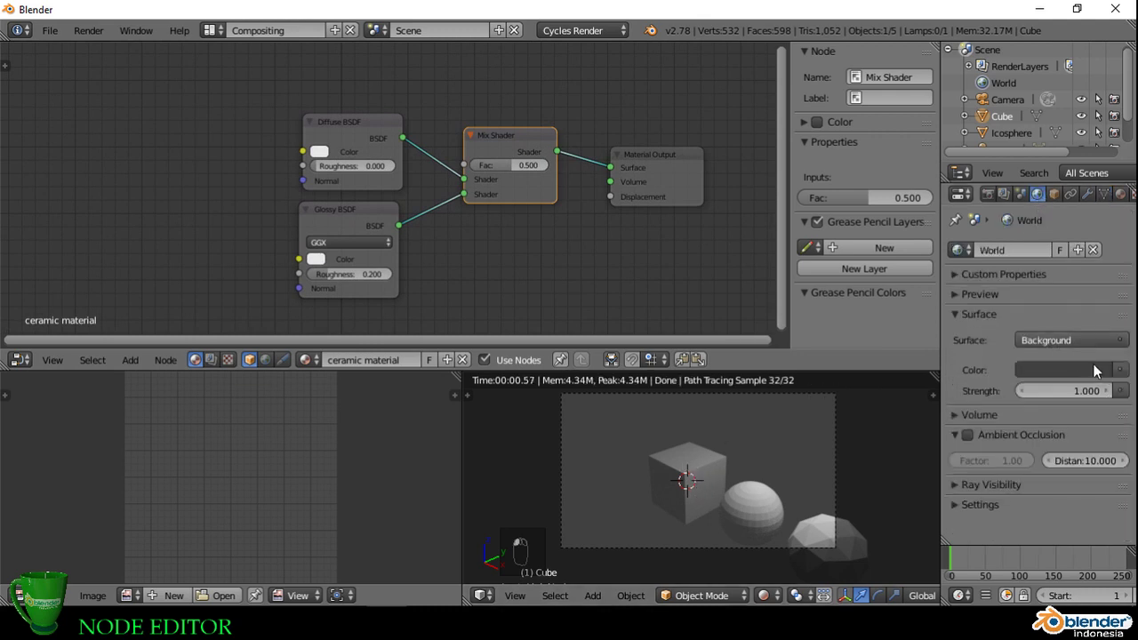
left_click(1119, 369)
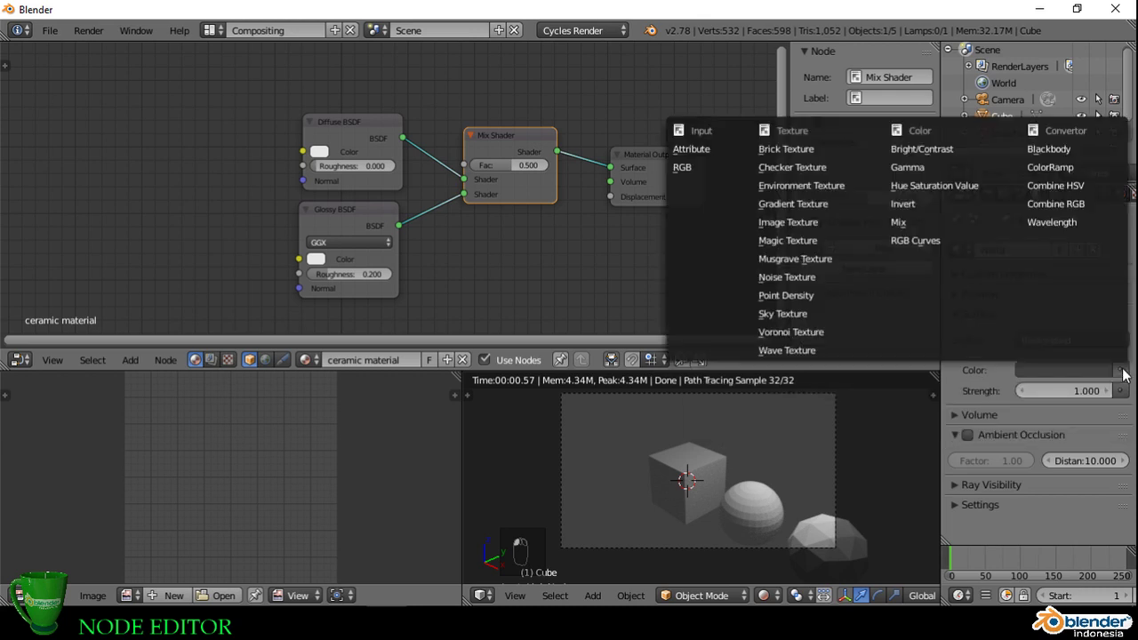
left_click(839, 186)
Step: Load 3DTotal_free_sample_2_Ref.hdr from the D:\Blender\4. HDRI folder as the World's environment texture image
left_click(1085, 390)
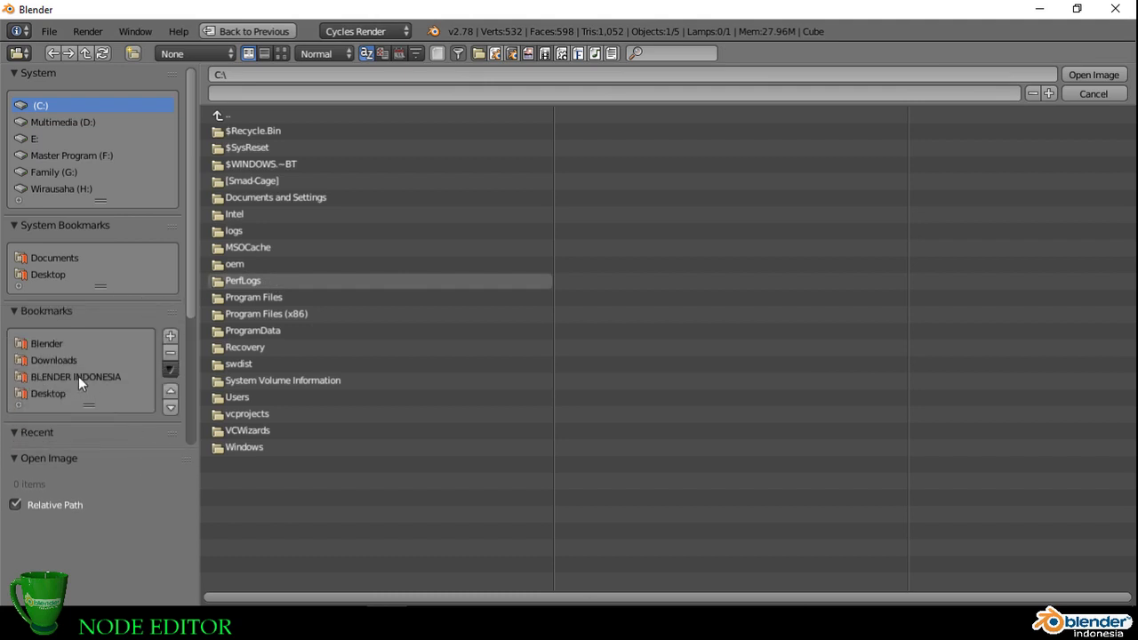
left_click(49, 343)
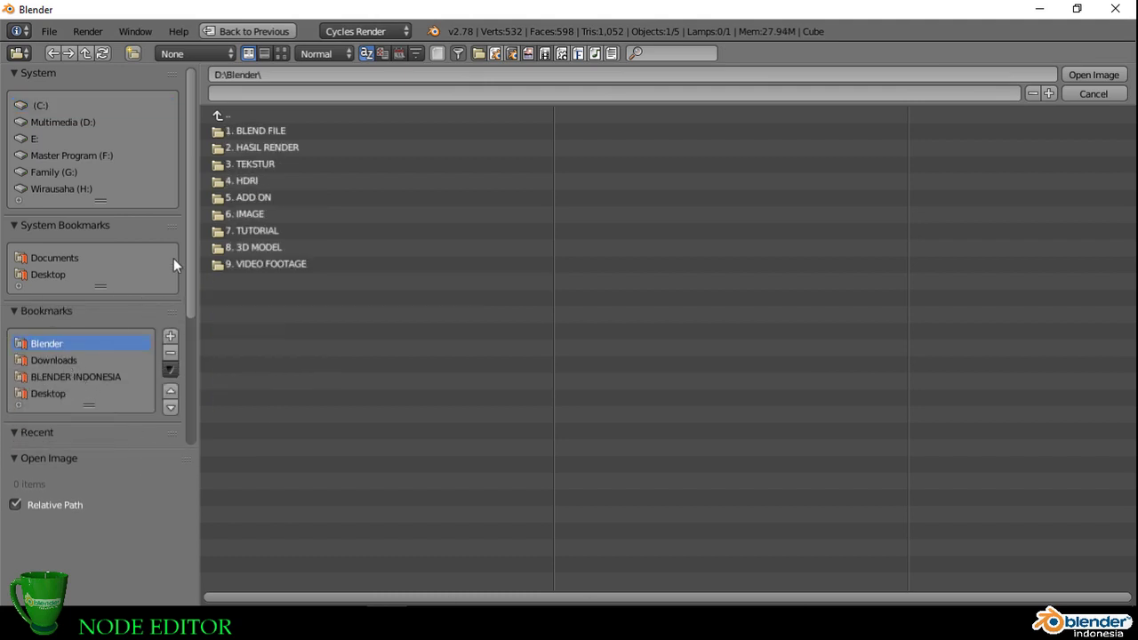
left_click(260, 164)
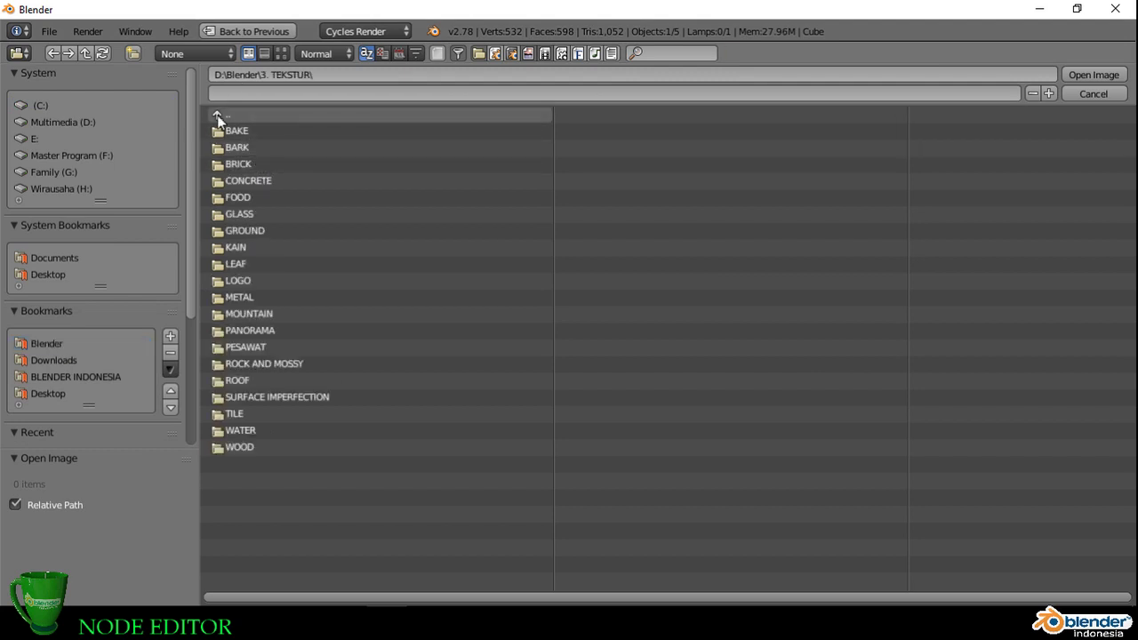
left_click(239, 114)
left_click(255, 181)
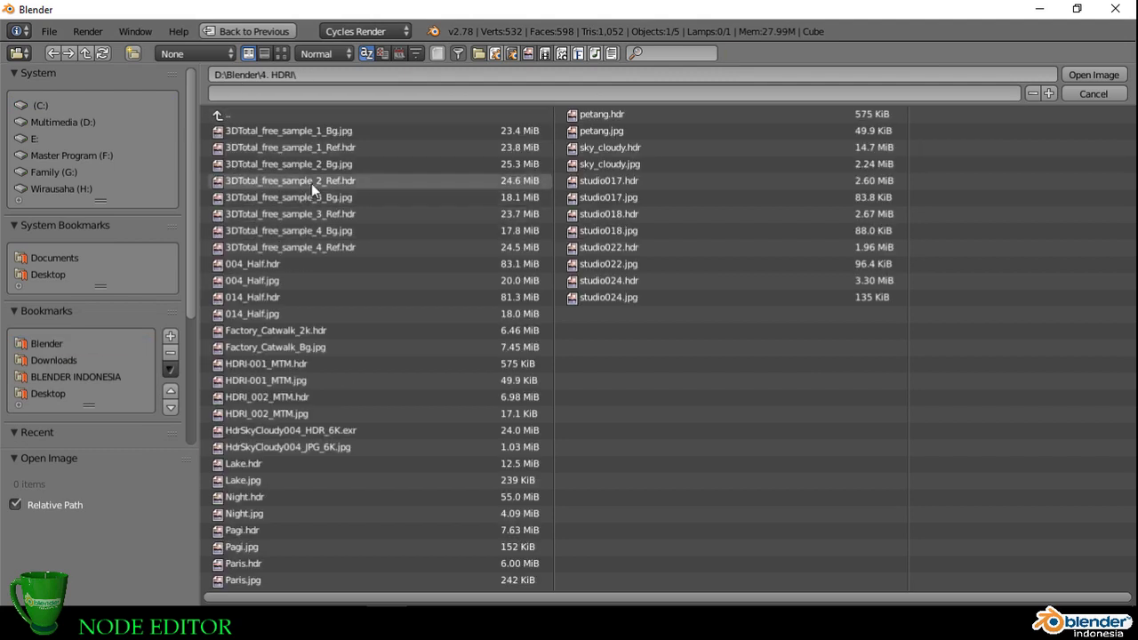
left_click(318, 181)
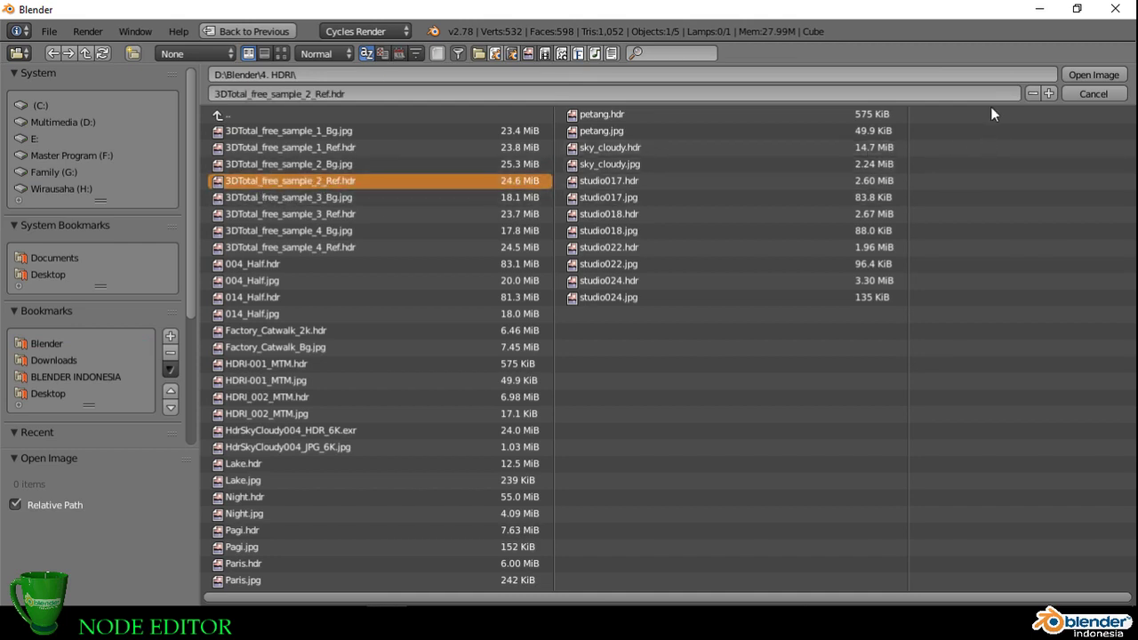
key("Return")
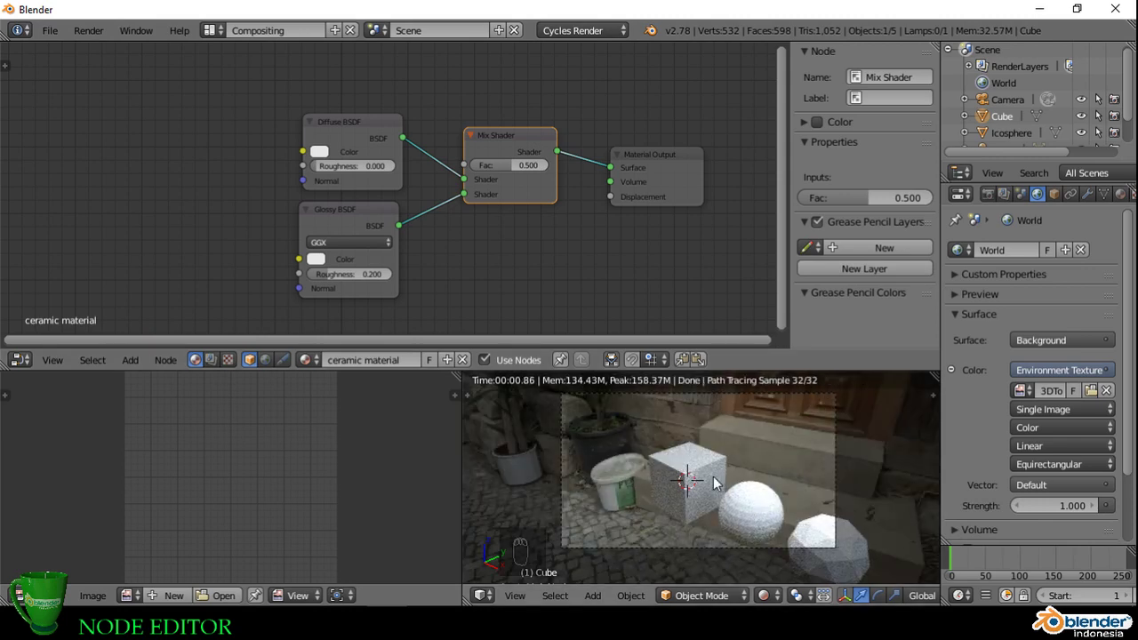
Step: Set the Diffuse BSDF color of the cube's ceramic material to red, with R 0.800, G 0.013 and B 0.011
scroll(689, 480, "up", 1)
scroll(689, 481, "up", 4)
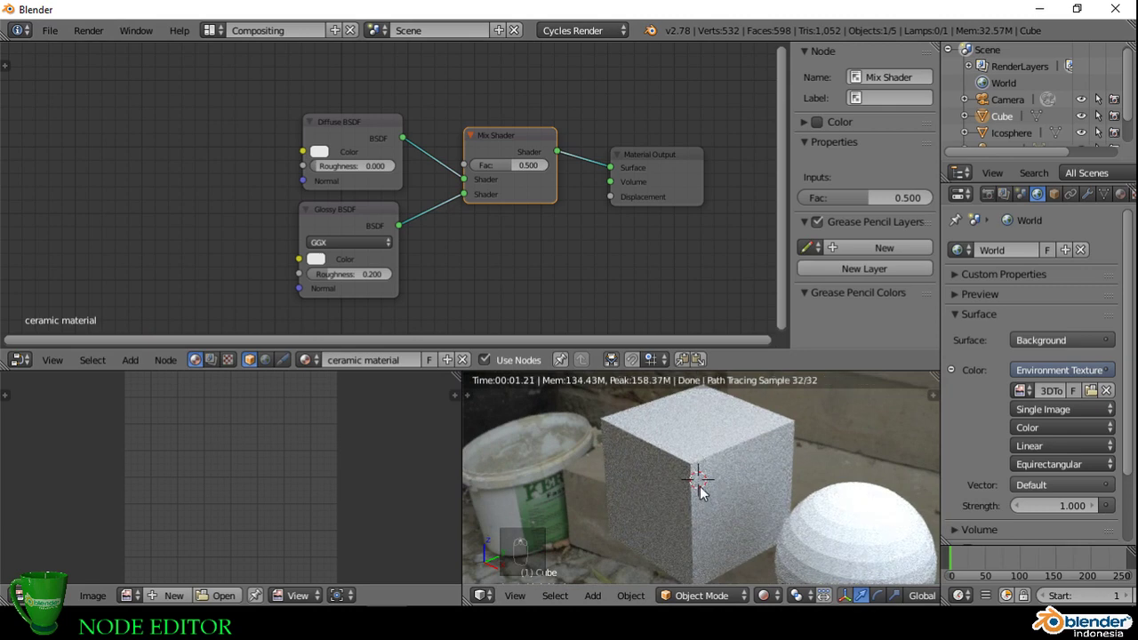
middle_click_drag(704, 471, 579, 477)
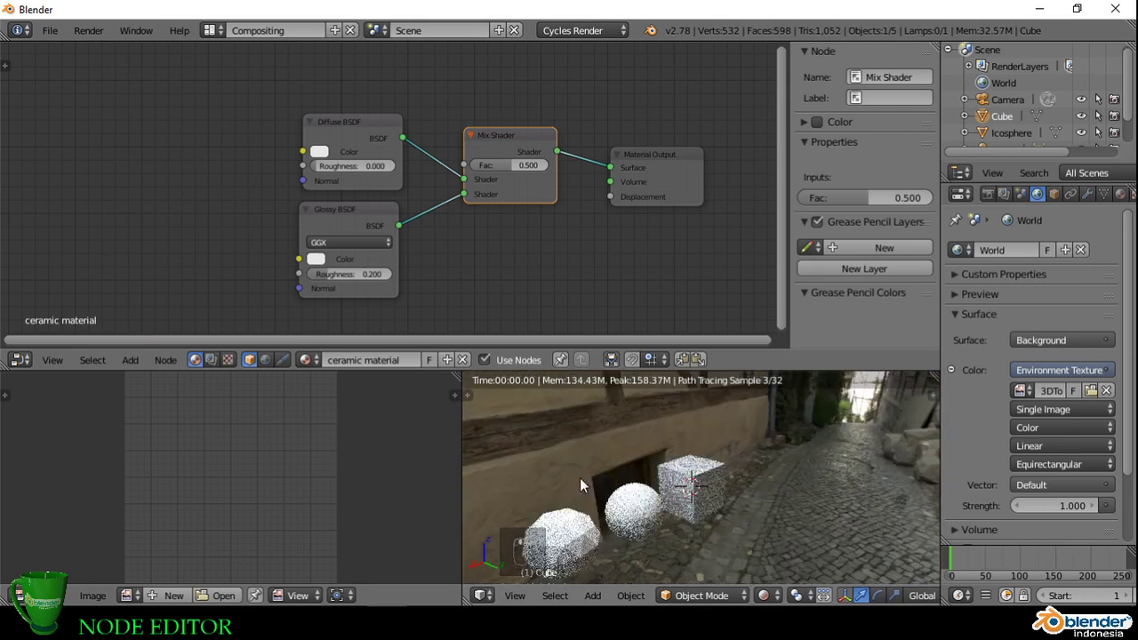
scroll(696, 488, "up", 4)
scroll(696, 488, "up", 1)
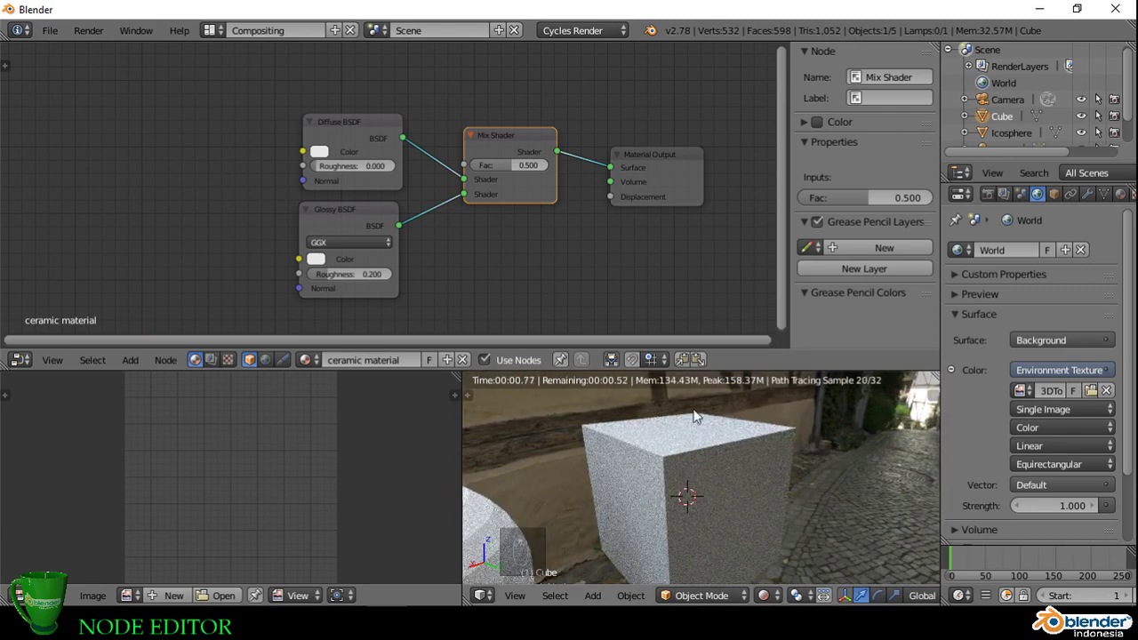
left_click(320, 152)
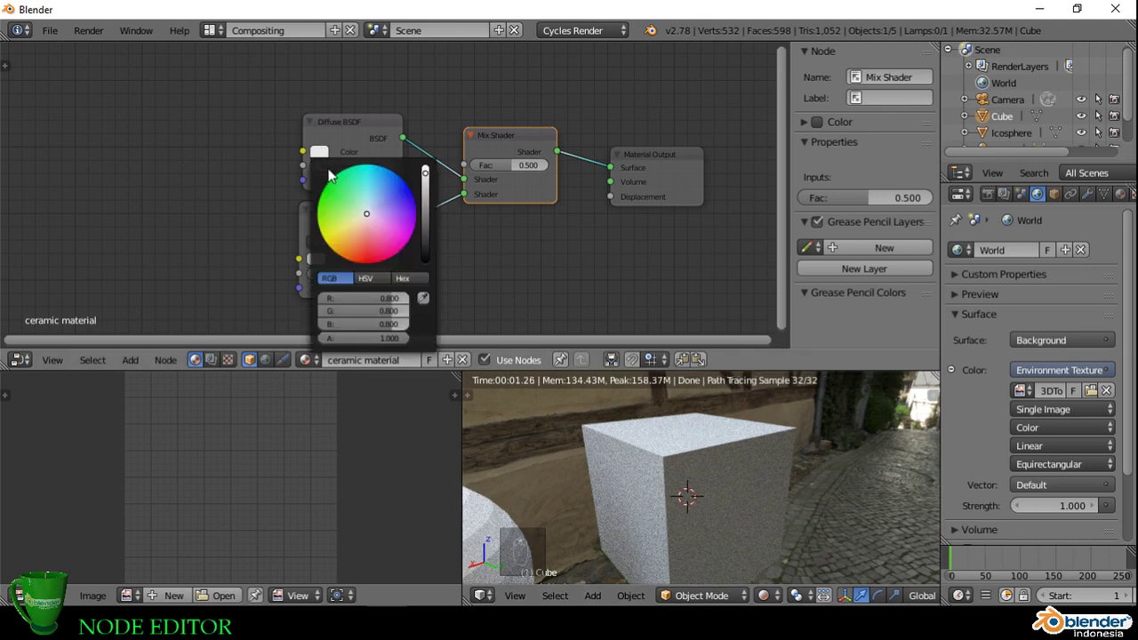
left_click(364, 252)
left_click_drag(364, 252, 363, 257)
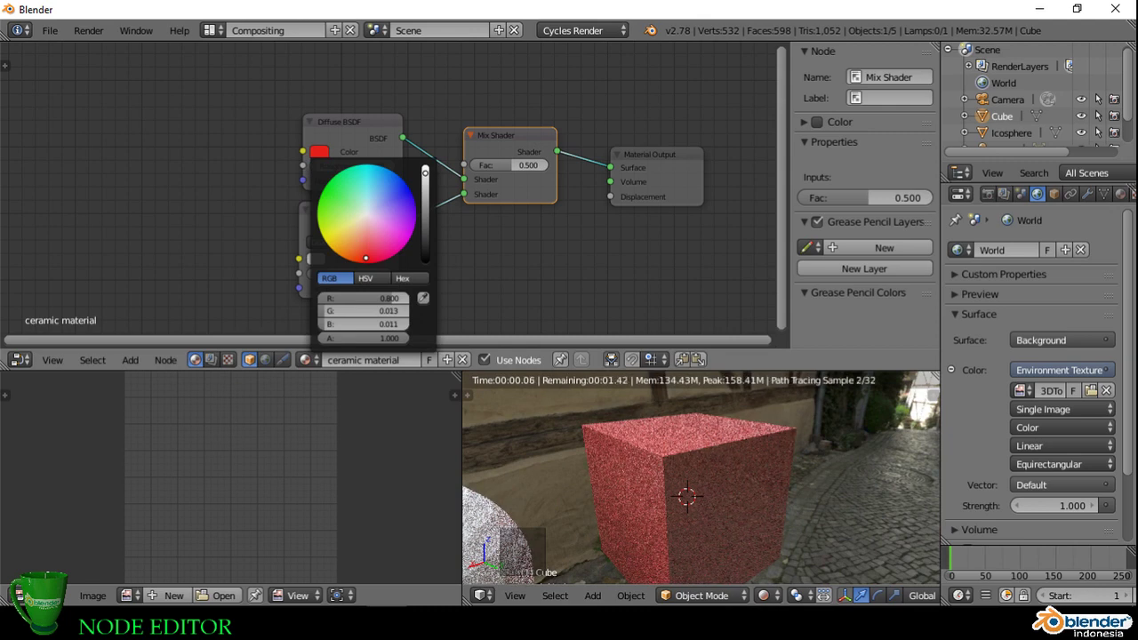
Step: Set the Glossy BSDF roughness to 0.000 and inspect the cube's reflections from another side
scroll(497, 161, "up", 2)
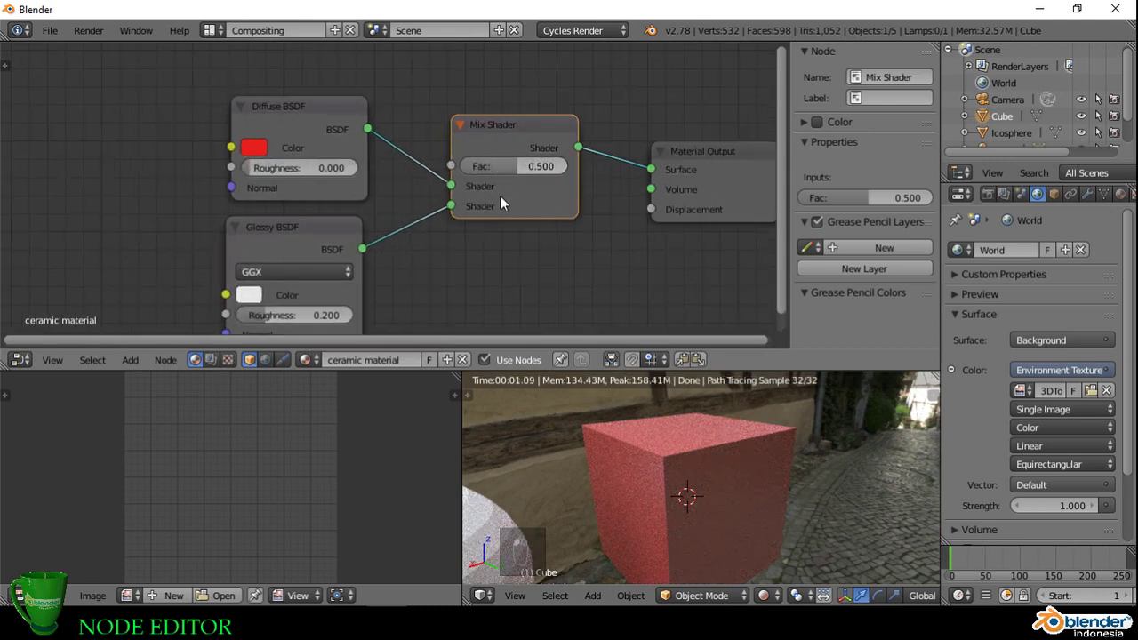
middle_click_drag(310, 235, 312, 209)
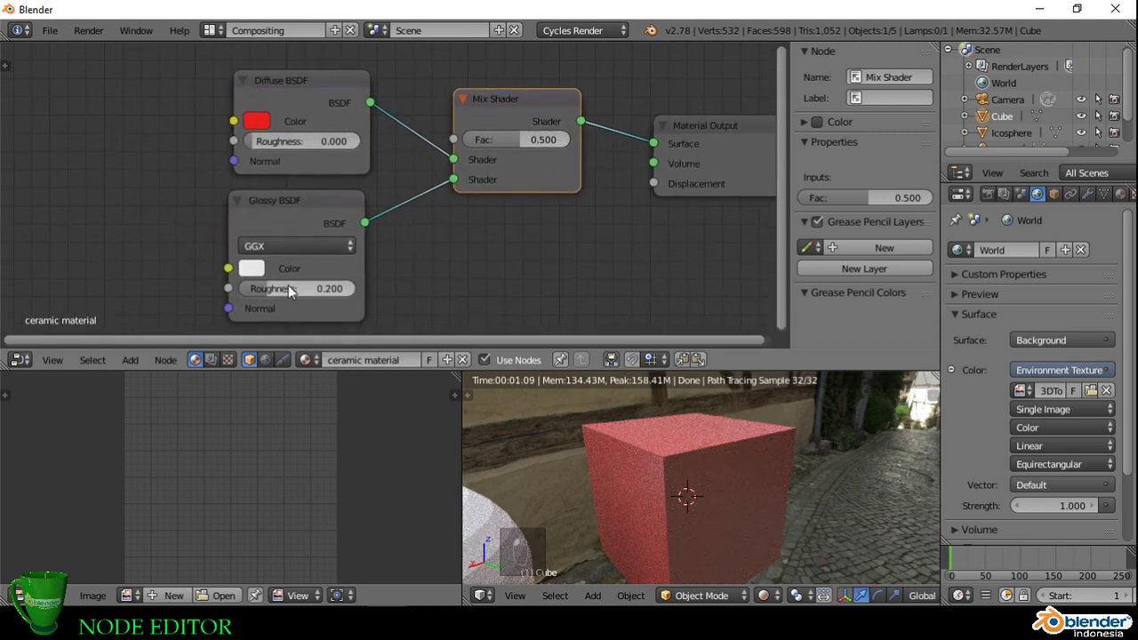
left_click_drag(267, 294, 222, 294)
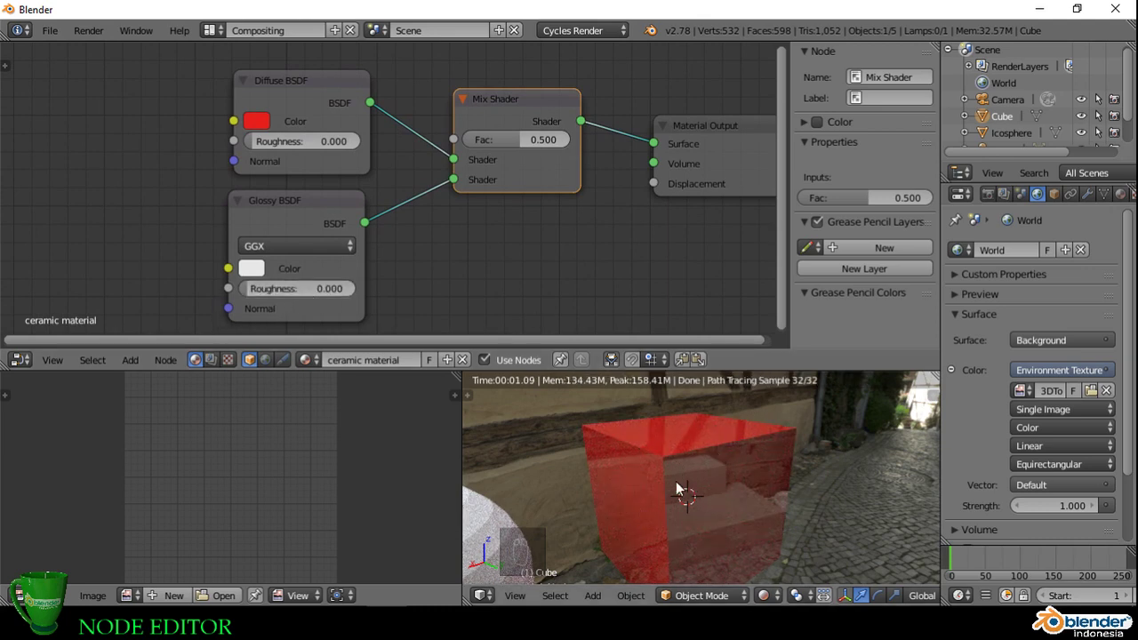
middle_click_drag(675, 481, 736, 485)
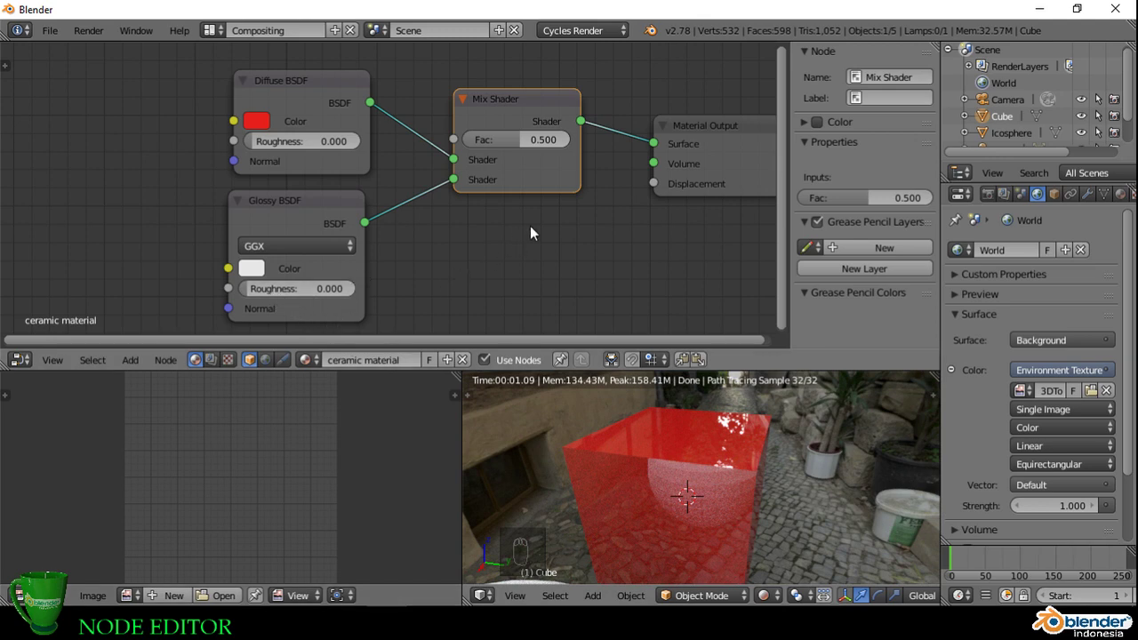
Step: Set the Mix Shader factor to 0.000 and move the Diffuse and Glossy BSDF nodes slightly farther from the Mix Shader
middle_click_drag(530, 228, 514, 230)
left_click_drag(502, 139, 446, 158)
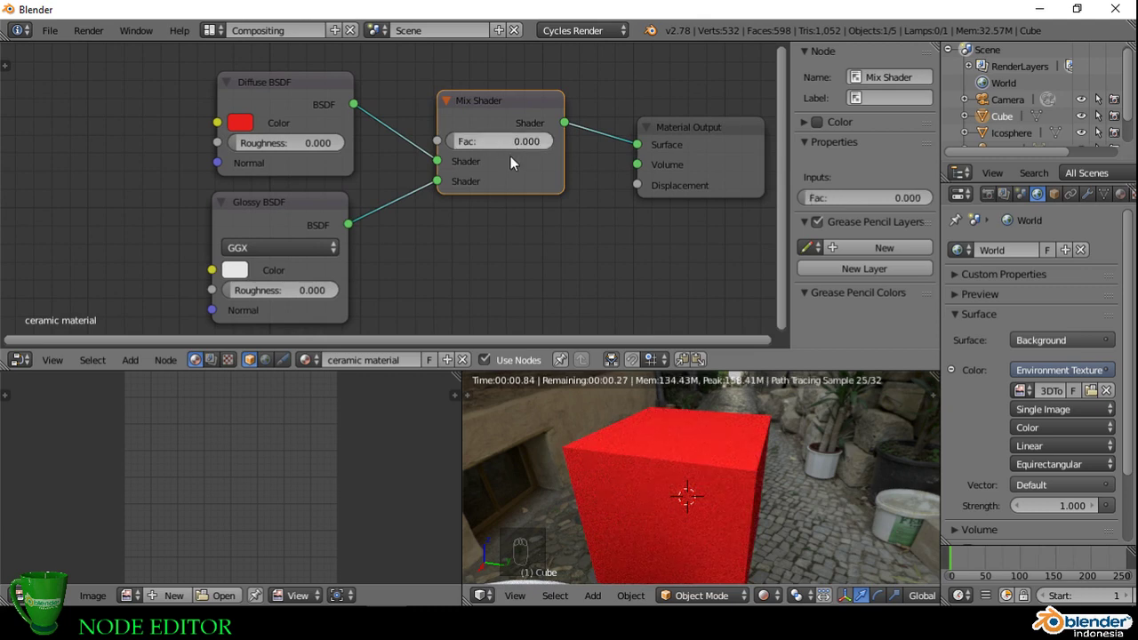
mouse_move(290, 88)
left_mouse_down()
mouse_move(251, 97)
mouse_move(281, 87)
mouse_move(283, 98)
left_mouse_up()
left_click(440, 164)
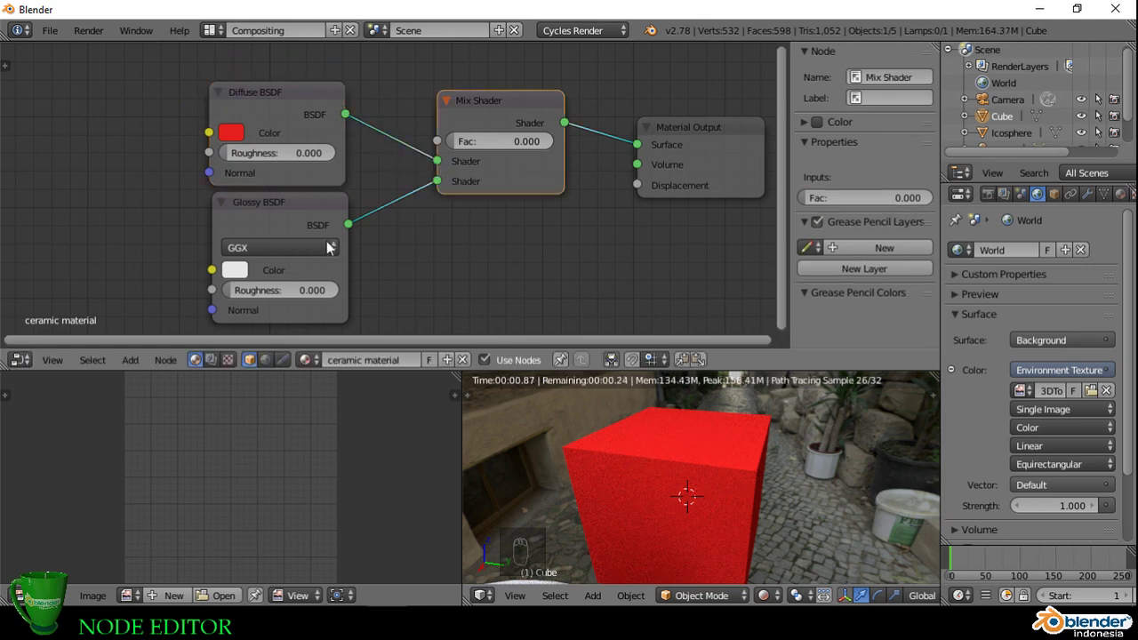
left_click_drag(311, 206, 283, 213)
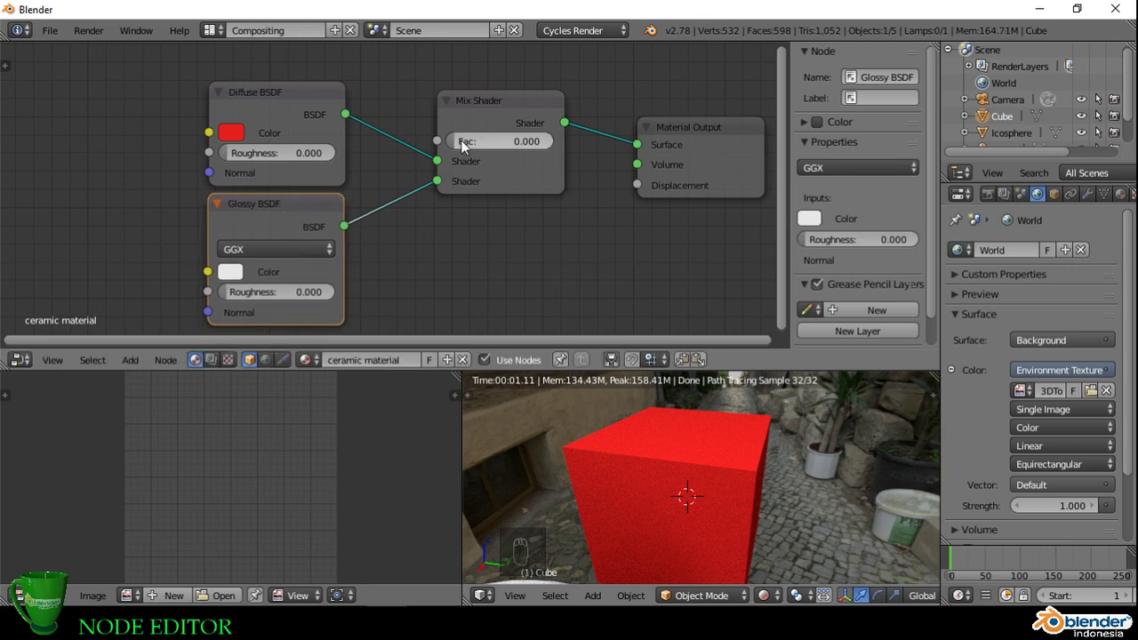
Step: Set the Mix Shader factor to 1.000 and inspect the cube with only the glossy shader from different sides
left_click_drag(456, 140, 549, 166)
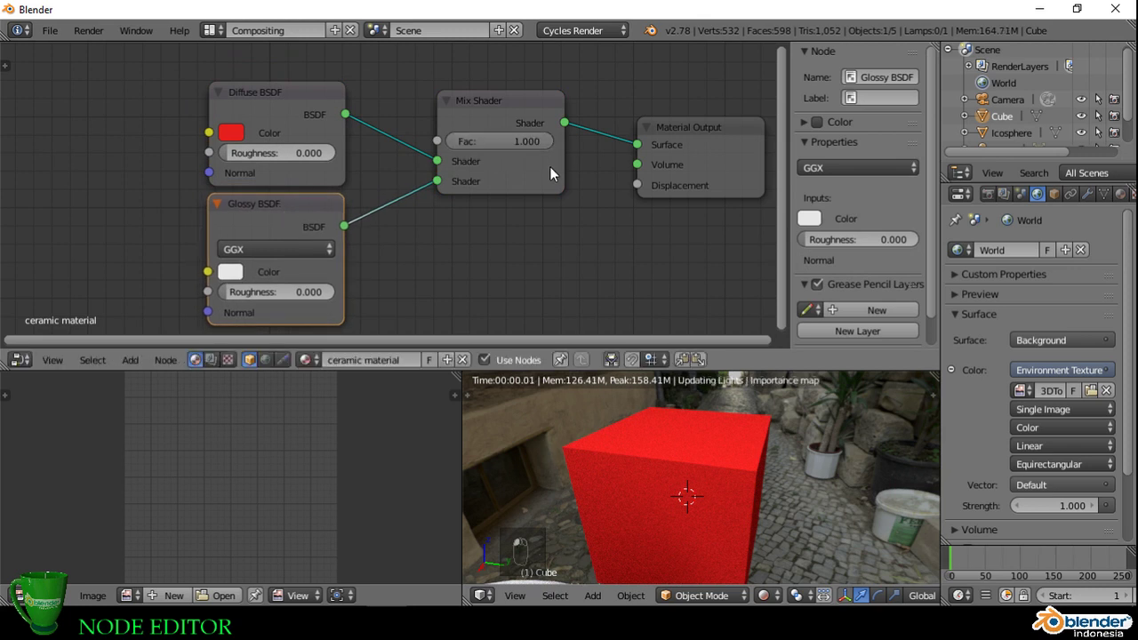
middle_click_drag(545, 262, 521, 250)
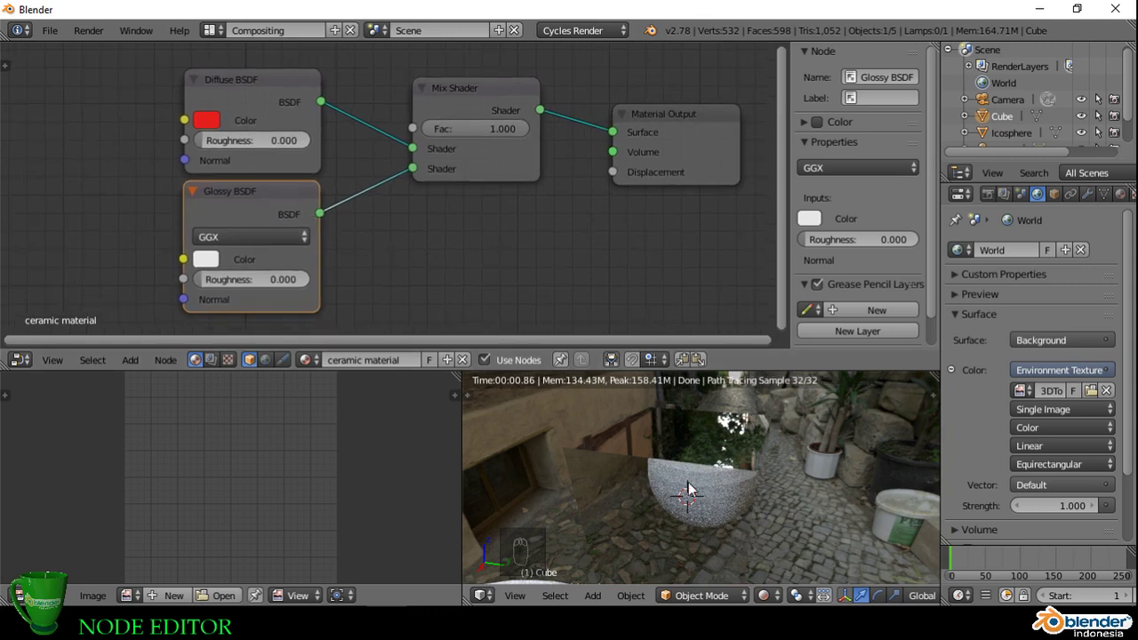
middle_click_drag(689, 484, 630, 467)
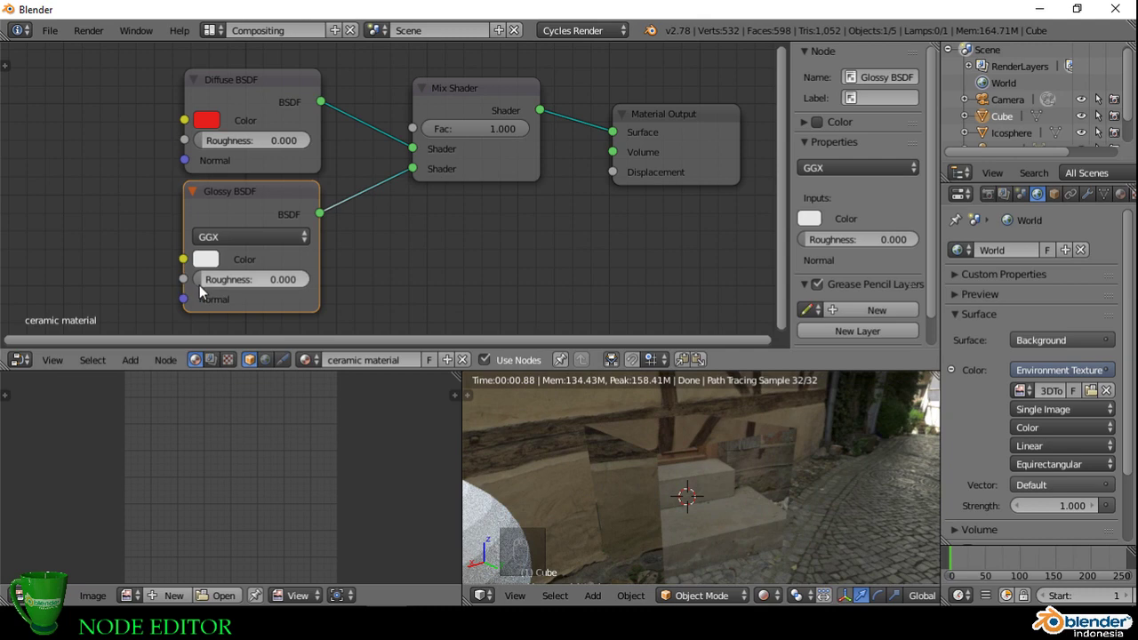
Step: Lower the Mix Shader factor to 0.282 and check the cube beside the other objects in the rendered view
left_click_drag(521, 126, 455, 127)
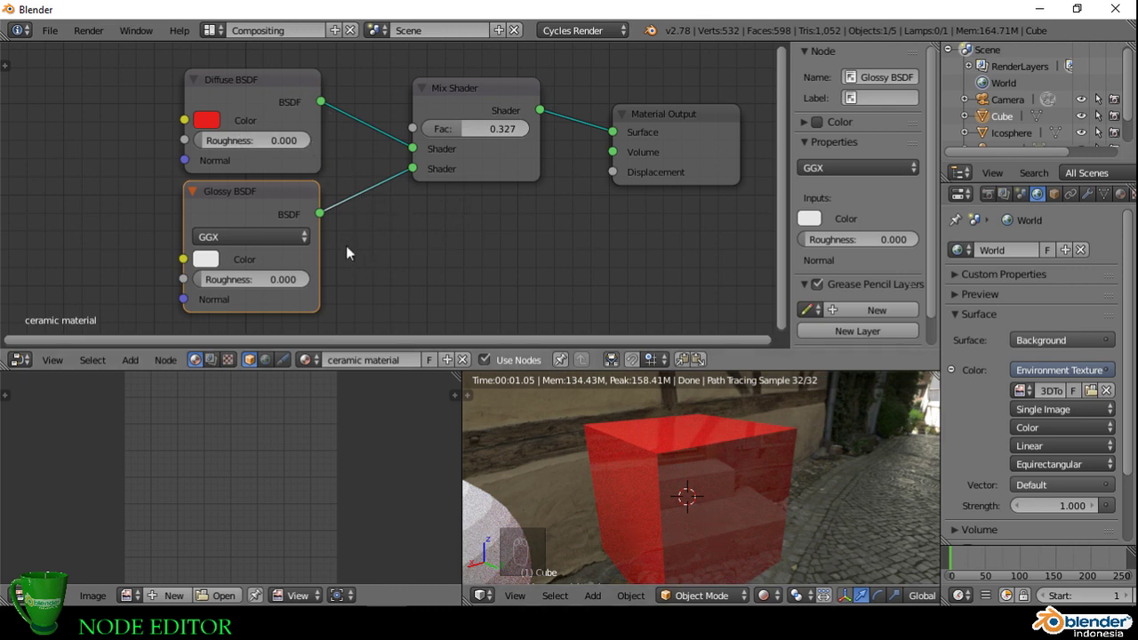
mouse_move(685, 483)
middle_mouse_down()
mouse_move(715, 484)
mouse_move(685, 491)
middle_mouse_up()
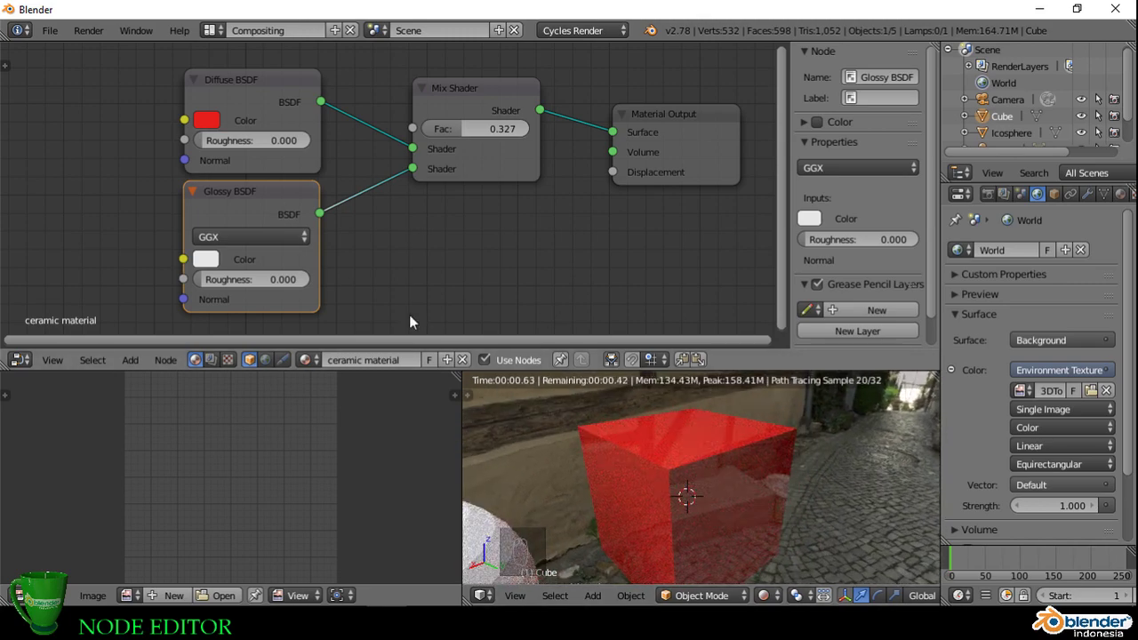
left_click_drag(460, 132, 455, 133)
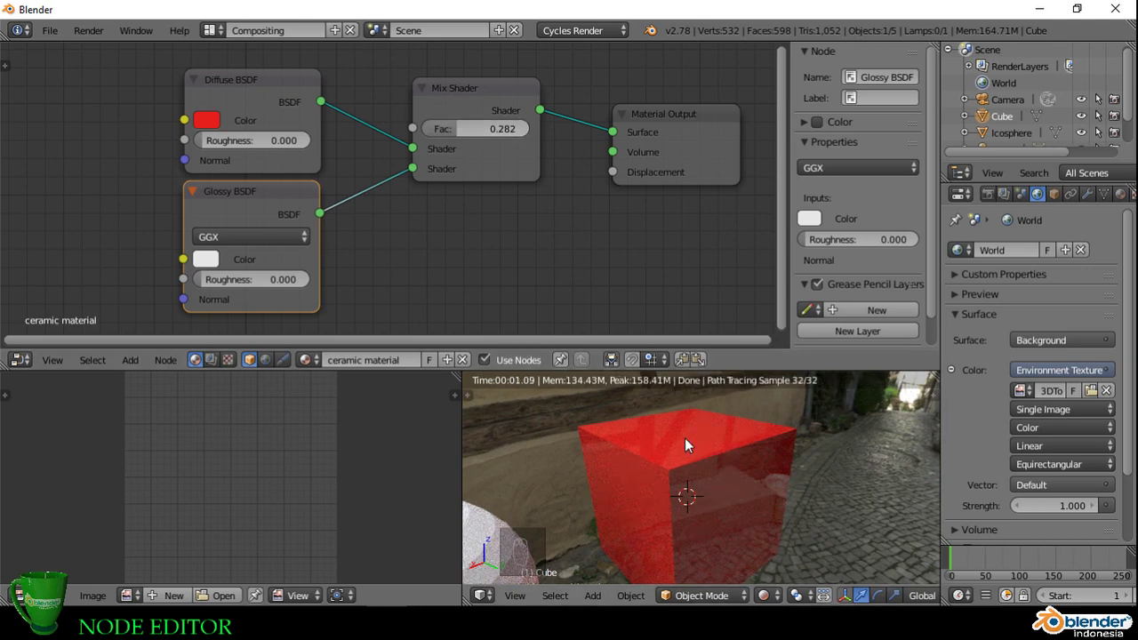
scroll(738, 405, "down", 5)
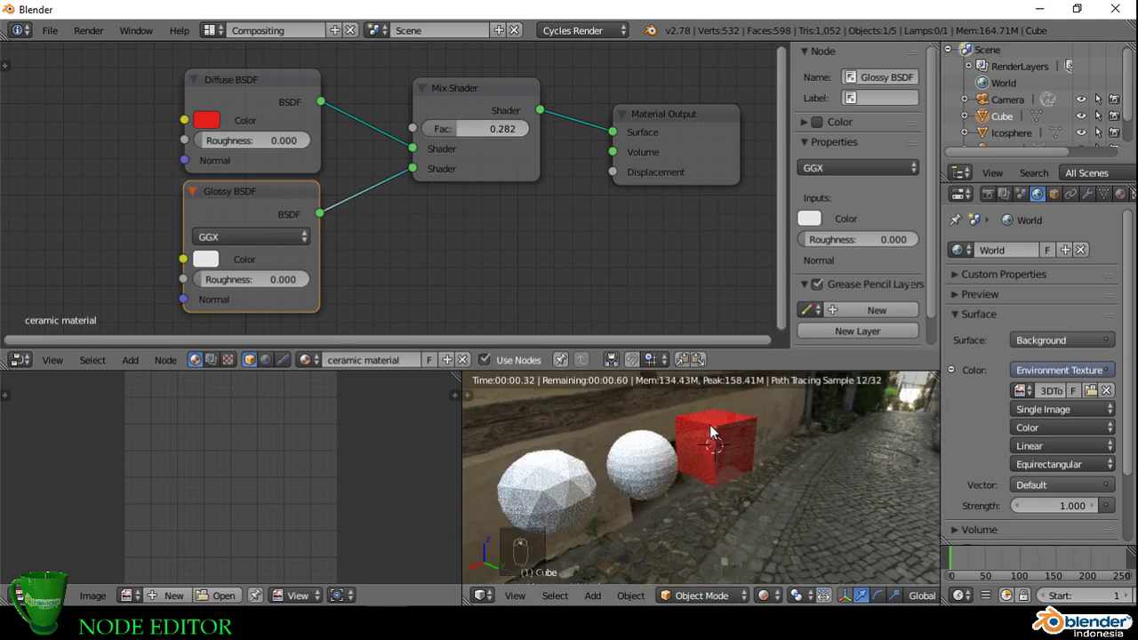
scroll(685, 442, "up", 1)
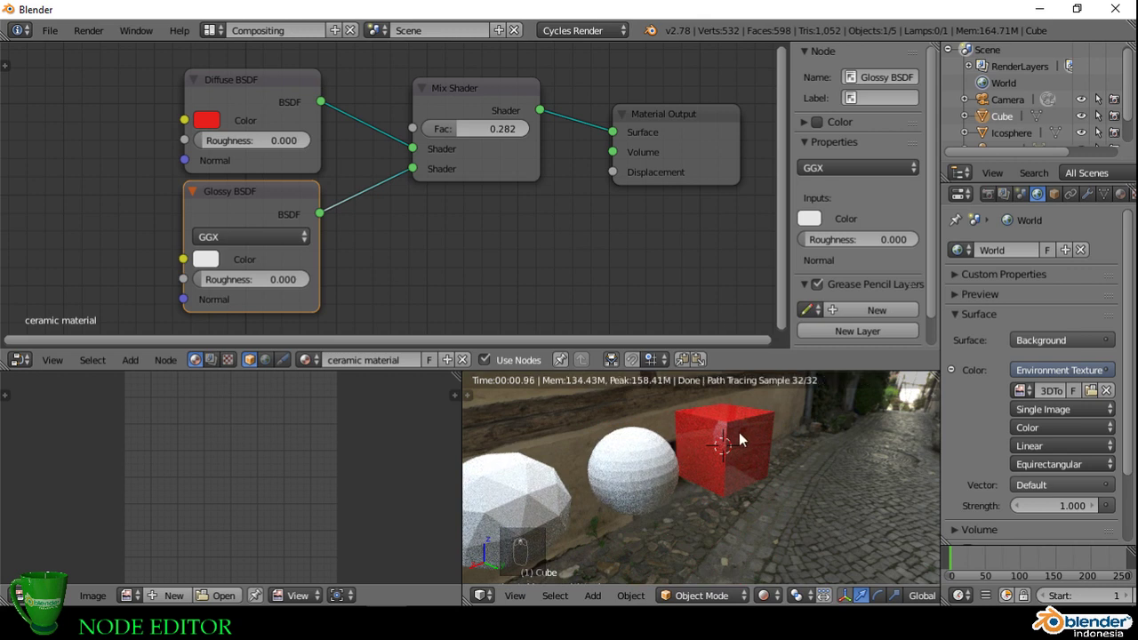
Step: Rename the cube's material as car paint
middle_click_drag(442, 226, 519, 235)
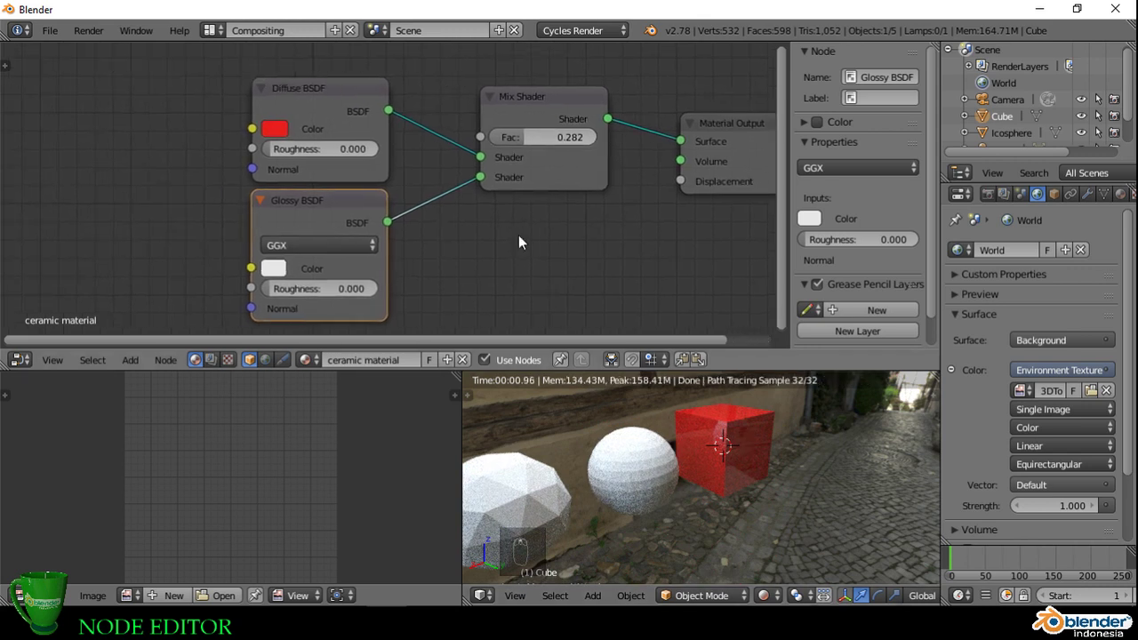
scroll(524, 223, "down", 1)
scroll(527, 220, "down", 1)
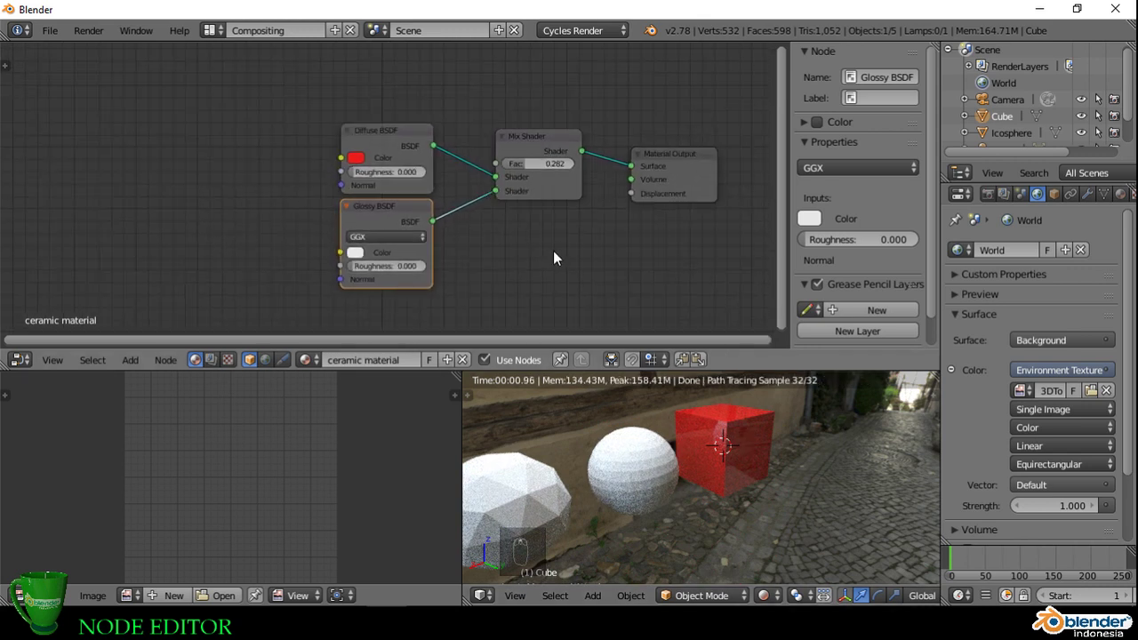
scroll(737, 426, "up", 4)
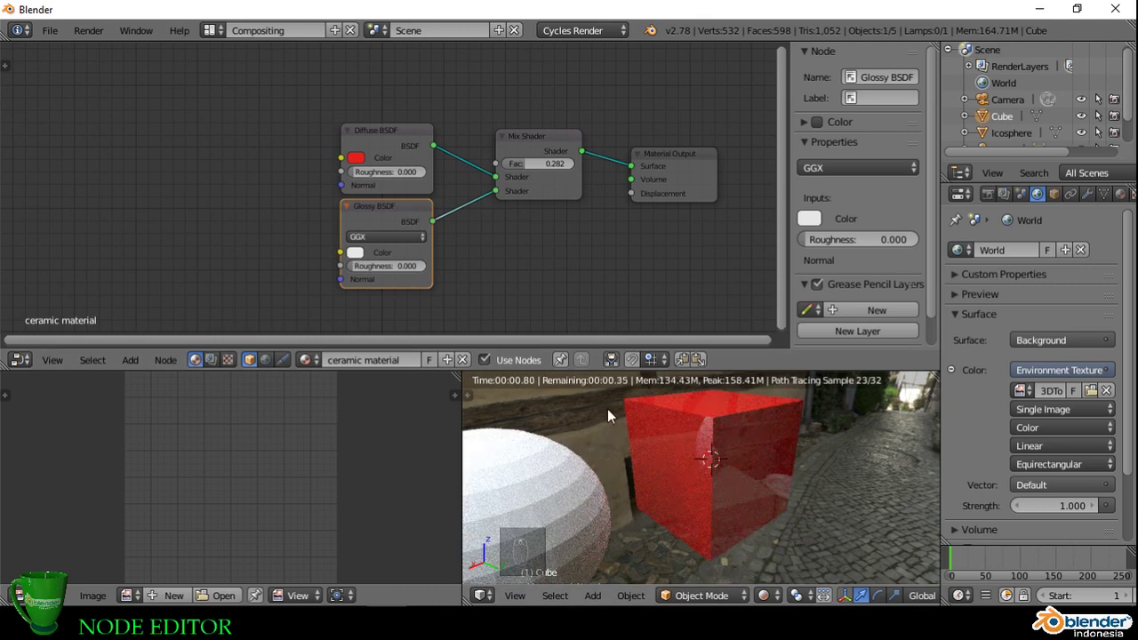
left_click(395, 360)
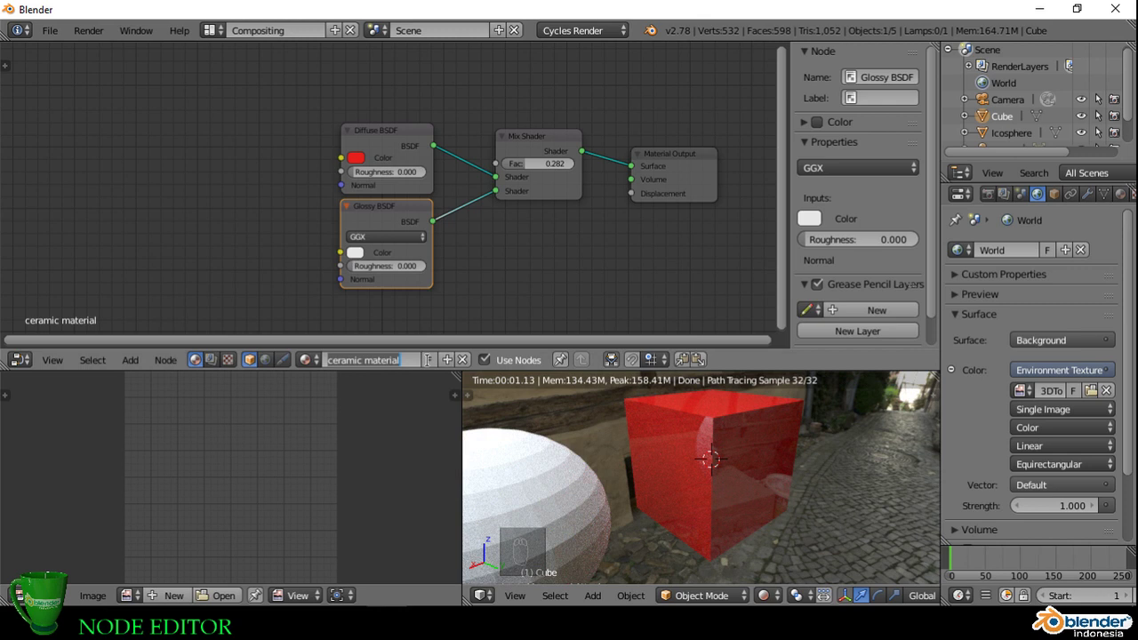
type("car p")
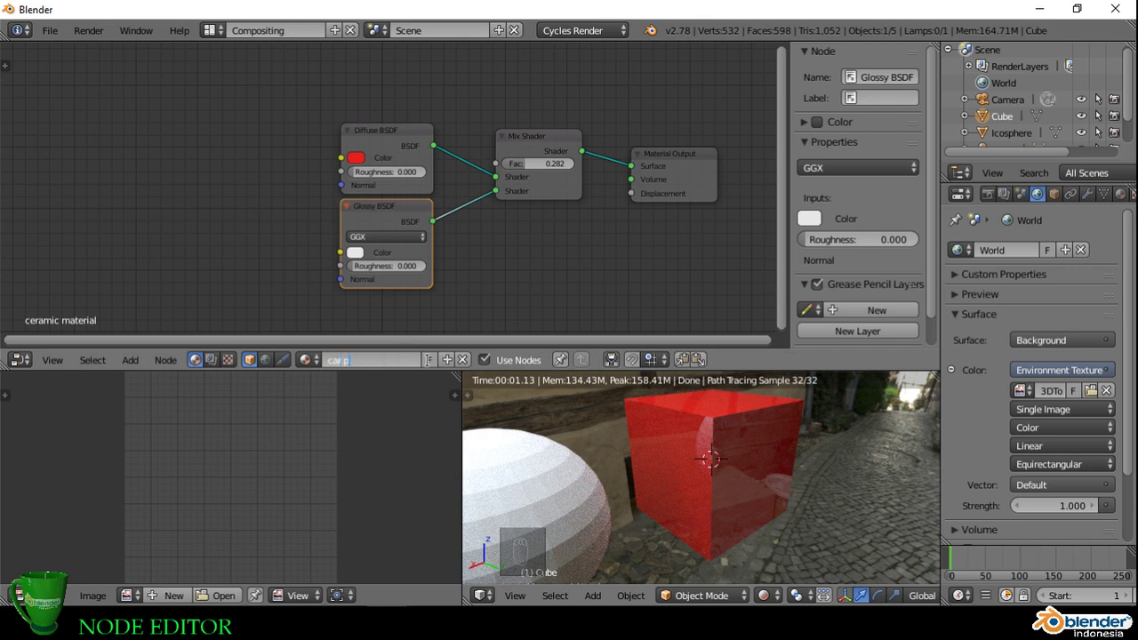
type("aint")
key("Return")
scroll(528, 250, "down", 1)
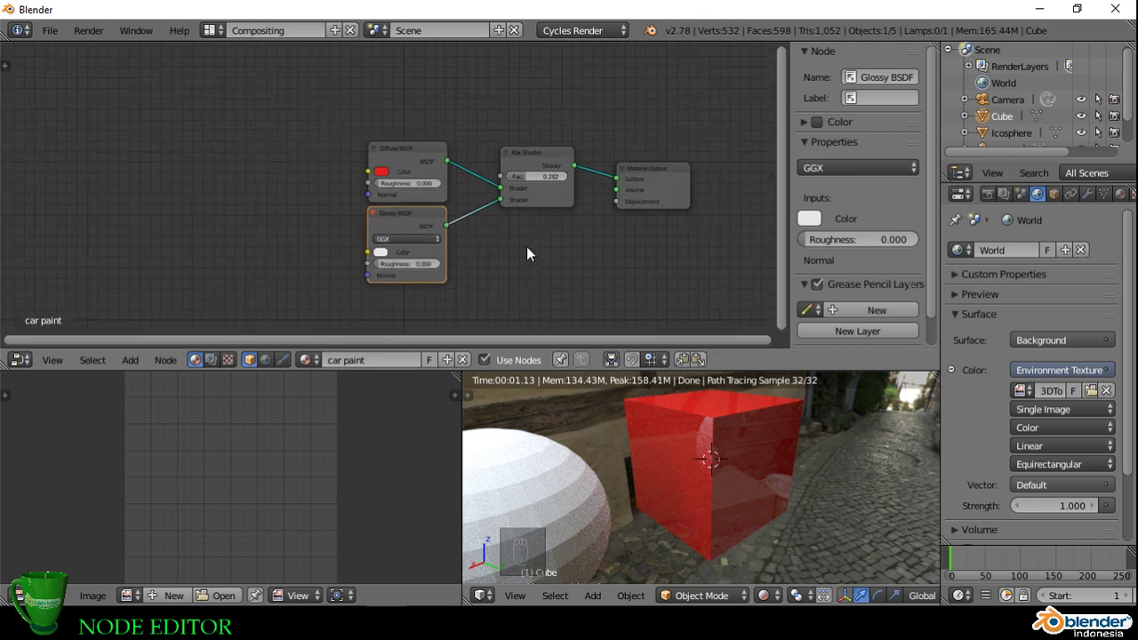
scroll(498, 252, "up", 1)
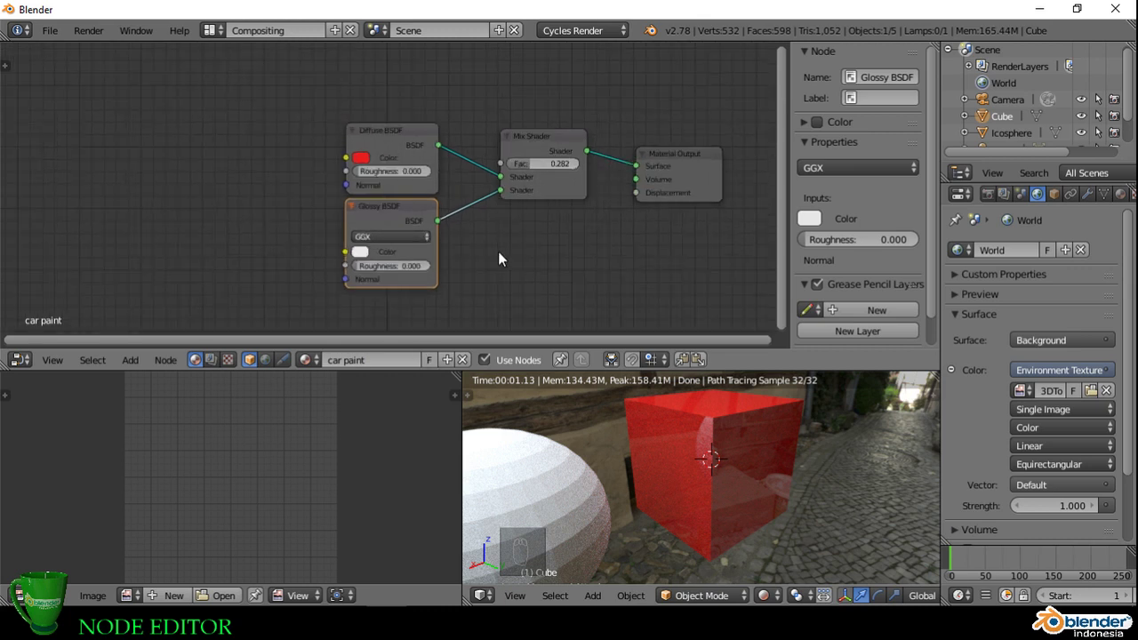
Step: Select the sphere and delete the Diffuse BSDF node from its Glass material
scroll(675, 453, "down", 3)
right_click(645, 448)
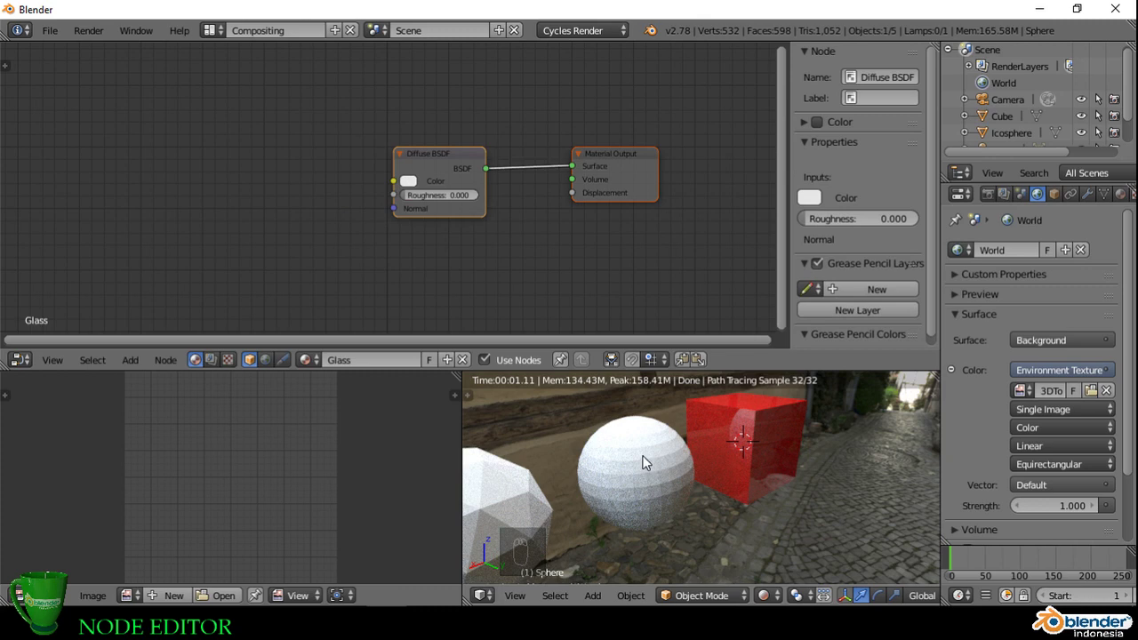
middle_click_drag(507, 237, 476, 233)
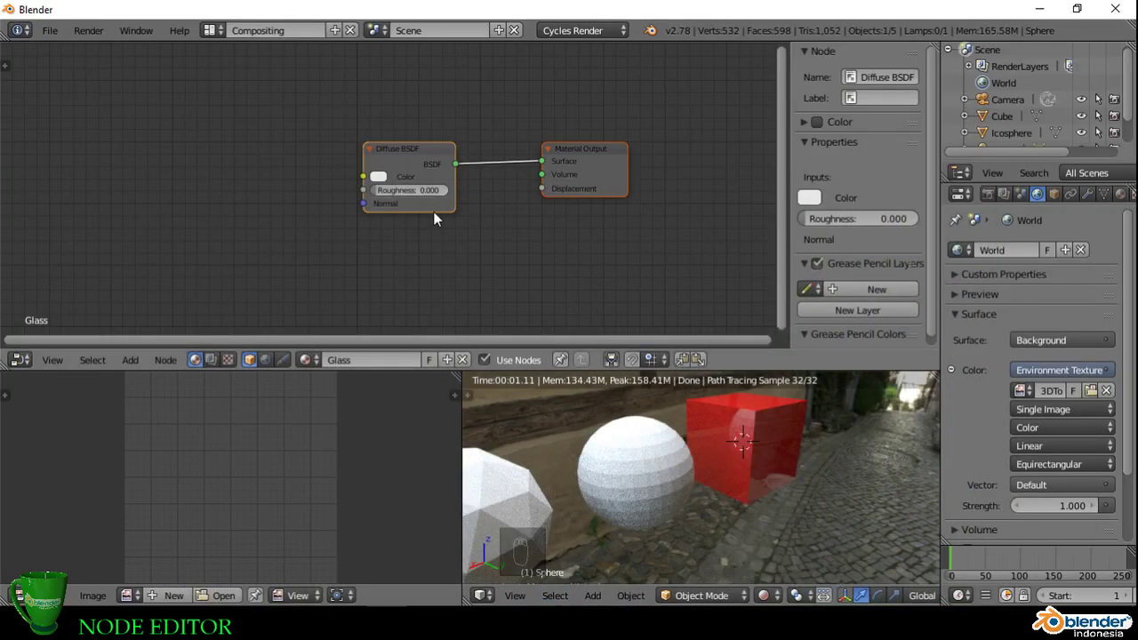
left_click_drag(407, 148, 375, 147)
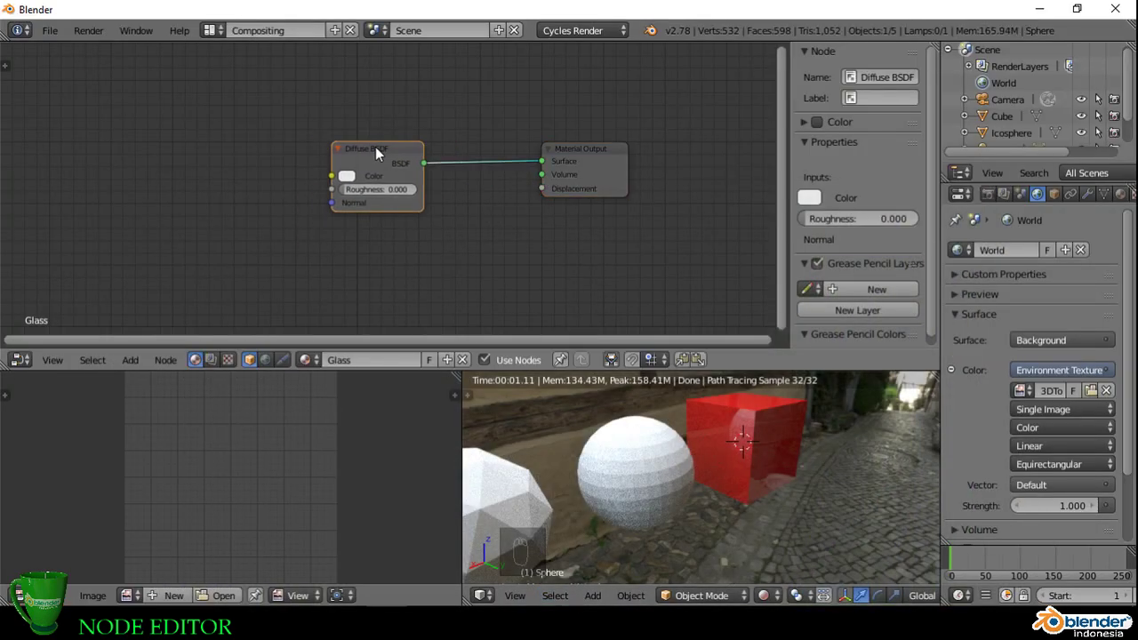
key("x")
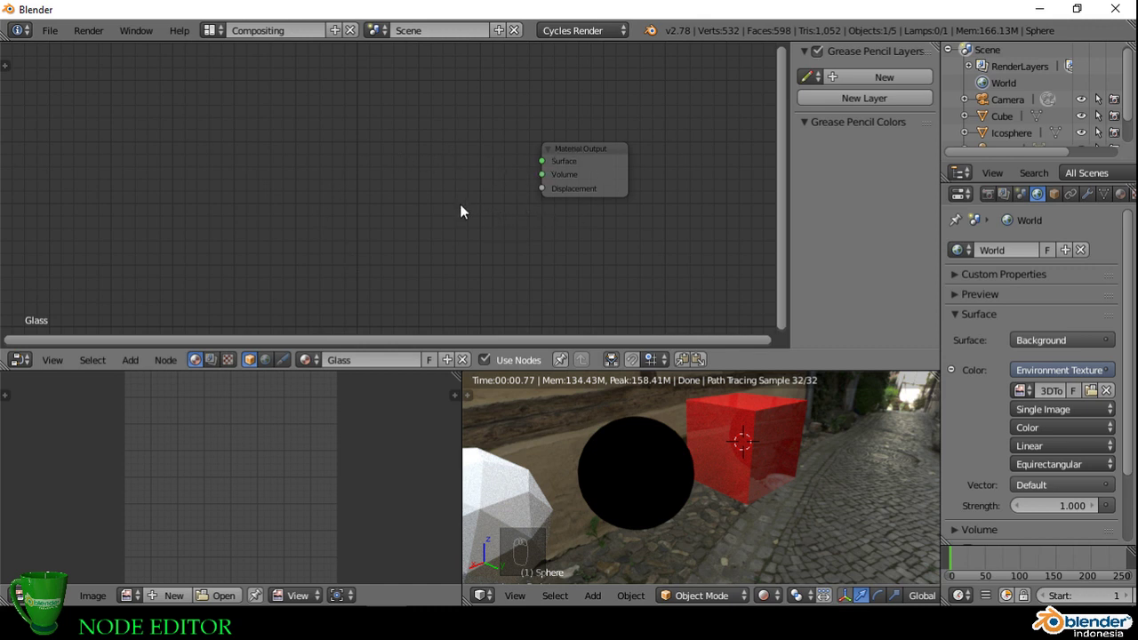
Step: Add a Glass BSDF node, connect it to the Material Output's Surface, and inspect the glass sphere from another side
key("shift+a")
mouse_move(460, 206)
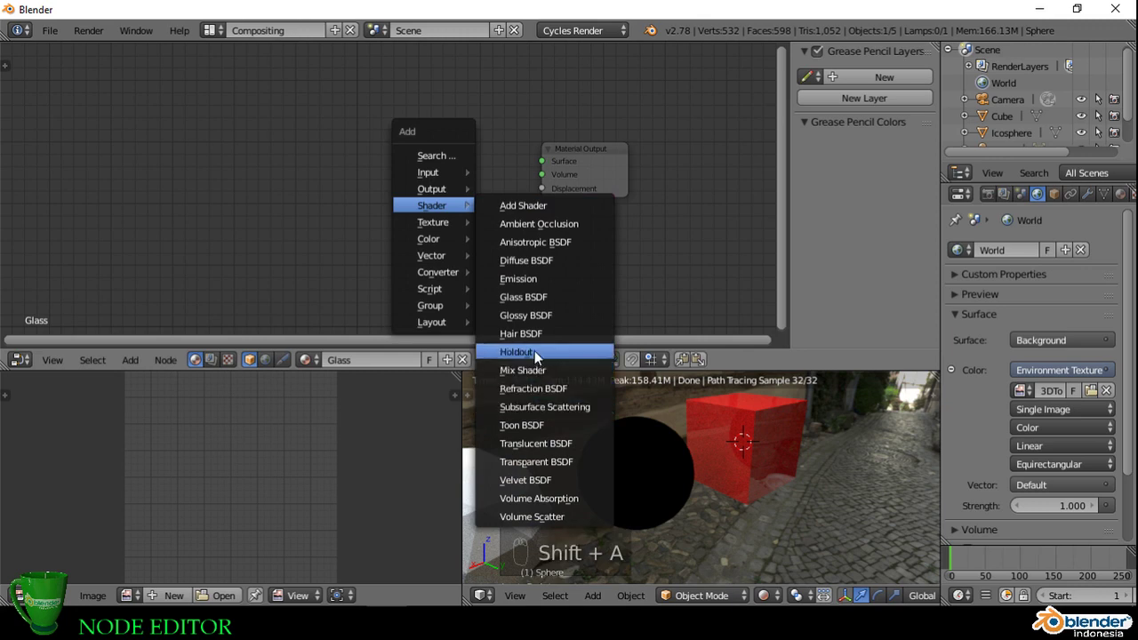
left_click(546, 299)
left_click(391, 136)
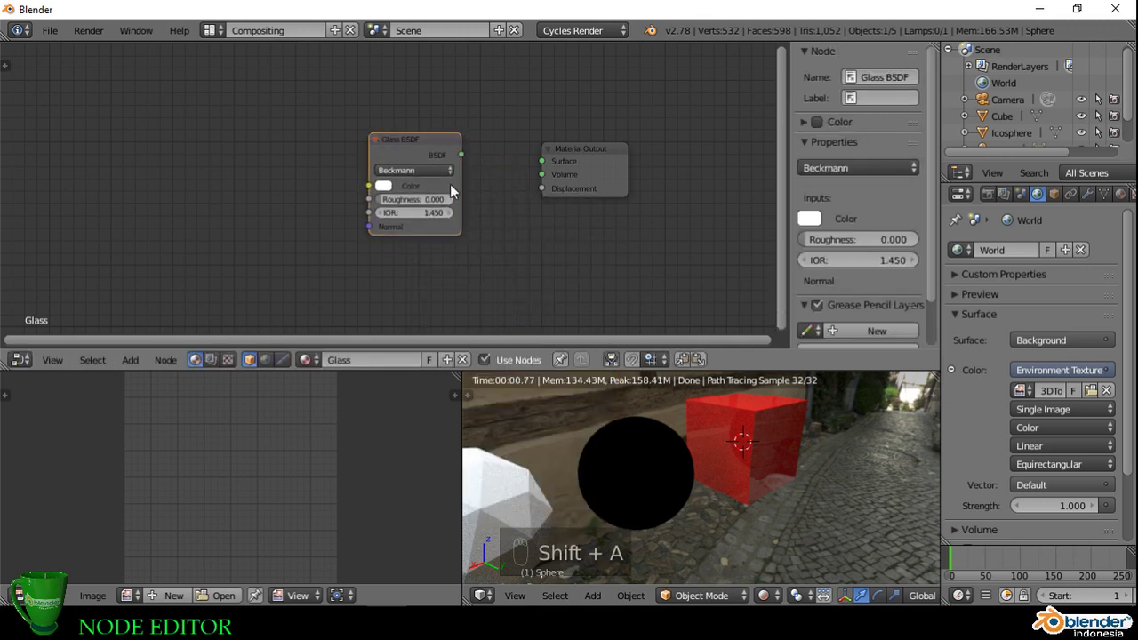
scroll(462, 180, "up", 2)
left_click_drag(459, 142, 577, 151)
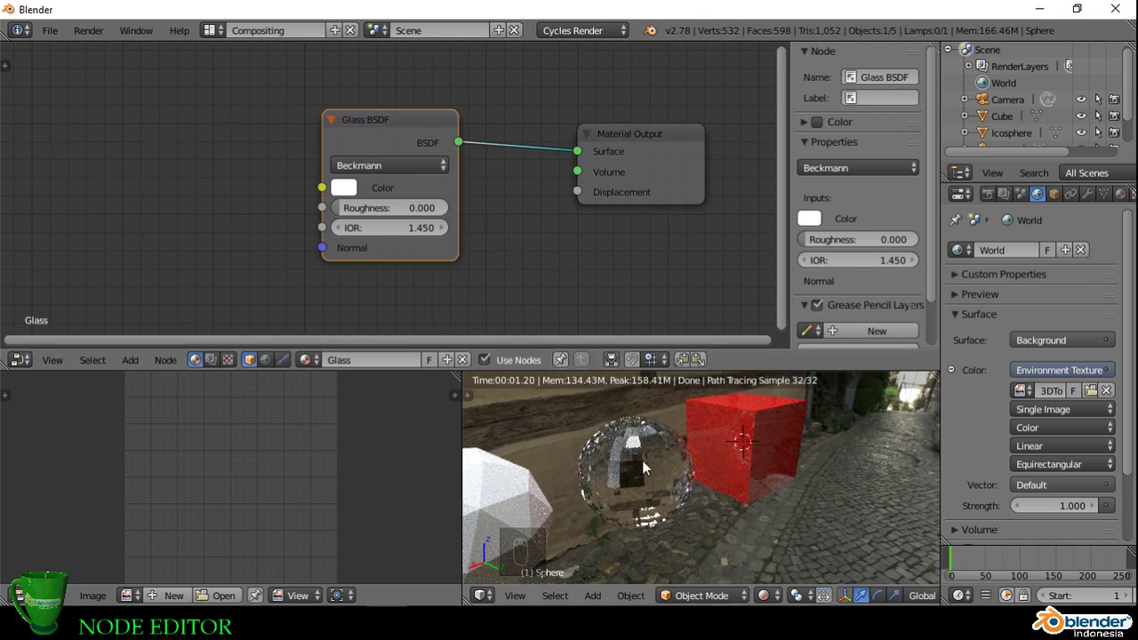
middle_click_drag(625, 493, 846, 513)
middle_click_drag(680, 502, 683, 491)
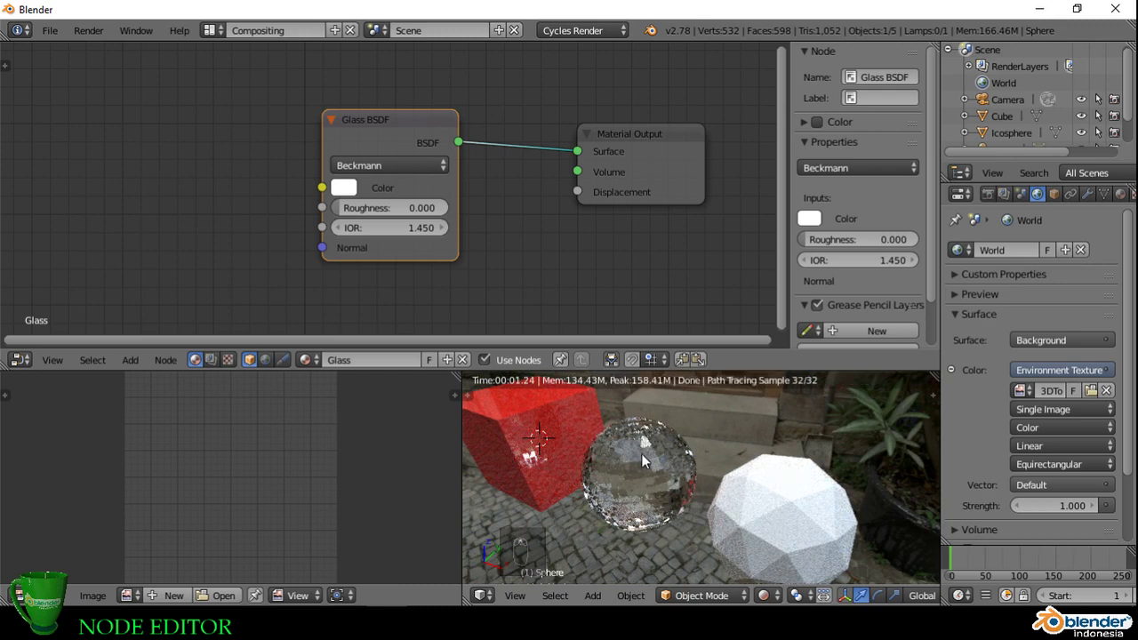
Step: Apply smooth shading to the glass sphere
key("n")
key("n")
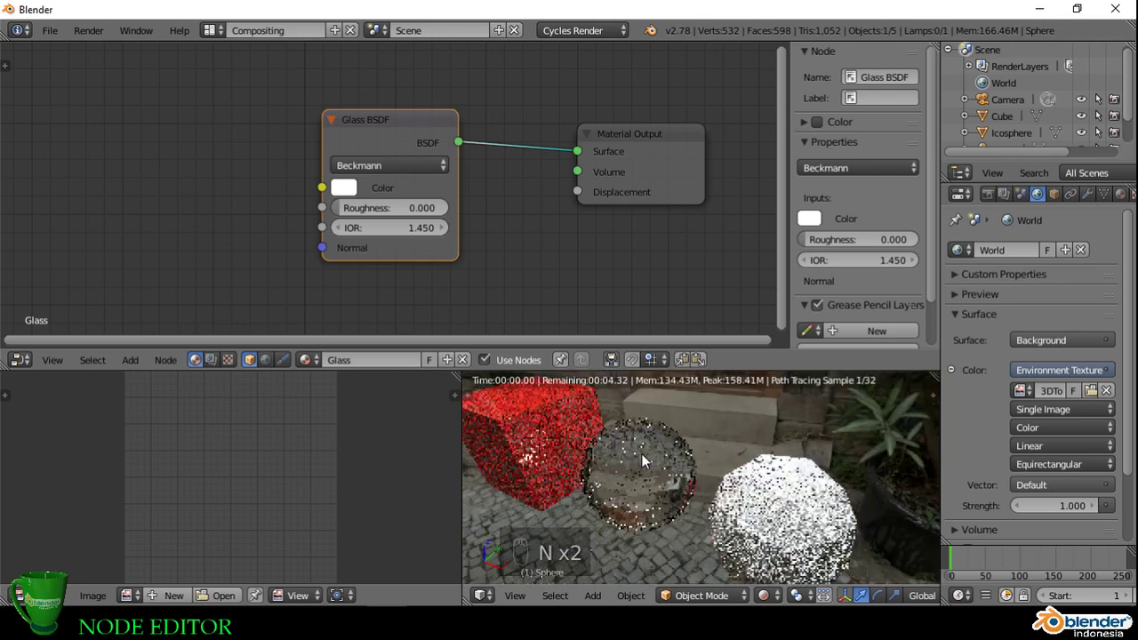
key("t")
scroll(528, 427, "down", 6)
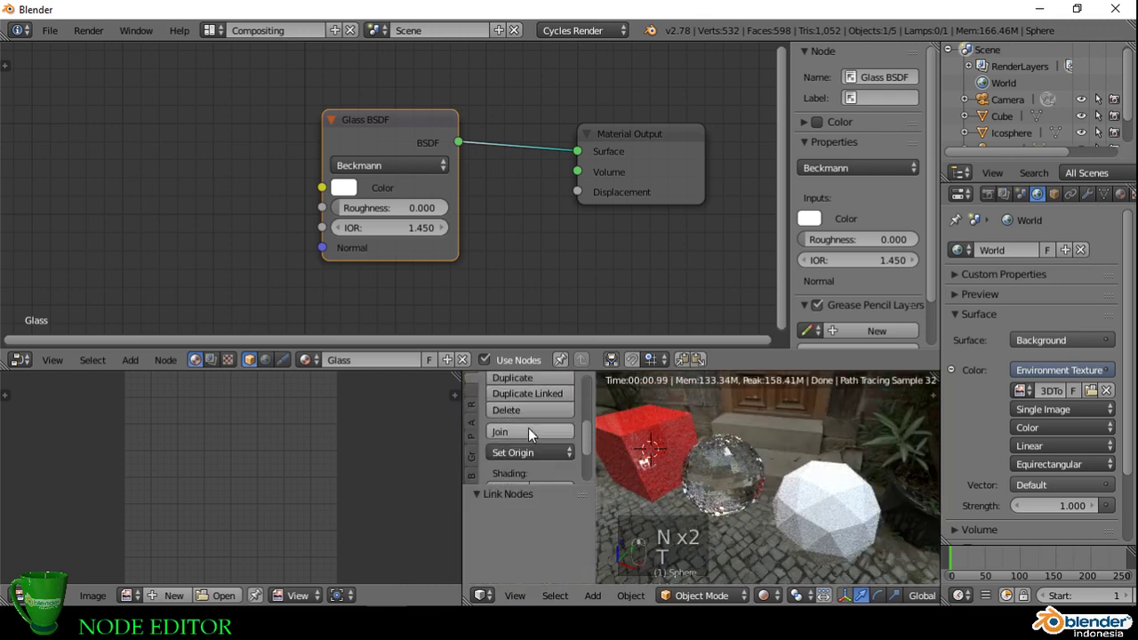
left_click(516, 415)
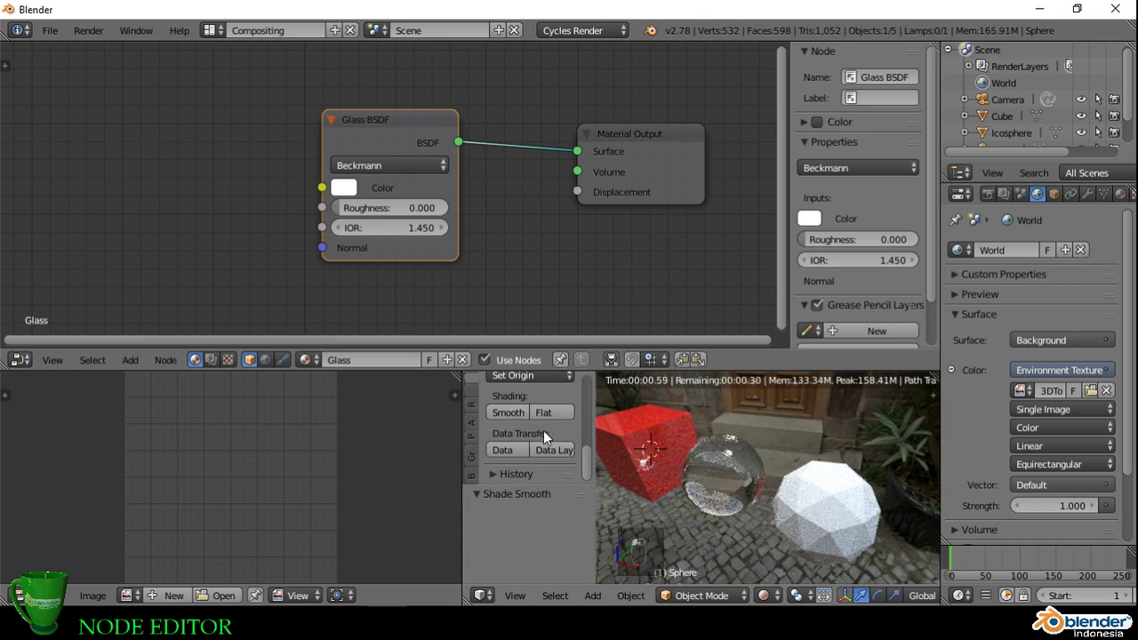
key("t")
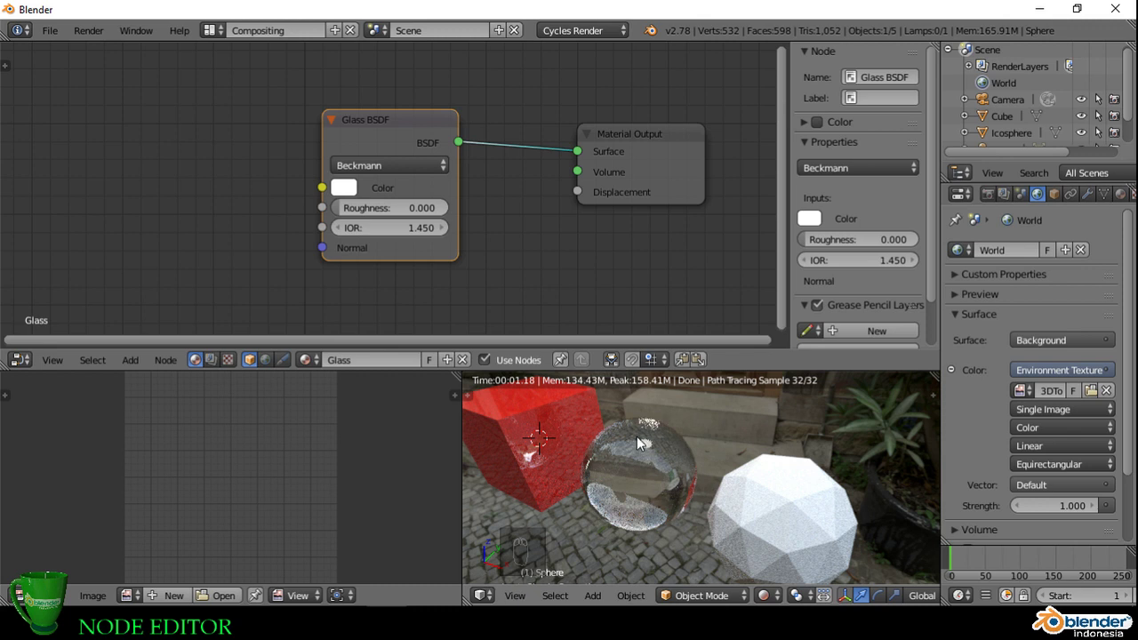
Step: Move the Glass BSDF node farther away from the Material Output node
scroll(504, 192, "down", 2)
scroll(504, 192, "down", 2)
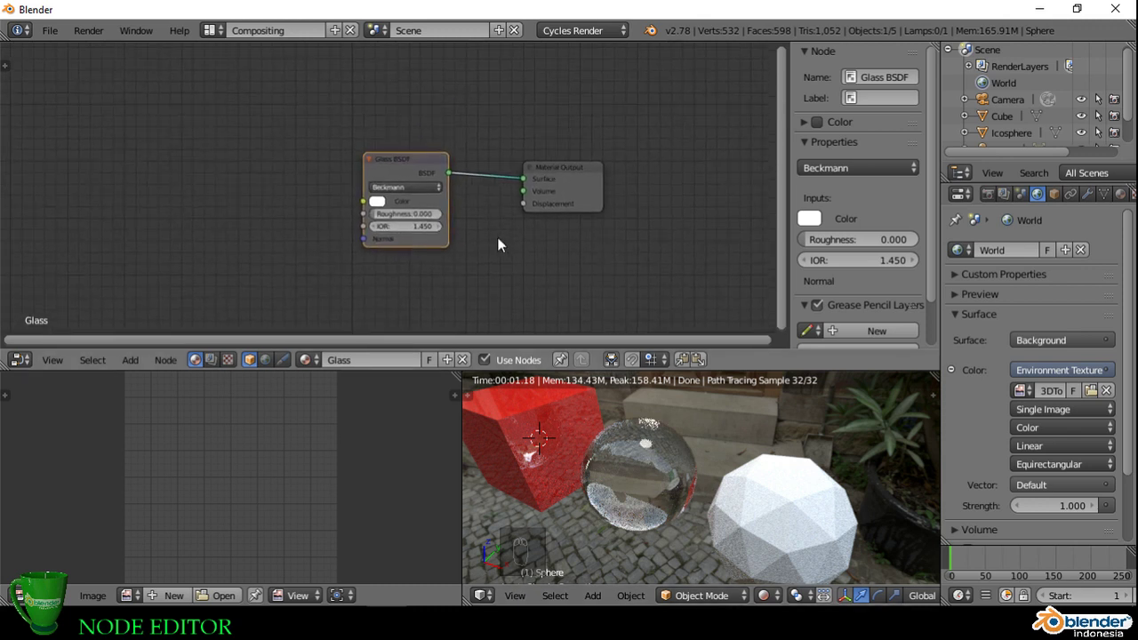
left_click_drag(430, 171, 391, 166)
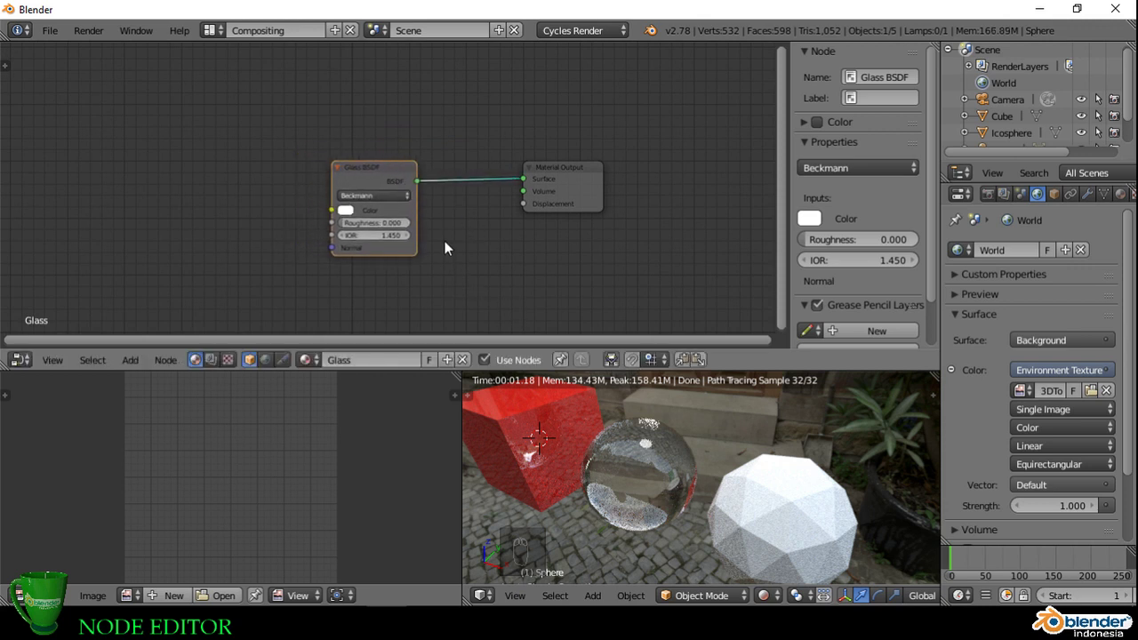
scroll(464, 211, "down", 1)
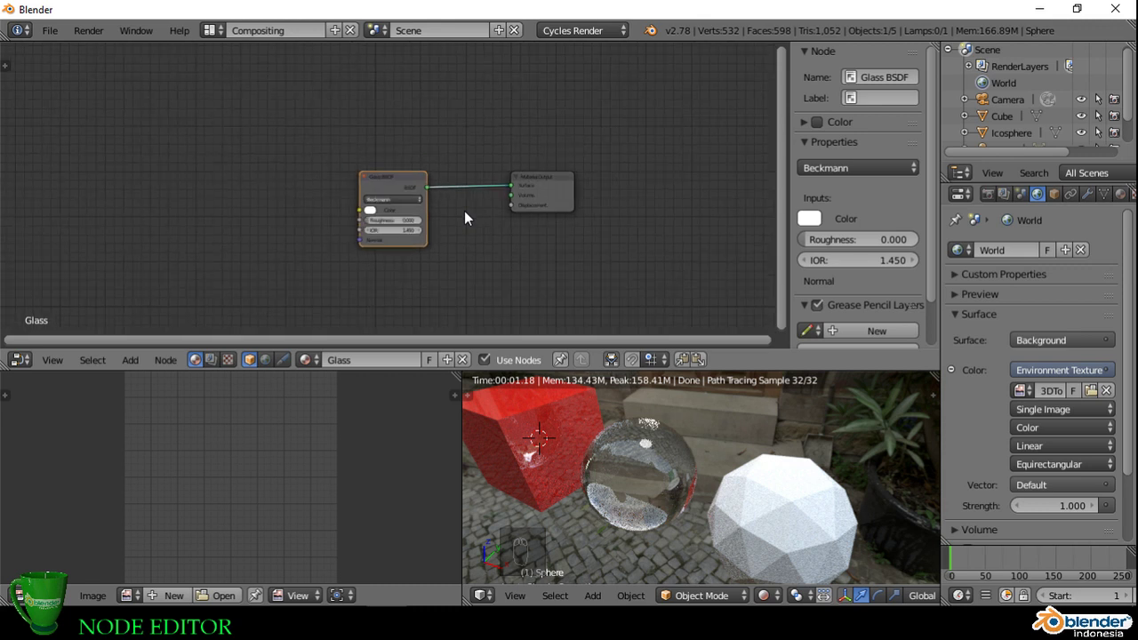
scroll(464, 213, "up", 2)
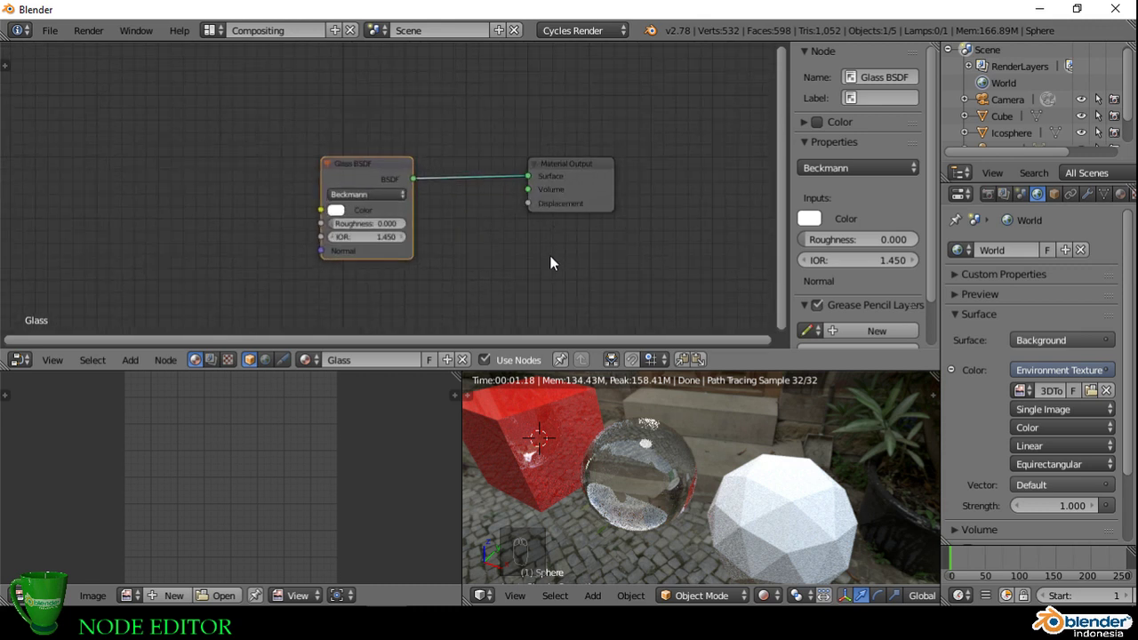
Step: Select the icosphere and make room in its Stone node tree ahead of the Diffuse BSDF's Color input
right_click(784, 469)
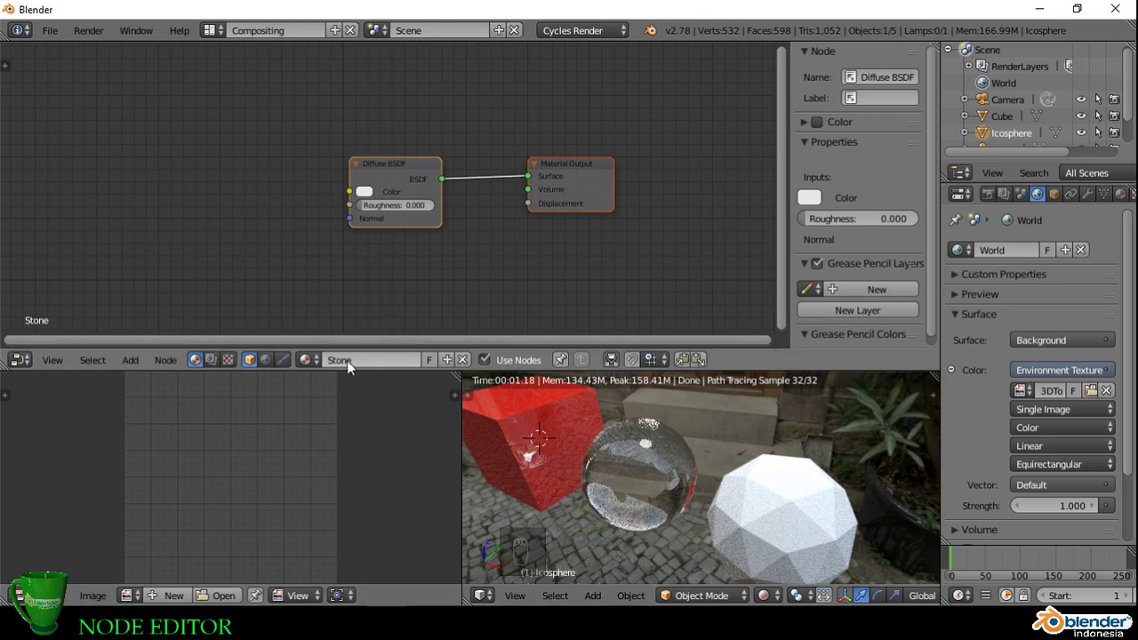
scroll(464, 254, "down", 2)
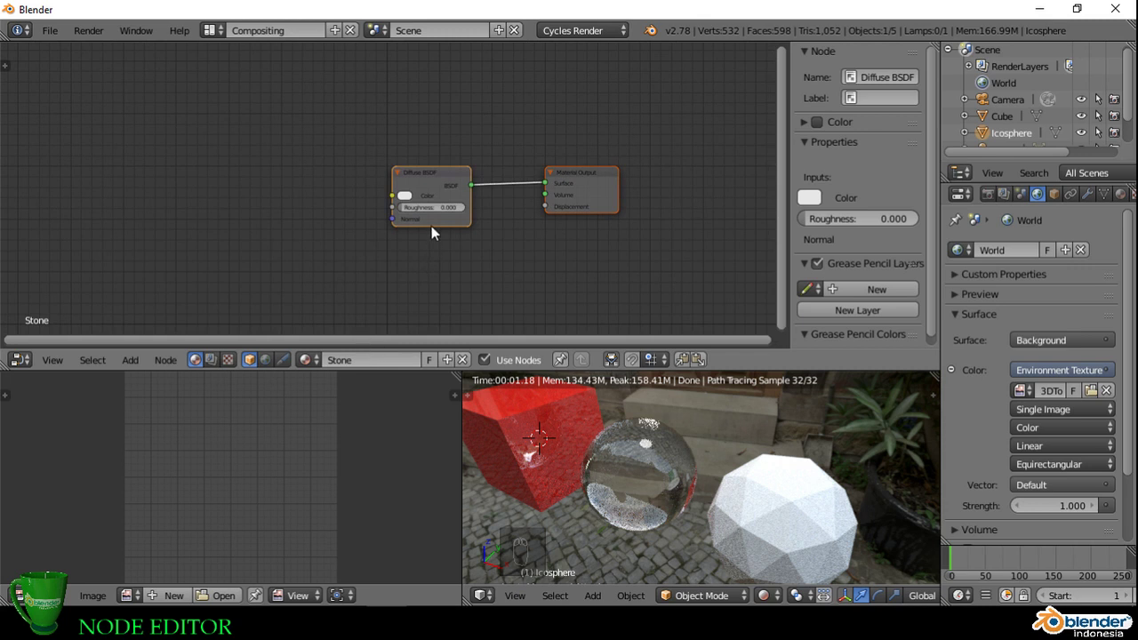
mouse_move(435, 179)
left_mouse_down()
mouse_move(437, 161)
mouse_move(435, 178)
left_mouse_up()
middle_click_drag(424, 272, 482, 311)
scroll(368, 257, "up", 2)
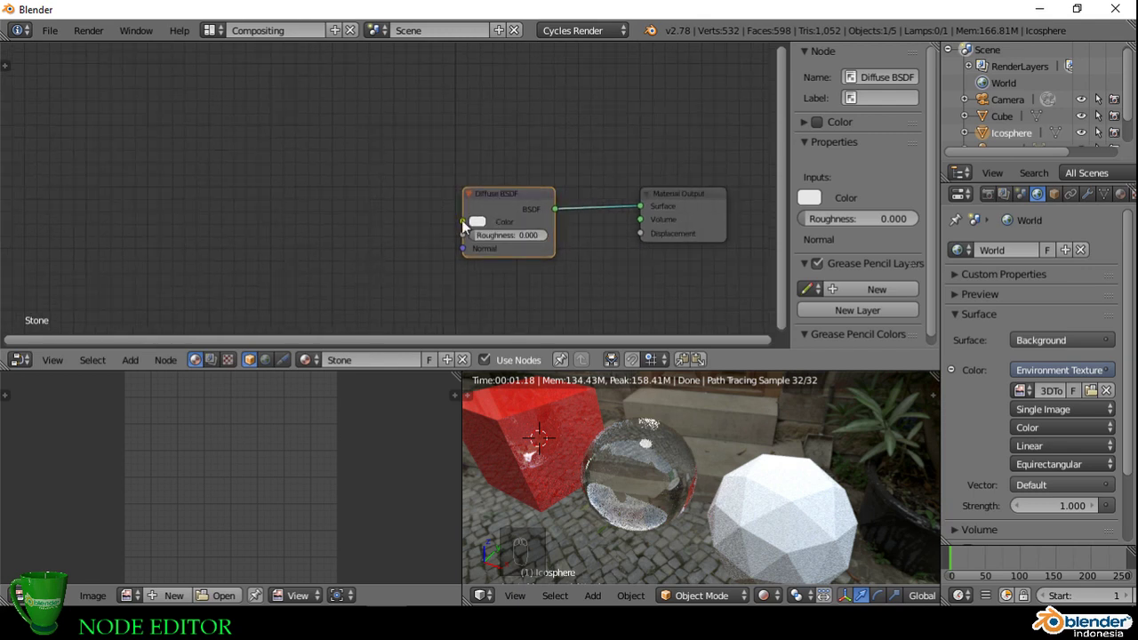
left_click_drag(462, 220, 377, 217)
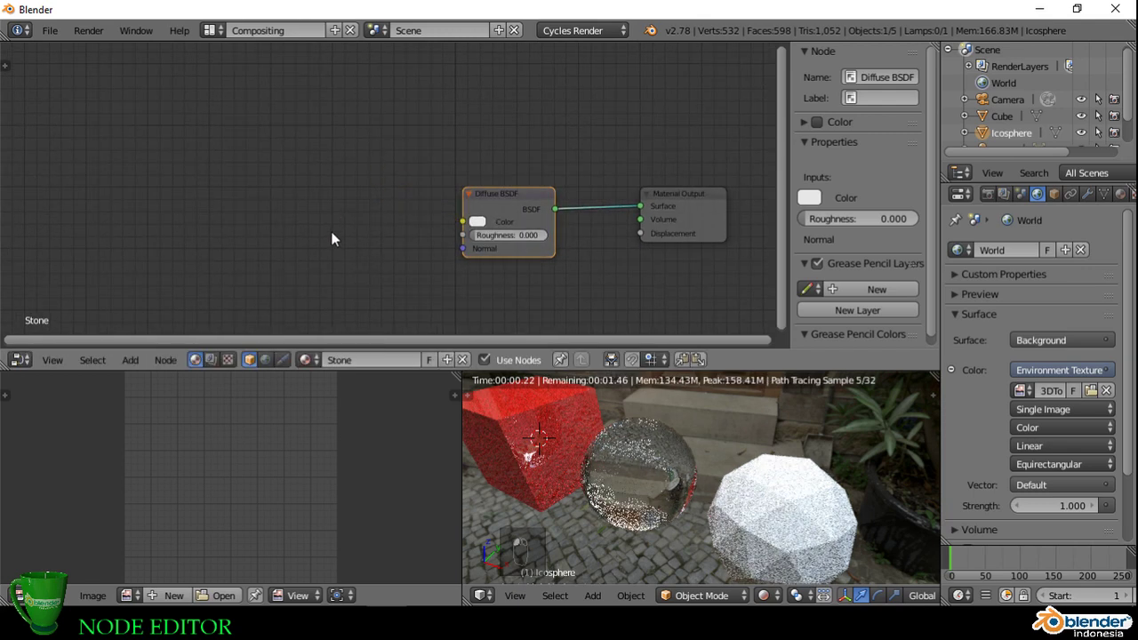
scroll(331, 239, "down", 2)
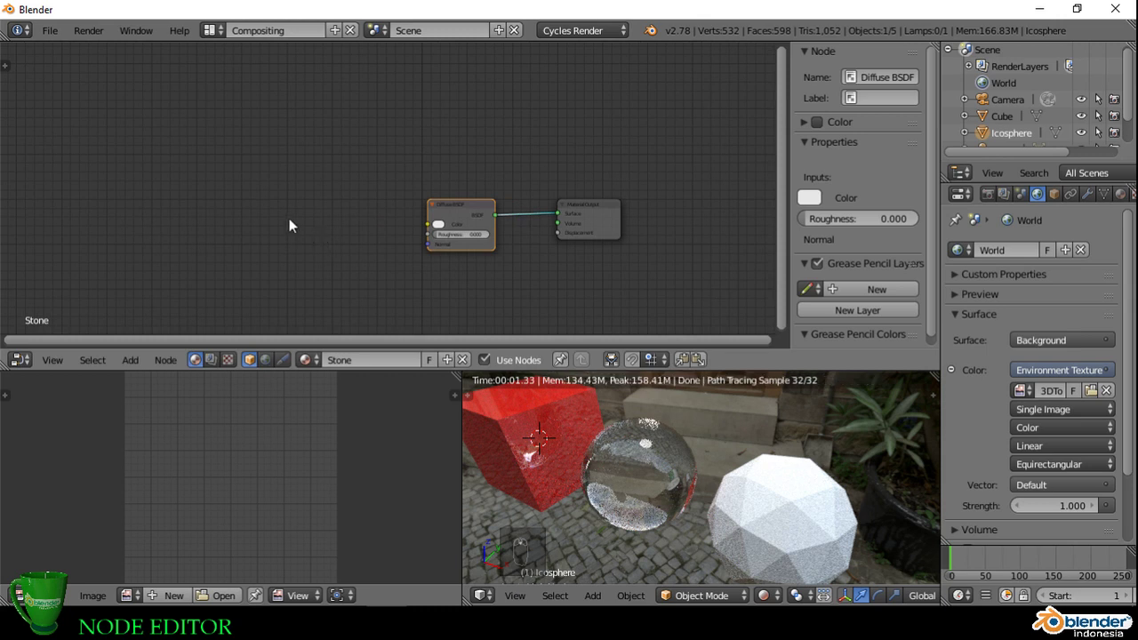
Step: Add an Image Texture node to the Stone material and connect its Color output to the Diffuse BSDF's Color input
key("shift+a")
mouse_move(293, 224)
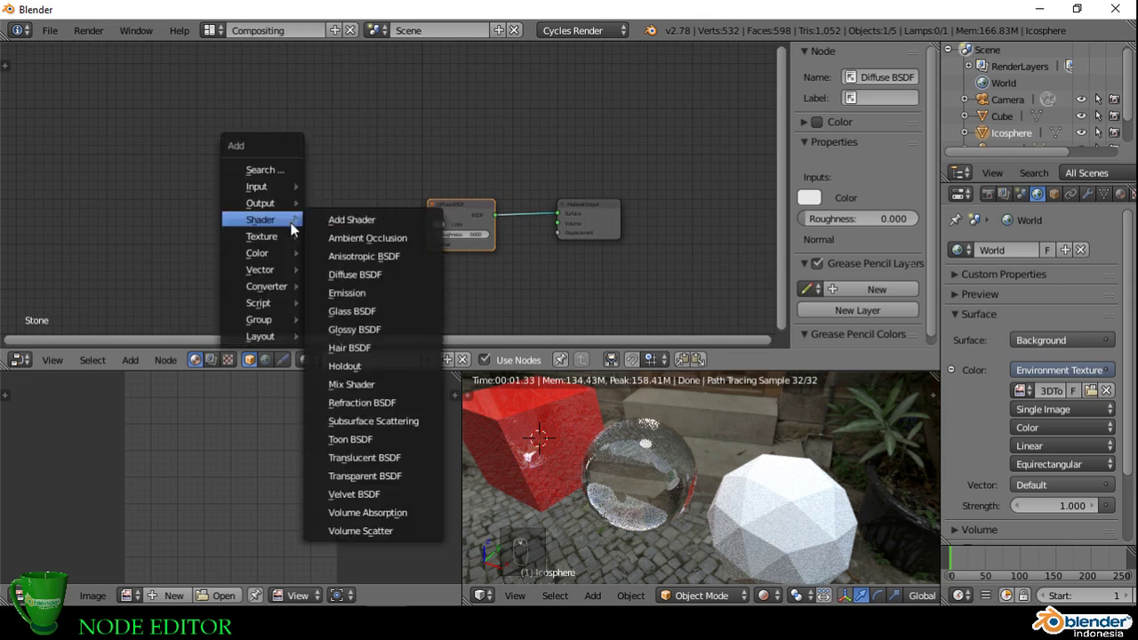
mouse_move(270, 243)
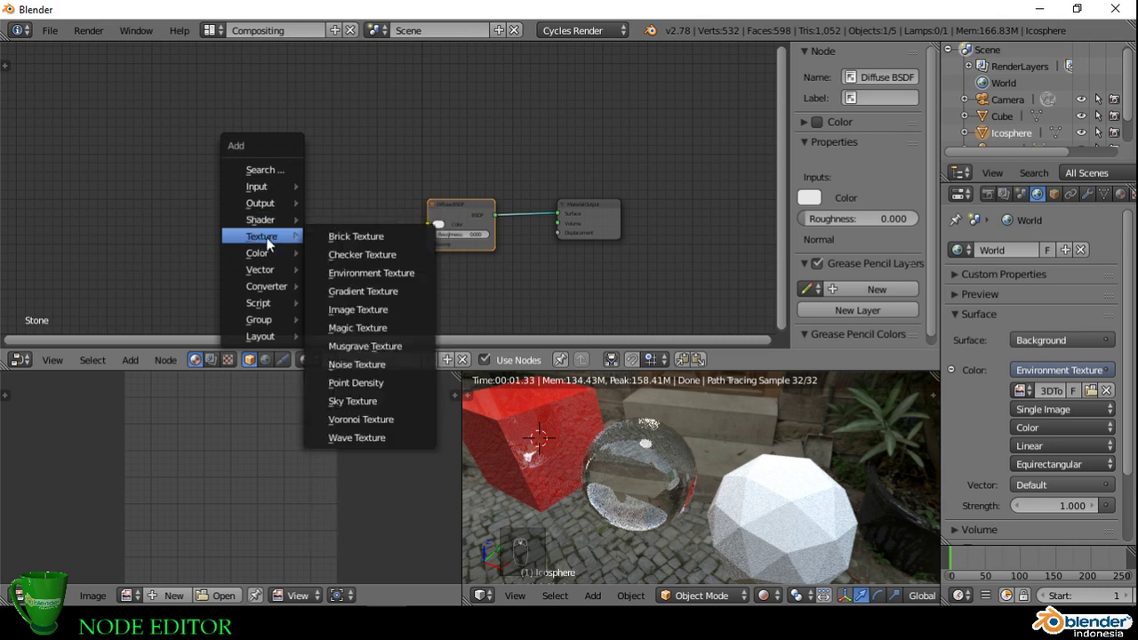
left_click(362, 312)
left_click(273, 176)
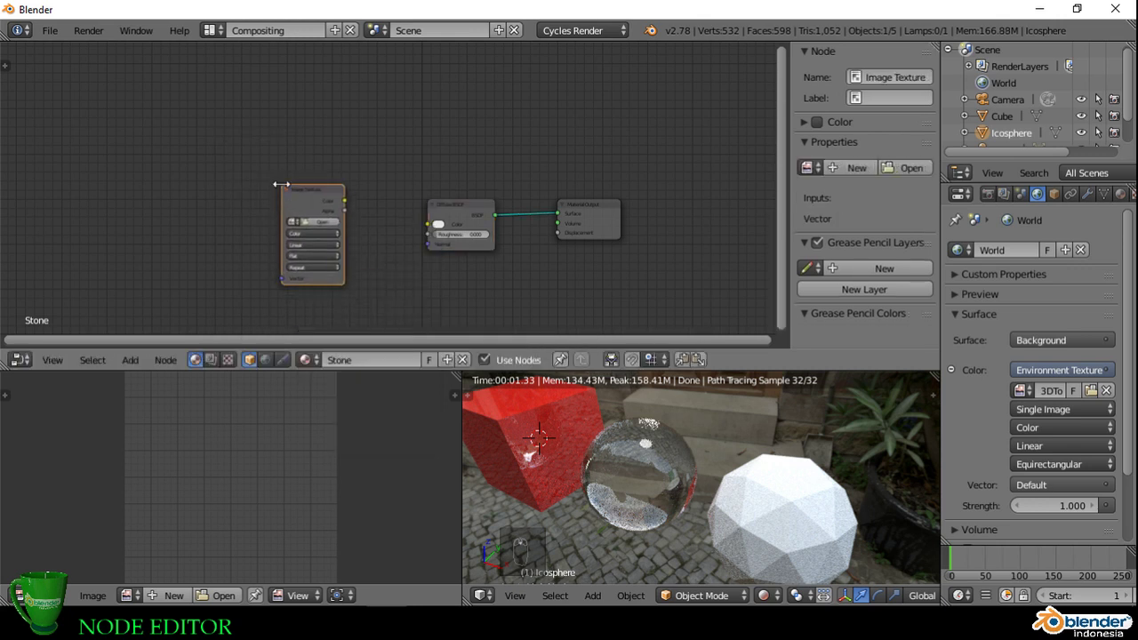
scroll(374, 215, "up", 2)
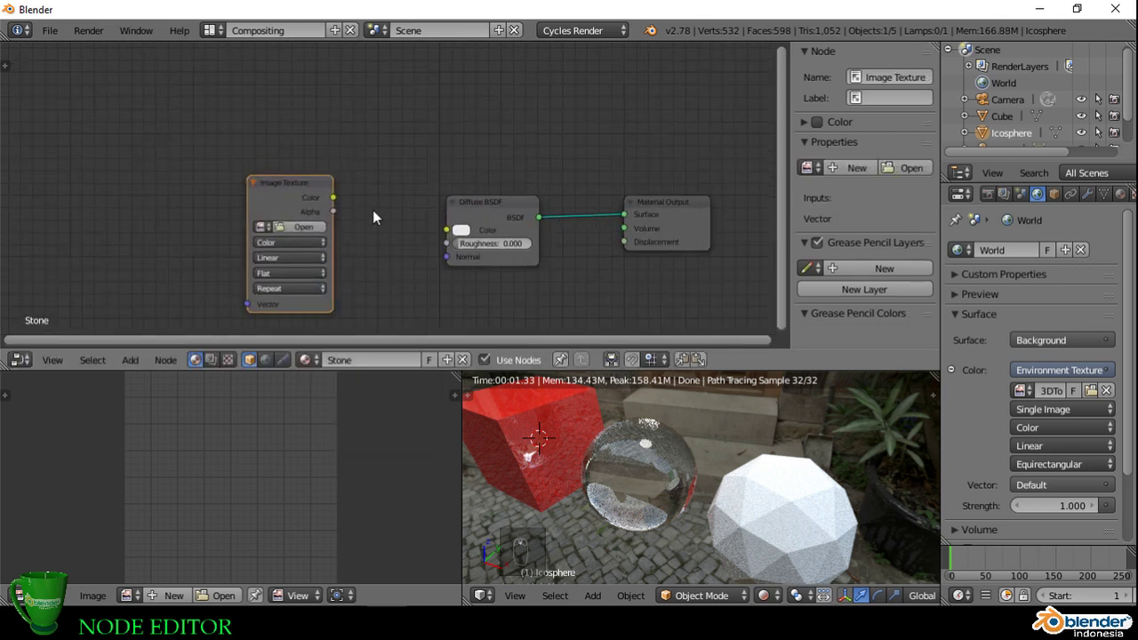
left_click_drag(334, 200, 445, 234)
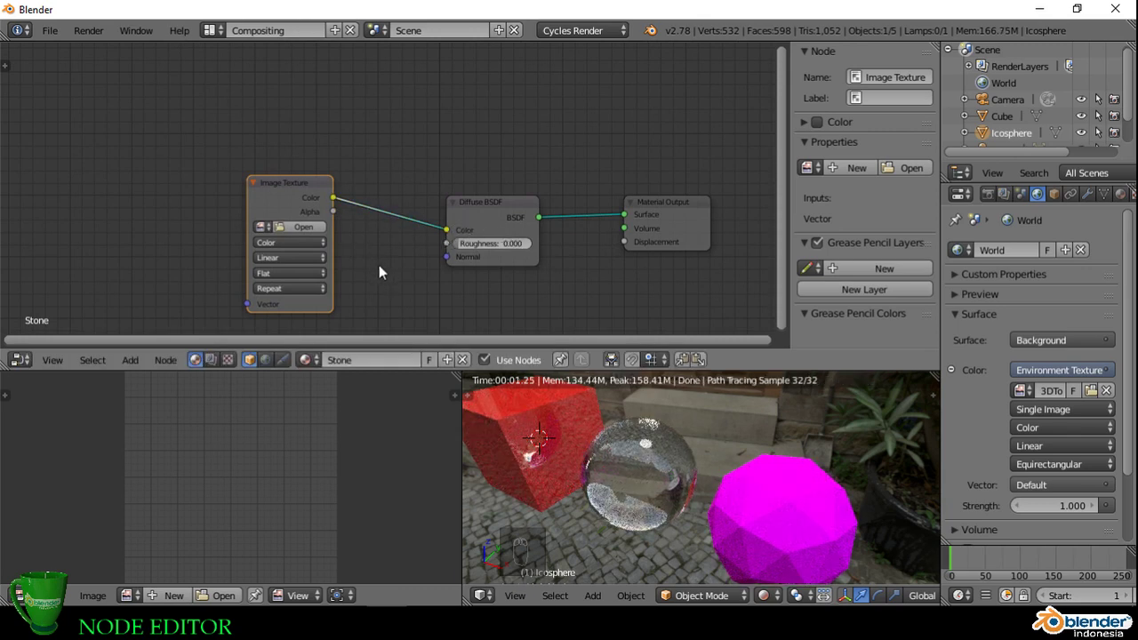
scroll(702, 480, "down", 4)
scroll(750, 516, "up", 4)
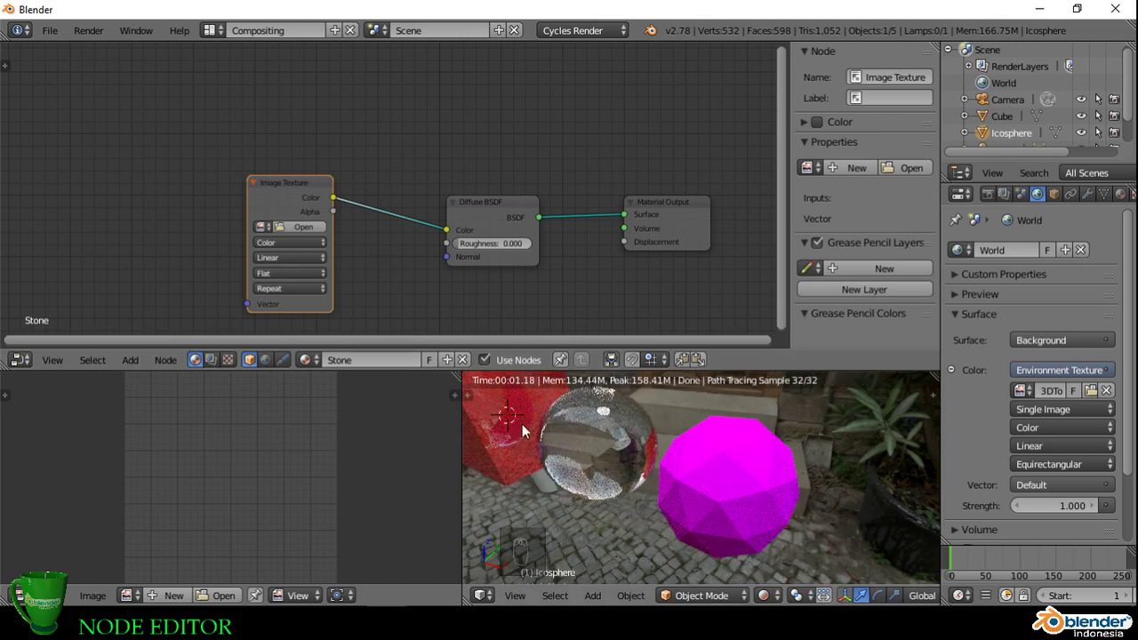
Step: Load TexturesCom_RockSharp0007_1_seamless_S.jpg from D:\Blender\3. TEKSTUR\ROCK AND MOSSY into the Image Texture node, using thumbnails to find it
left_click(296, 227)
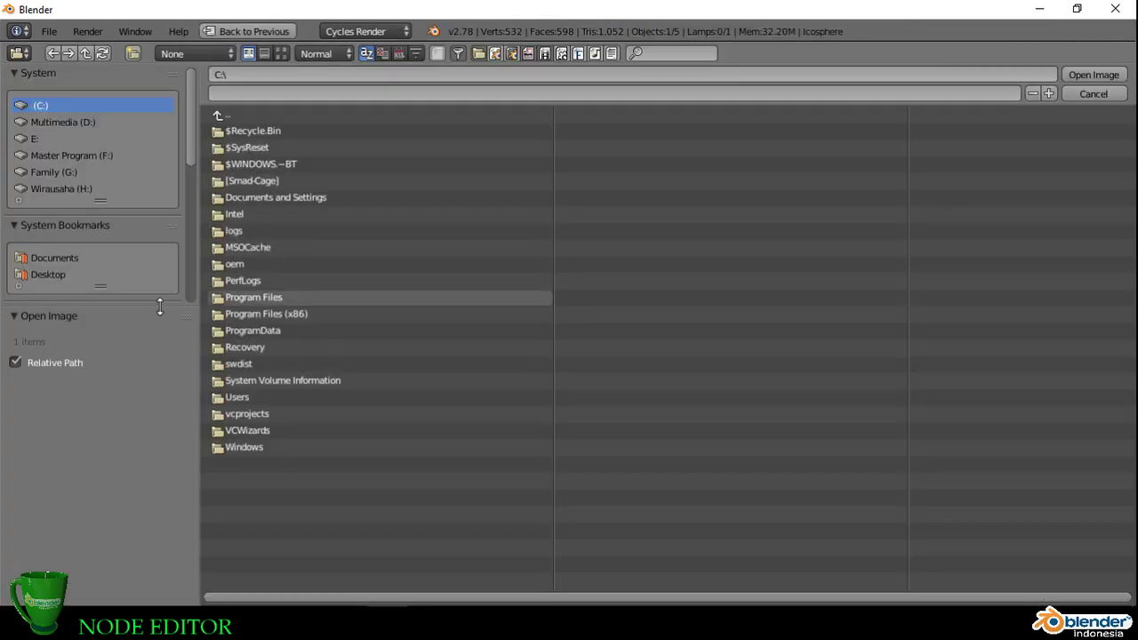
left_click_drag(164, 307, 158, 408)
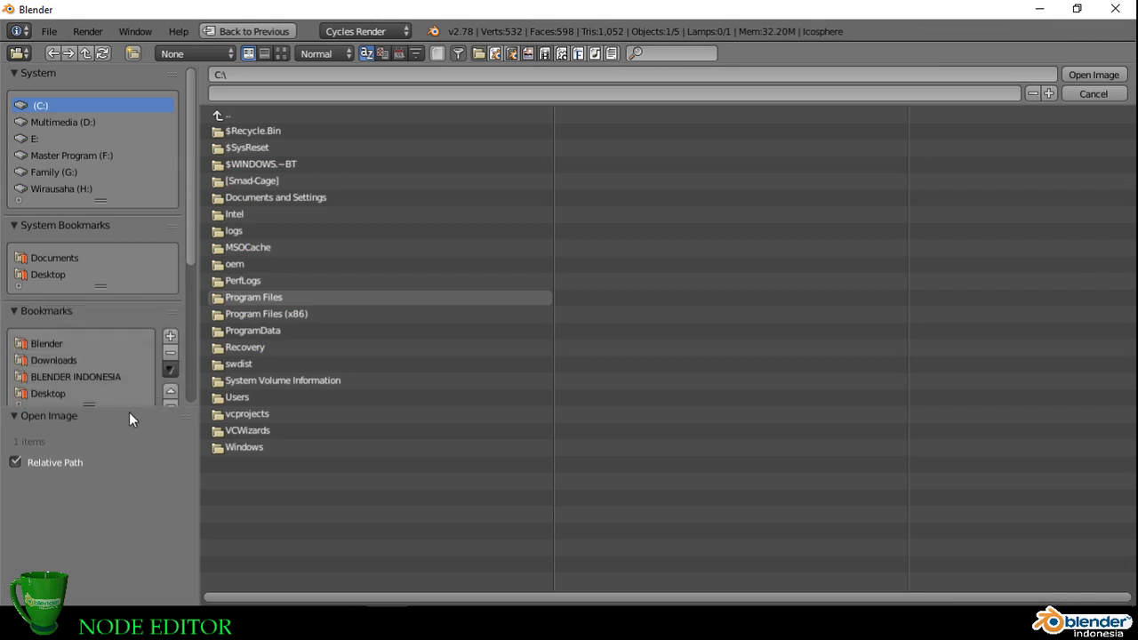
left_click(52, 343)
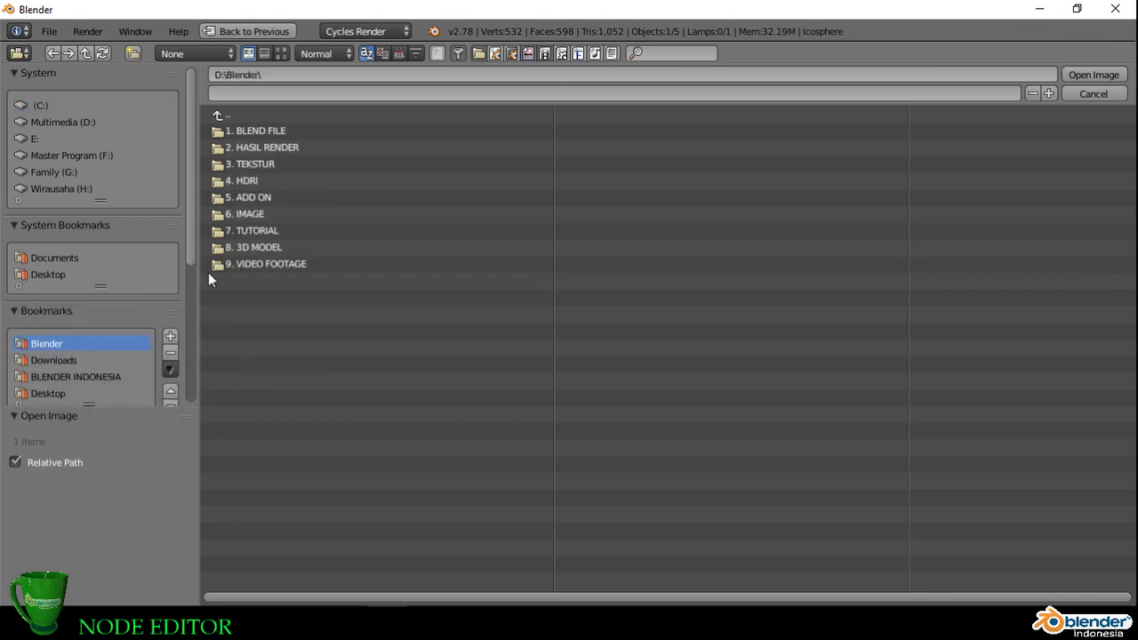
left_click(262, 169)
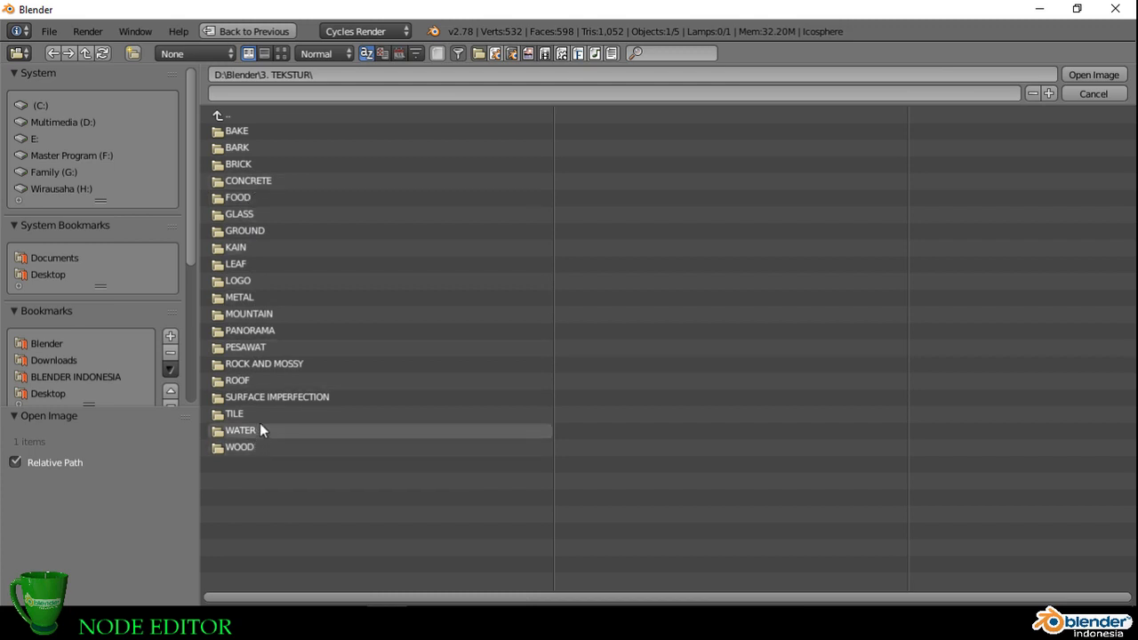
left_click(263, 364)
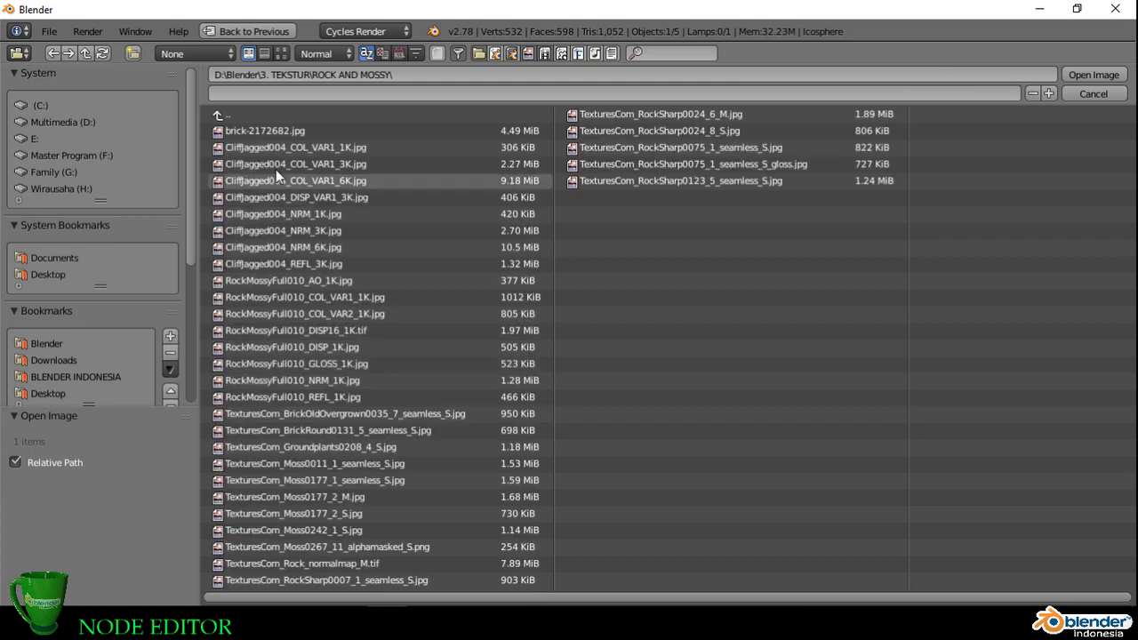
left_click(281, 54)
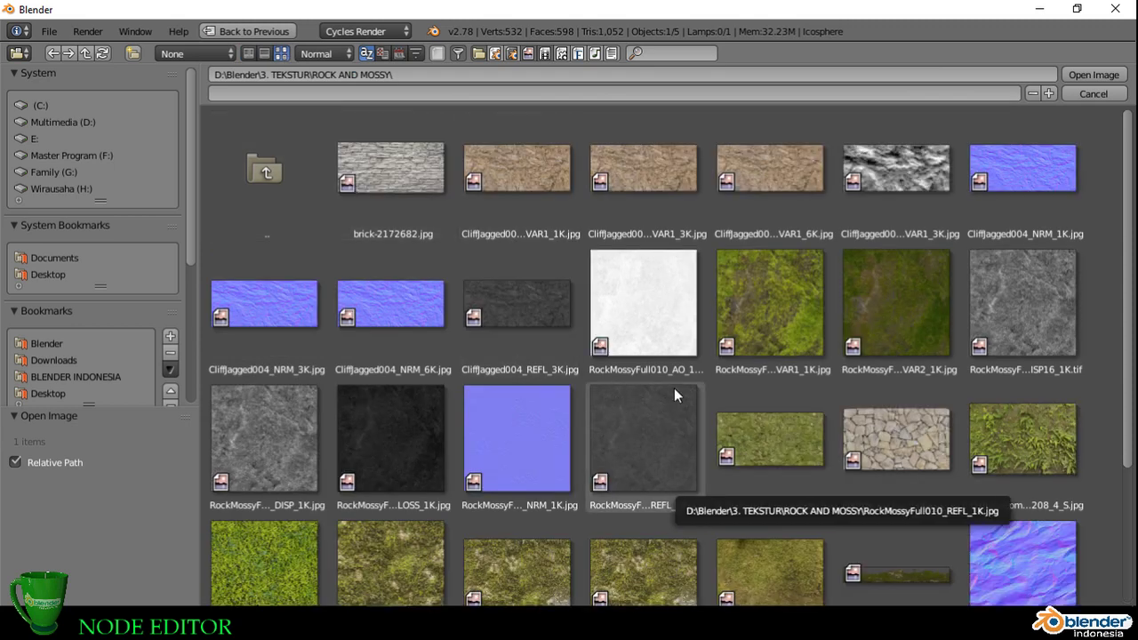
scroll(674, 387, "down", 4)
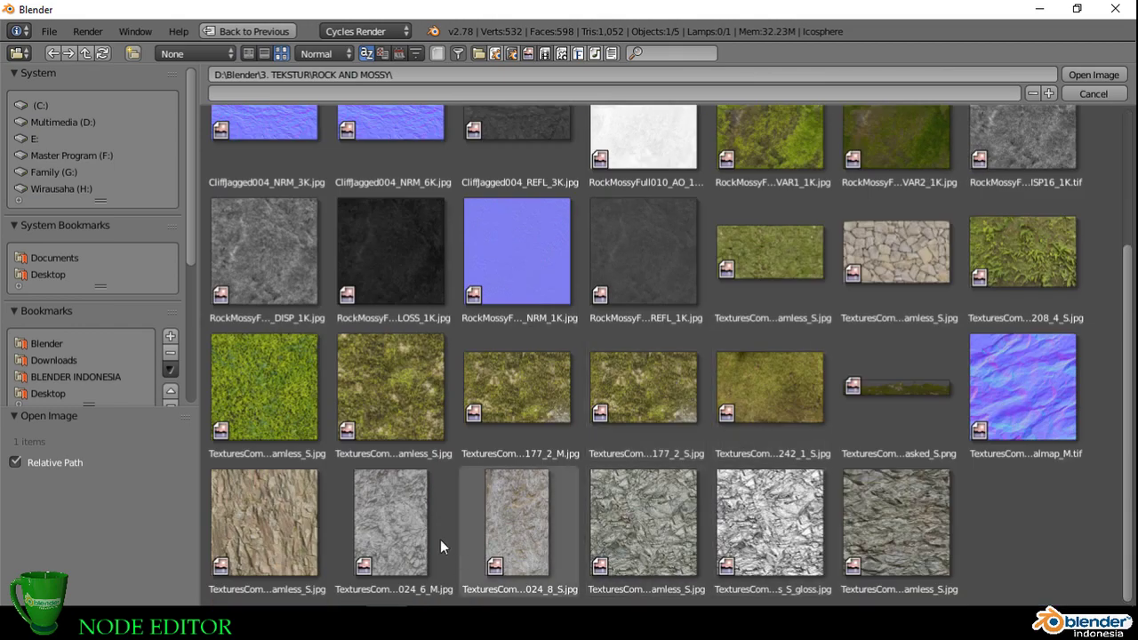
left_click(292, 507)
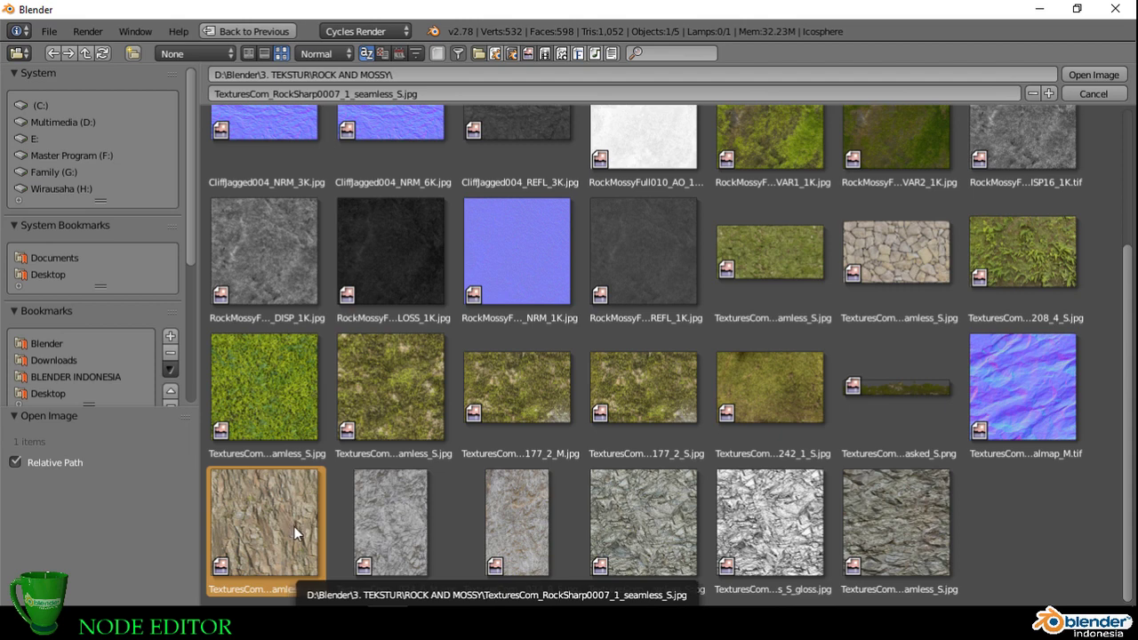
left_click(1077, 72)
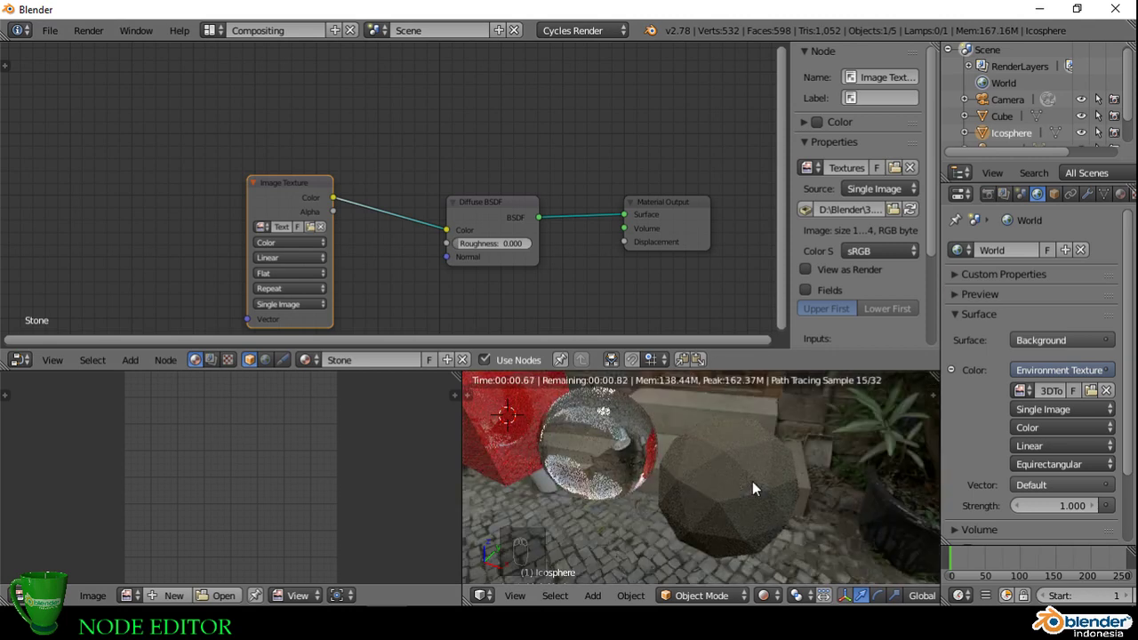
Step: Inspect the textured icosphere up close, switch the viewport from rendered to solid shading, and enter Edit Mode on the icosphere
scroll(751, 480, "up", 5)
scroll(749, 479, "down", 3)
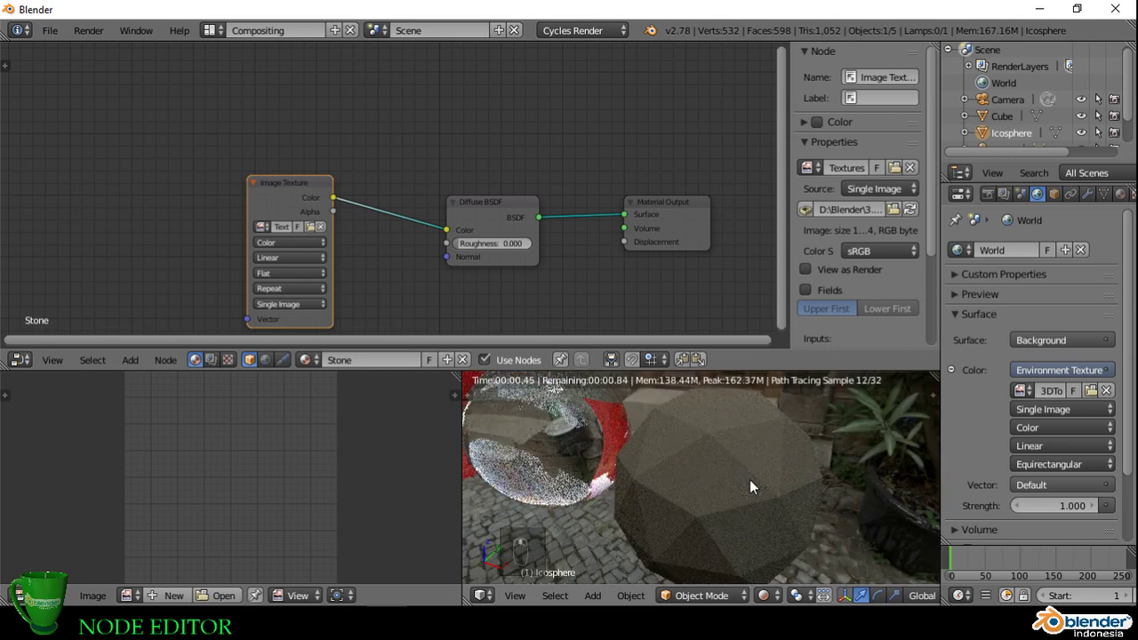
scroll(747, 485, "down", 3)
scroll(744, 494, "up", 1)
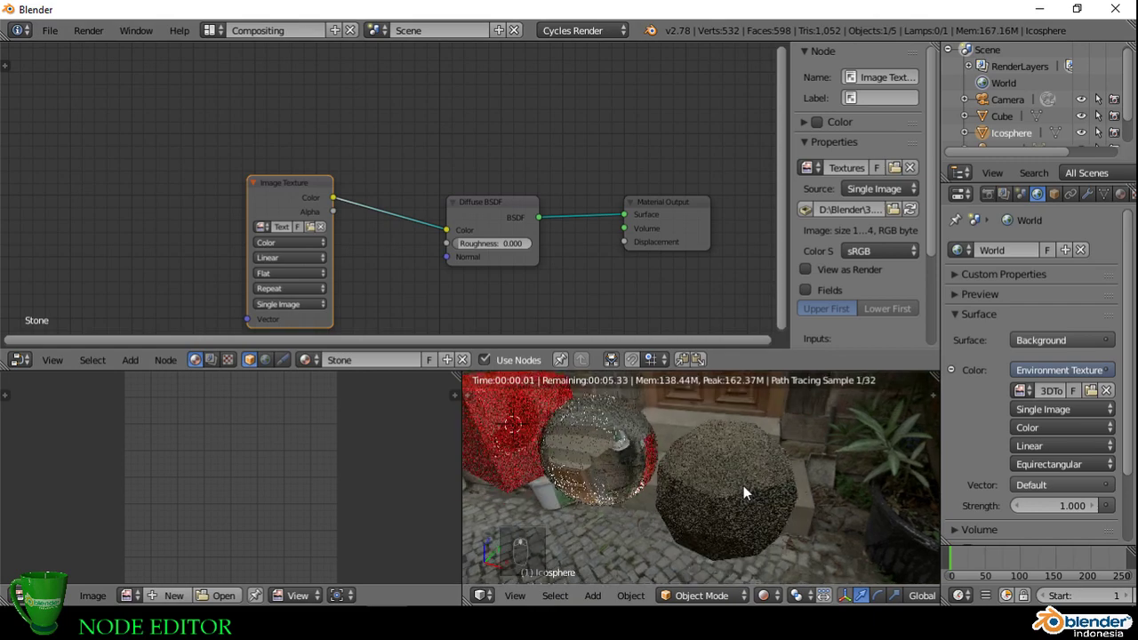
scroll(743, 485, "down", 1)
scroll(745, 465, "up", 2)
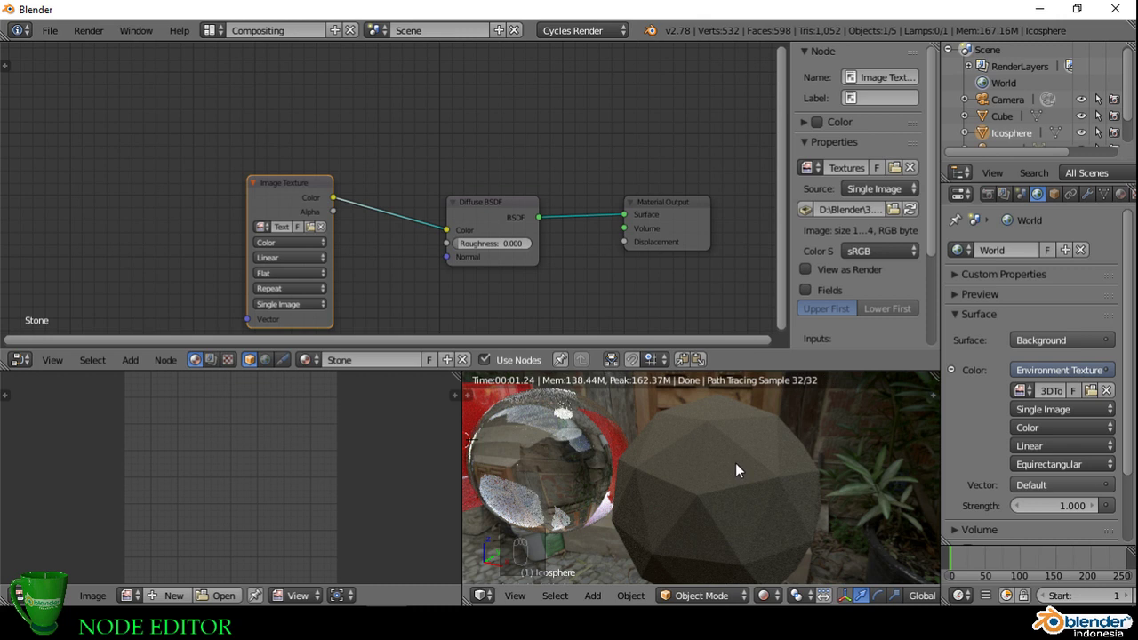
key("shift+z")
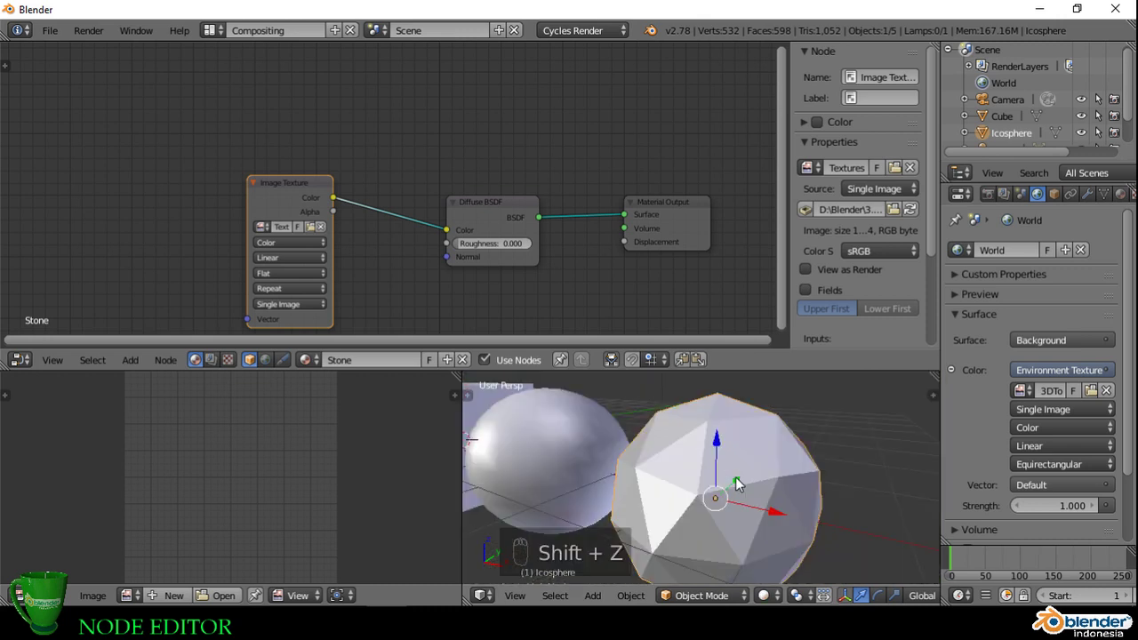
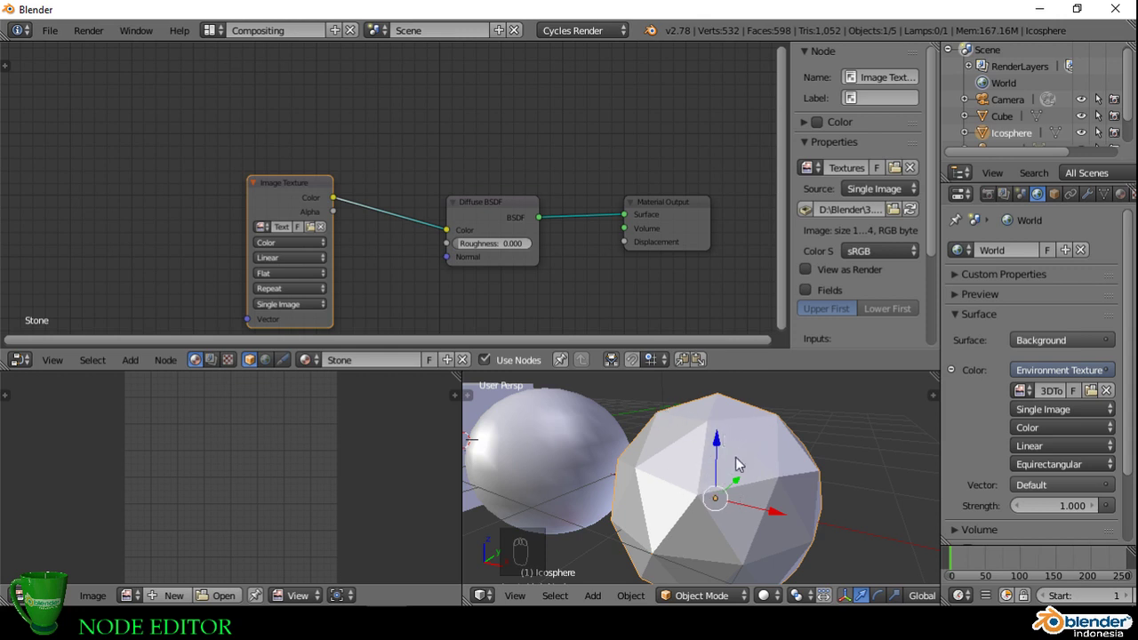
scroll(736, 466, "down", 3)
scroll(737, 470, "up", 3)
scroll(737, 469, "down", 3)
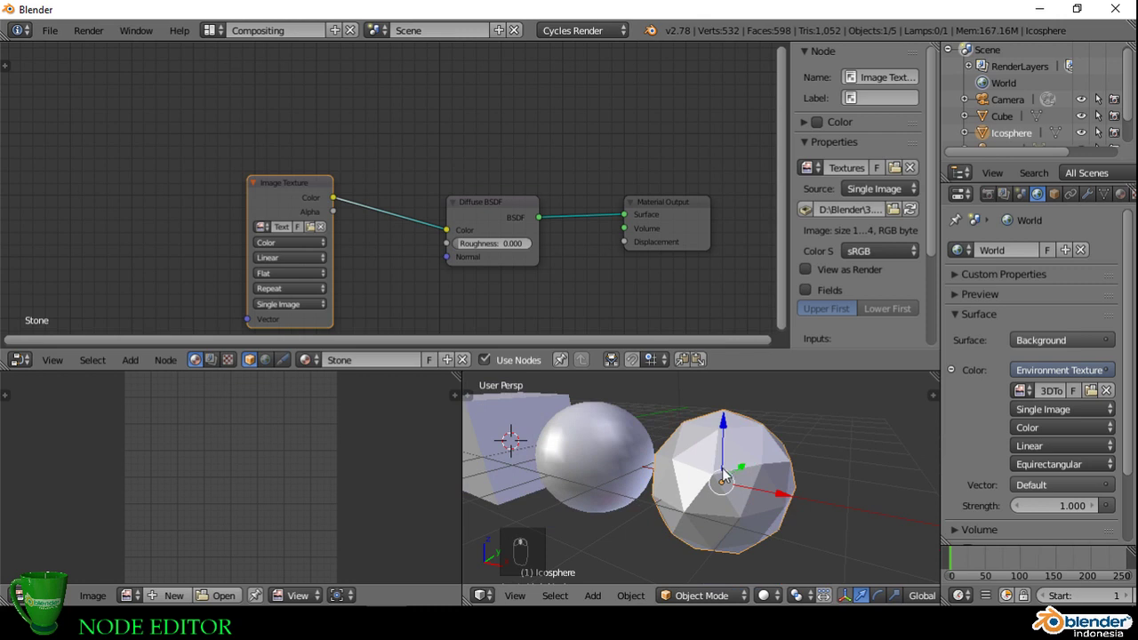
key("Tab")
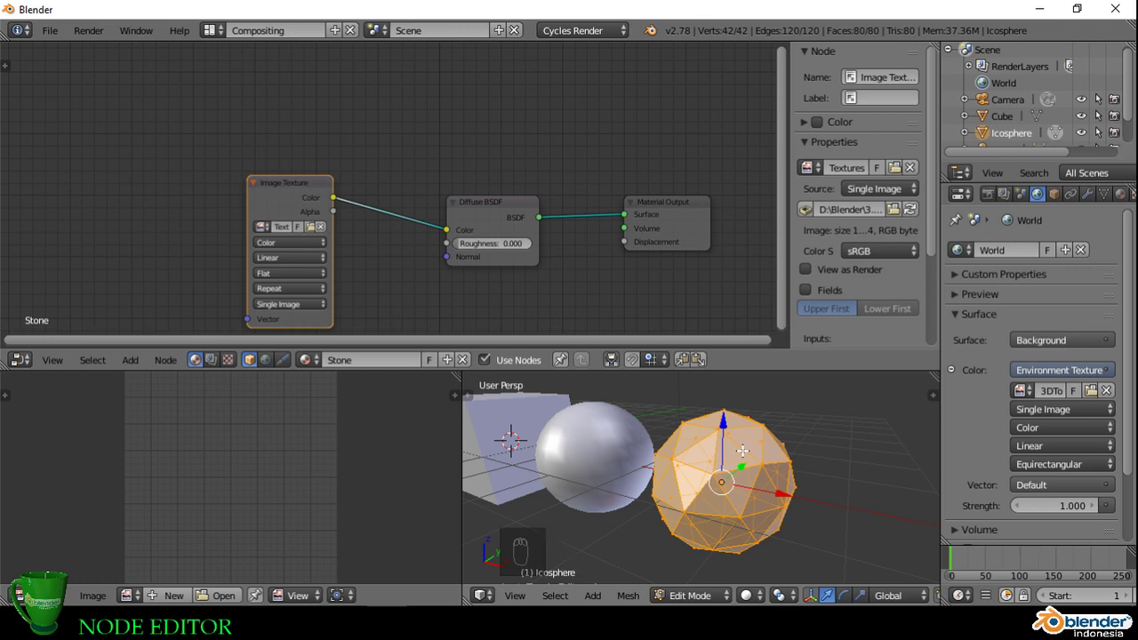
Step: Unwrap the whole icosphere with Smart UV Project, keeping Angle Limit 66 and Island Margin 0
key("u")
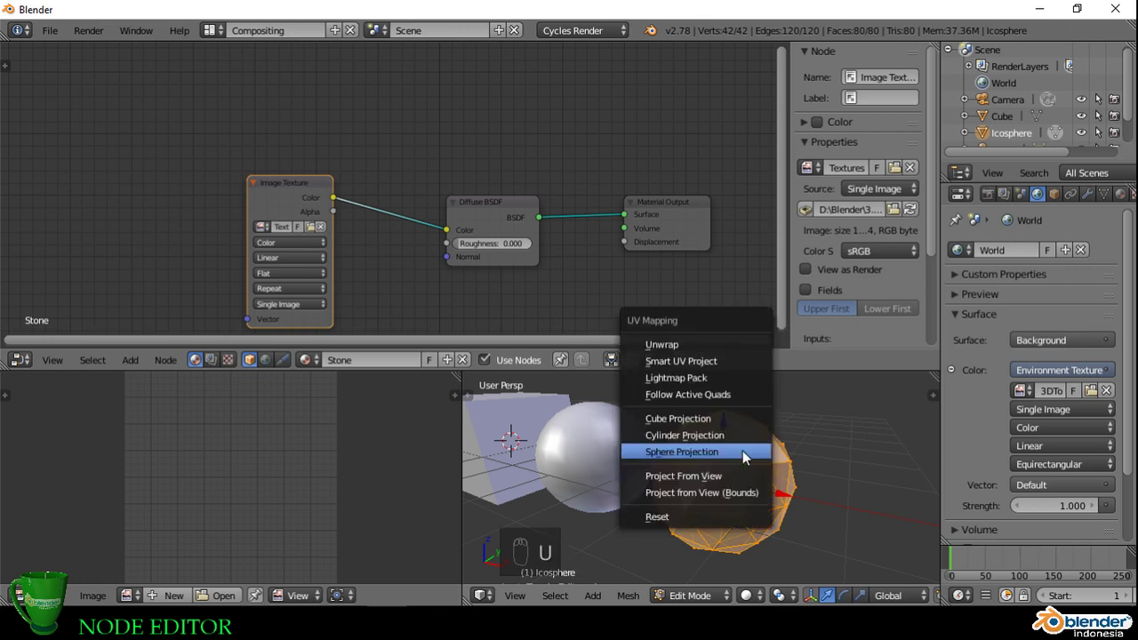
left_click(708, 362)
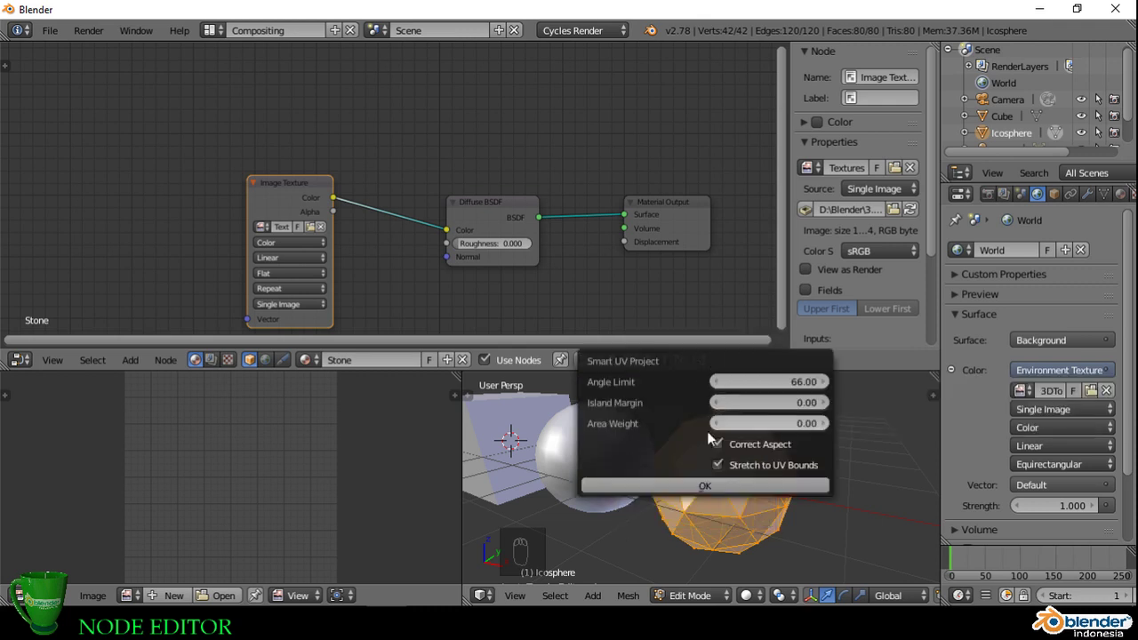
left_click(682, 482)
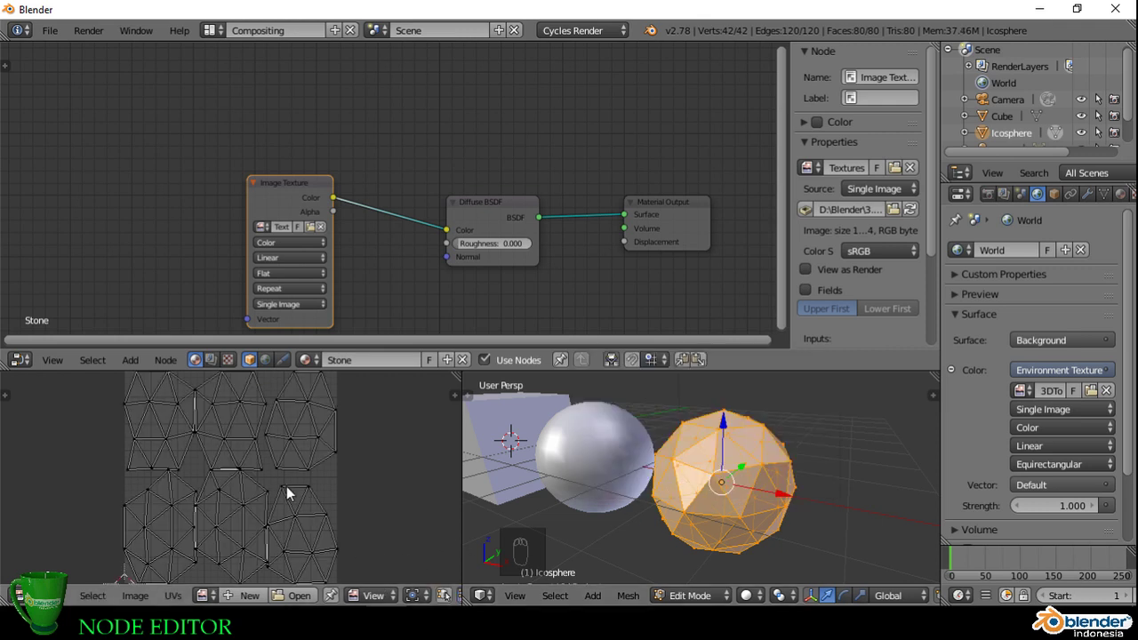
scroll(287, 486, "down", 1)
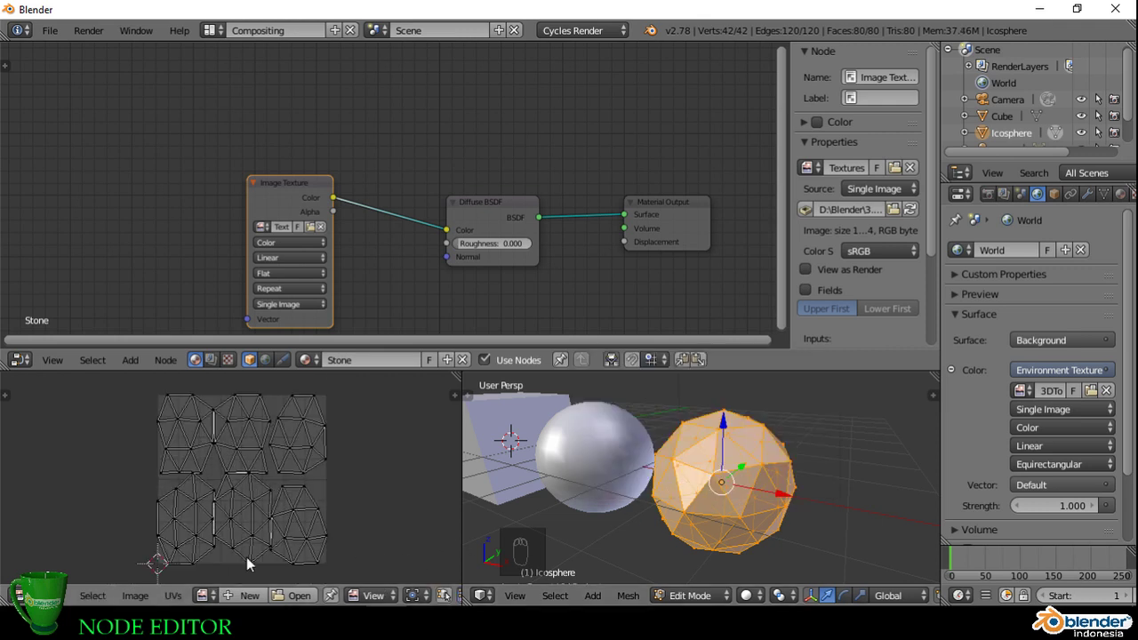
Step: Show the TexturesCom_Rock..._1_seamless_S.jpg image behind the icosphere's UV layout and bring the whole layout into view
left_click(205, 596)
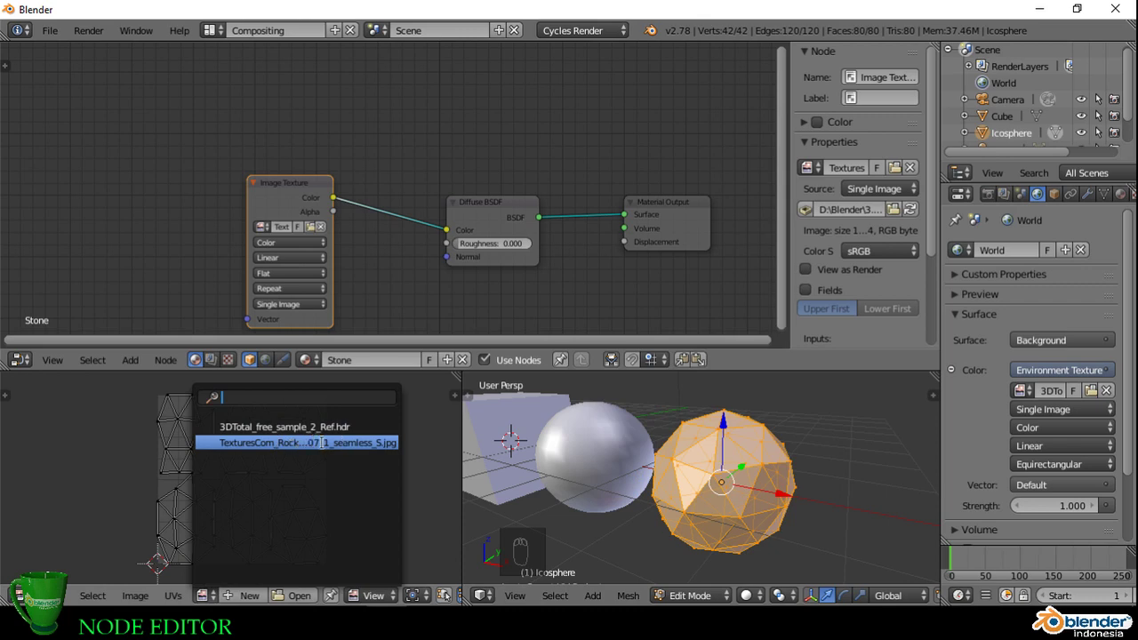
left_click(348, 442)
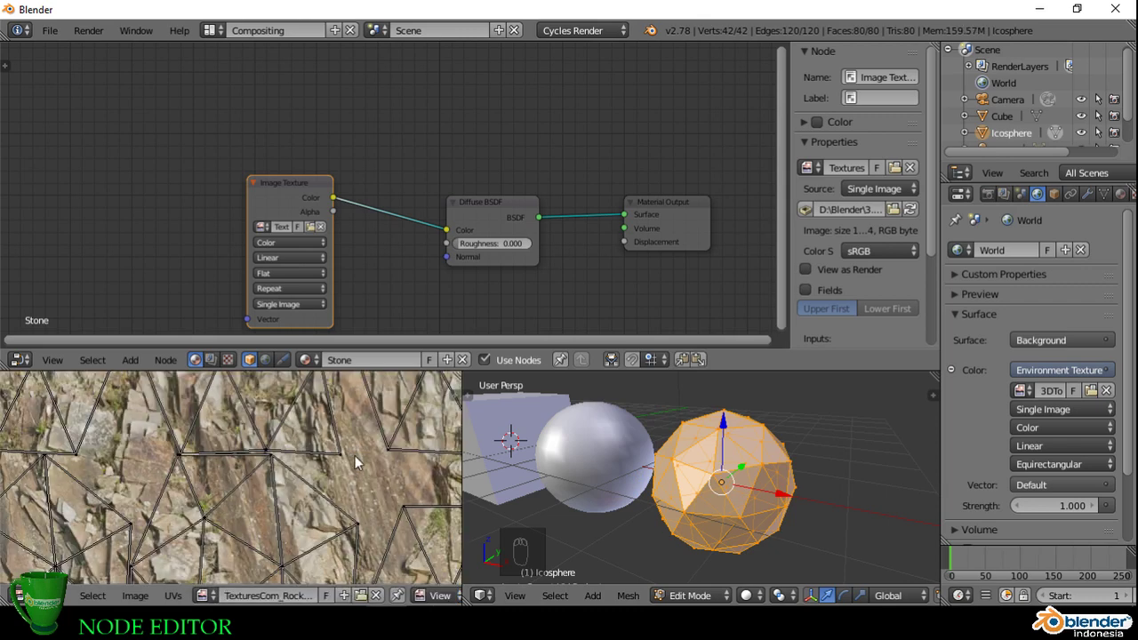
scroll(355, 453, "down", 5)
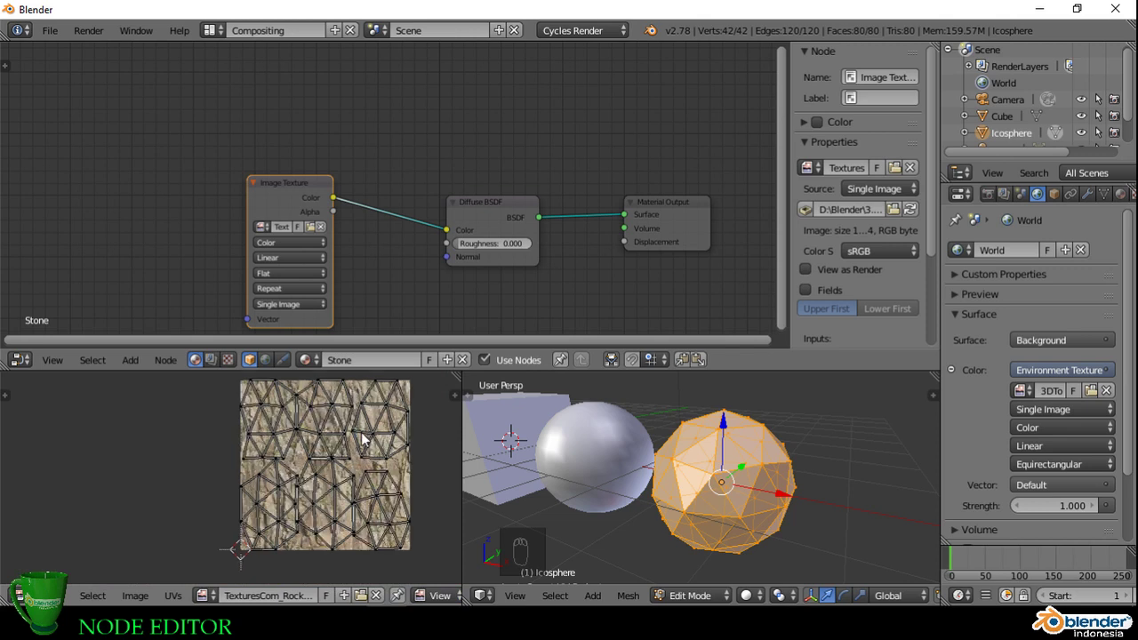
middle_click_drag(363, 462, 329, 471)
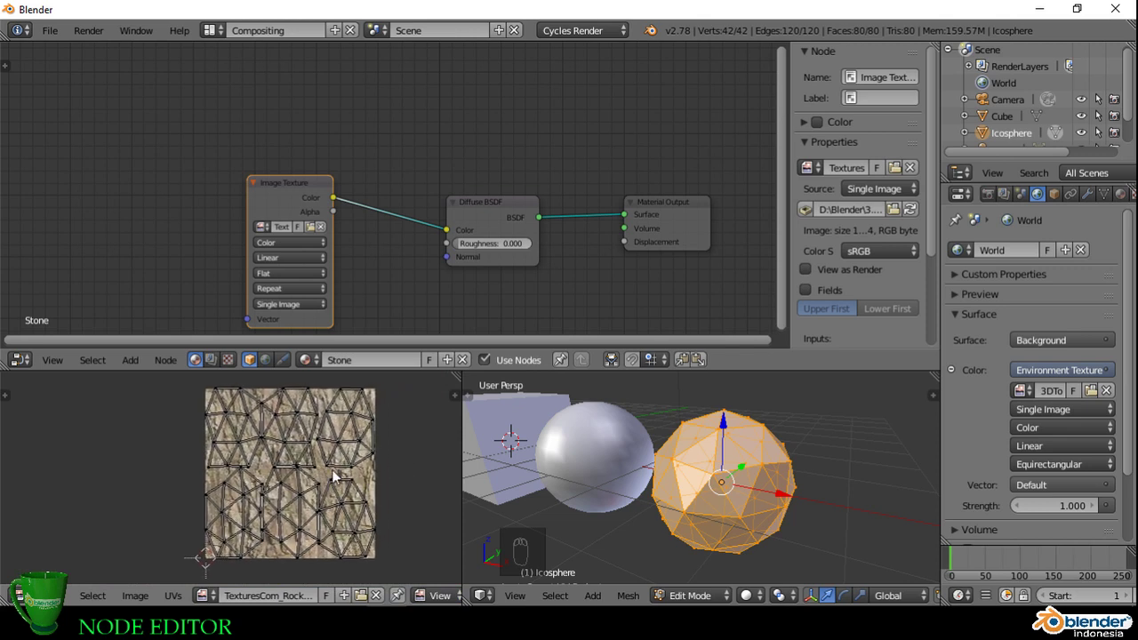
Step: Select all UV islands, shift them slightly, and scale them up beyond the borders of the rock image
key("a")
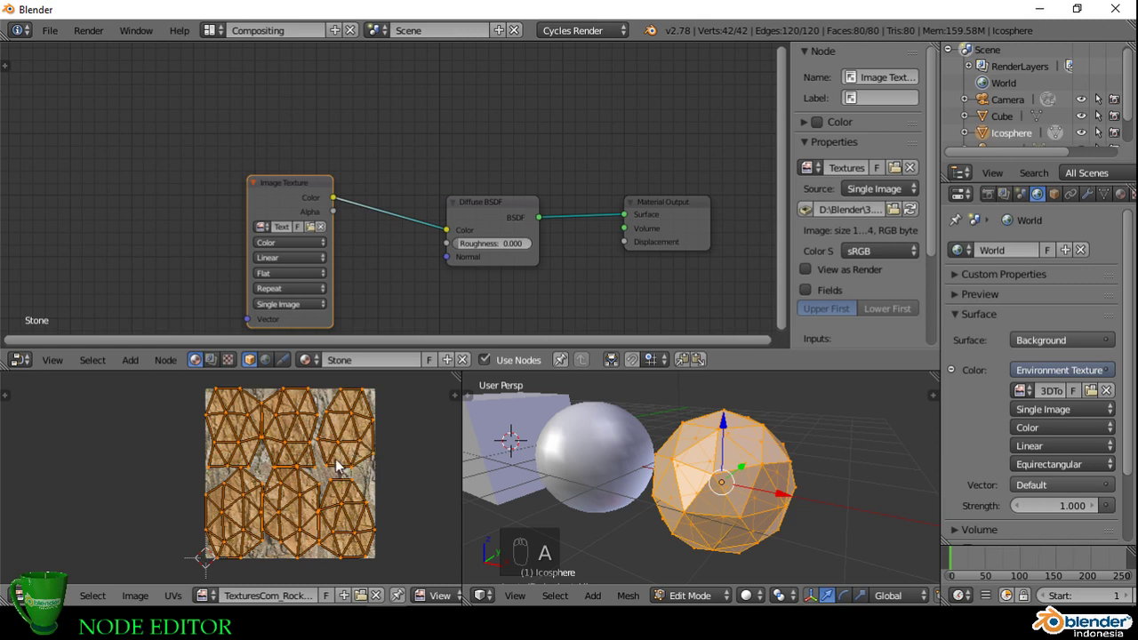
key("g")
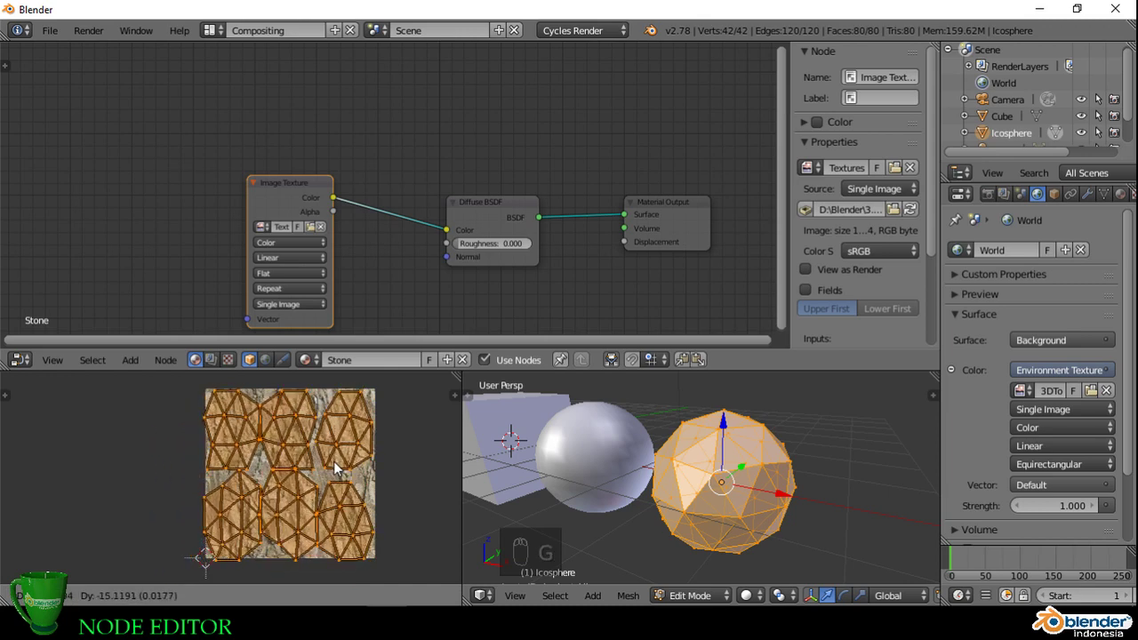
left_click(336, 467)
key("s")
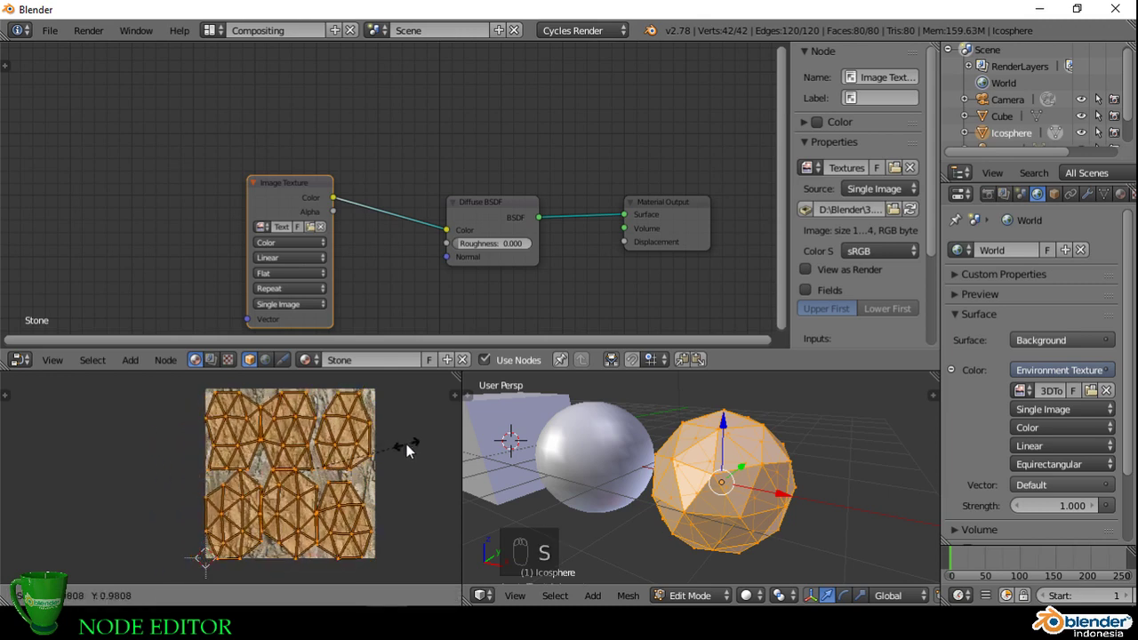
left_click(453, 421)
Step: Examine how the scaled UV islands lie over the rock image and past its edges
scroll(347, 464, "up", 3)
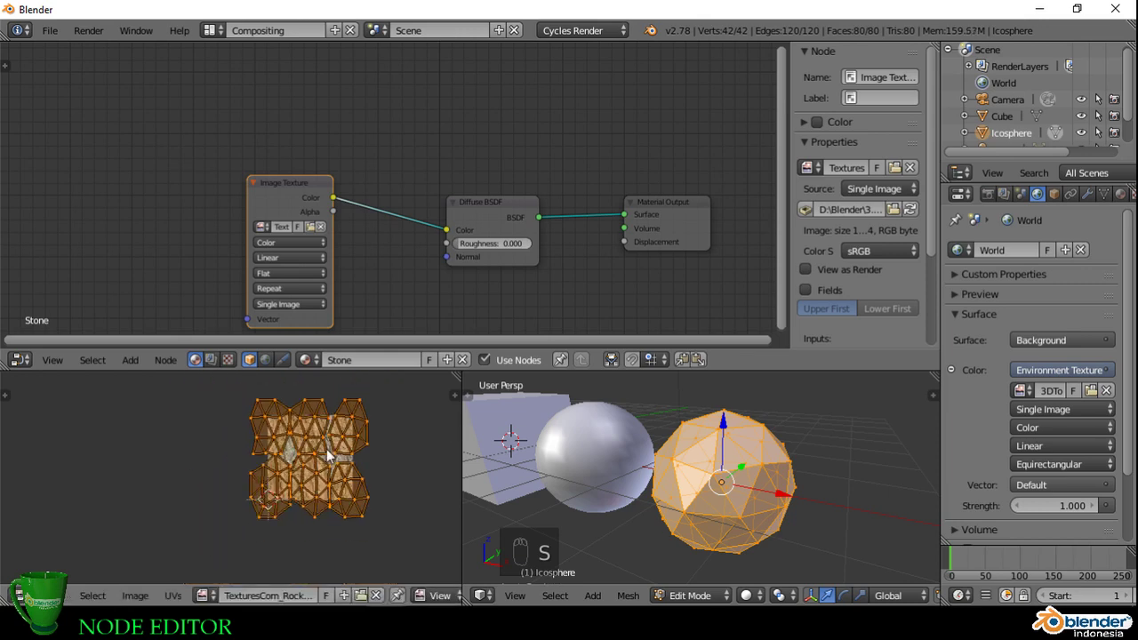
scroll(317, 482, "down", 3)
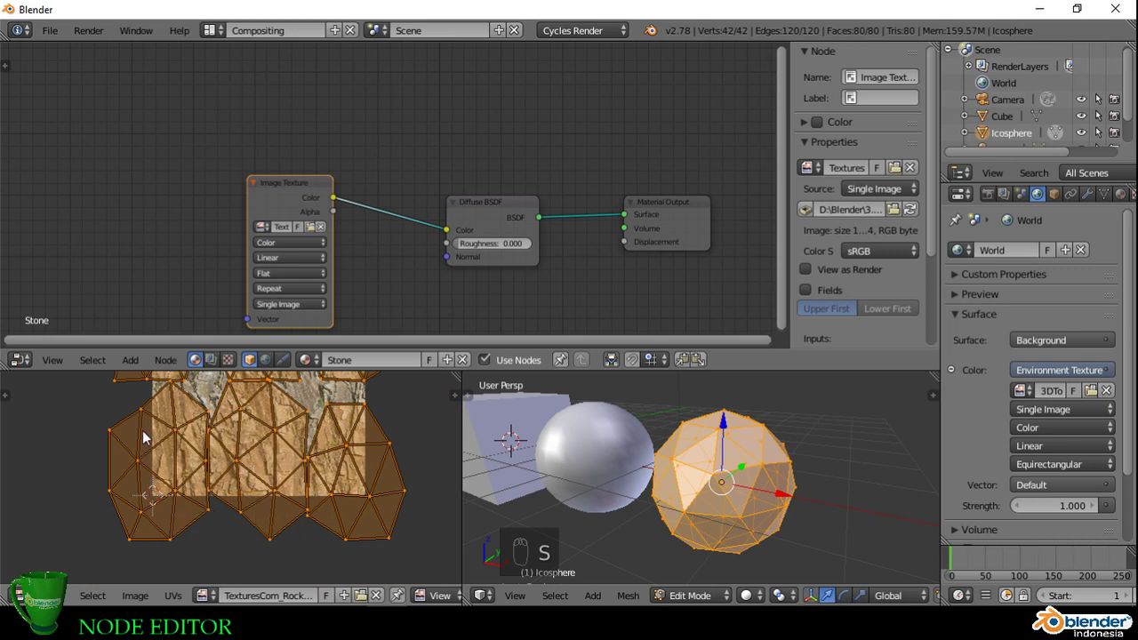
scroll(285, 502, "up", 2)
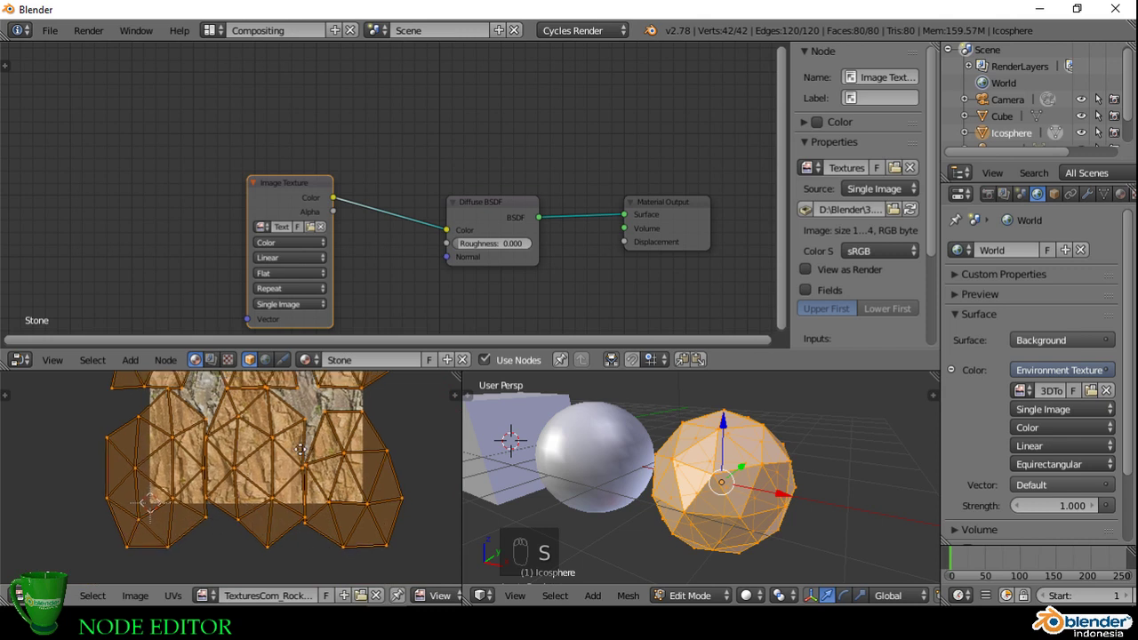
scroll(283, 496, "down", 2)
middle_click_drag(266, 421, 279, 461)
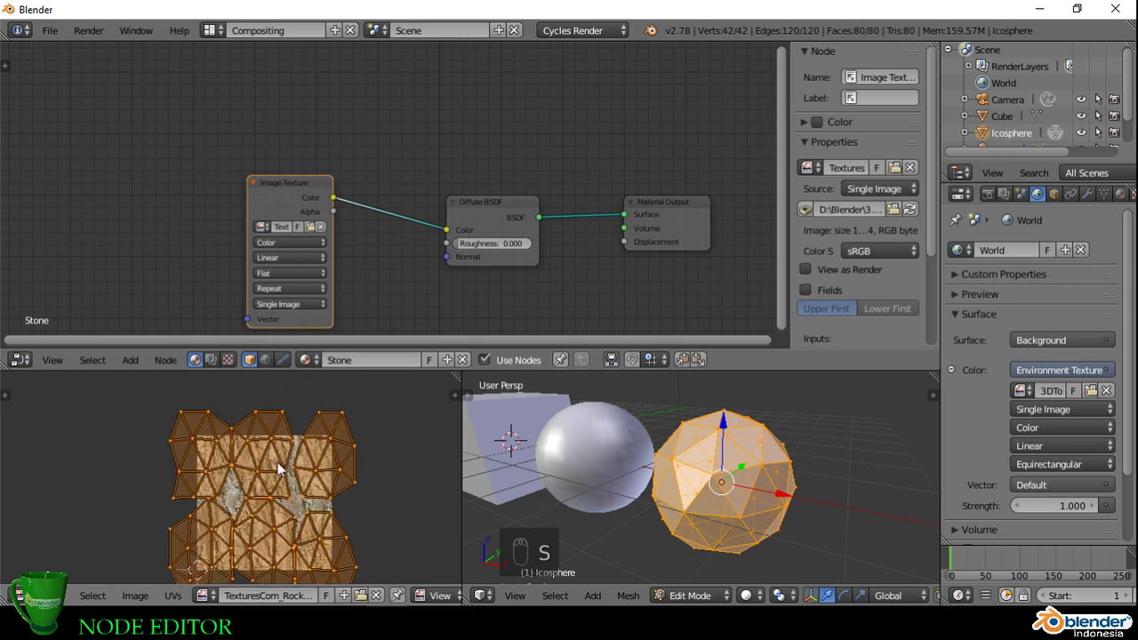
scroll(278, 462, "up", 2)
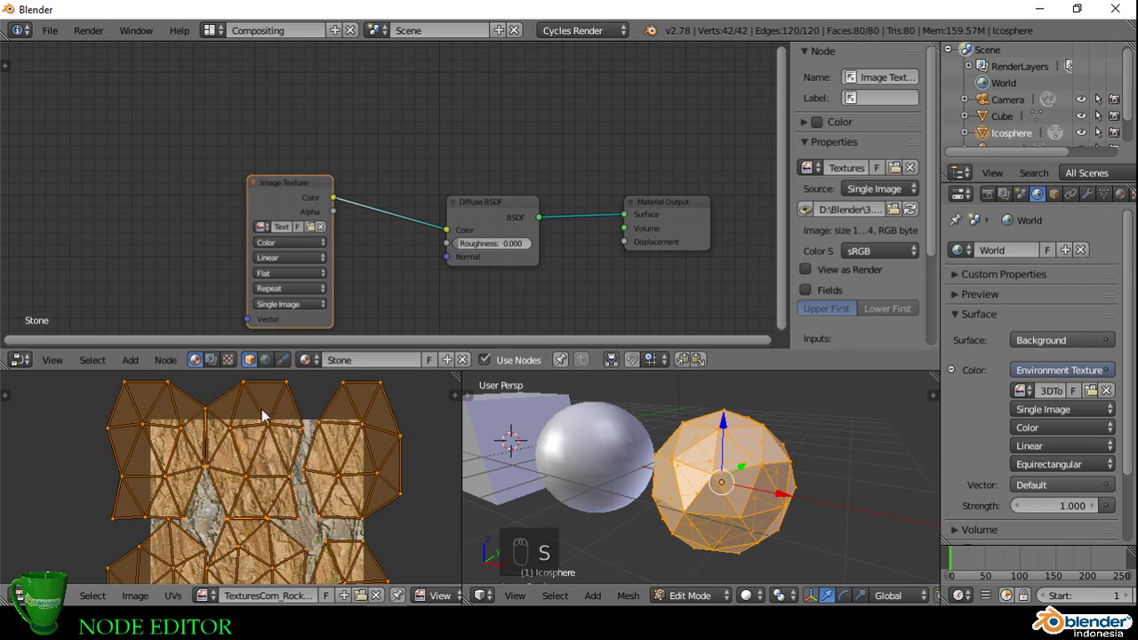
scroll(303, 429, "down", 2)
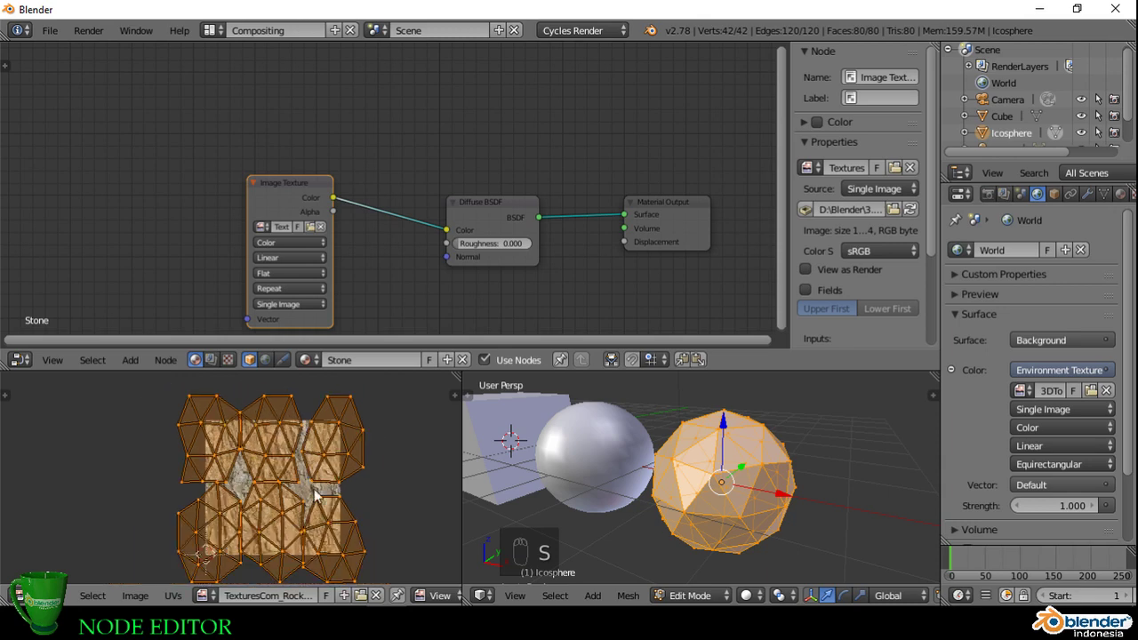
scroll(318, 498, "up", 1)
scroll(312, 507, "down", 2)
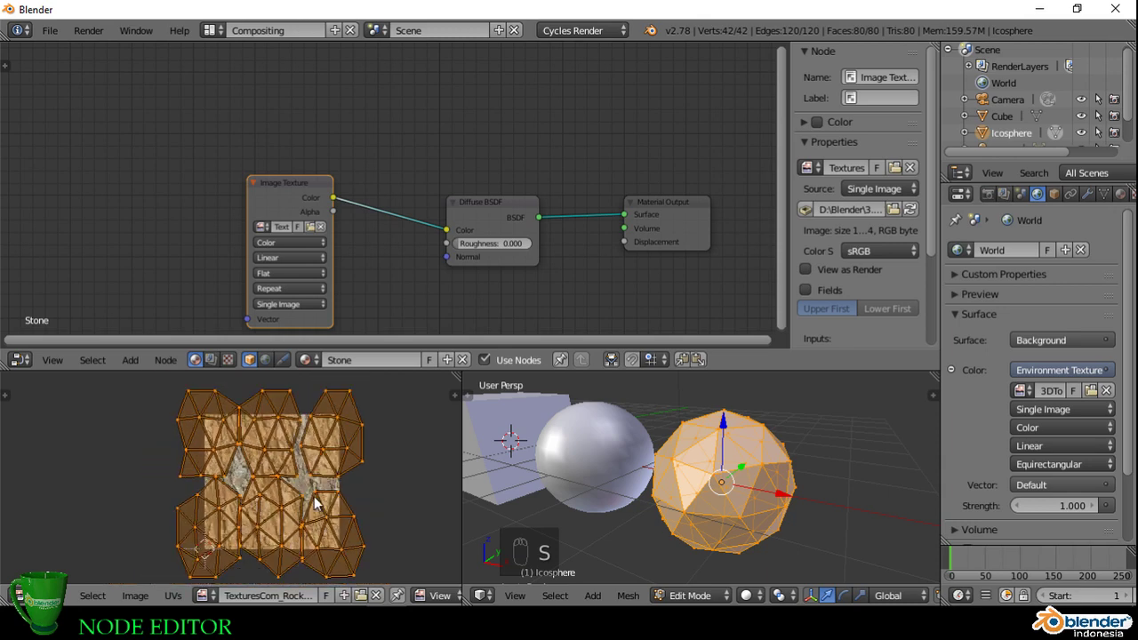
scroll(302, 494, "up", 2)
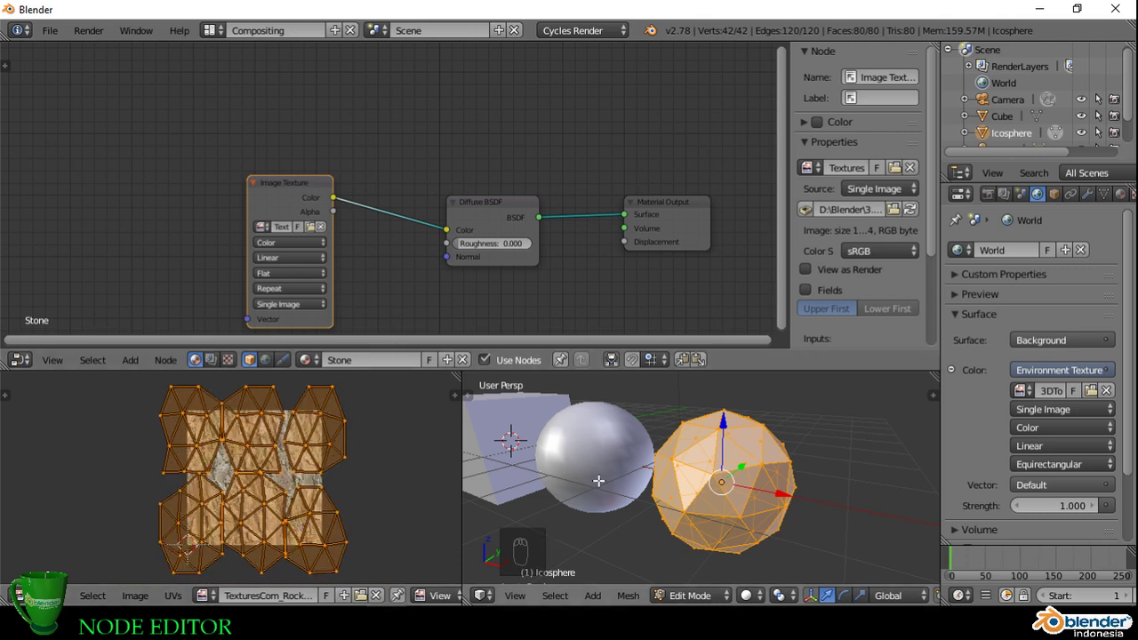
Step: Return the icosphere to Object Mode, switch the viewport to rendered shading, and inspect the stone texture up close
key("Tab")
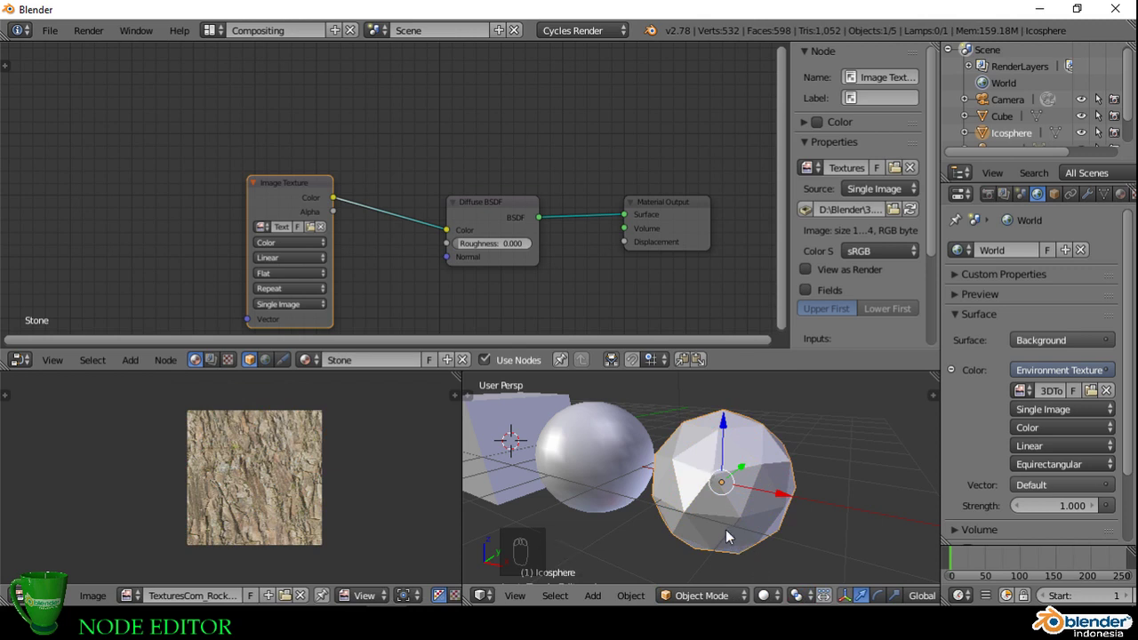
key("shift+z")
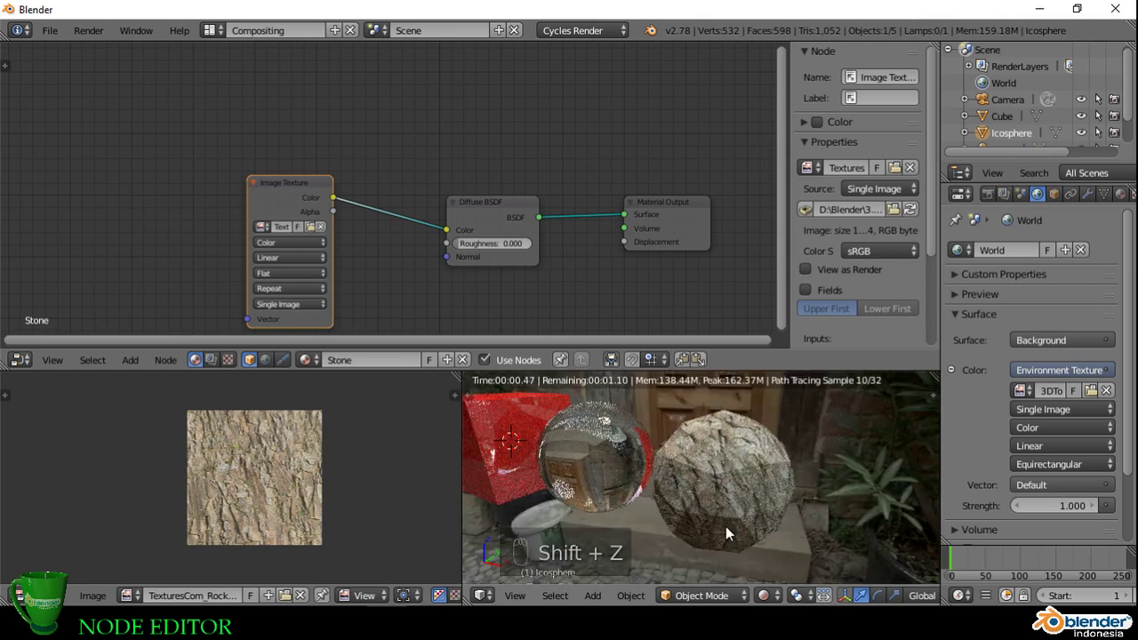
left_click(763, 596)
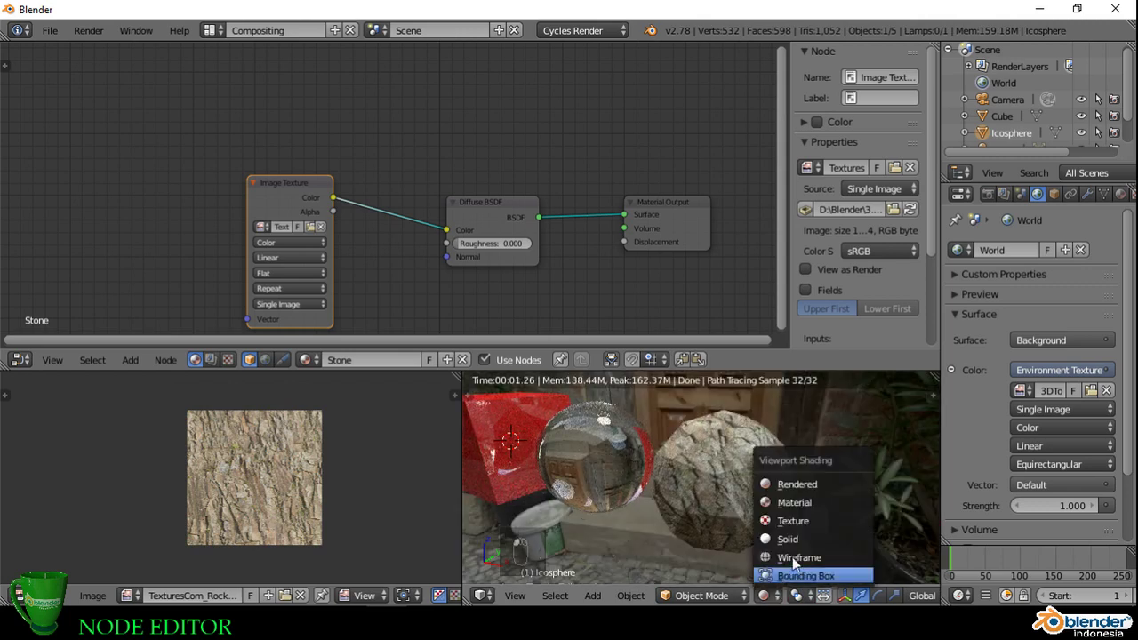
left_click(789, 488)
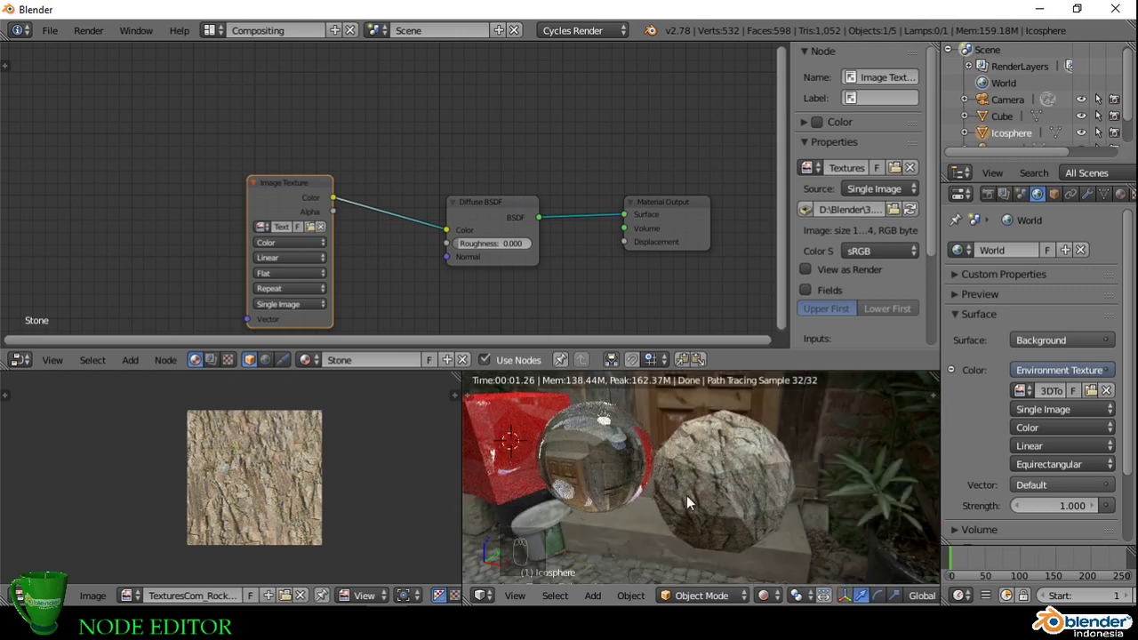
scroll(727, 500, "up", 5)
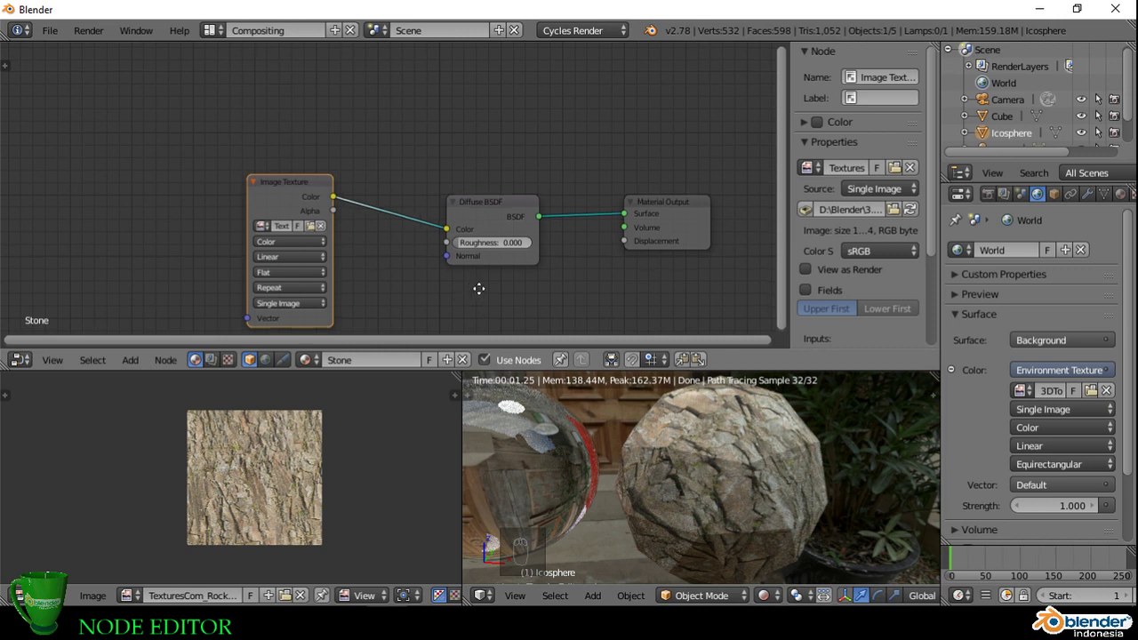
Step: Make room ahead of the Image Texture node in the Stone node tree and lower that node slightly
middle_click_drag(477, 293, 560, 271)
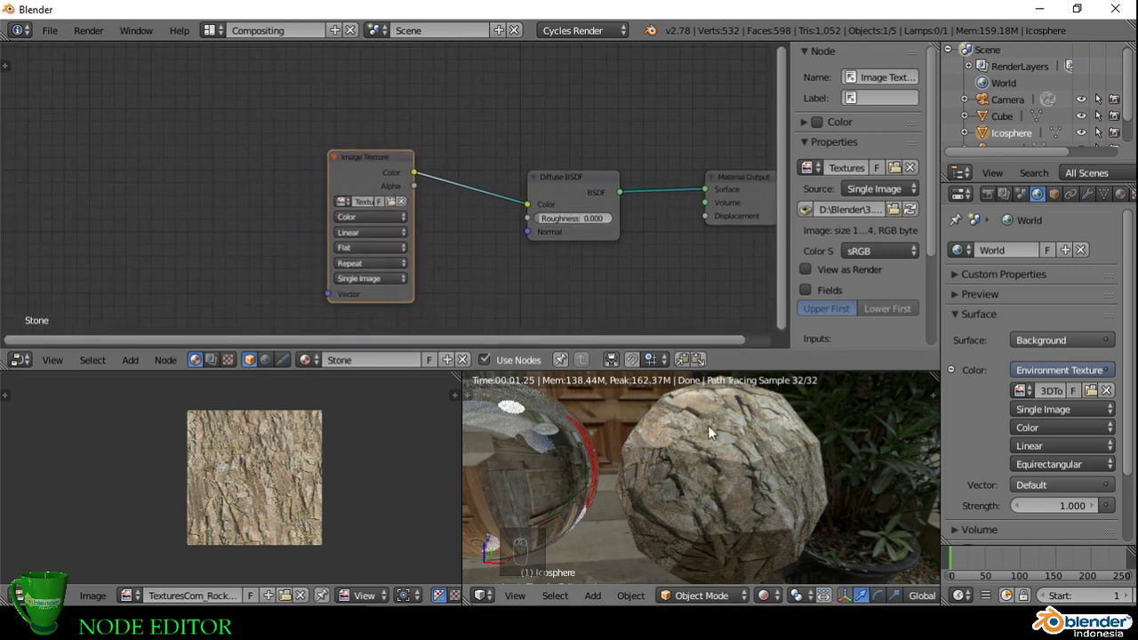
left_click_drag(733, 370, 732, 371)
middle_click_drag(322, 211, 386, 284)
scroll(380, 222, "down", 2)
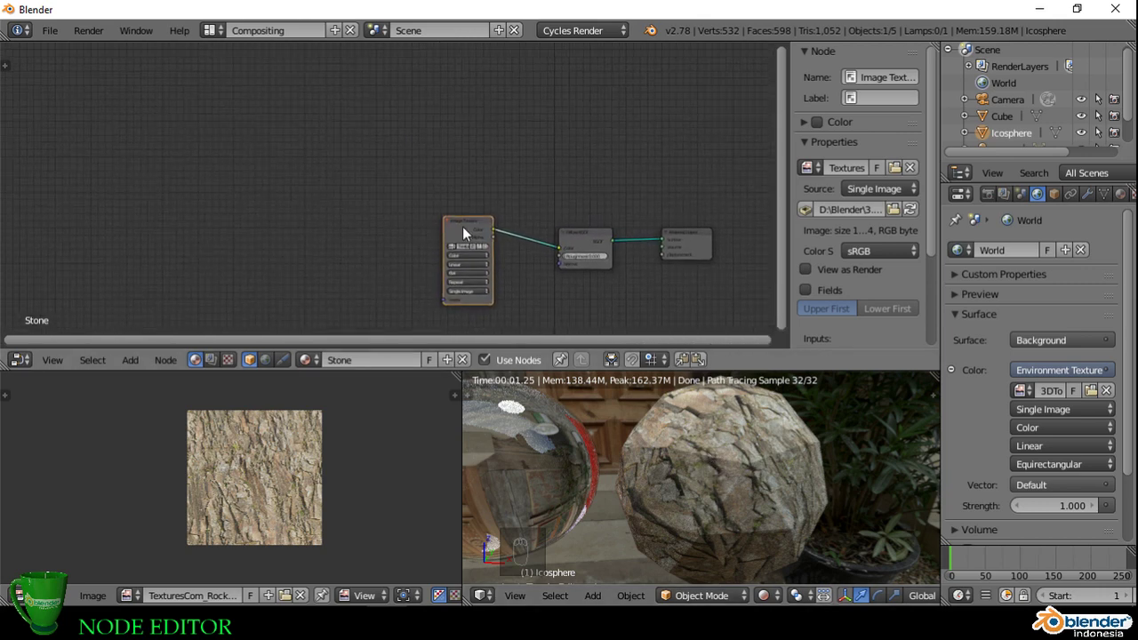
left_click_drag(462, 229, 467, 242)
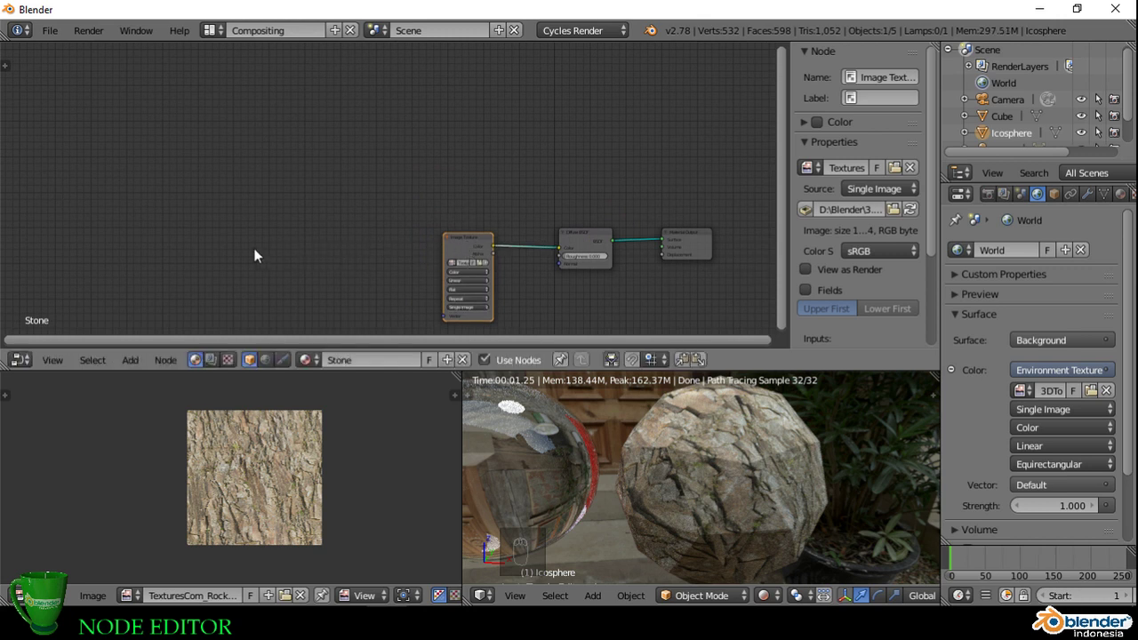
Step: Add a Texture Coordinate node well ahead of the Image Texture node in the Stone material
key("shift+a")
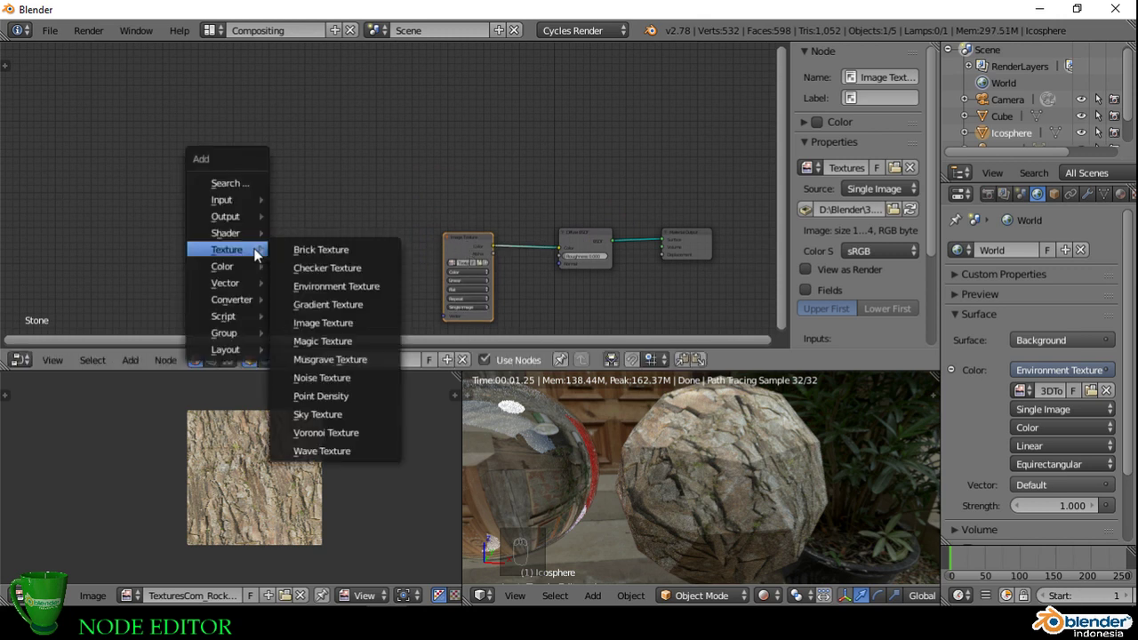
mouse_move(221, 201)
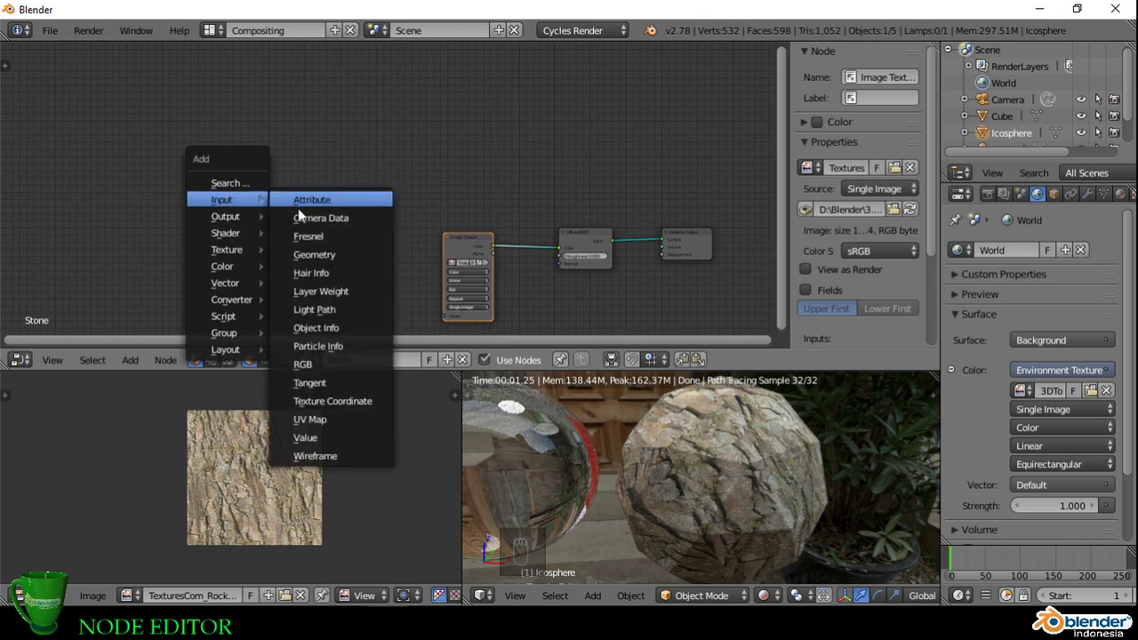
left_click(337, 403)
left_click(176, 186)
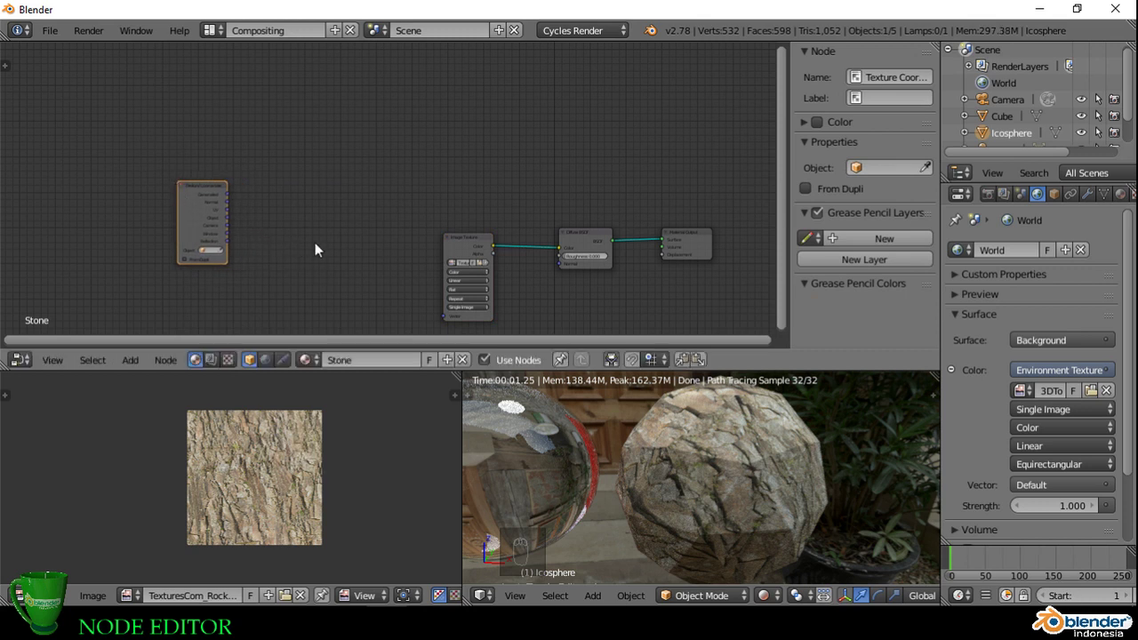
Step: Add a Mapping node ahead of the Image Texture and connect the Texture Coordinate's UV output to its Vector input
key("shift+a")
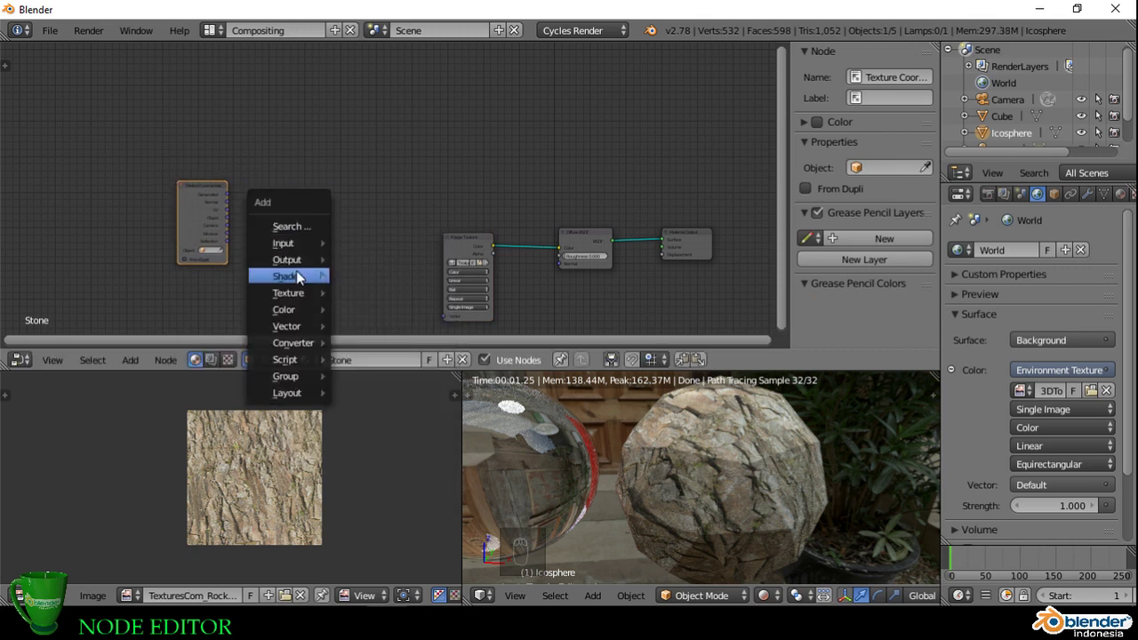
mouse_move(308, 329)
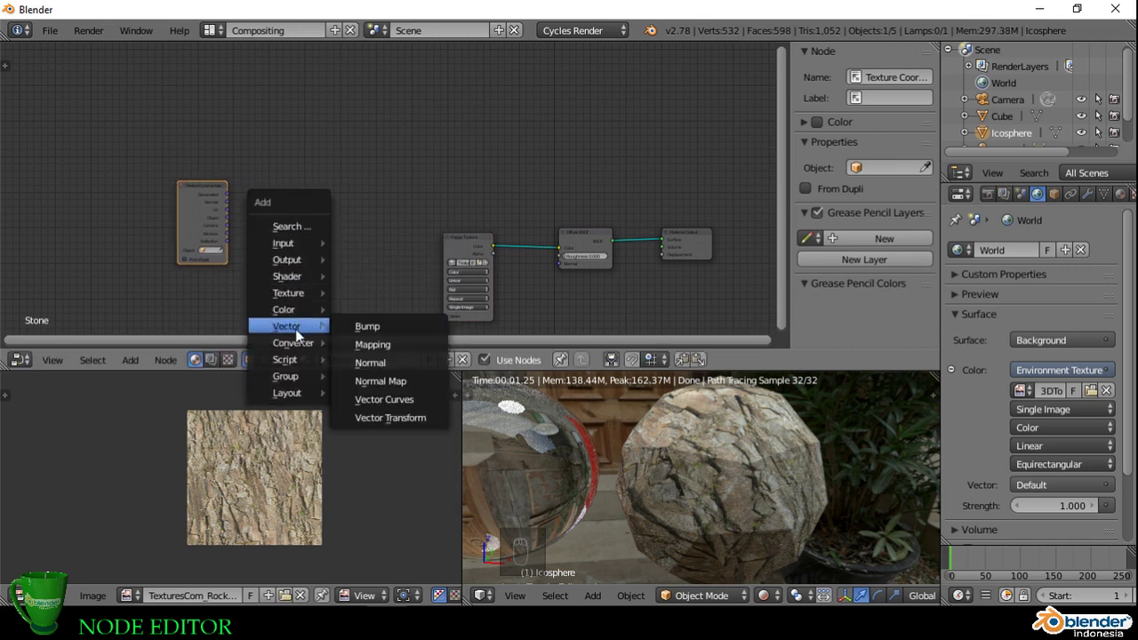
left_click(367, 343)
left_click(279, 225)
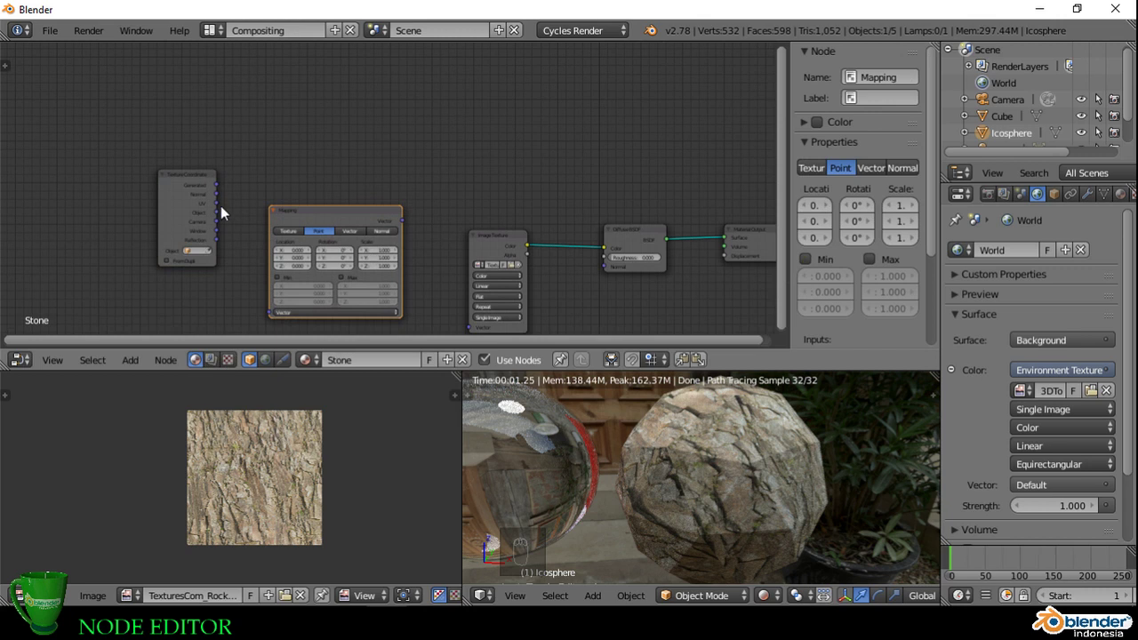
left_click_drag(216, 203, 269, 312)
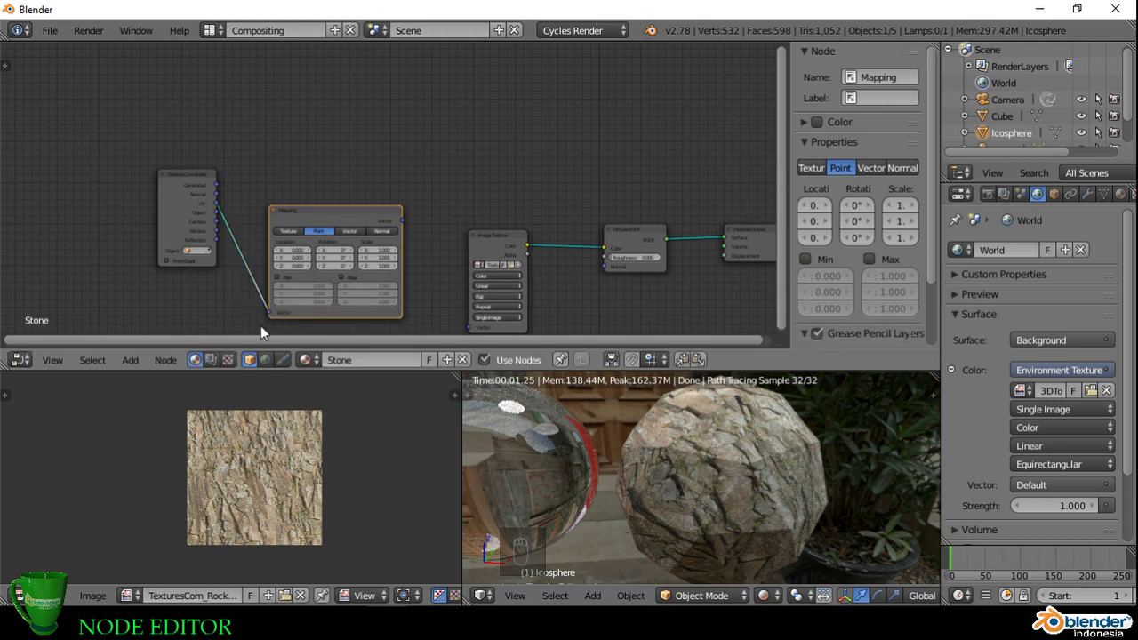
middle_click_drag(415, 257, 367, 200)
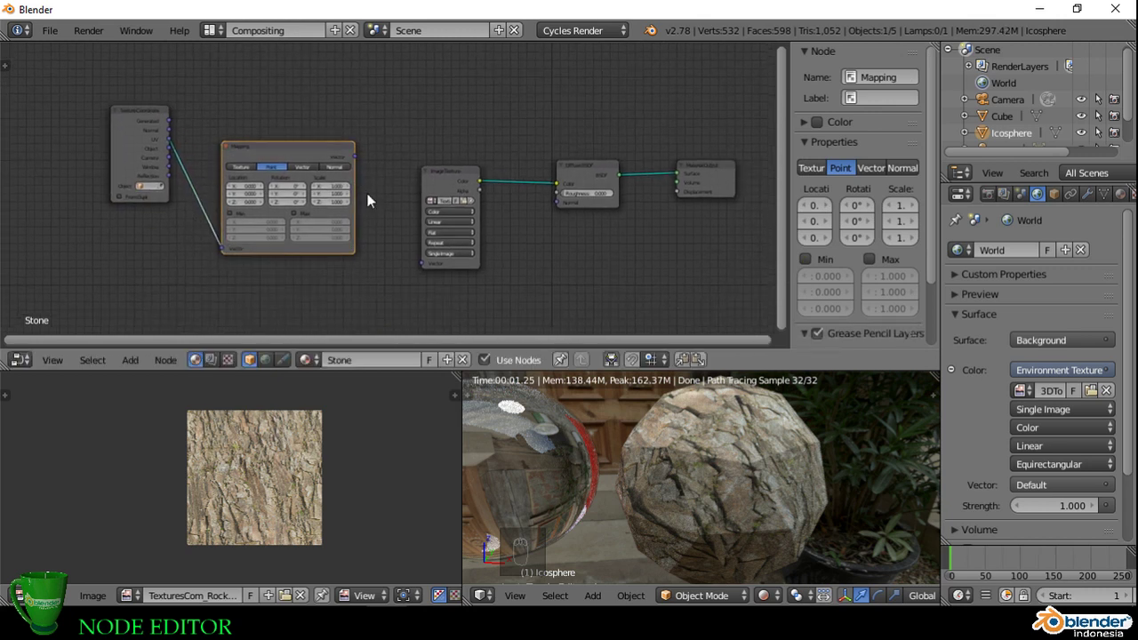
Step: Connect the Mapping node's Vector output to the Image Texture's Vector input and set the Mapping scale to 3 on X, Y and Z
left_click_drag(357, 156, 422, 264)
scroll(315, 218, "up", 4)
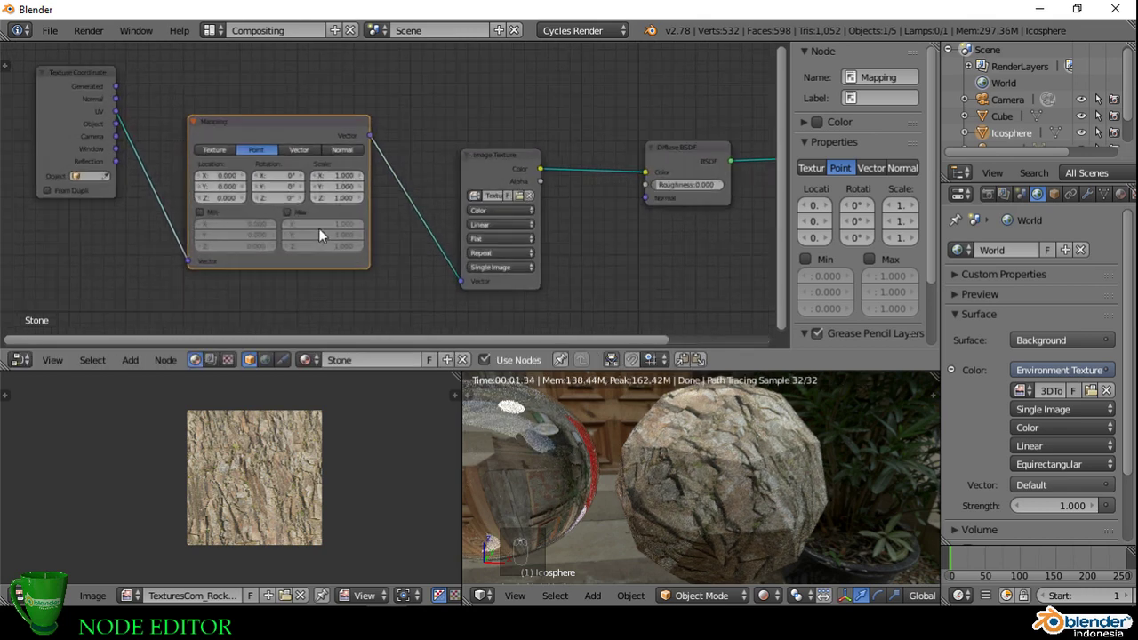
scroll(328, 219, "up", 1)
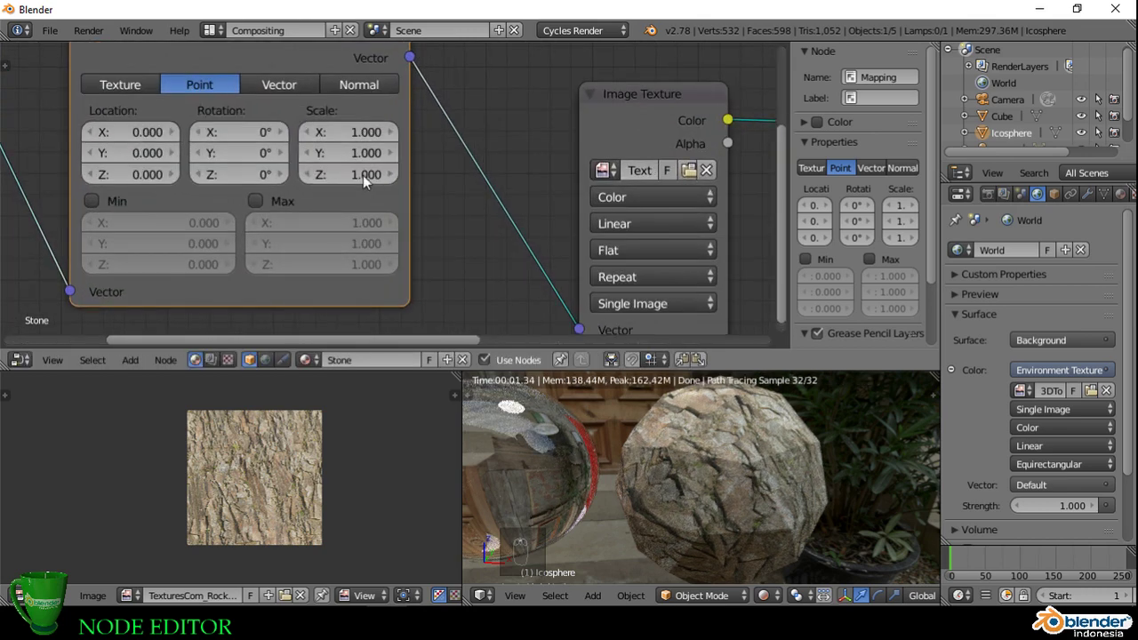
left_click(340, 130)
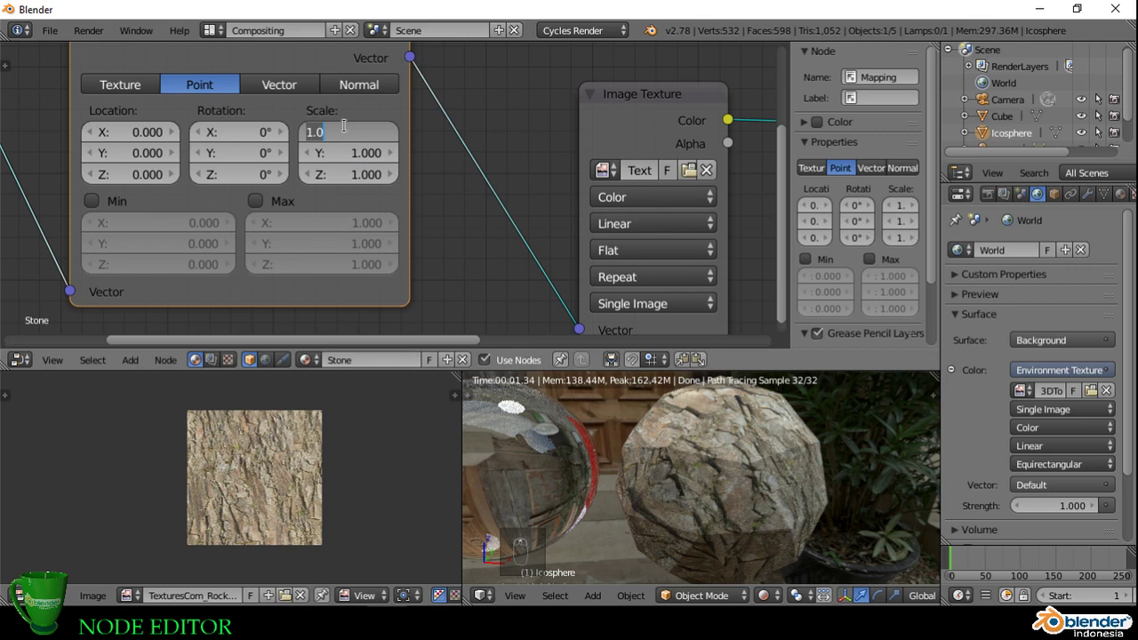
type("3")
key("Return")
left_click(352, 152)
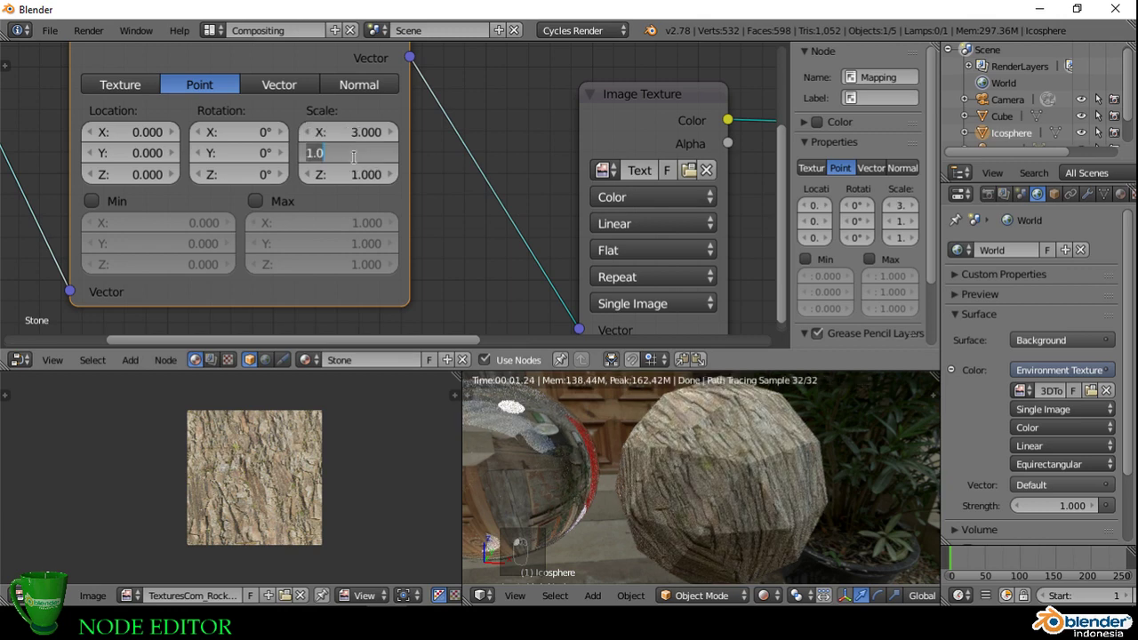
type("3")
key("Return")
left_click(346, 173)
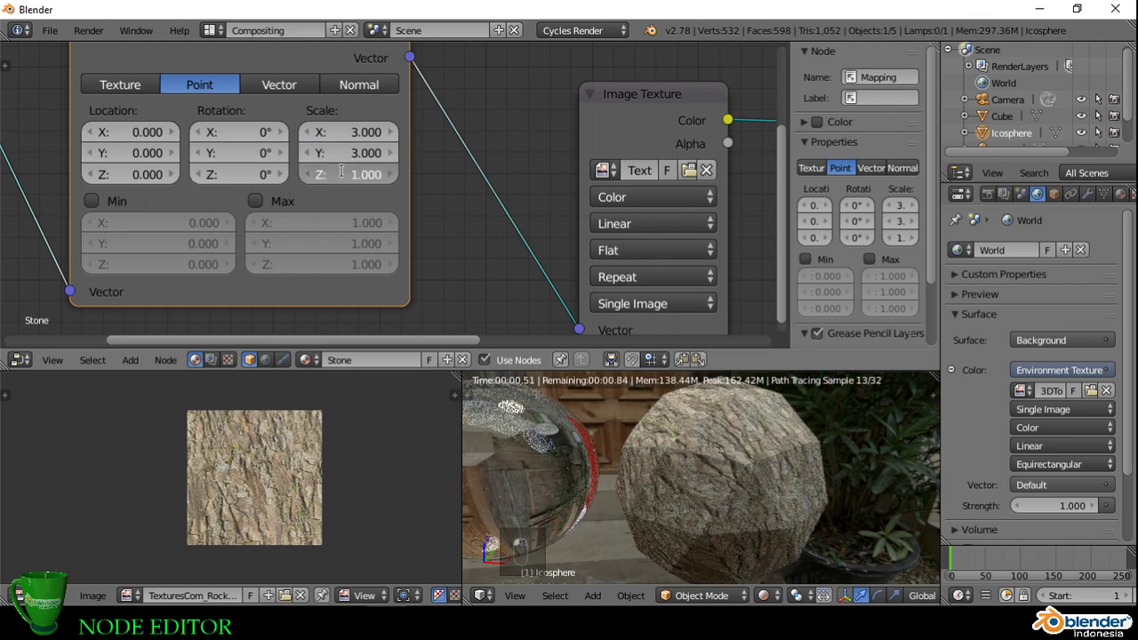
type("3")
key("Return")
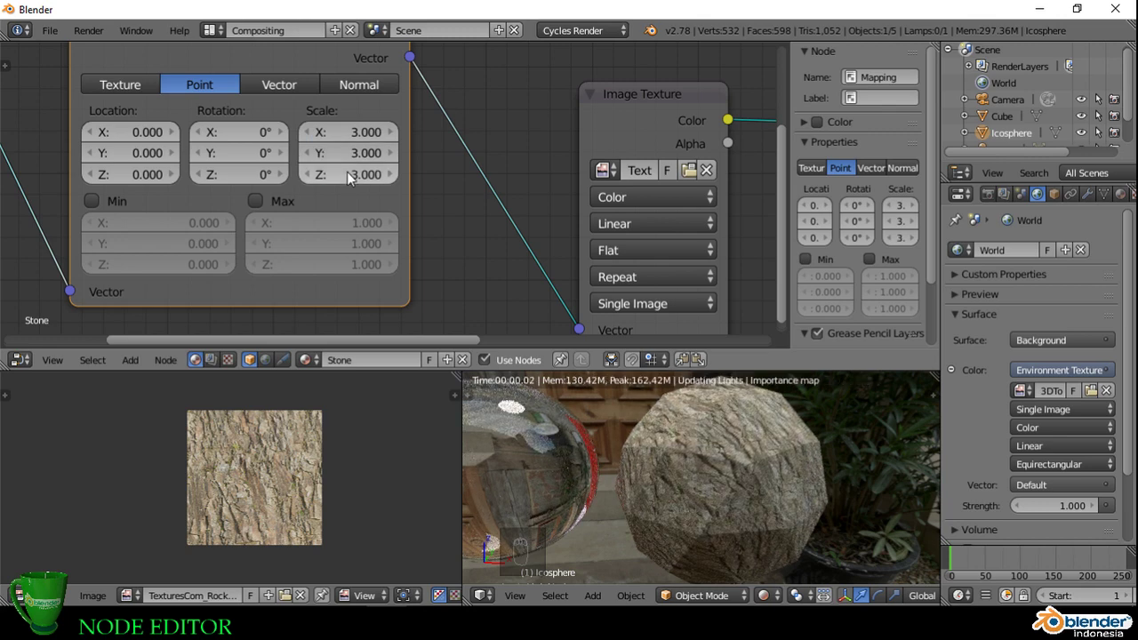
scroll(718, 452, "up", 5)
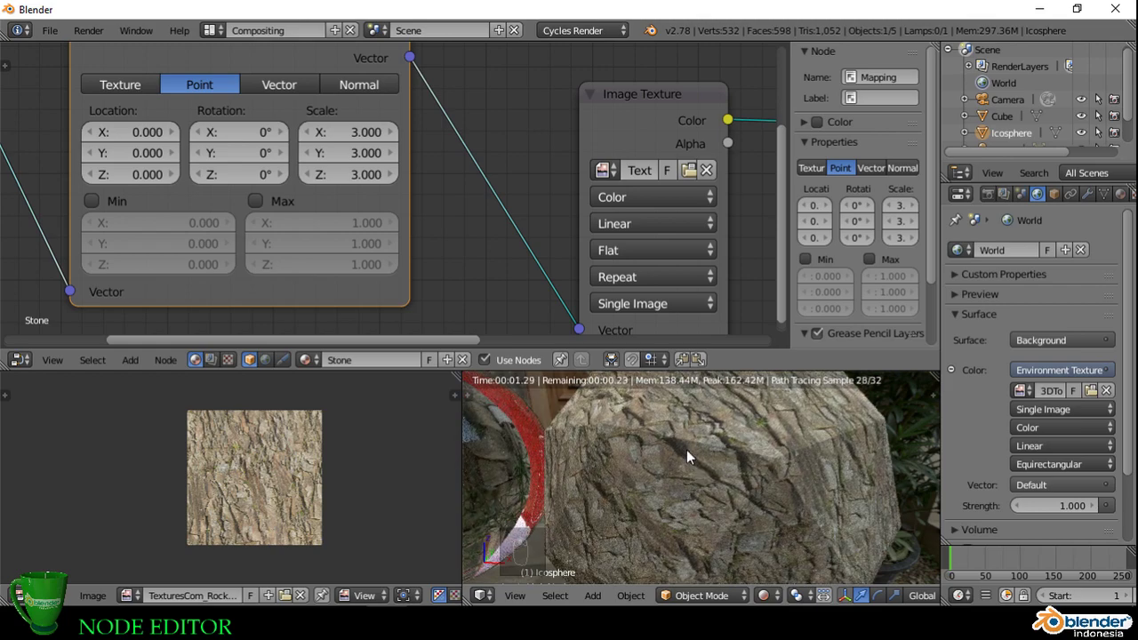
scroll(686, 445, "down", 3)
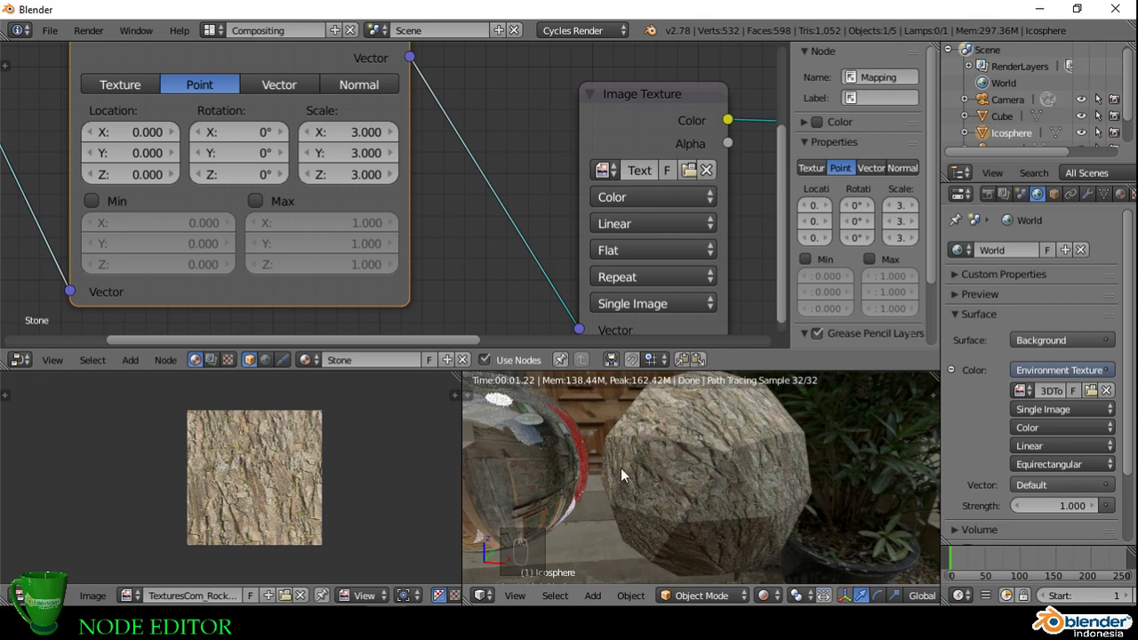
Step: Move the Image Texture, Mapping and Texture Coordinate nodes close together in one compact row
scroll(460, 244, "down", 5)
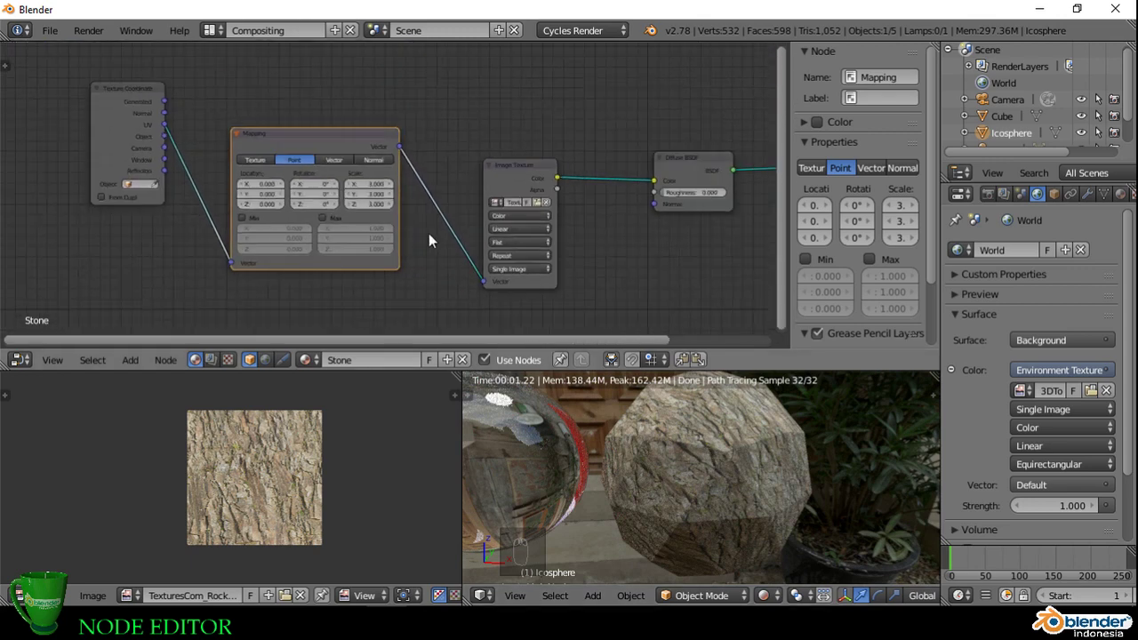
scroll(429, 233, "down", 2)
middle_click_drag(427, 273, 399, 287)
left_click(456, 201)
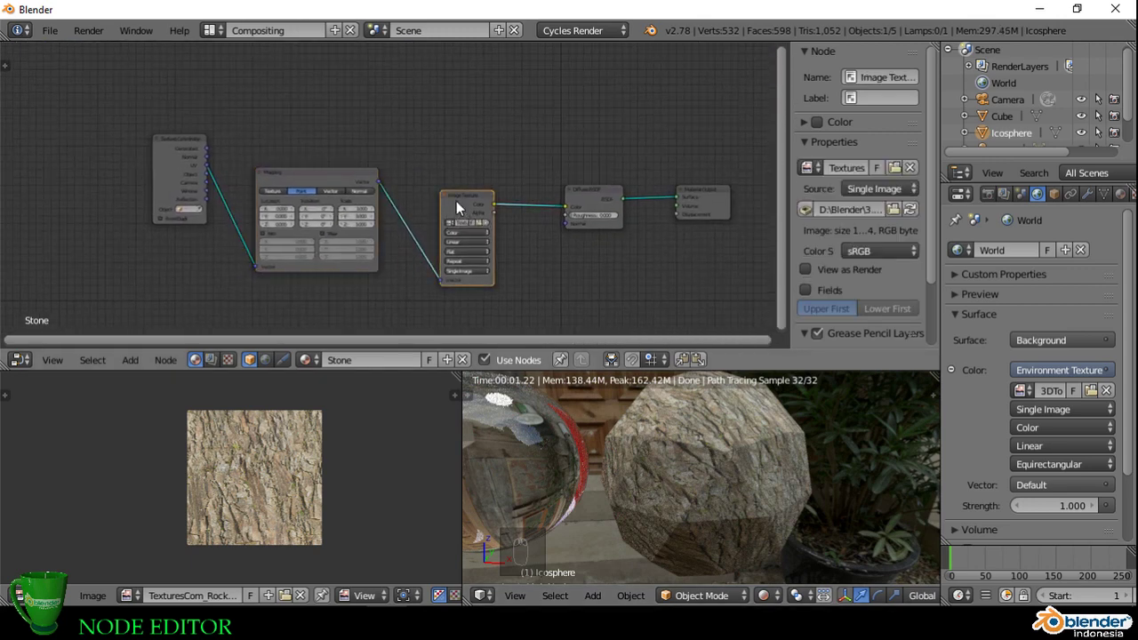
left_click_drag(456, 200, 442, 176)
left_click_drag(341, 179, 367, 177)
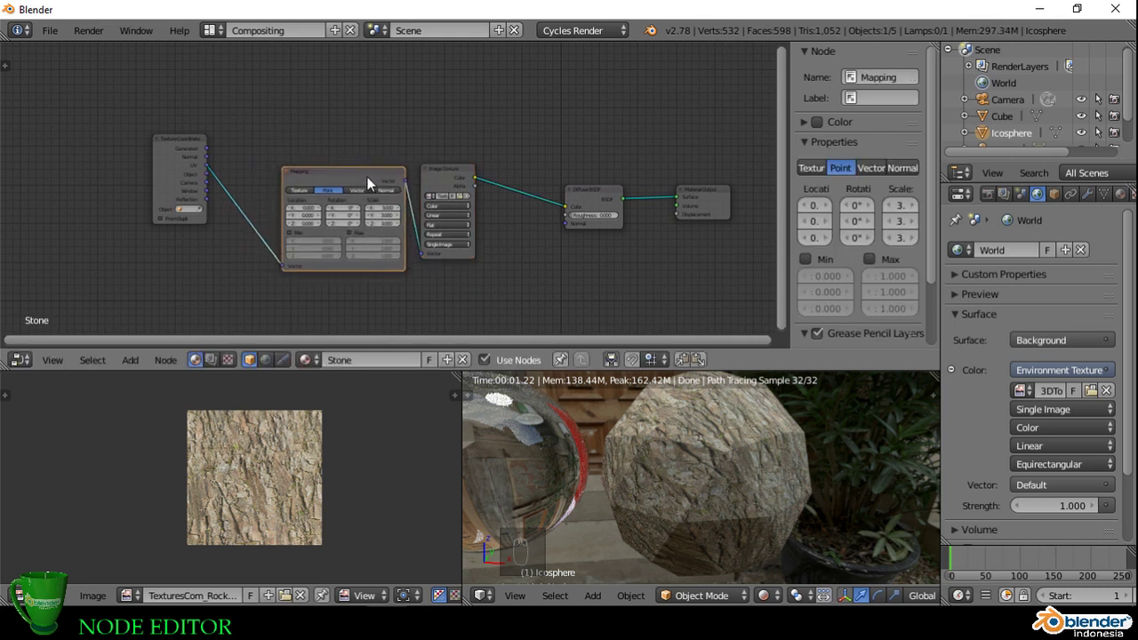
left_click_drag(178, 139, 227, 171)
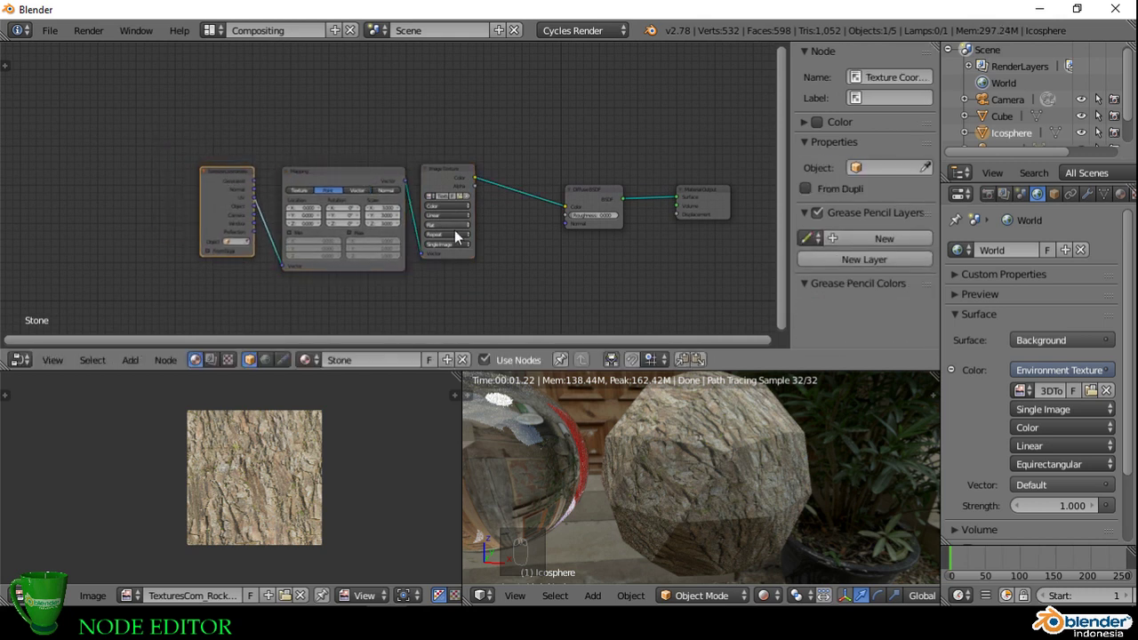
Step: Raise the Diffuse BSDF and Material Output nodes to line up with the texture node row
middle_click_drag(455, 229, 428, 232)
left_click_drag(574, 197, 575, 177)
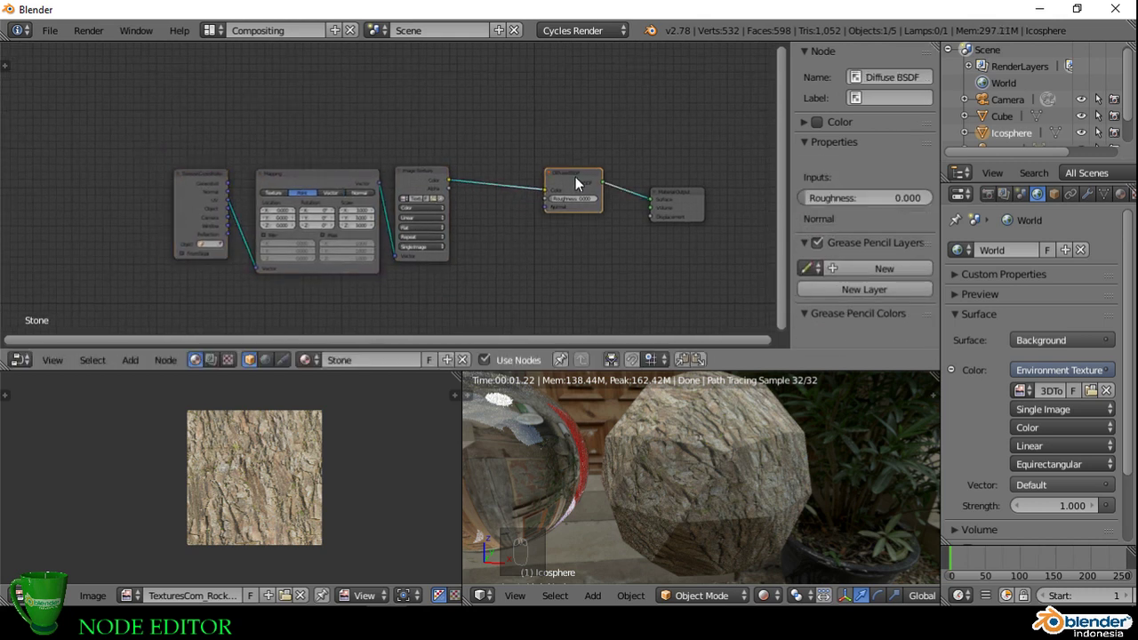
left_click_drag(695, 189, 692, 180)
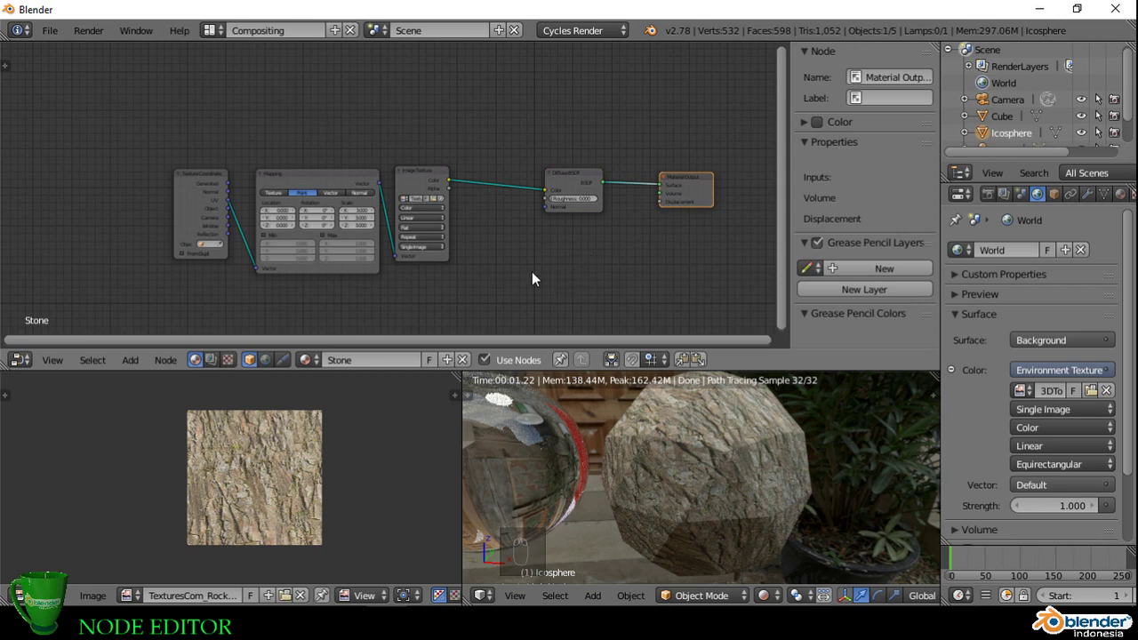
Step: Add a Glossy BSDF node directly below the Diffuse BSDF in the Stone material
scroll(507, 262, "down", 1)
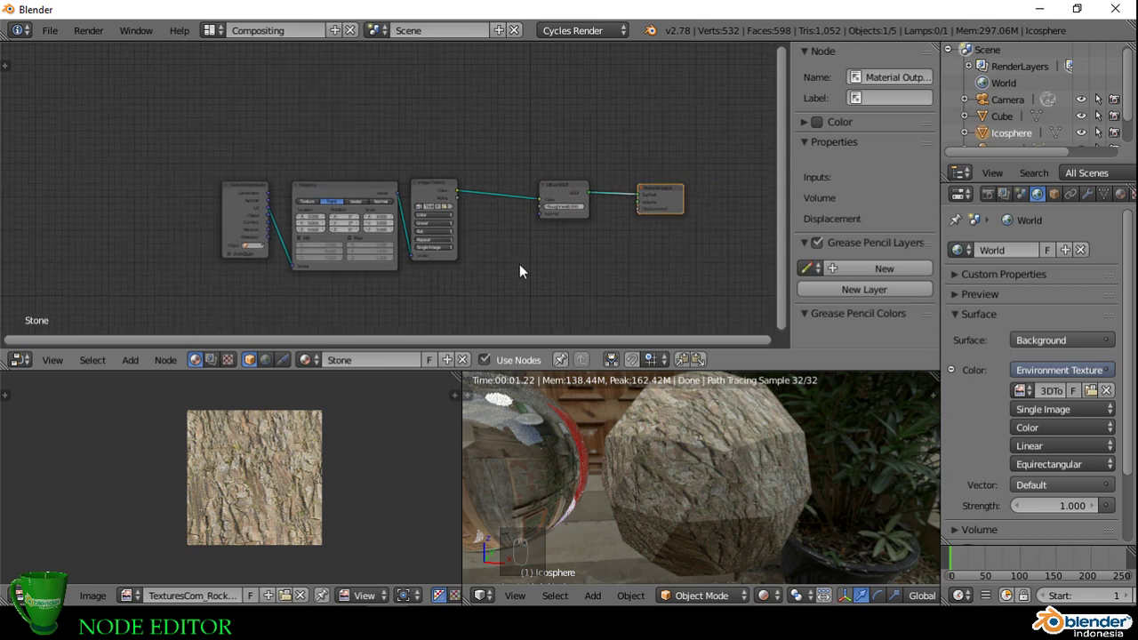
scroll(530, 272, "up", 2)
middle_click_drag(531, 267, 512, 206)
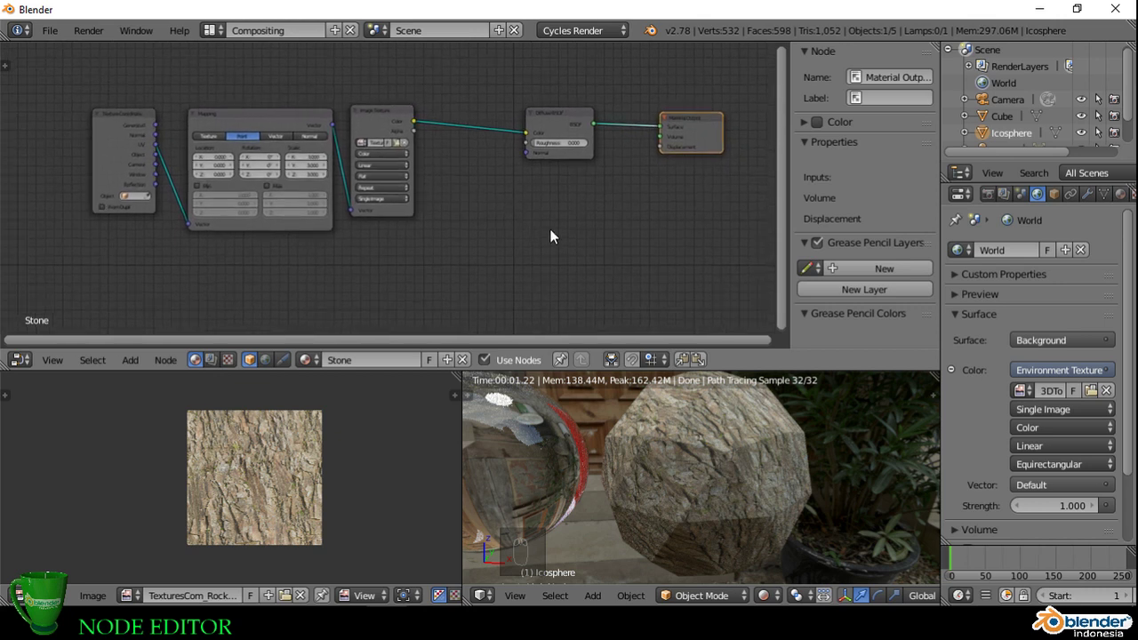
key("shift+a")
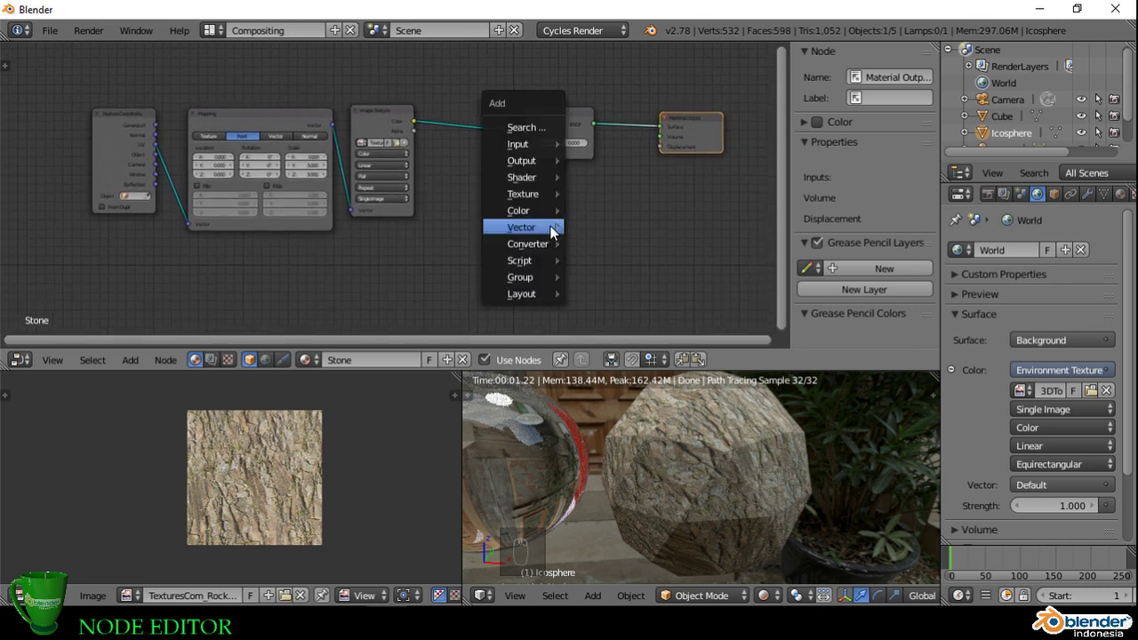
mouse_move(549, 225)
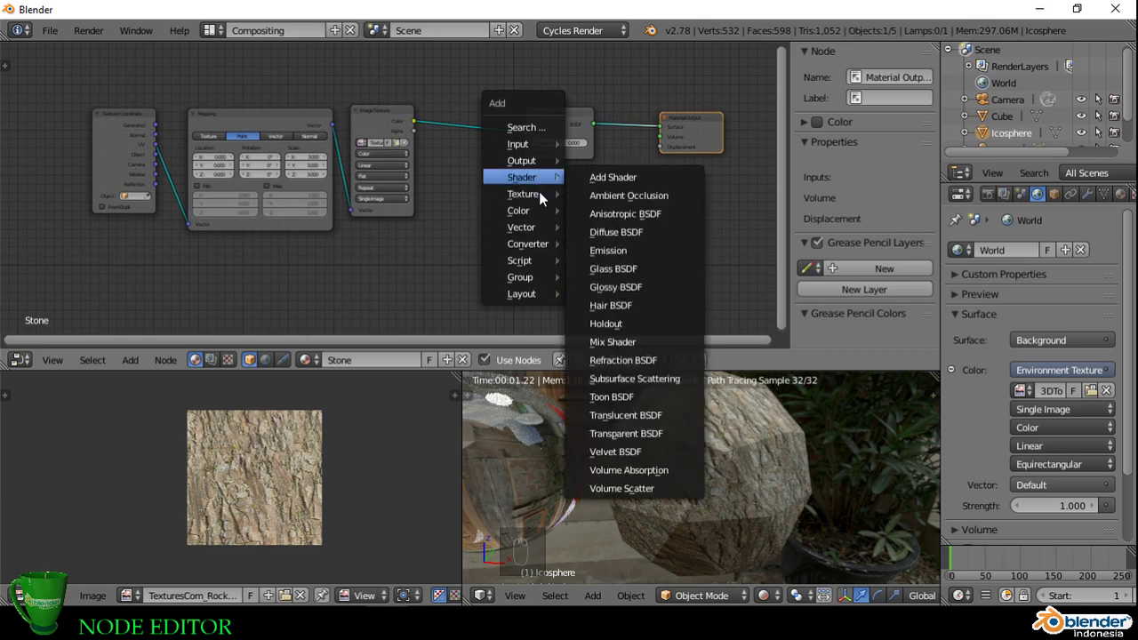
mouse_move(545, 176)
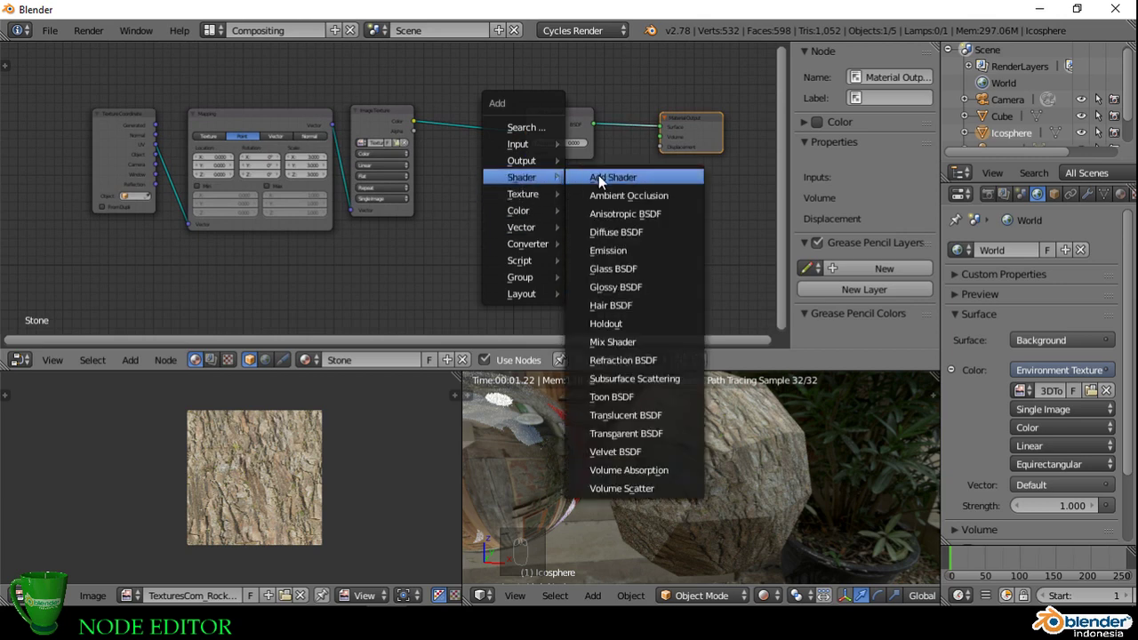
left_click(615, 287)
left_click(524, 172)
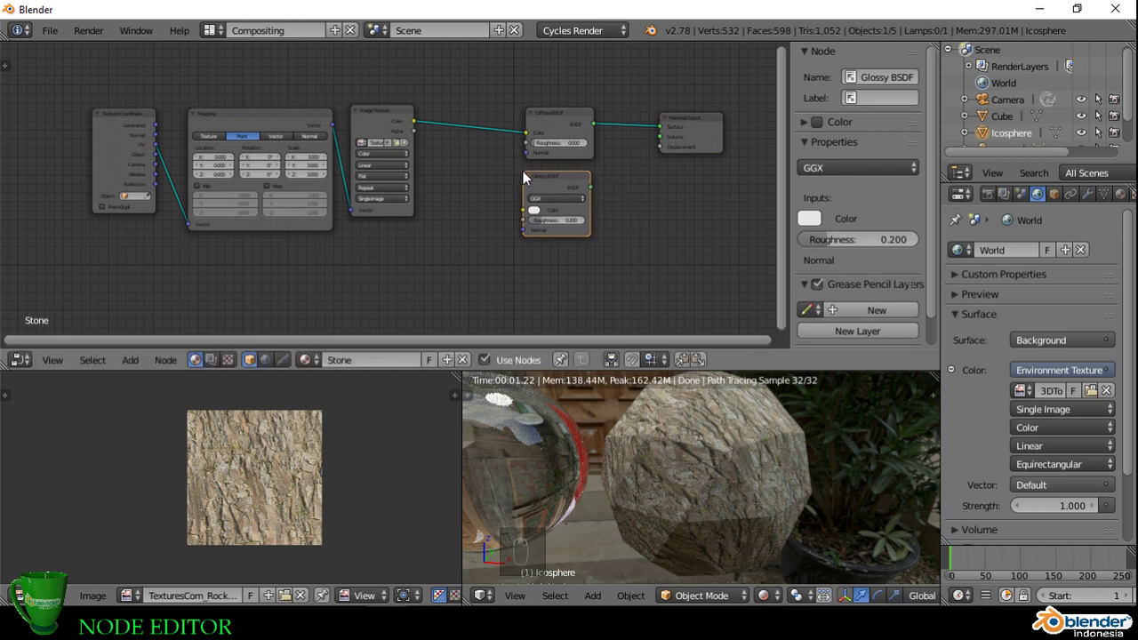
Step: Insert a Mix Shader between the Diffuse BSDF and Material Output, and connect the Glossy BSDF to its second Shader input
middle_click_drag(686, 122, 580, 161)
left_click_drag(580, 161, 655, 167)
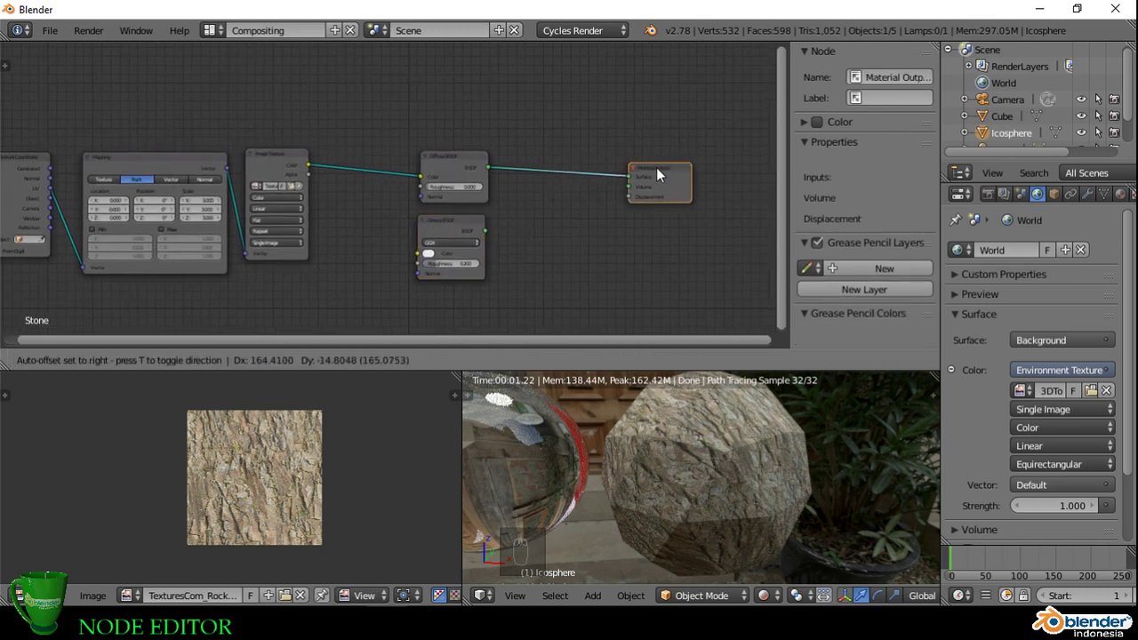
key("shift+a")
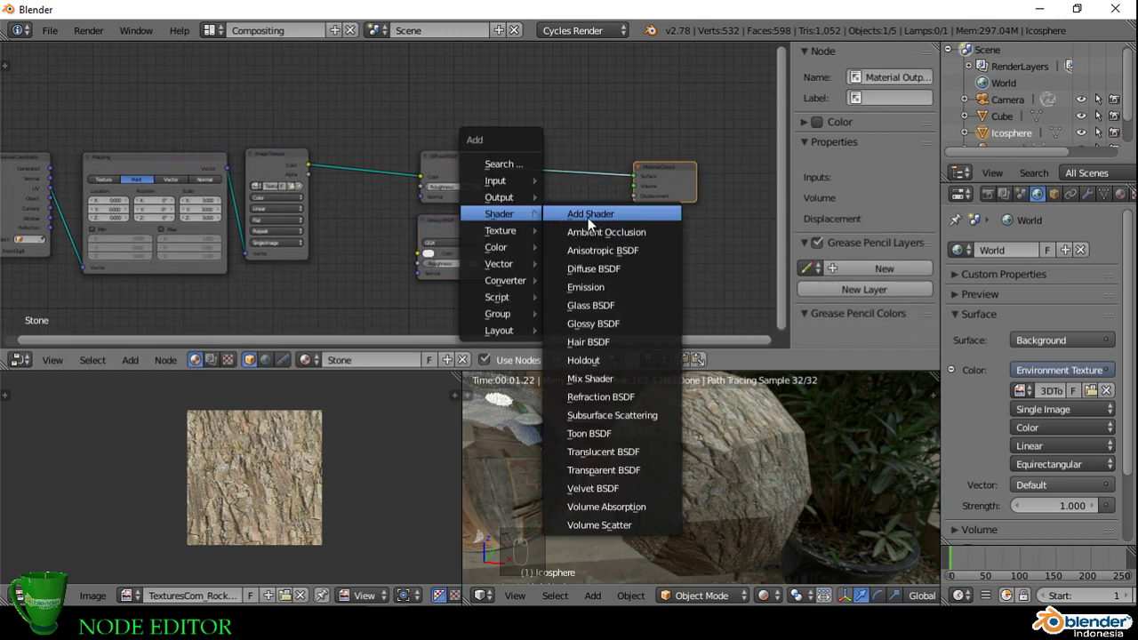
left_click(590, 378)
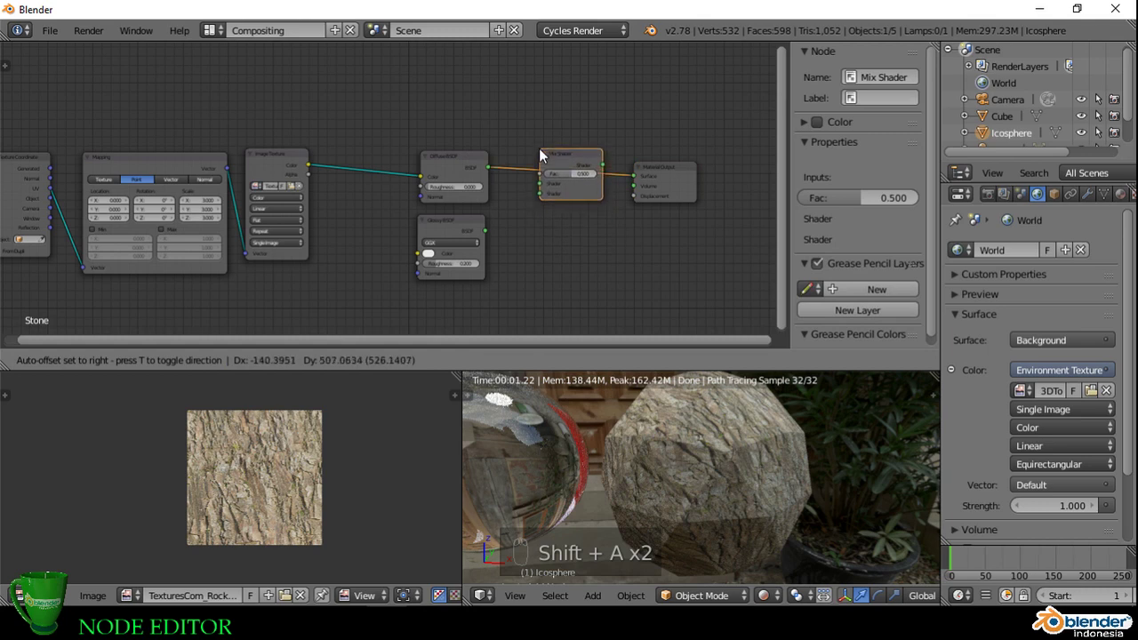
left_click(540, 155)
left_click_drag(484, 231, 534, 193)
Step: Lower the Mix Shader's Fac to 0.173 and check the reflection on the icosphere from another angle
scroll(538, 221, "up", 3)
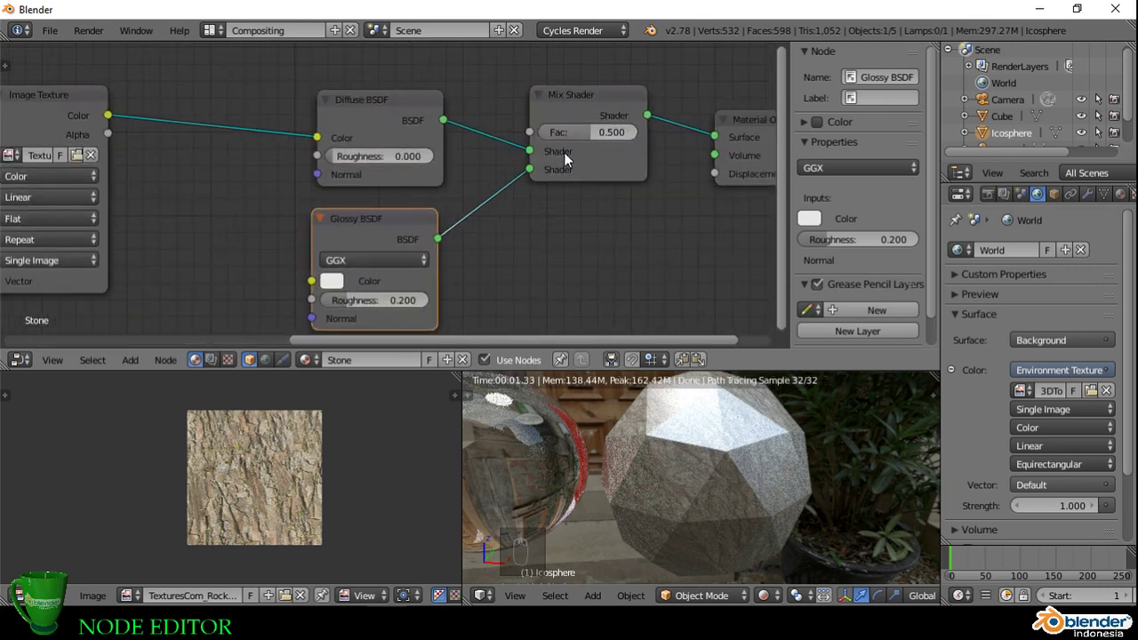
left_click_drag(592, 134, 557, 133)
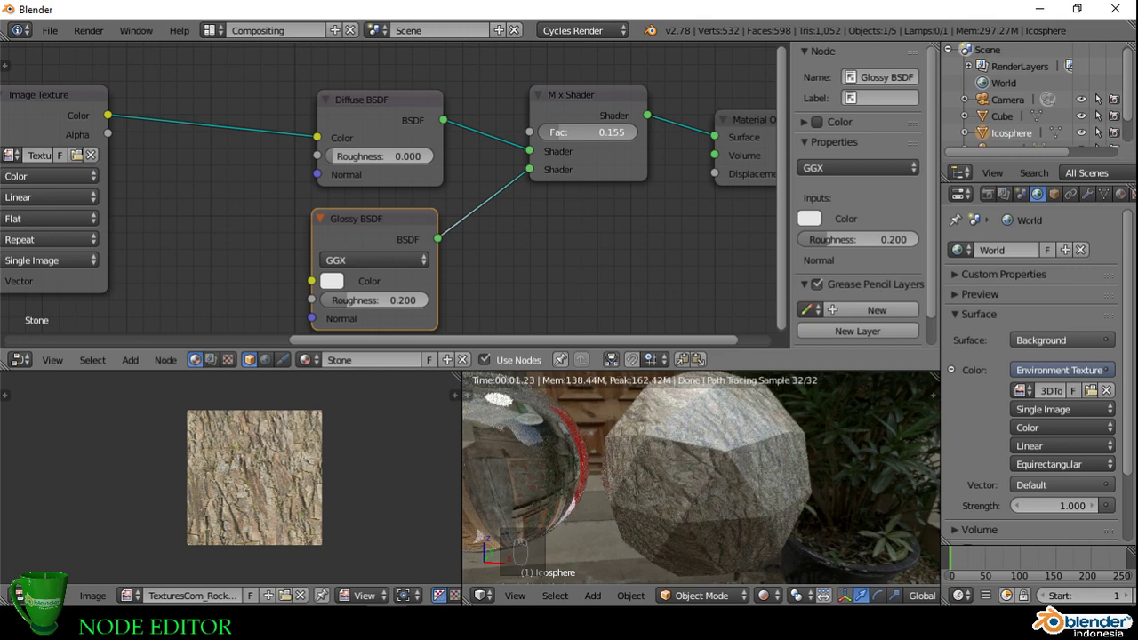
left_click_drag(558, 133, 565, 134)
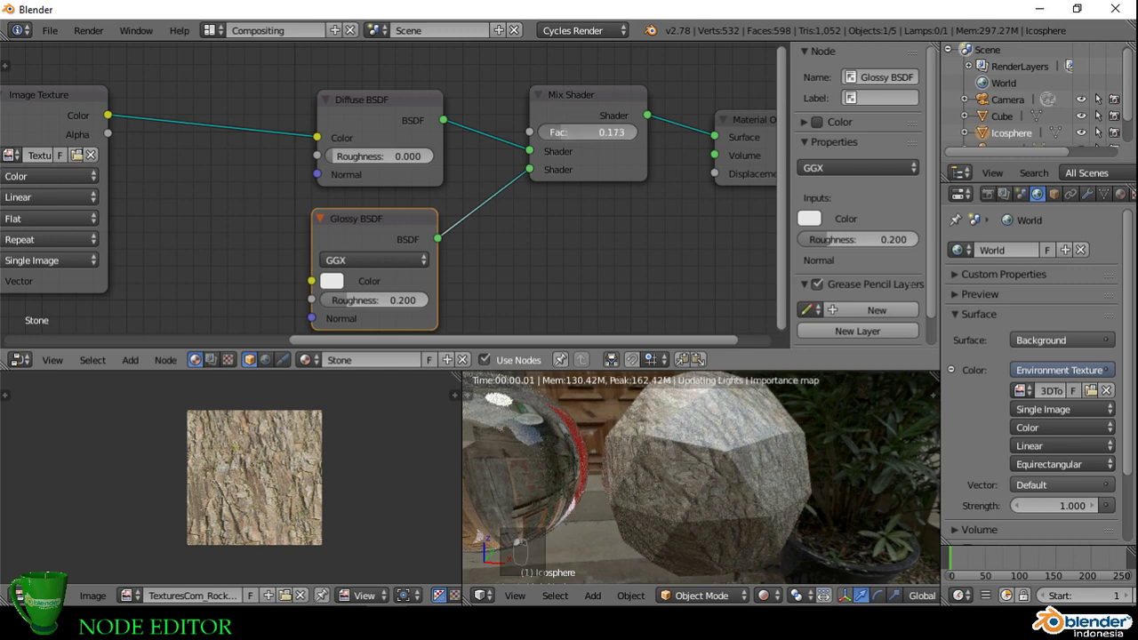
middle_click_drag(674, 456, 765, 465)
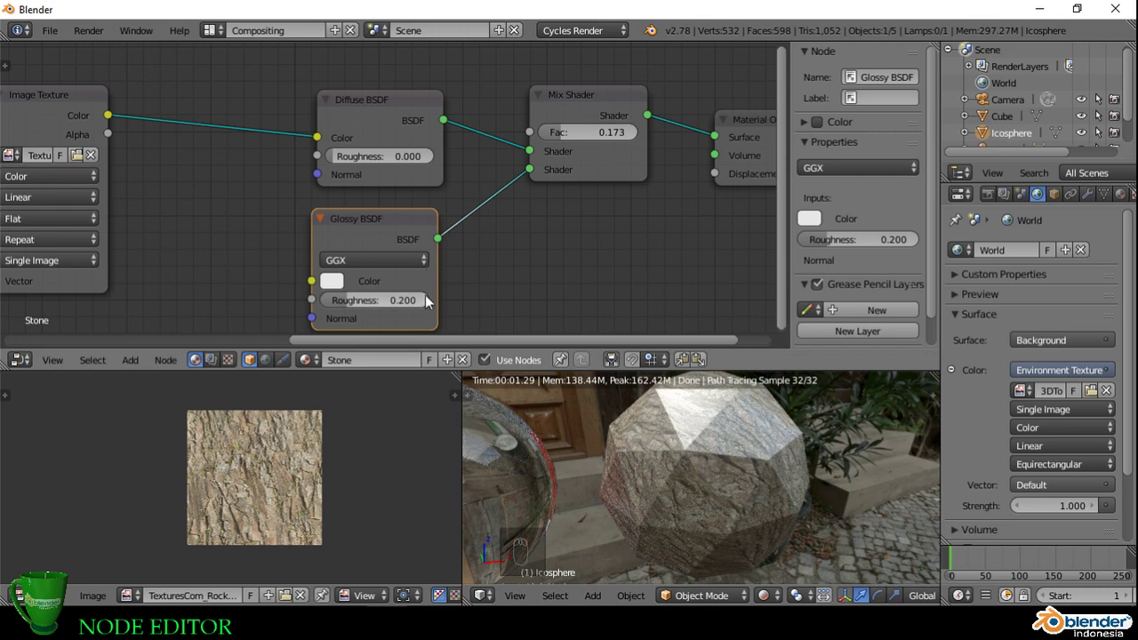
Step: Move the Glossy BSDF node further down to leave a wider gap below the Diffuse BSDF
scroll(367, 251, "down", 4)
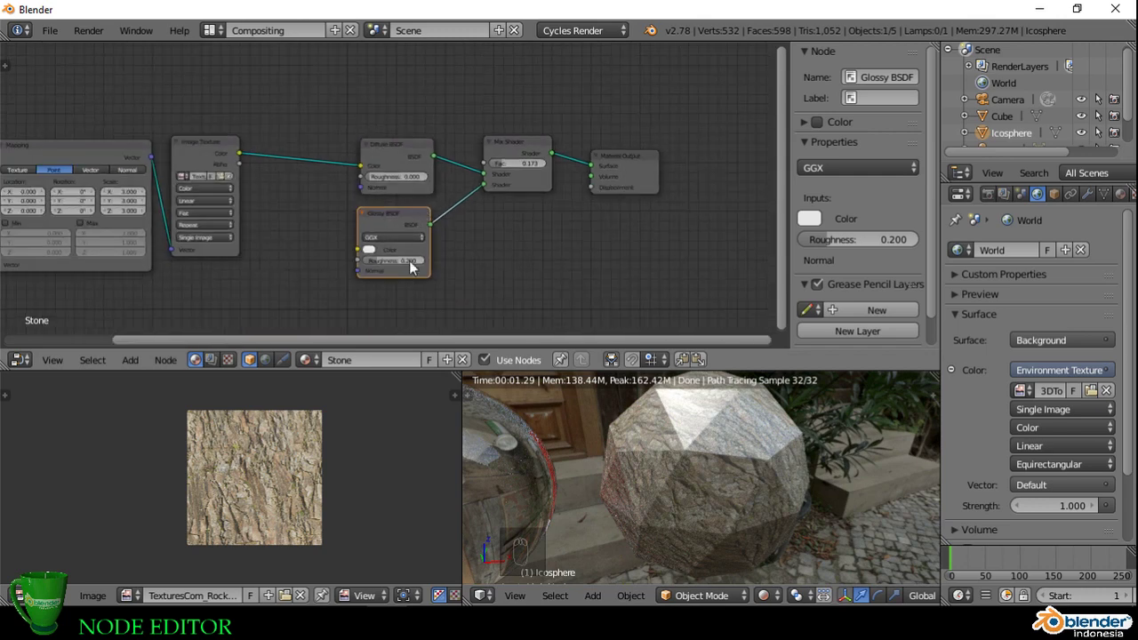
left_click_drag(481, 180, 483, 225)
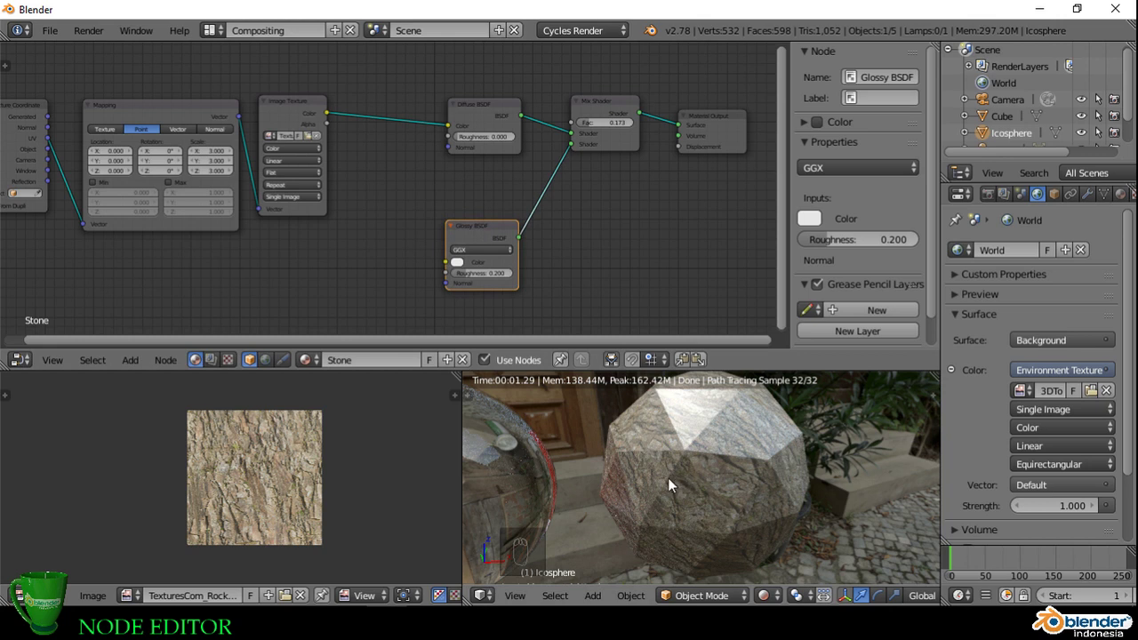
middle_click_drag(597, 280, 612, 277)
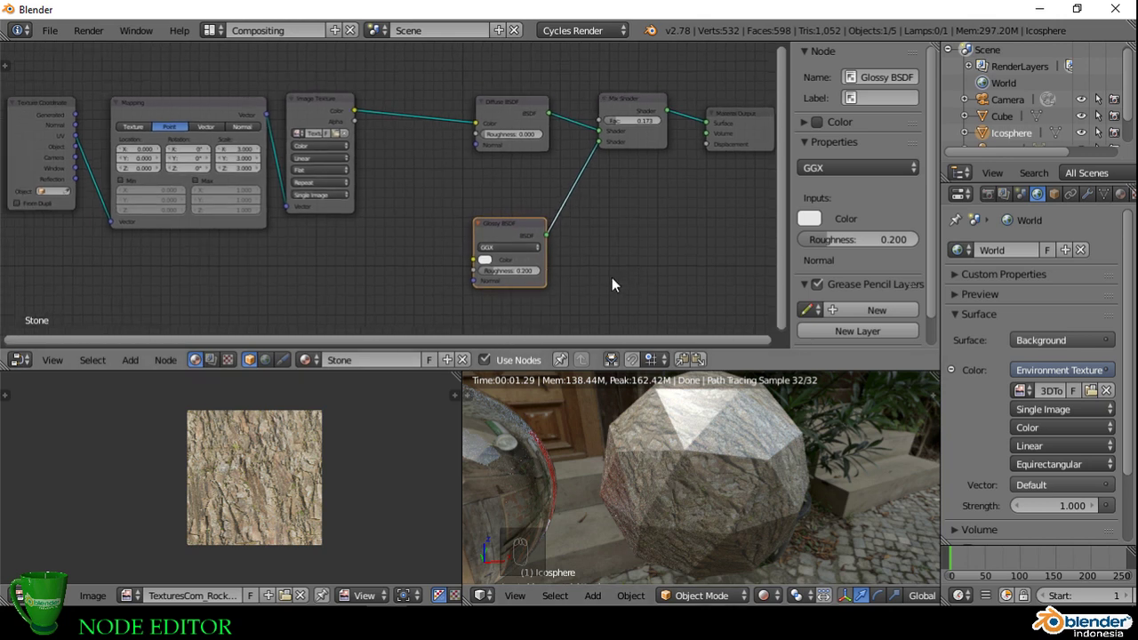
Step: Add a Bump vector node to the Stone material, between the Image Texture and the Glossy BSDF, below the texture row
key("shift+a")
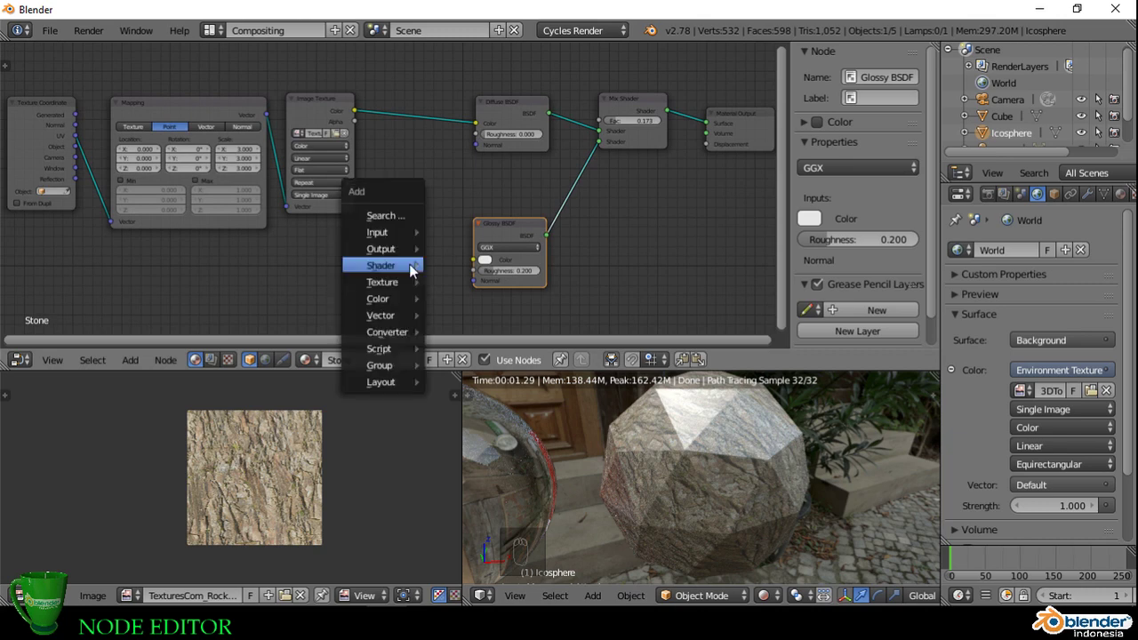
mouse_move(399, 330)
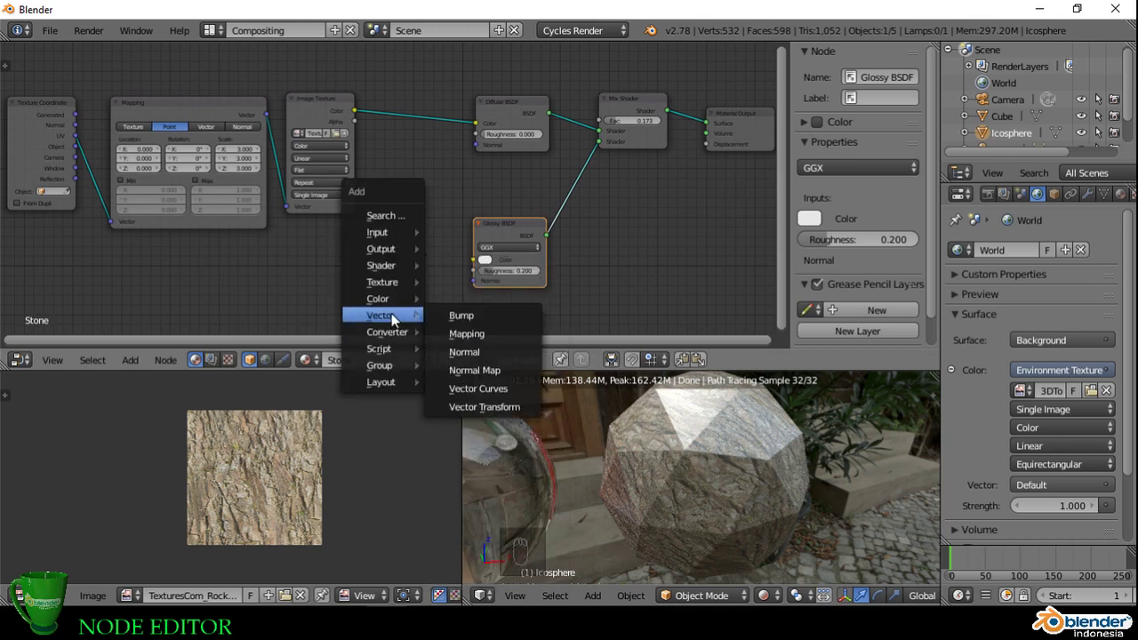
mouse_move(380, 303)
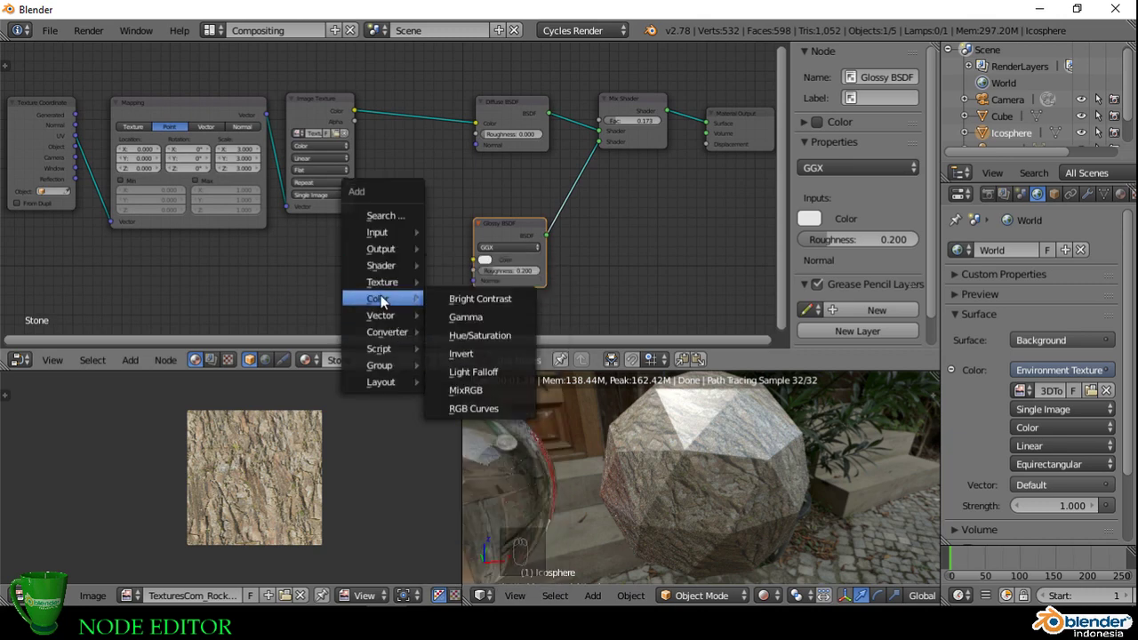
mouse_move(385, 270)
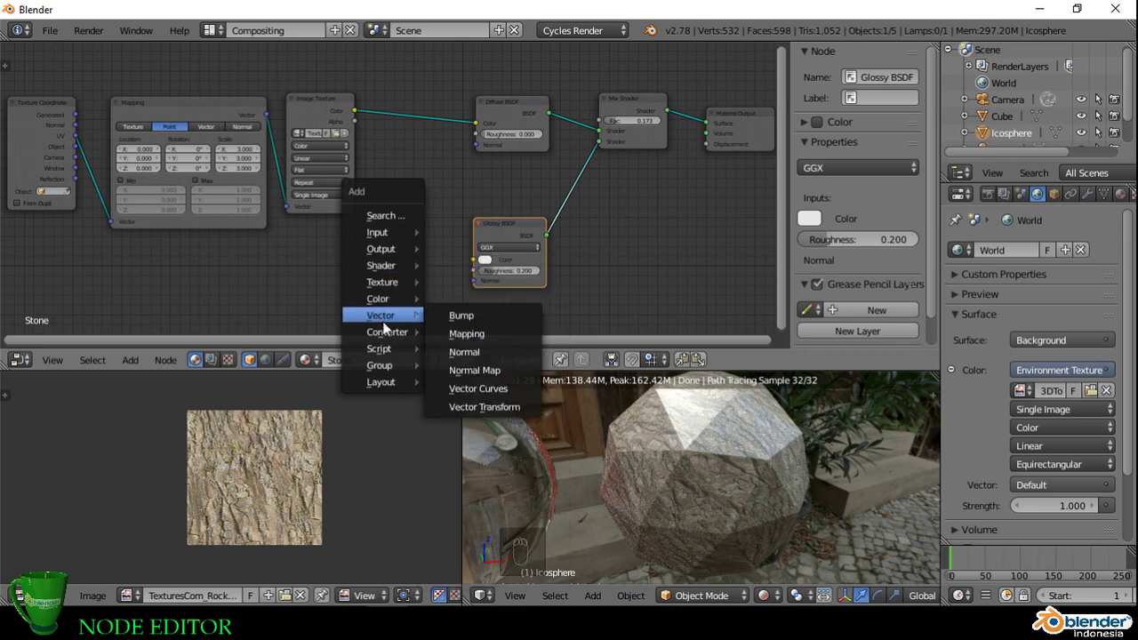
left_click(464, 317)
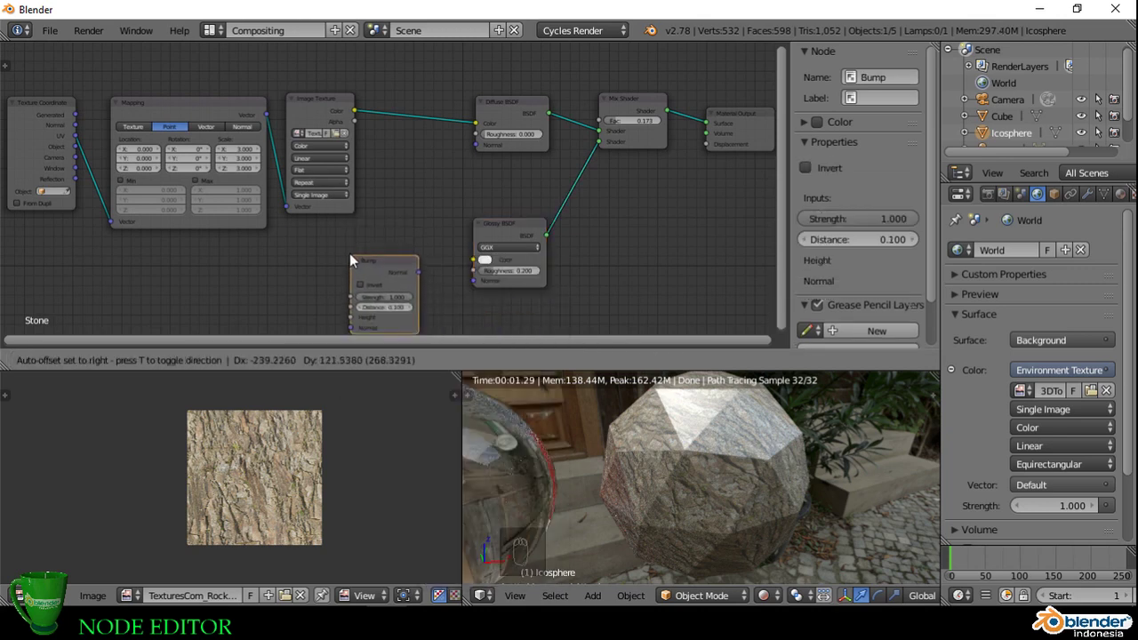
left_click(344, 245)
Step: Shift the Texture Coordinate, Mapping and Image Texture nodes together away from the shaders to make room around the Bump node
scroll(411, 308, "up", 2)
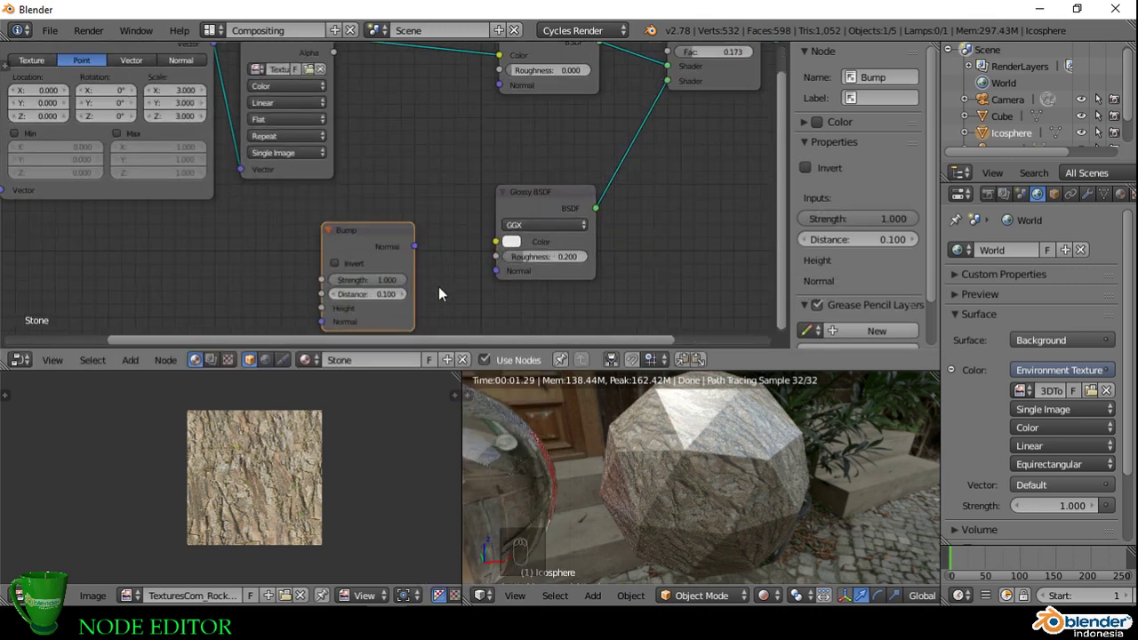
scroll(441, 283, "down", 3)
middle_click_drag(289, 272, 413, 276)
scroll(413, 276, "up", 1)
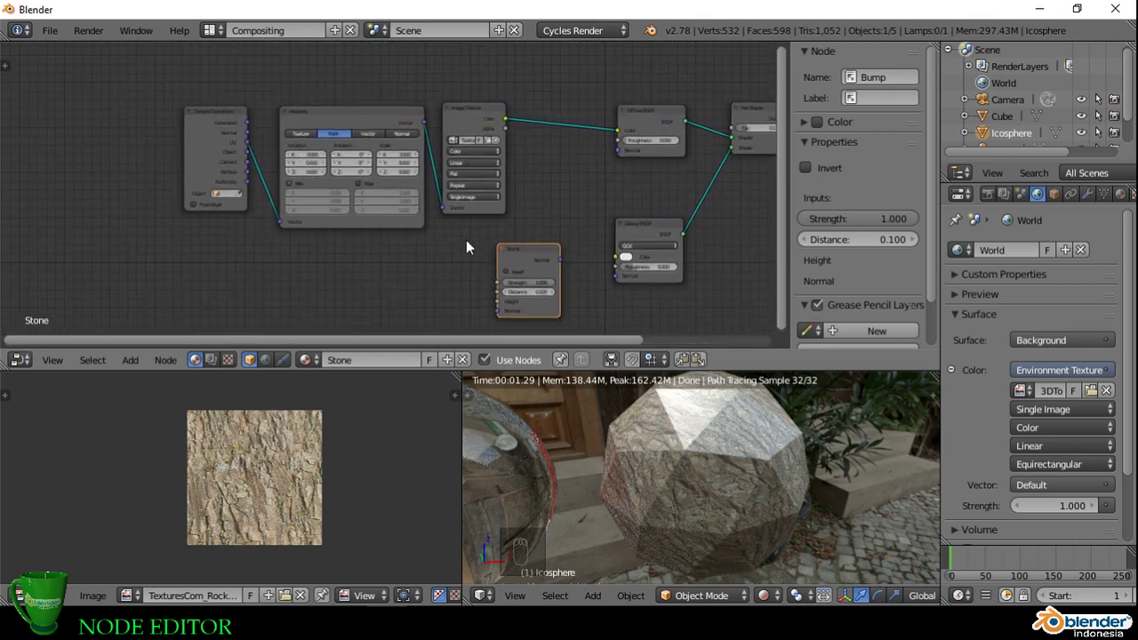
scroll(451, 223, "down", 1)
key("a")
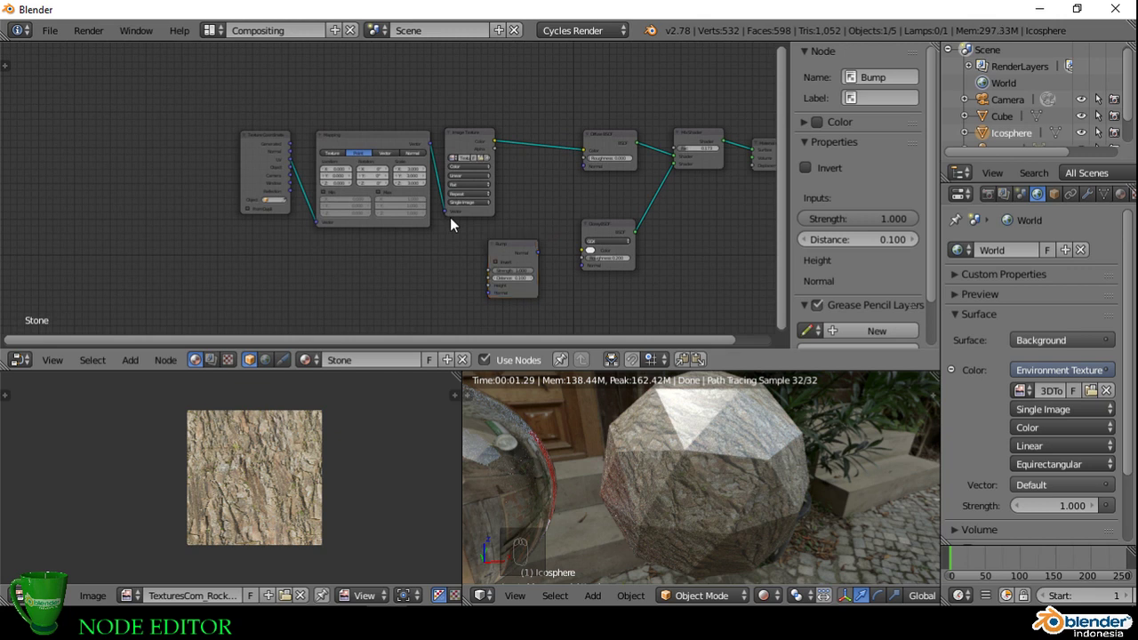
left_click_drag(219, 97, 488, 231)
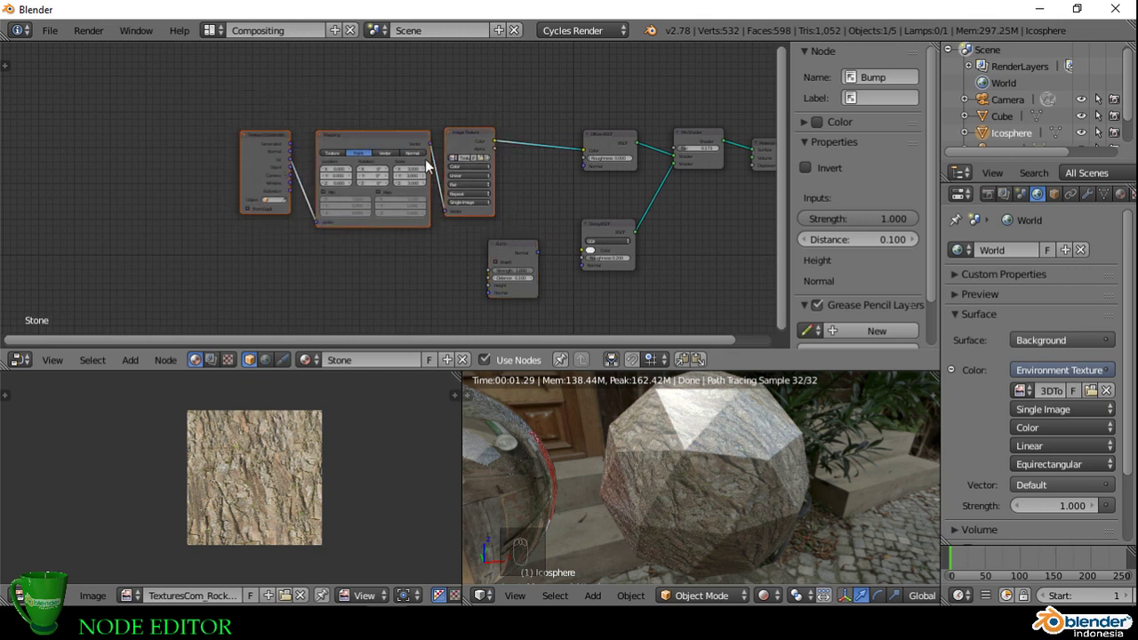
scroll(324, 223, "down", 1)
scroll(353, 182, "up", 2)
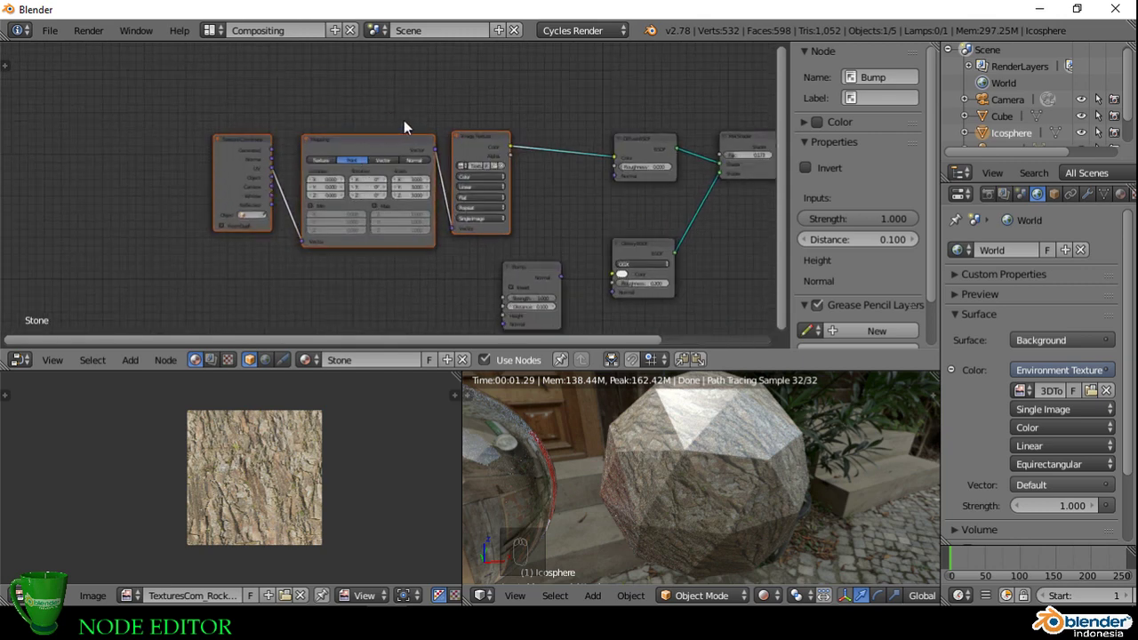
key("g")
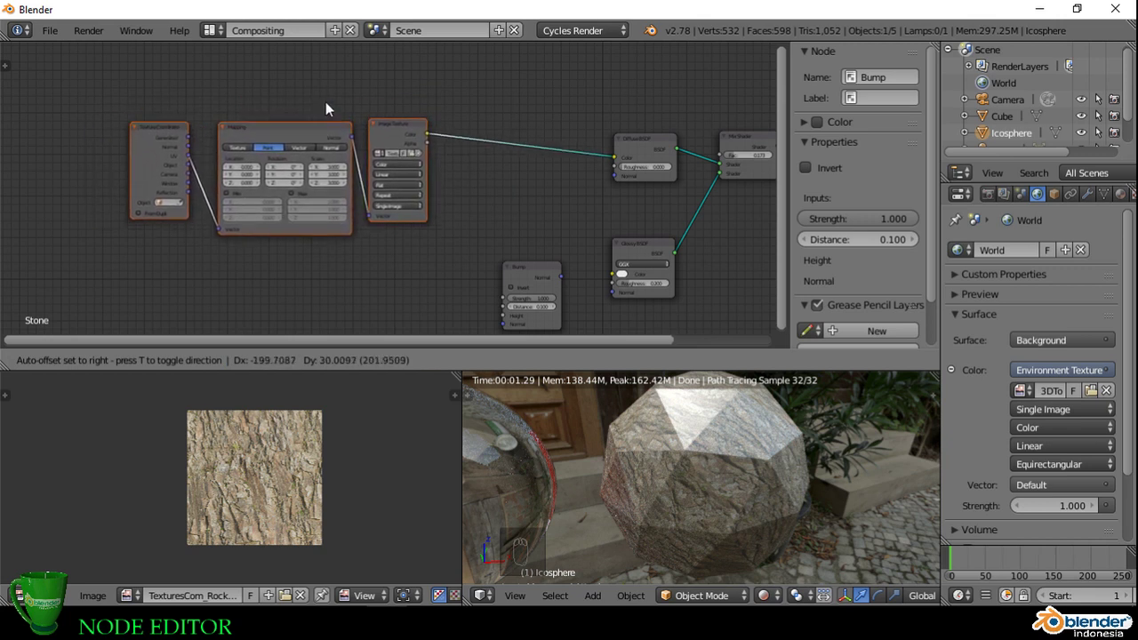
Step: Shift the three texture nodes farther from the shader nodes and insert a reroute point on the Image Texture to Diffuse BSDF link
left_click(223, 111)
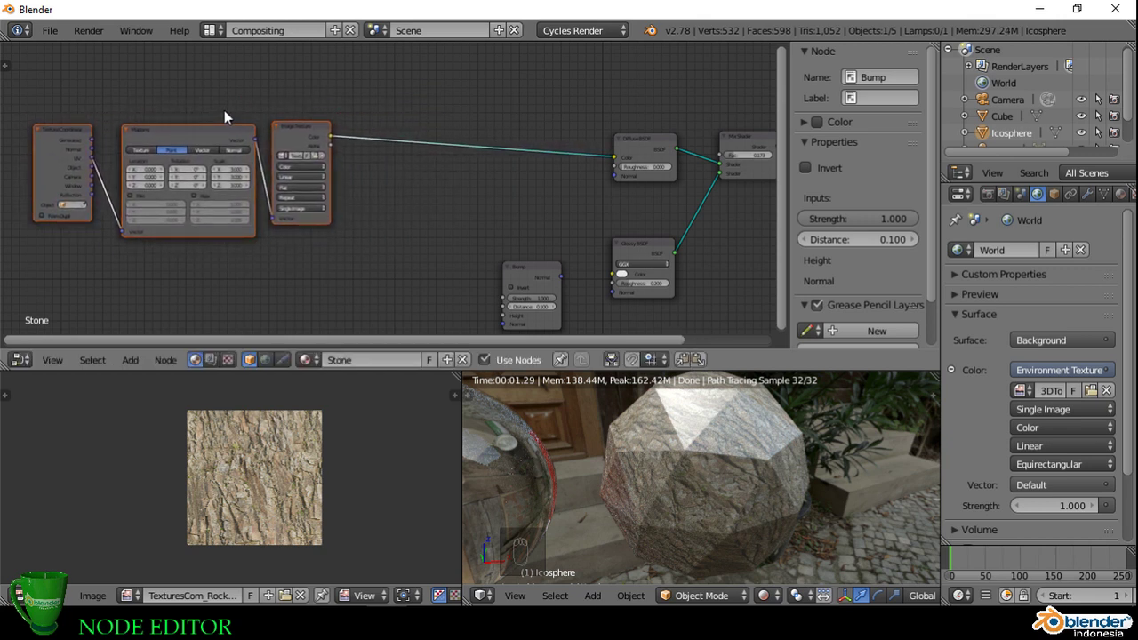
left_click(372, 219)
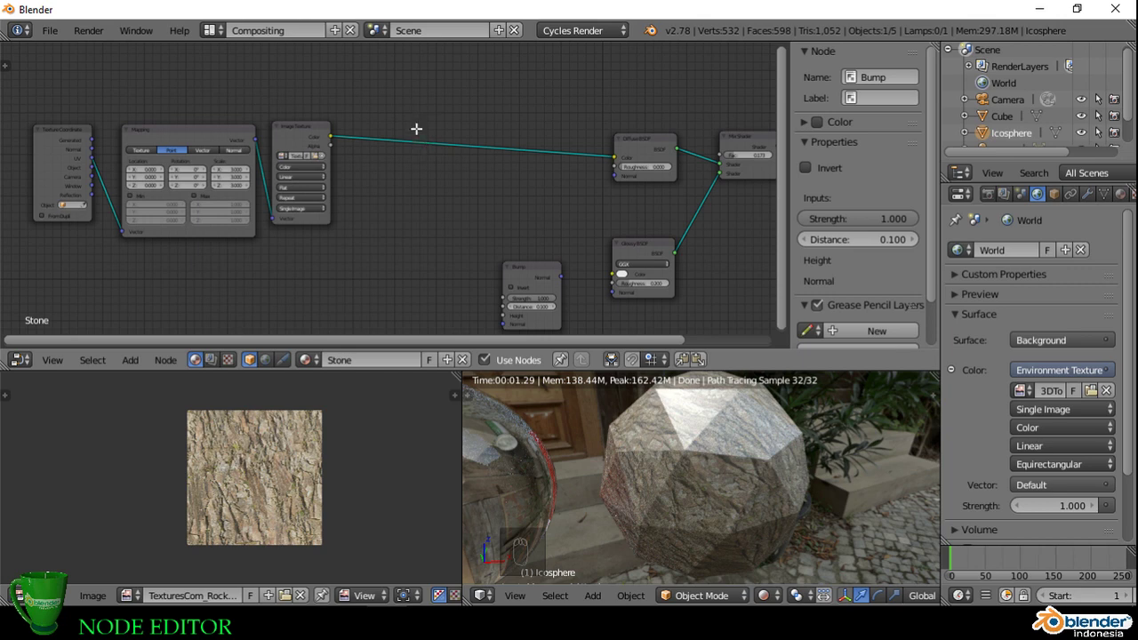
right_click_drag(416, 128, 416, 159, "shift")
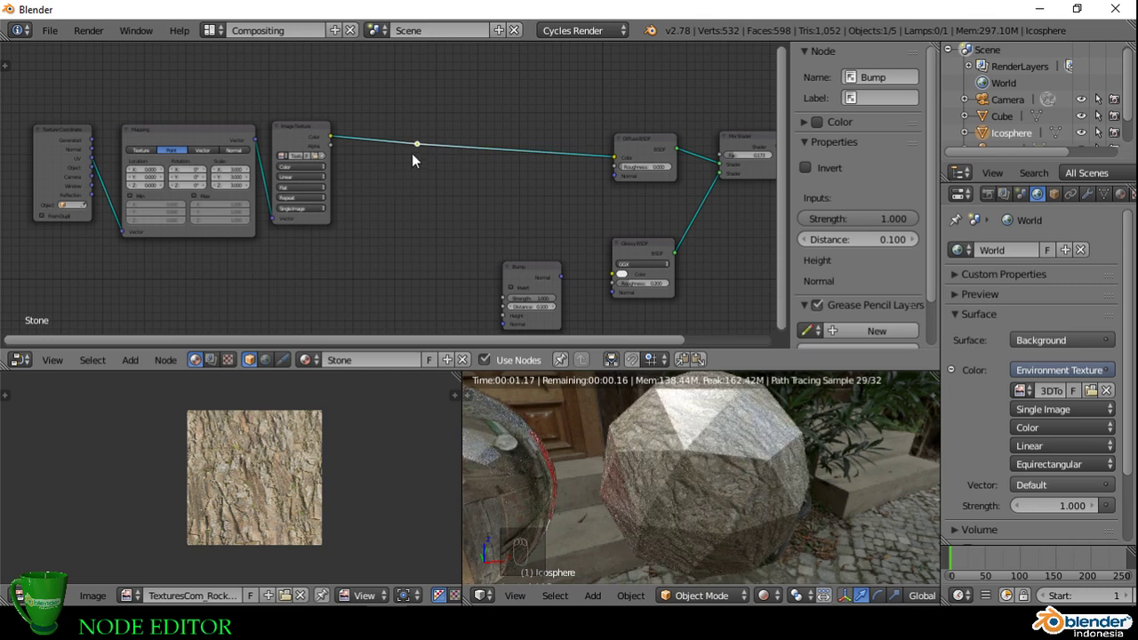
scroll(415, 140, "up", 6)
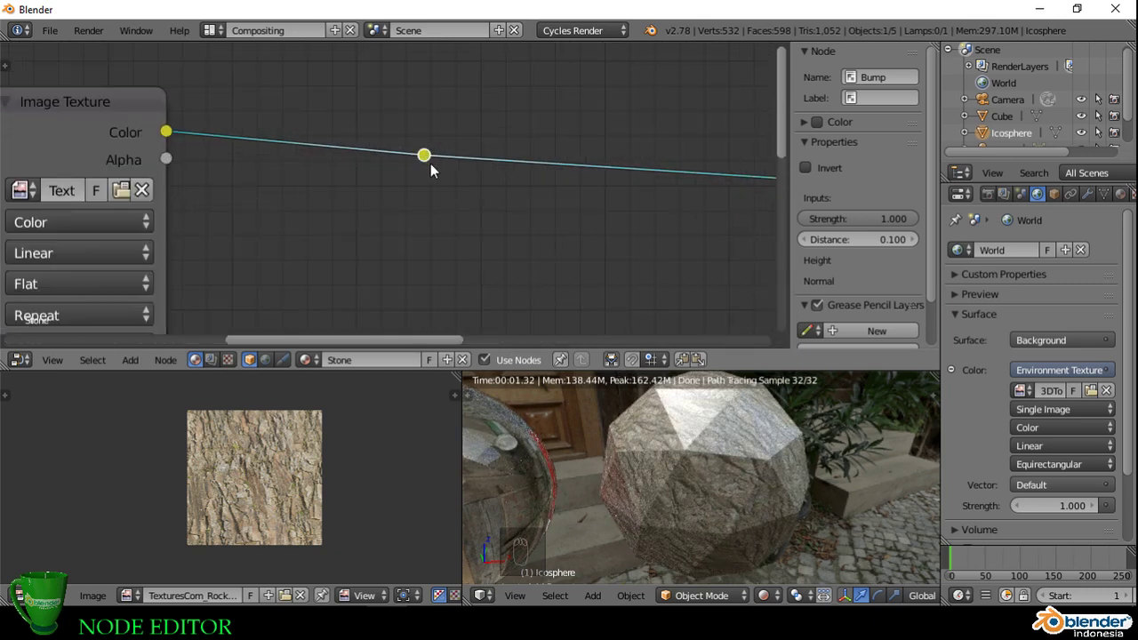
scroll(424, 157, "down", 6)
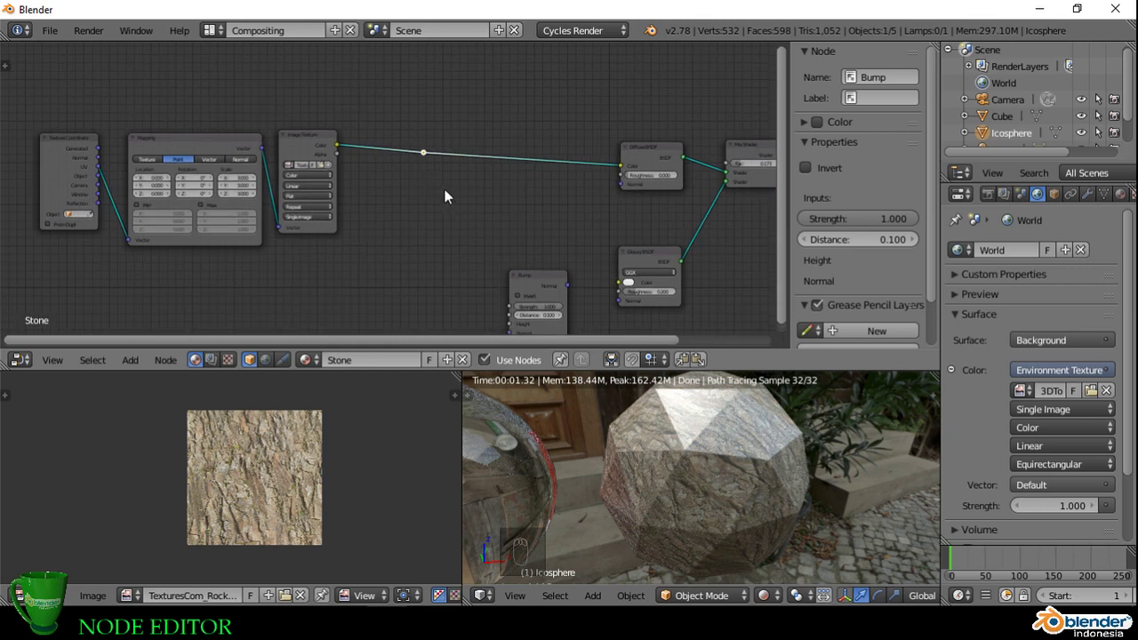
Step: Connect the reroute point to the Bump node's Height input and Bump's Normal output to the Glossy BSDF's Normal input
left_click_drag(424, 153, 506, 328)
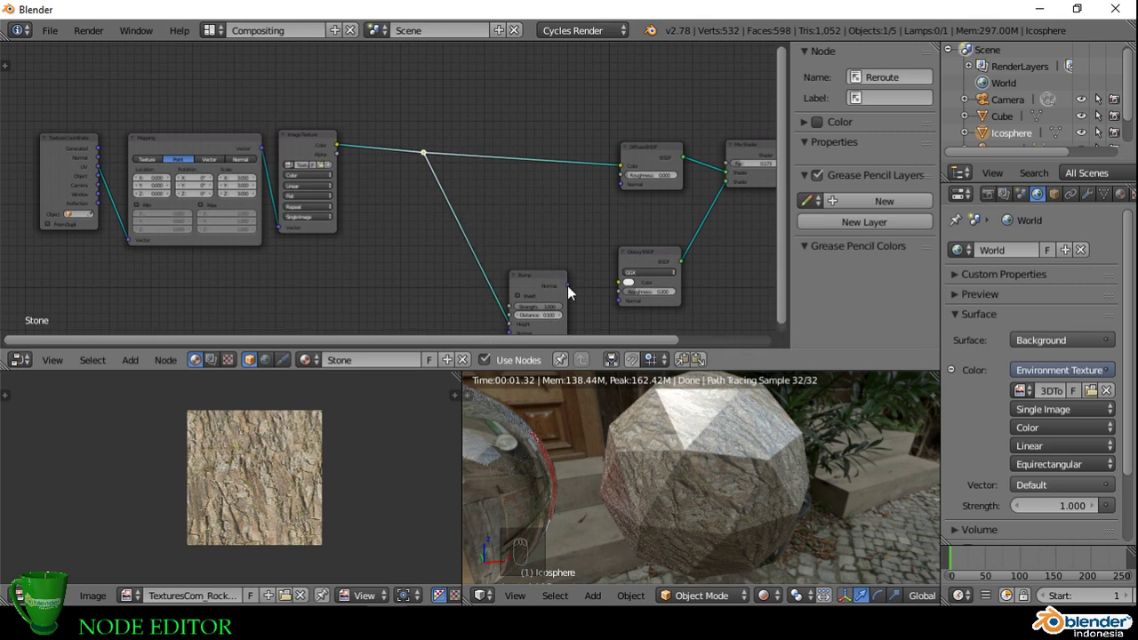
left_click_drag(567, 285, 610, 304)
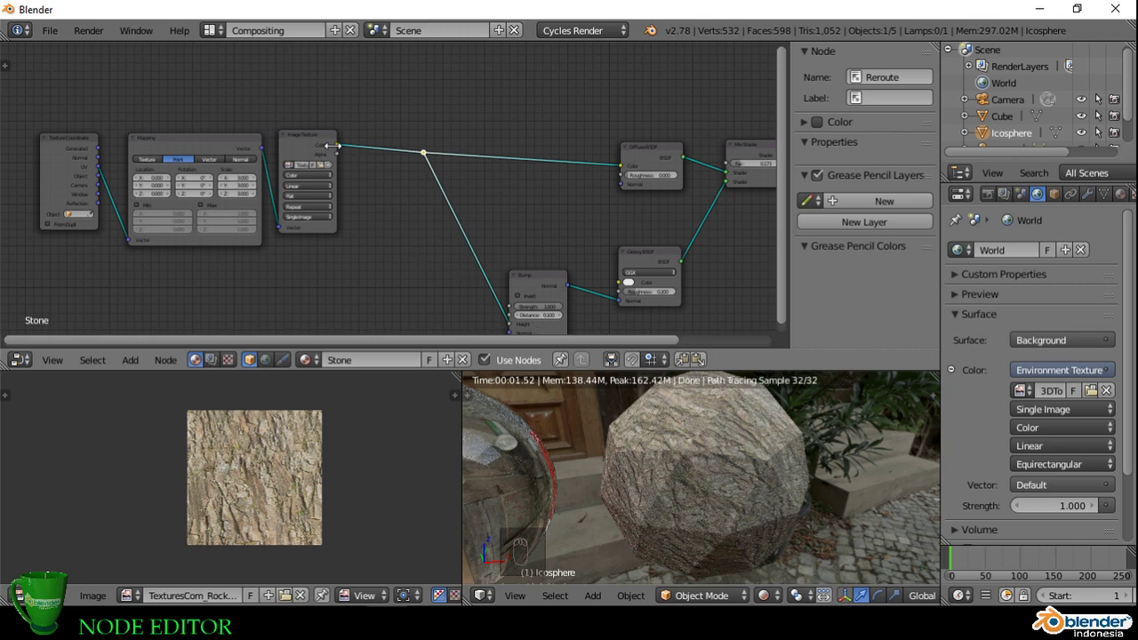
Step: Try linking the Image Texture's Color output directly to Bump's Height input, and cut that link
left_click_drag(415, 212, 509, 324)
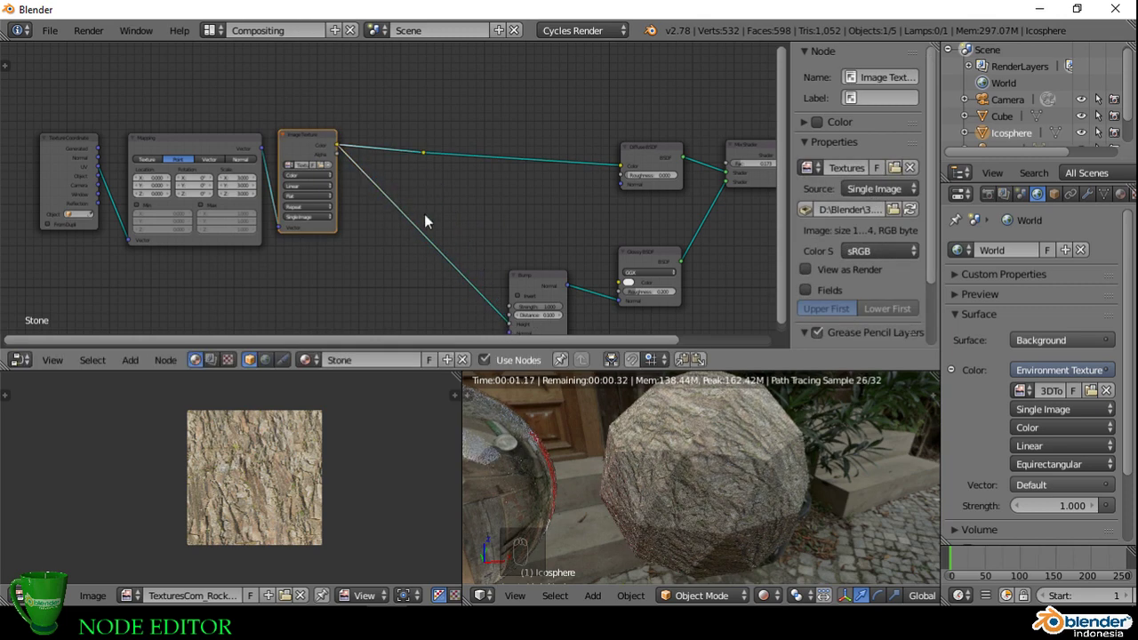
right_click_drag(434, 223, 422, 251, "ctrl")
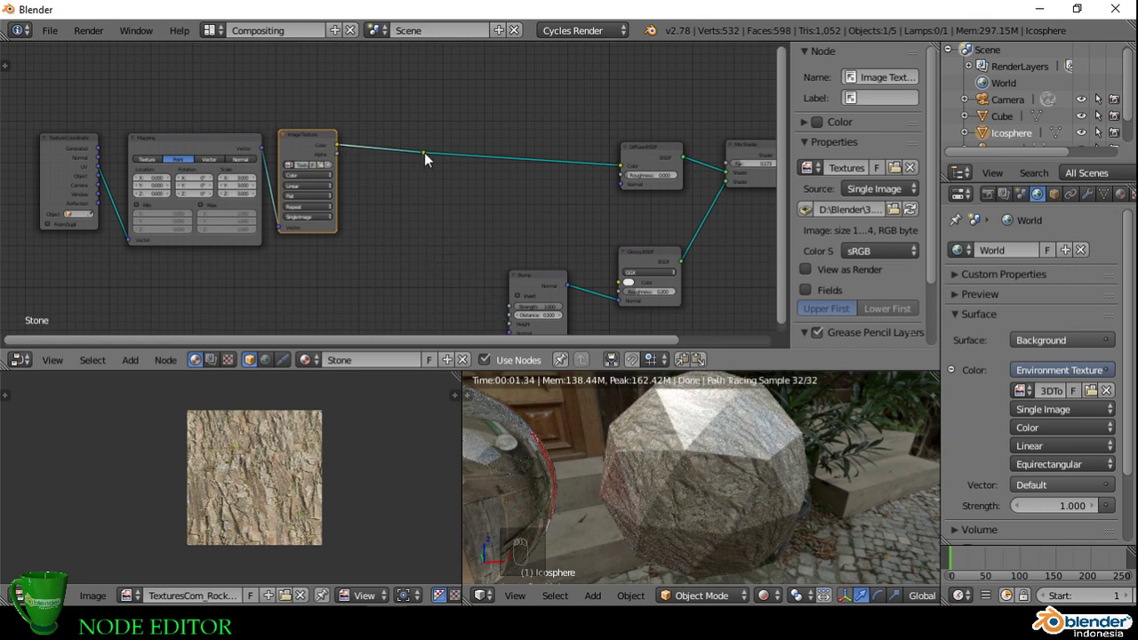
Step: Move the reroute point down beside the Bump node and link it to Bump's Height input
left_click_drag(424, 152, 461, 262)
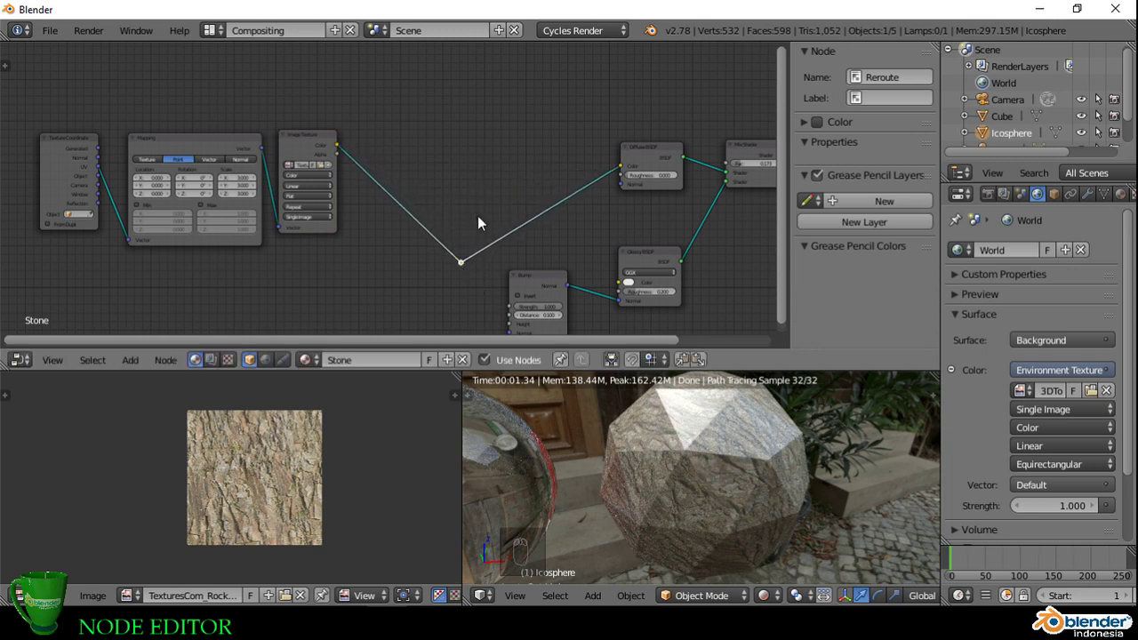
middle_click_drag(480, 179, 453, 149)
scroll(468, 283, "up", 5)
middle_click_drag(456, 240, 441, 185)
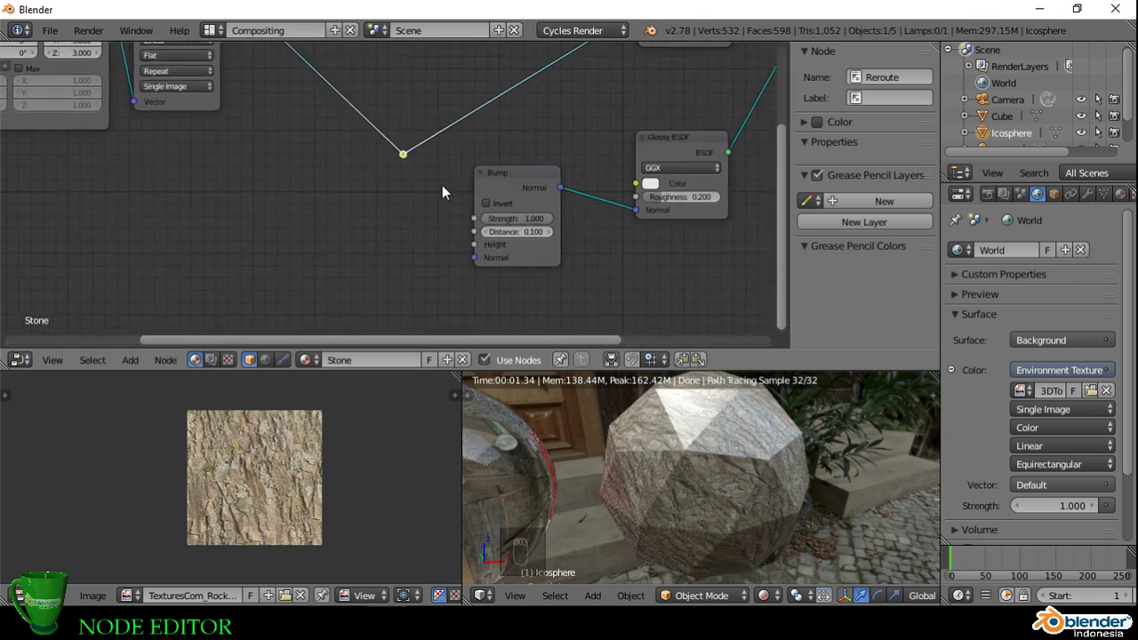
scroll(439, 190, "up", 2)
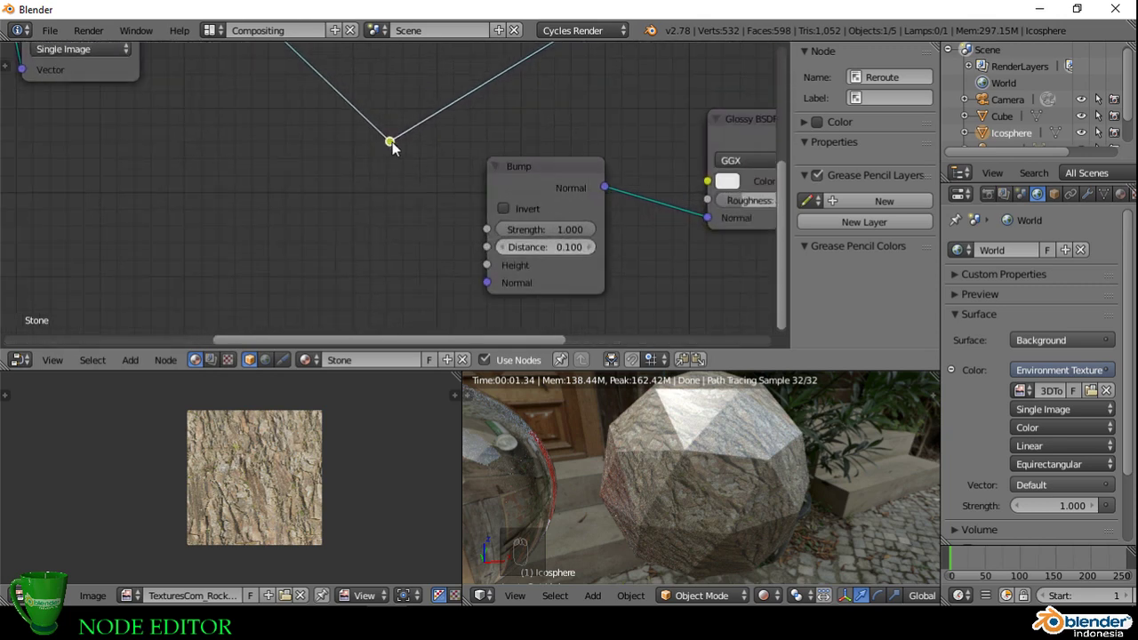
left_click_drag(392, 148, 486, 280)
left_click_drag(391, 141, 486, 265)
scroll(438, 253, "down", 3)
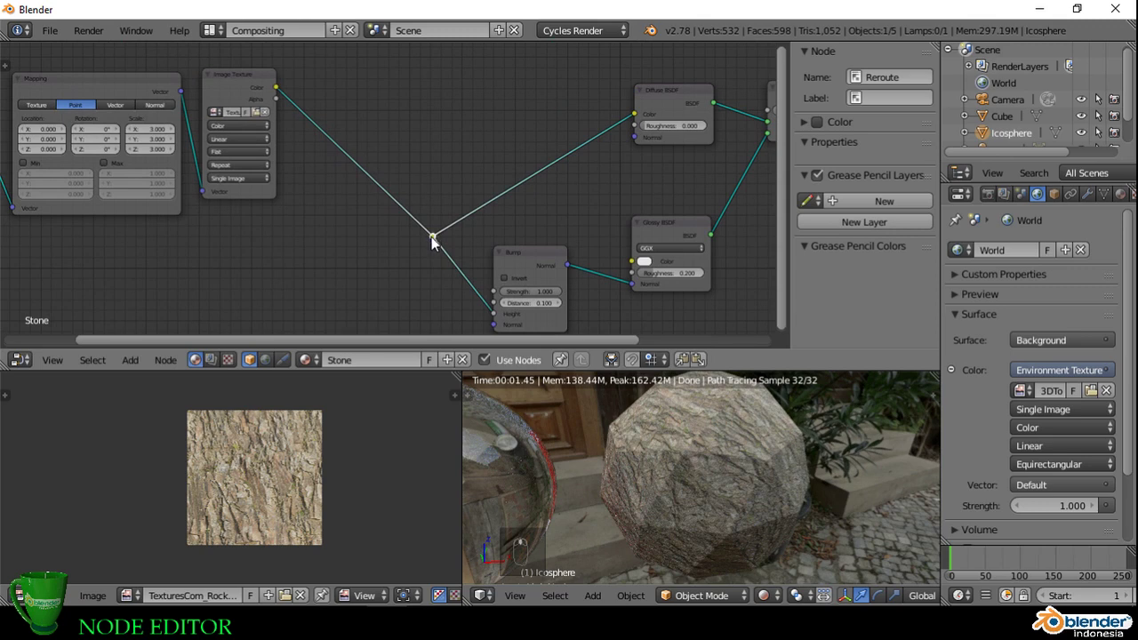
mouse_move(431, 236)
left_mouse_down()
mouse_move(406, 172)
mouse_move(457, 223)
mouse_move(370, 240)
mouse_move(409, 226)
mouse_move(438, 233)
mouse_move(440, 252)
left_mouse_up()
scroll(526, 227, "down", 2)
middle_click_drag(523, 253, 521, 228)
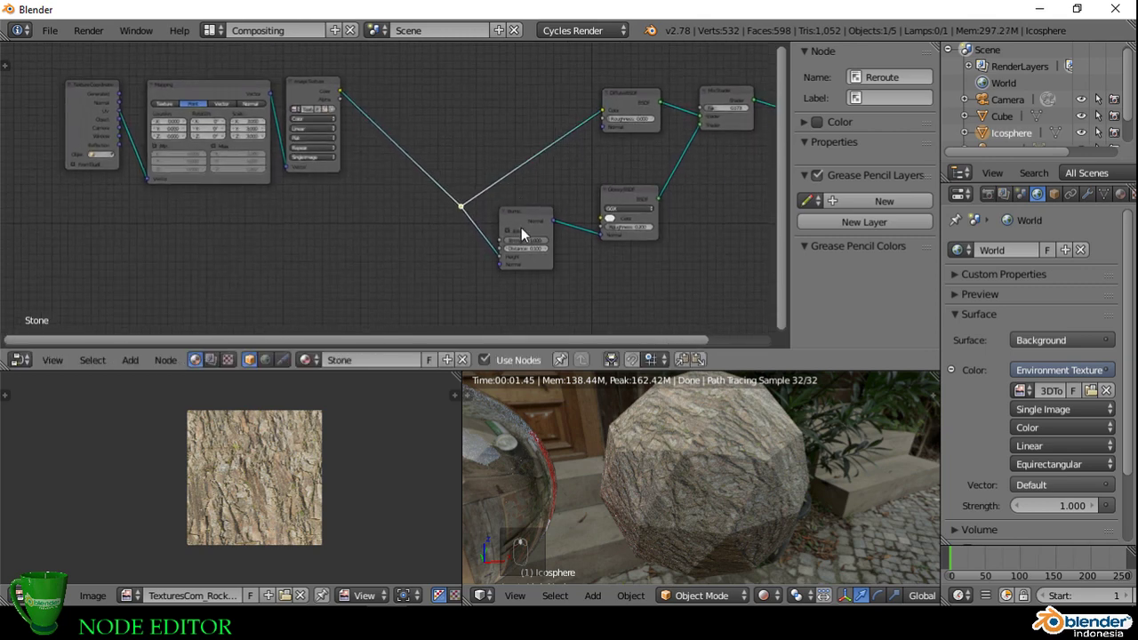
Step: Mute the Bump node to compare the icosphere's rendered surface without it, and unmute the node
scroll(525, 253, "up", 2)
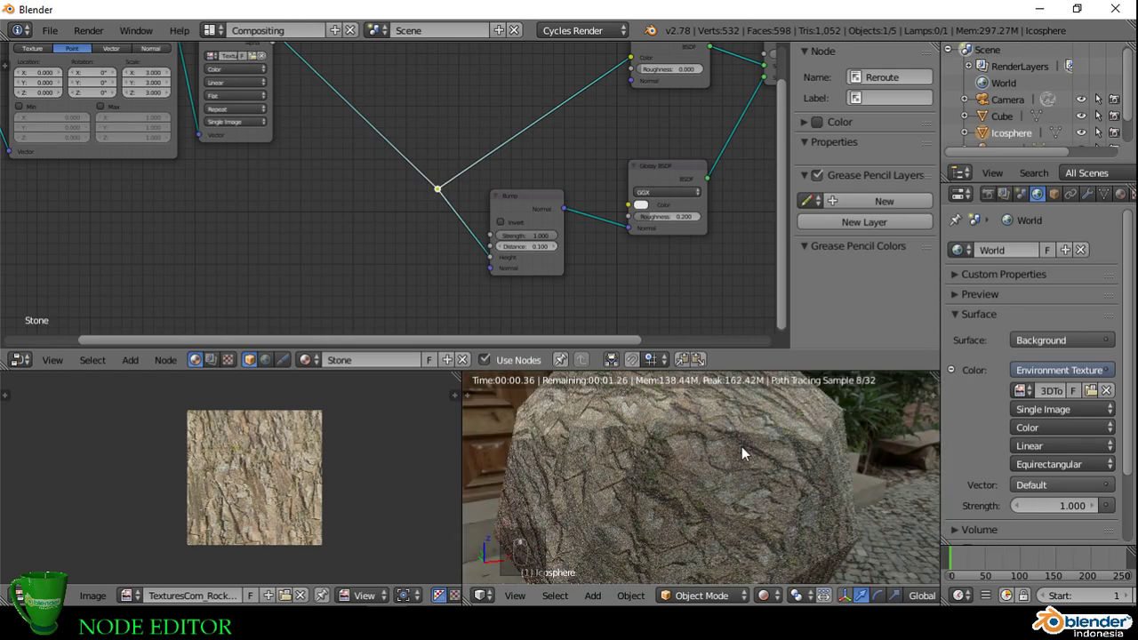
middle_click_drag(729, 465, 653, 486)
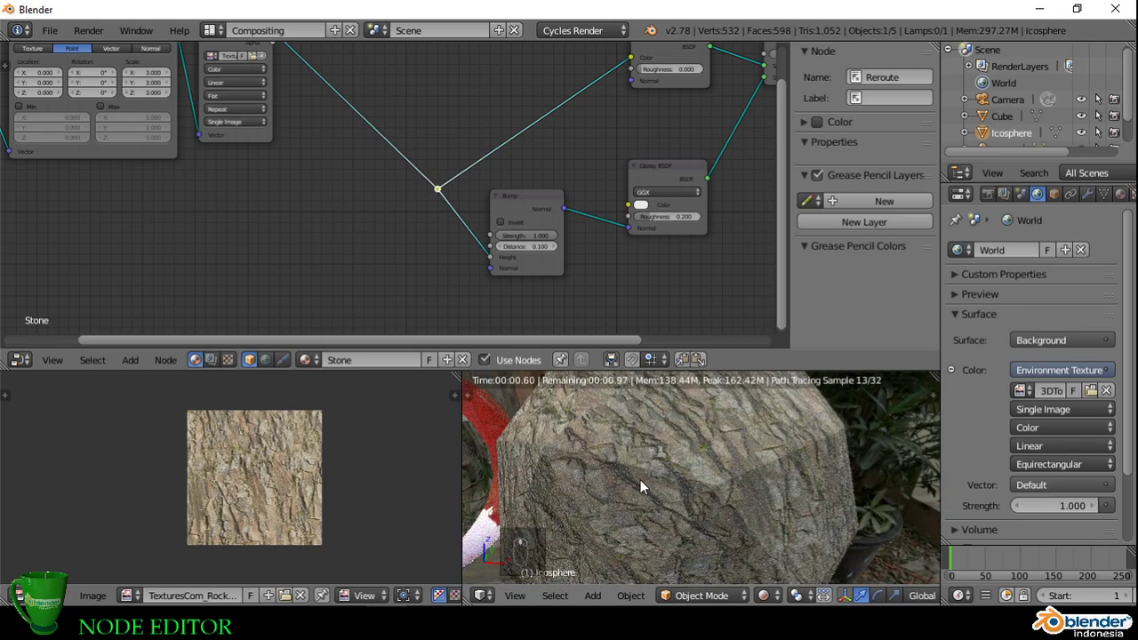
scroll(532, 245, "up", 2)
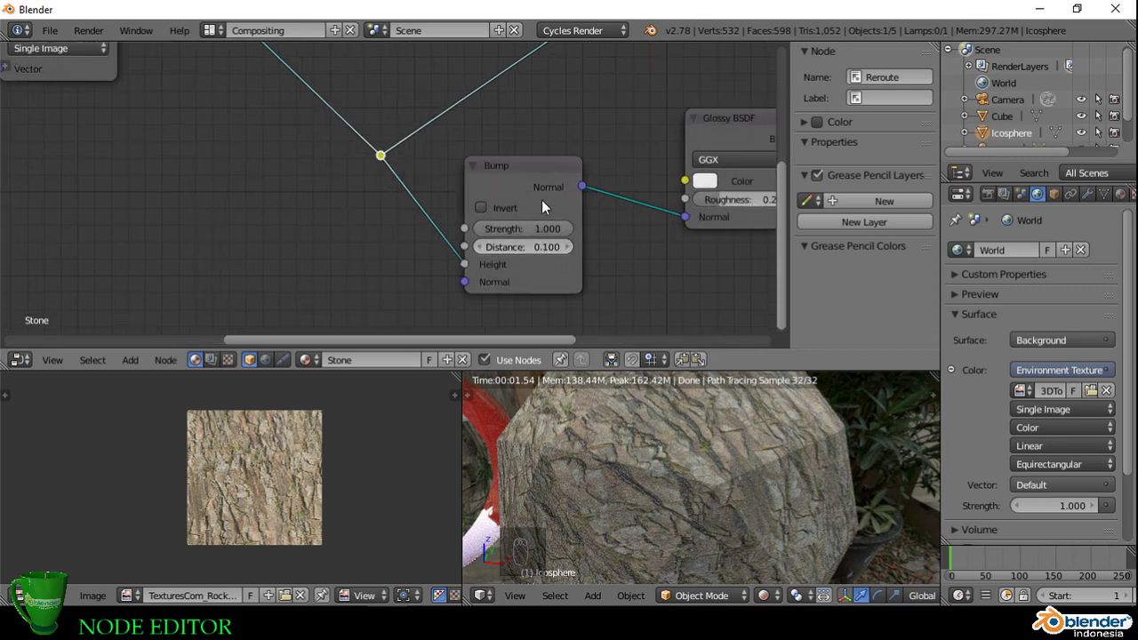
left_click(535, 170)
key("m")
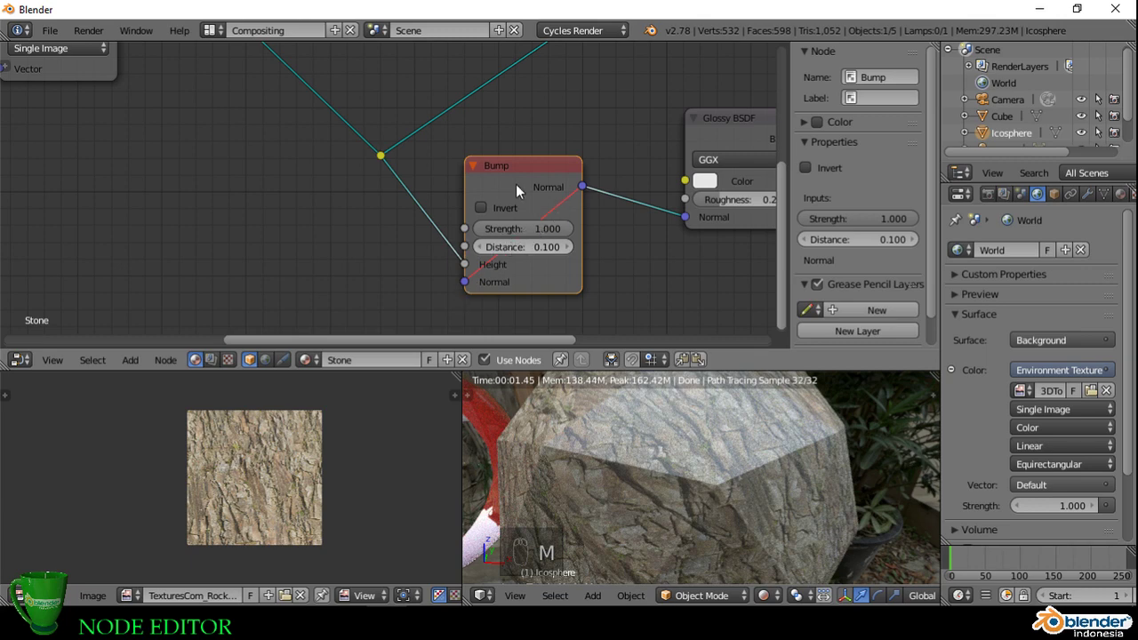
middle_click_drag(612, 276, 564, 272)
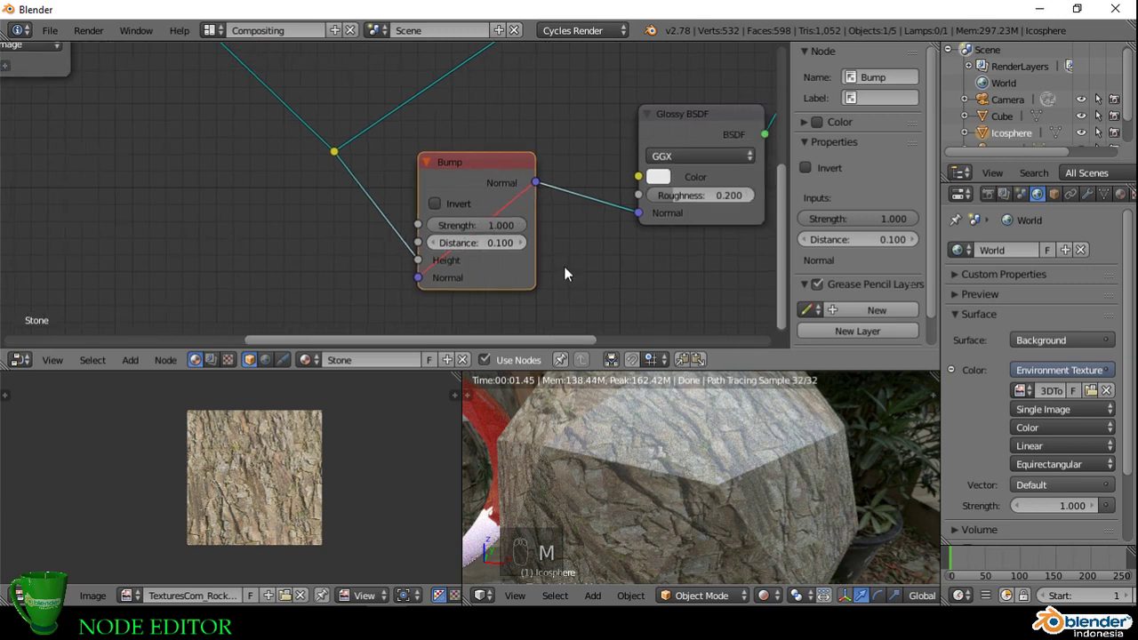
scroll(675, 465, "down", 5)
scroll(675, 464, "up", 2)
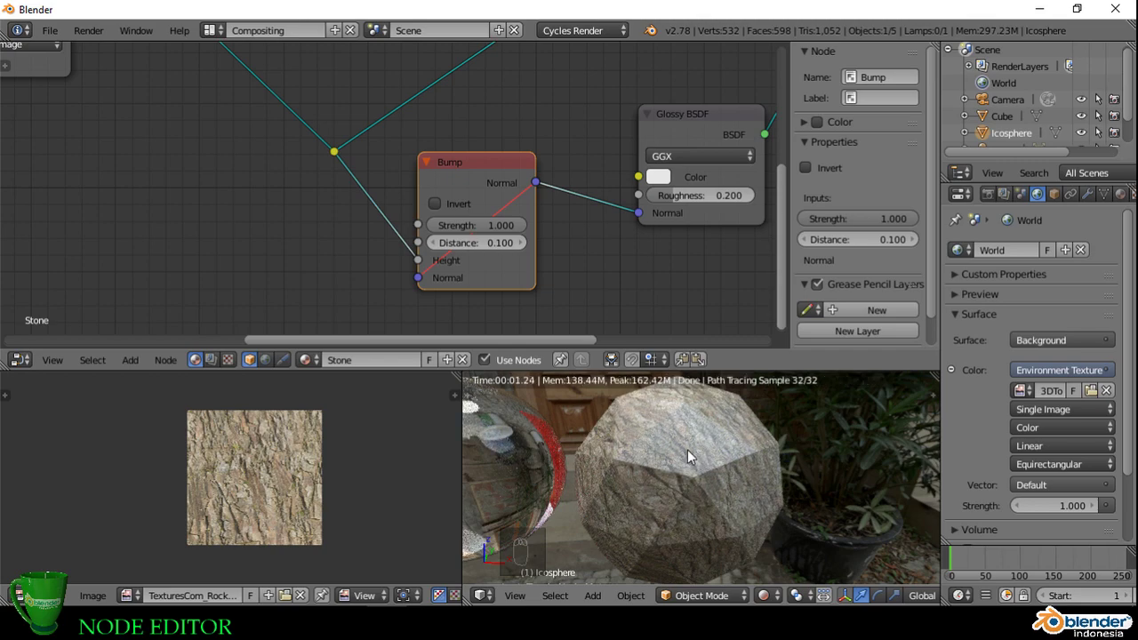
middle_click_drag(692, 474, 650, 465)
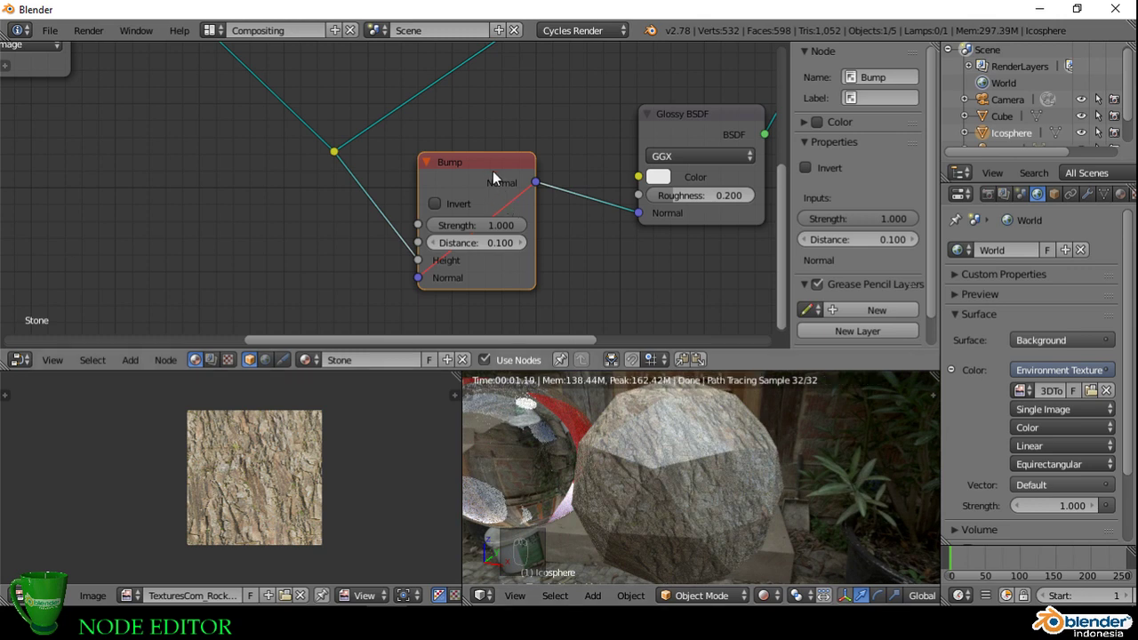
key("m")
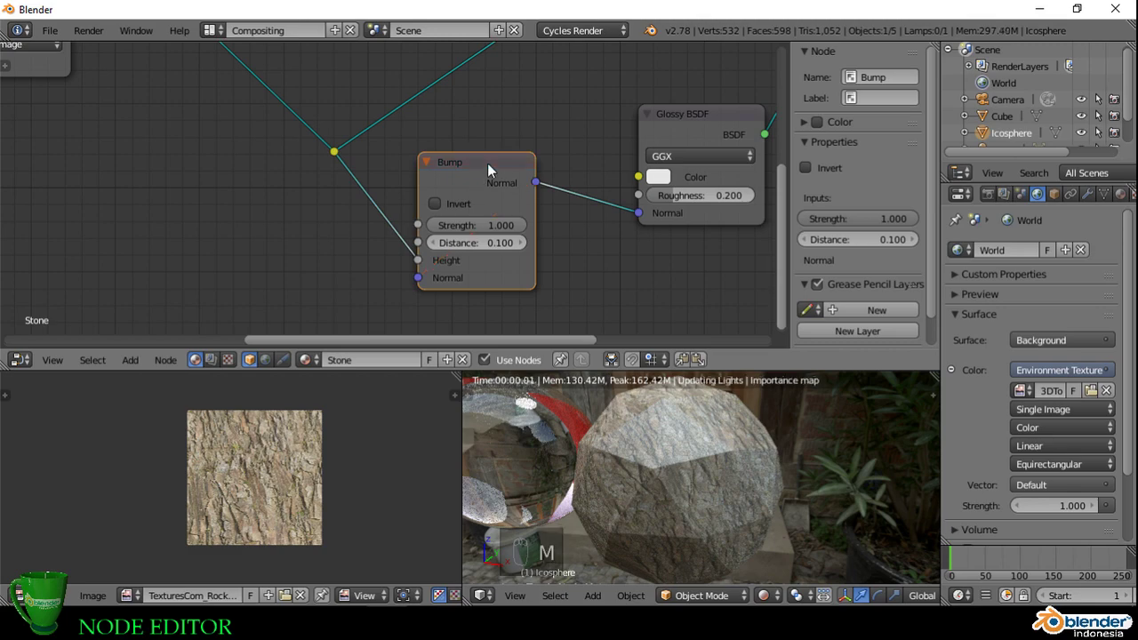
middle_click_drag(655, 421, 698, 439)
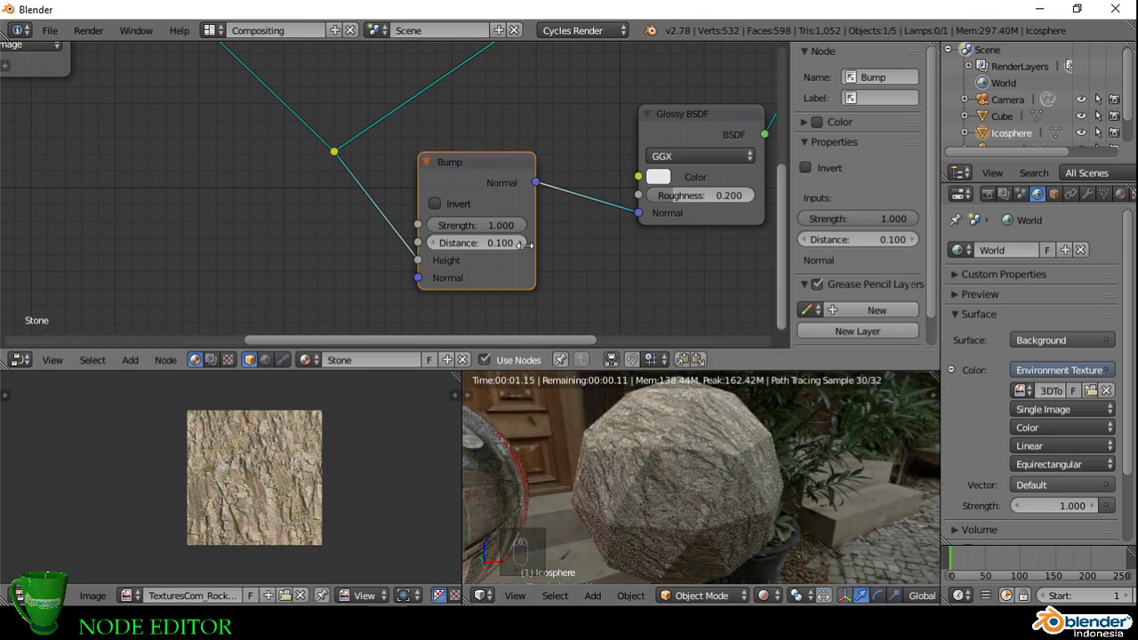
Step: Raise the Bump node's Distance to 0.700 and inspect the icosphere's surface up close
scroll(501, 249, "up", 3)
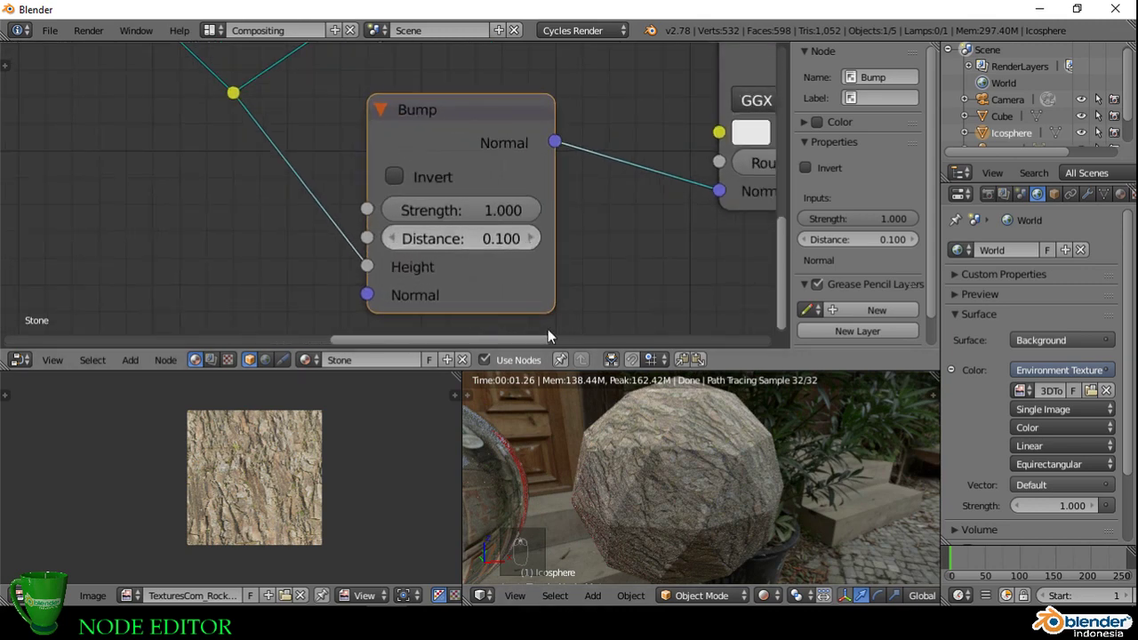
left_click(531, 238)
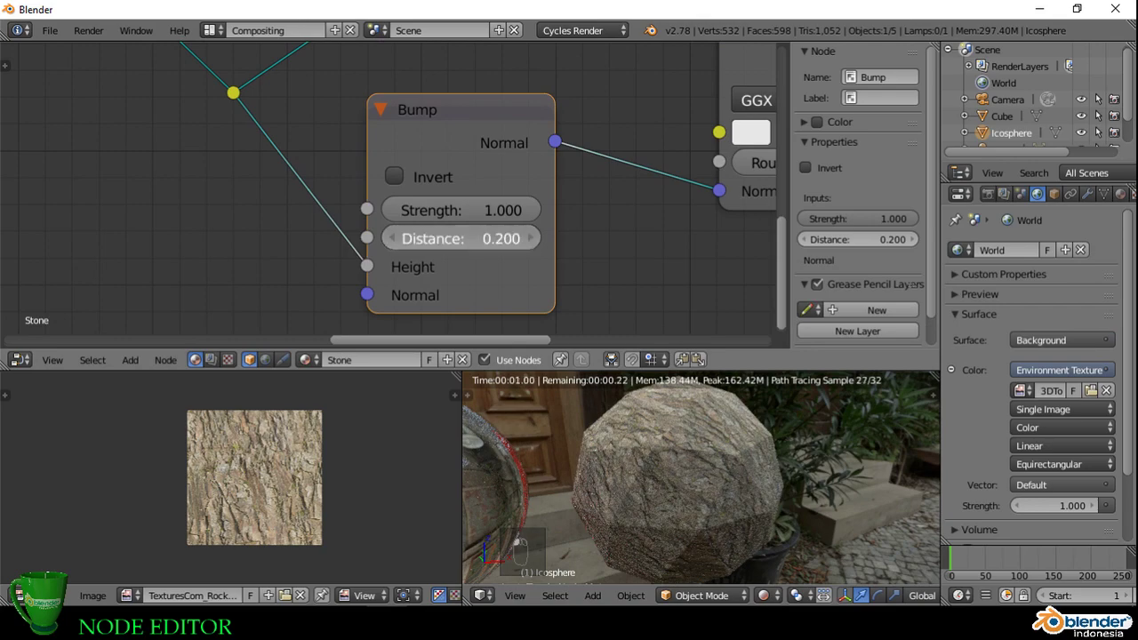
left_click(531, 238)
left_click(531, 238)
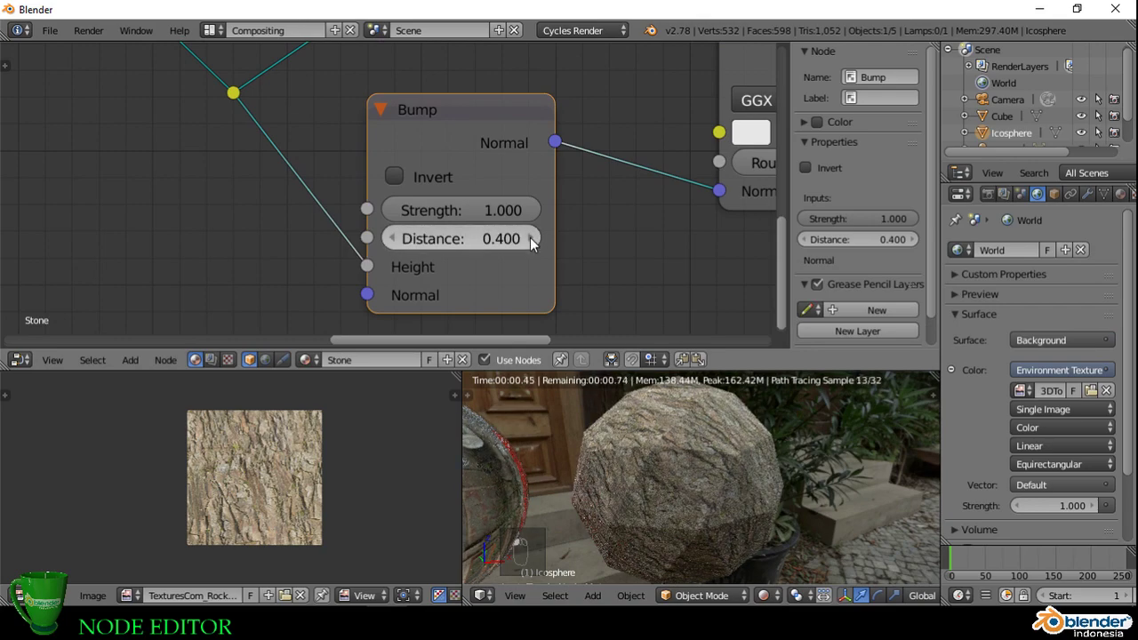
left_click(531, 238)
left_click(530, 238)
left_click(531, 238)
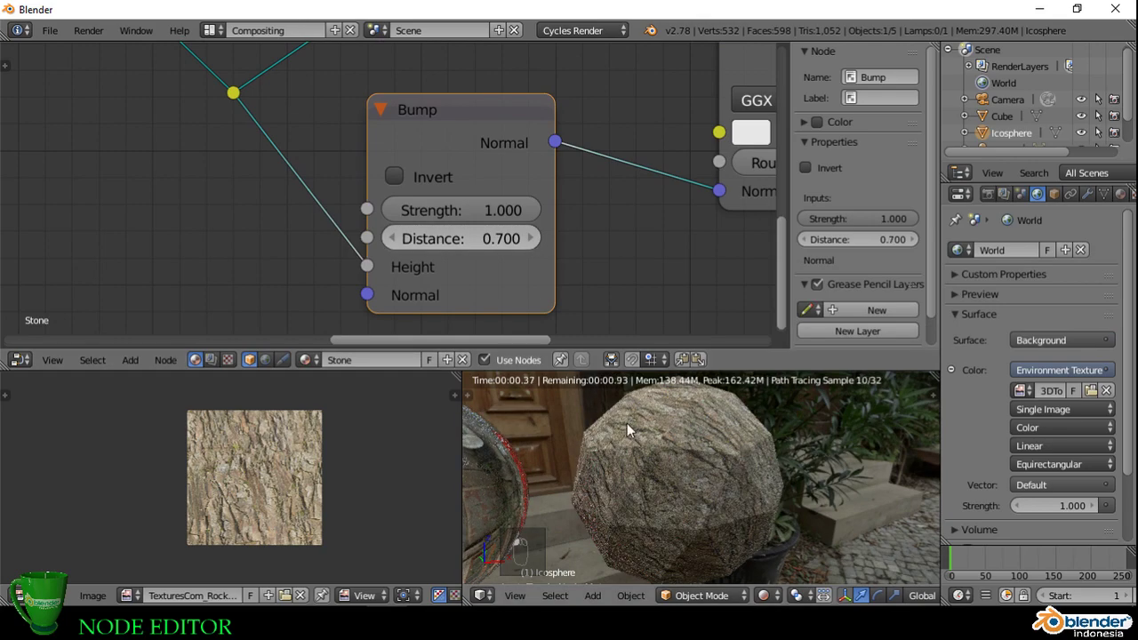
scroll(632, 430, "up", 3)
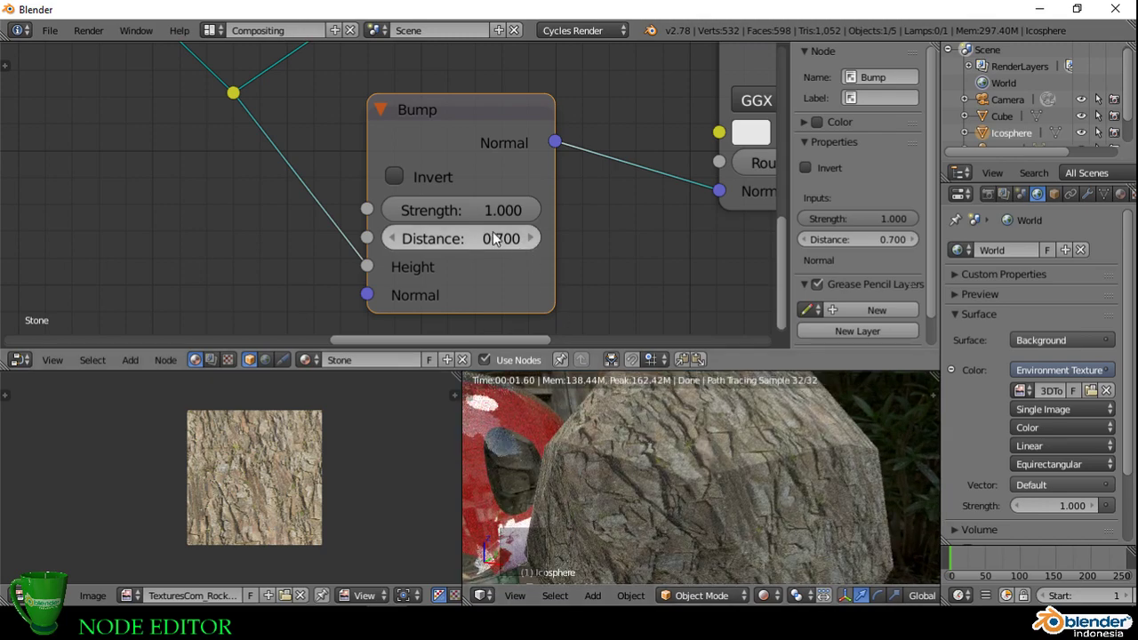
Step: Set the Bump node's Strength to 0.791 and check the icosphere from another angle
left_click_drag(529, 210, 496, 210)
scroll(679, 460, "down", 6)
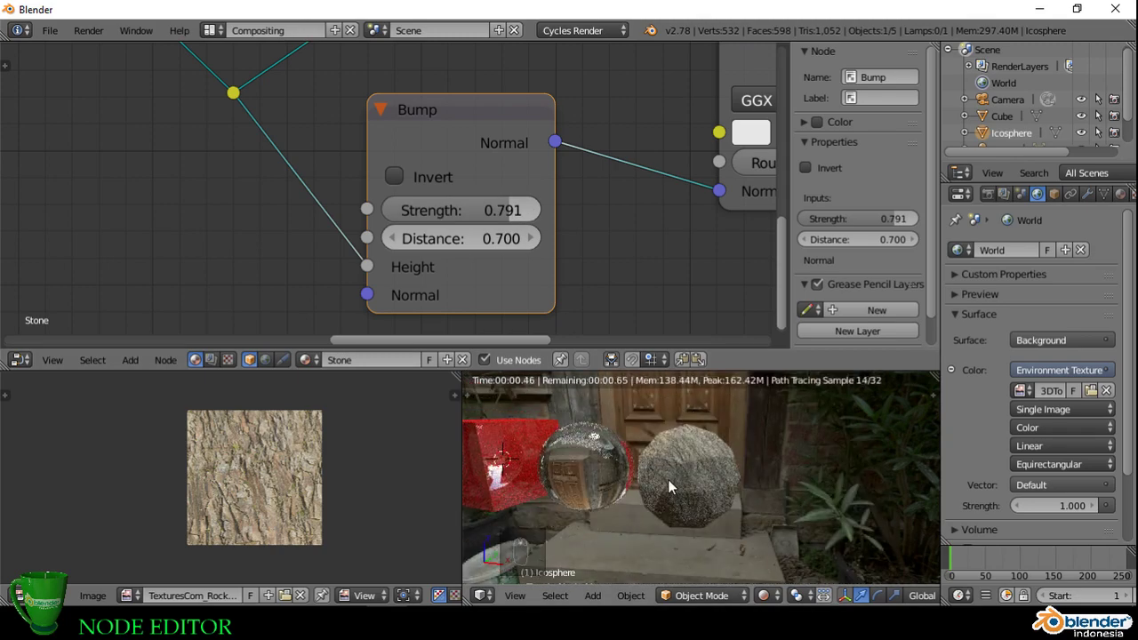
middle_click_drag(668, 481, 757, 478)
scroll(698, 487, "up", 2)
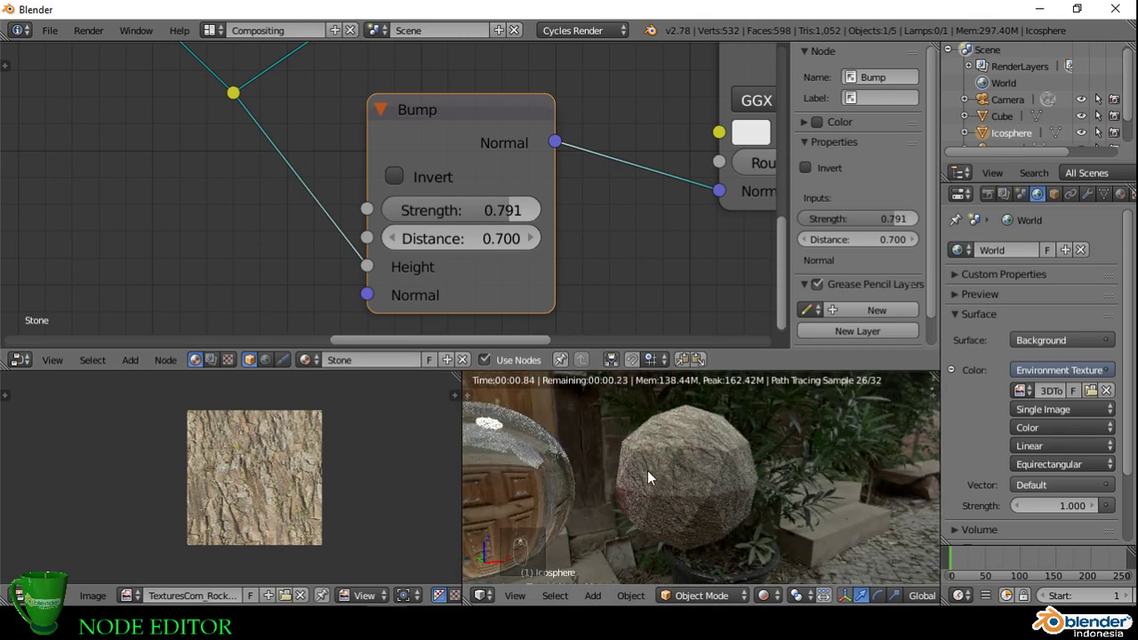
Step: Set the Bump node's Distance to 1.000 and inspect the icosphere's render from several angles
left_click_drag(506, 239, 577, 238, "ctrl")
middle_click_drag(719, 492, 587, 489)
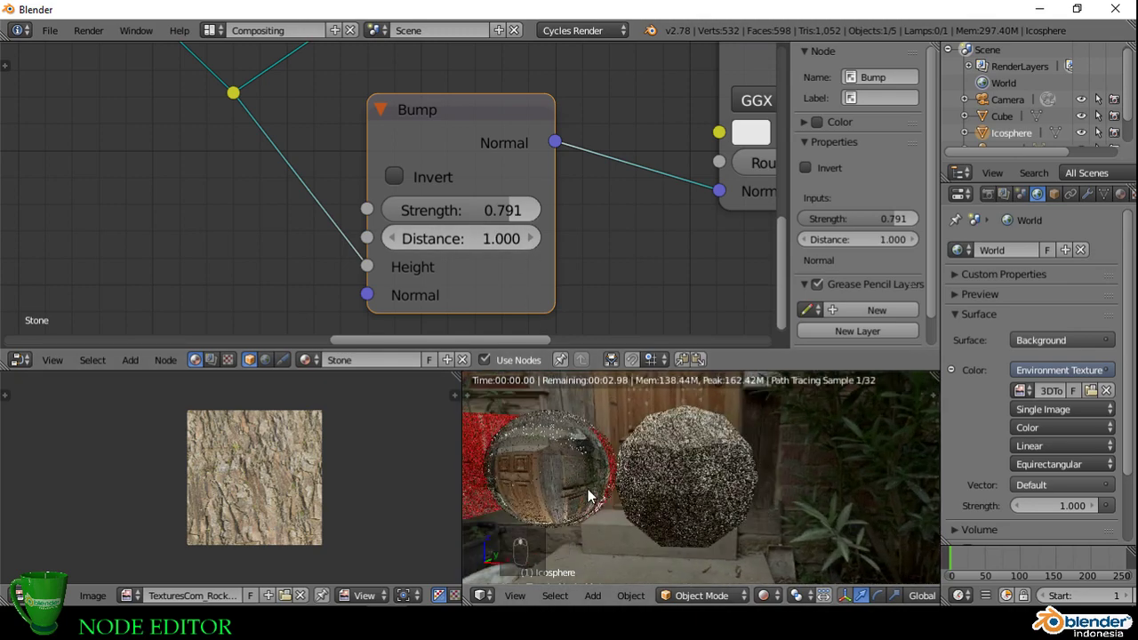
scroll(682, 445, "up", 2)
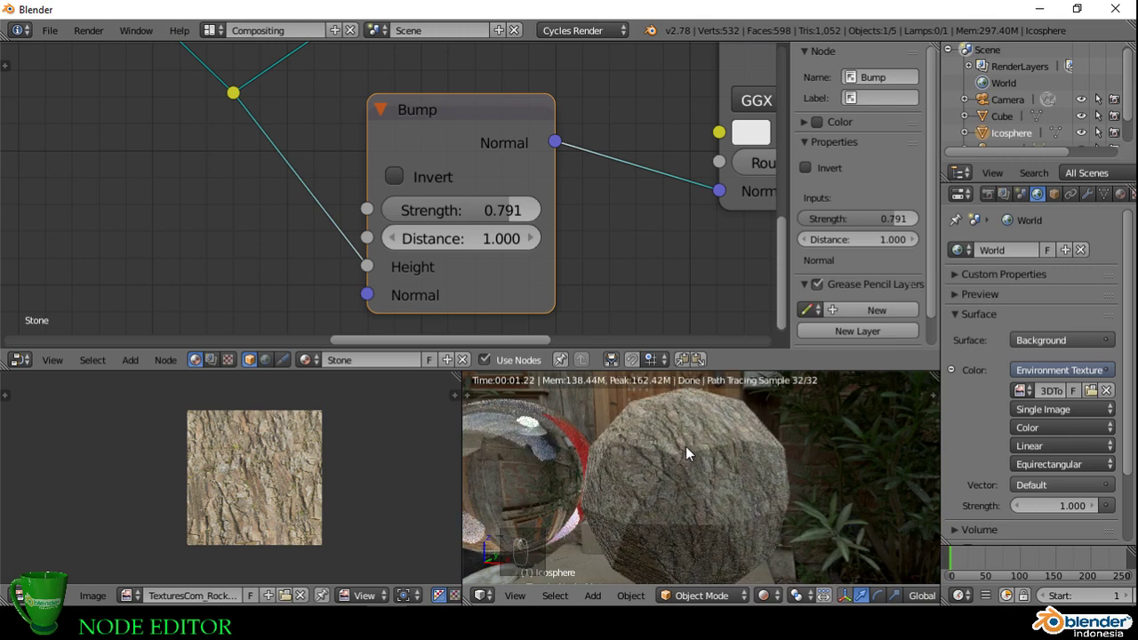
scroll(686, 446, "down", 3)
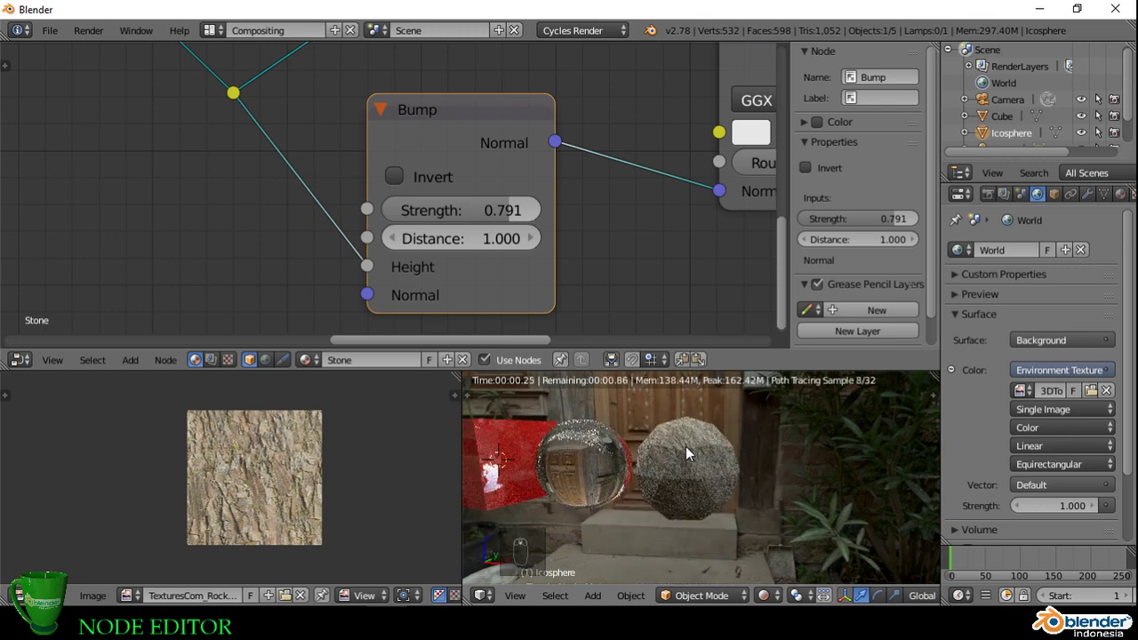
middle_click_drag(684, 479, 701, 476)
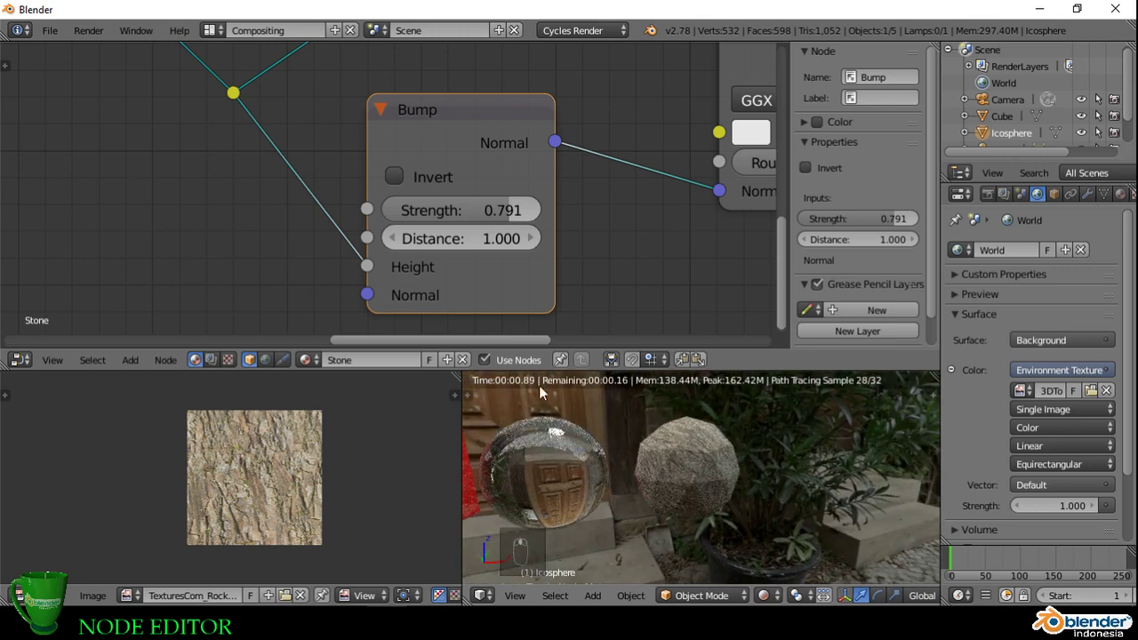
scroll(581, 268, "down", 1)
scroll(581, 271, "down", 3)
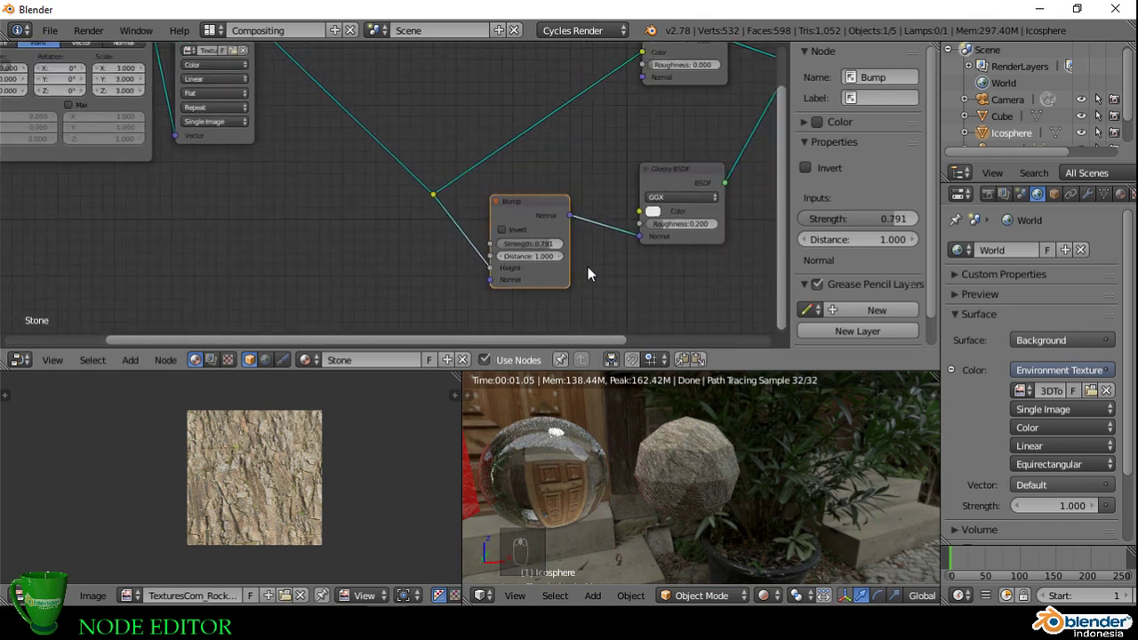
Step: Examine the icosphere's rendered surface, the Stone material's node tree and the rock texture image up close
scroll(581, 265, "down", 2)
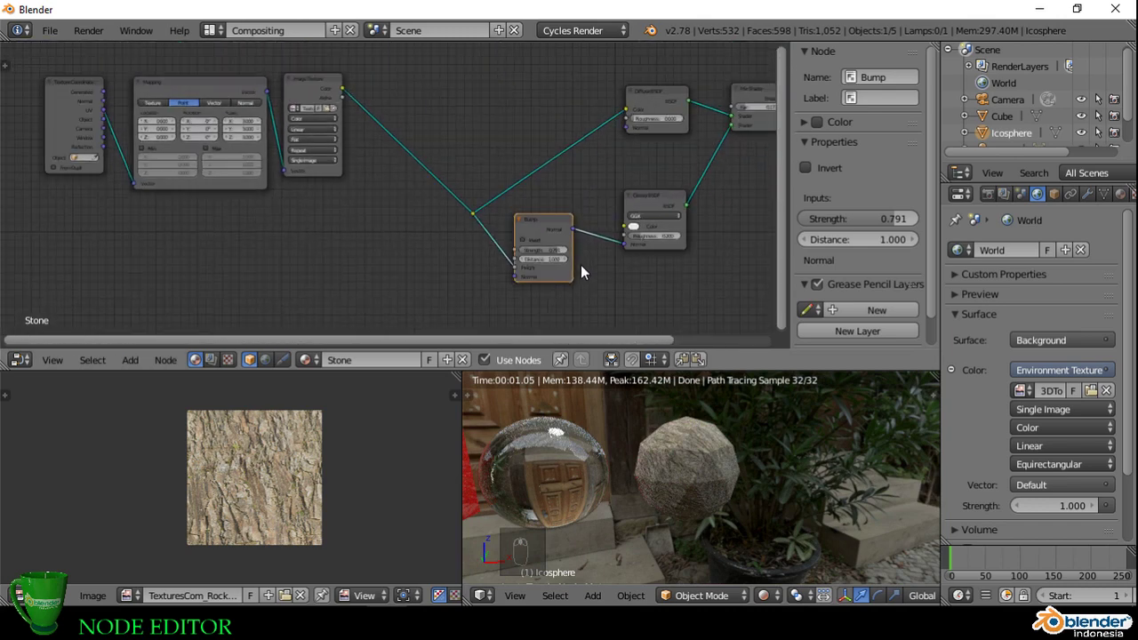
scroll(698, 438, "up", 2)
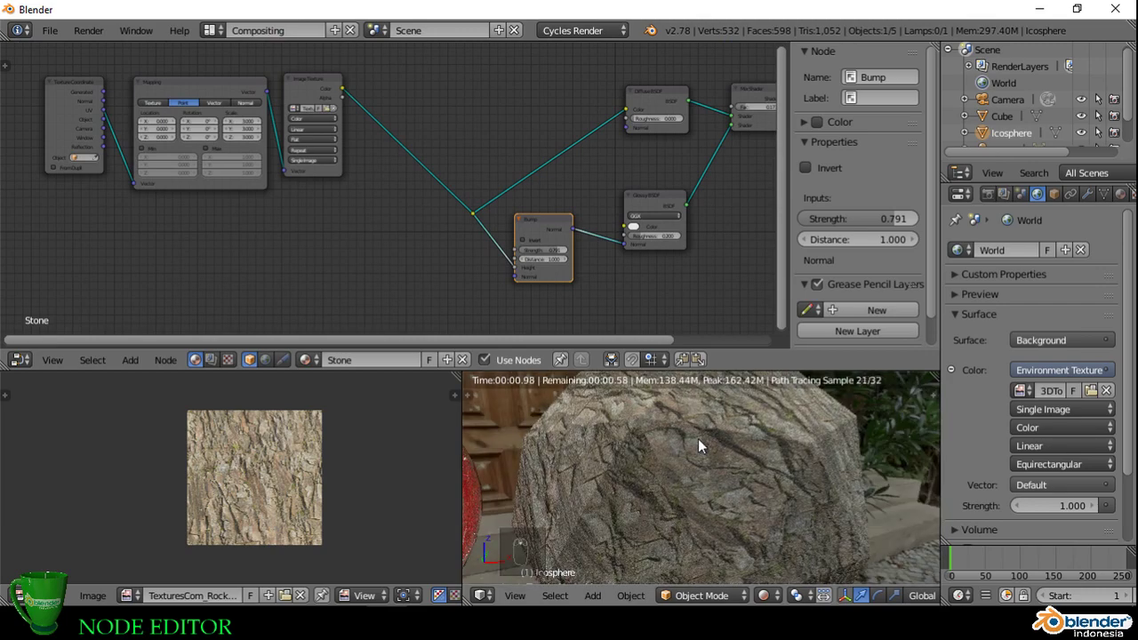
scroll(697, 439, "down", 3)
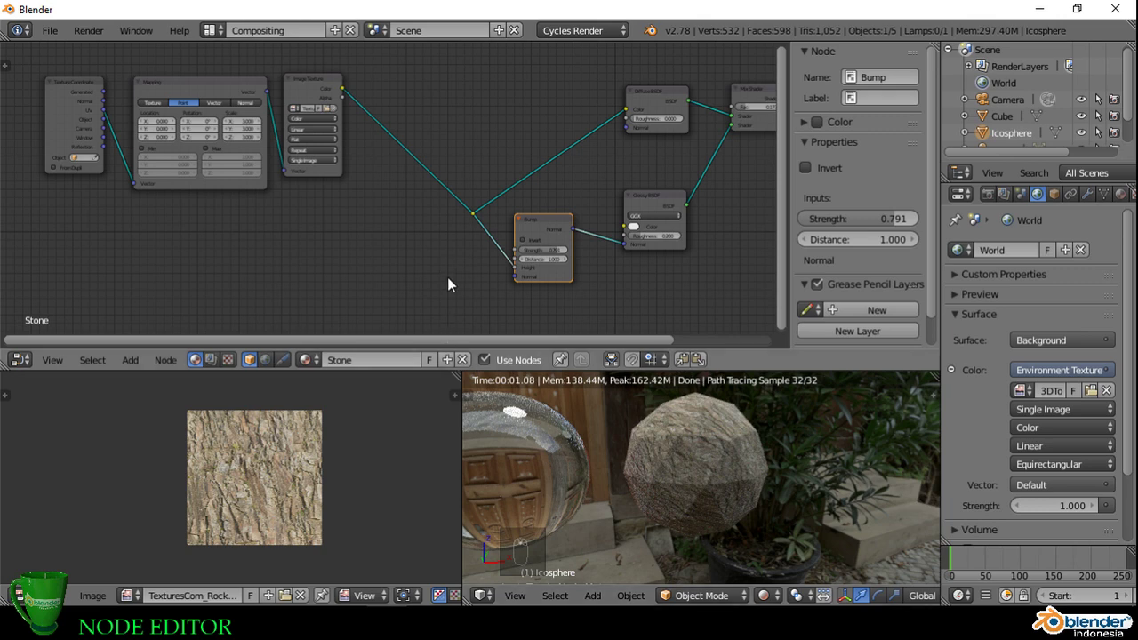
middle_click_drag(448, 277, 460, 264)
mouse_move(560, 203)
left_mouse_down()
mouse_move(536, 213)
mouse_move(564, 206)
left_mouse_up()
scroll(521, 255, "up", 2)
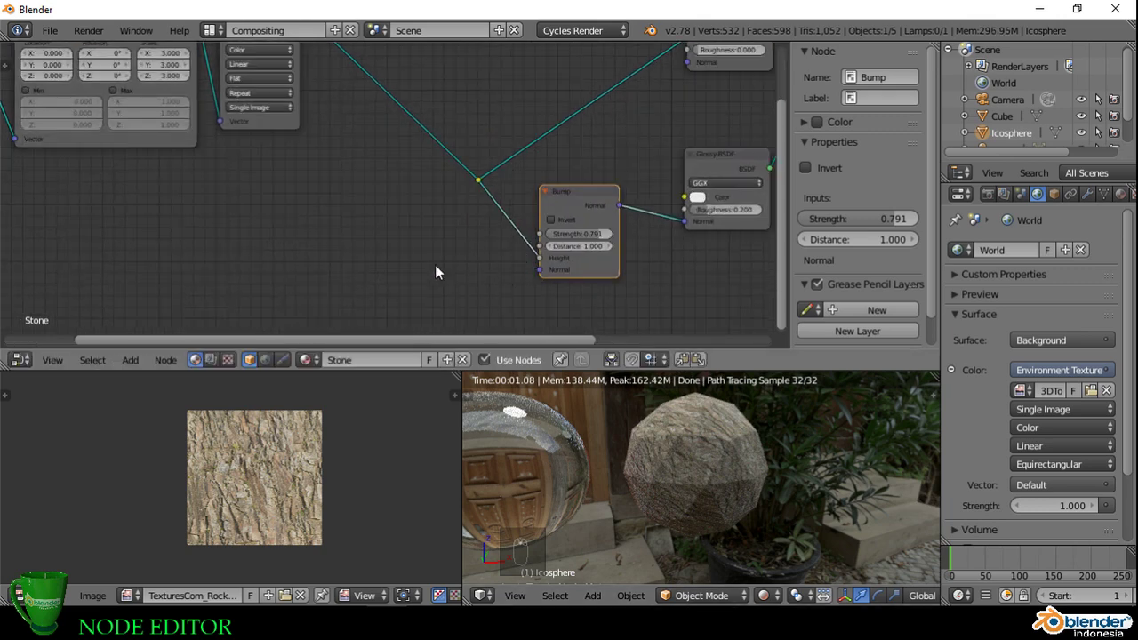
scroll(411, 244, "down", 3)
middle_click_drag(337, 220, 397, 258)
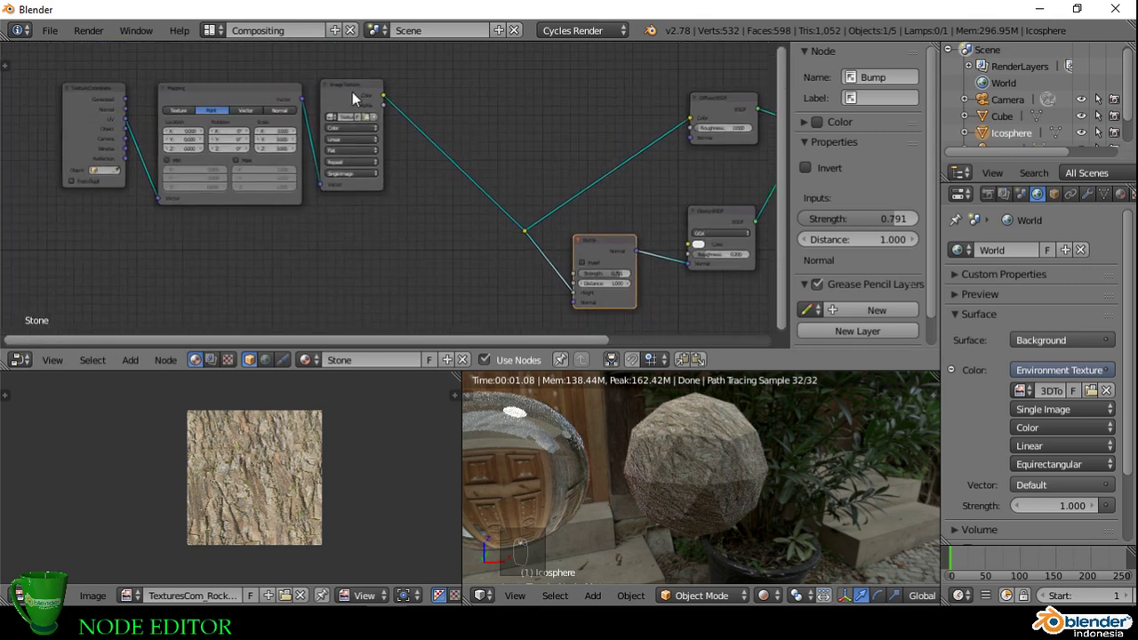
middle_click_drag(544, 287, 491, 293)
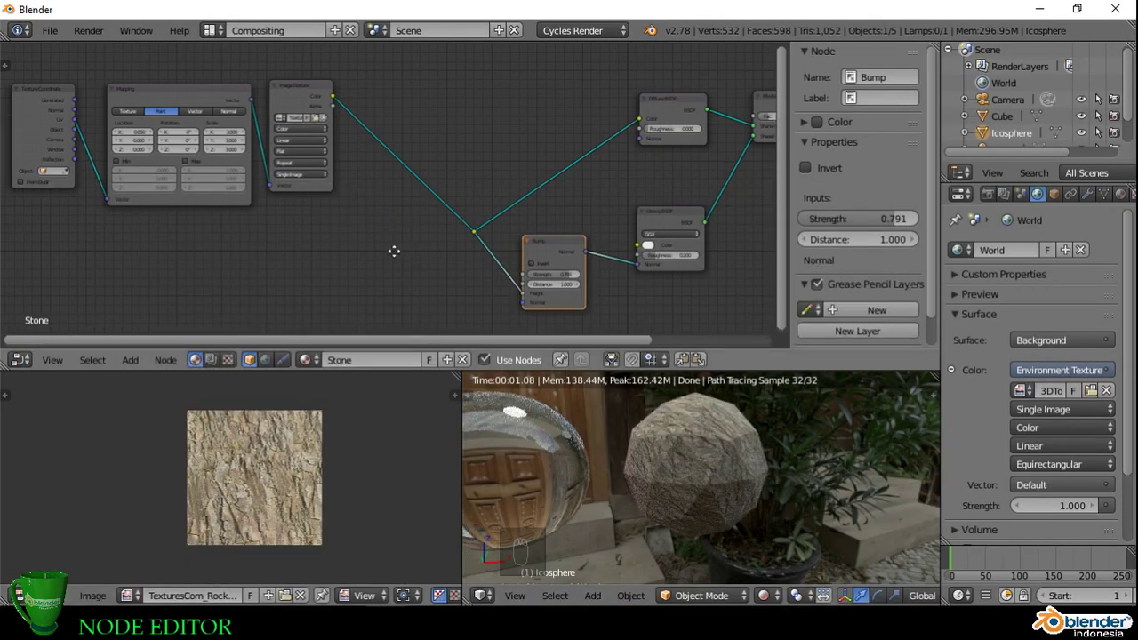
middle_click_drag(394, 249, 360, 246)
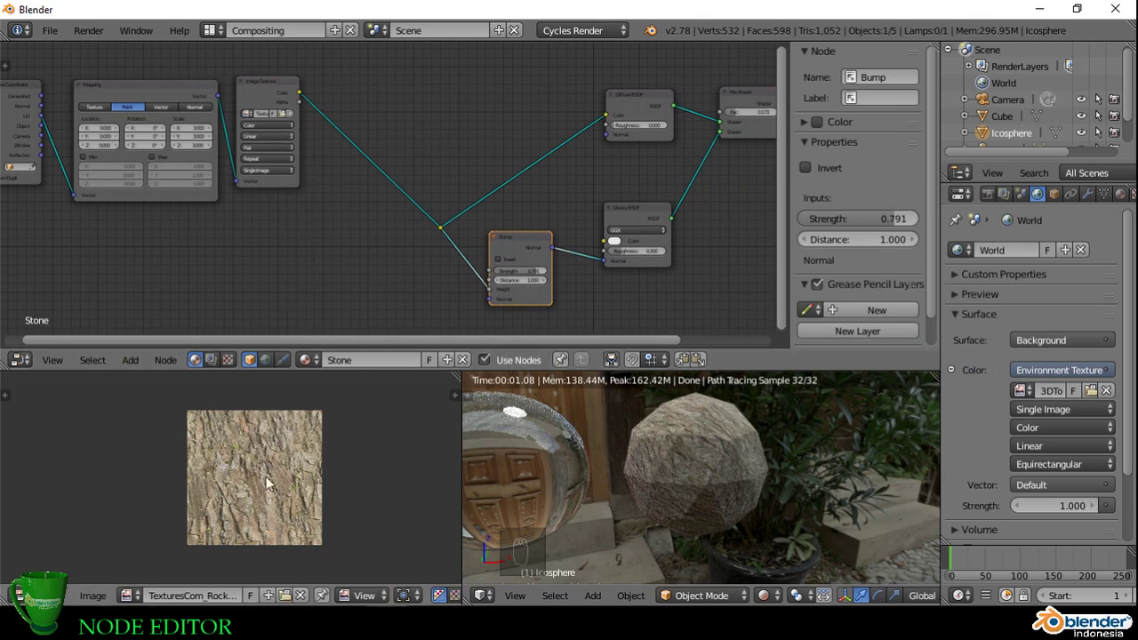
scroll(263, 489, "up", 3)
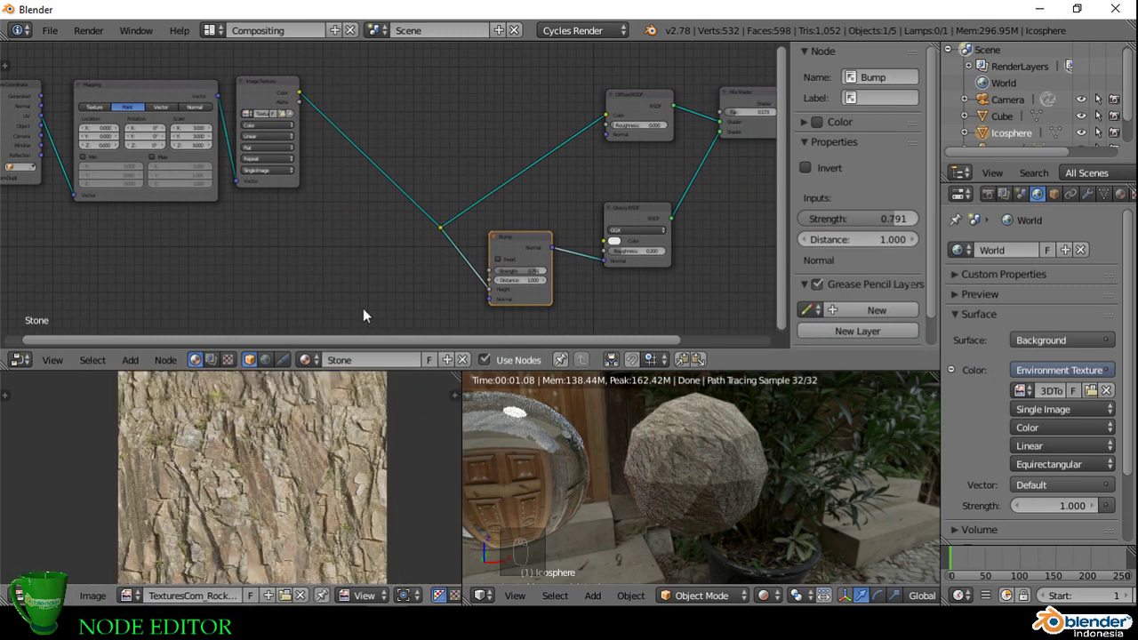
middle_click_drag(399, 243, 346, 229)
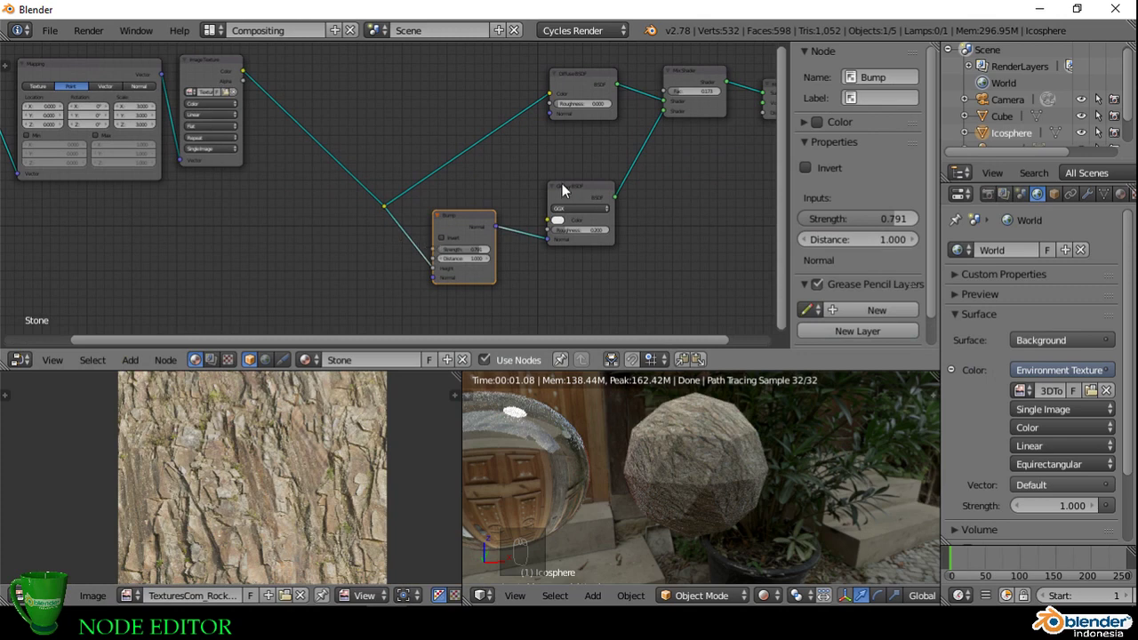
Step: Insert a ColorRamp node into the link feeding the Bump node's Height, spacing out the Glossy BSDF, Bump and reroute nodes around it
left_click_drag(562, 183, 599, 186)
left_click_drag(467, 221, 534, 210)
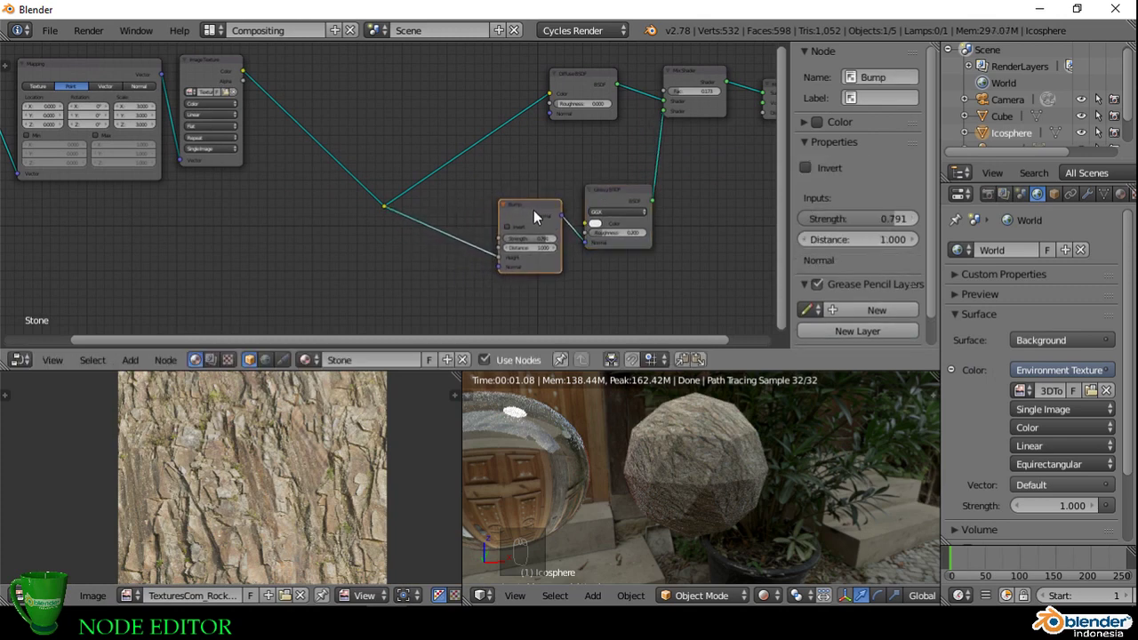
key("shift+a")
mouse_move(407, 254)
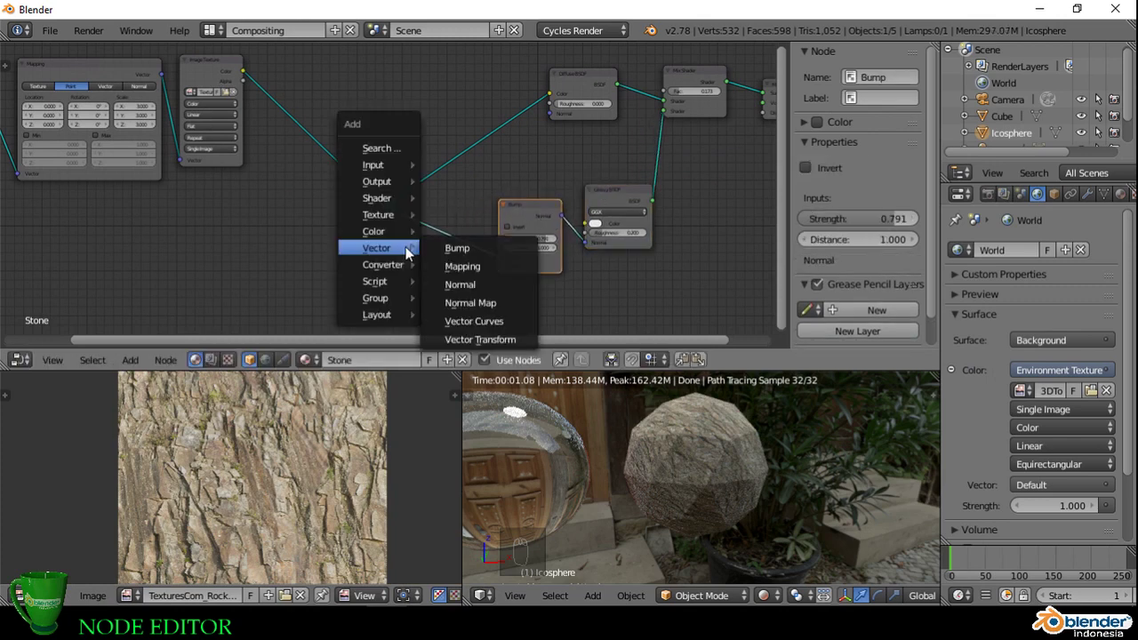
mouse_move(384, 267)
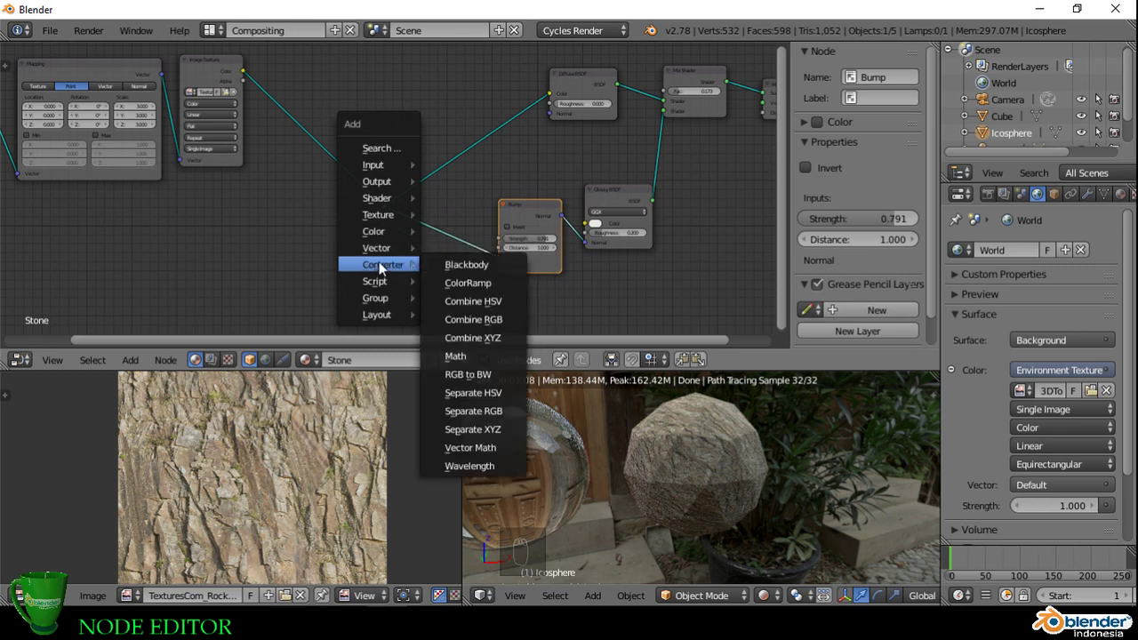
left_click(475, 285)
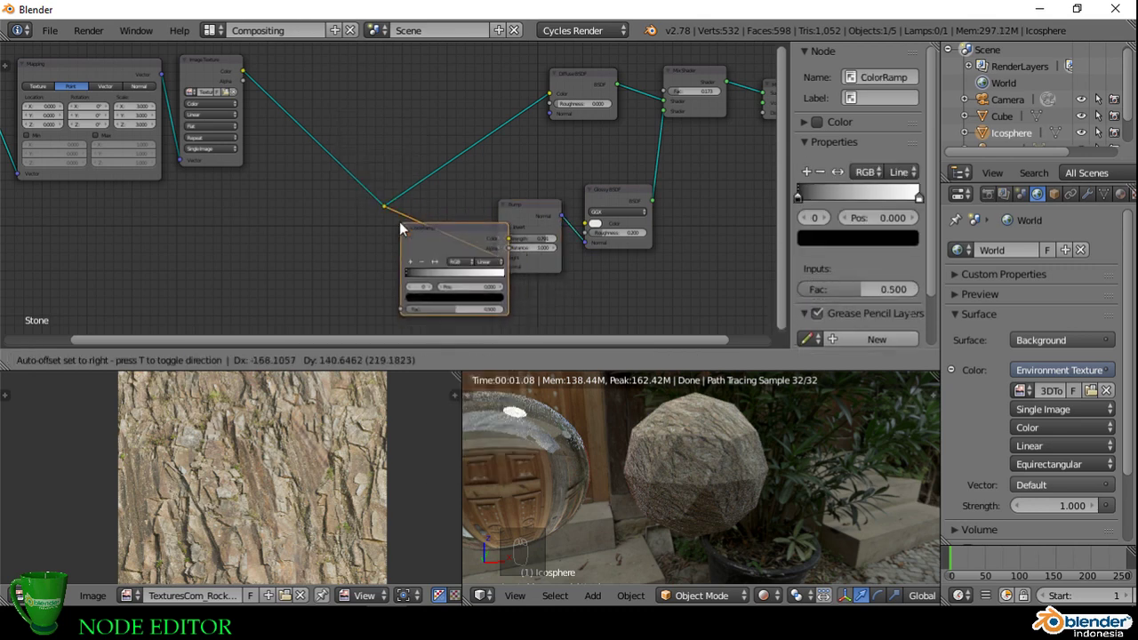
left_click(396, 214)
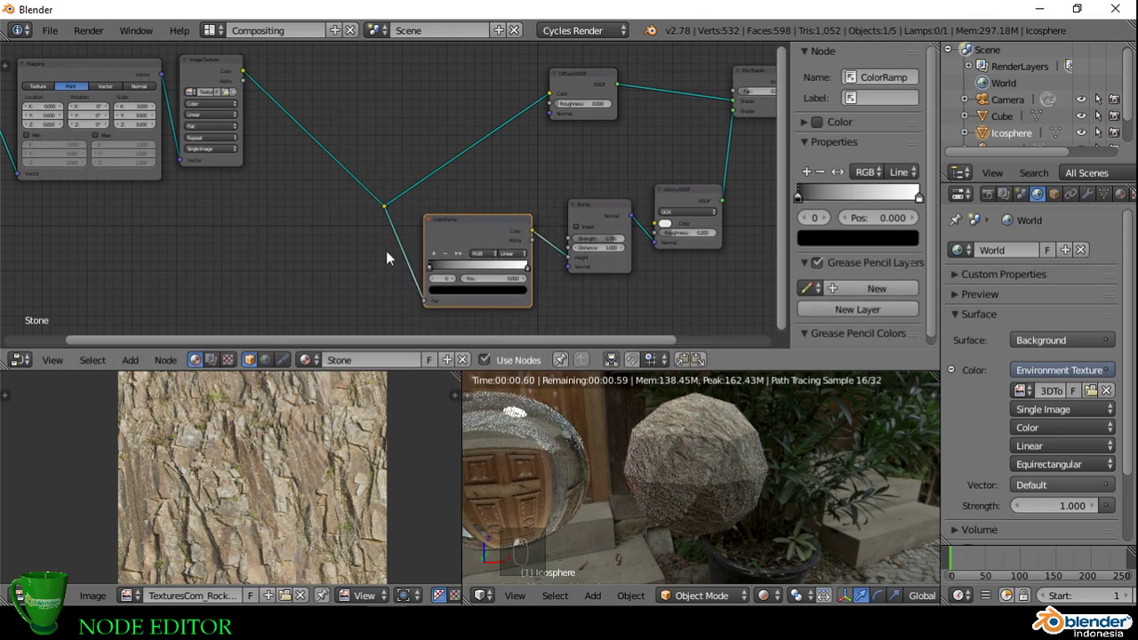
left_click_drag(383, 208, 359, 85)
left_click_drag(465, 218, 442, 147)
Step: Move the ColorRamp's black stop to position 0.118 and its white stop slightly inward, and inspect the icosphere up close
scroll(460, 189, "up", 5)
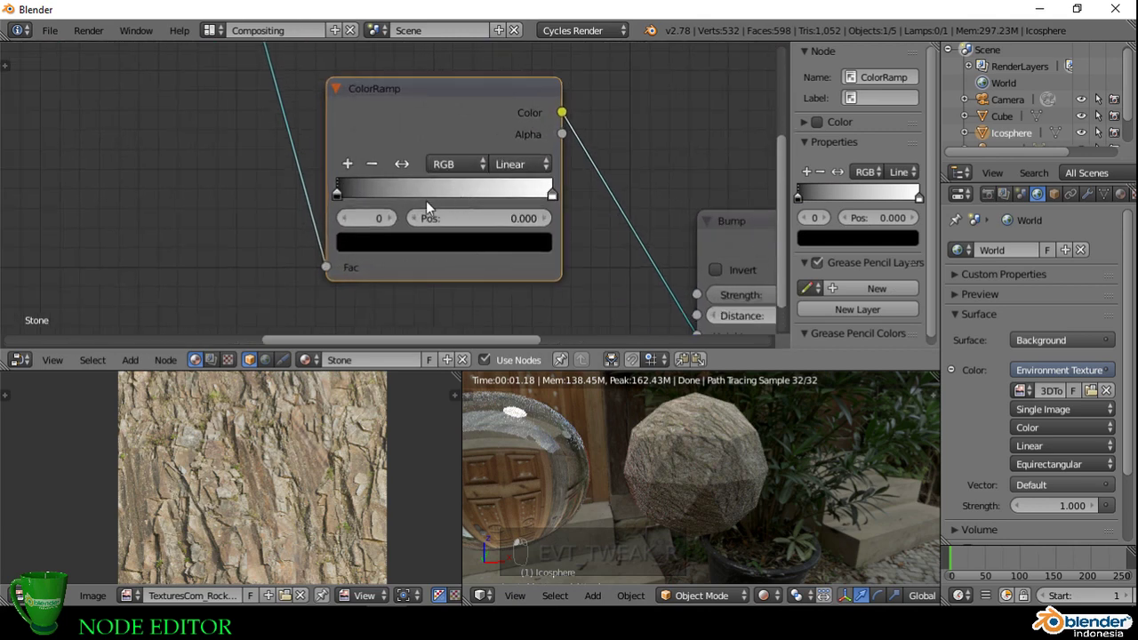
left_click_drag(337, 196, 355, 194)
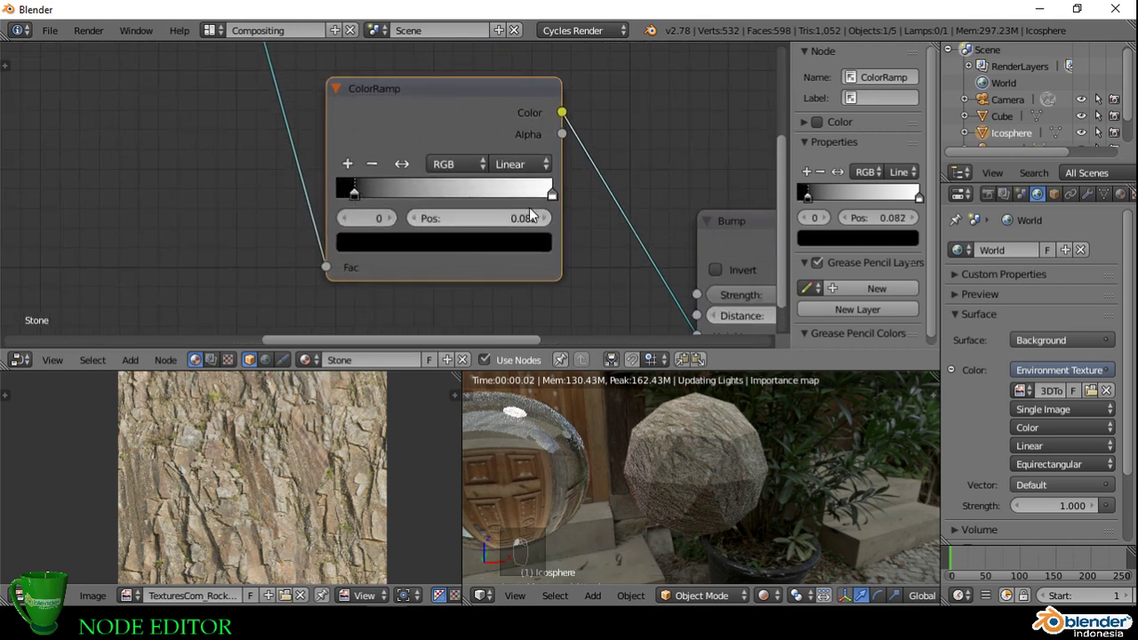
left_click_drag(552, 194, 524, 195)
left_click(353, 192)
left_click_drag(353, 192, 361, 193)
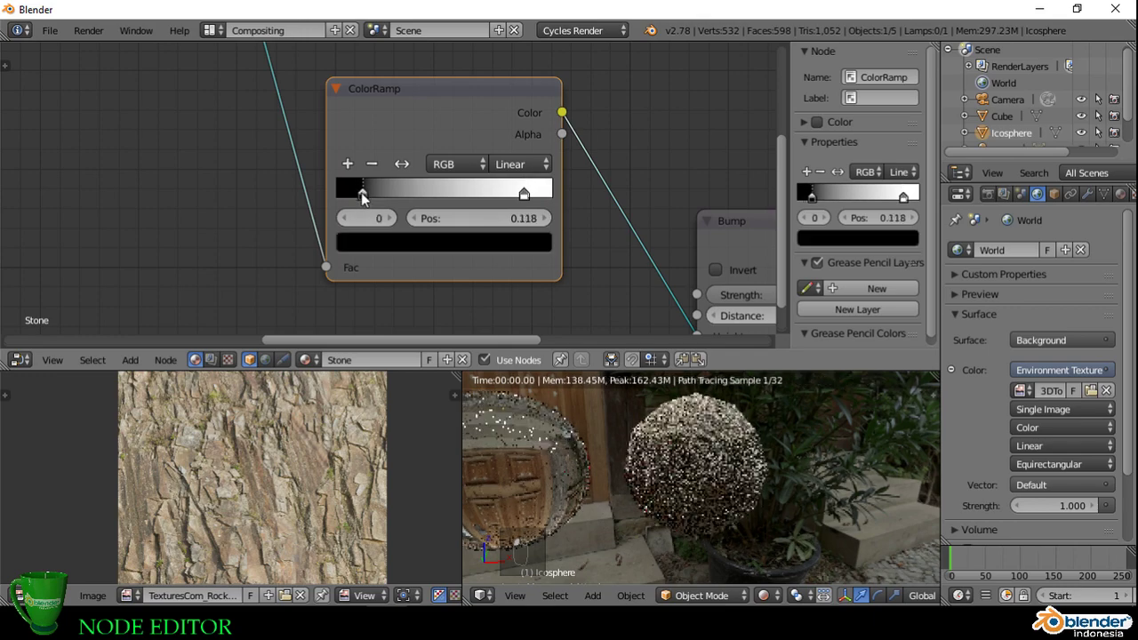
scroll(685, 439, "up", 4)
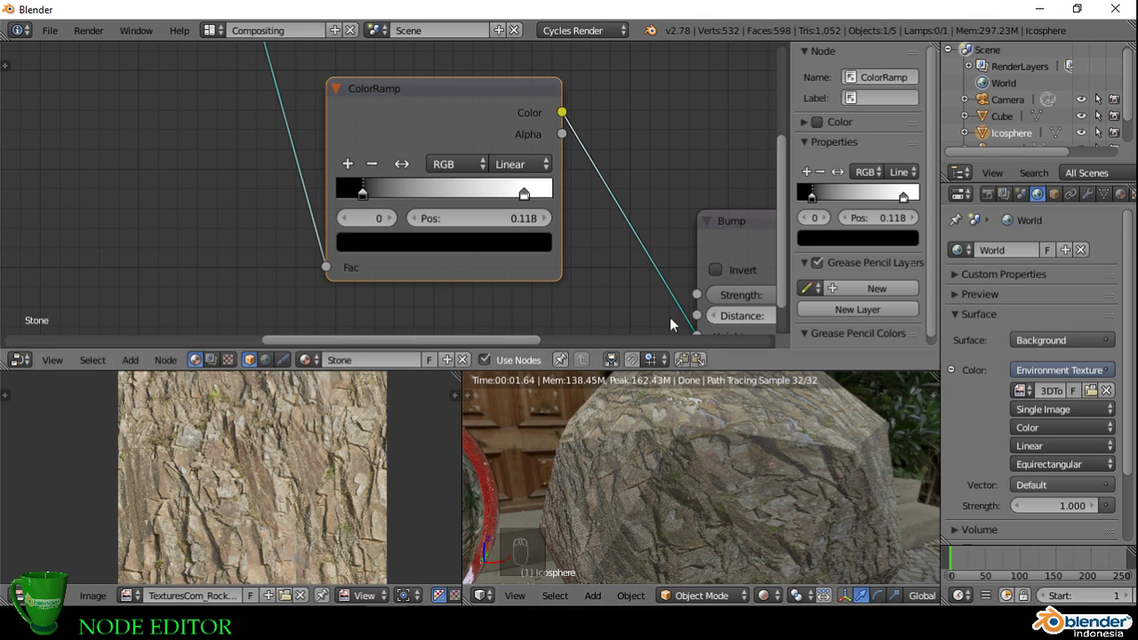
Step: Set the Bump node's Strength to 0.800 and its Distance to 0.900
middle_click_drag(615, 257, 433, 201)
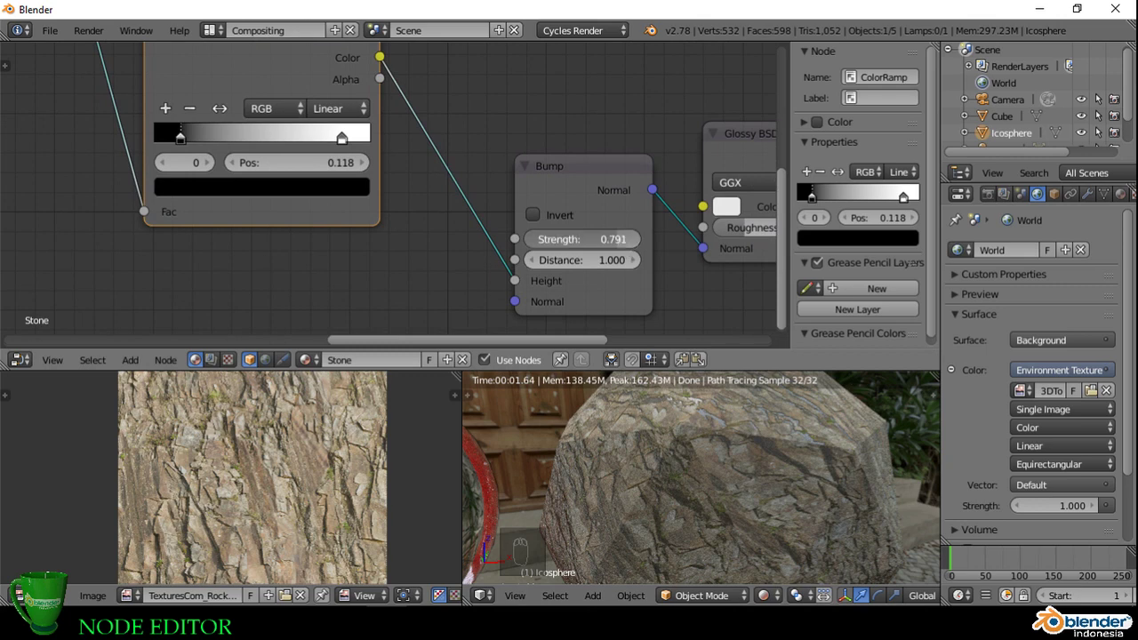
left_click_drag(625, 242, 645, 243)
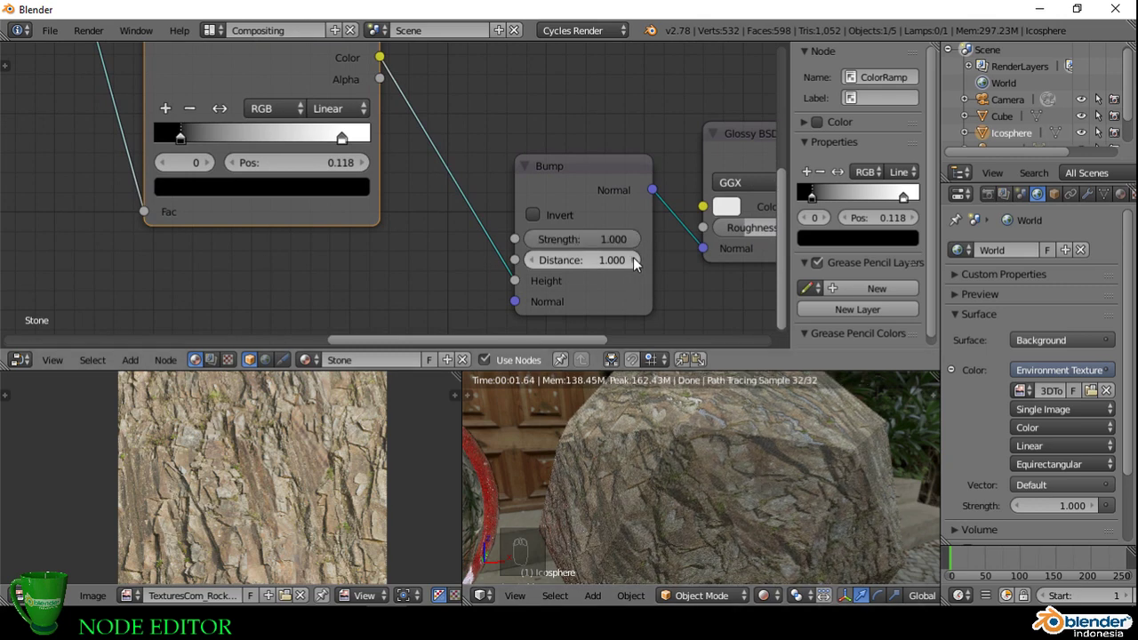
left_click_drag(634, 258, 620, 238)
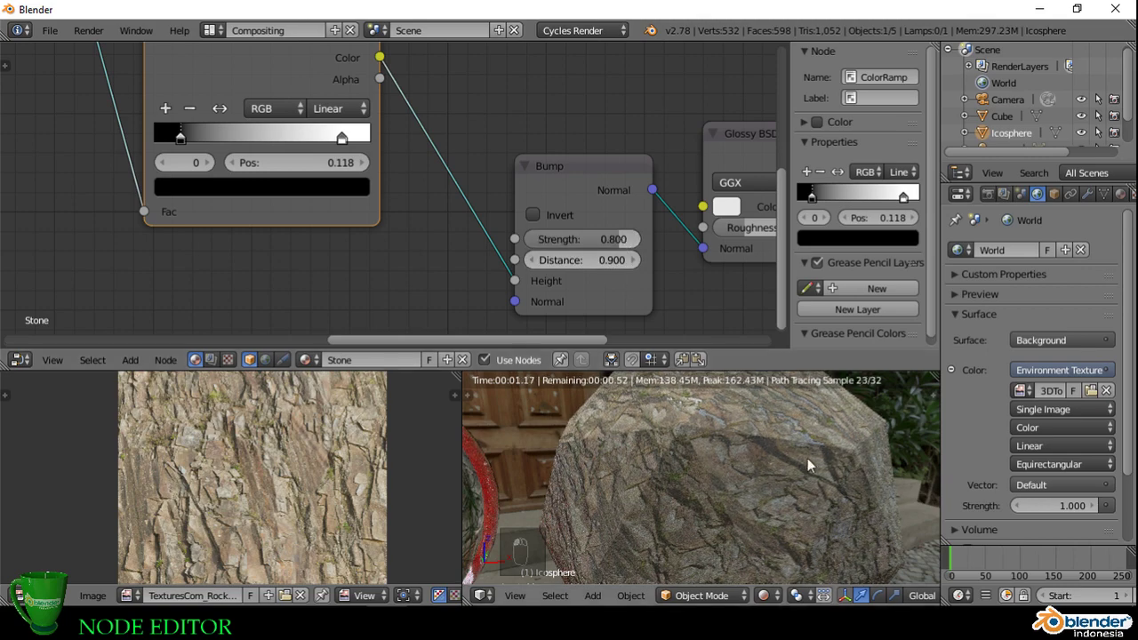
Step: Examine the icosphere's render from farther away and review the complete Stone node tree from texture coordinates to material output
scroll(807, 458, "down", 5)
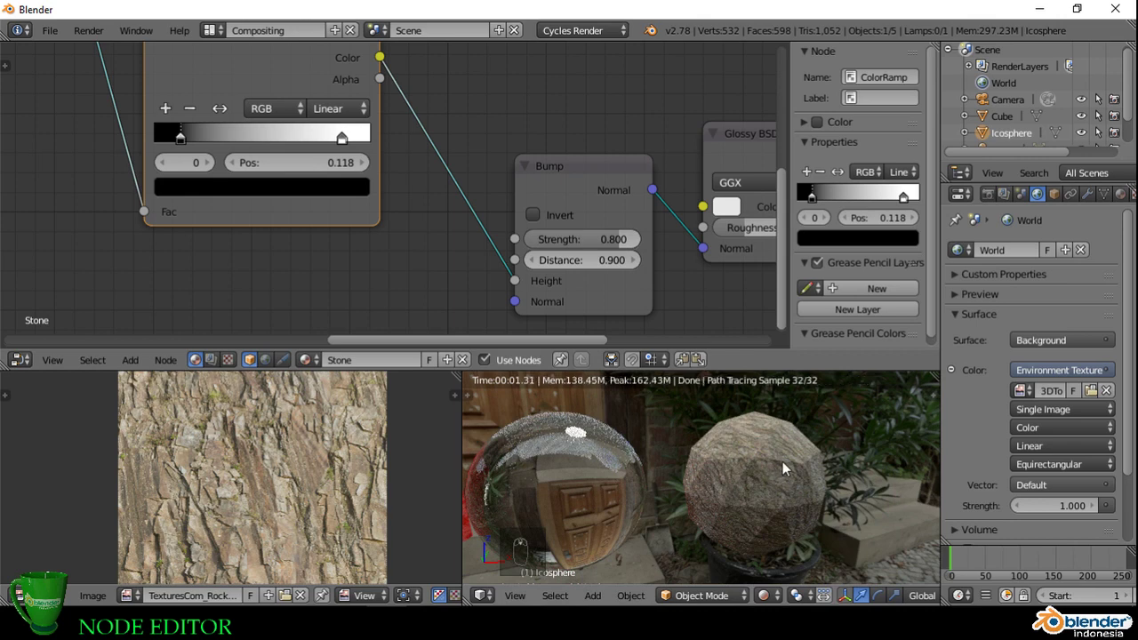
scroll(604, 249, "down", 1)
scroll(604, 247, "down", 4)
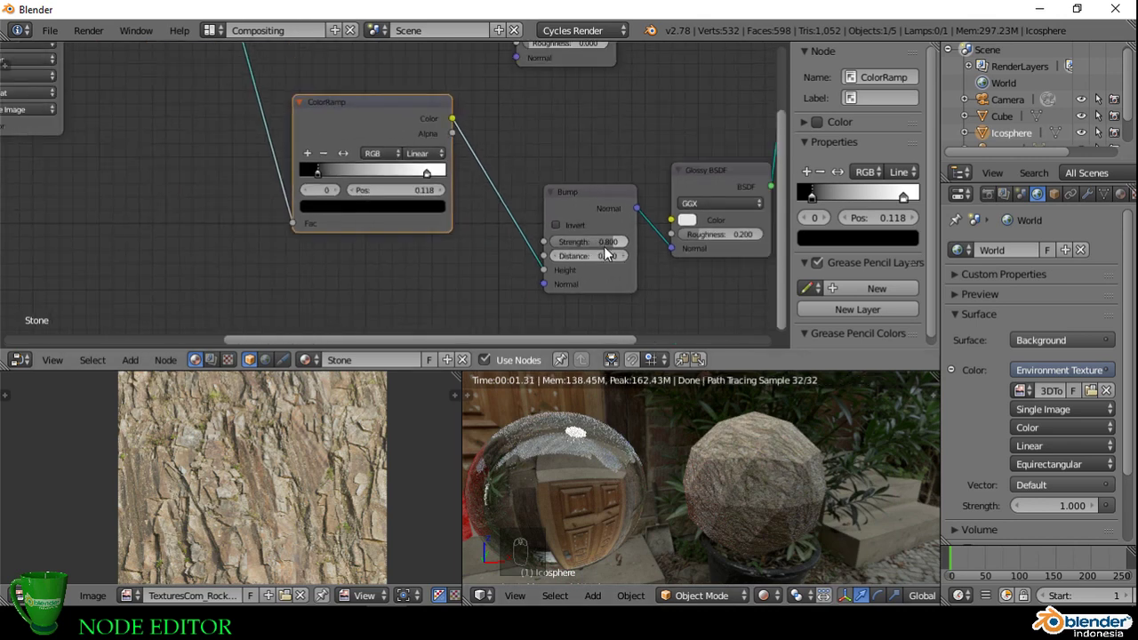
middle_click_drag(593, 158, 604, 217)
scroll(604, 218, "down", 1)
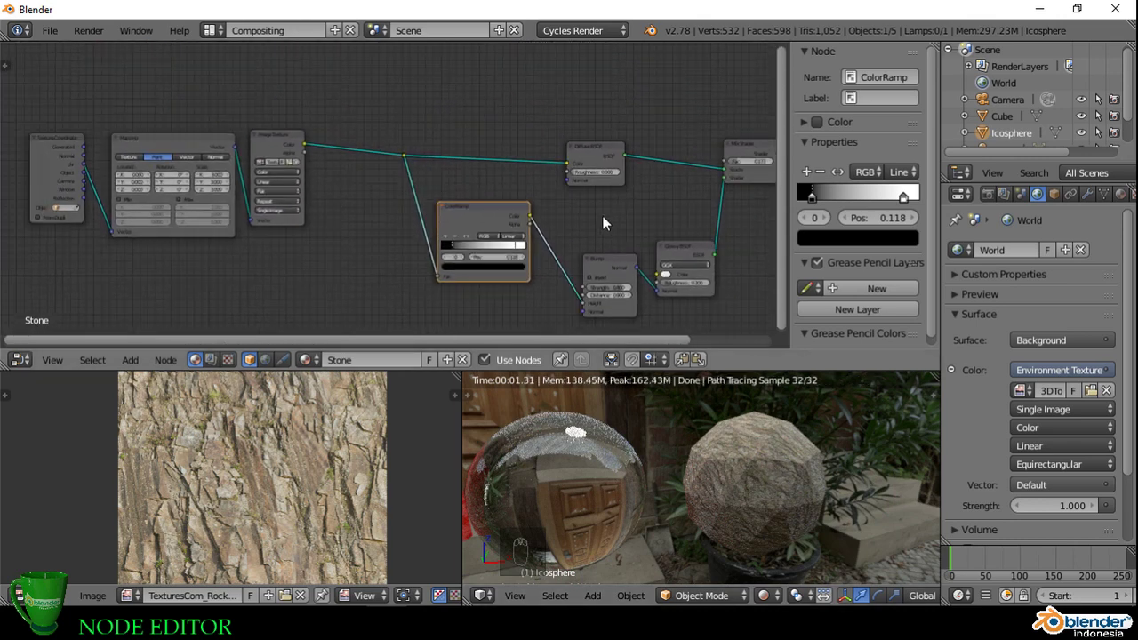
scroll(610, 216, "down", 1)
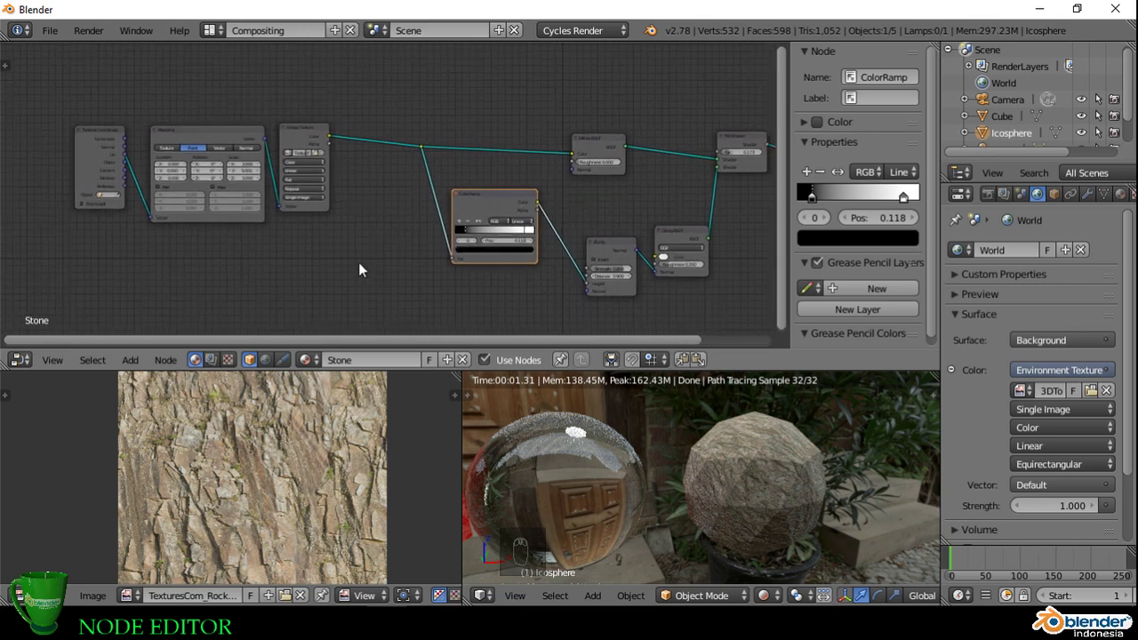
middle_click_drag(358, 262, 401, 255)
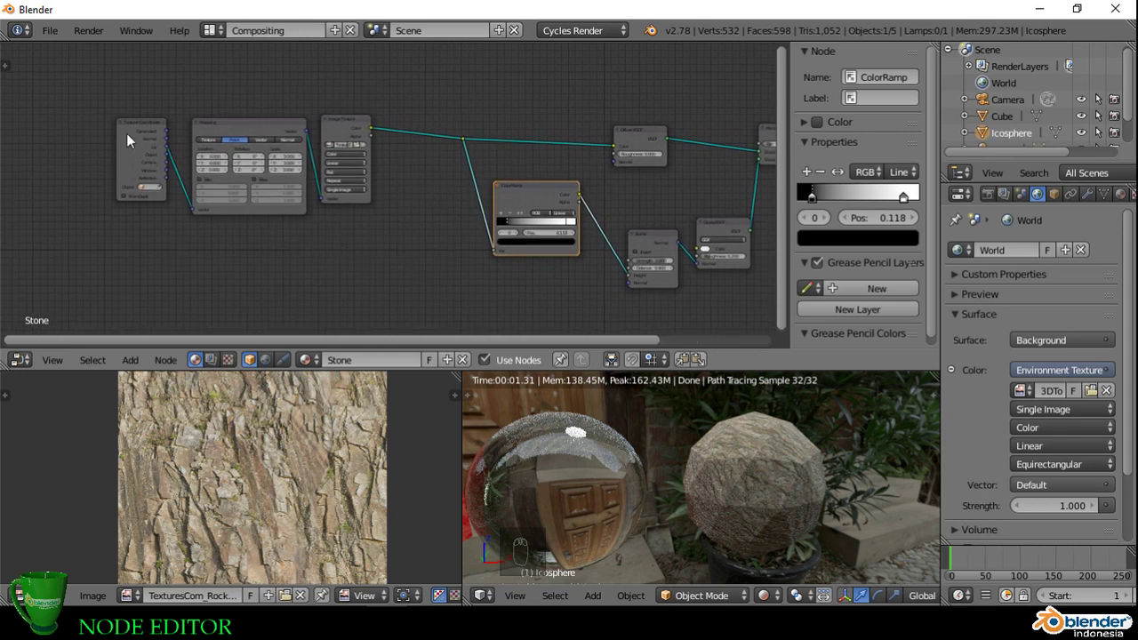
middle_click_drag(281, 260, 291, 286)
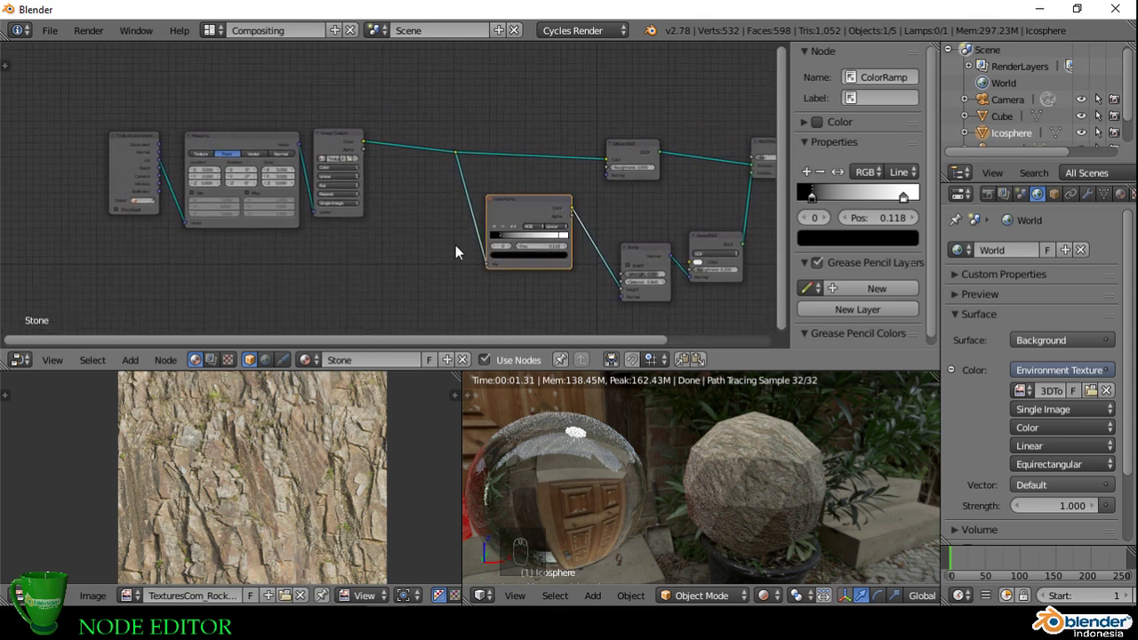
middle_click_drag(338, 249, 311, 254)
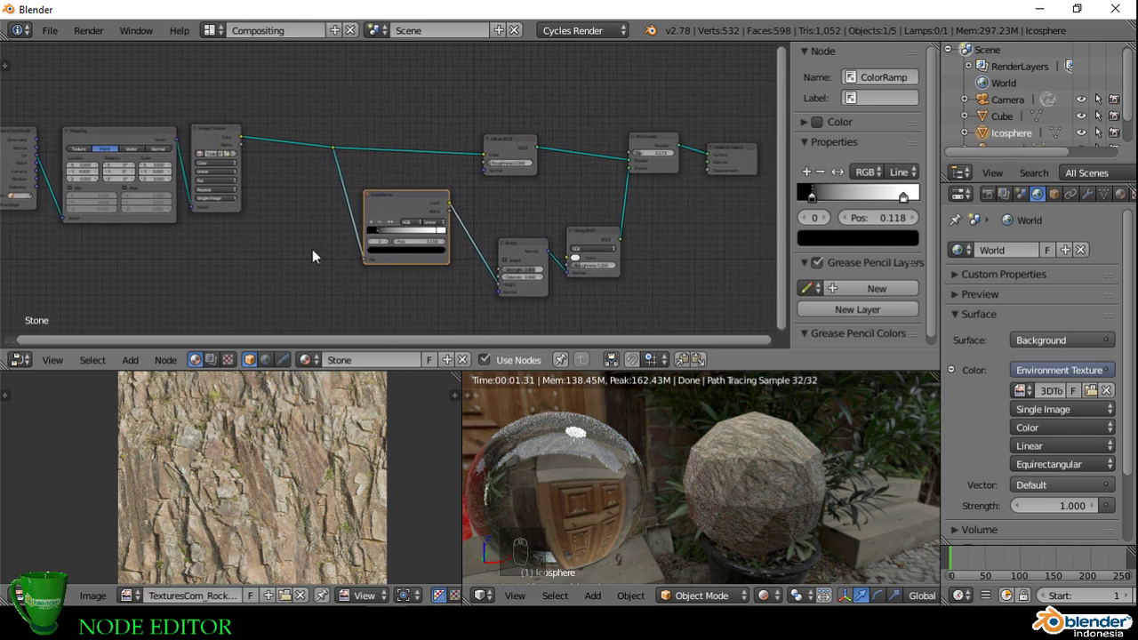
Step: Rearrange the Mix Shader, Bump, Diffuse BSDF and ColorRamp nodes into a compact cluster beside the material output
left_click(658, 145)
left_click_drag(658, 143, 662, 148)
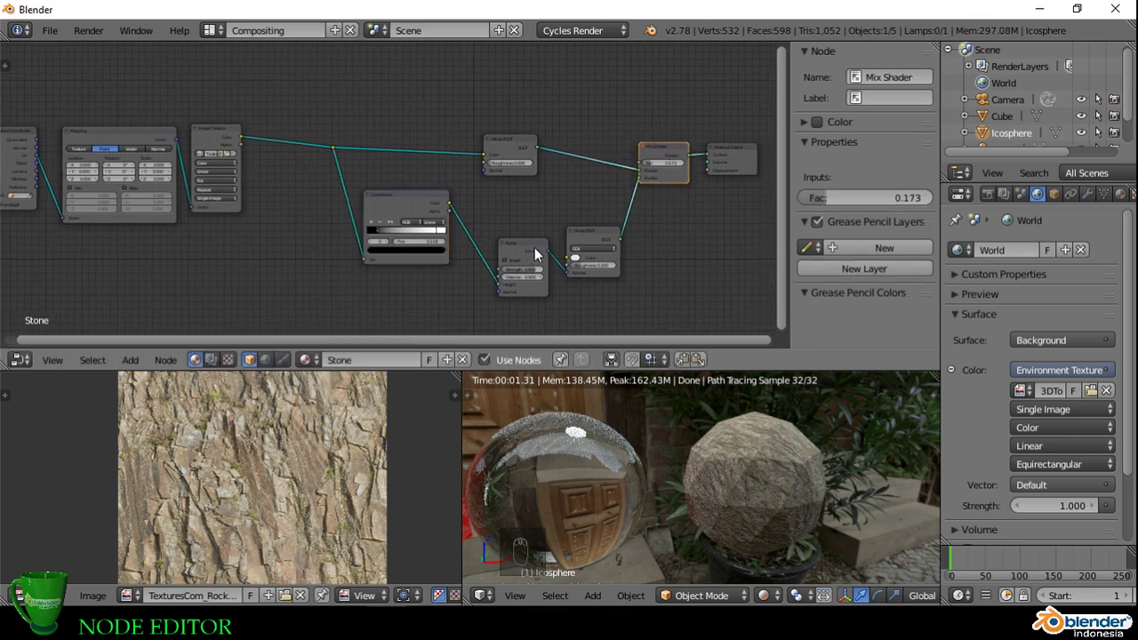
left_click_drag(535, 253, 539, 239)
left_click(588, 237)
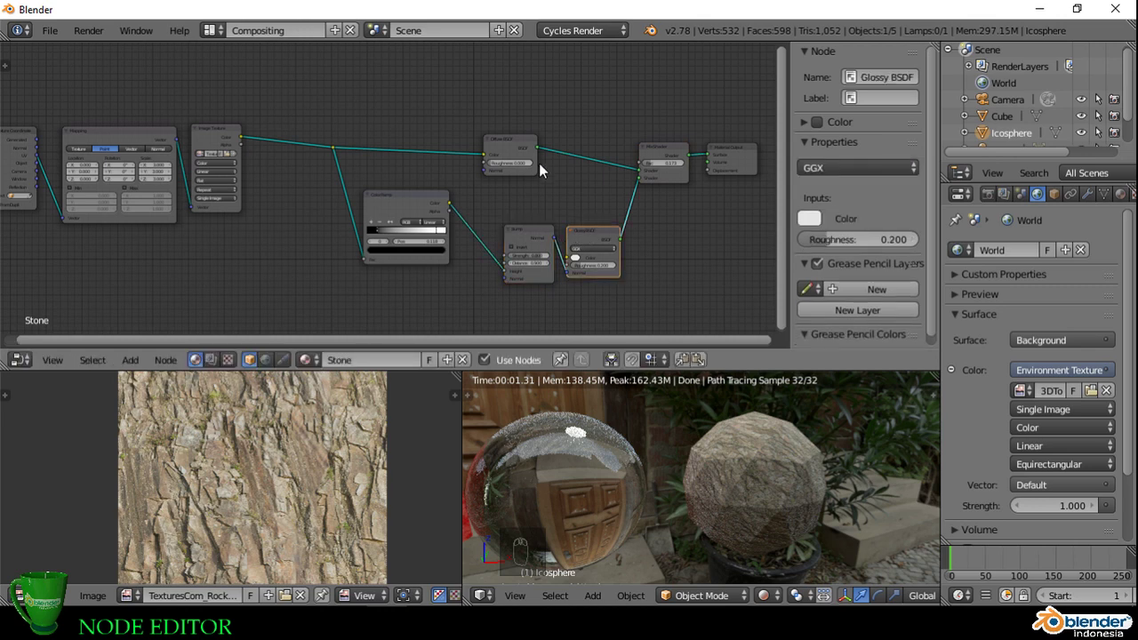
left_click_drag(512, 137, 582, 139)
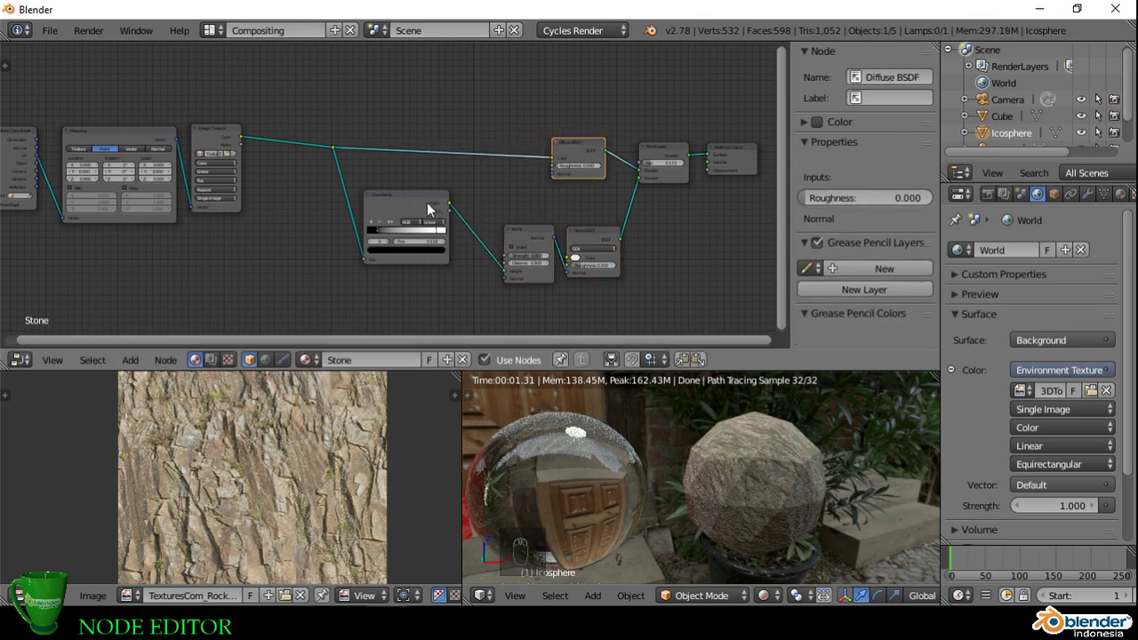
left_click_drag(427, 209, 460, 235)
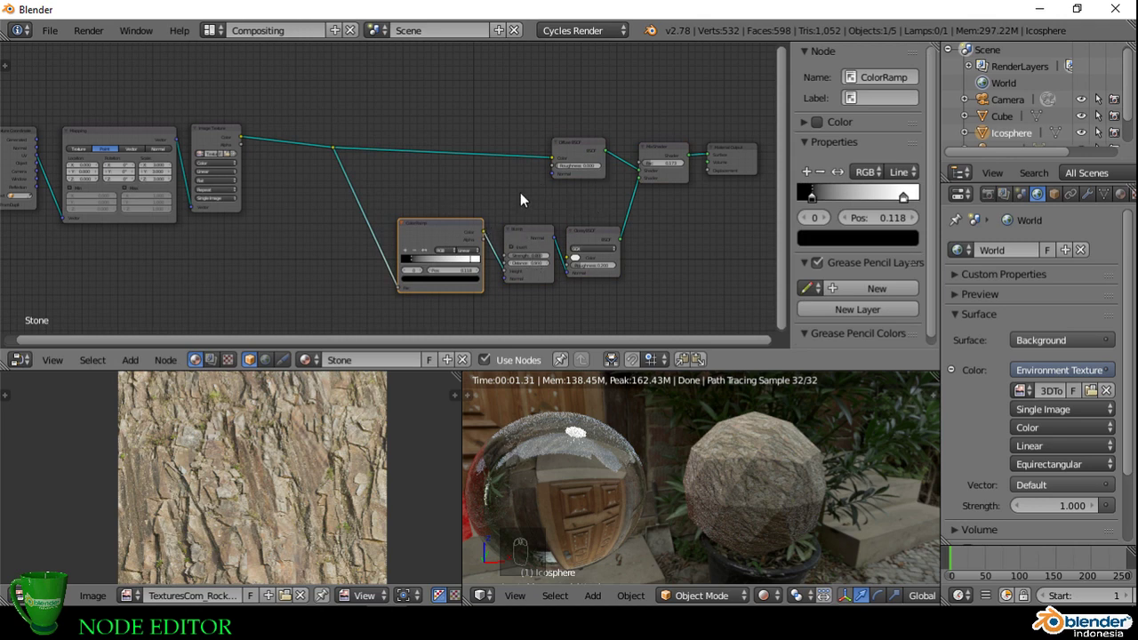
Step: Combine the ColorRamp, Bump, Glossy BSDF, Diffuse BSDF and Mix Shader nodes into a node group and select its Group Input node
left_click_drag(391, 98, 671, 295)
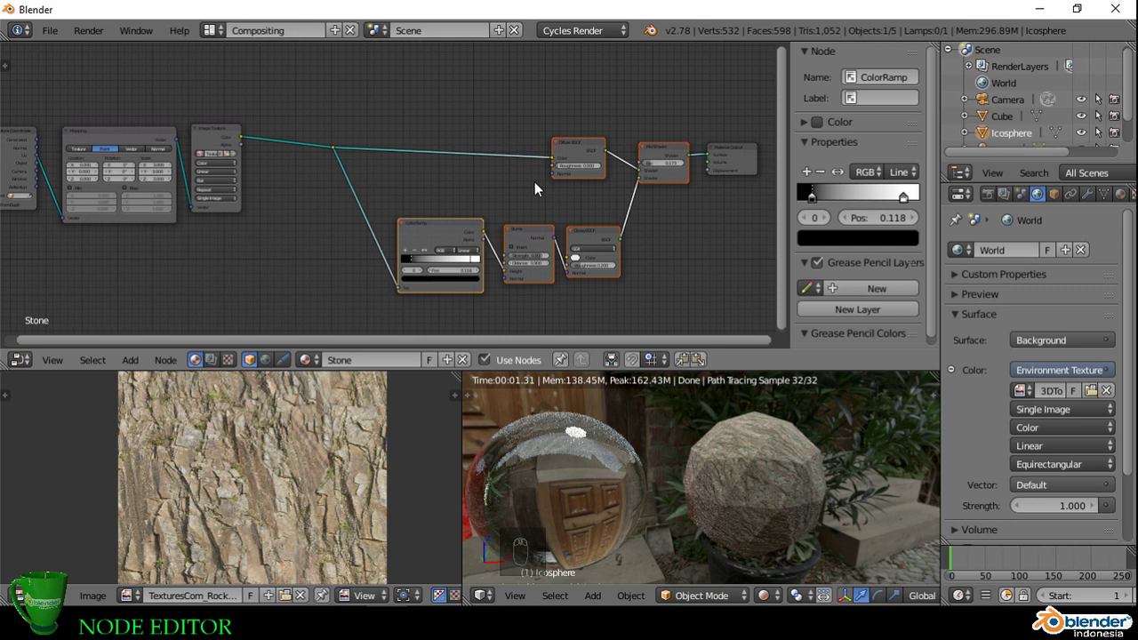
key("ctrl+g")
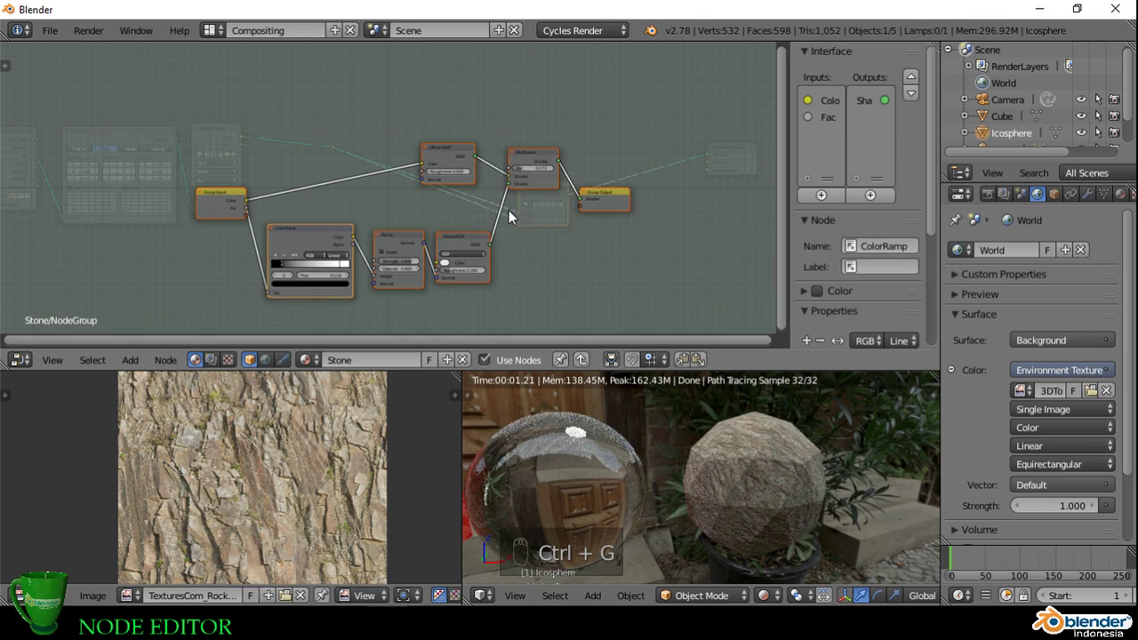
scroll(464, 233, "up", 2)
right_click(129, 195)
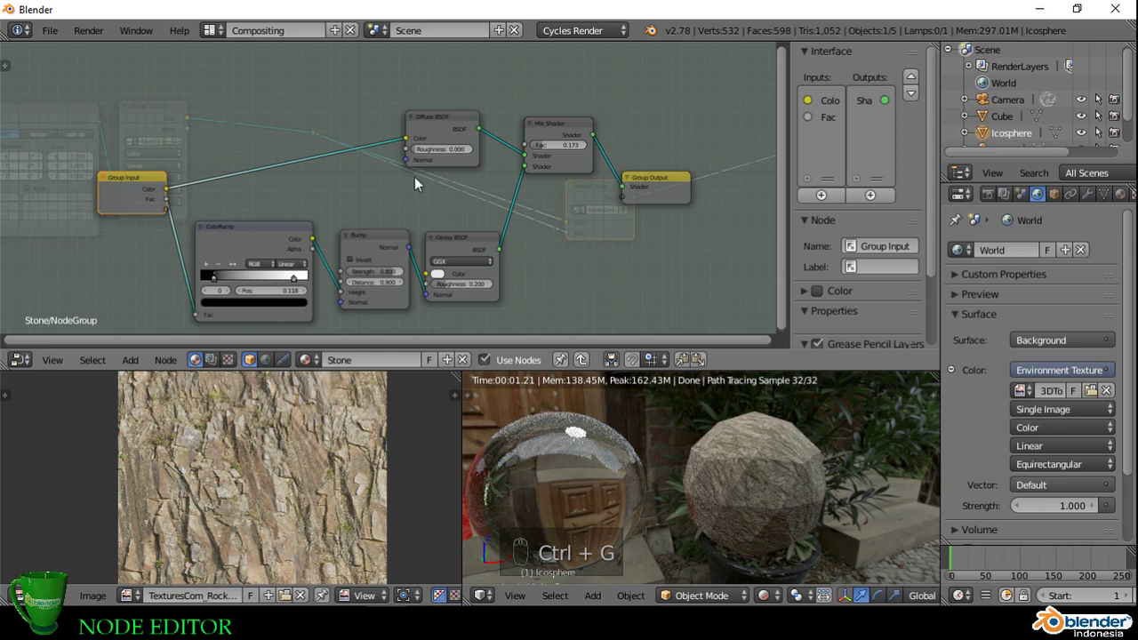
Step: Exit the node group and move the collapsed group node upward so it lines up with the Material Output
right_click(653, 178)
right_click(147, 185)
key("Tab")
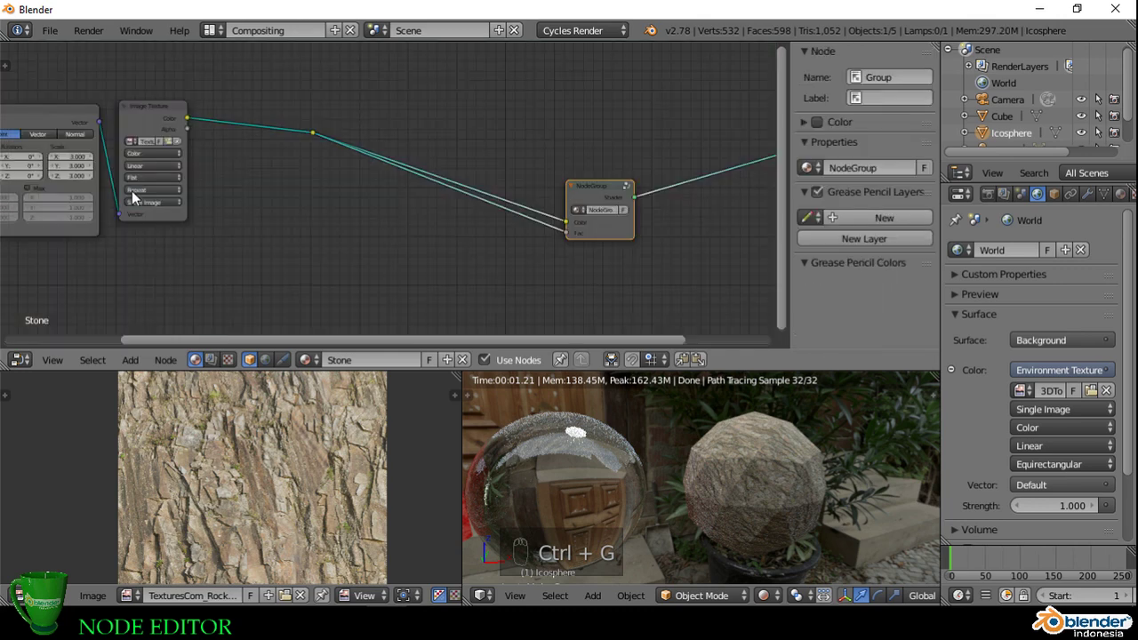
scroll(522, 176, "down", 3)
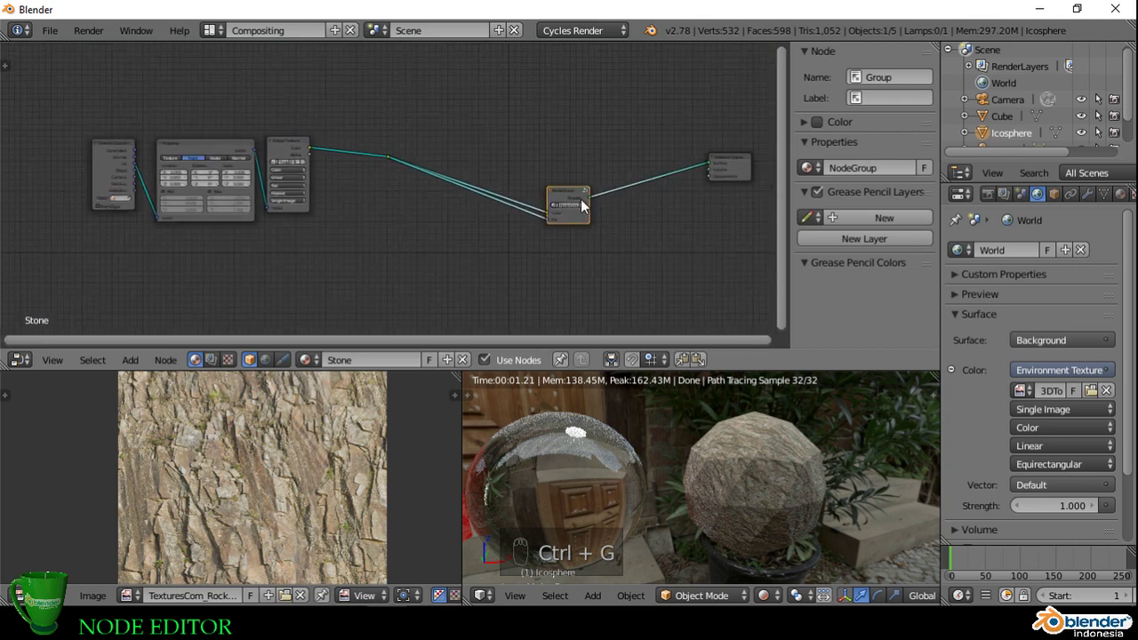
key("g")
left_click(571, 158)
scroll(547, 167, "up", 2)
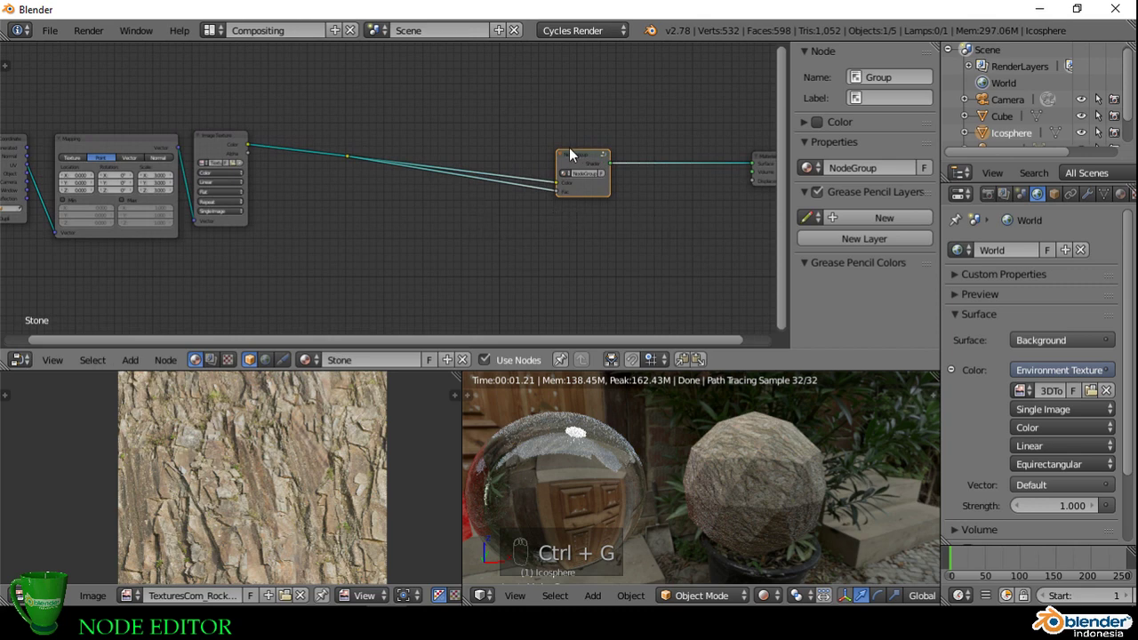
scroll(527, 188, "up", 1)
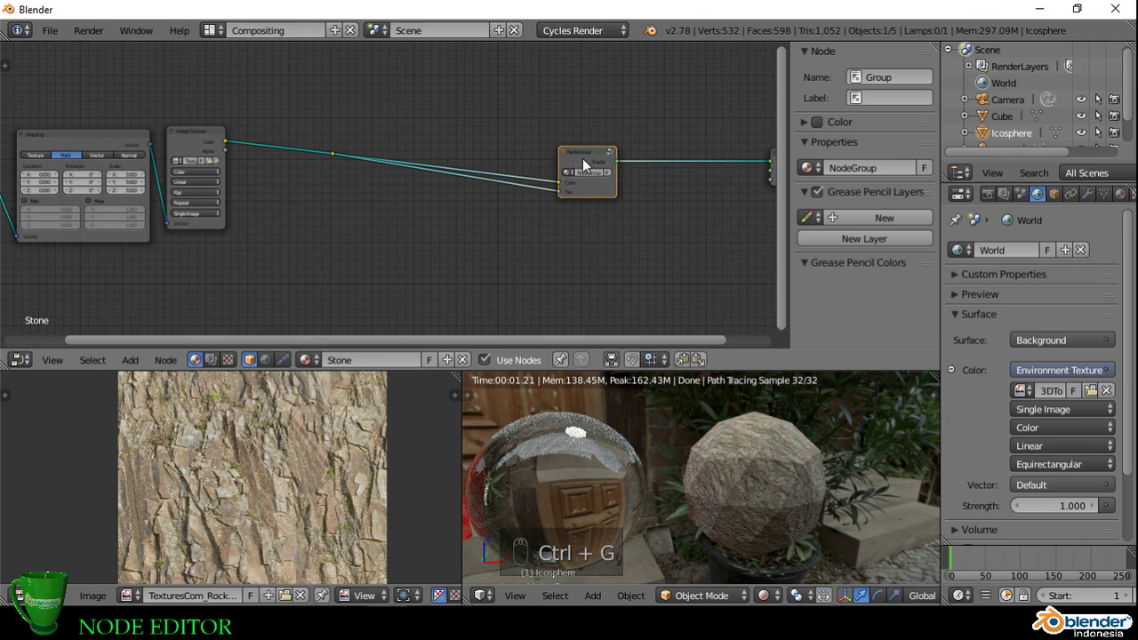
Step: Inside the node group, connect the Group Input's Color output to the ColorRamp's Fac input
key("Tab")
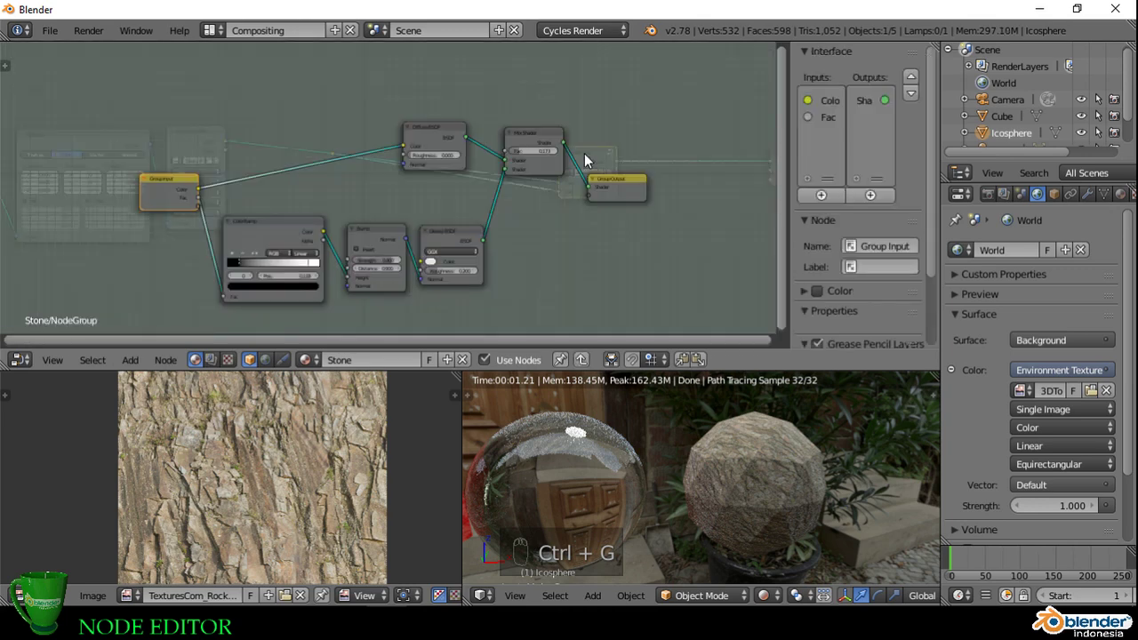
middle_click_drag(384, 203, 539, 172)
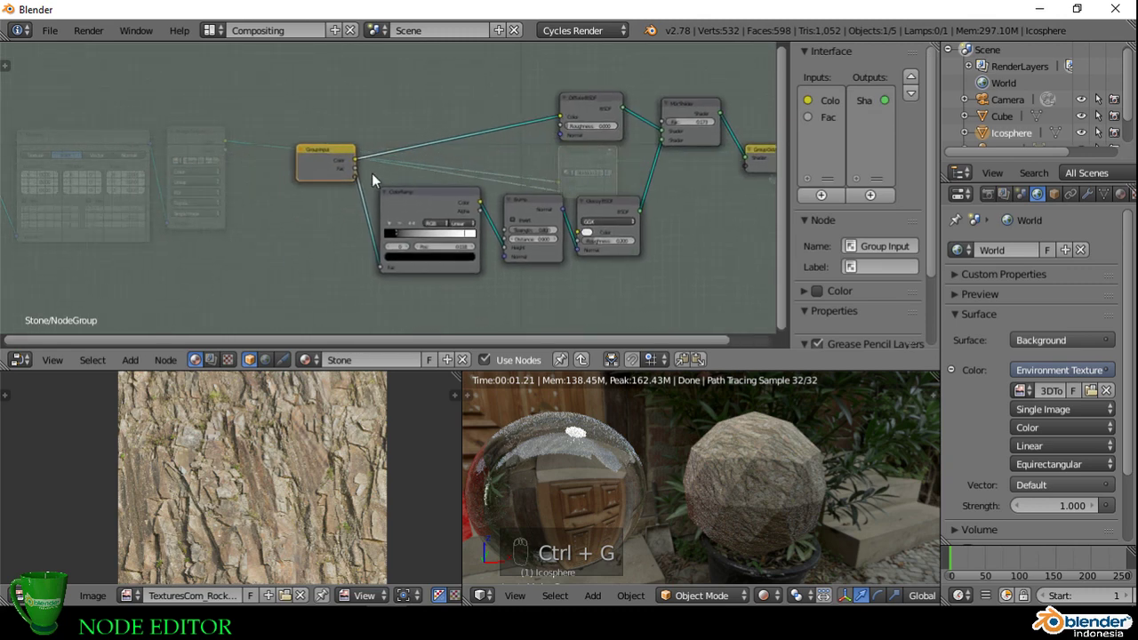
scroll(368, 173, "up", 3)
left_click_drag(310, 153, 340, 324)
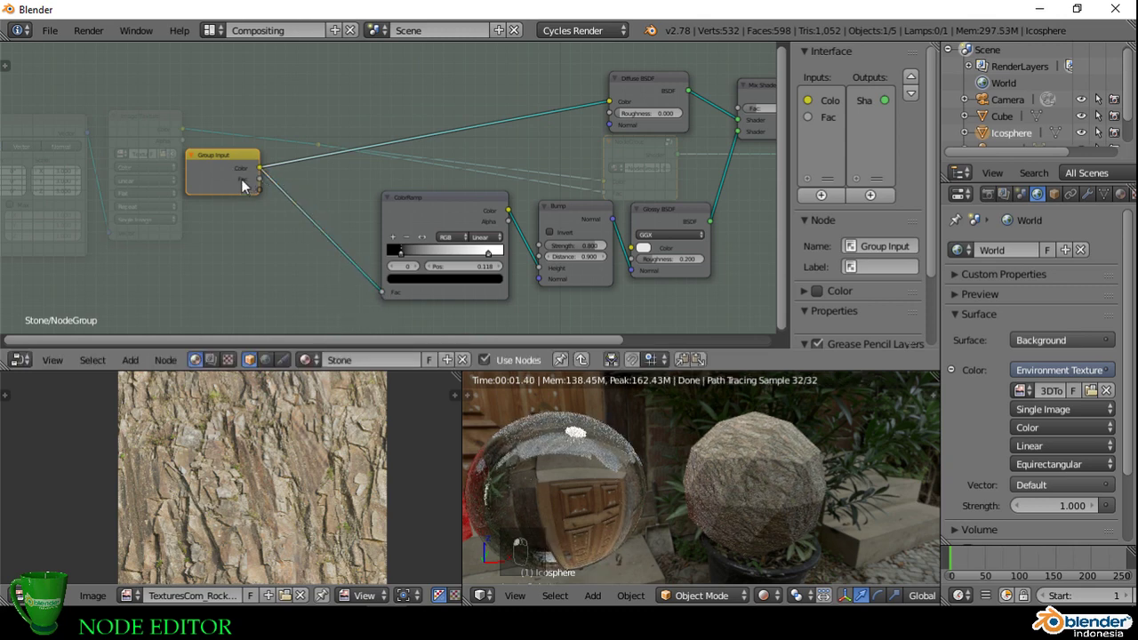
Step: Remove the Fac input from the group's interface and return to the Stone material's main node tree
left_click(826, 118)
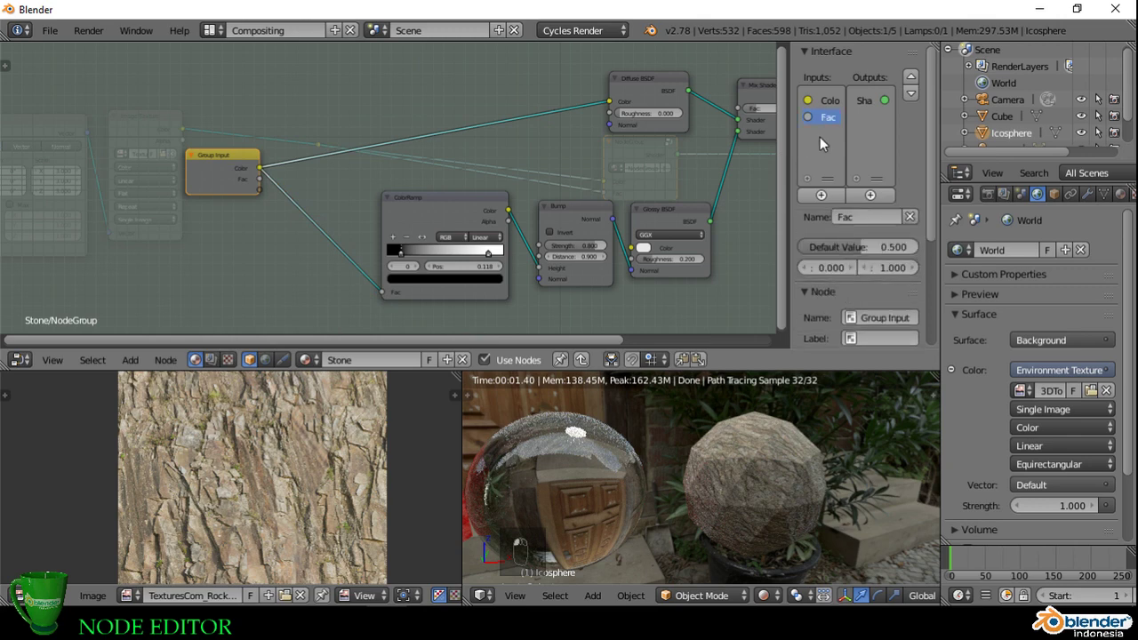
left_click(910, 217)
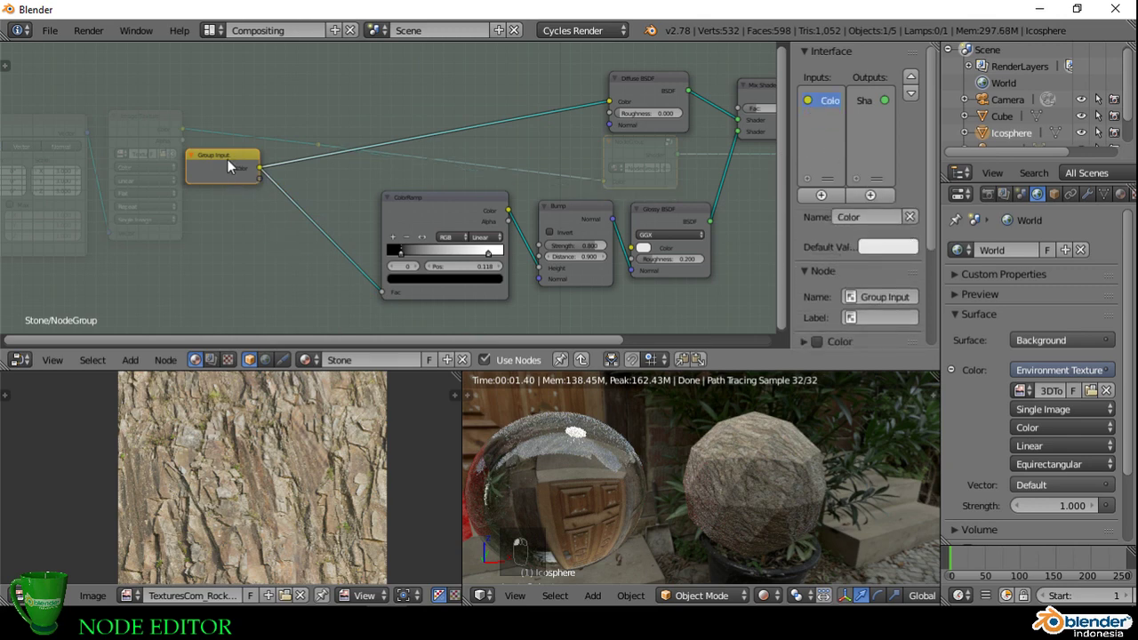
key("Tab")
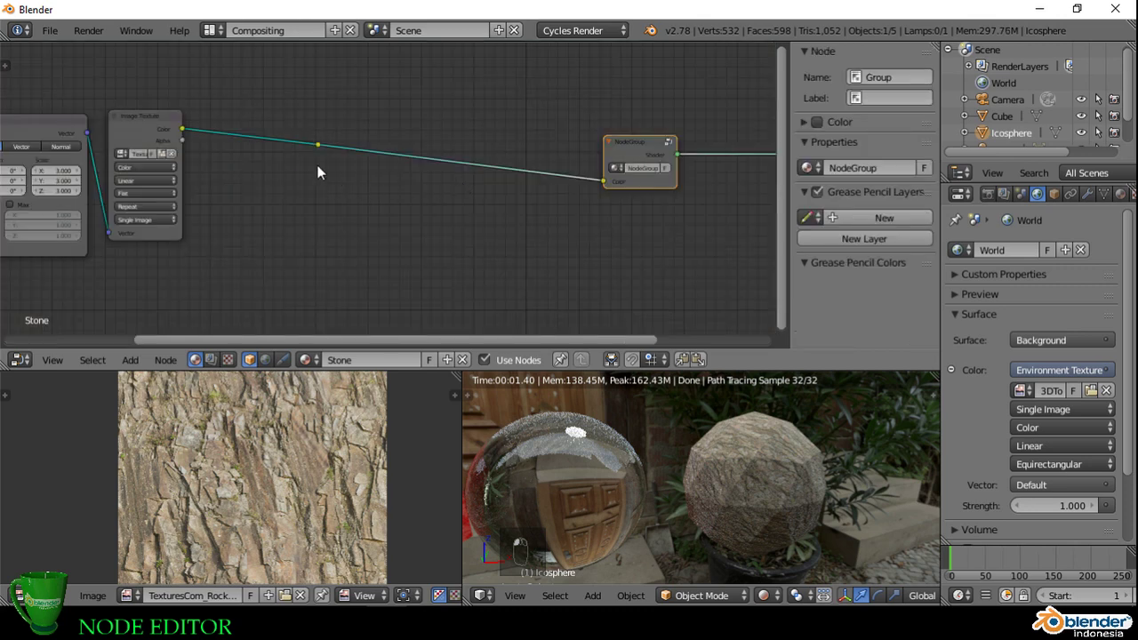
Step: Delete the reroute point and connect the Image Texture's Color output directly to the node group's Color input
left_click_drag(318, 144, 419, 177)
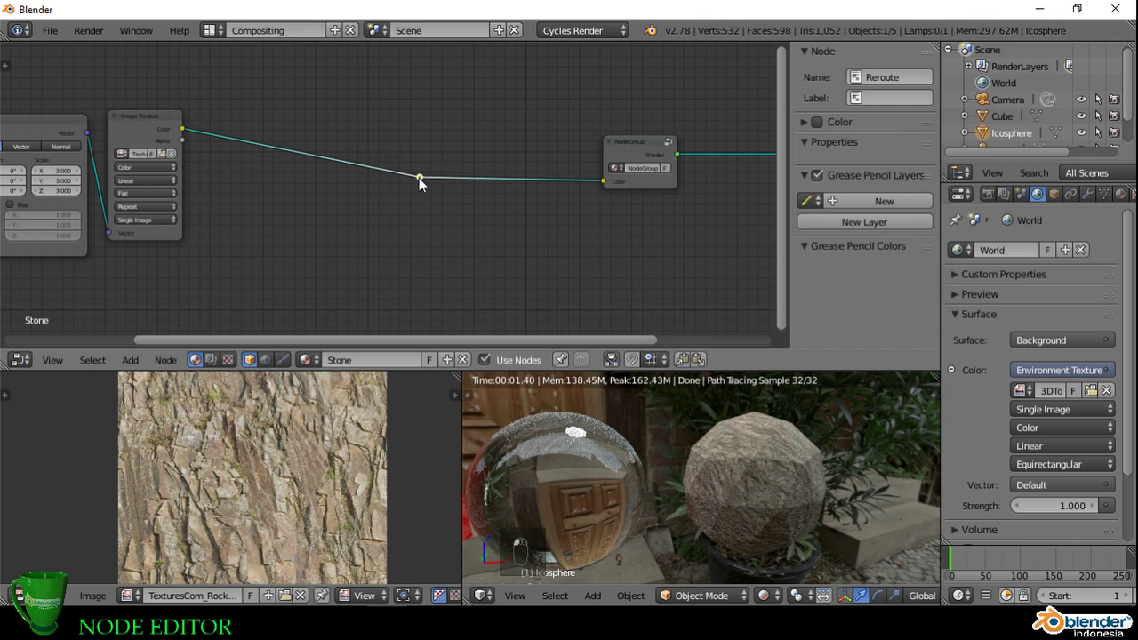
key("x")
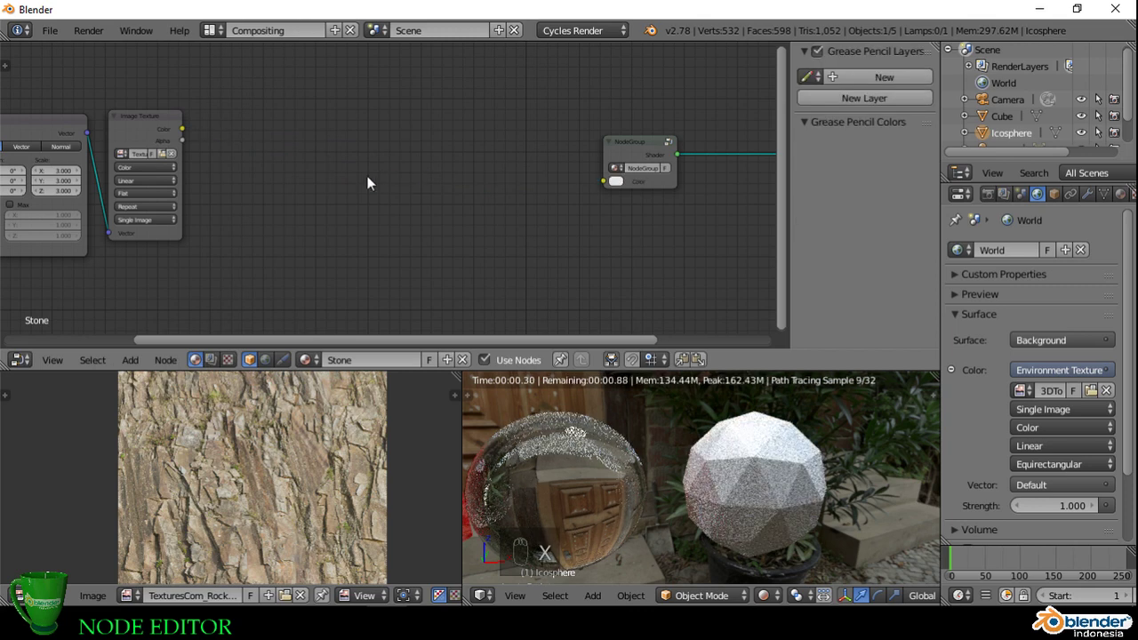
left_click_drag(183, 130, 596, 185)
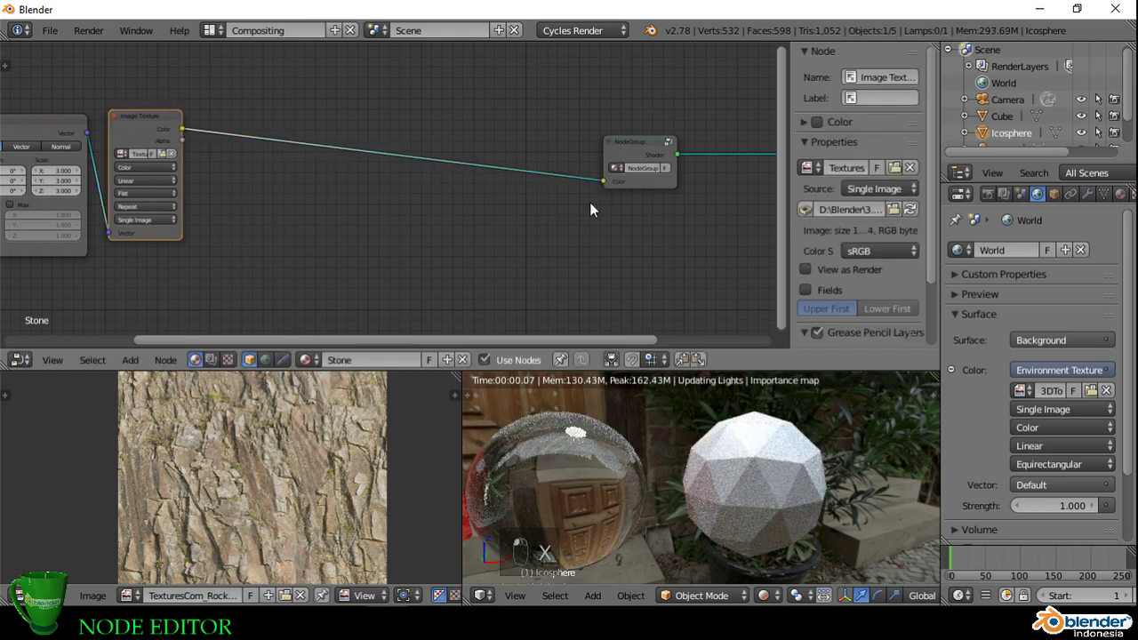
Step: Move the Texture Coordinate, Mapping and Image Texture nodes close to the node group, and bring the Material Output in beside it
scroll(561, 234, "down", 2)
scroll(560, 233, "down", 1)
left_click_drag(152, 123, 369, 253)
key("g")
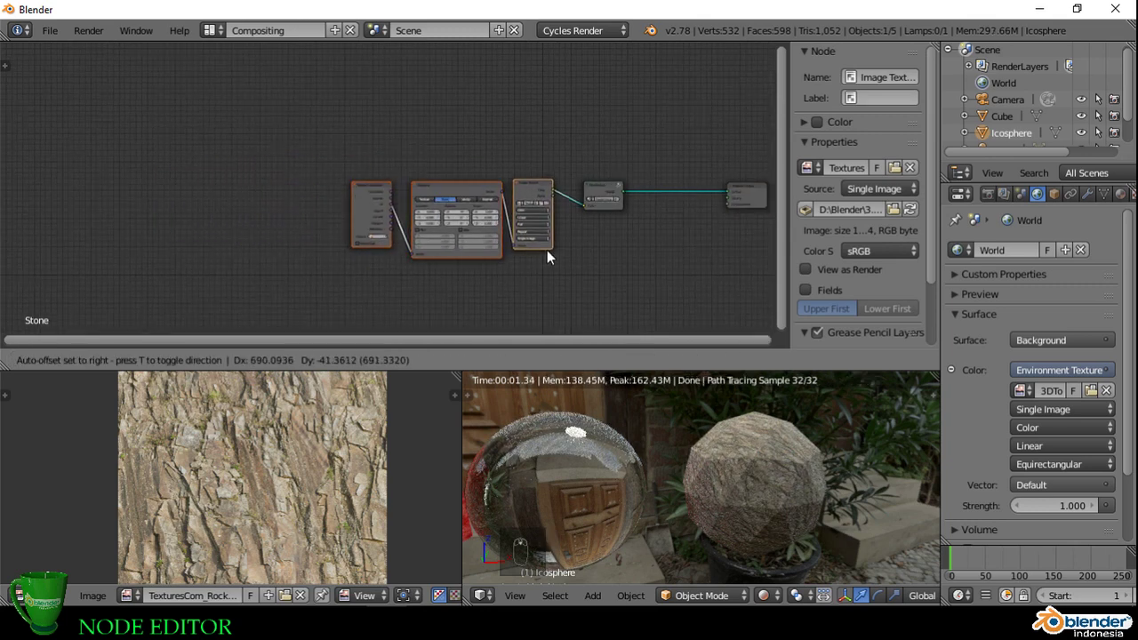
left_click(541, 251)
scroll(572, 223, "up", 1)
middle_click_drag(702, 218, 574, 225)
left_click_drag(682, 192, 585, 189)
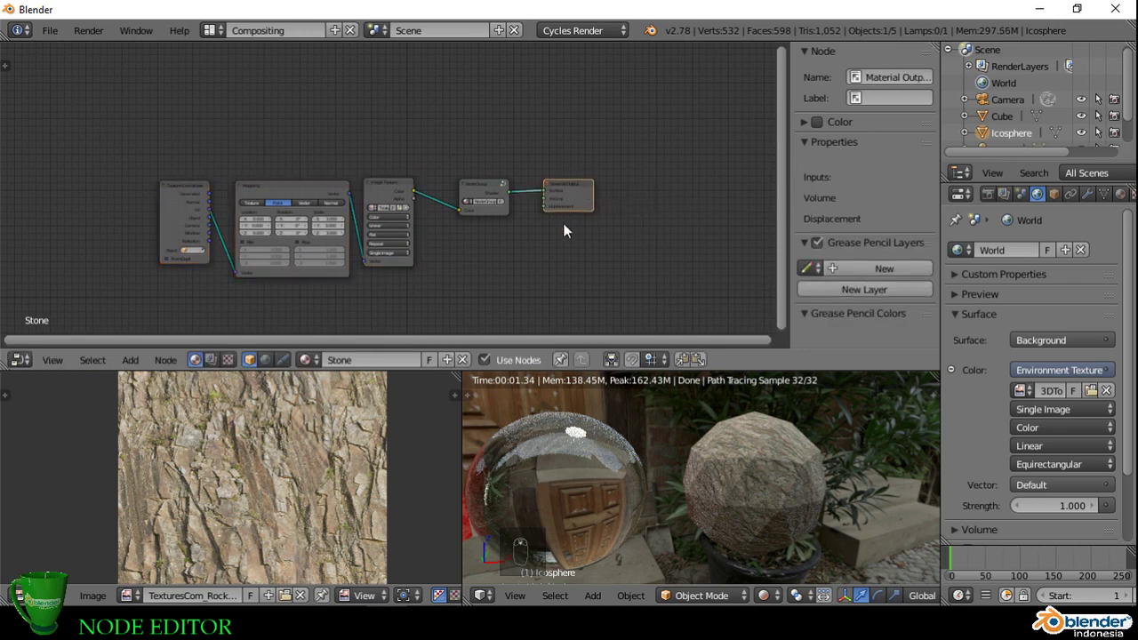
Step: Rename the node group as stone
scroll(462, 222, "up", 3)
left_click(492, 164)
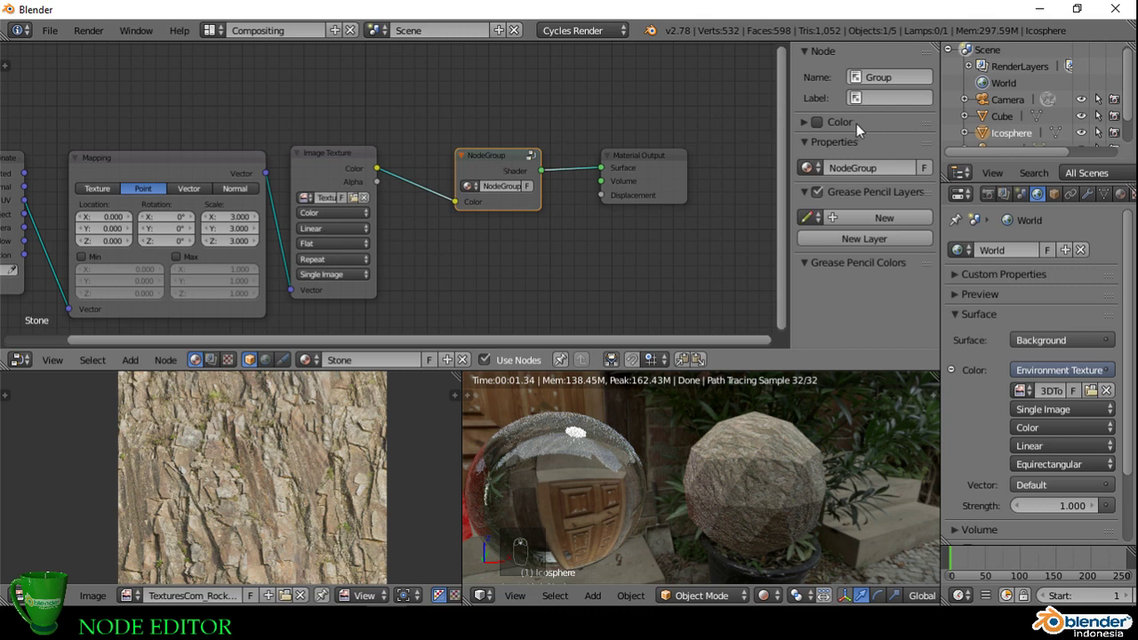
left_click(876, 168)
type("stone")
key("Return")
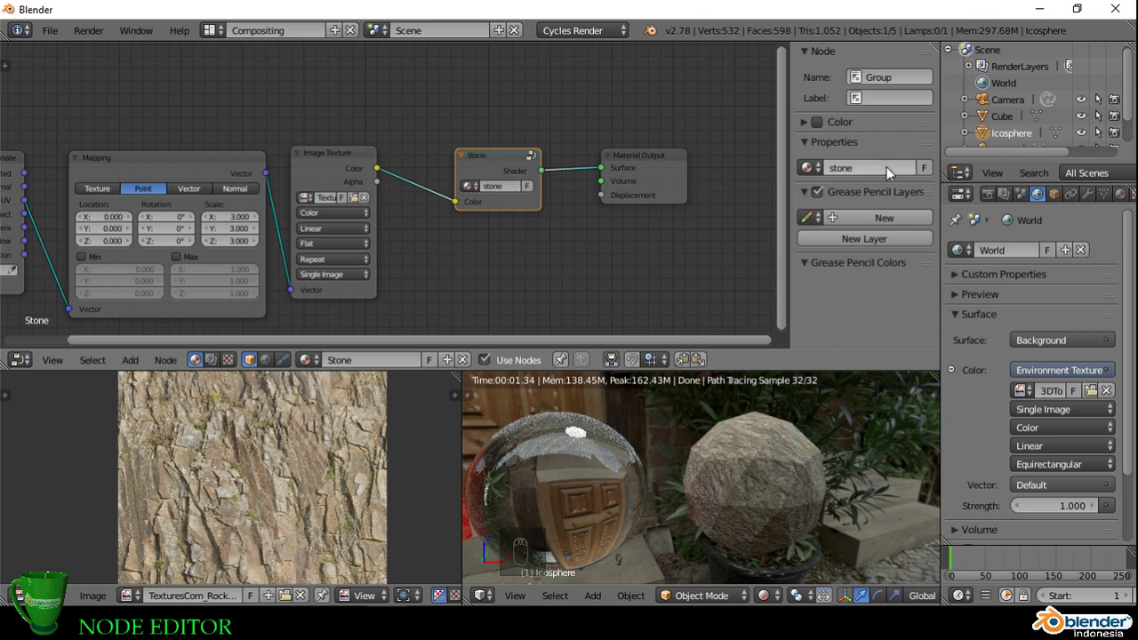
Step: Pull the Mapping and Image Texture nodes closer together and raise the Texture Coordinate node level with them
key("Home")
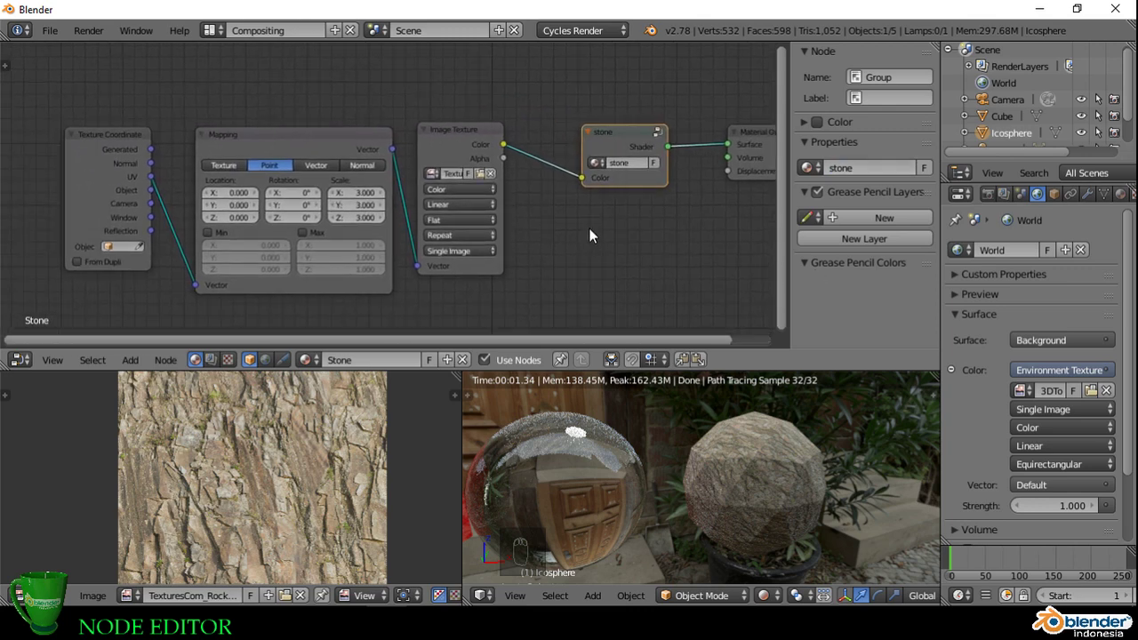
scroll(550, 234, "up", 1)
left_click_drag(357, 160, 334, 153)
left_click_drag(498, 150, 472, 144)
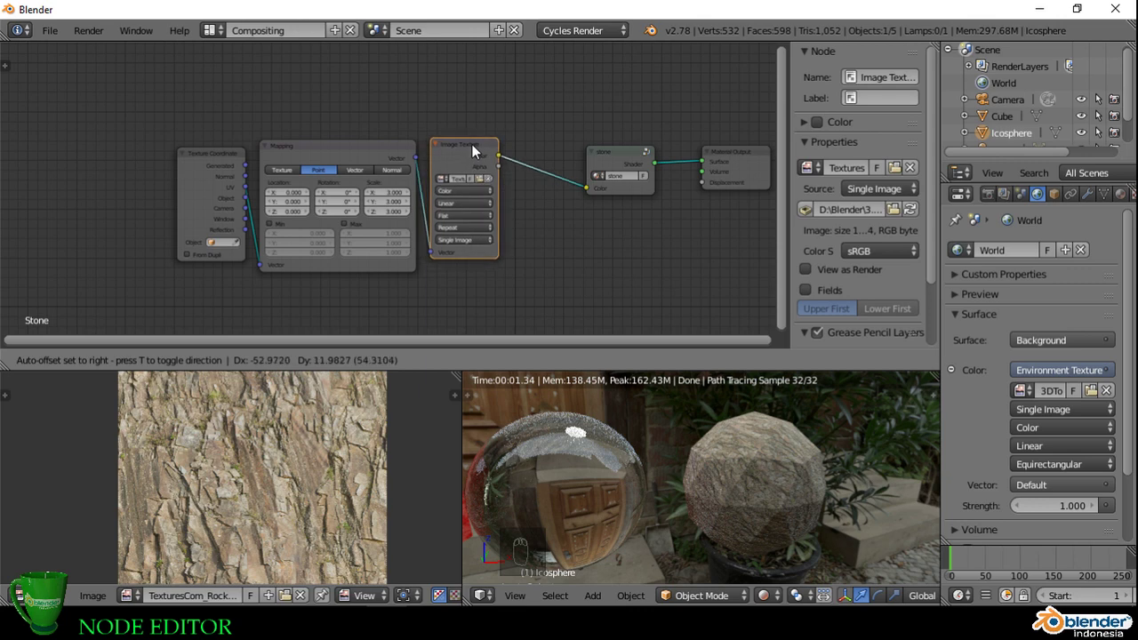
left_click(376, 151)
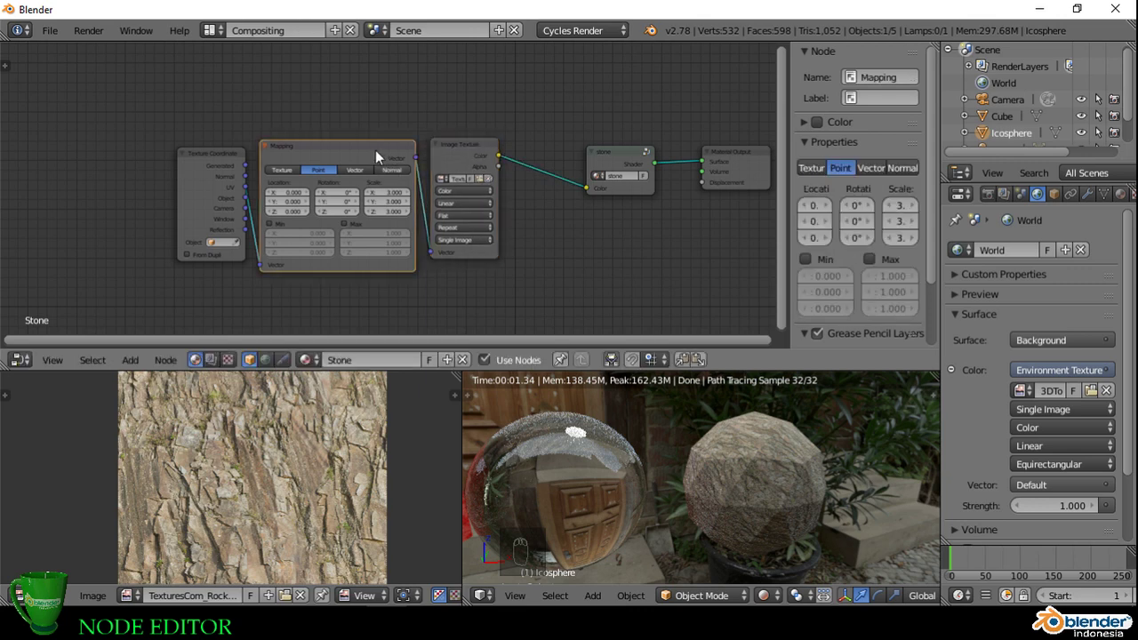
left_click(226, 160)
left_click_drag(226, 160, 229, 150)
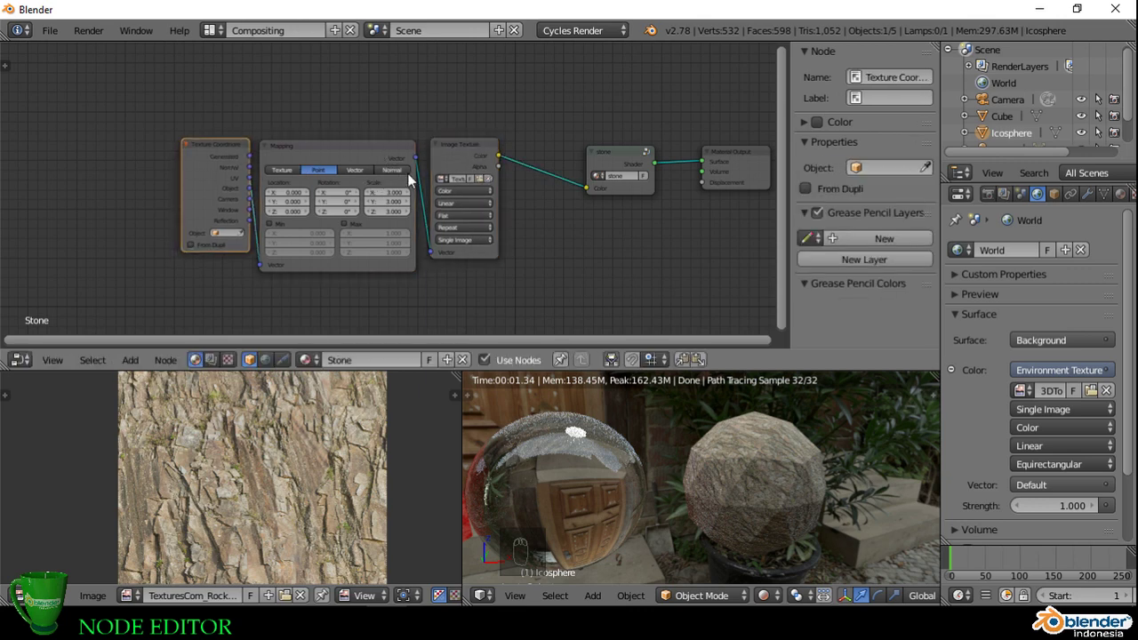
Step: With node snapping enabled, align the Texture Coordinate, Mapping, Image Texture, stone group and Material Output nodes in one row
left_click_drag(366, 155, 366, 148)
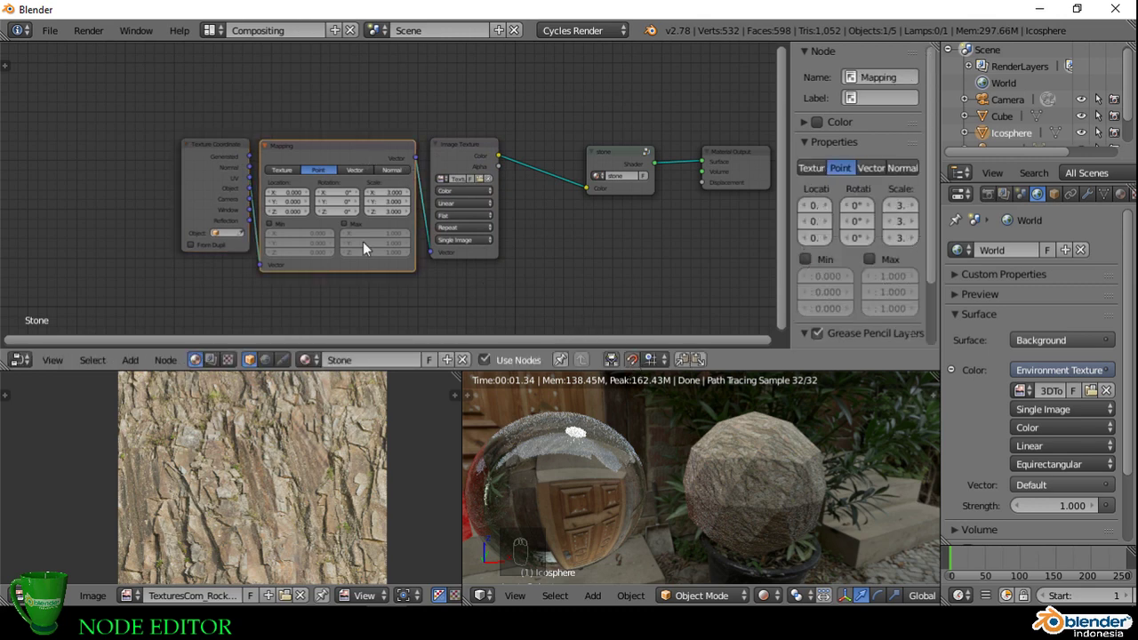
left_click_drag(225, 158, 223, 166)
left_click_drag(307, 148, 313, 171)
left_click_drag(437, 155, 462, 175)
left_click_drag(602, 156, 662, 172)
scroll(676, 169, "right", 4, "ctrl")
middle_click_drag(552, 262, 559, 235)
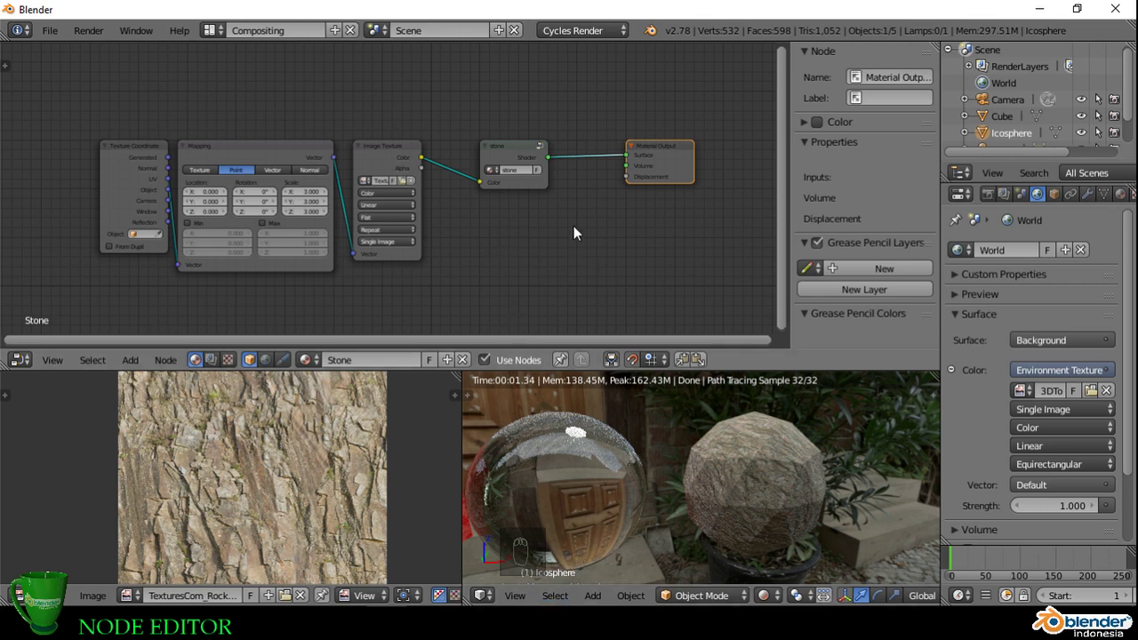
Step: Save the file as "10. node editor.blend" in D:\Blender\1. BLEND FILE
left_click(49, 31)
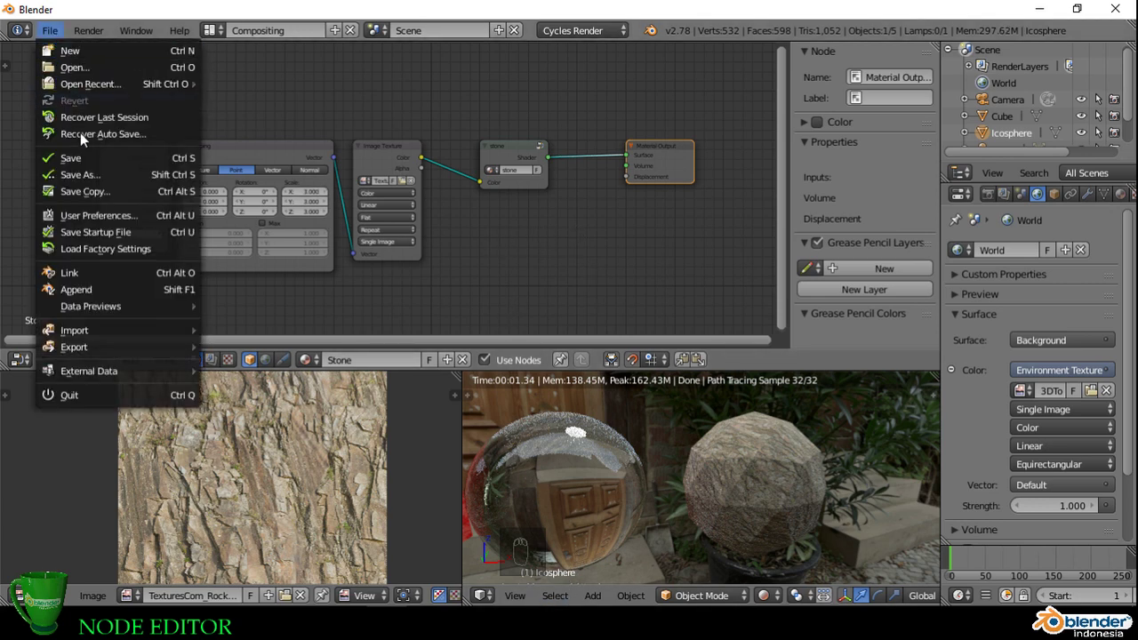
left_click(90, 157)
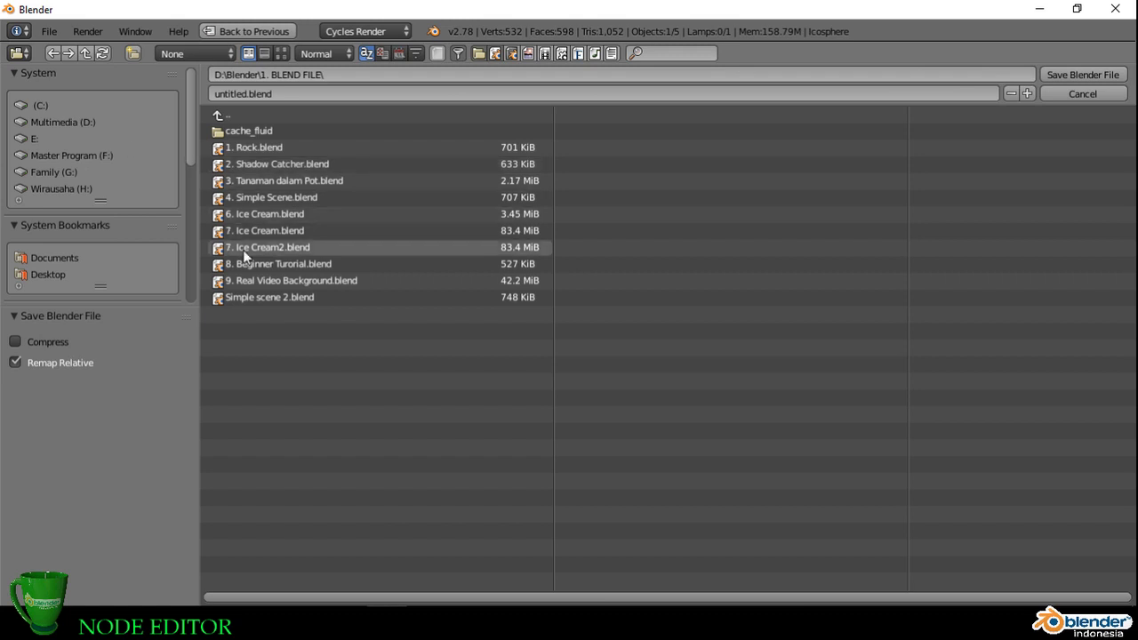
left_click(285, 280)
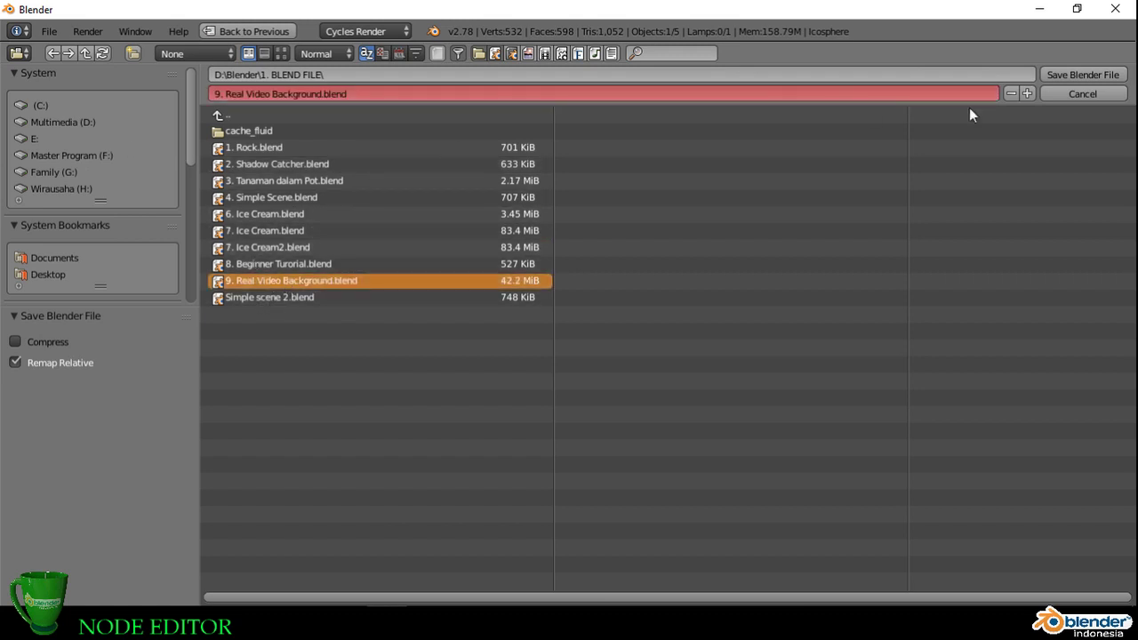
left_click(1023, 96)
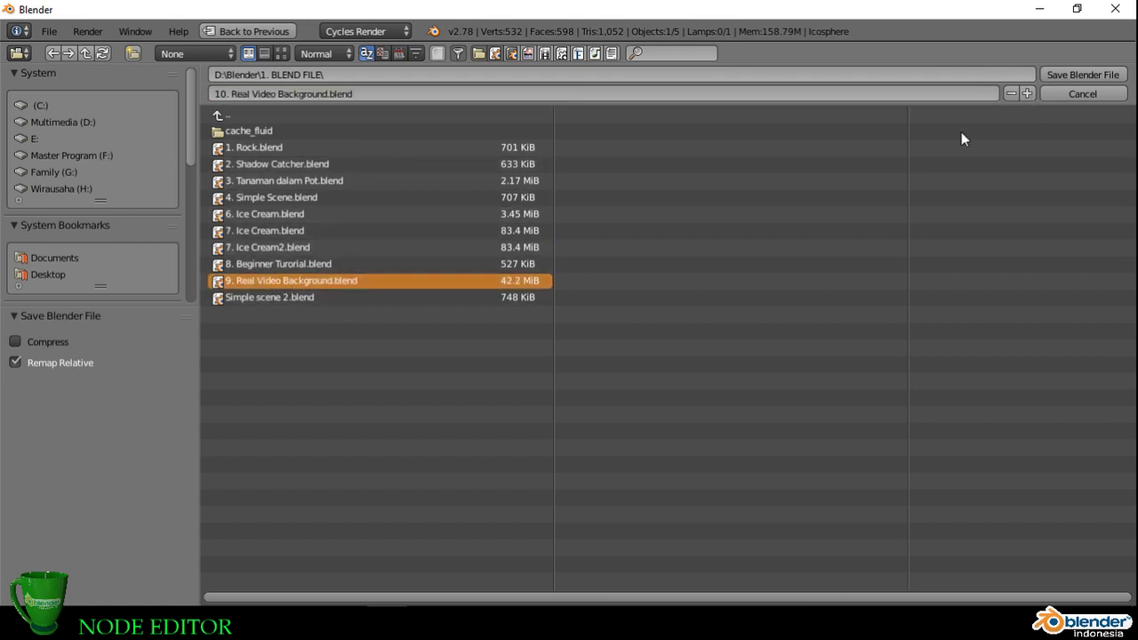
left_click(365, 93)
left_click_drag(366, 92, 232, 95)
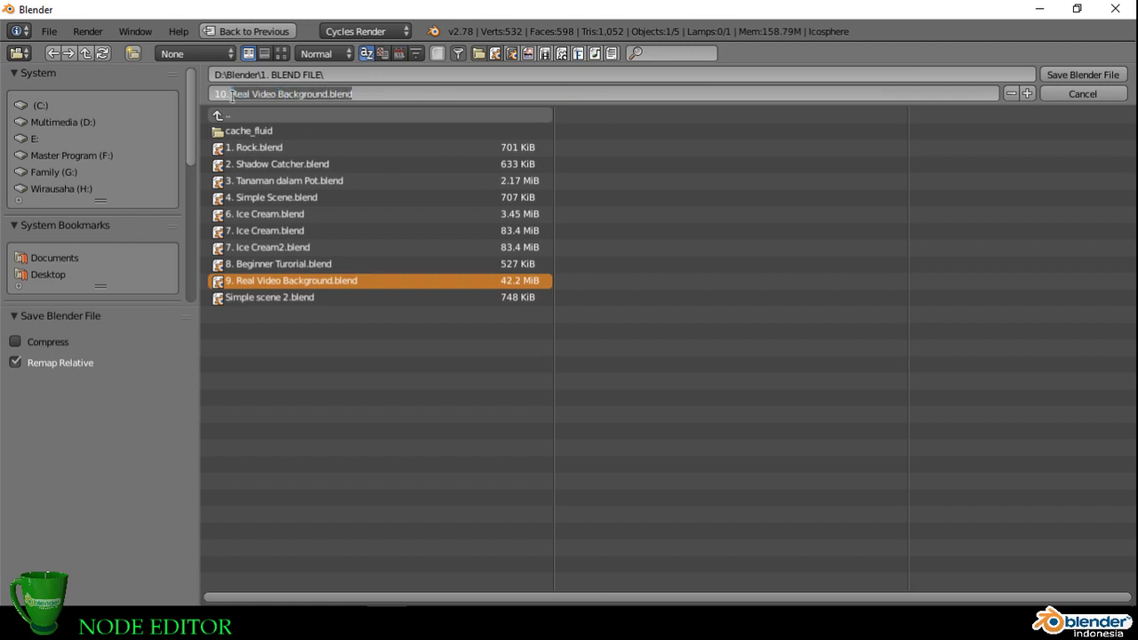
type("node ed")
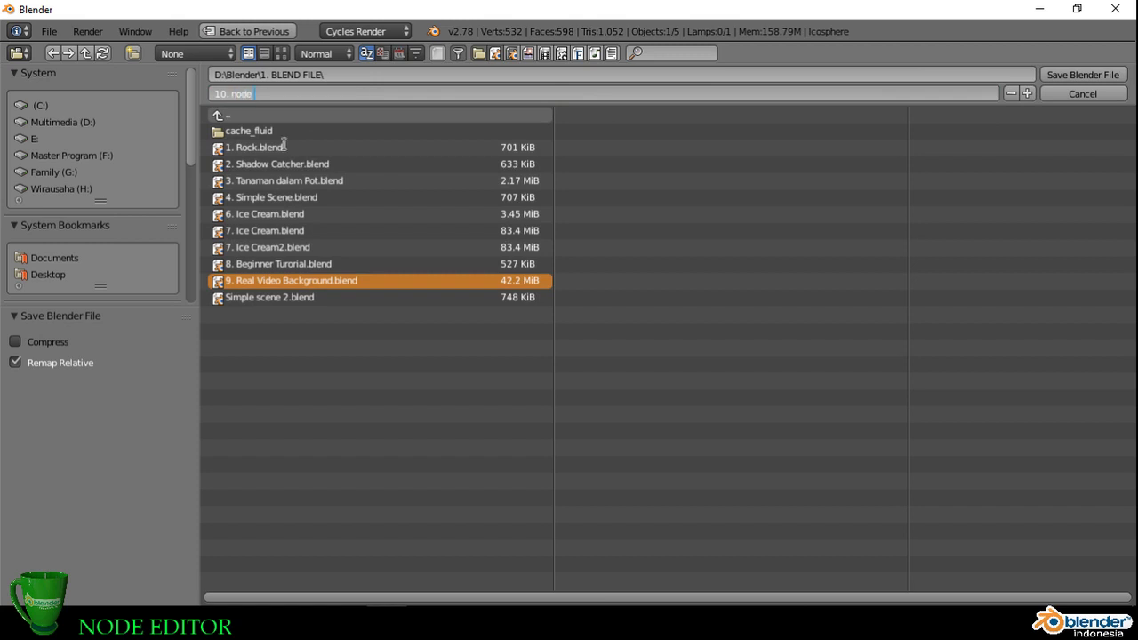
type("itor")
key("Return")
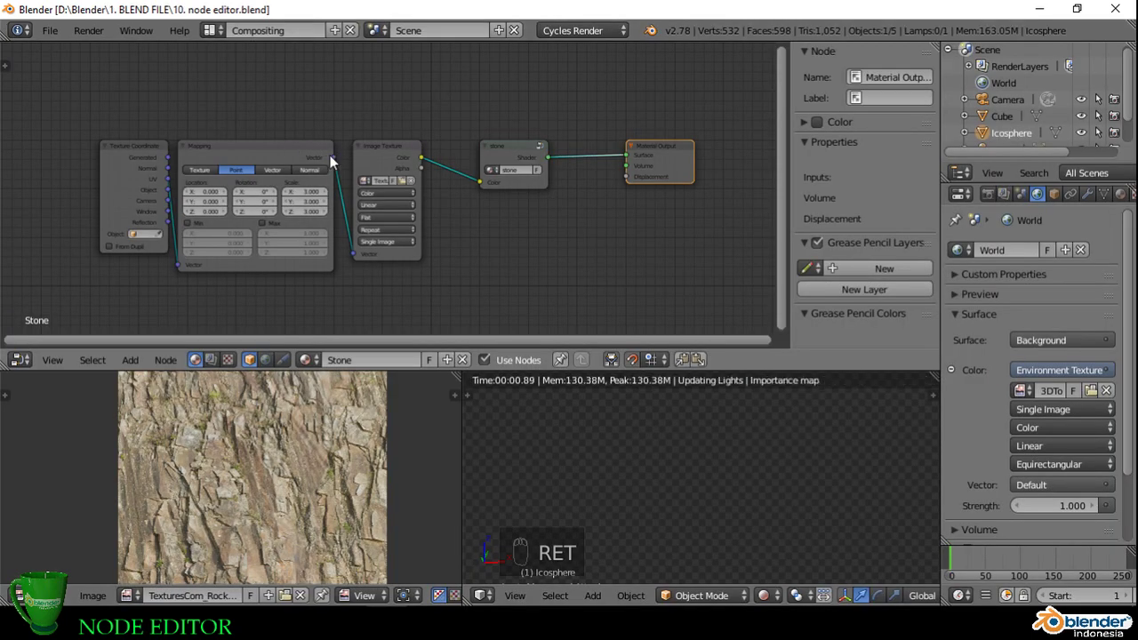
Step: Frame the cube, sphere and icosphere together in the 3D view and switch it from rendered to solid shading
scroll(772, 439, "down", 3)
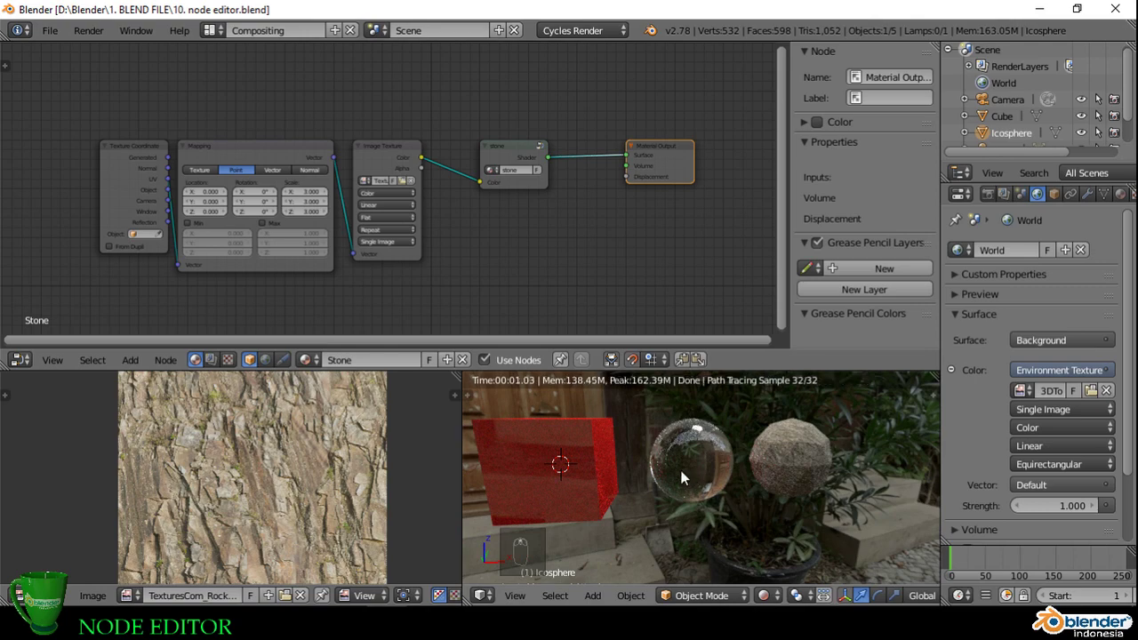
middle_click_drag(673, 484, 673, 491)
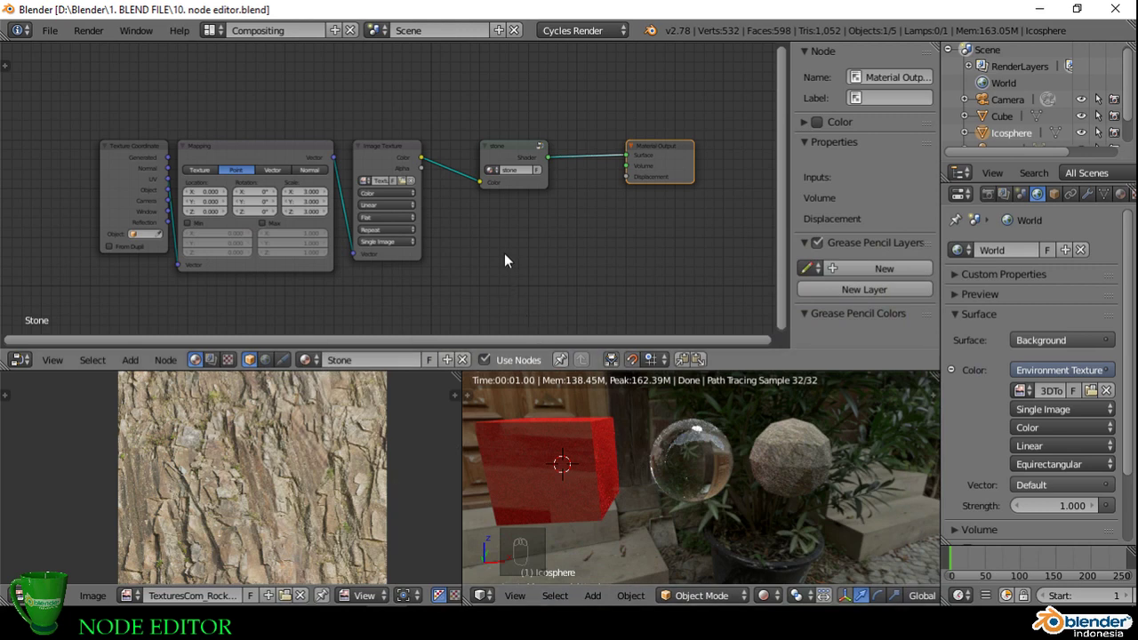
middle_click_drag(504, 254, 516, 233)
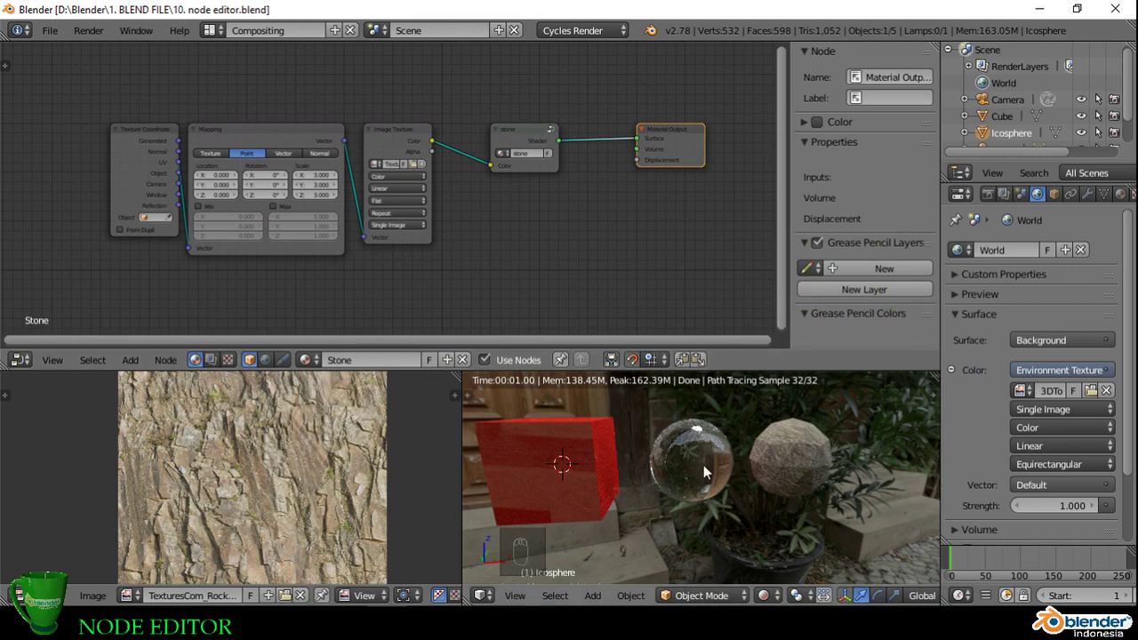
scroll(702, 468, "down", 3)
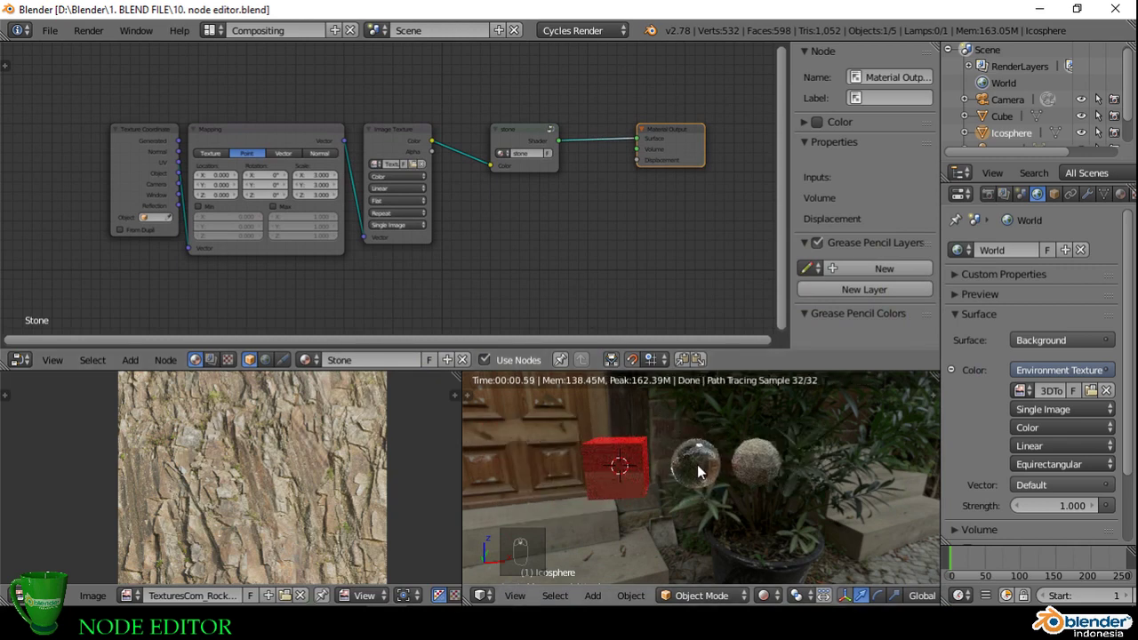
key("shift+z")
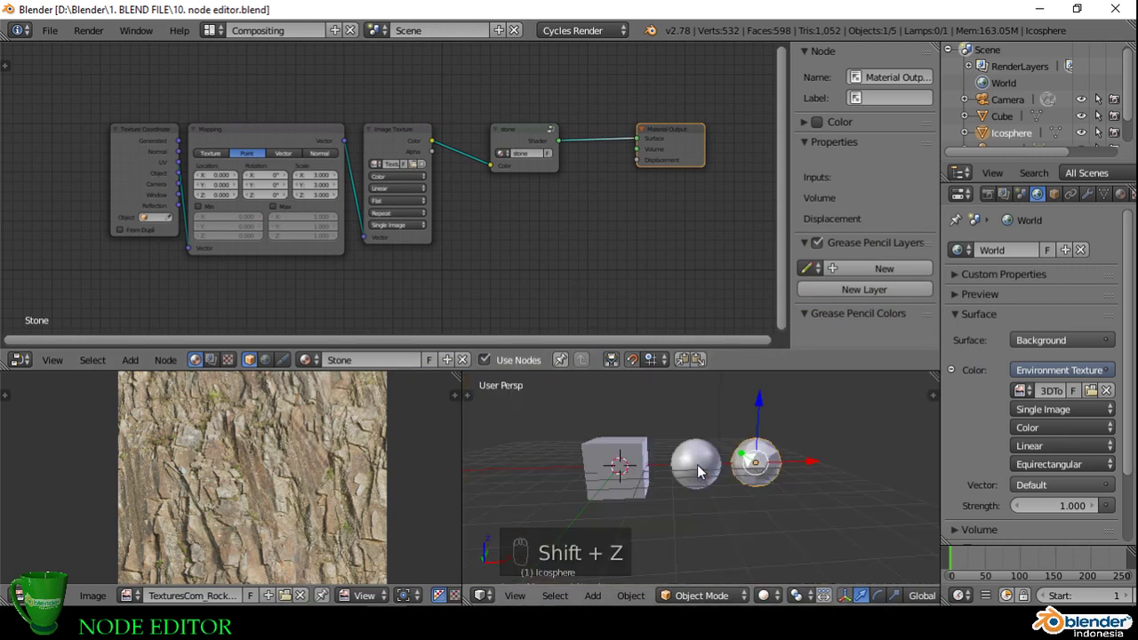
Step: Align the camera to the current view and move it sideways so the cube, sphere and icosphere sit inside its frame
key("ctrl+alt+KP_0")
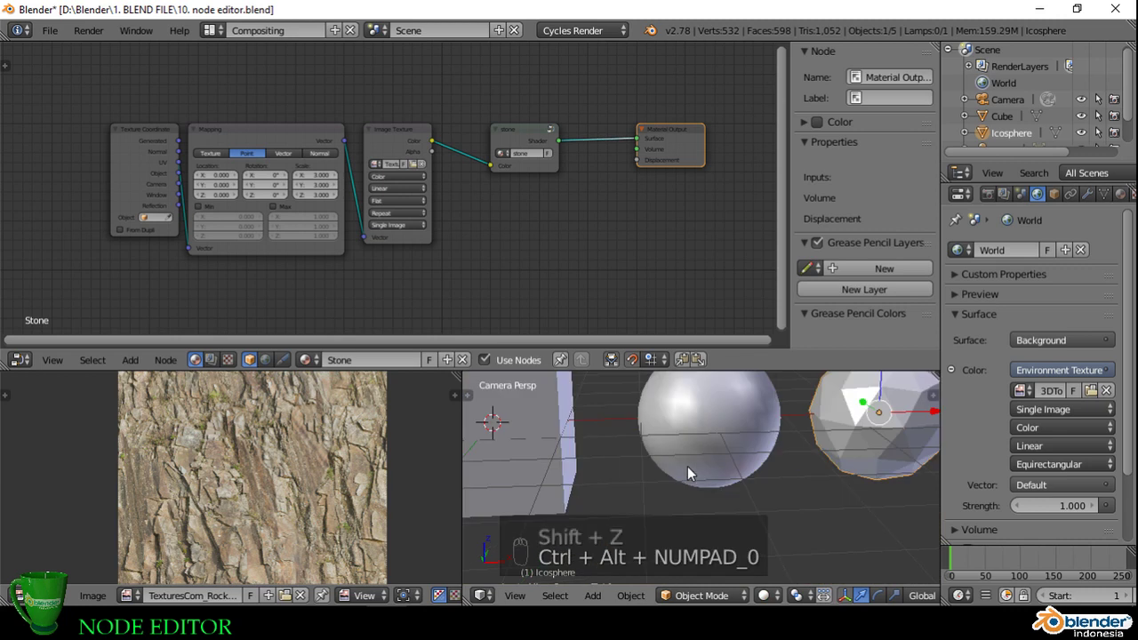
scroll(698, 471, "down", 5)
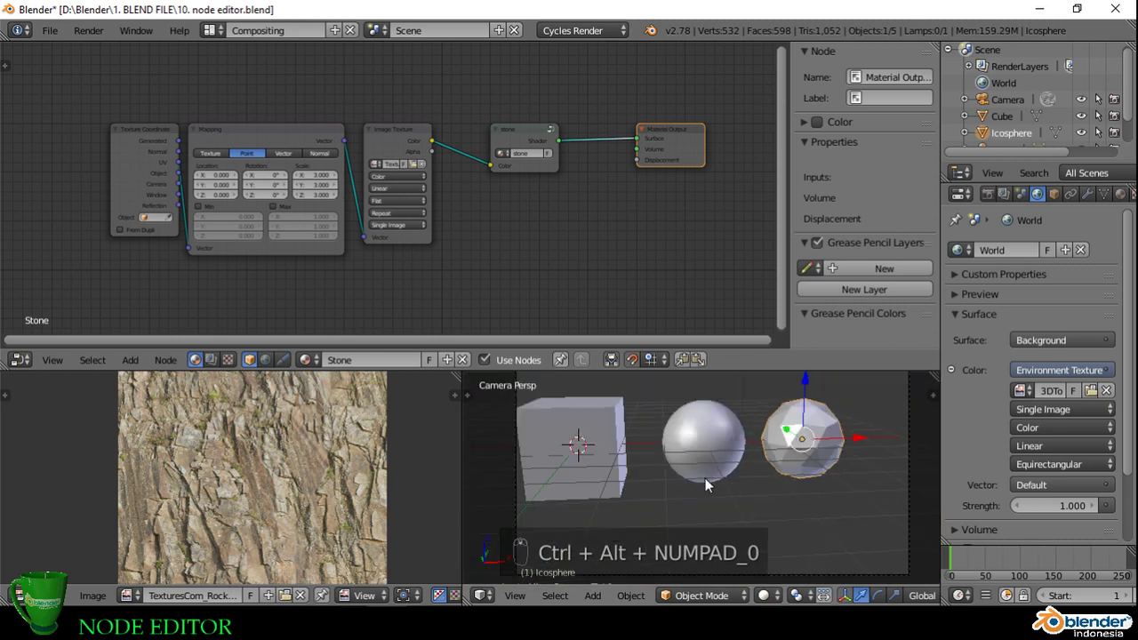
right_click(761, 397)
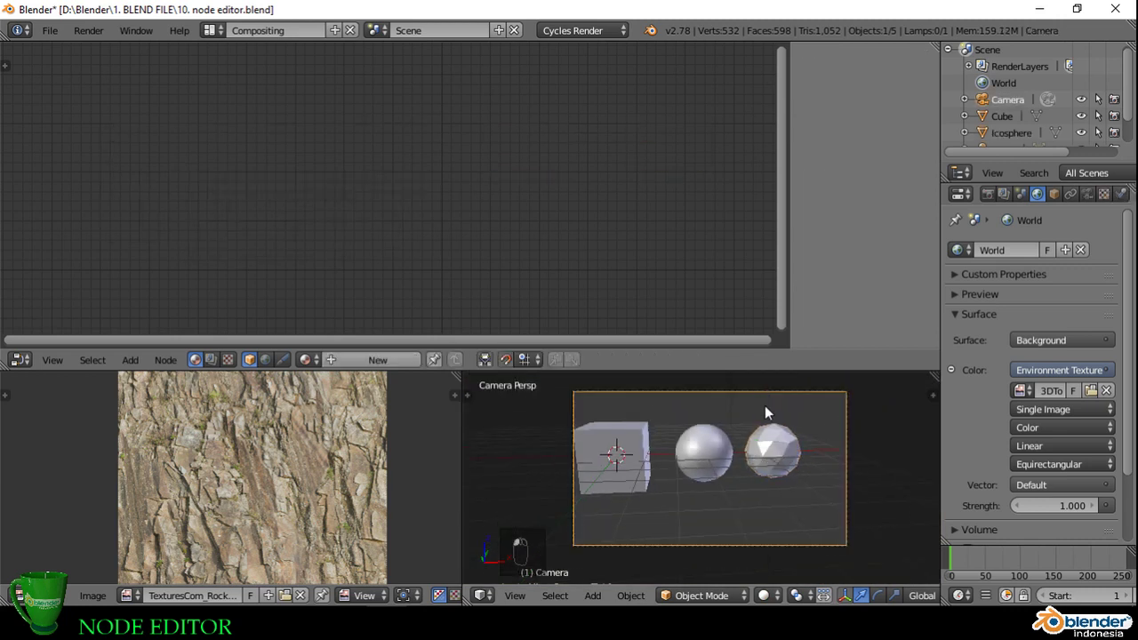
key("g")
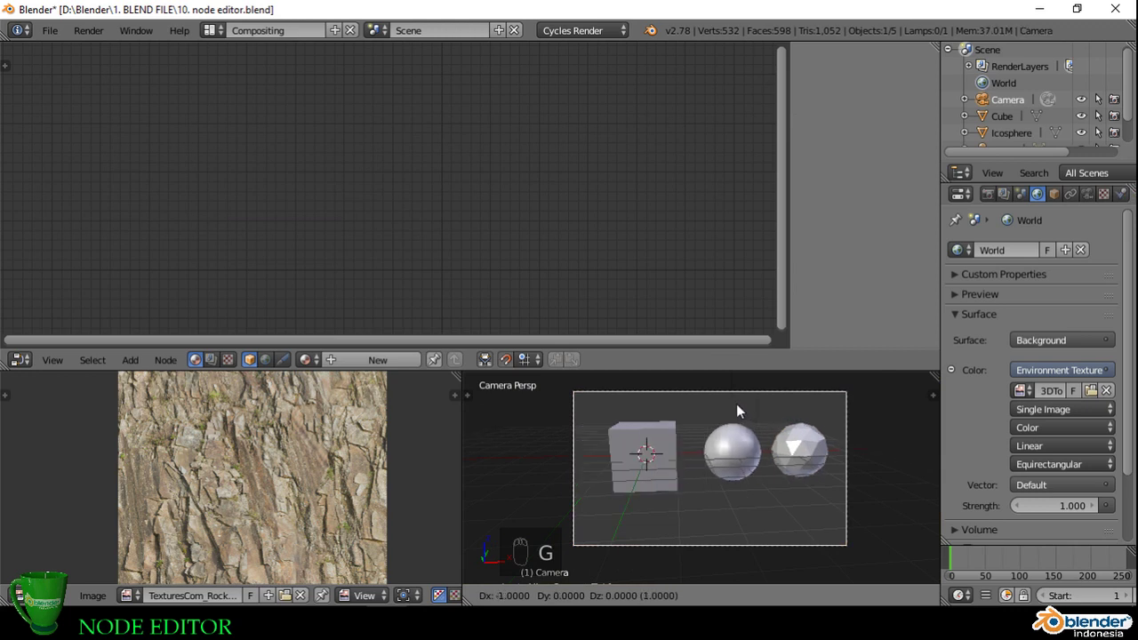
left_click(736, 404)
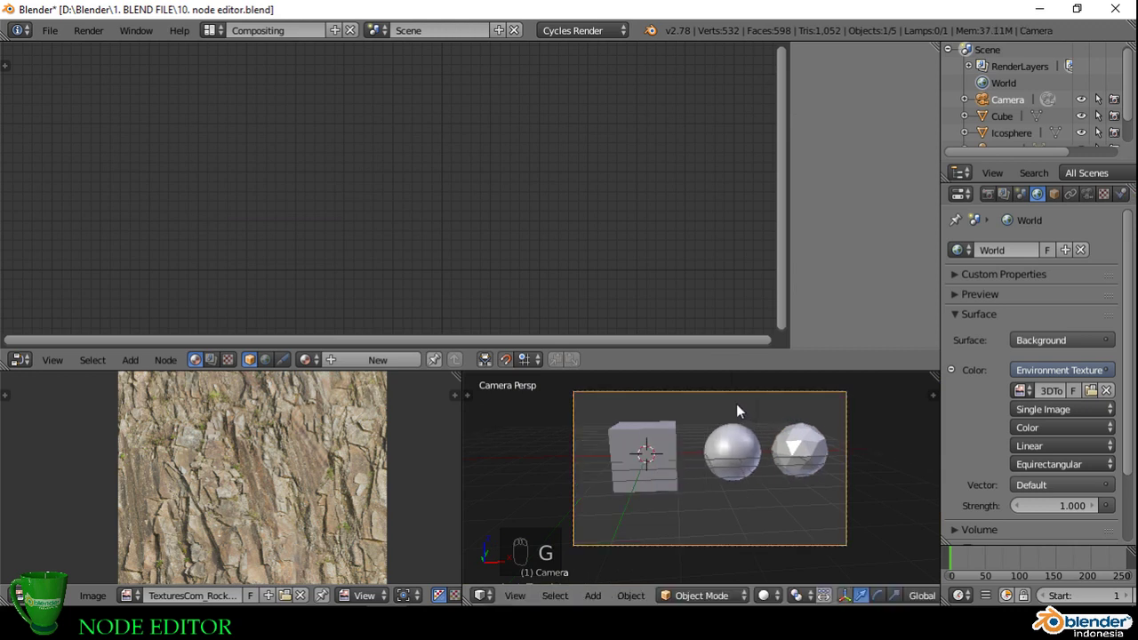
Step: Turn off snapping and freely reposition the camera to centre the three objects in the frame
left_click(508, 359)
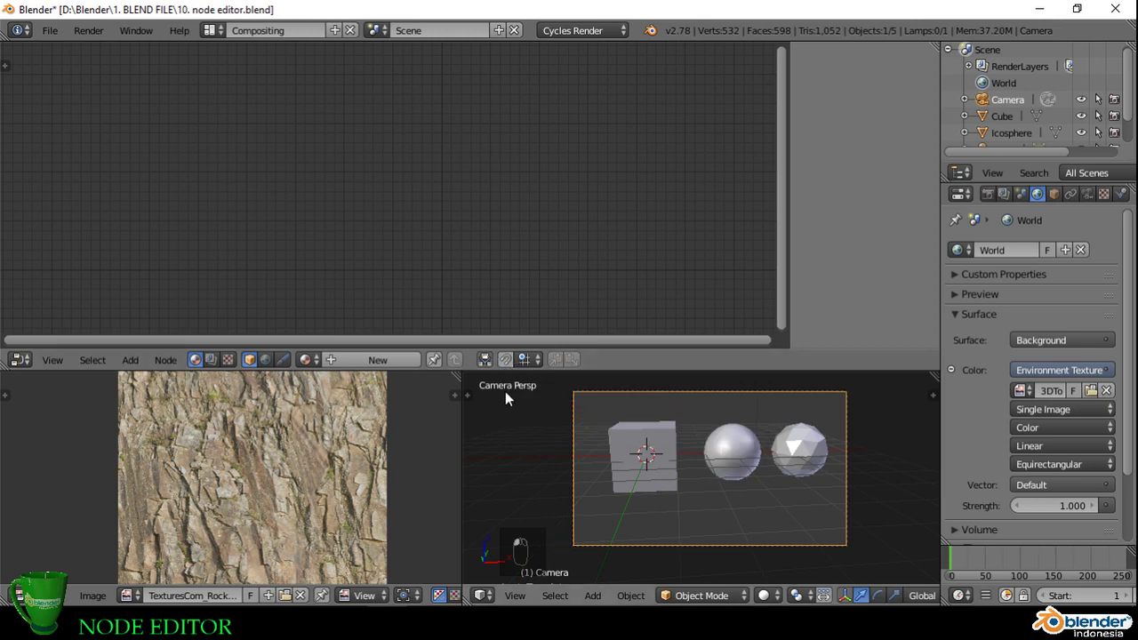
key("g")
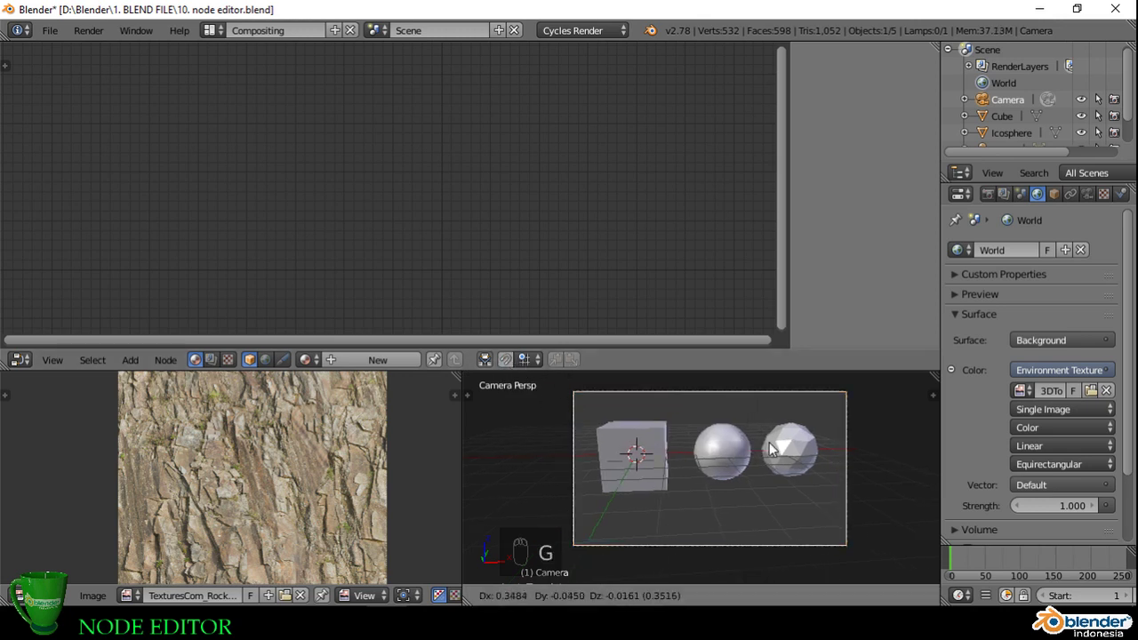
left_click(760, 442)
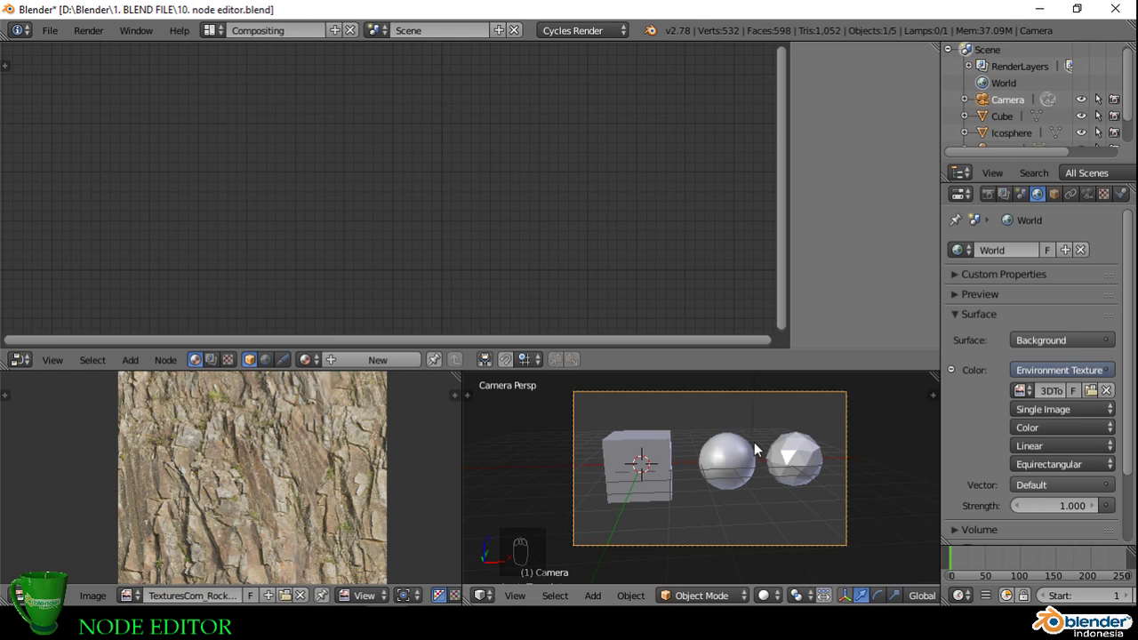
Step: Preview the camera view in rendered shading, try a render border around the cube and part of the glass sphere, and clear that border
key("shift+z")
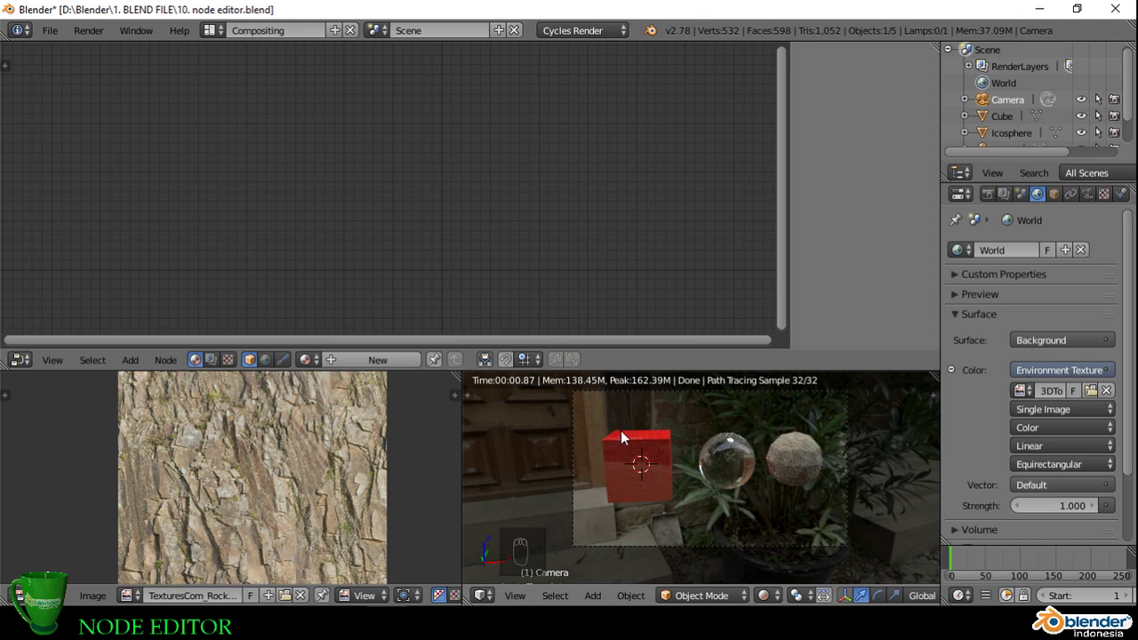
key("ctrl+b")
left_click_drag(608, 427, 744, 504)
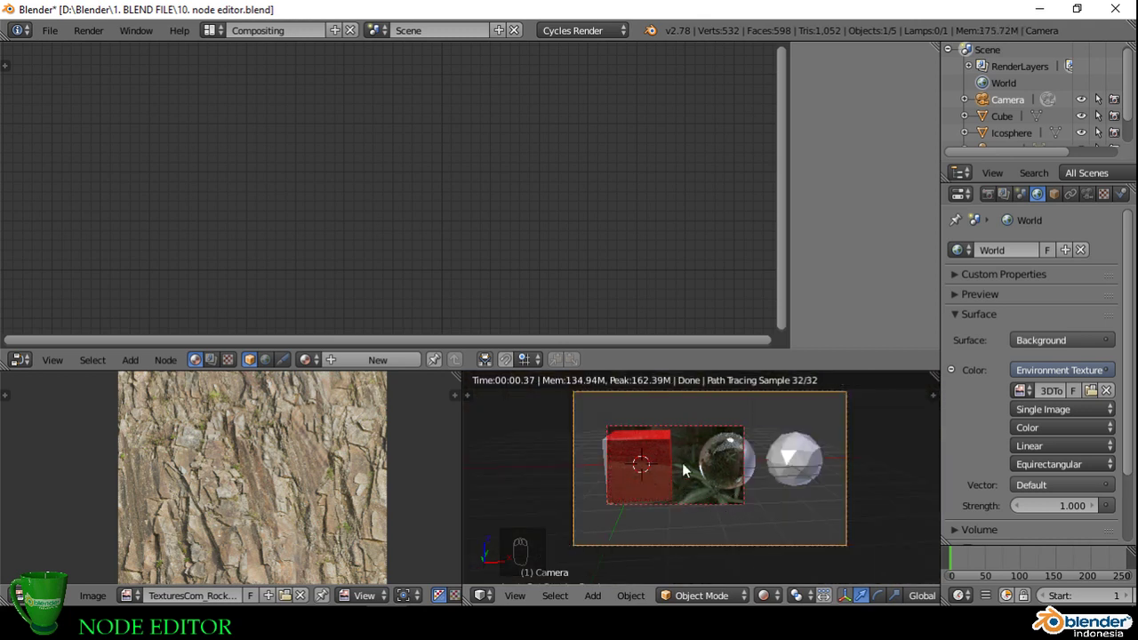
key("ctrl+x")
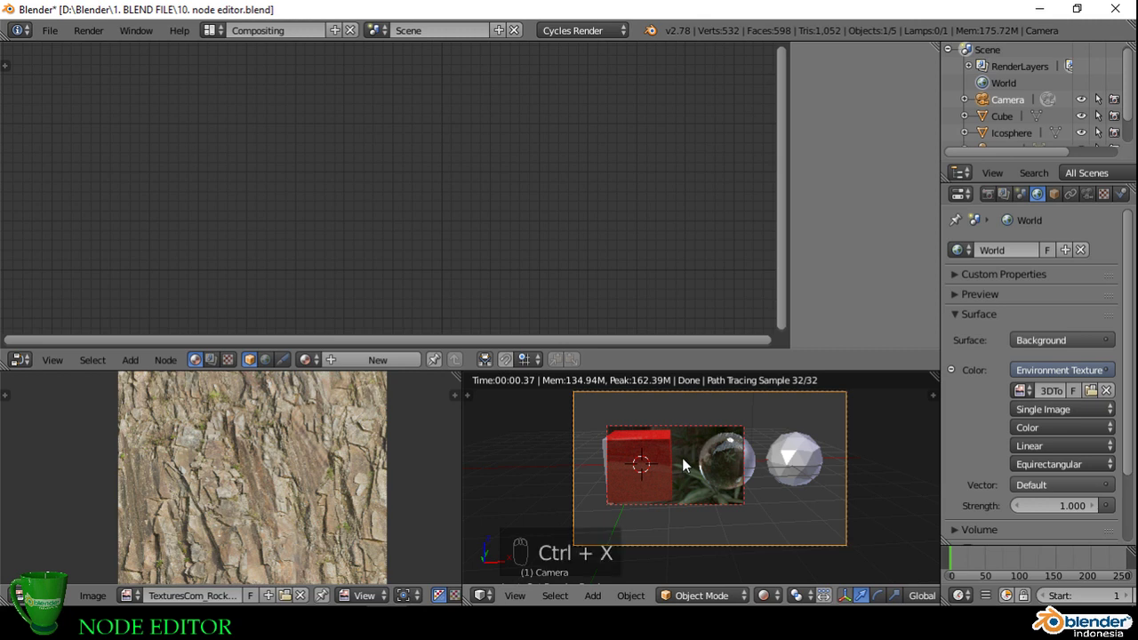
key("ctrl+alt+b")
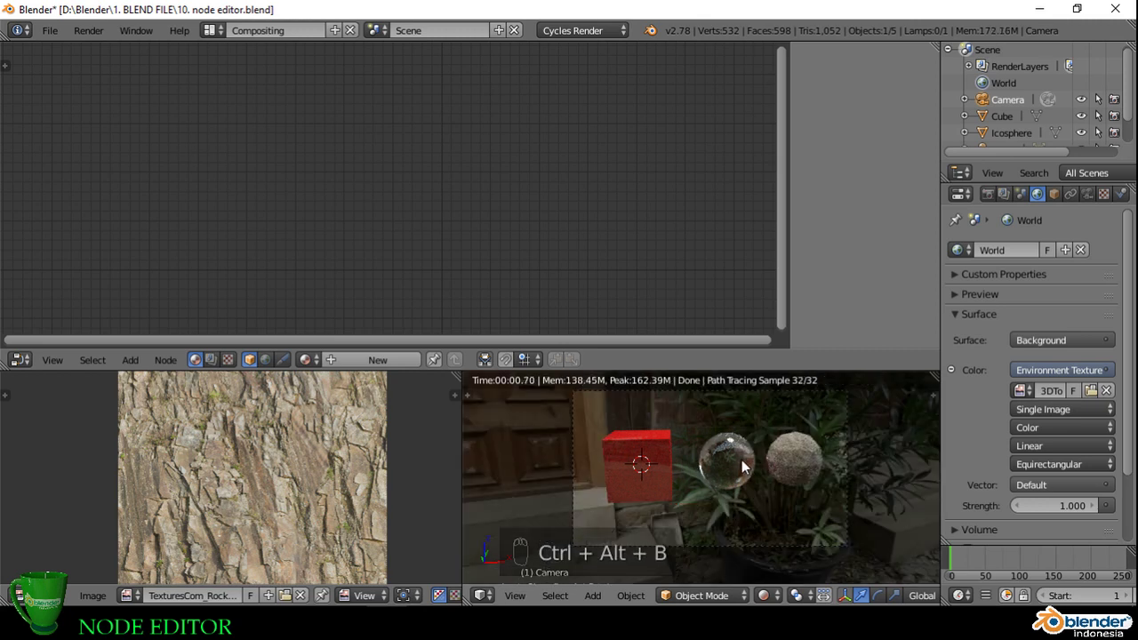
middle_click_drag(741, 462, 745, 469, "shift")
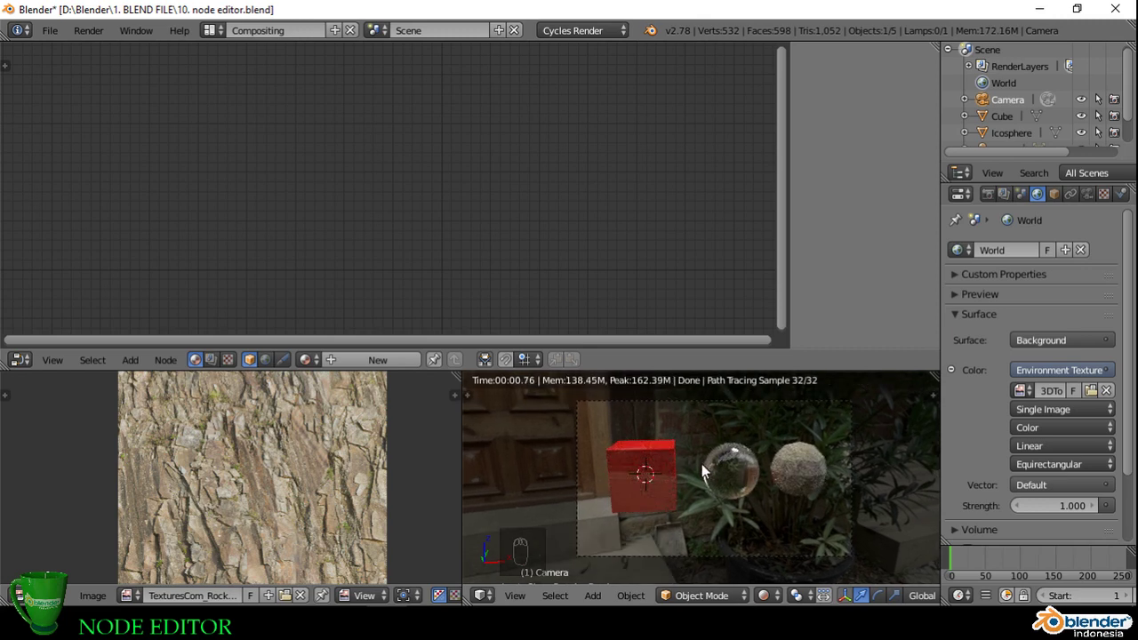
Step: Render the camera view with the whole image fitted in the render area, and set the 3D view to solid shading
key("F12")
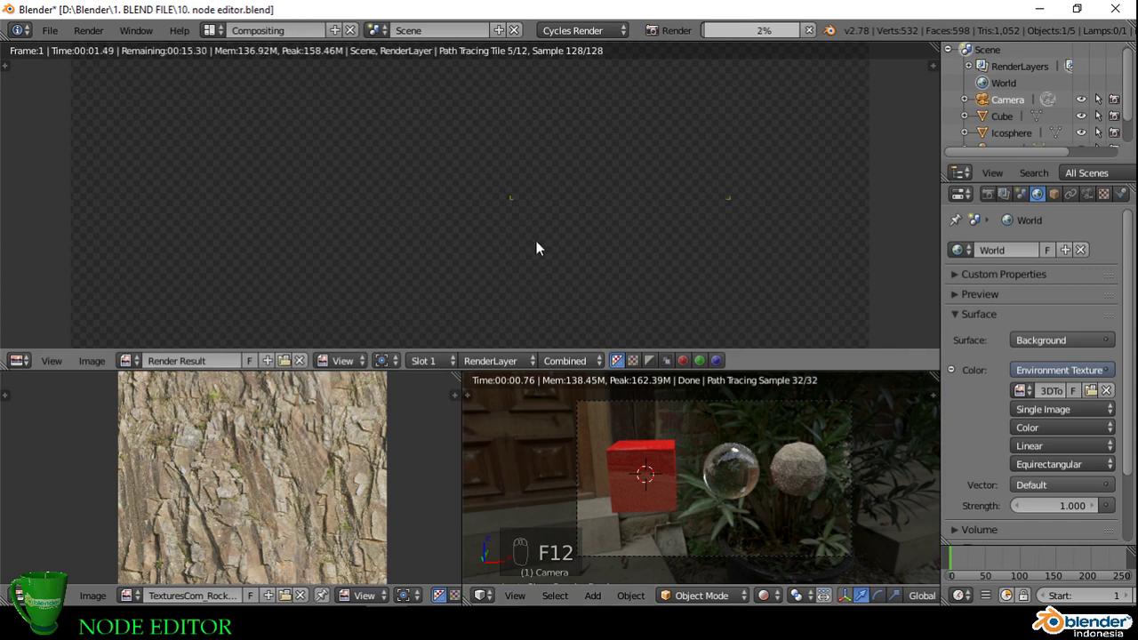
scroll(580, 219, "down", 2)
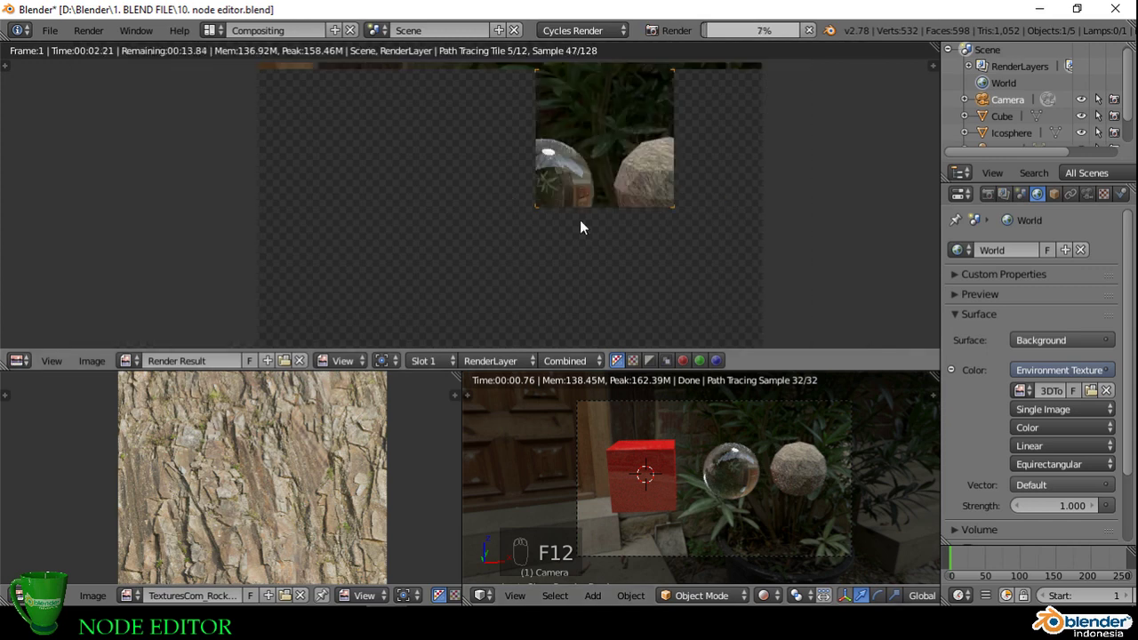
left_click(773, 601)
left_click(805, 538)
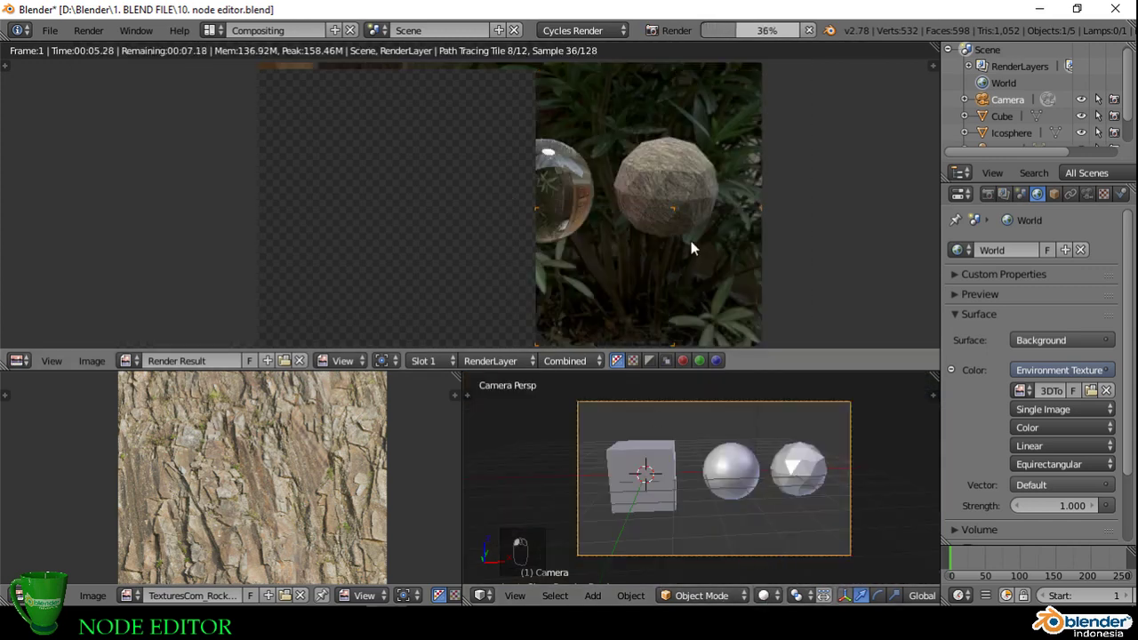
scroll(684, 240, "down", 1)
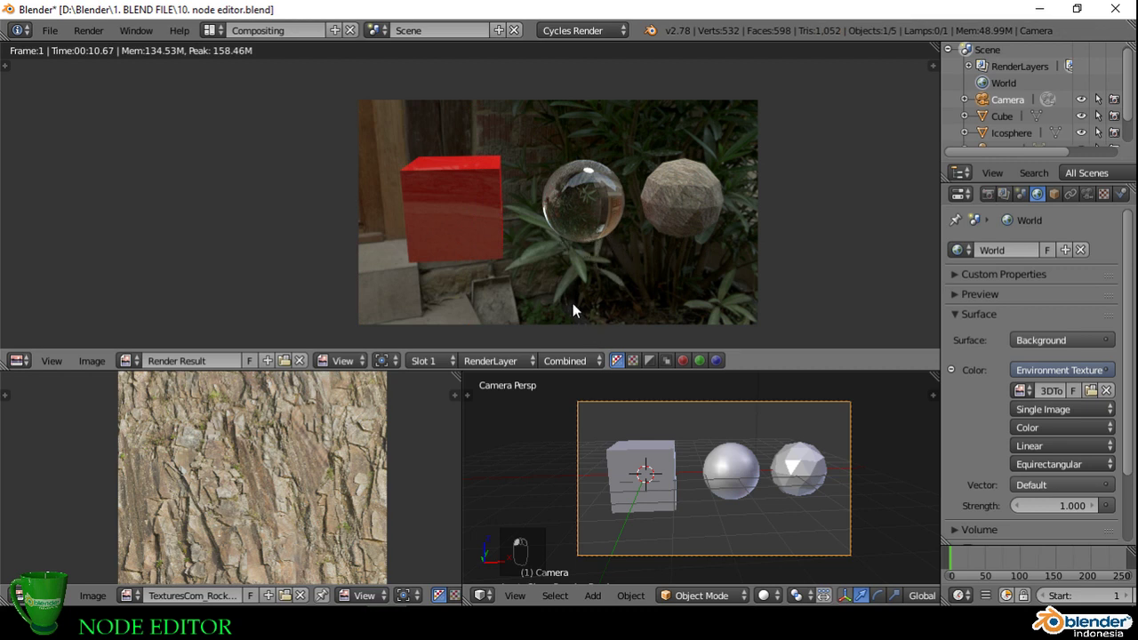
Step: Switch the render result area back to the Node Editor
left_click(19, 360)
left_click(92, 159)
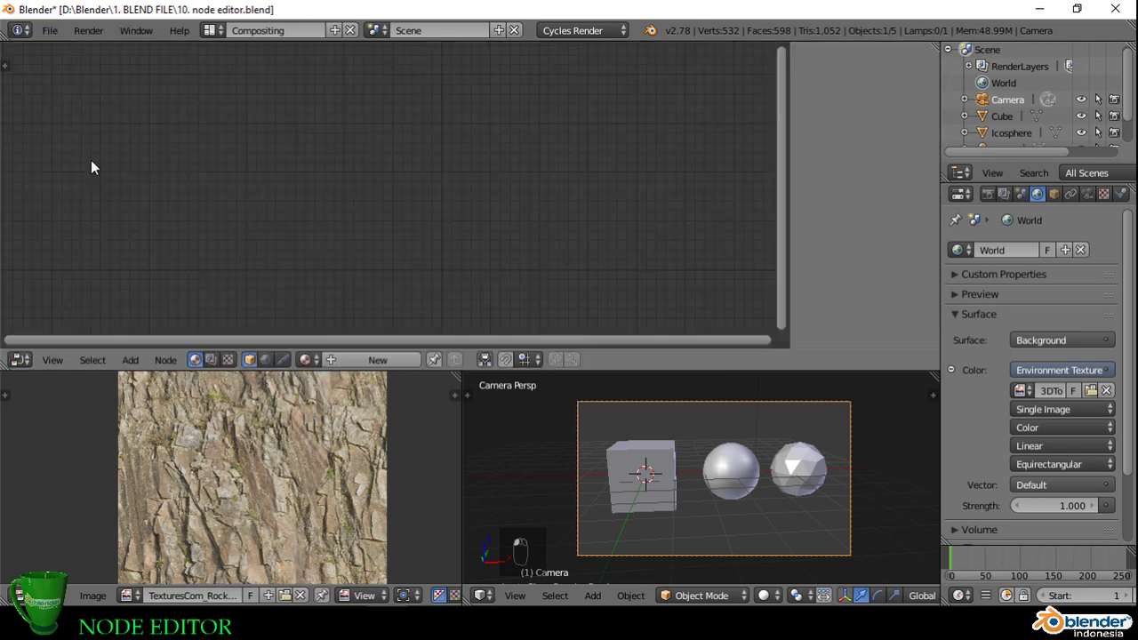
scroll(449, 202, "down", 5)
middle_click_drag(487, 240, 510, 260)
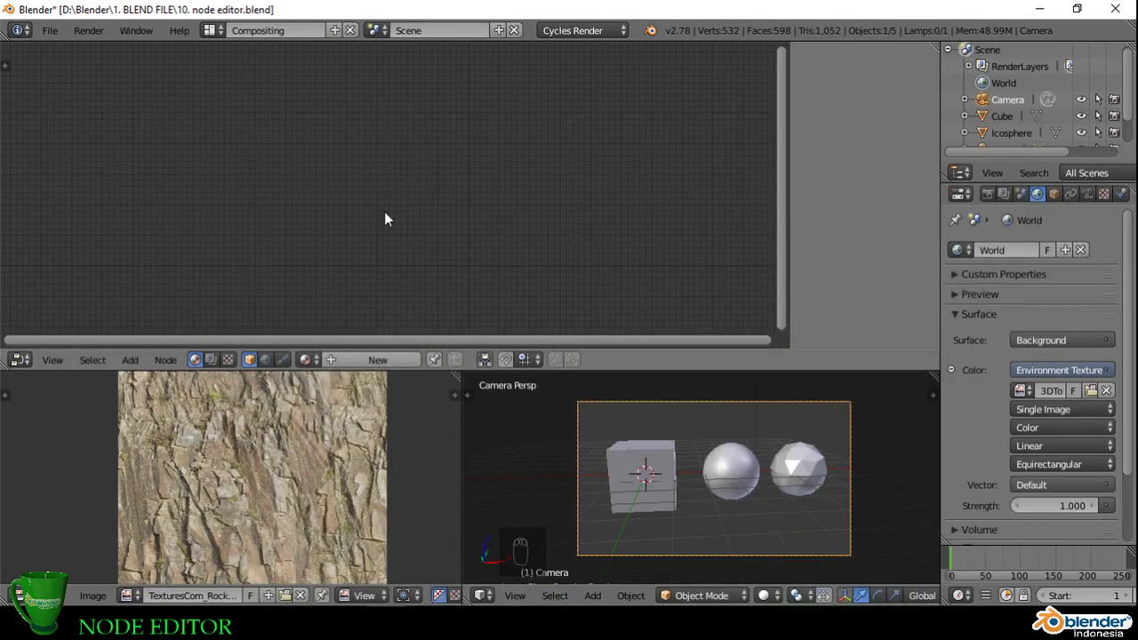
Step: Show the scene's compositing node tree and enable Use Nodes and Backdrop for it
left_click(210, 360)
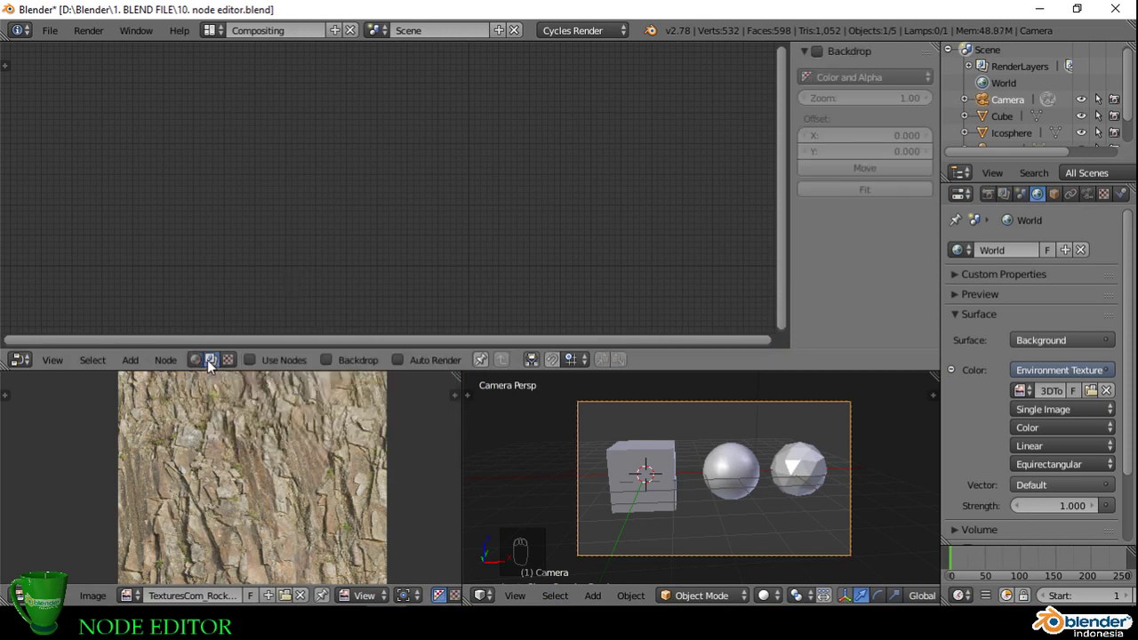
left_click(252, 360)
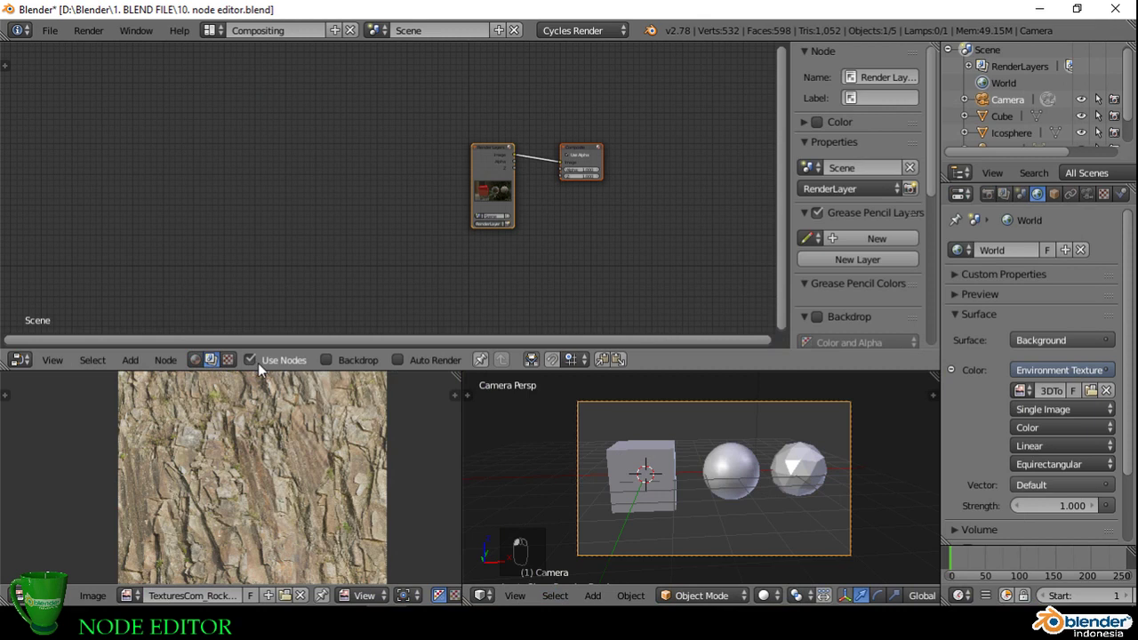
left_click(325, 360)
middle_click_drag(516, 266, 334, 263)
scroll(360, 184, "up", 8)
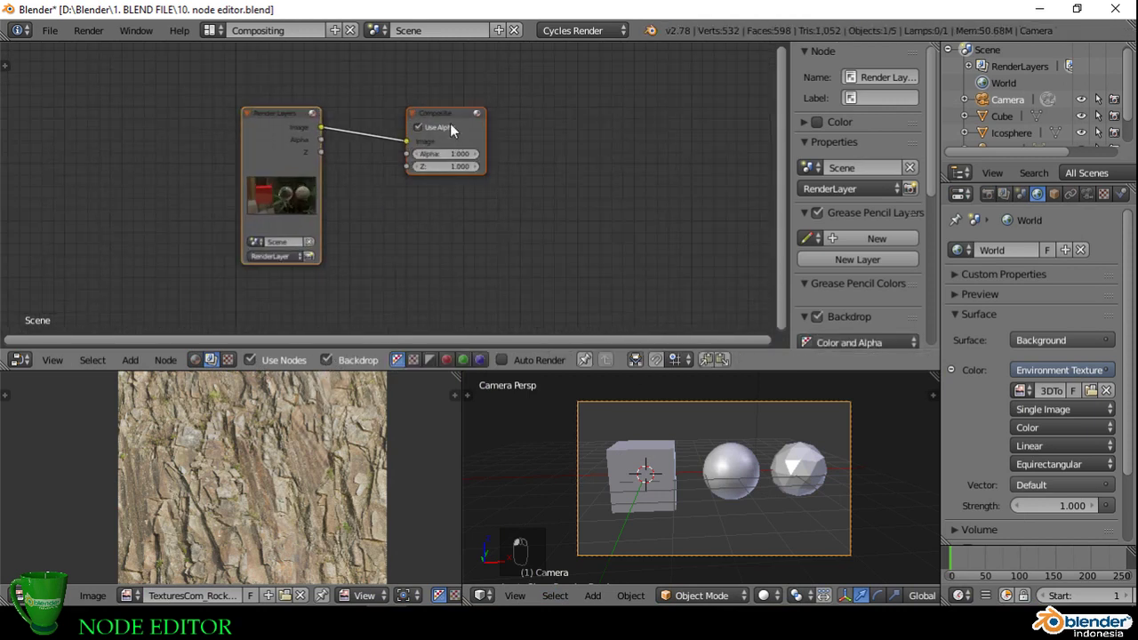
Step: Add a Viewer output node above the Composite node and space both further away from the Render Layers node
left_click_drag(450, 129, 523, 147)
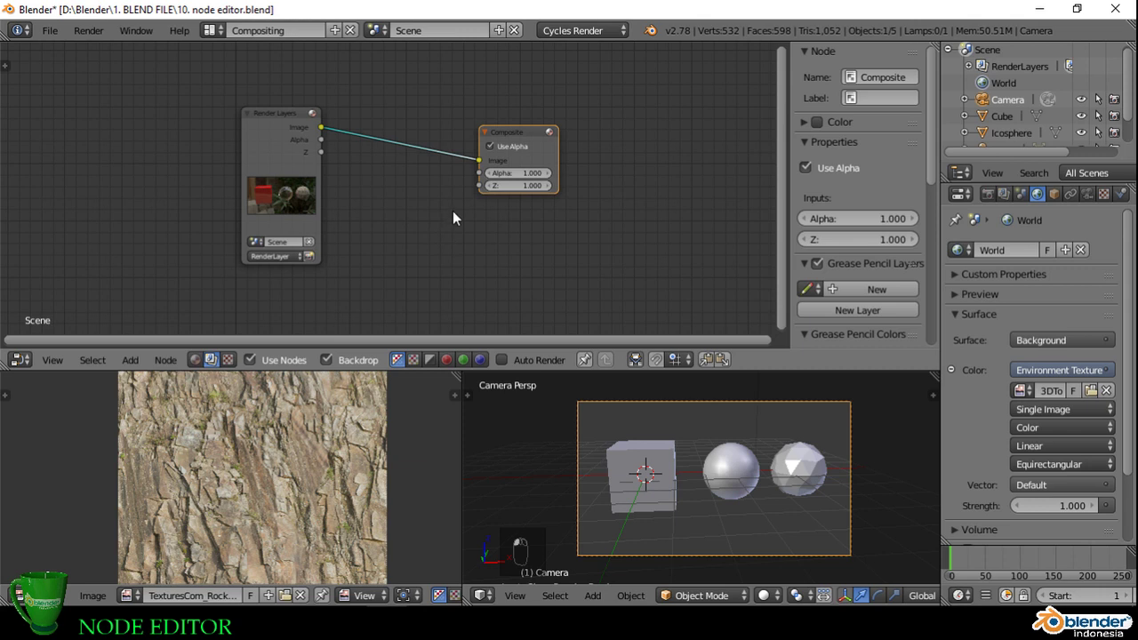
key("shift+a")
mouse_move(452, 163)
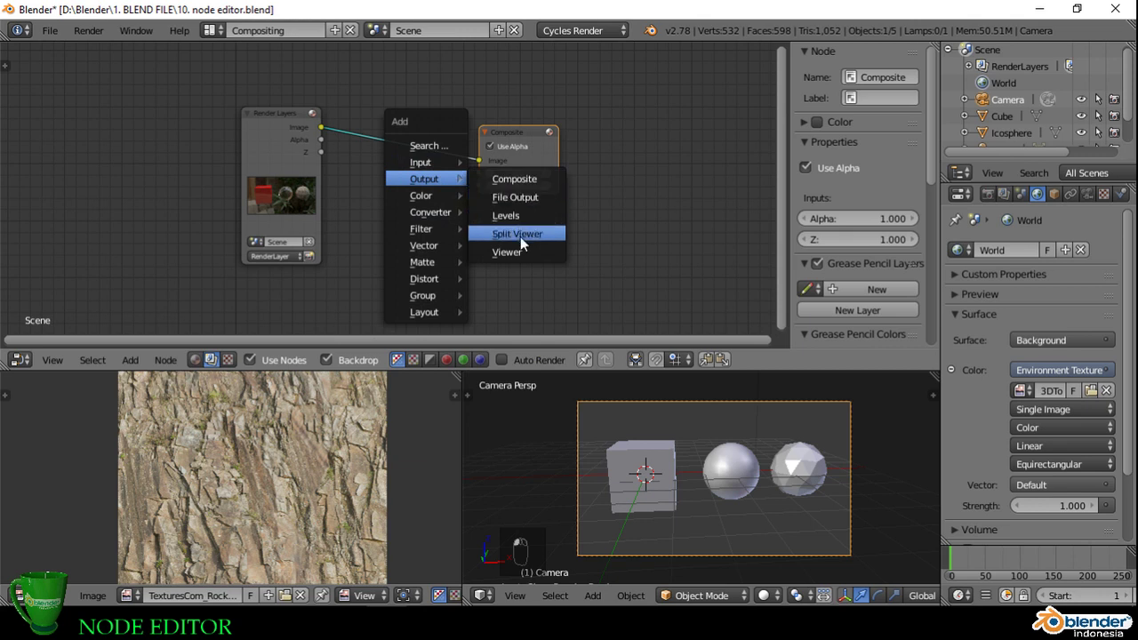
left_click(499, 252)
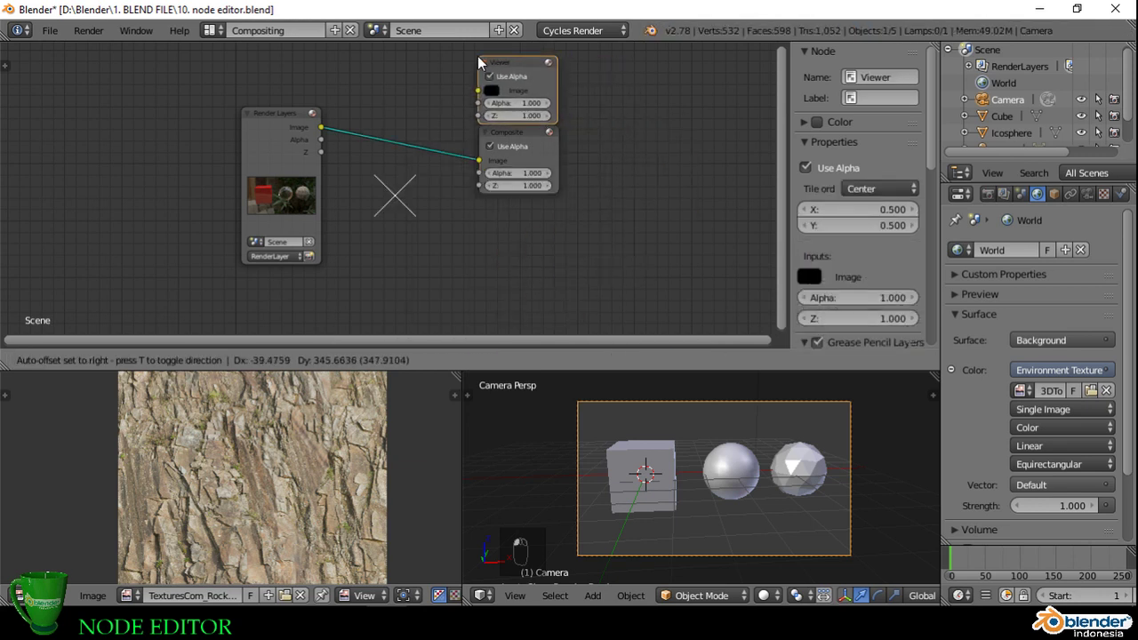
left_click(477, 56)
middle_click_drag(539, 186, 589, 272)
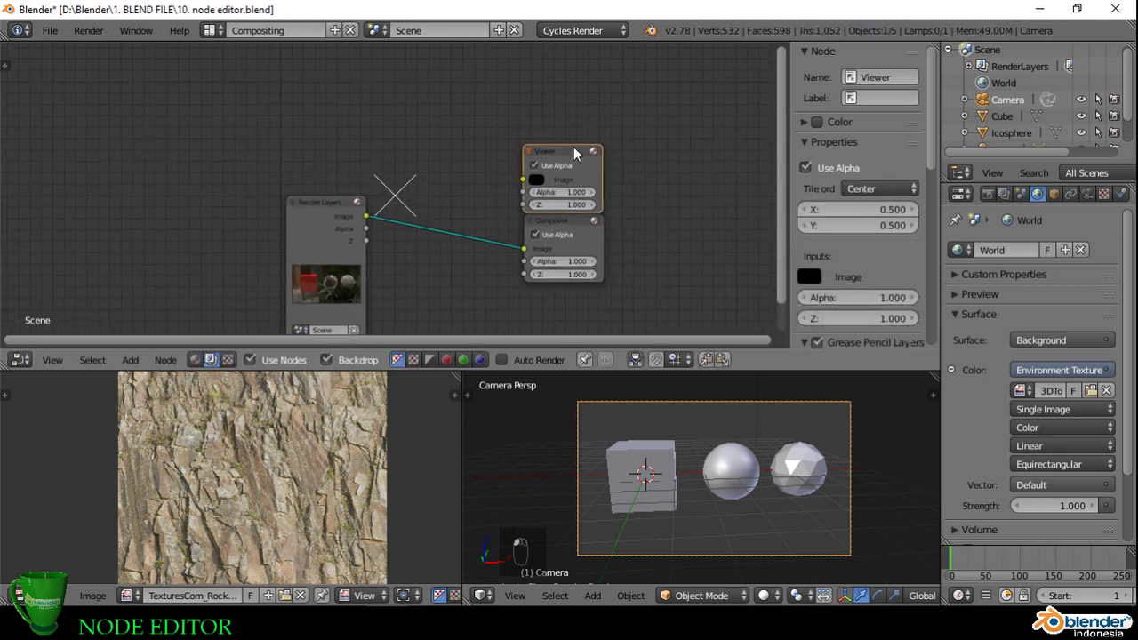
left_click_drag(573, 151, 615, 124)
left_click_drag(574, 222, 617, 209)
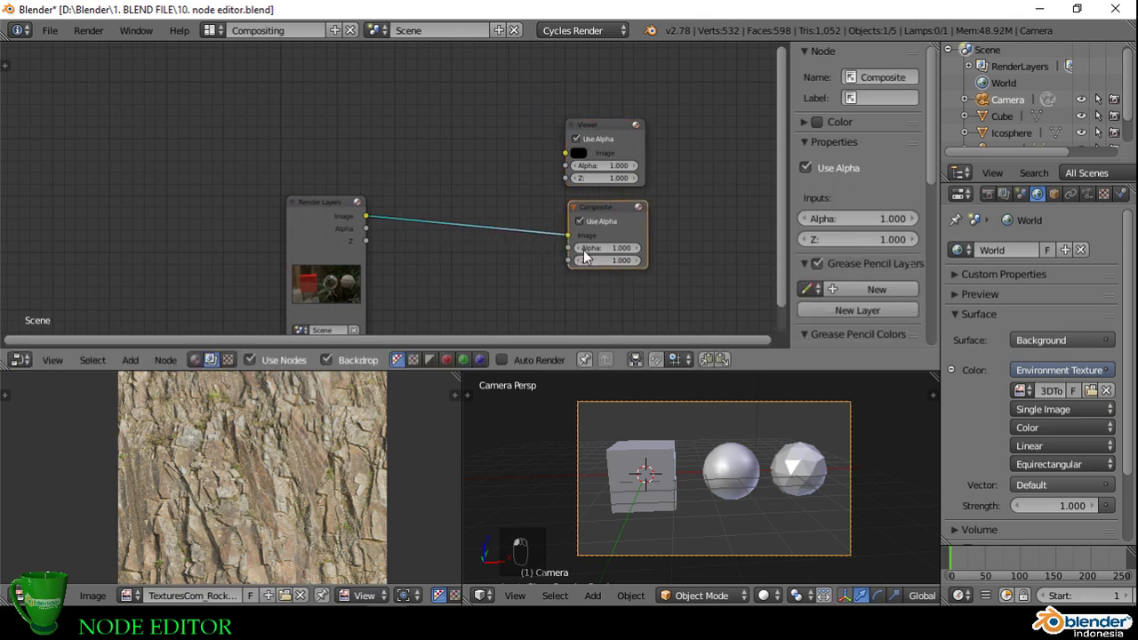
Step: Insert a reroute point on the Render Layers–Composite image link and connect it to the Viewer node's Image input
right_click_drag(524, 213, 532, 233, "shift")
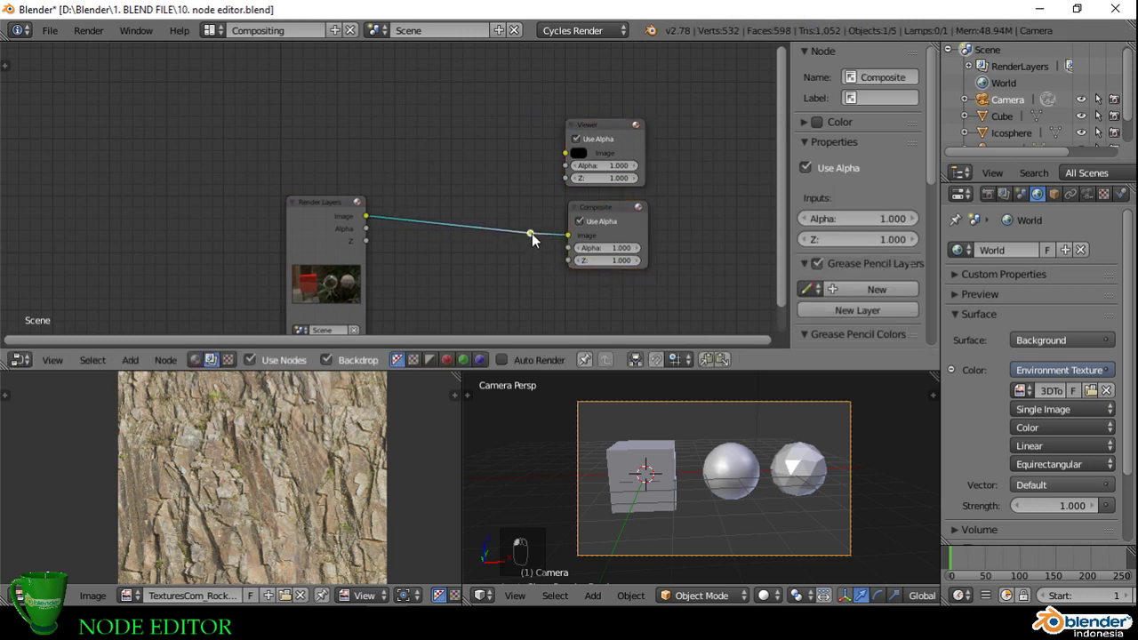
left_click_drag(530, 233, 564, 152)
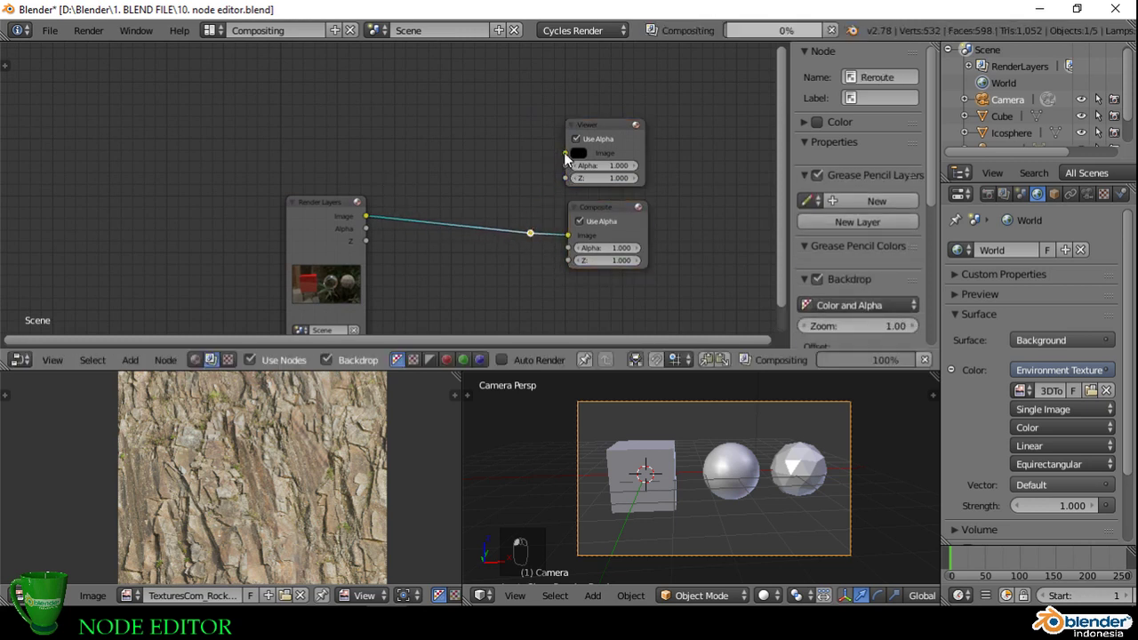
left_click(565, 153)
left_click(535, 234)
left_click_drag(535, 230, 563, 153)
scroll(487, 200, "down", 3)
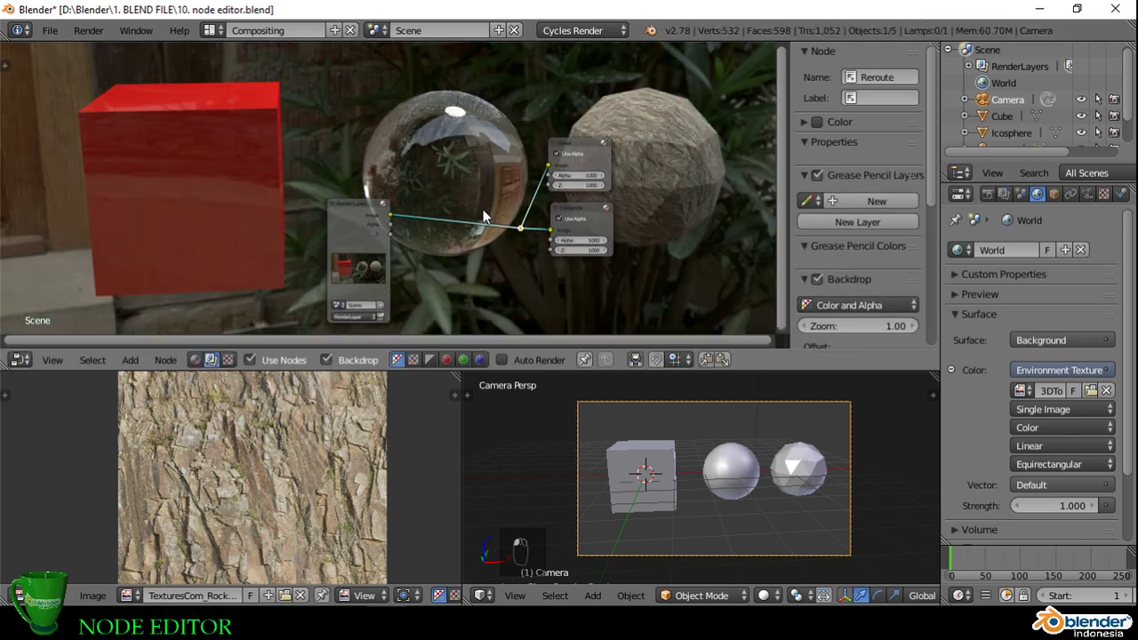
Step: Shrink the backdrop image to a zoom of 0.23, and enlarge it again to 0.69
middle_click_drag(489, 197, 408, 169)
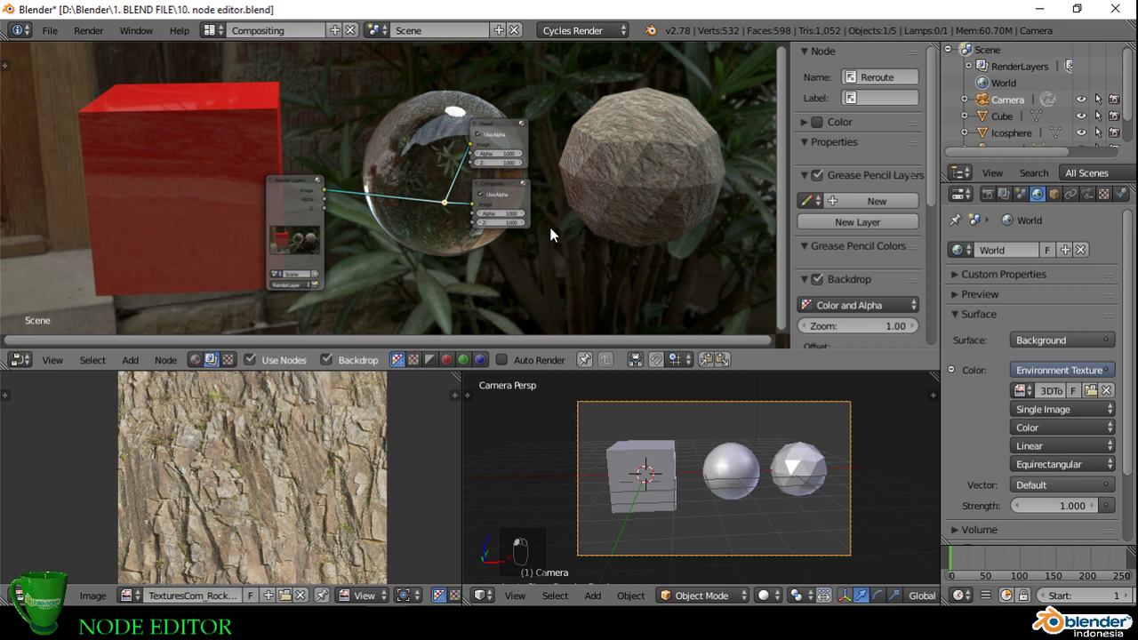
key("v")
key("v")
key("v")
key("v")
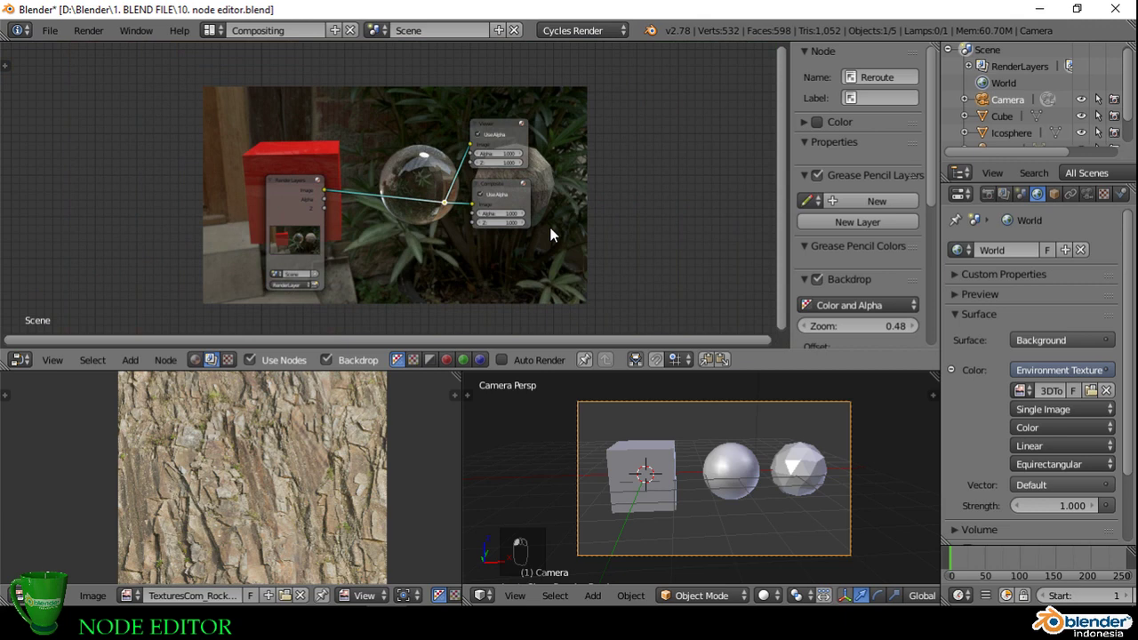
key("v")
key("v")
key("v")
key("v")
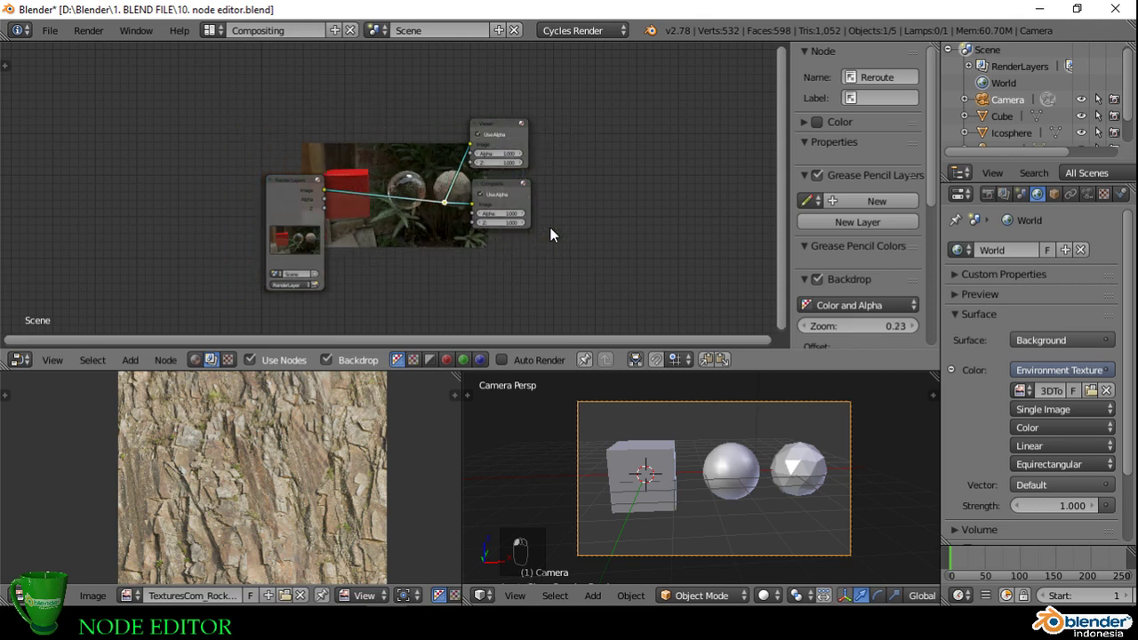
key("alt+v")
key("alt+v")
key("alt+v")
key("alt+v")
key("alt+v")
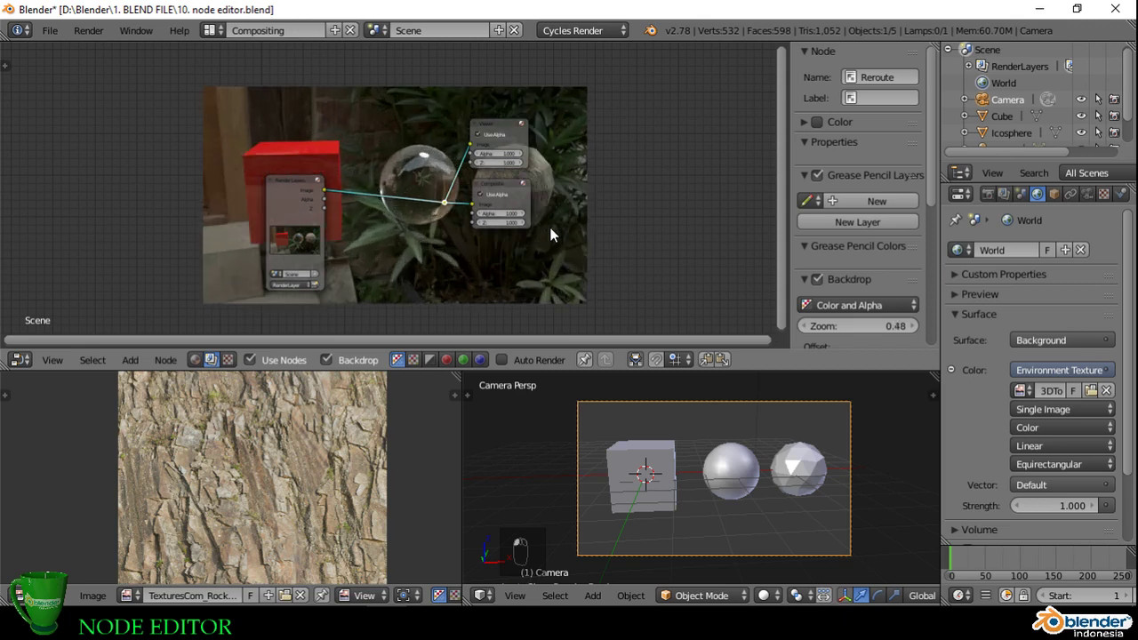
key("alt+v")
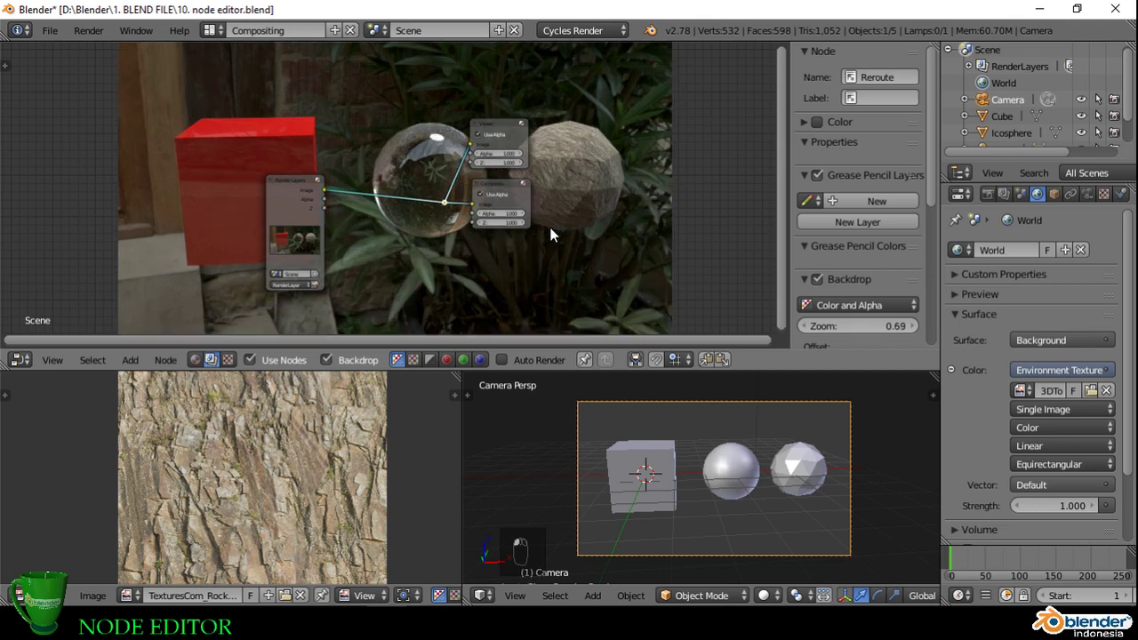
Step: Shrink the backdrop image to a zoom of 0.40 and move it clear of the nodes, beyond the Viewer and Composite nodes
key("v")
key("v")
key("v")
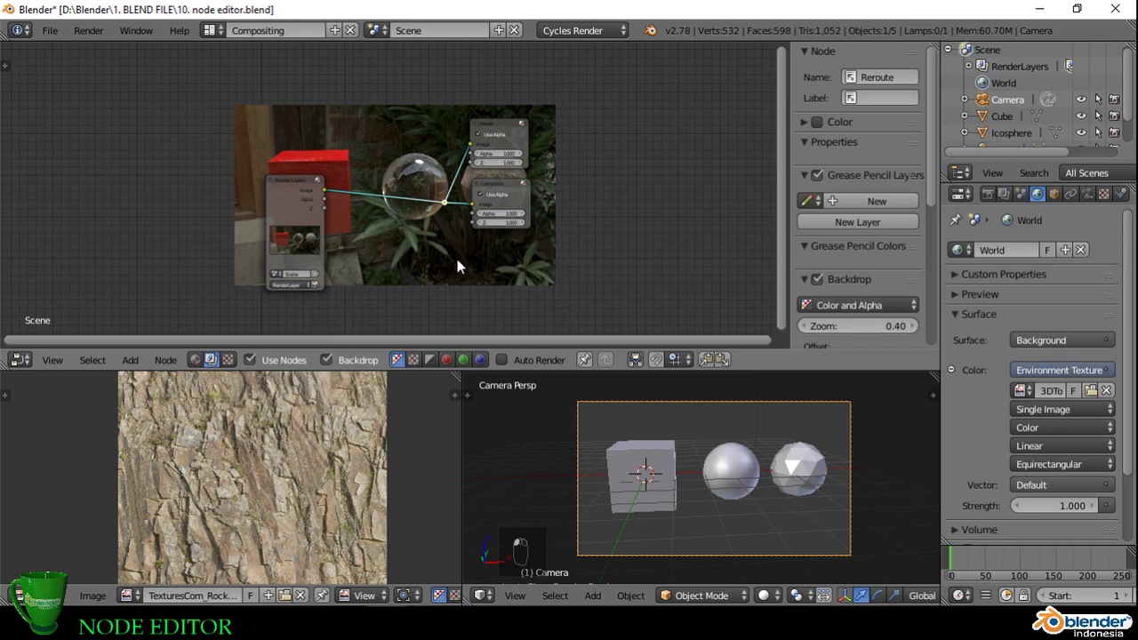
middle_click_drag(455, 257, 663, 204, "alt")
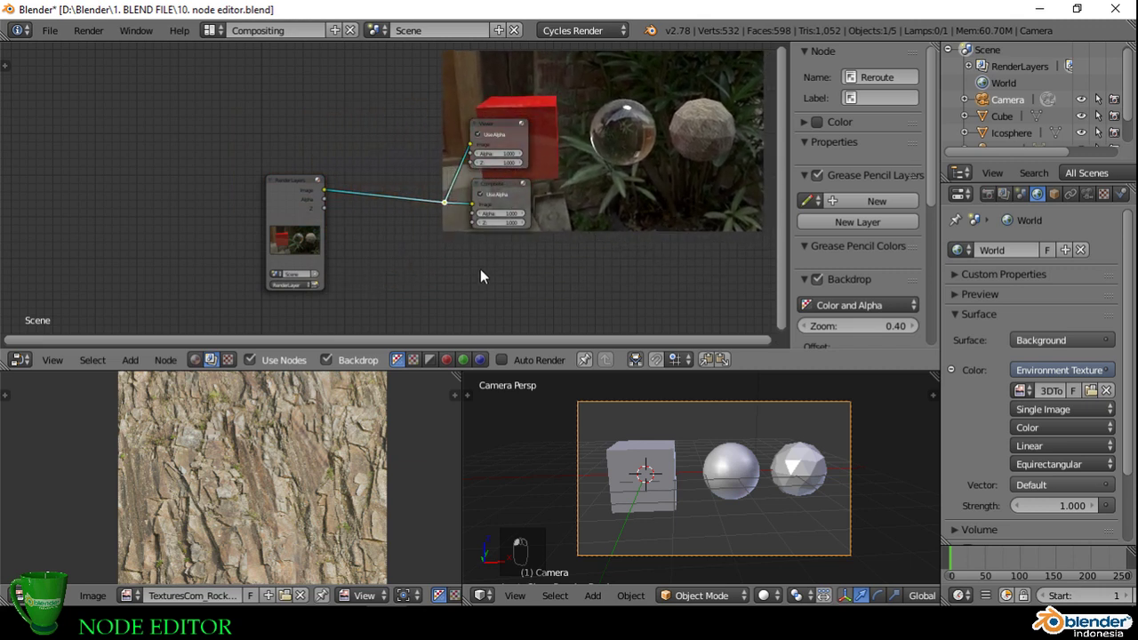
middle_click_drag(480, 269, 330, 240)
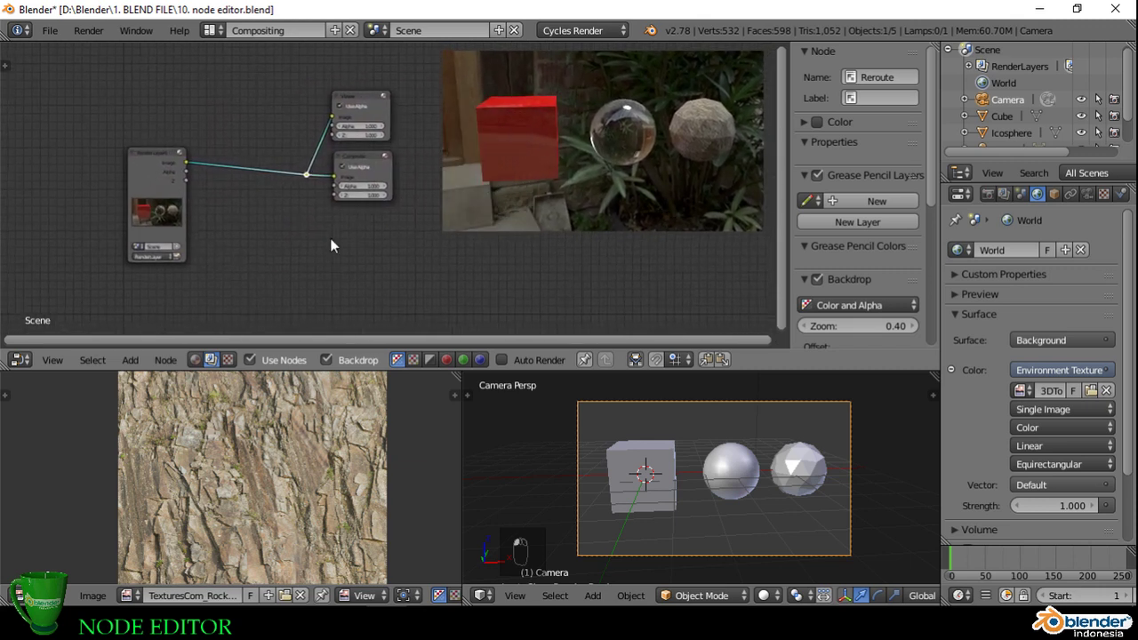
middle_click_drag(275, 211, 285, 213)
Step: Move the Render Layers node further away and insert an RGB Curves node on its Image link before the reroute point
left_click_drag(162, 170, 75, 143)
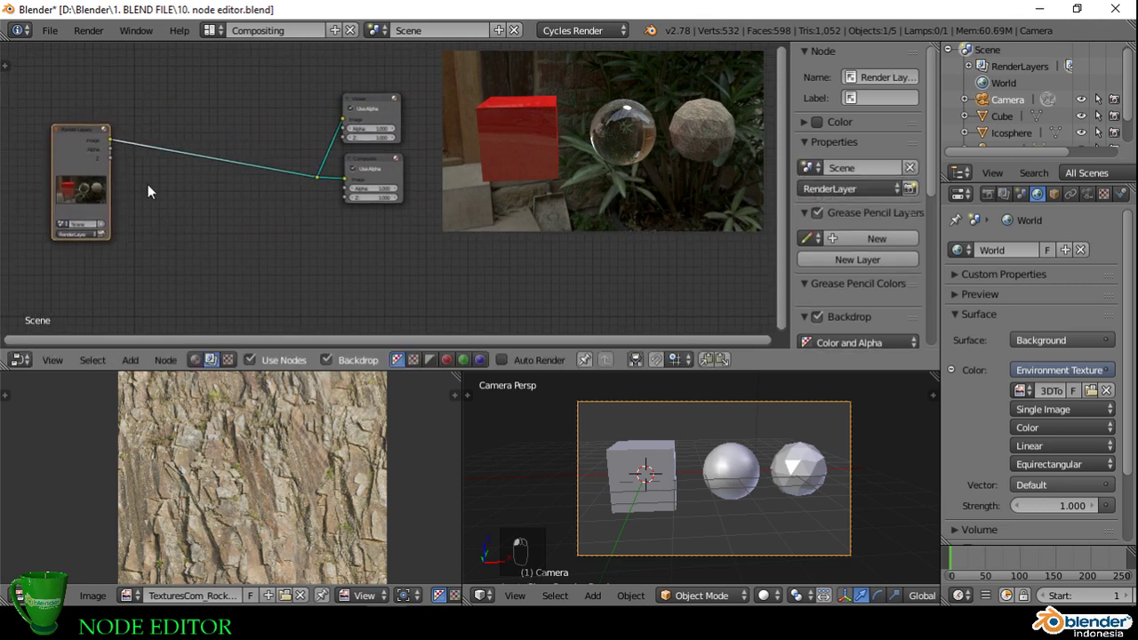
key("shift+a")
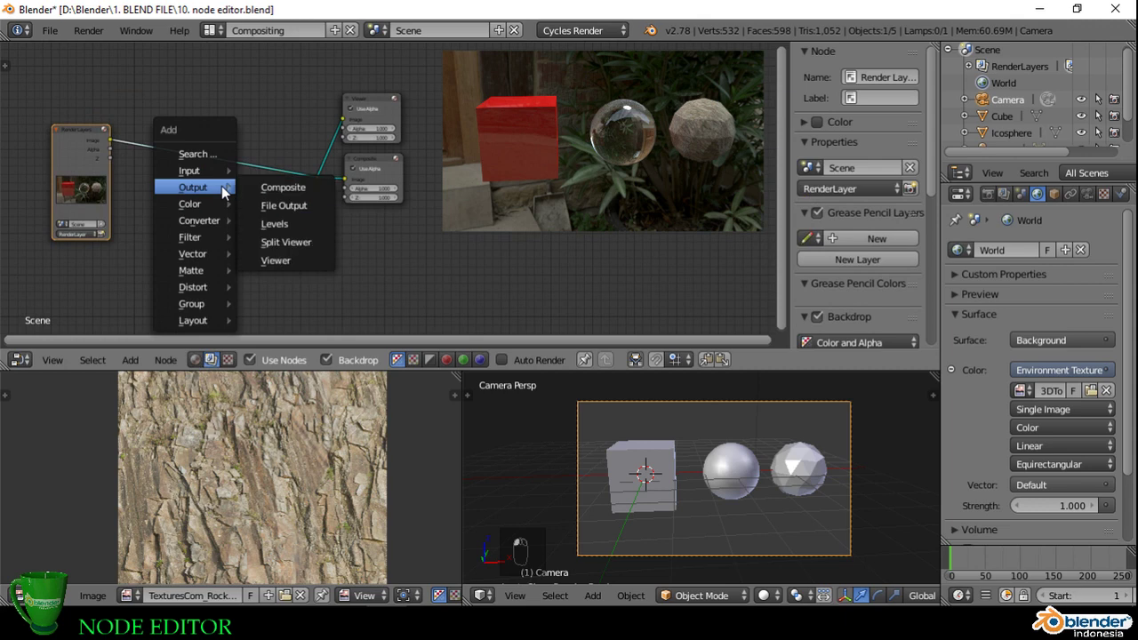
mouse_move(224, 205)
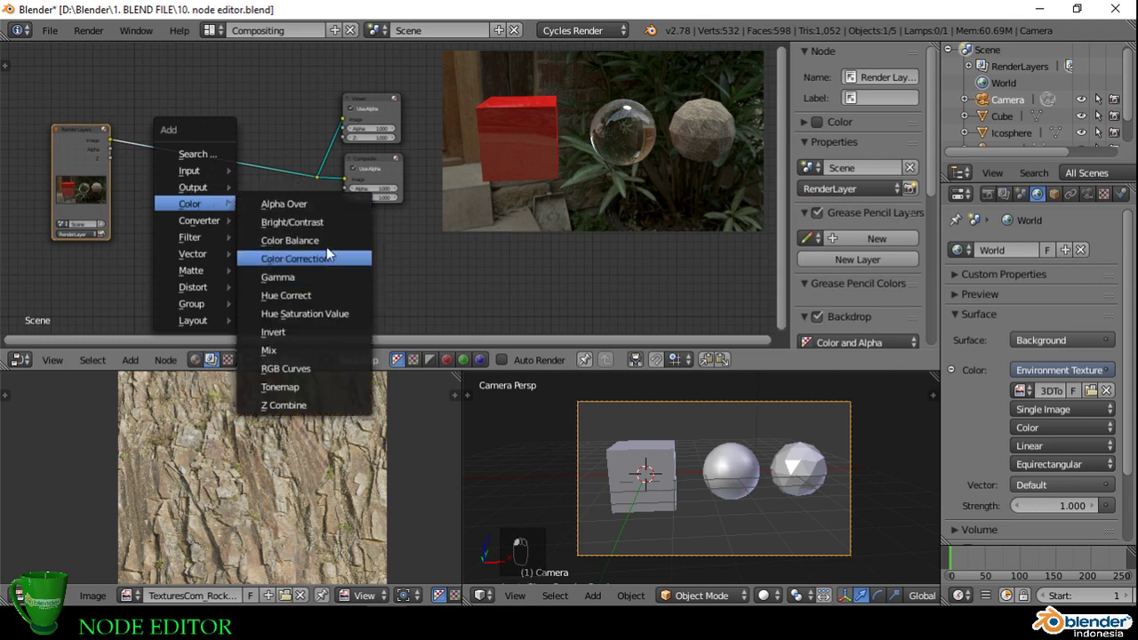
left_click(315, 367)
left_click(171, 105)
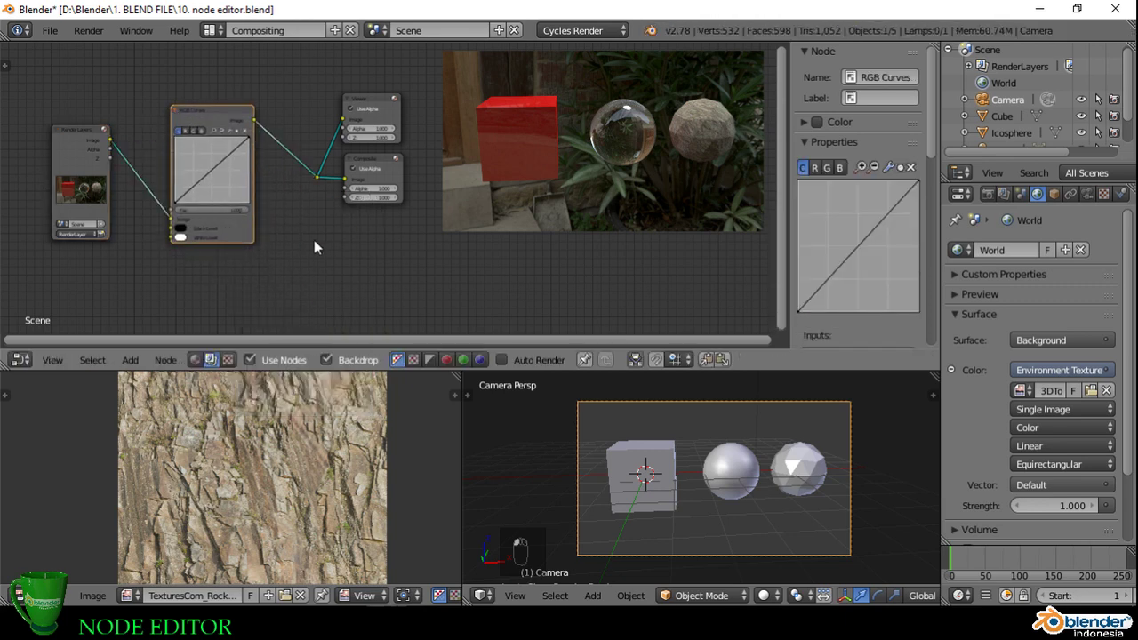
Step: Brighten the image by raising a mid-curve point on the RGB Curves node's combined curve to about X 0.417, Y 0.625
scroll(202, 138, "up", 3)
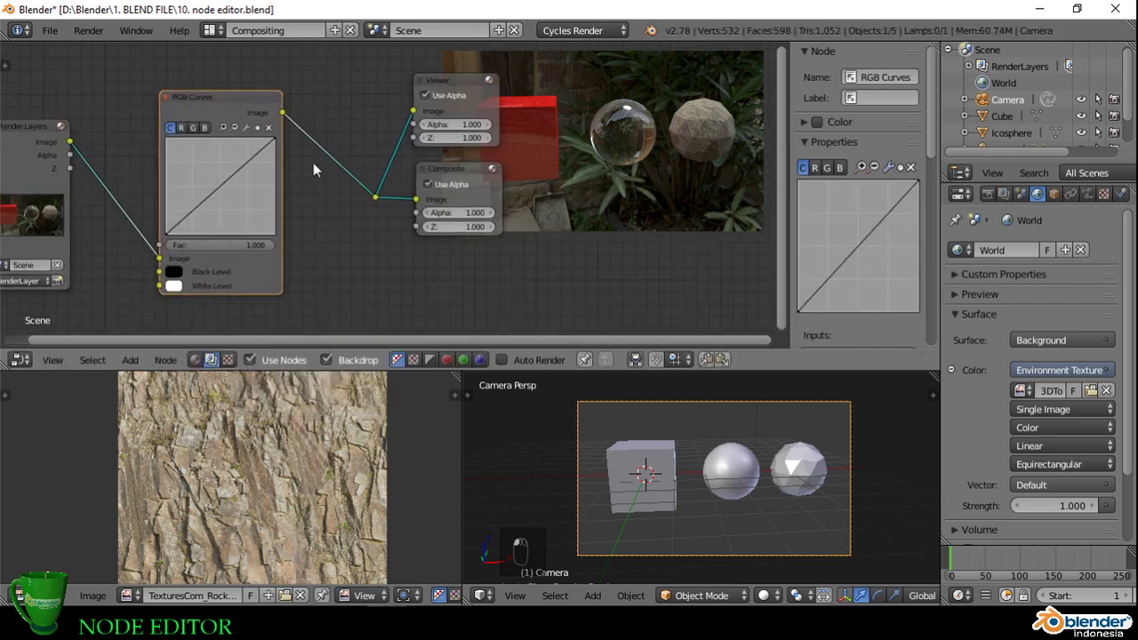
middle_click_drag(388, 238, 345, 233)
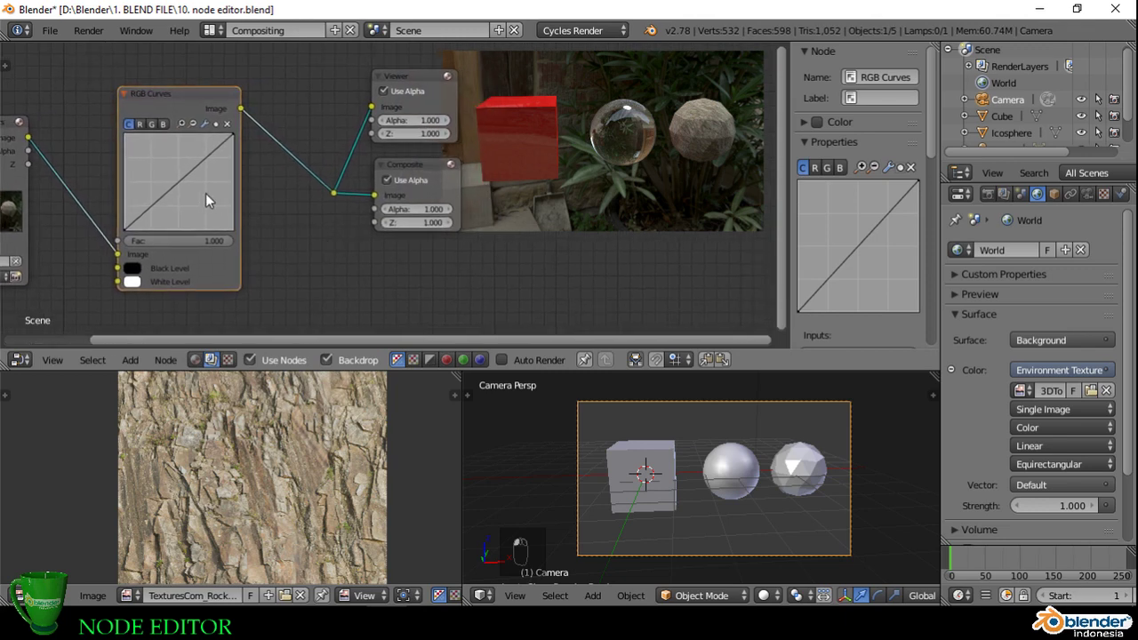
left_click_drag(175, 181, 172, 173)
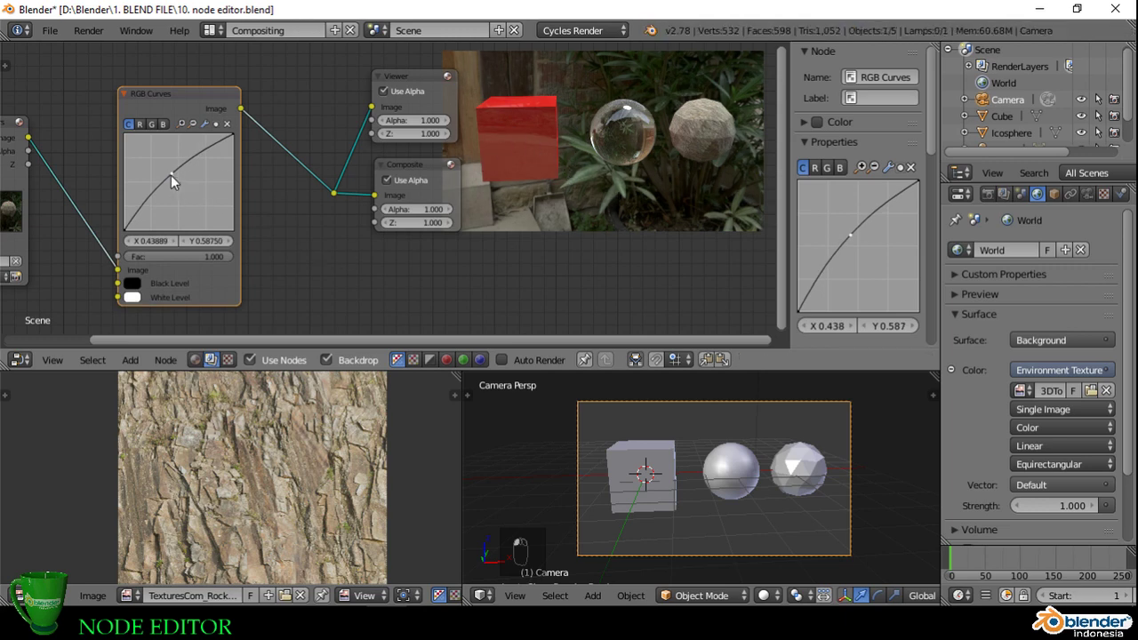
left_click_drag(171, 174, 169, 169)
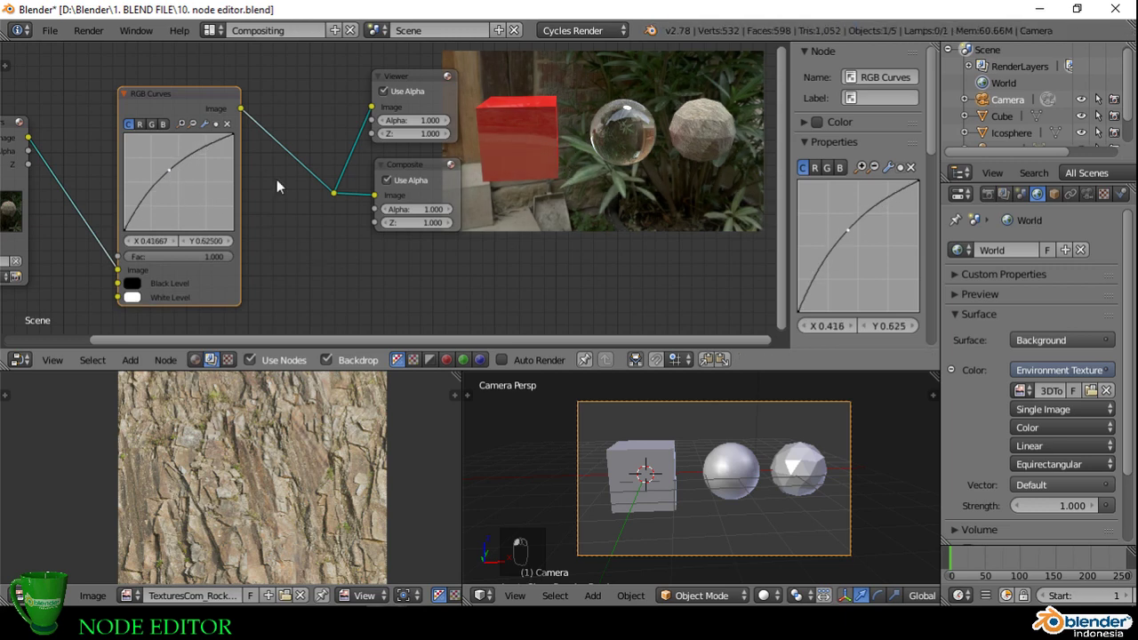
scroll(304, 219, "down", 3)
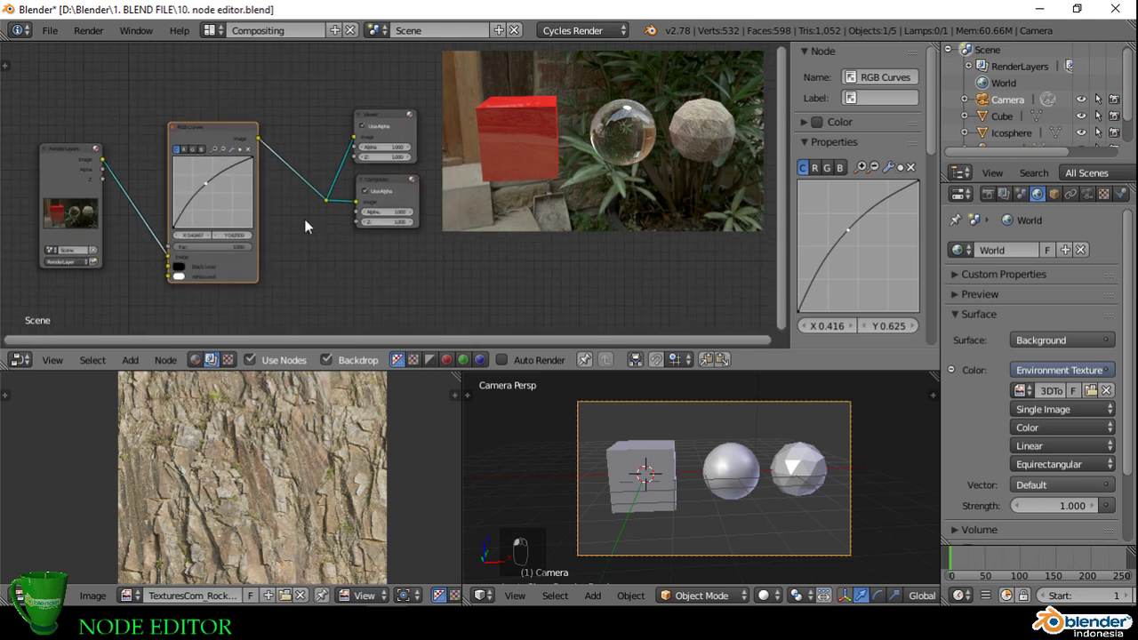
mouse_move(312, 252)
middle_mouse_down()
mouse_move(328, 261)
mouse_move(307, 253)
middle_mouse_up()
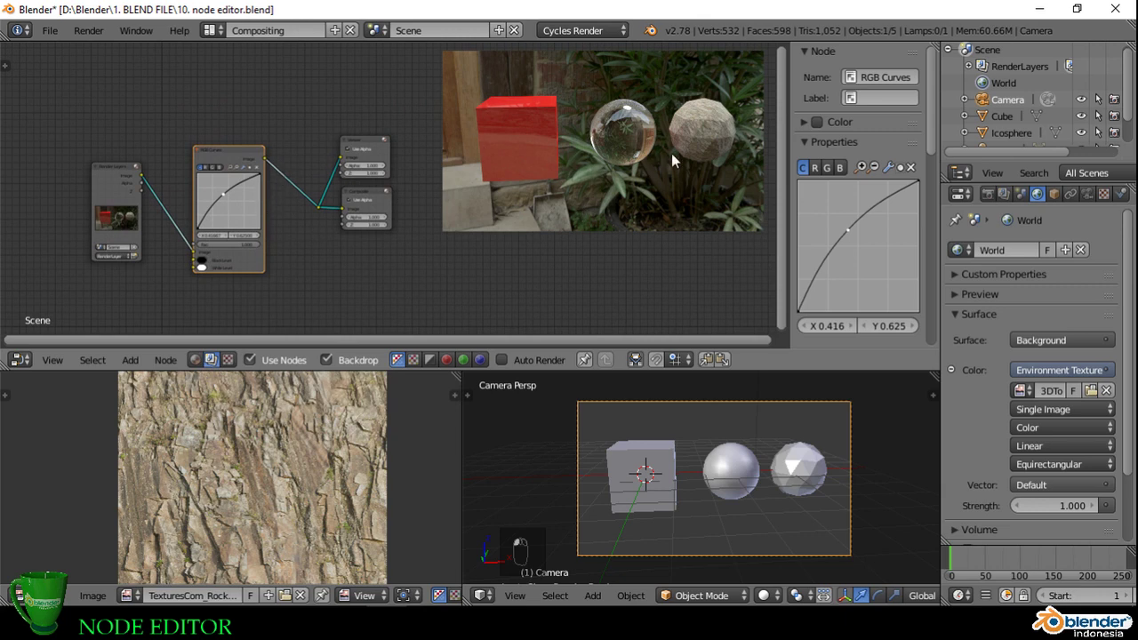
scroll(287, 228, "up", 3)
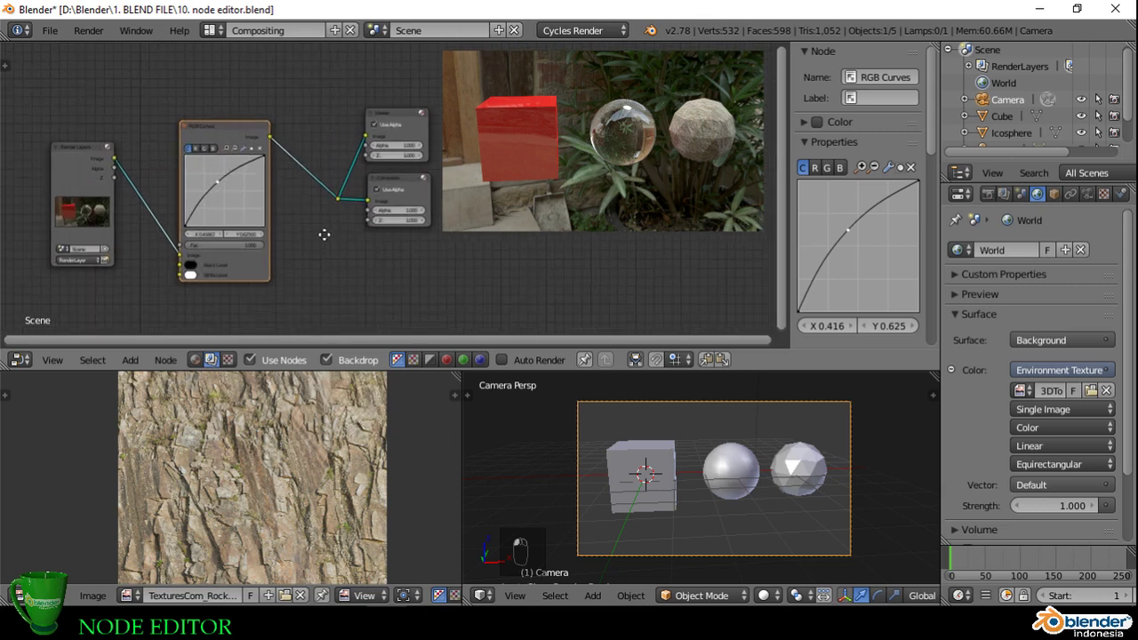
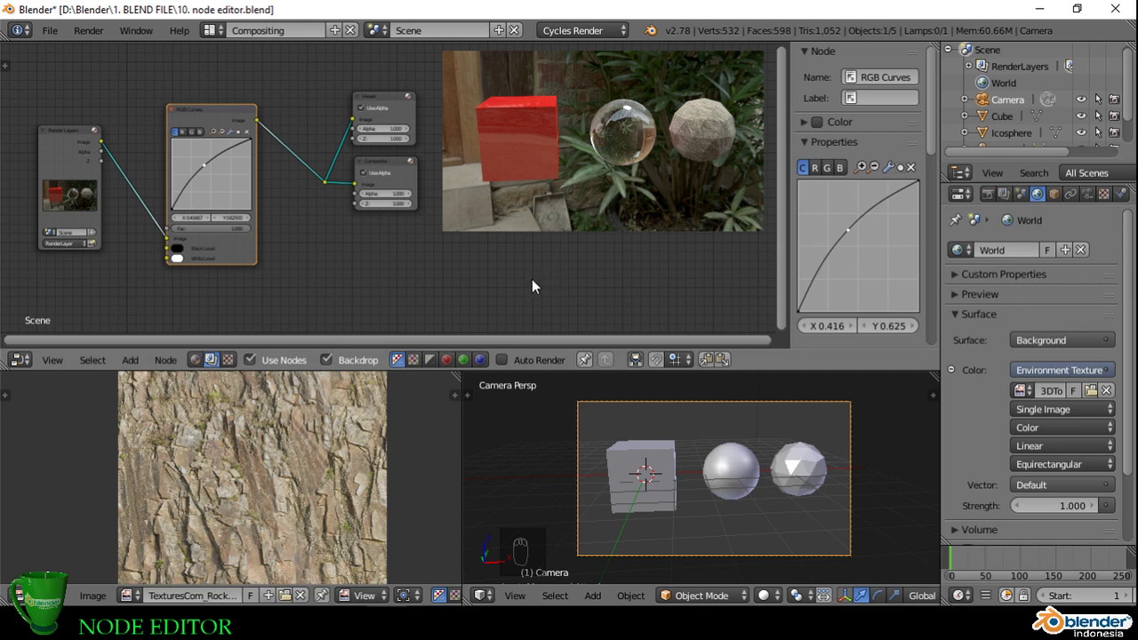
Step: Move the reroute point up so that it sits between the heights of the Viewer and Composite nodes
right_click_drag(325, 184, 327, 149)
middle_click_drag(341, 246, 342, 261)
scroll(342, 261, "down", 1)
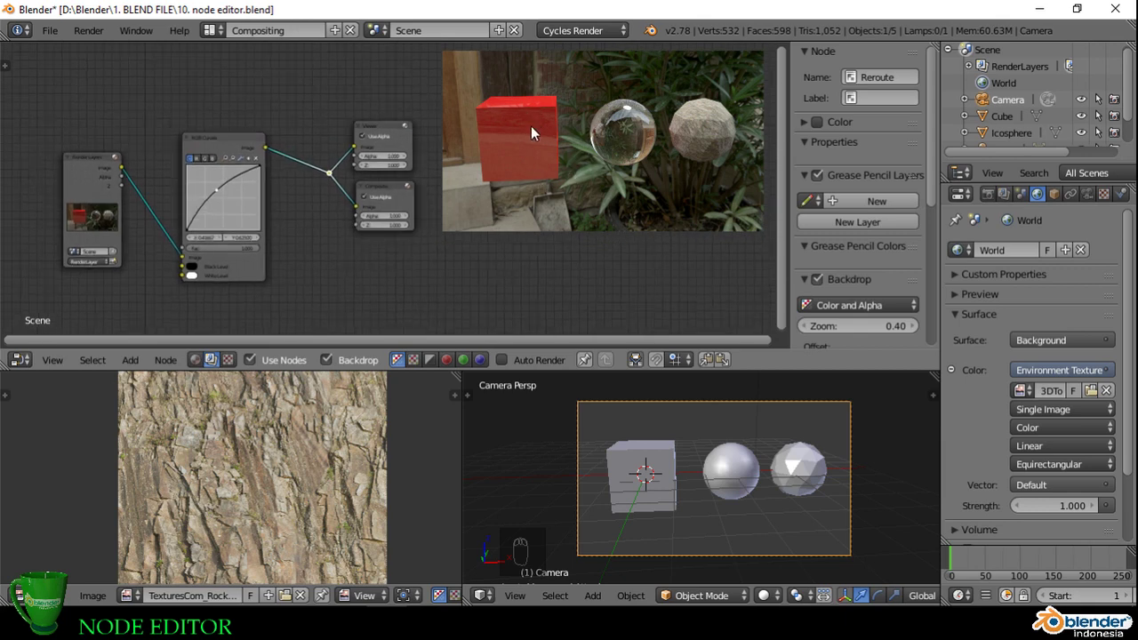
Step: Raise a mid-curve point on the RGB Curves node's green channel to about X 0.472, Y 0.538
scroll(234, 200, "up", 2)
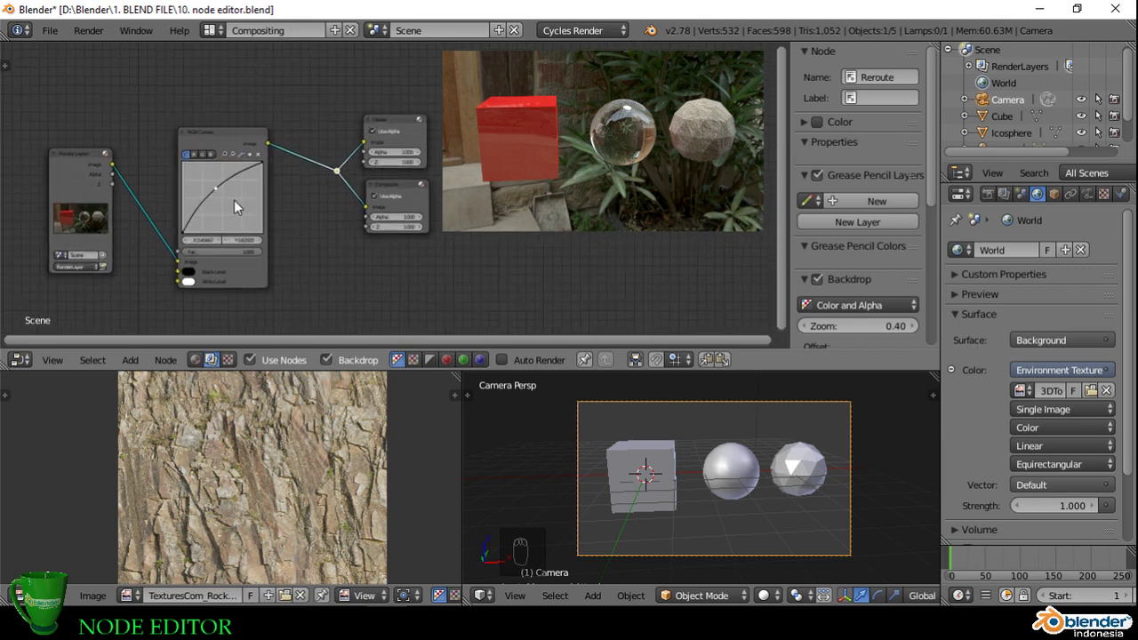
left_click(193, 138)
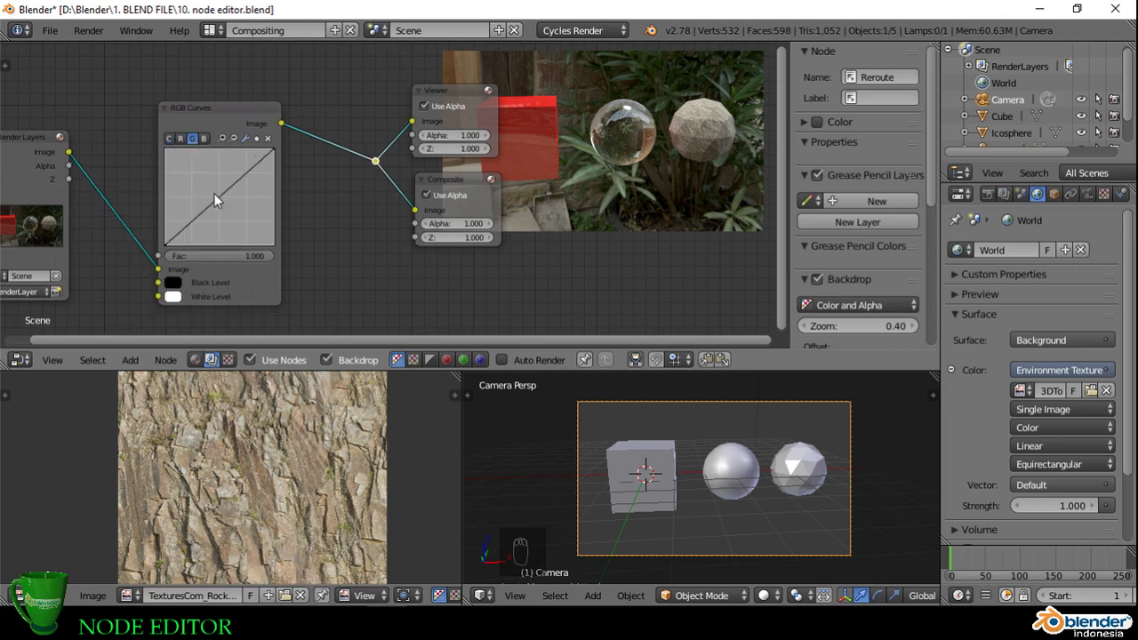
left_click_drag(219, 197, 216, 192)
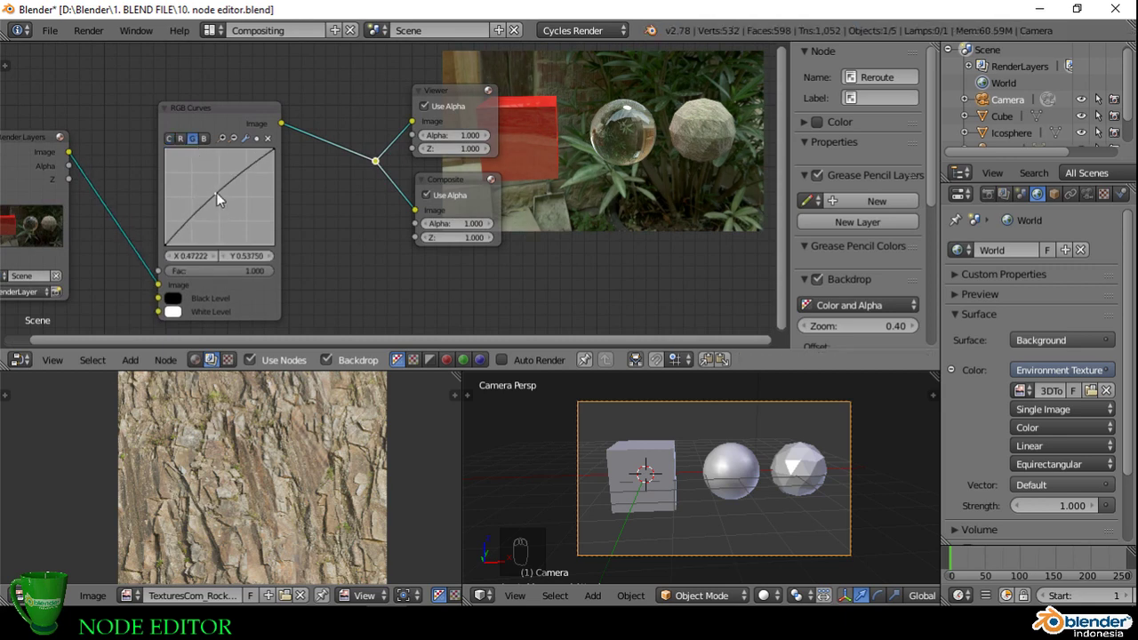
middle_click_drag(351, 236, 313, 223)
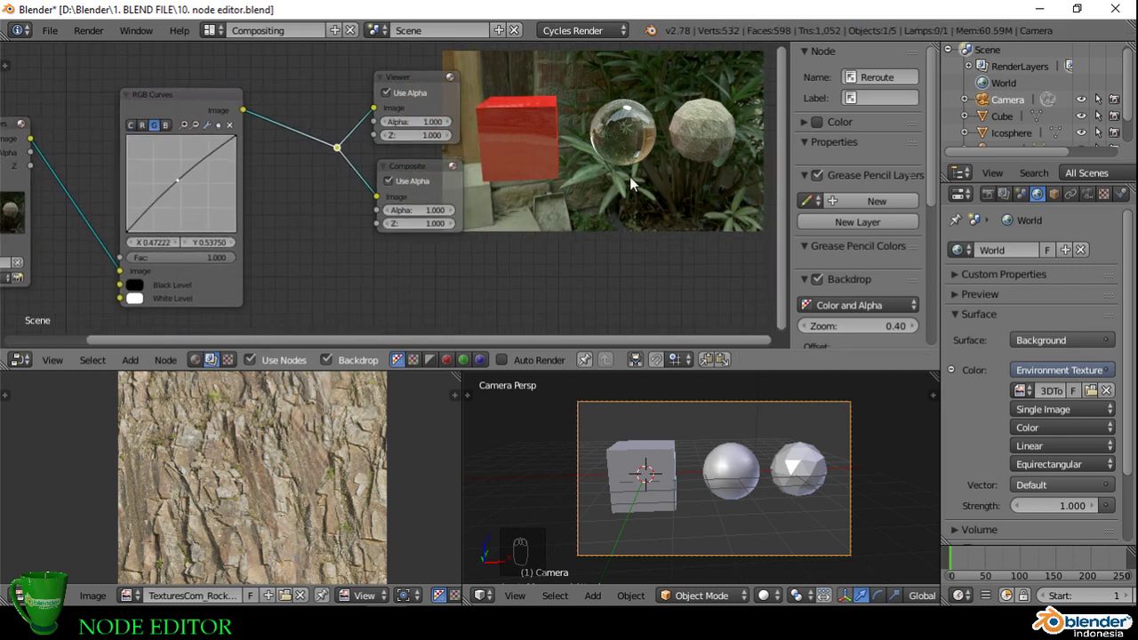
scroll(368, 249, "down", 2)
middle_click_drag(398, 251, 371, 230)
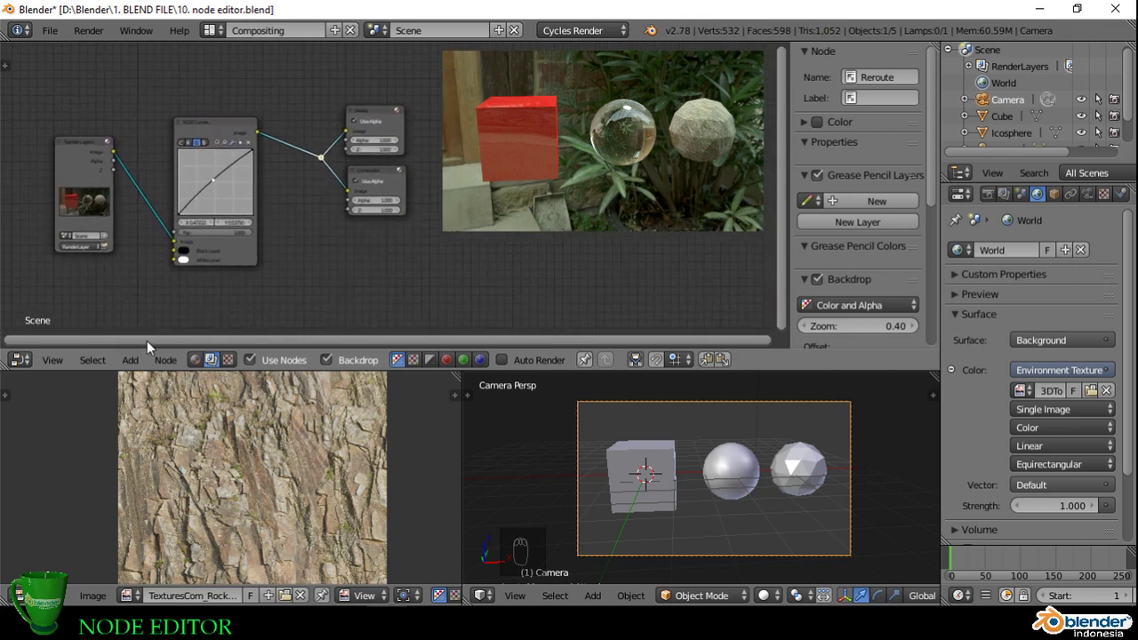
Step: Switch the node editor area to the UV/Image Editor and render the scene again with the compositing applied
left_click(18, 360)
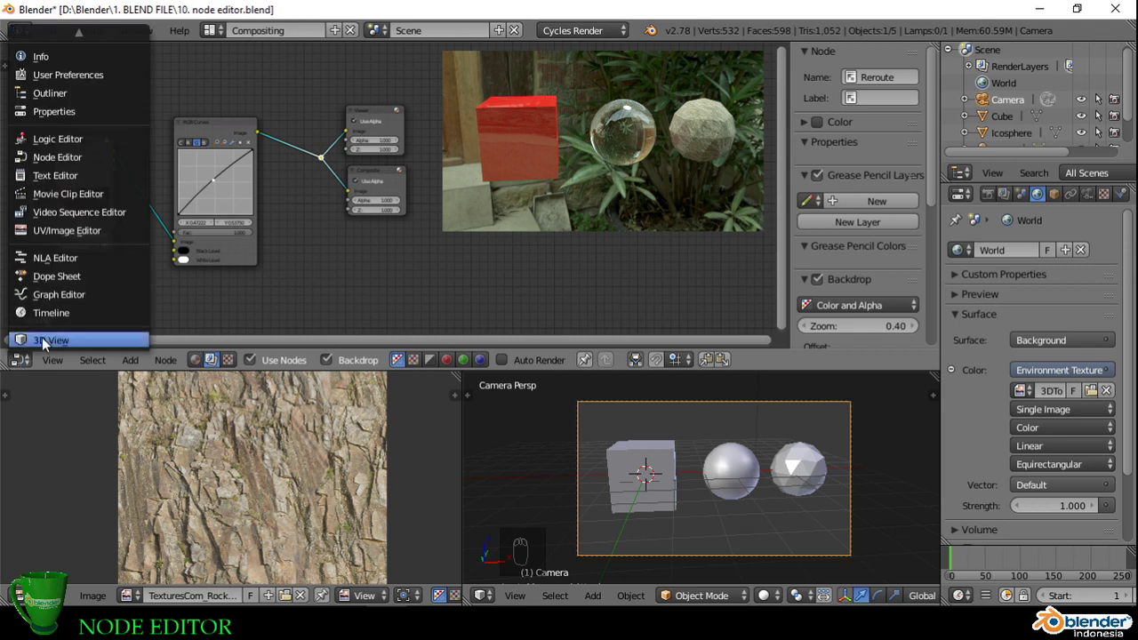
left_click(62, 224)
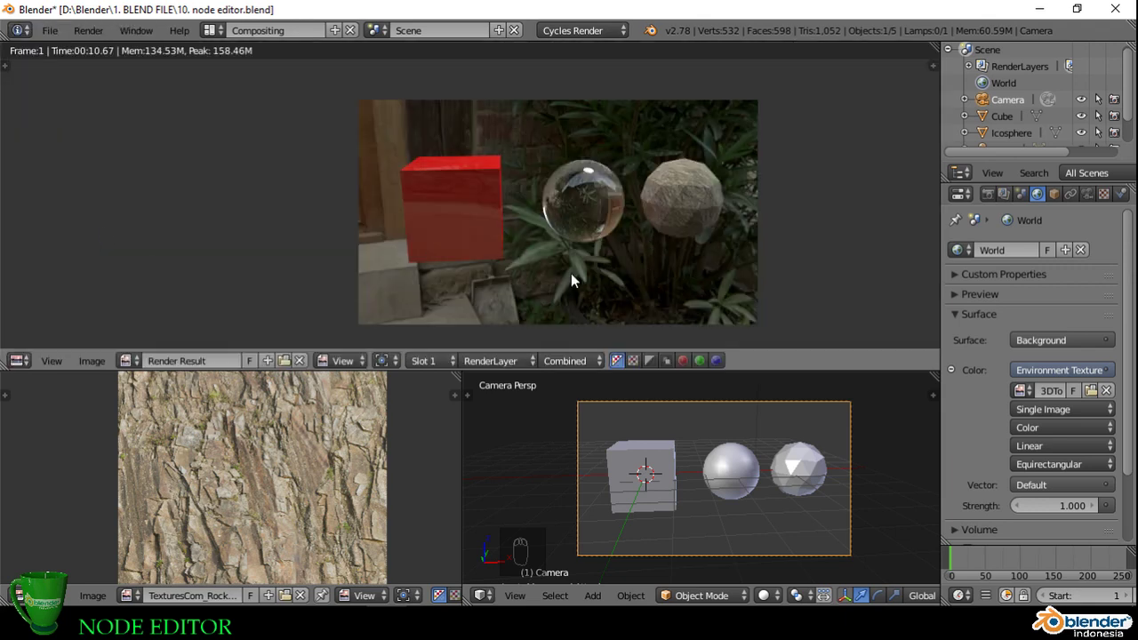
left_click(571, 360)
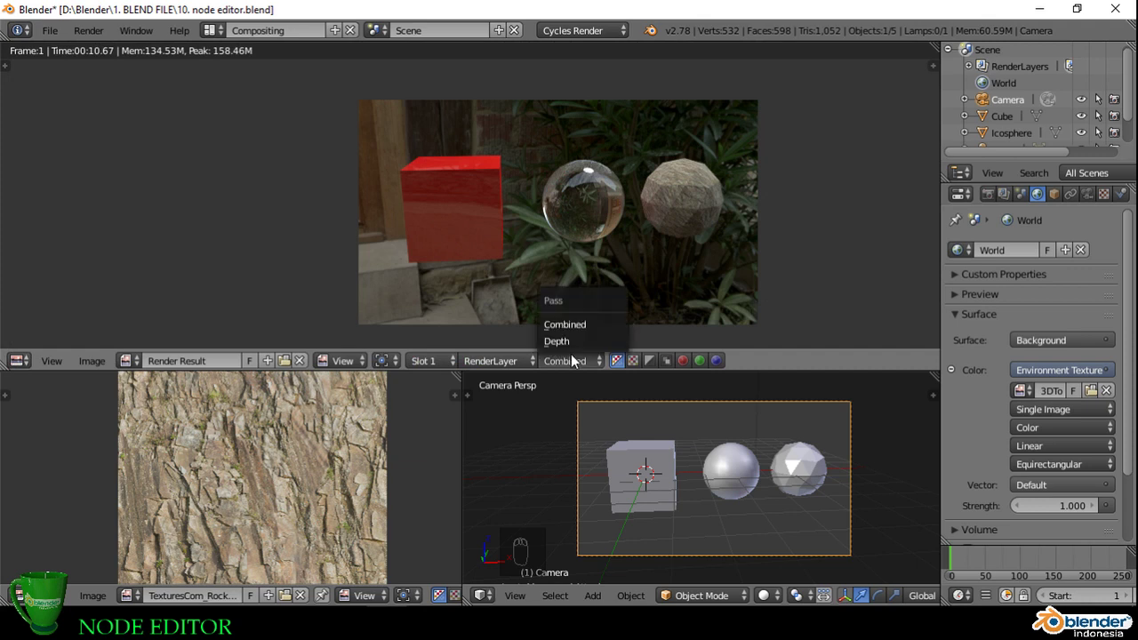
middle_click_drag(471, 238, 461, 229)
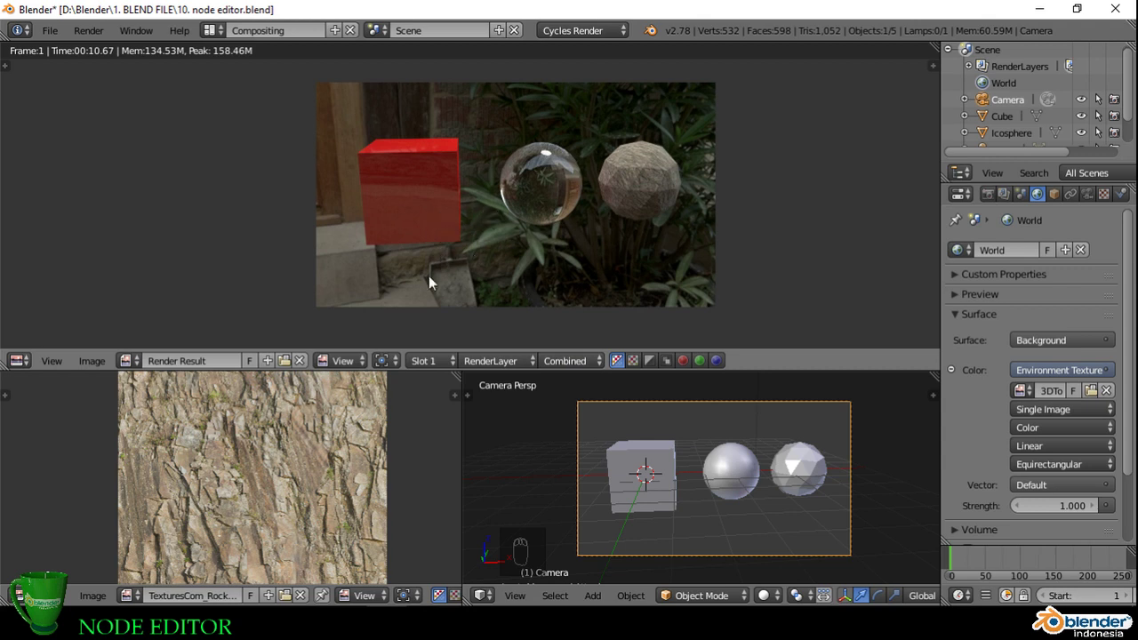
left_click(104, 361)
key("F12")
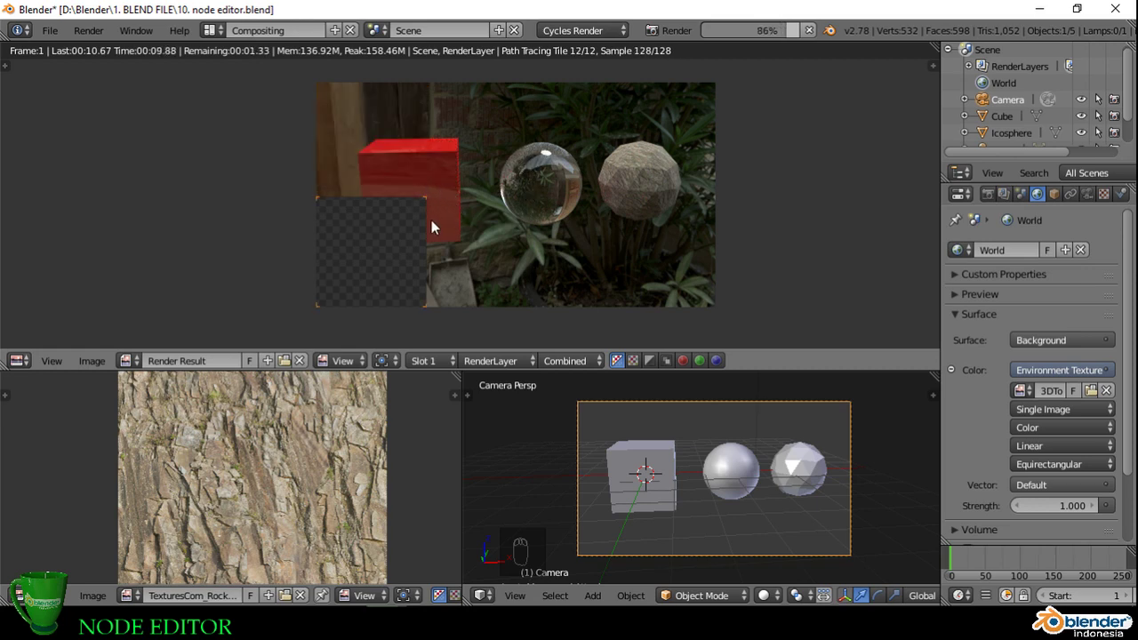
Step: Look at the compositing node tree in the Node Editor, and return to the render result in the UV/Image Editor
left_click(19, 360)
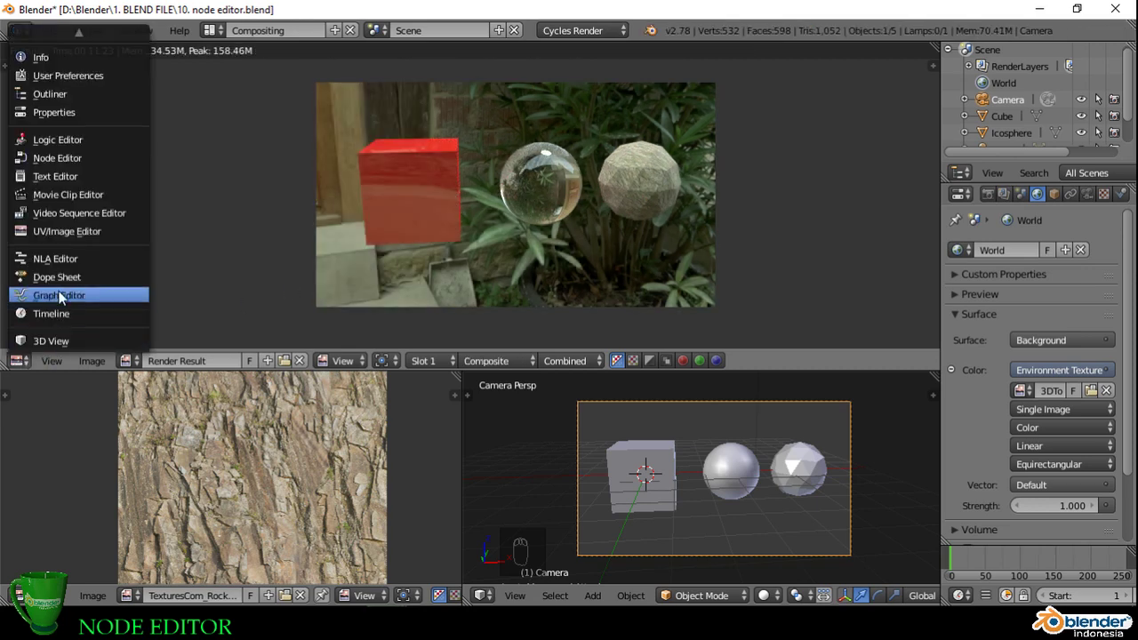
left_click(91, 157)
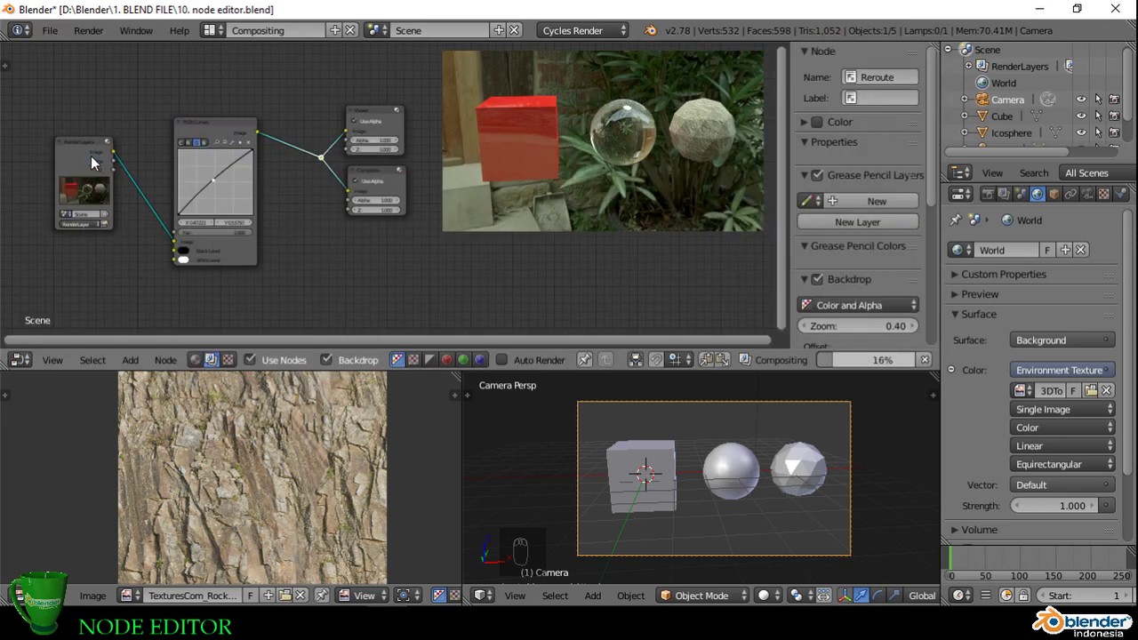
left_click(213, 180)
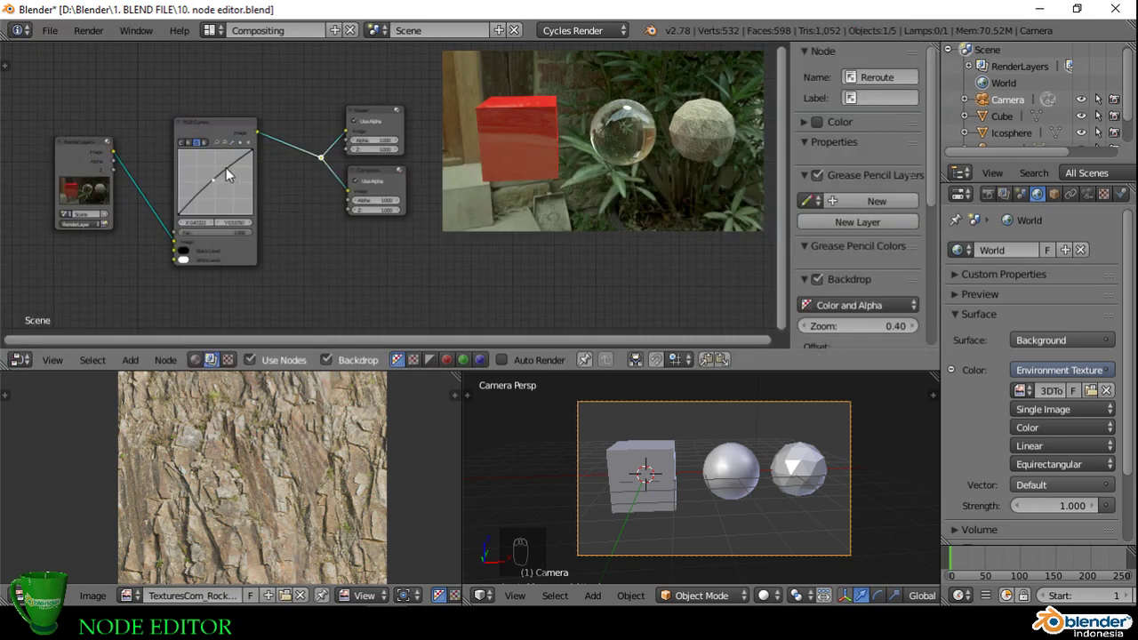
left_click(18, 359)
left_click(62, 230)
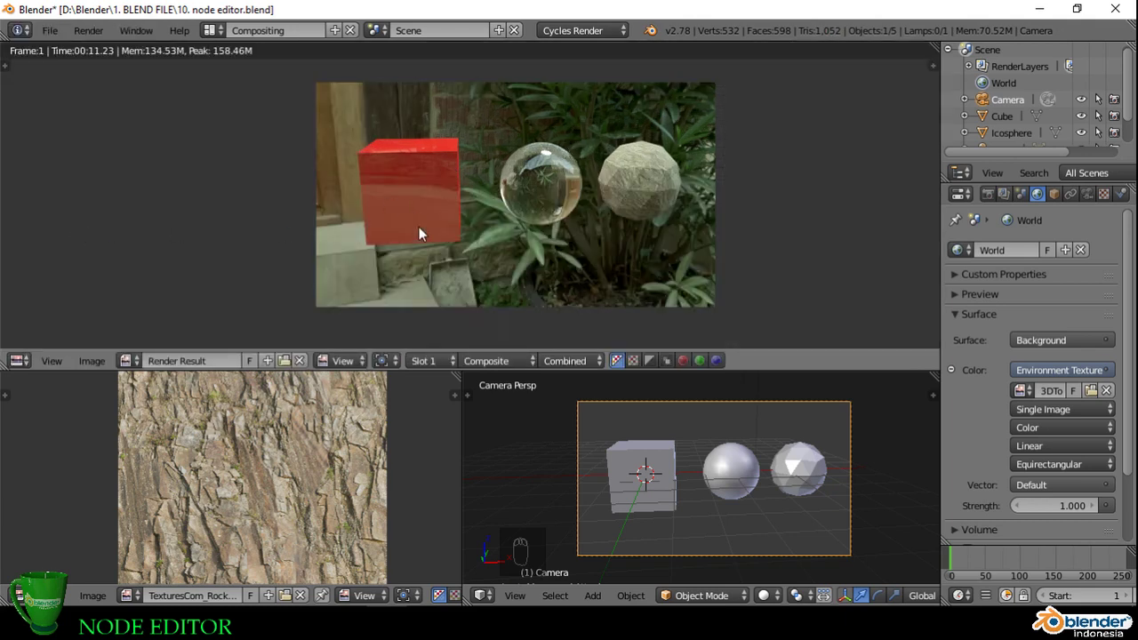
Step: Save the render result as an image named 9. Node Editor in the D:\Blender\2. HASIL RENDER folder
left_click(92, 360)
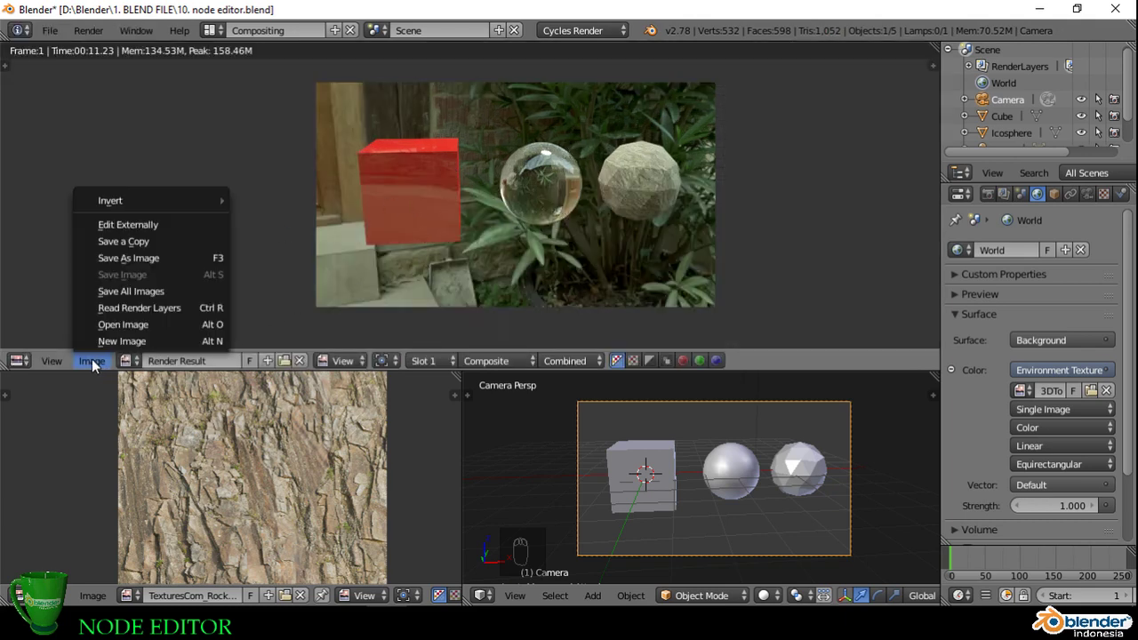
left_click(178, 261)
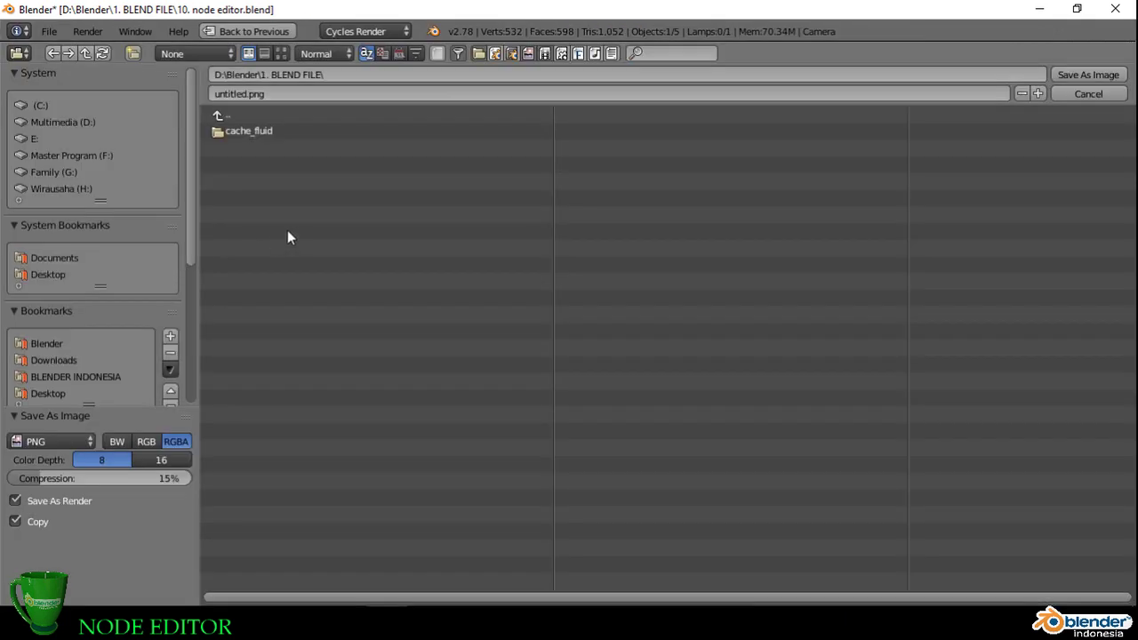
left_click(72, 341)
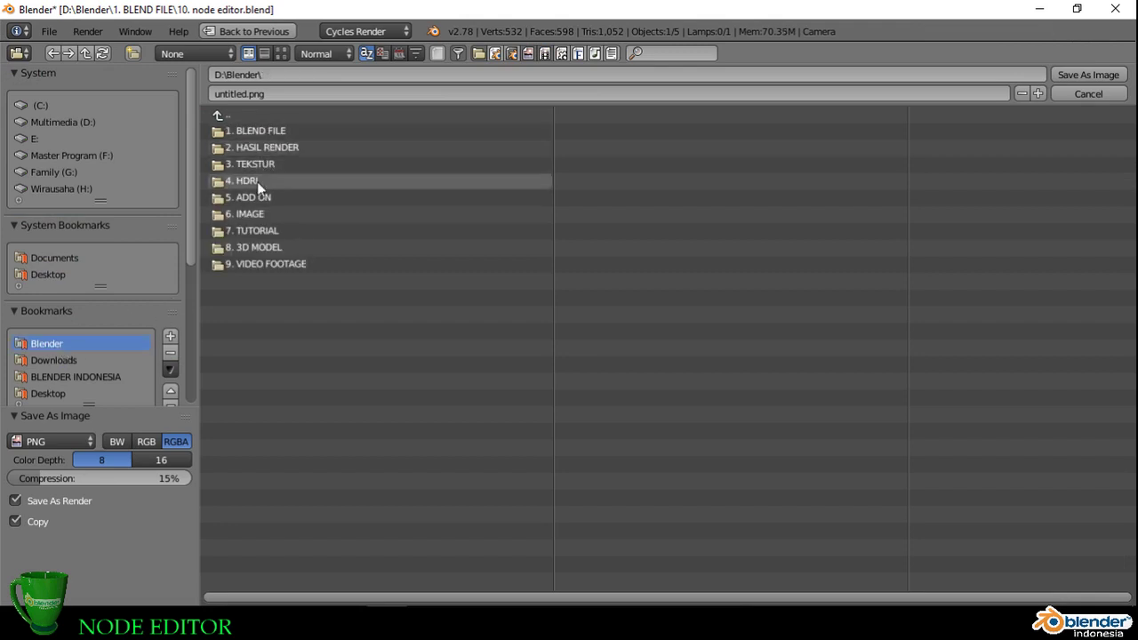
left_click(253, 147)
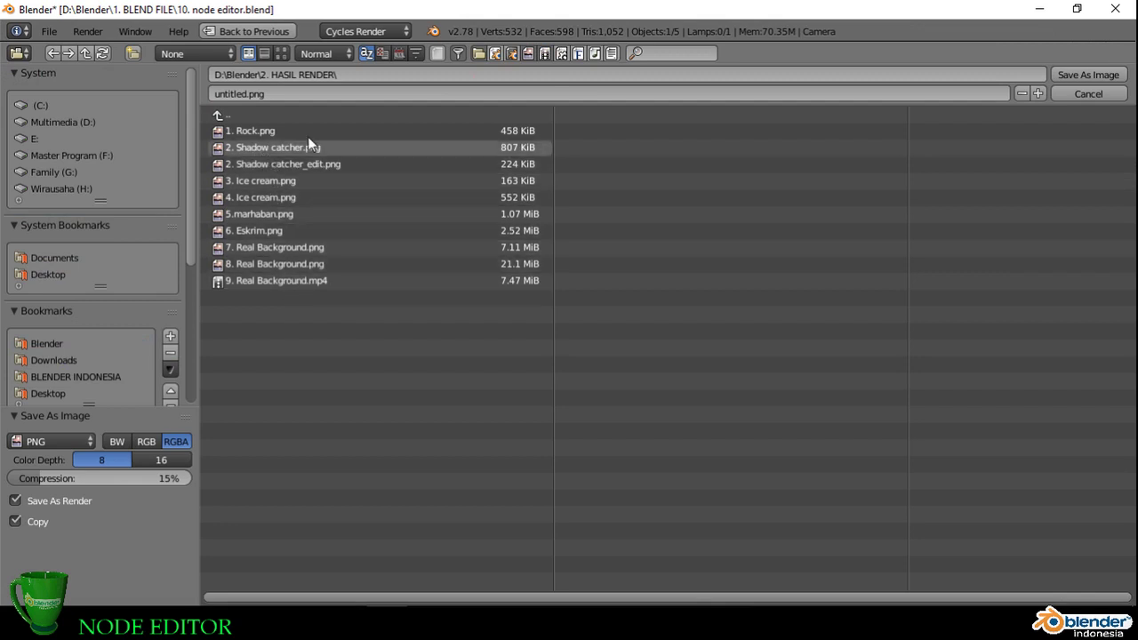
left_click(275, 92)
type("9. Node Editor")
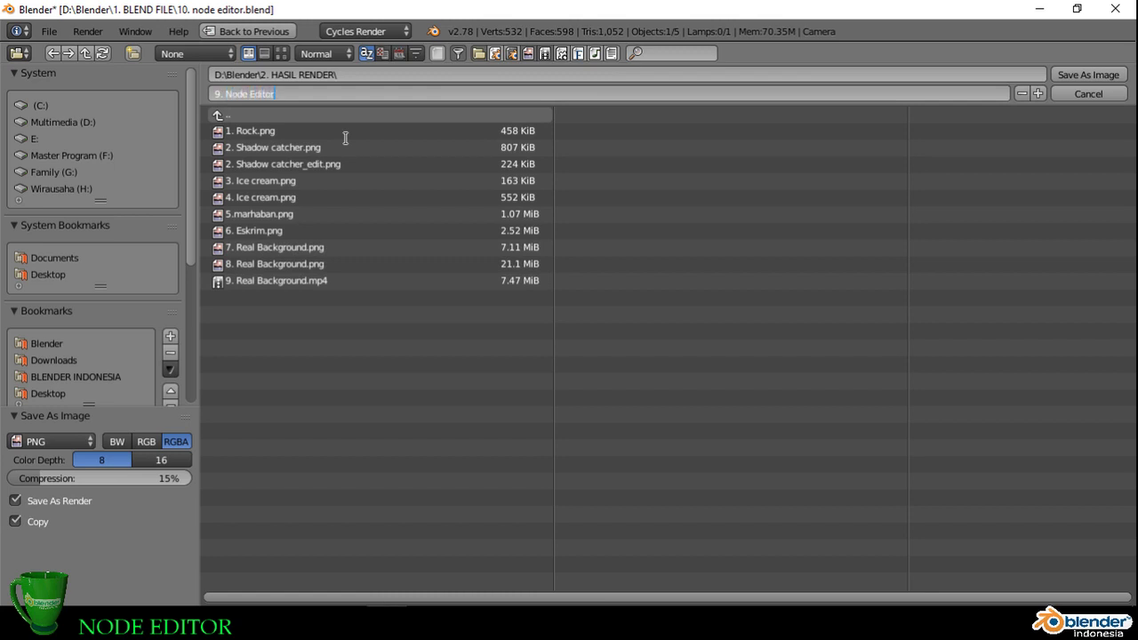
left_click(1083, 74)
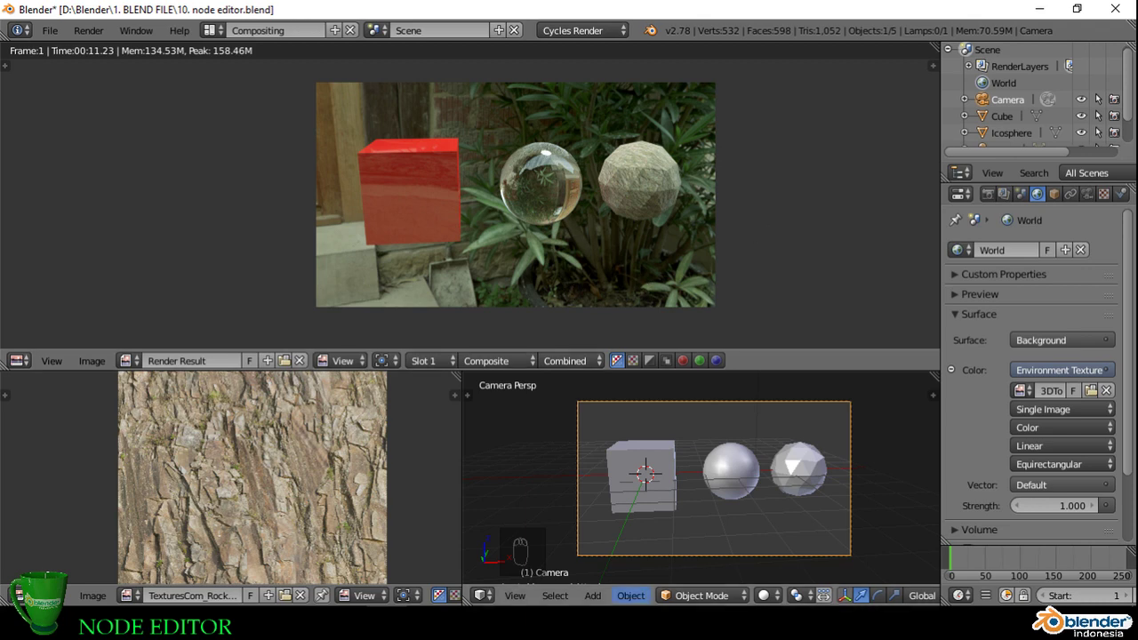
Step: Check the PowerPoint topic outline, return to Blender, and show the cube's car paint material nodes in the Node Editor
left_click(551, 622)
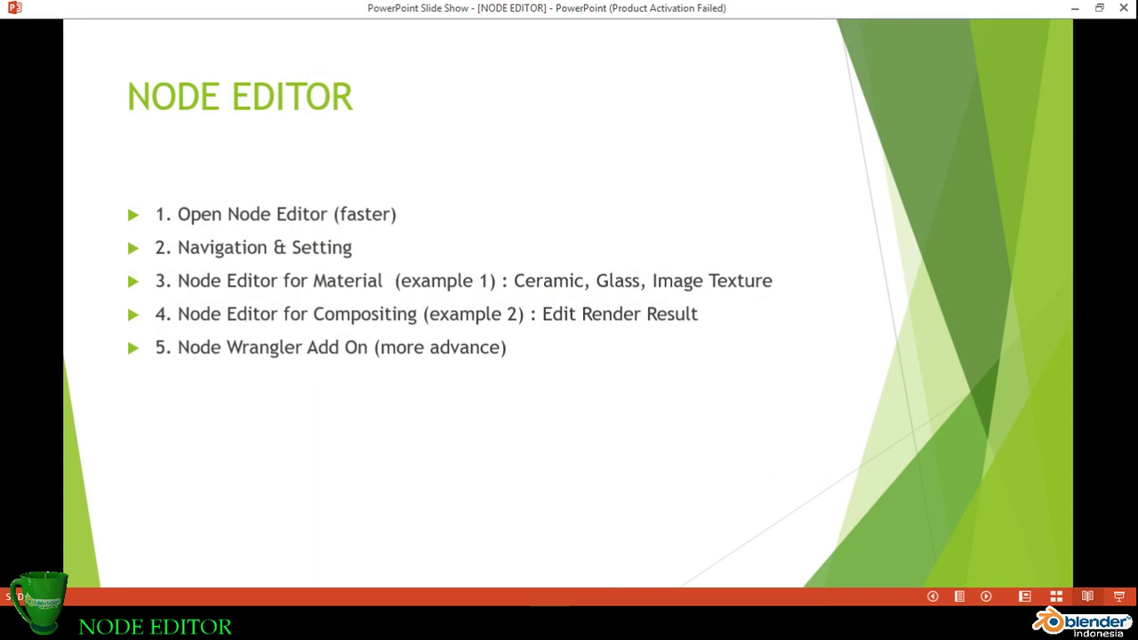
left_click(386, 626)
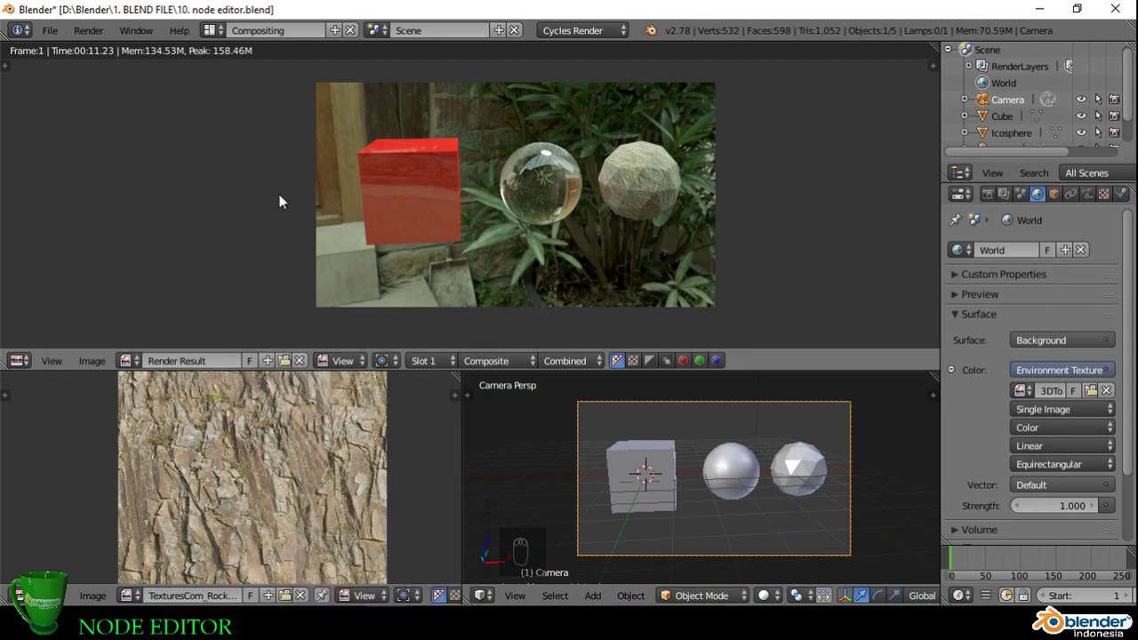
left_click(18, 360)
left_click(90, 159)
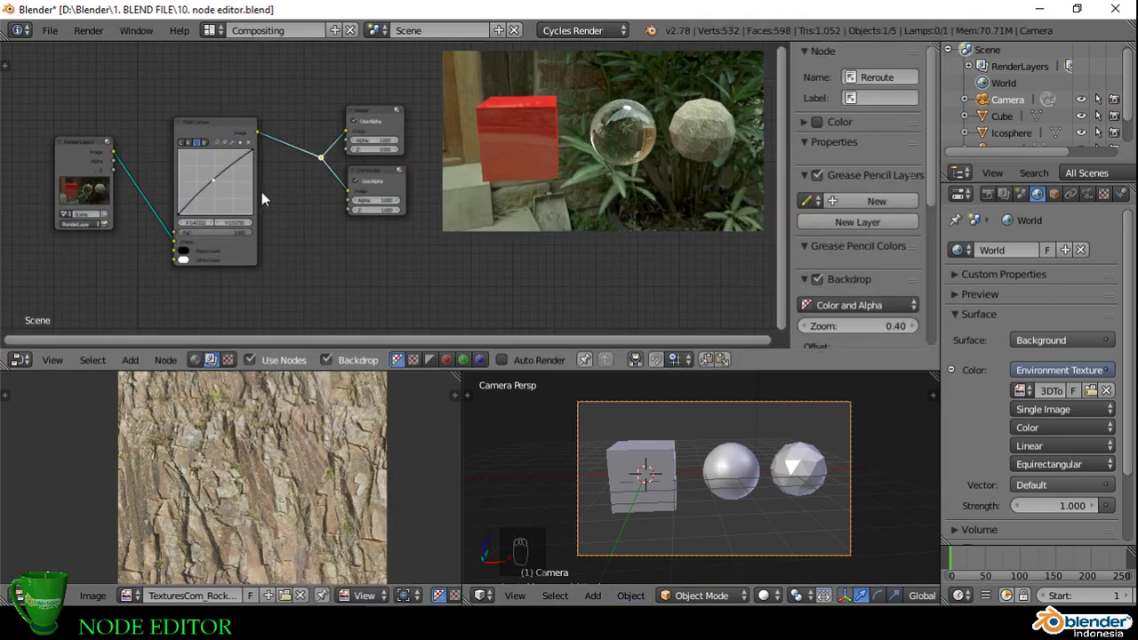
left_click(195, 359)
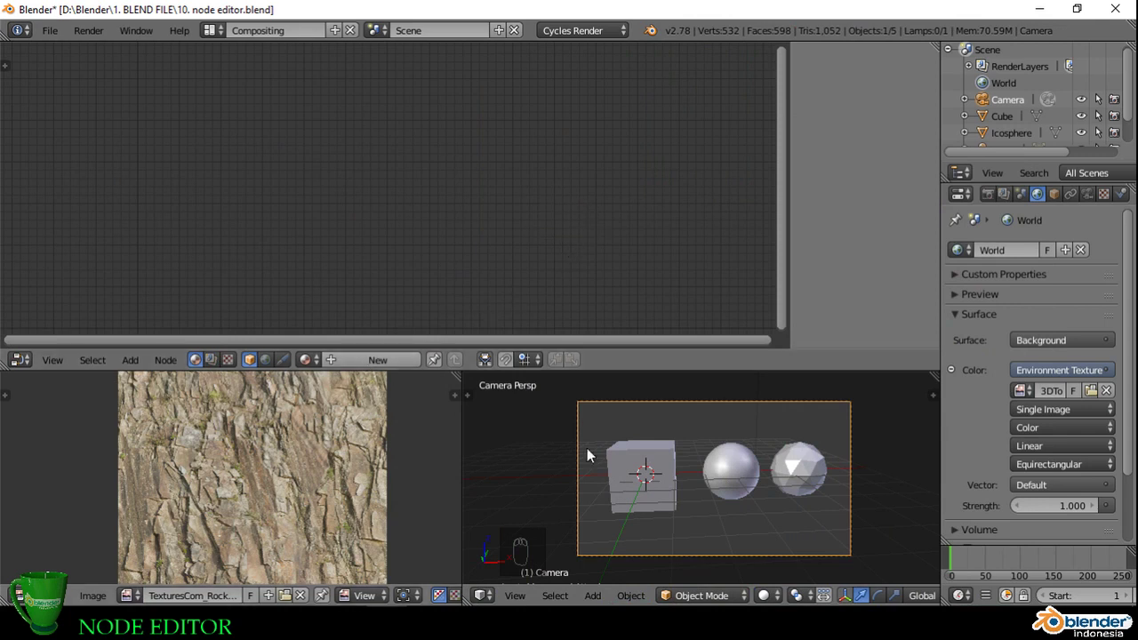
right_click(667, 455)
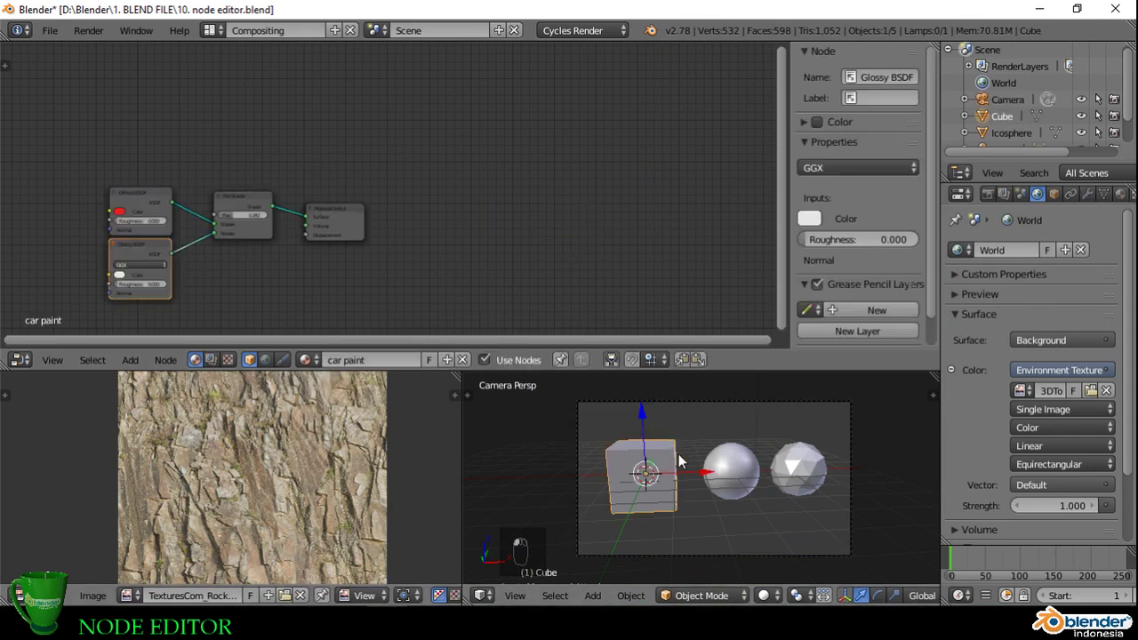
middle_click_drag(394, 223, 546, 187)
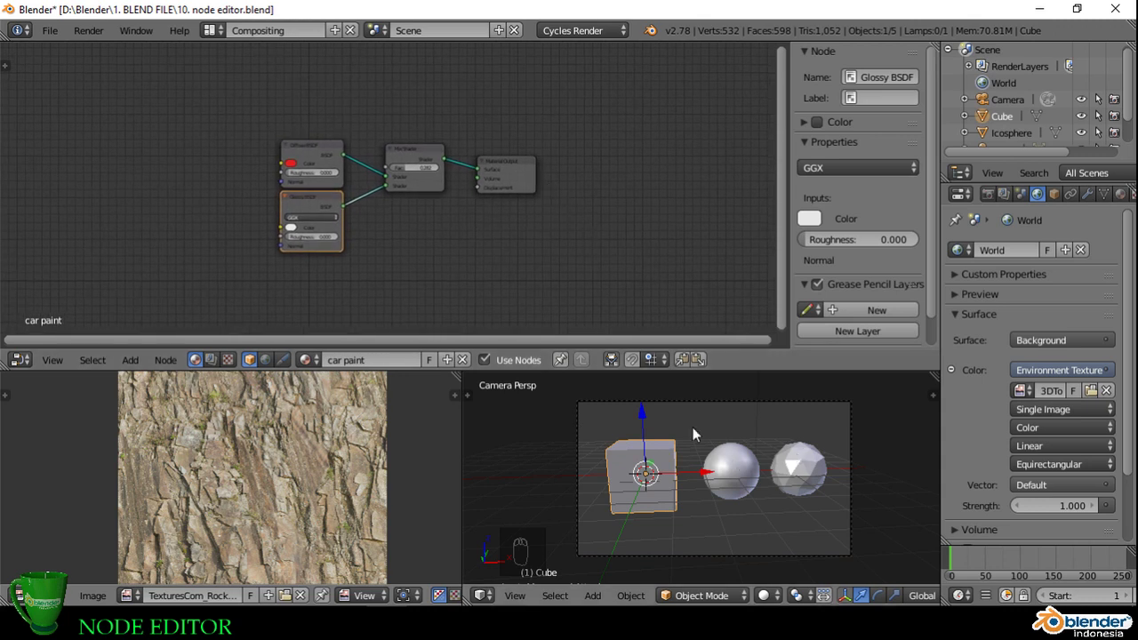
Step: Find the add-on "wrangler" in the User Preferences and enable Node Wrangler
left_click(51, 32)
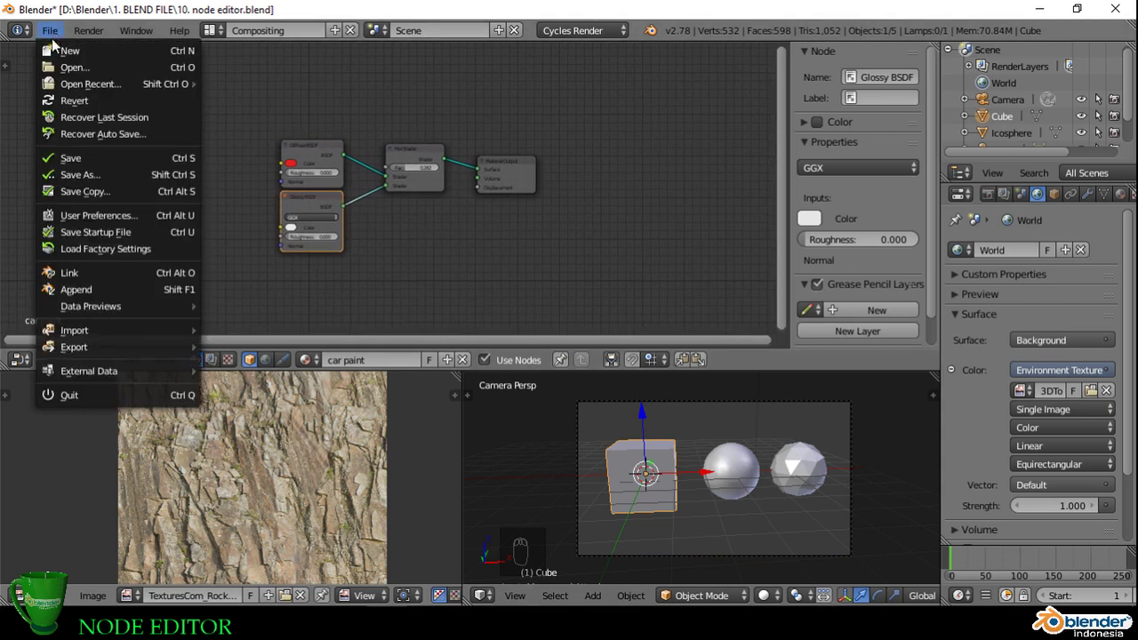
left_click(121, 217)
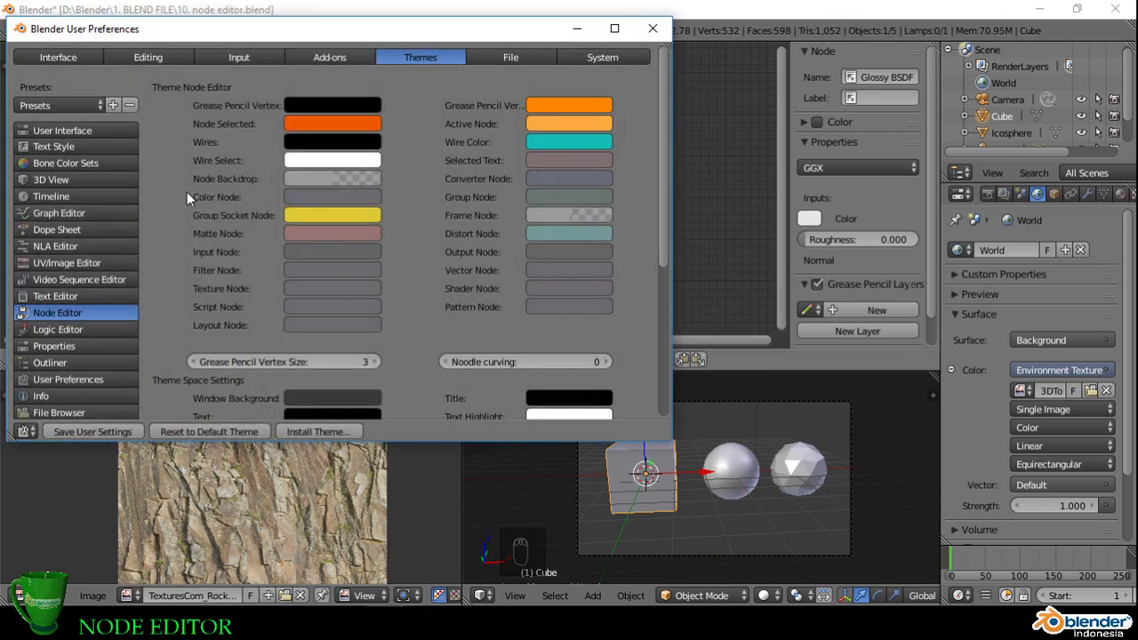
left_click_drag(288, 33, 409, 80)
left_click(419, 101)
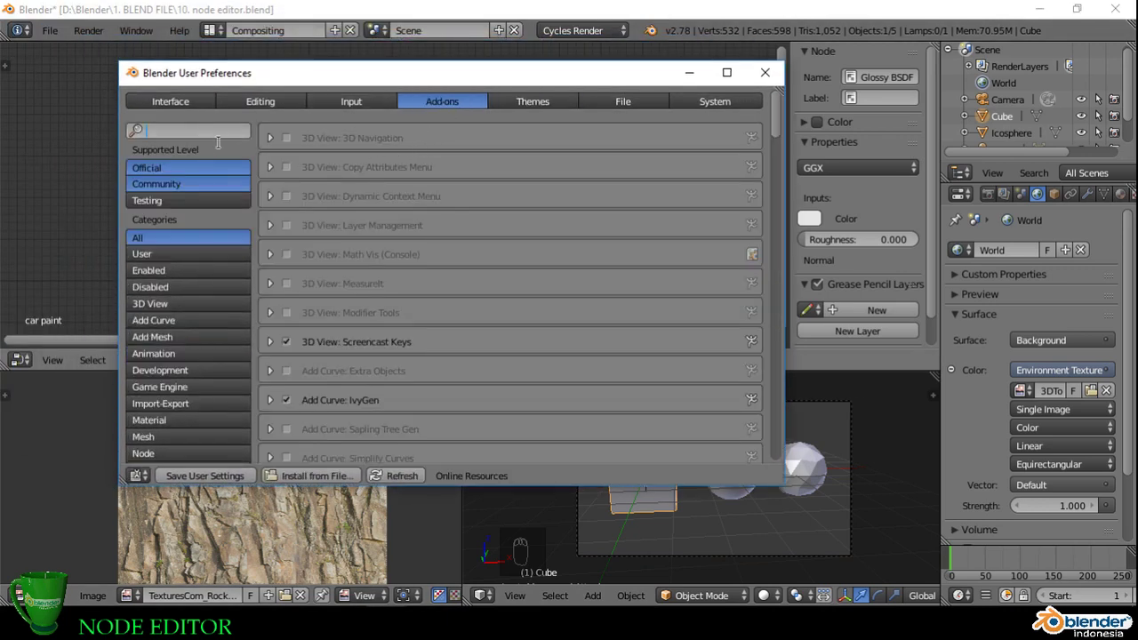
type("wrangler")
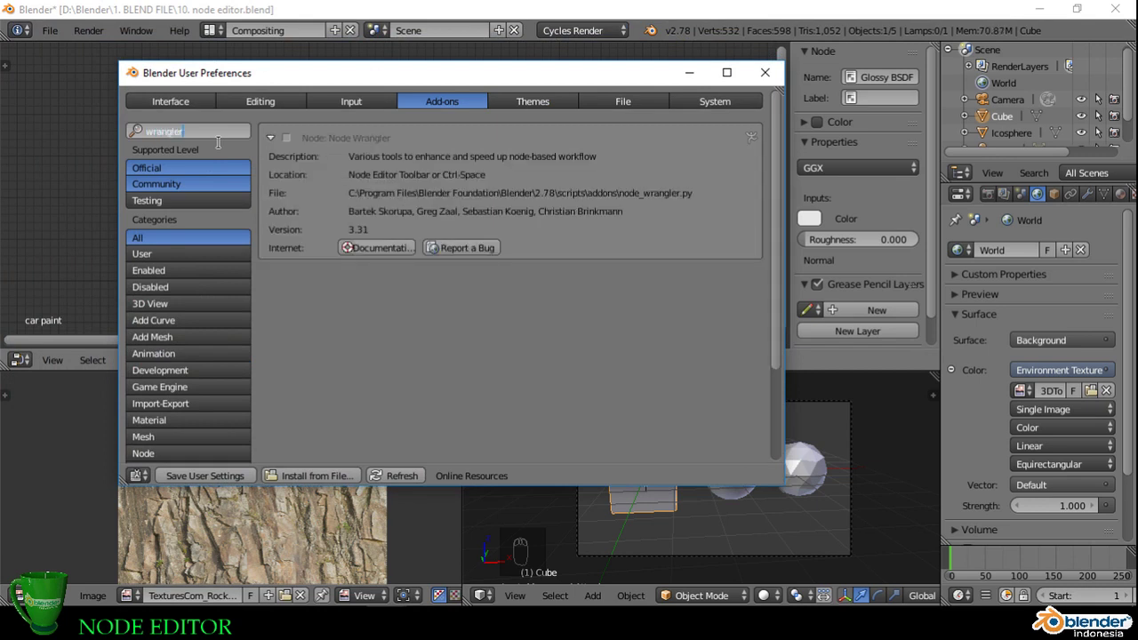
key("Return")
left_click(285, 139)
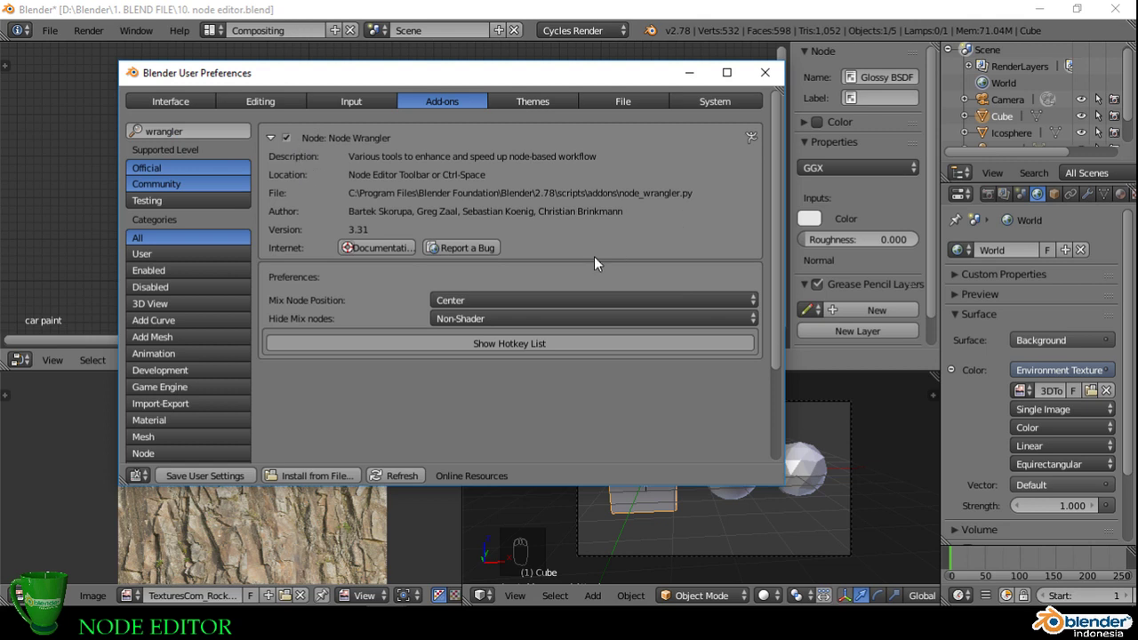
Step: Expand Node Wrangler's hotkey list, look through its shortcuts, and minimize the User Preferences window
left_click(494, 344)
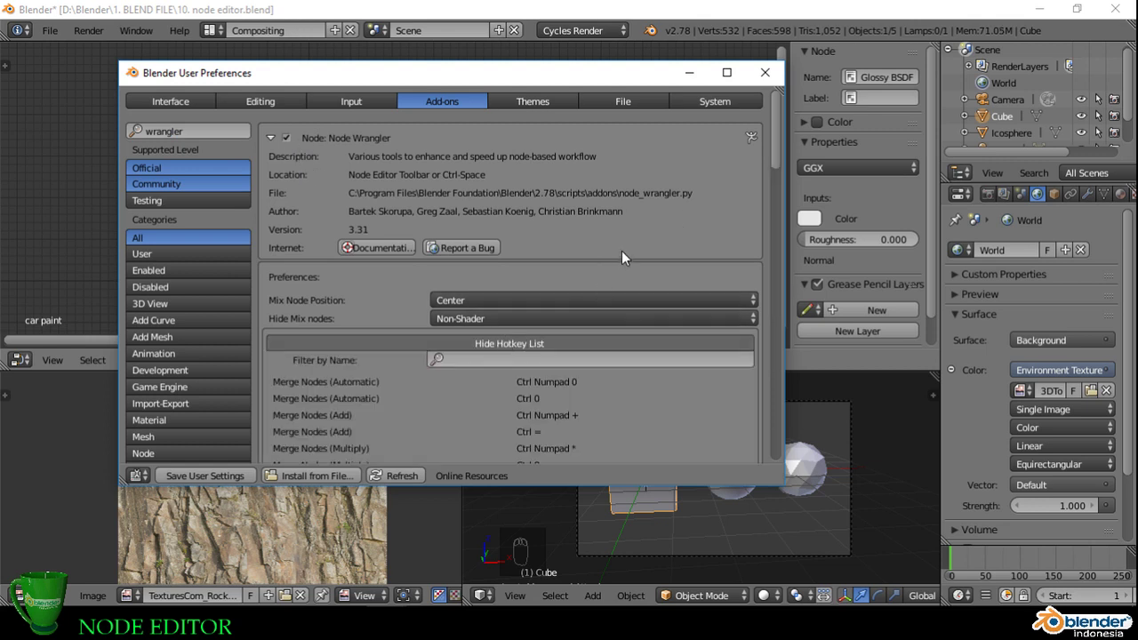
scroll(622, 251, "down", 5)
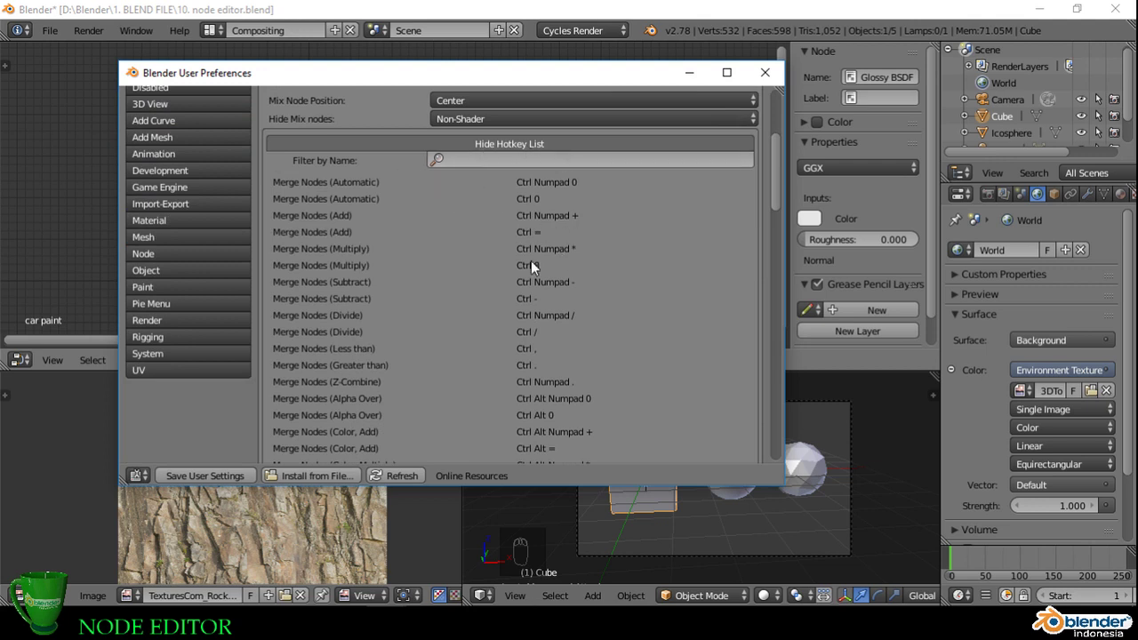
scroll(534, 258, "down", 7)
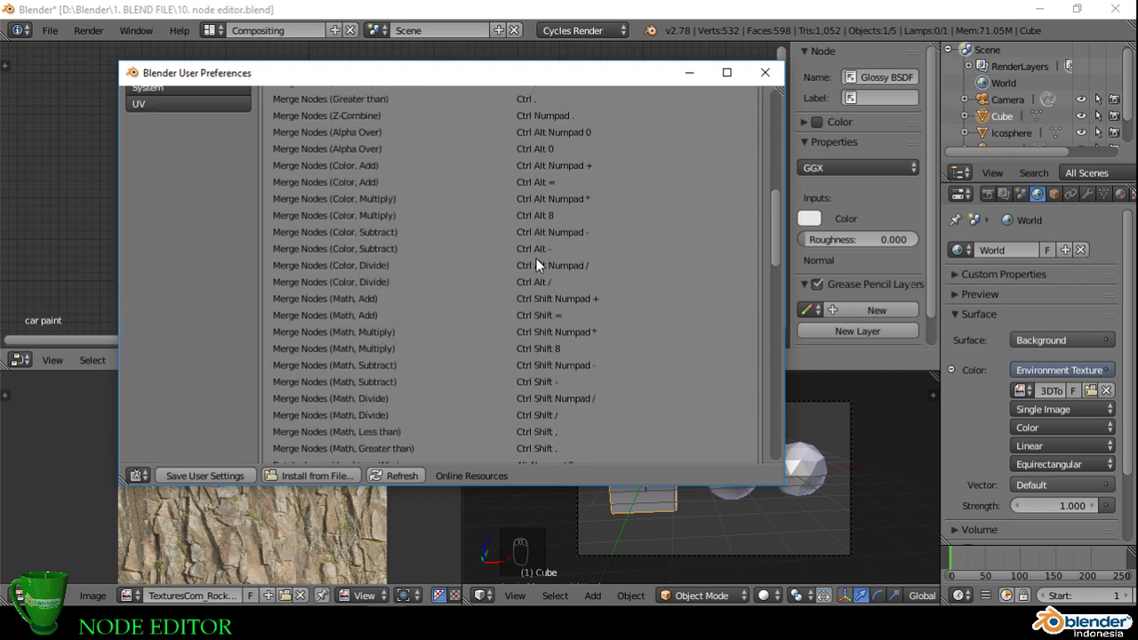
scroll(533, 259, "down", 15)
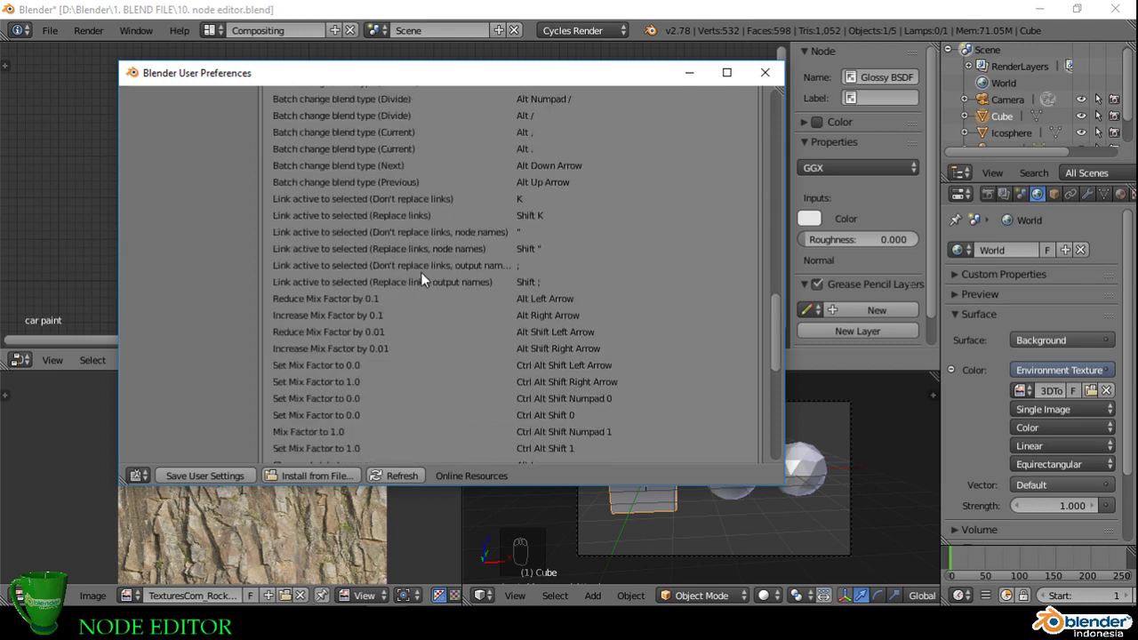
scroll(420, 278, "down", 6)
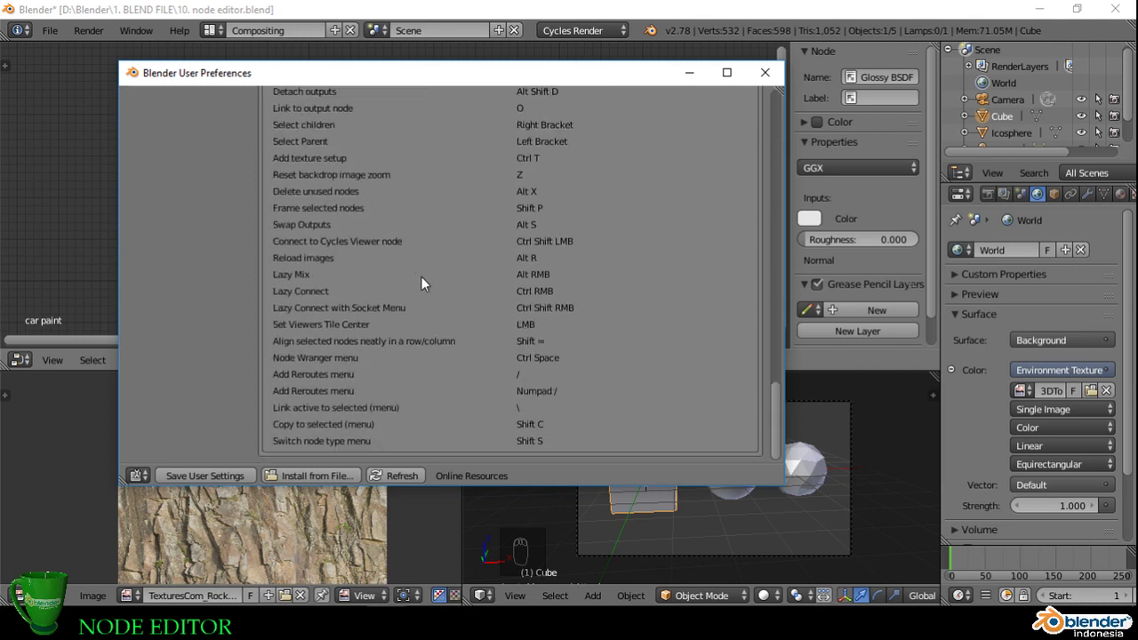
scroll(436, 300, "up", 16)
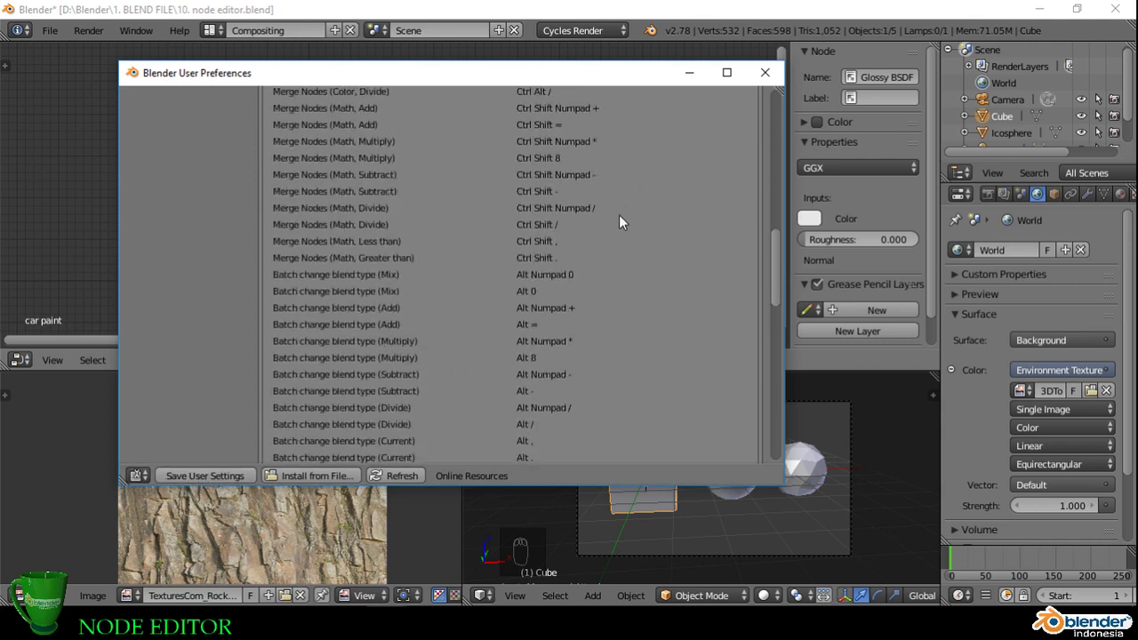
scroll(614, 266, "up", 15)
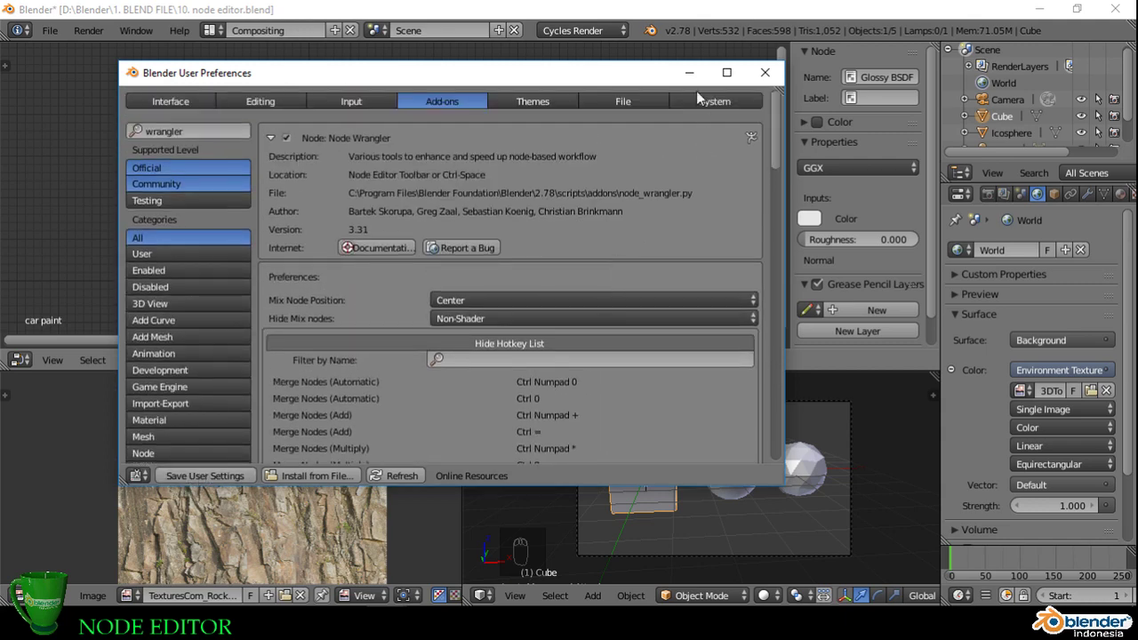
left_click(689, 74)
Step: Switch to Chrome and search the web for "node wrangler addon" in a new tab
left_click(396, 624)
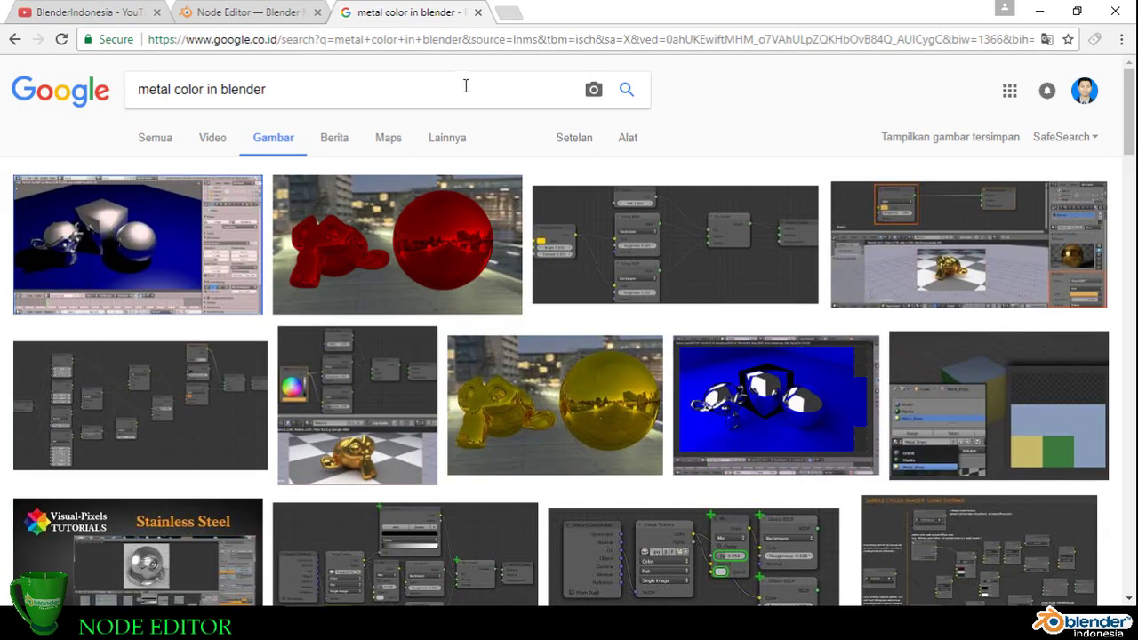
left_click(505, 13)
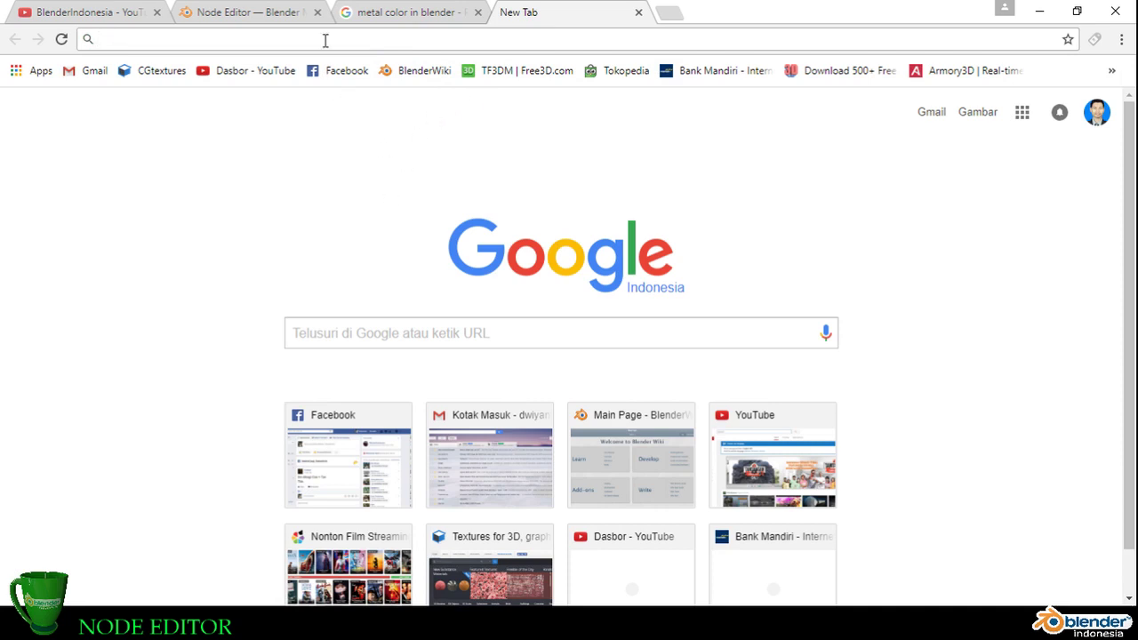
type("node w")
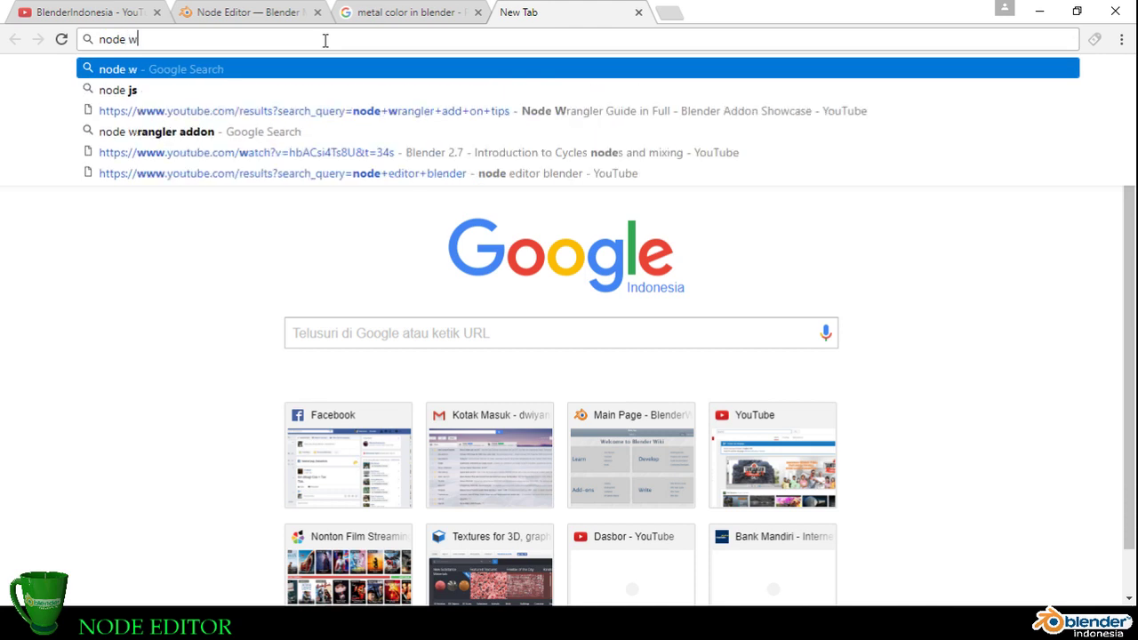
type("rangler")
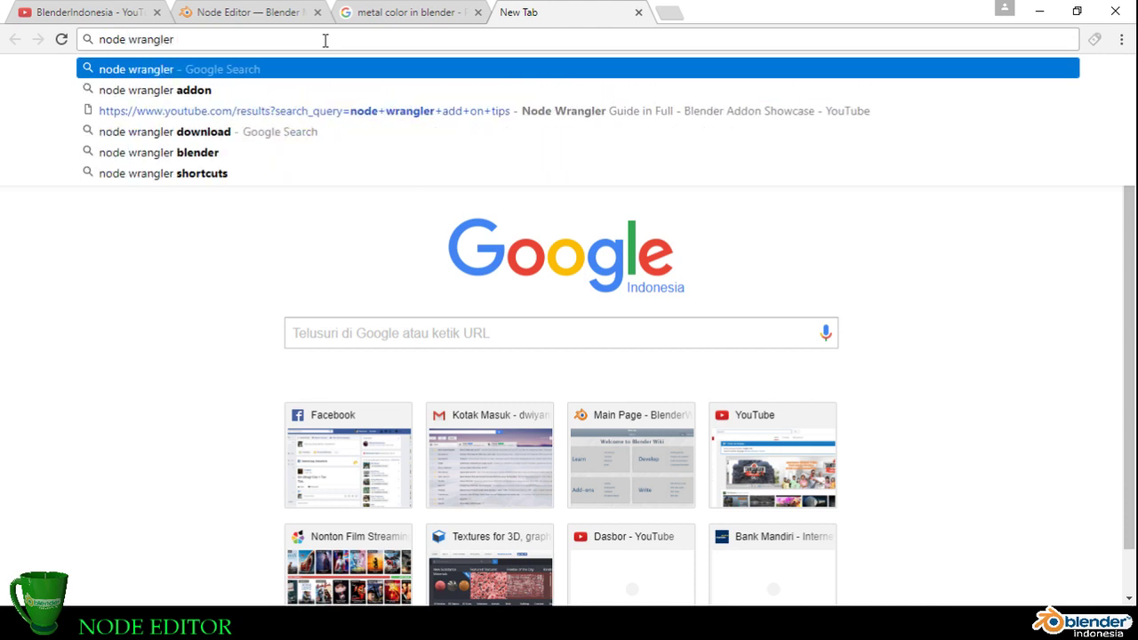
key("Down")
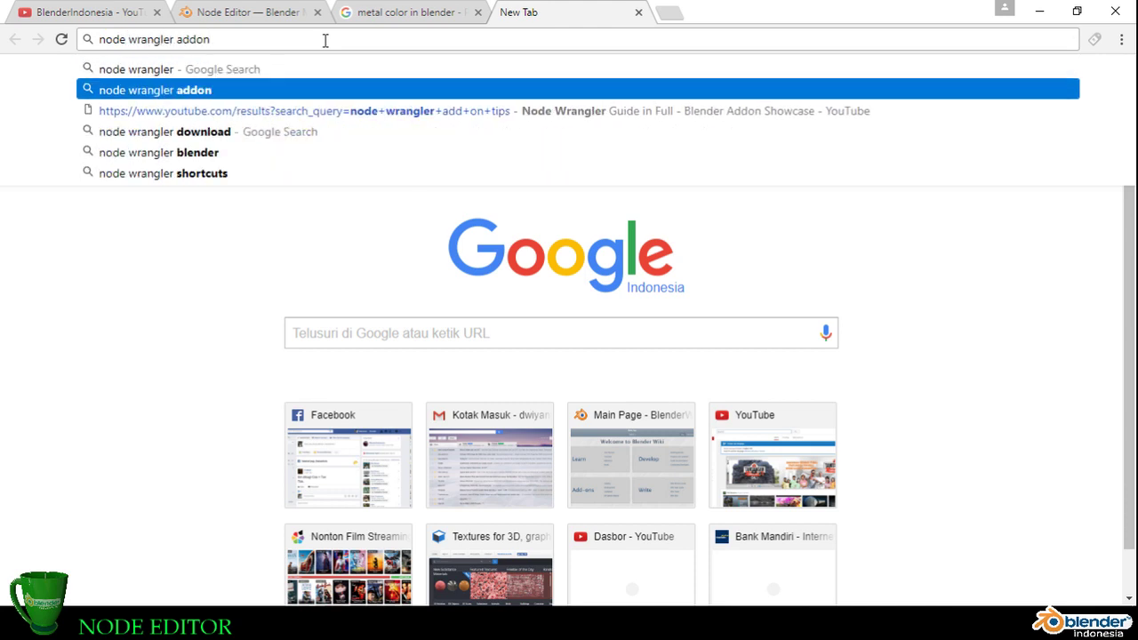
key("Return")
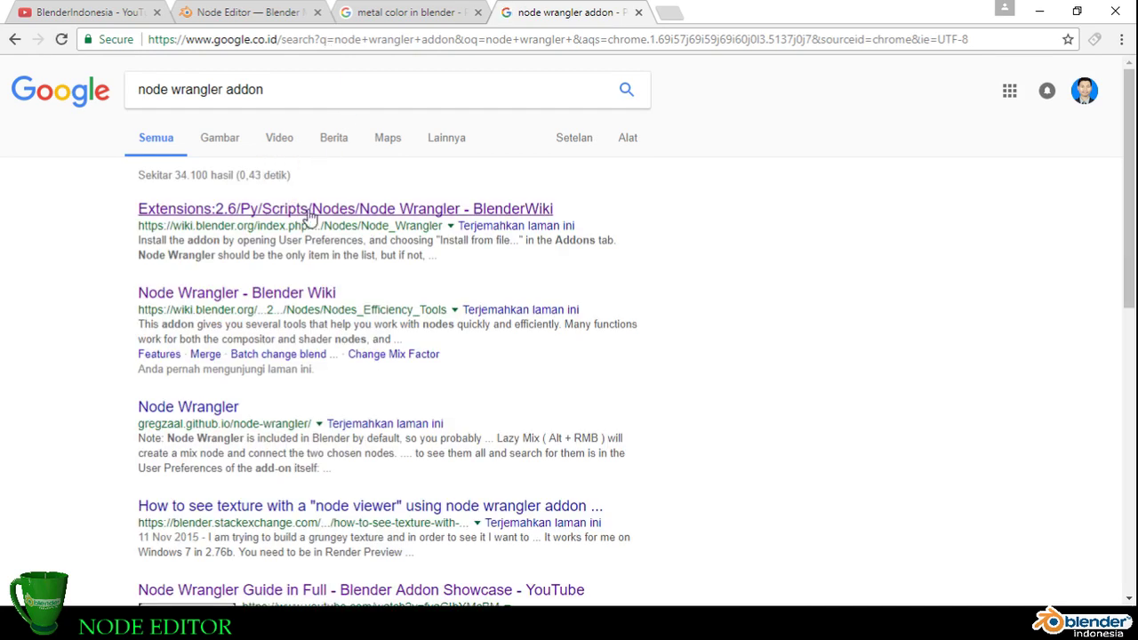
Step: Open the BlenderWiki page on Node Wrangler and examine the Viewer Node (For Materials) entry under Features
left_click(325, 214)
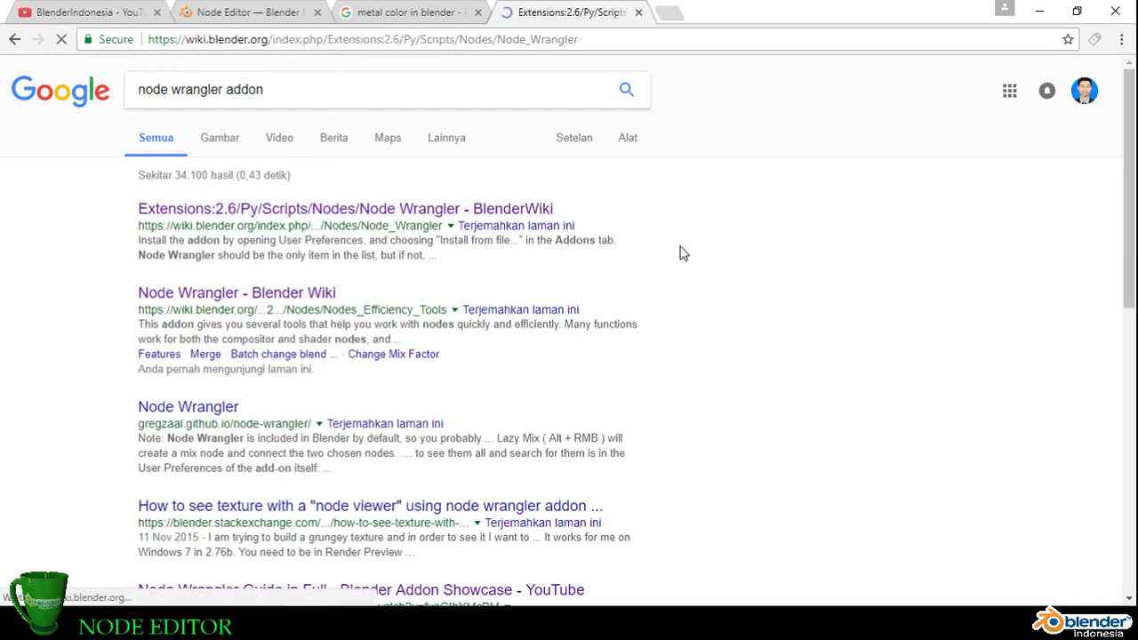
scroll(662, 253, "down", 5)
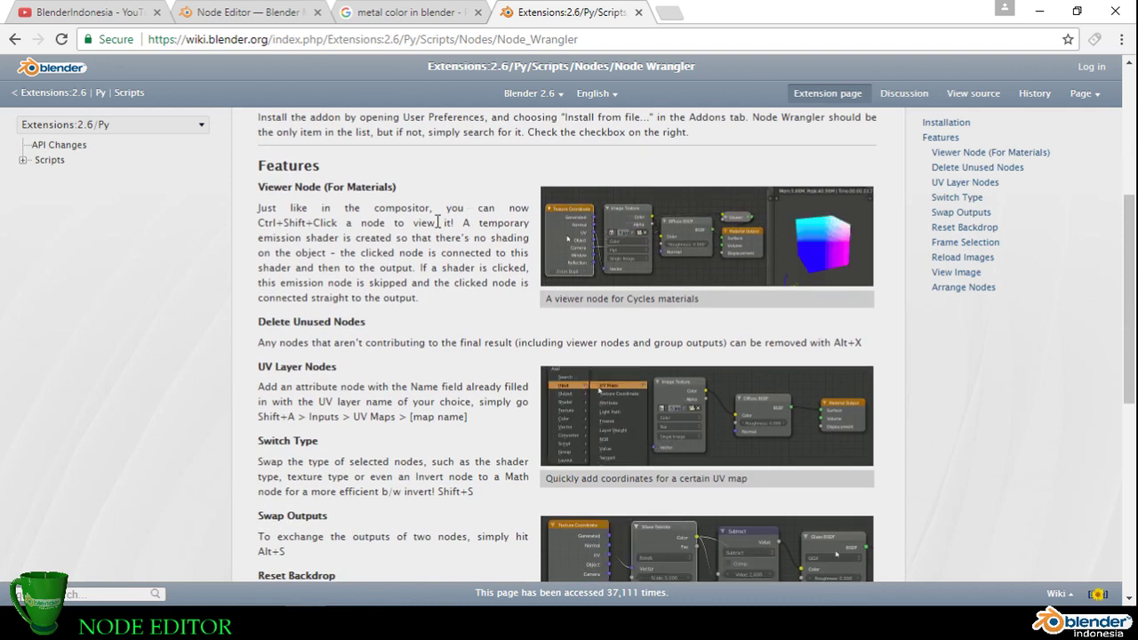
left_click_drag(258, 186, 404, 201)
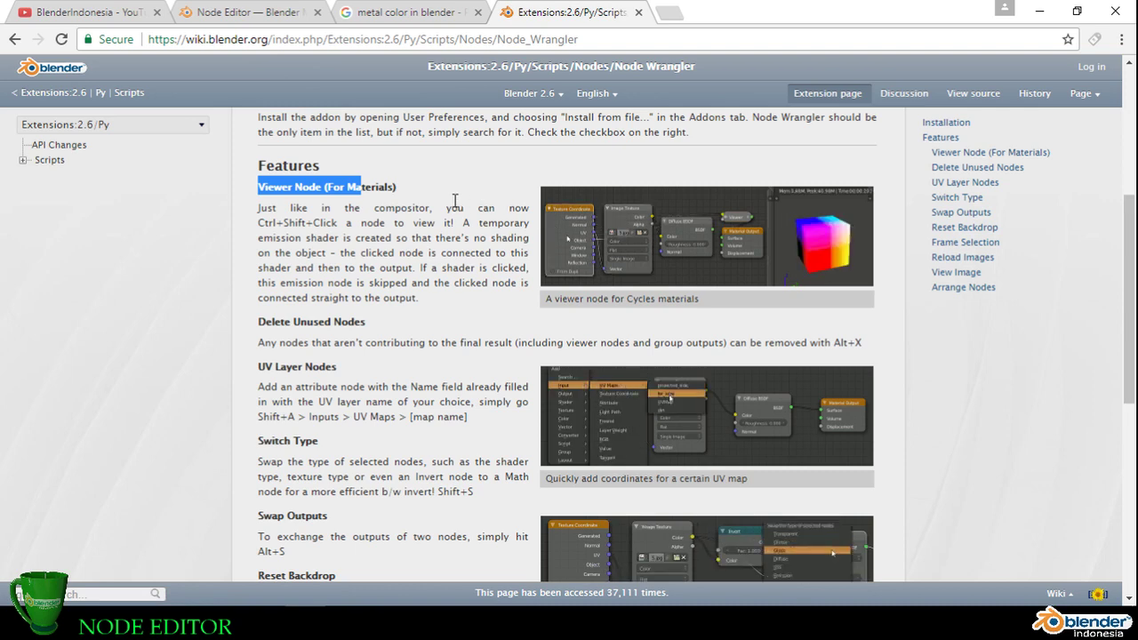
Step: Bring back the minimized Blender User Preferences window and close it
mouse_move(480, 627)
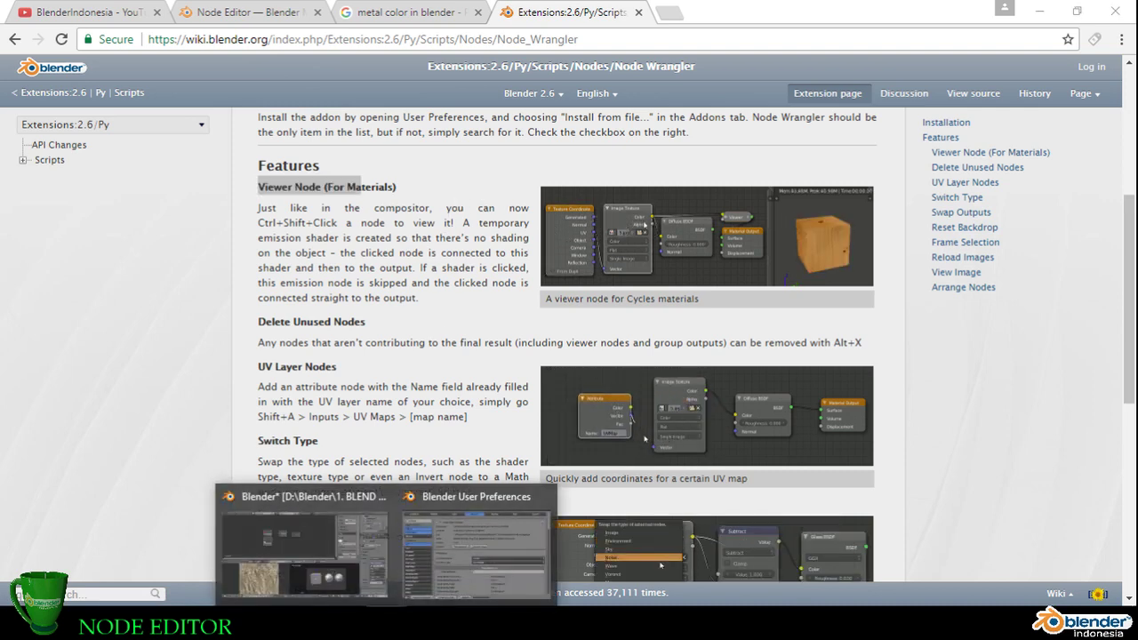
left_click(426, 559)
left_click(770, 75)
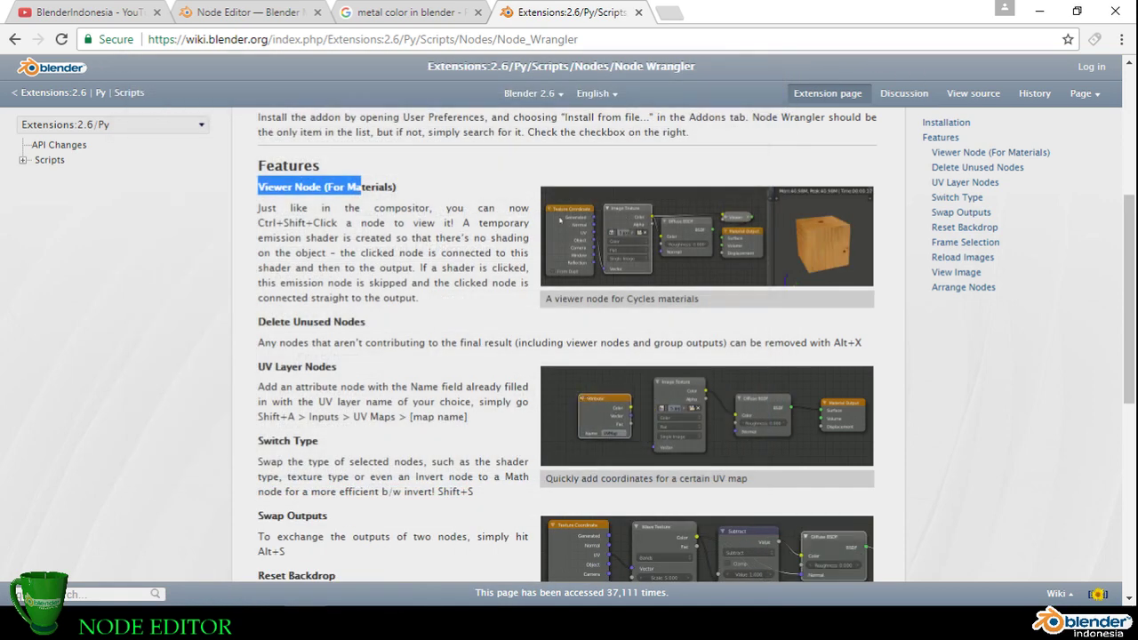
Step: Switch back to Blender, turn on rendered shading in the 3D viewport, and get a close view of the cube and its shader nodes
left_click(480, 627)
middle_click_drag(390, 241, 369, 231)
key("shift+z")
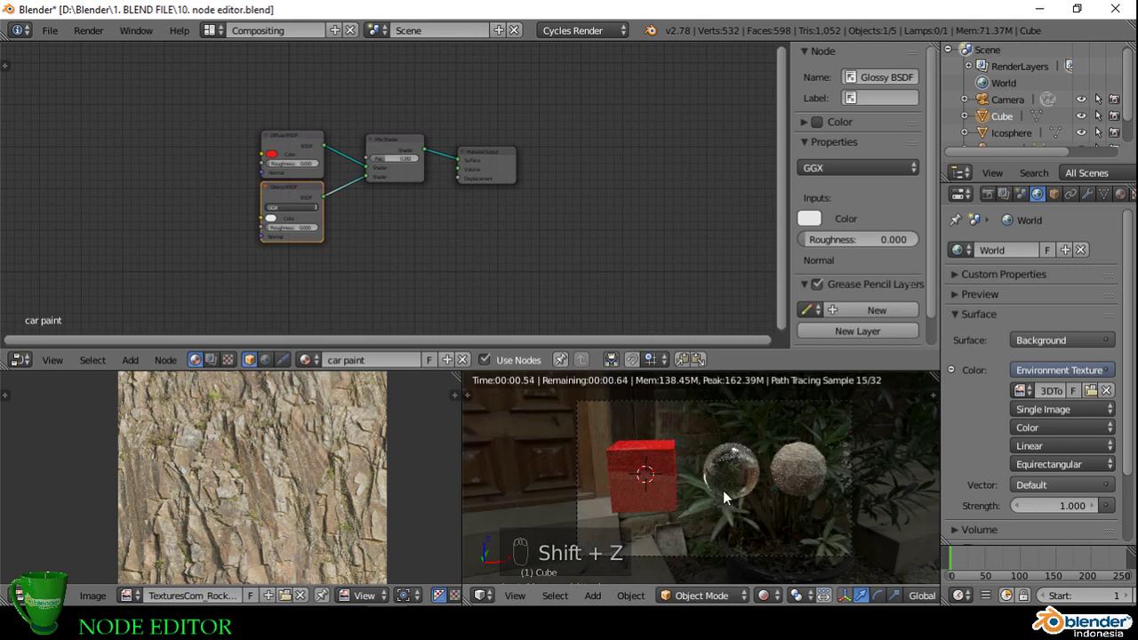
scroll(646, 463, "up", 2)
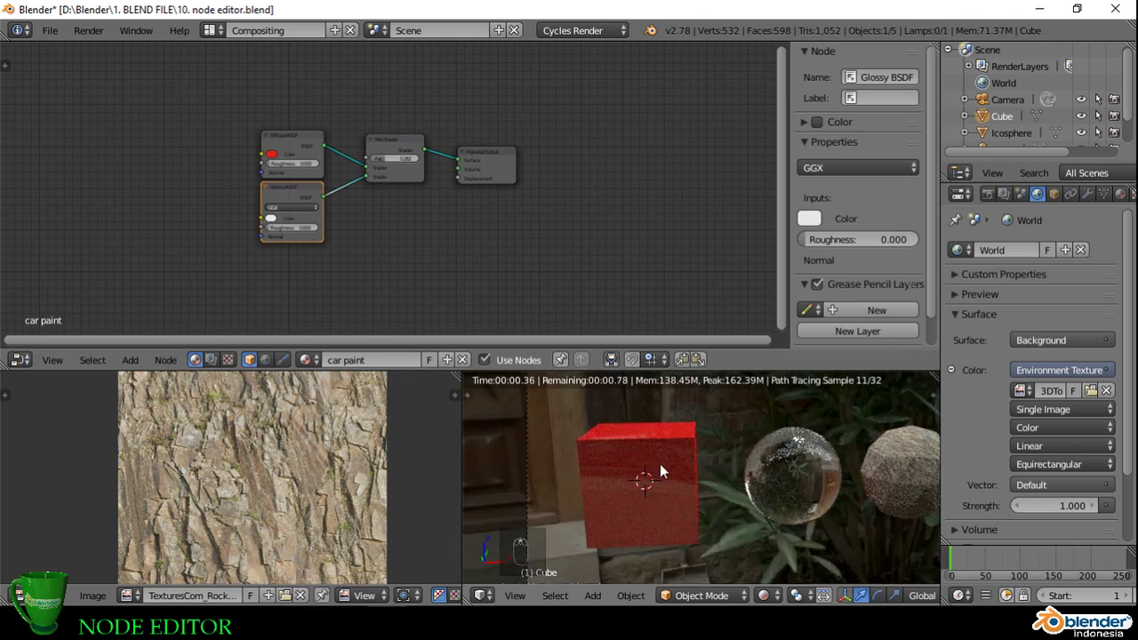
scroll(660, 469, "up", 3)
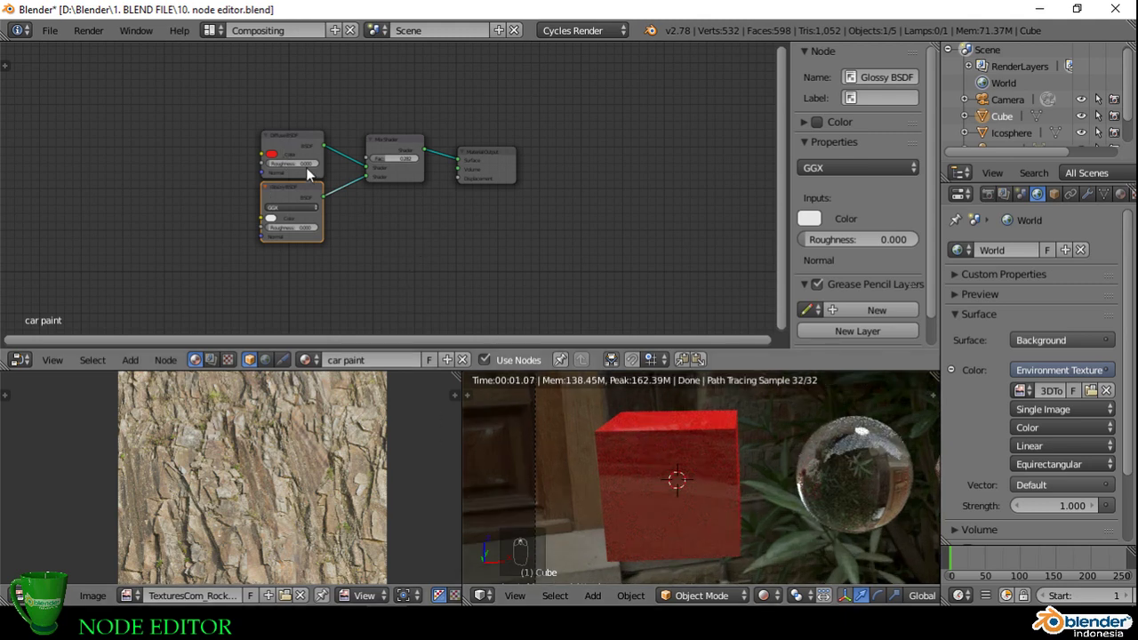
scroll(307, 165, "up", 3)
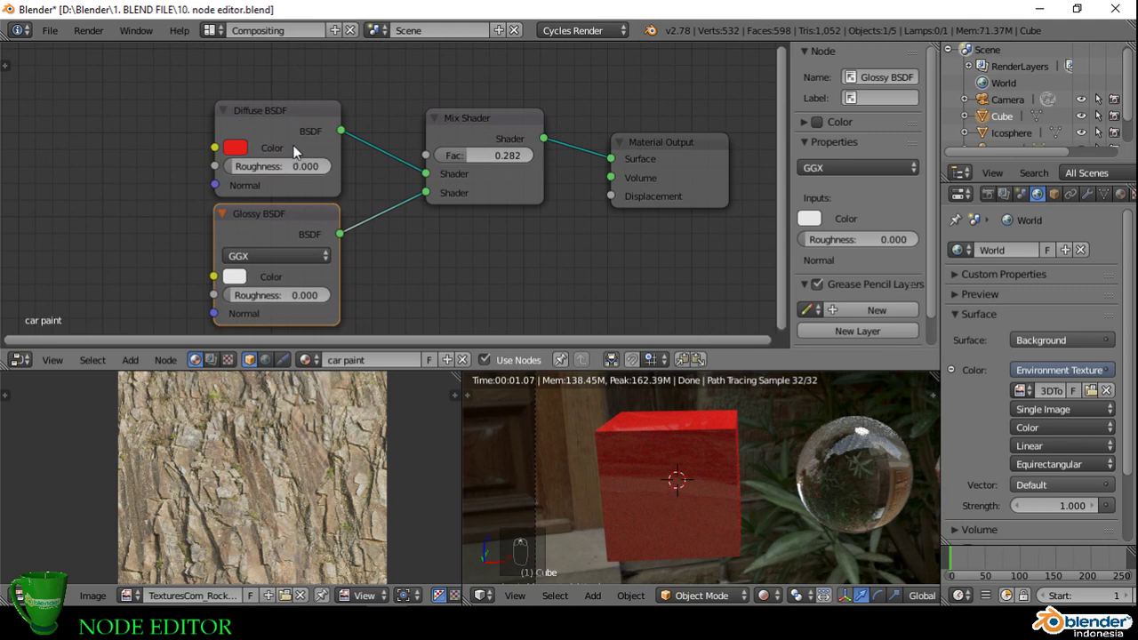
Step: Preview the cube's Diffuse BSDF, Glossy BSDF and Mix Shader nodes one after another with Node Wrangler's viewer function
left_click(300, 112, "ctrl+shift")
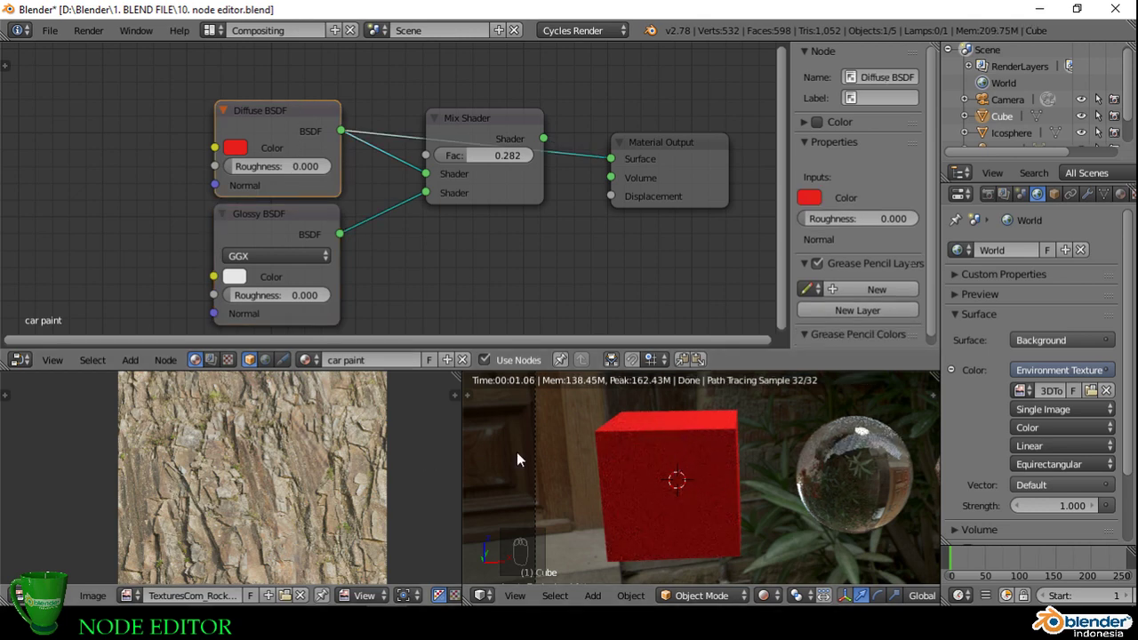
left_click(292, 218, "ctrl+shift")
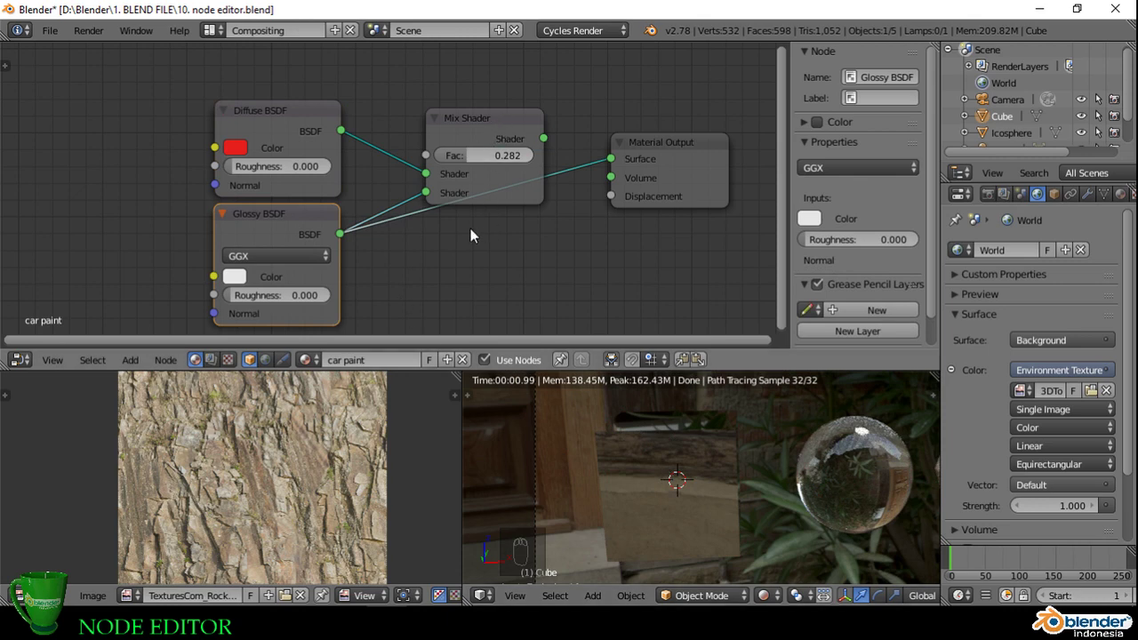
left_click(492, 114, "ctrl+shift")
scroll(438, 176, "down", 1)
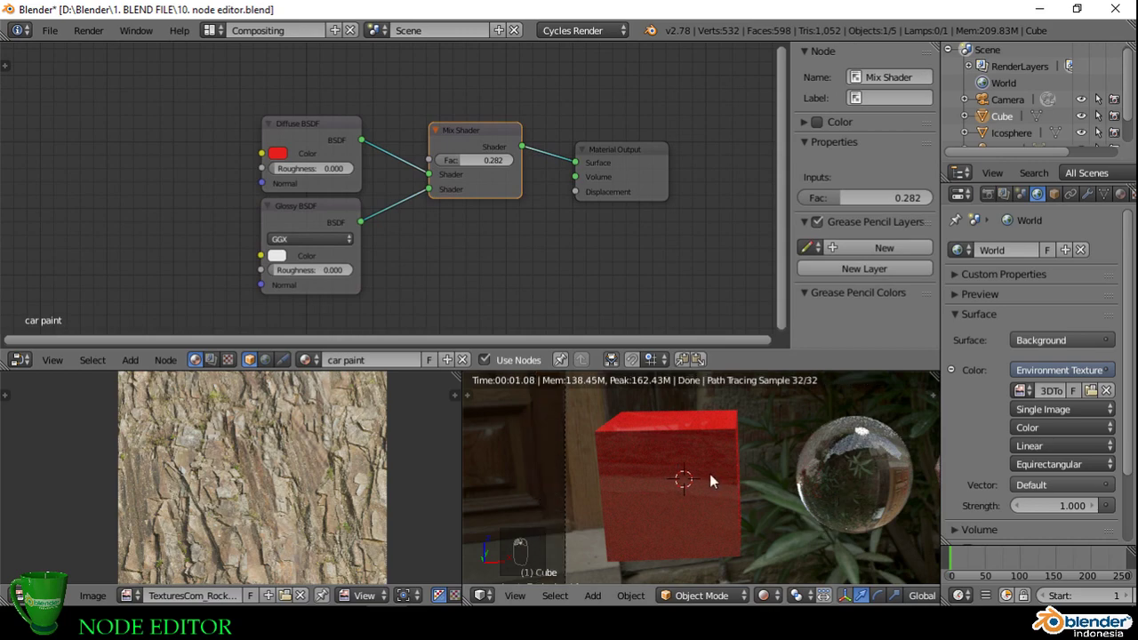
Step: Select the icosphere and bring its whole Stone material node tree into view
scroll(709, 474, "down", 2)
key("ctrl+b")
left_click_drag(638, 414, 867, 542)
scroll(820, 478, "up", 2)
right_click(825, 465)
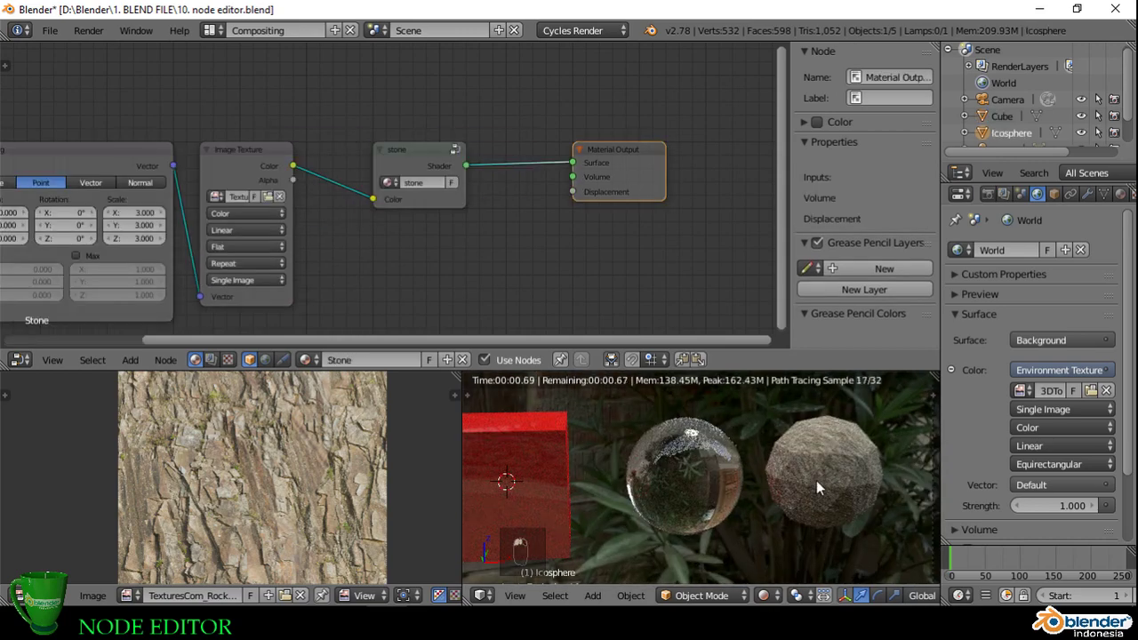
scroll(816, 479, "up", 3)
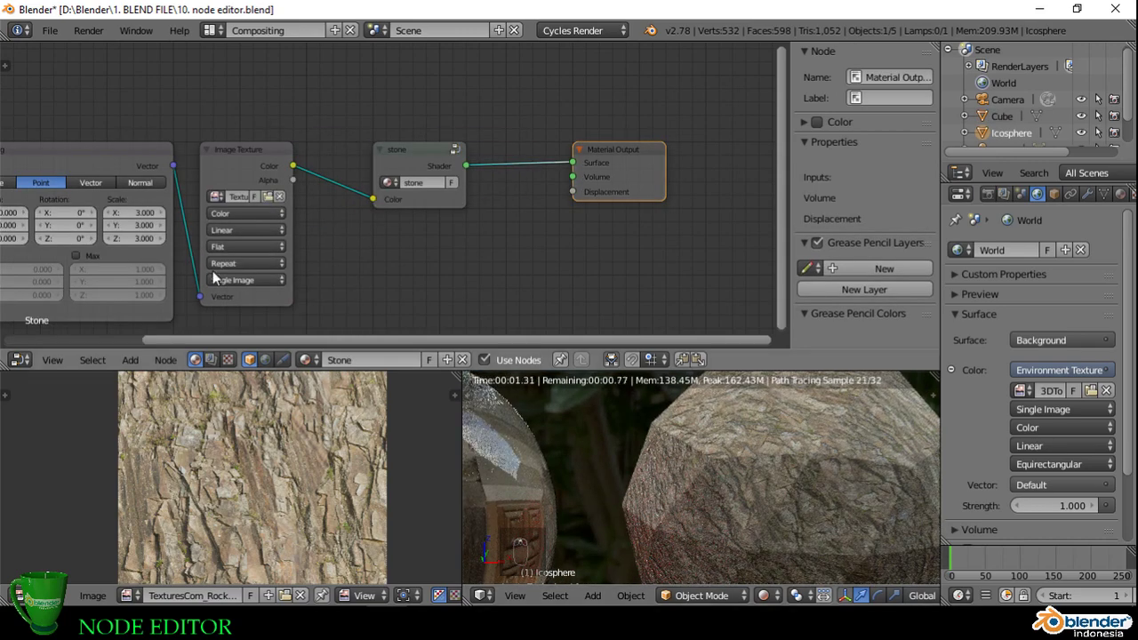
middle_click_drag(389, 265, 502, 207)
scroll(502, 208, "down", 2)
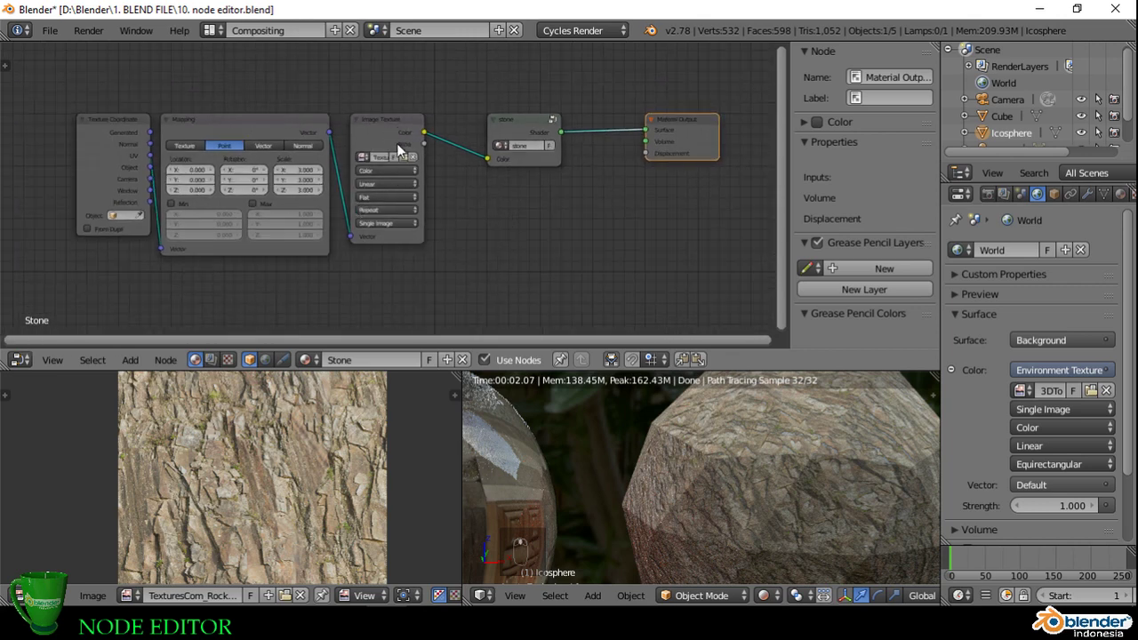
Step: Open the stone node group for editing and examine the nodes inside it and the available node commands
left_click(518, 123)
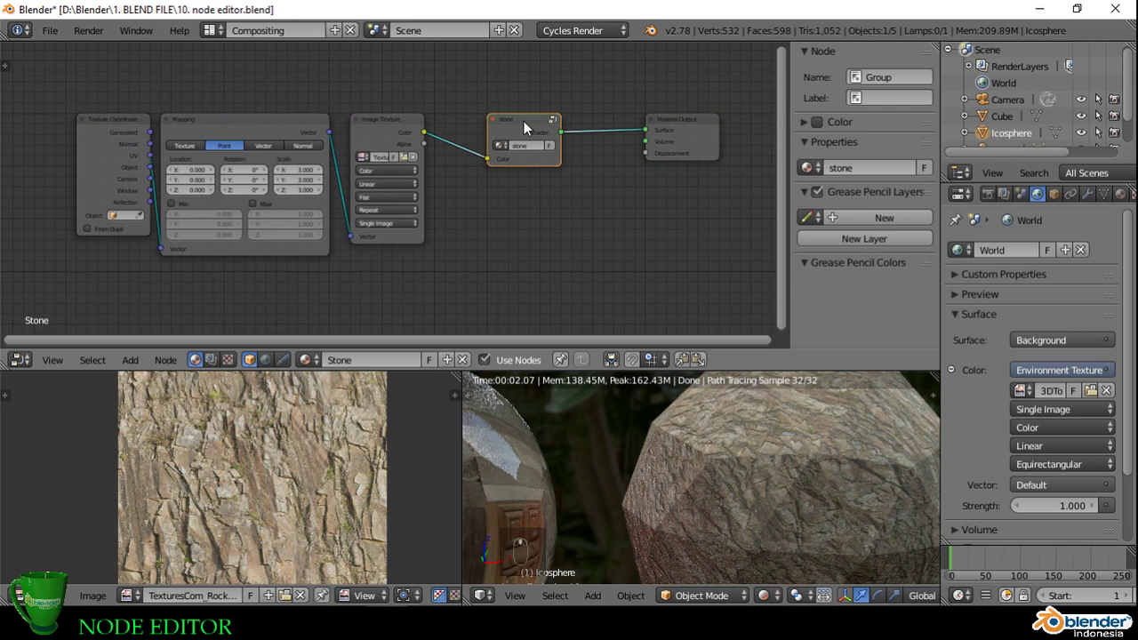
key("Tab")
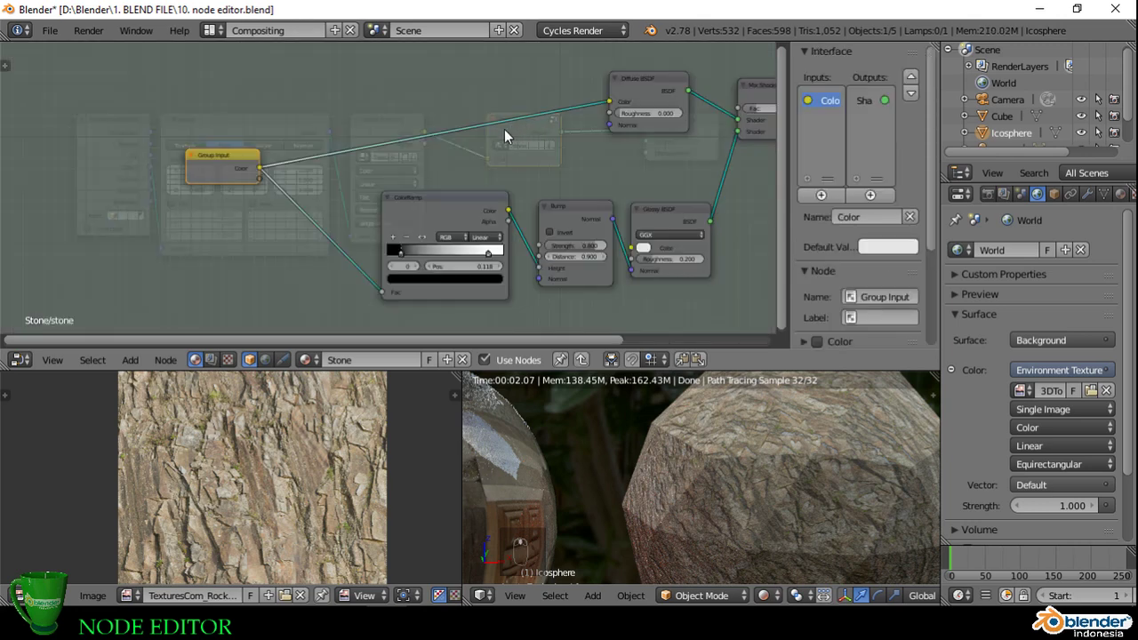
scroll(492, 136, "down", 5)
scroll(648, 130, "up", 4)
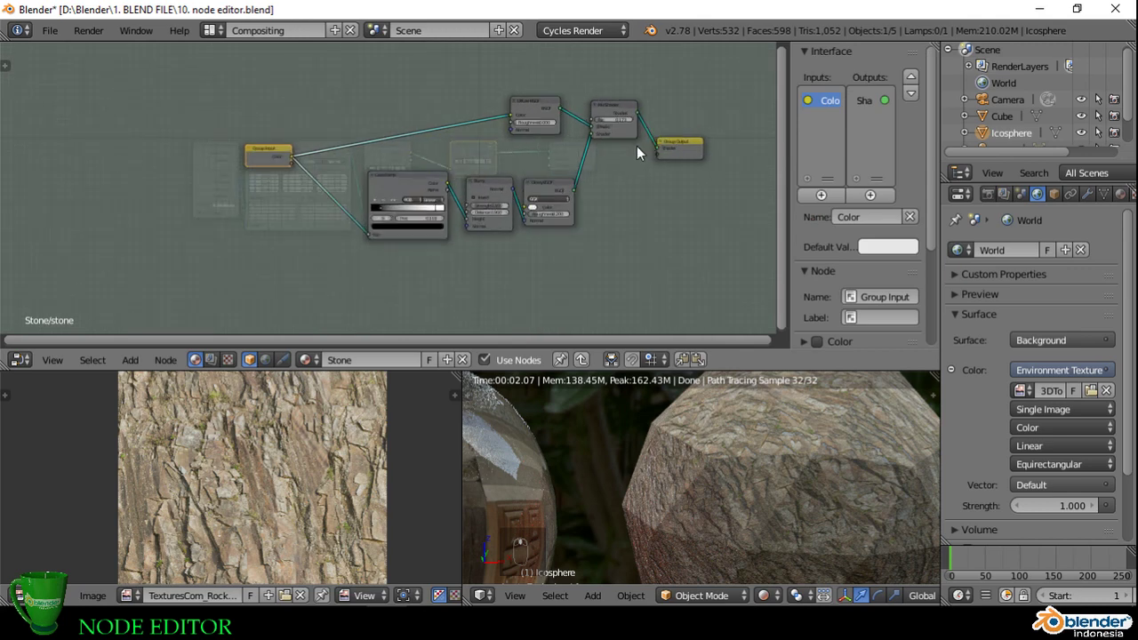
scroll(585, 173, "down", 1)
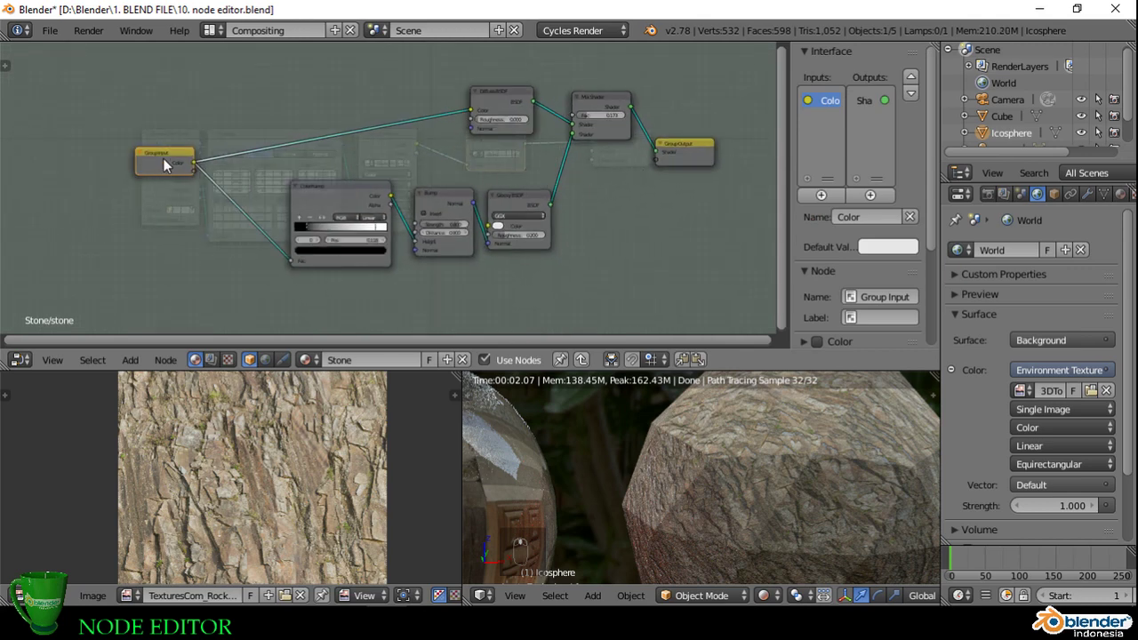
left_click(165, 360)
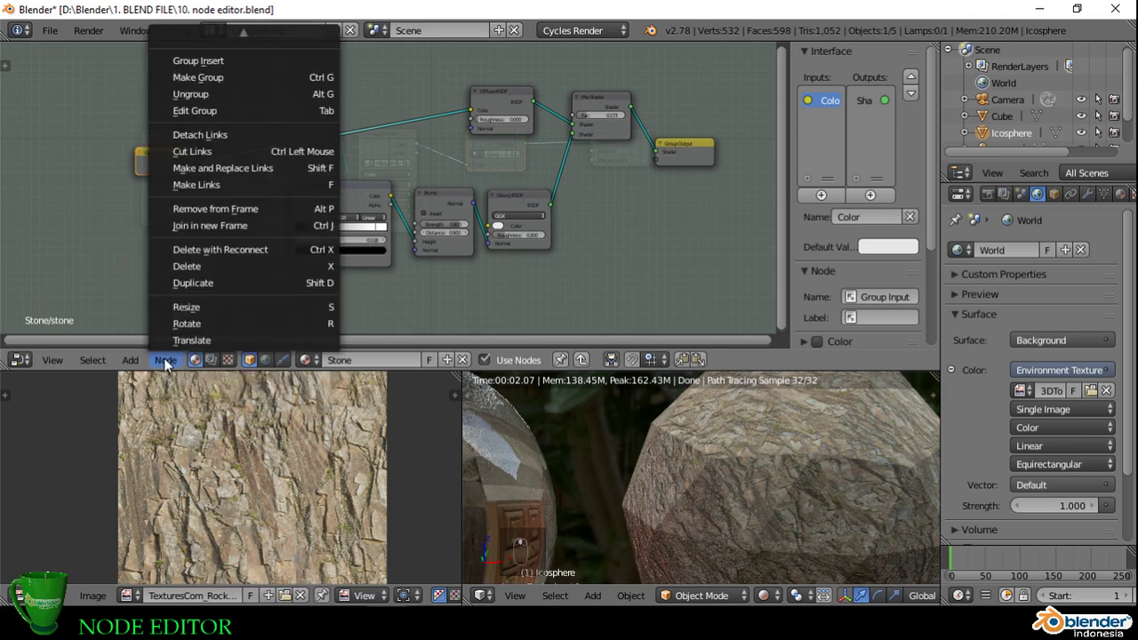
left_click(165, 360)
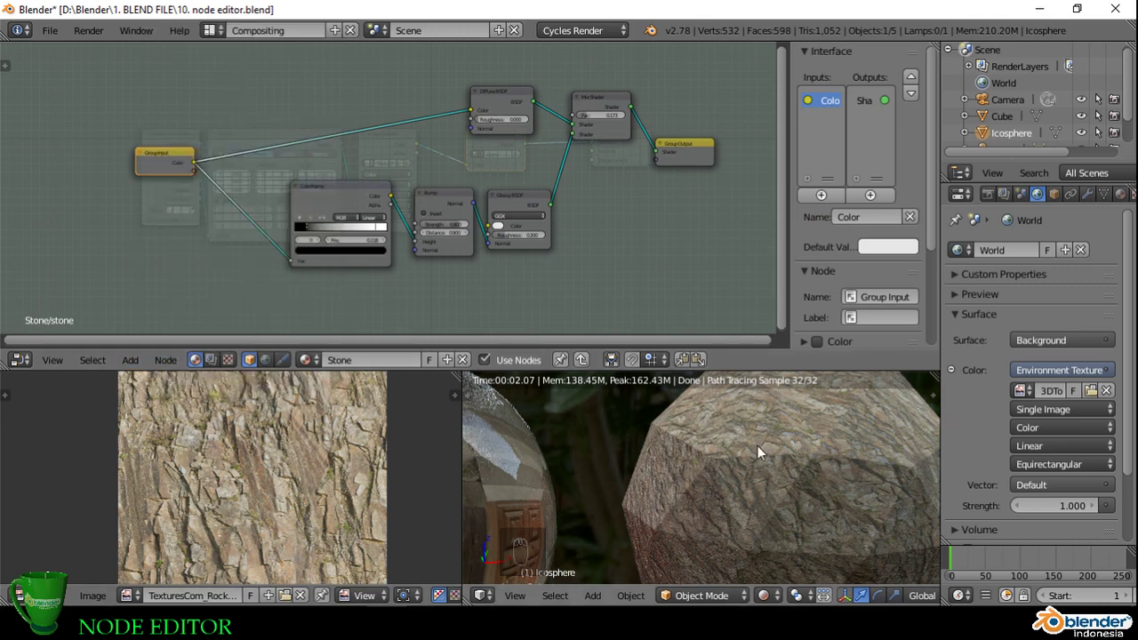
Step: Return to the camera view, leave the stone group, select the cube again, and frame its car paint nodes
key("KP_0")
scroll(751, 445, "down", 2)
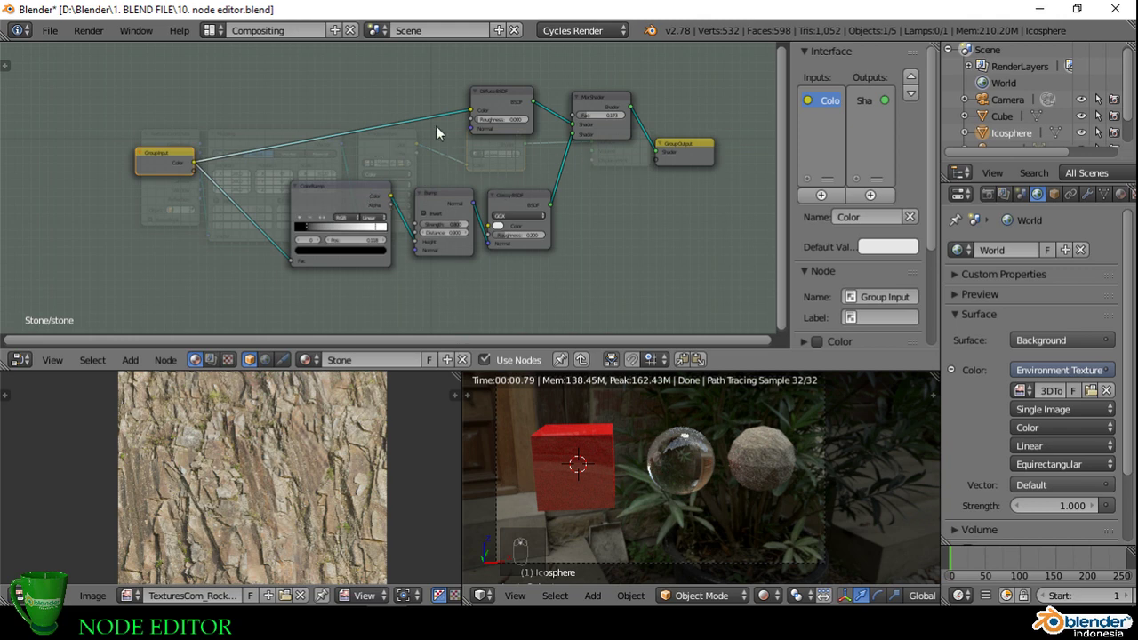
right_click(595, 441)
right_click(775, 468)
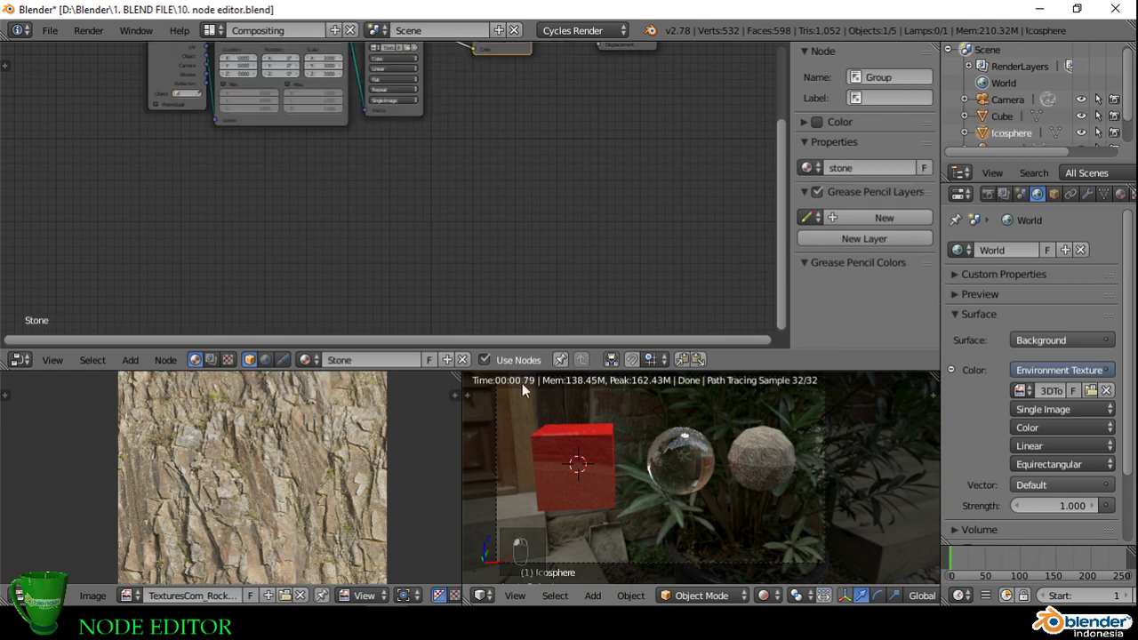
key("Home")
right_click(583, 439)
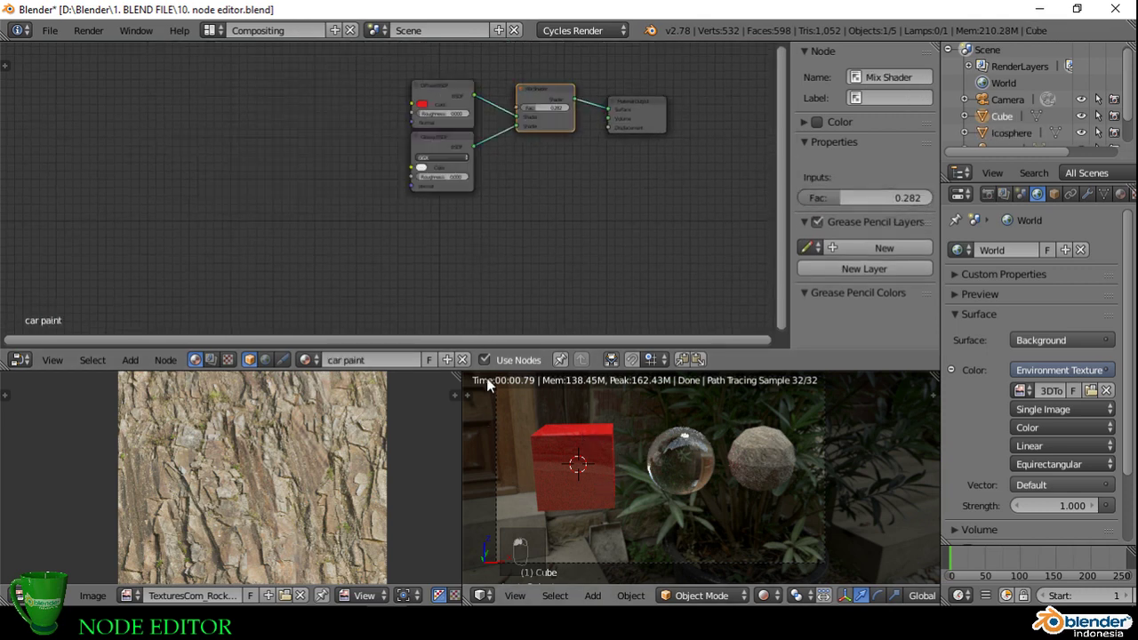
key("Home")
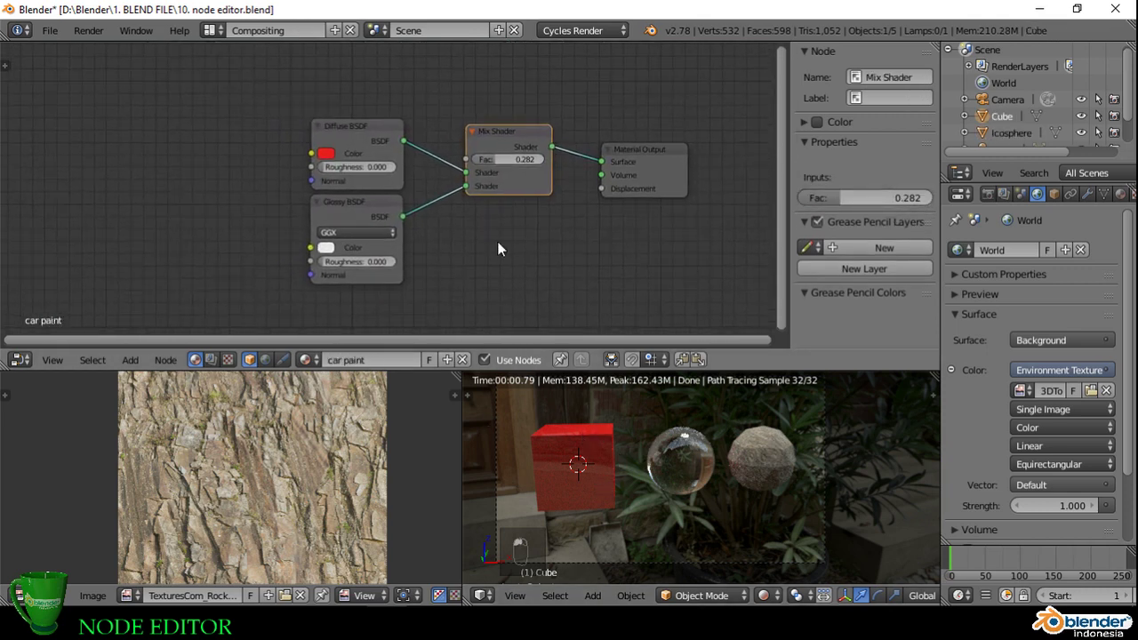
Step: Add a Checker Texture before the Diffuse BSDF in the car paint material and connect its Color output to the Diffuse Color input
scroll(540, 433, "up", 4)
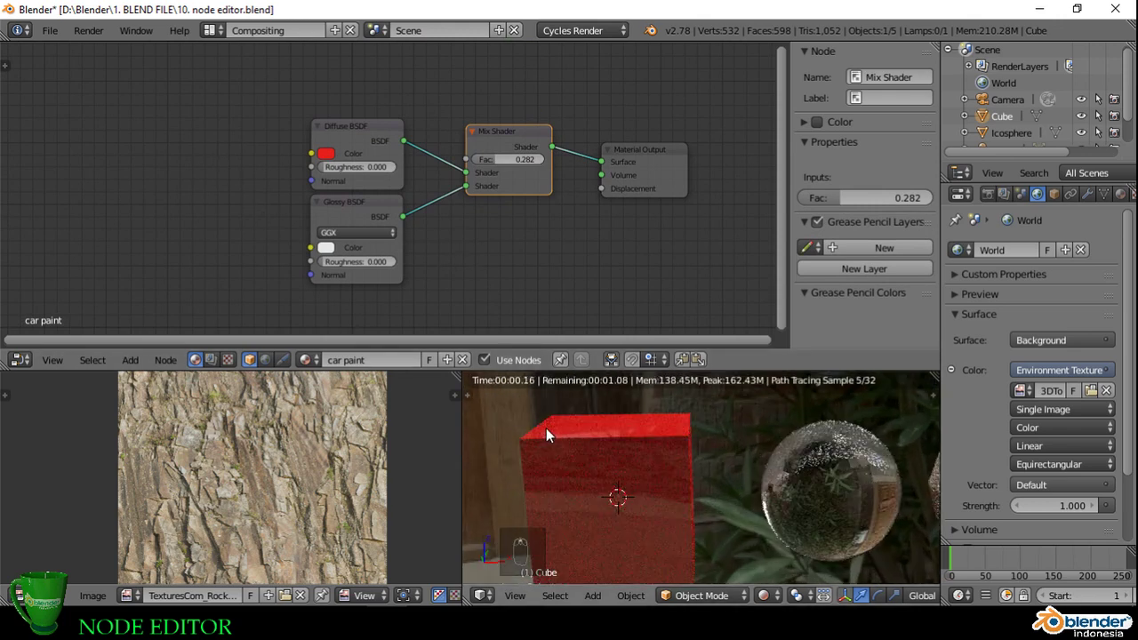
key("shift+a")
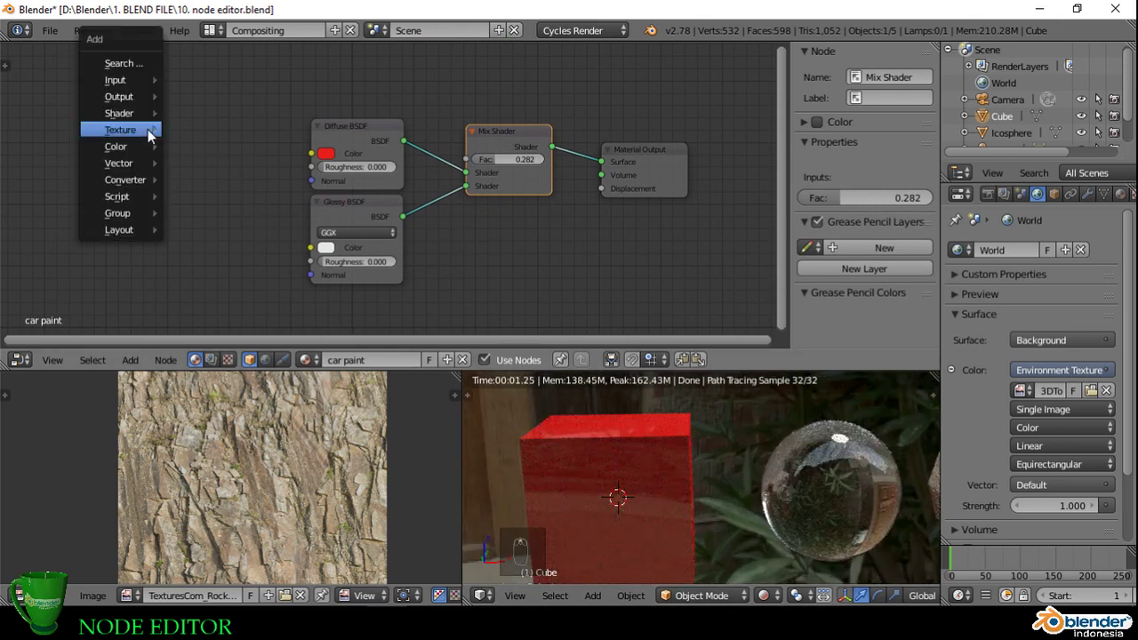
mouse_move(149, 131)
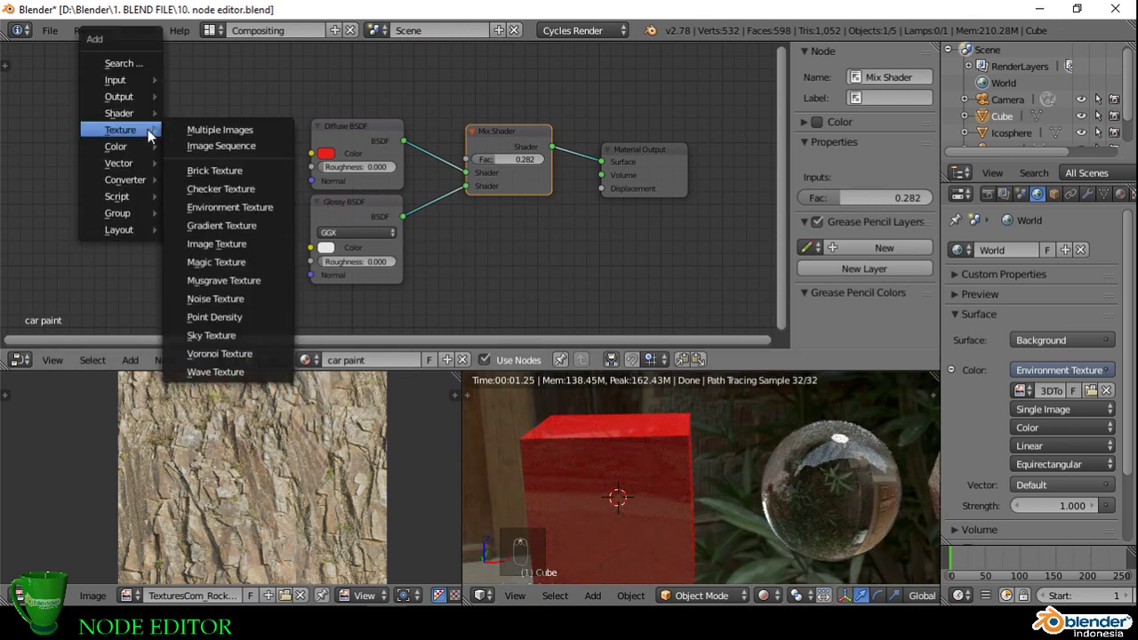
left_click(228, 189)
left_click(127, 112)
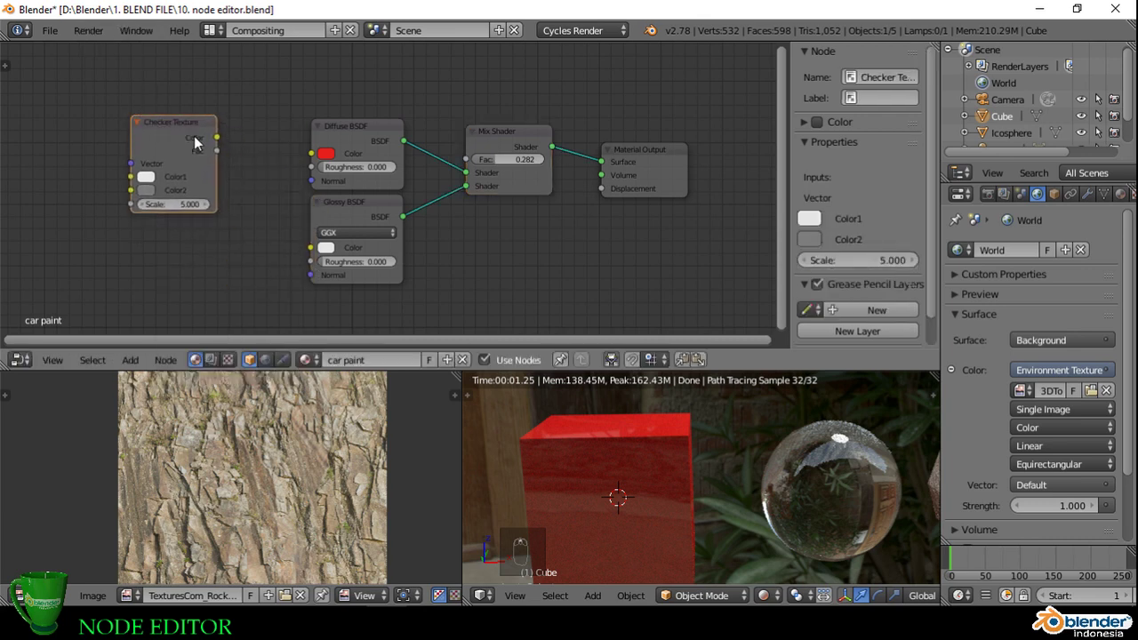
middle_click_drag(271, 186, 395, 236)
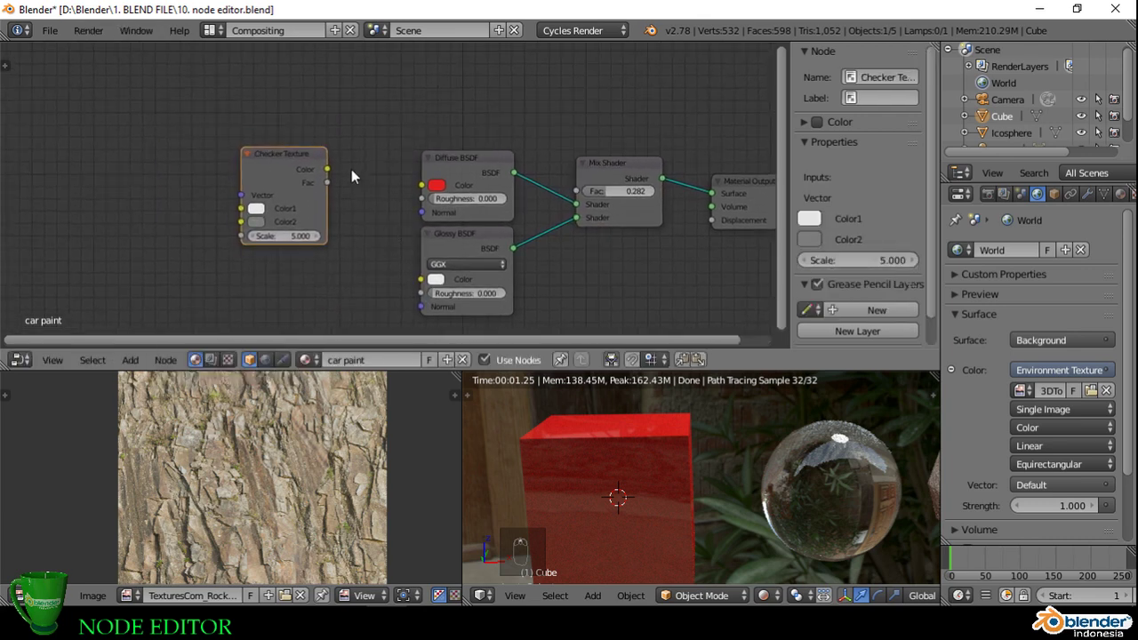
left_click_drag(327, 170, 421, 185)
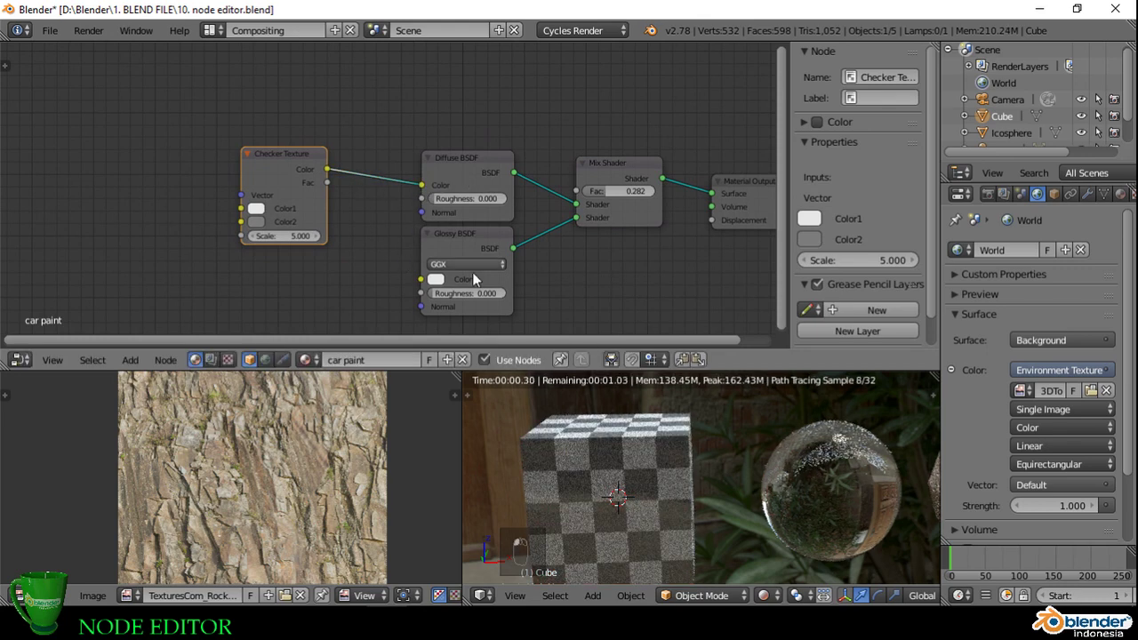
Step: Set the Mix Shader's Fac to 0.427 and check the checkered cube's reflections up close
middle_click_drag(638, 464, 624, 536)
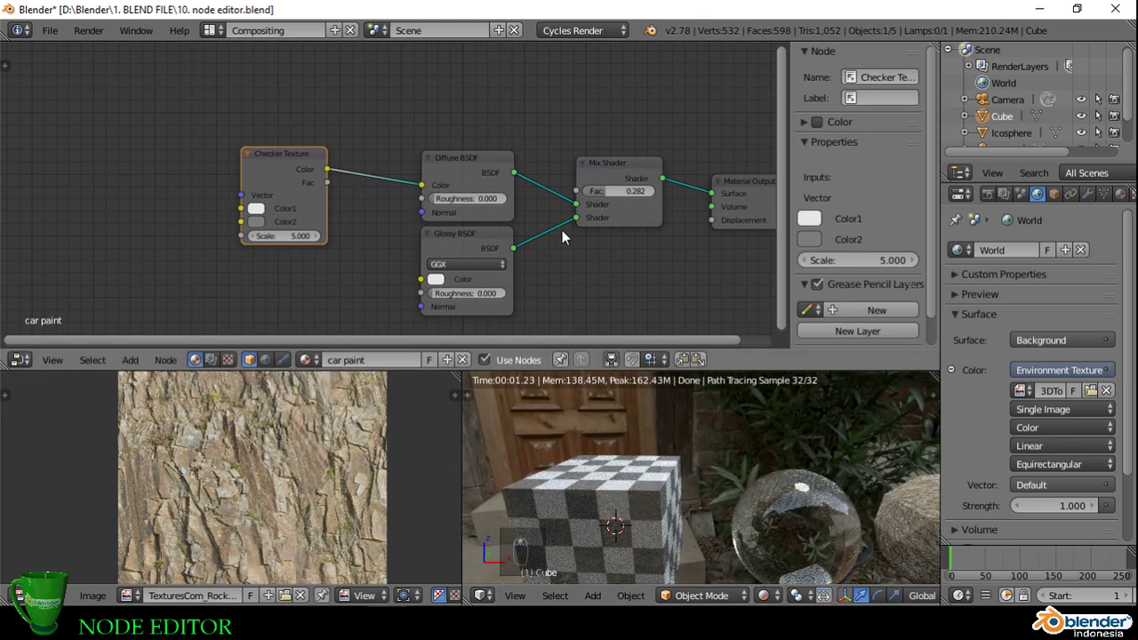
left_click_drag(604, 191, 616, 191)
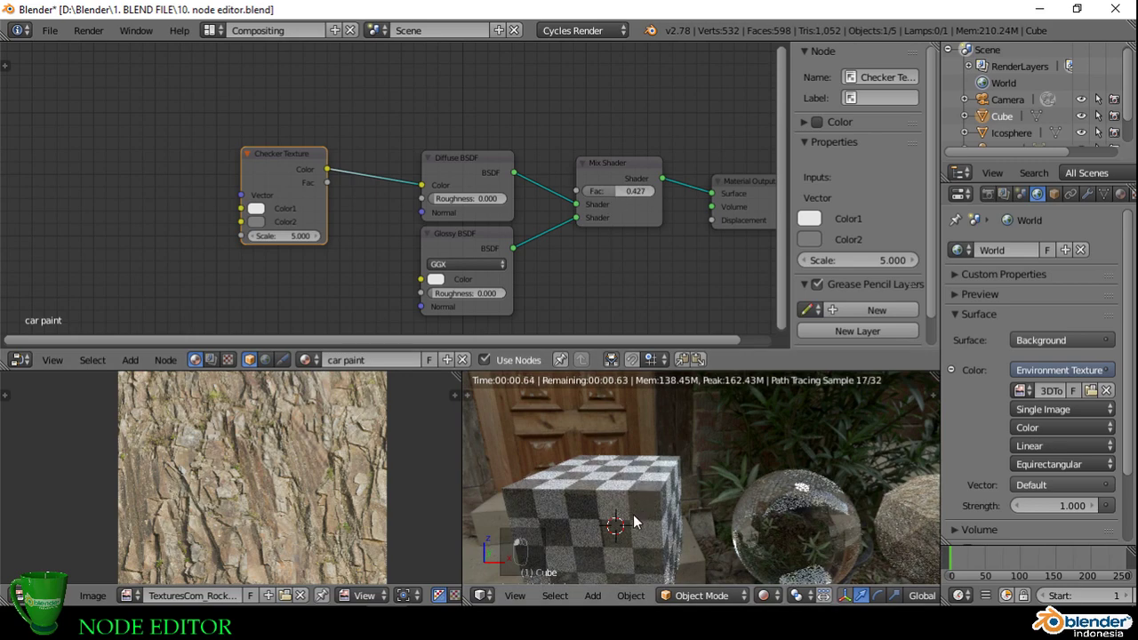
scroll(613, 489, "up", 2)
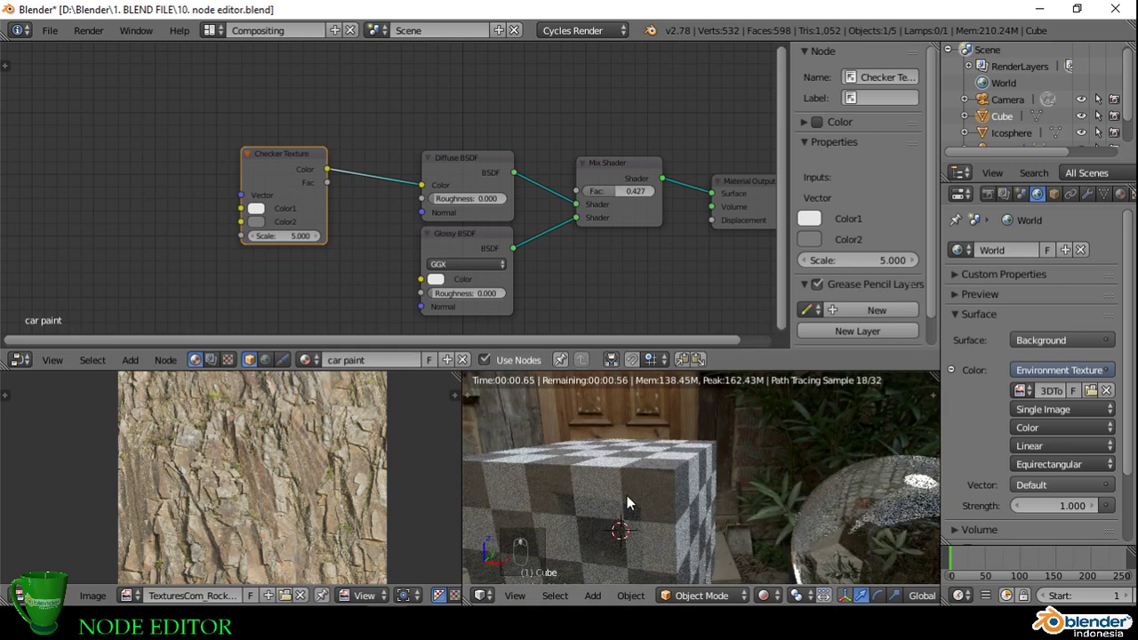
Step: Preview the Checker Texture alone on the cube through a Node Wrangler viewer node
middle_click_drag(636, 470, 615, 491)
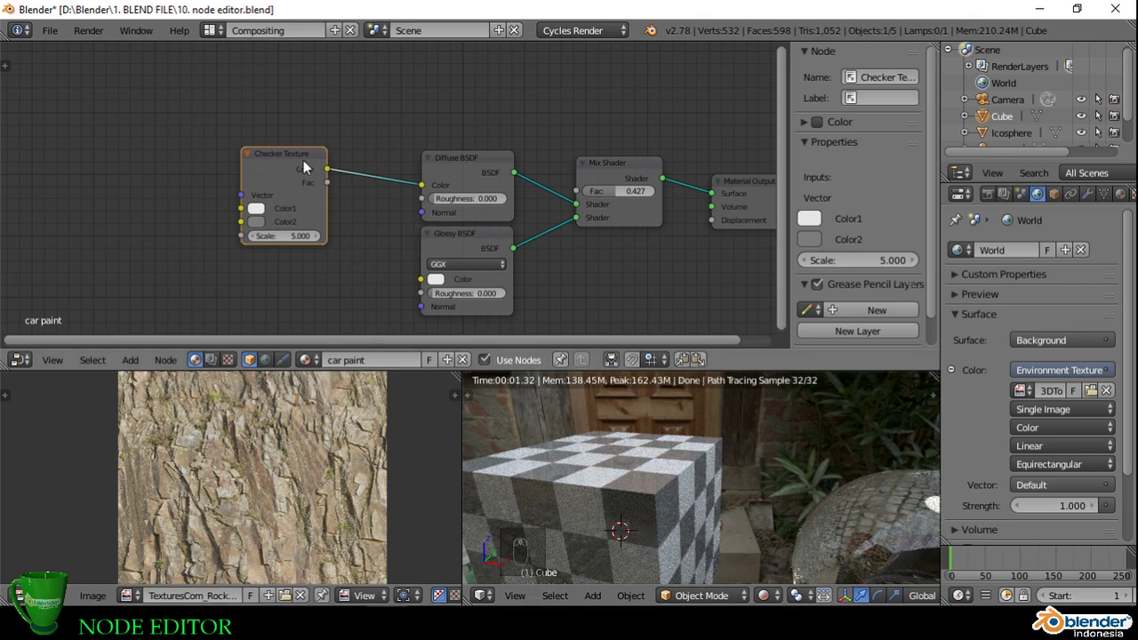
left_click(304, 160, "ctrl+shift")
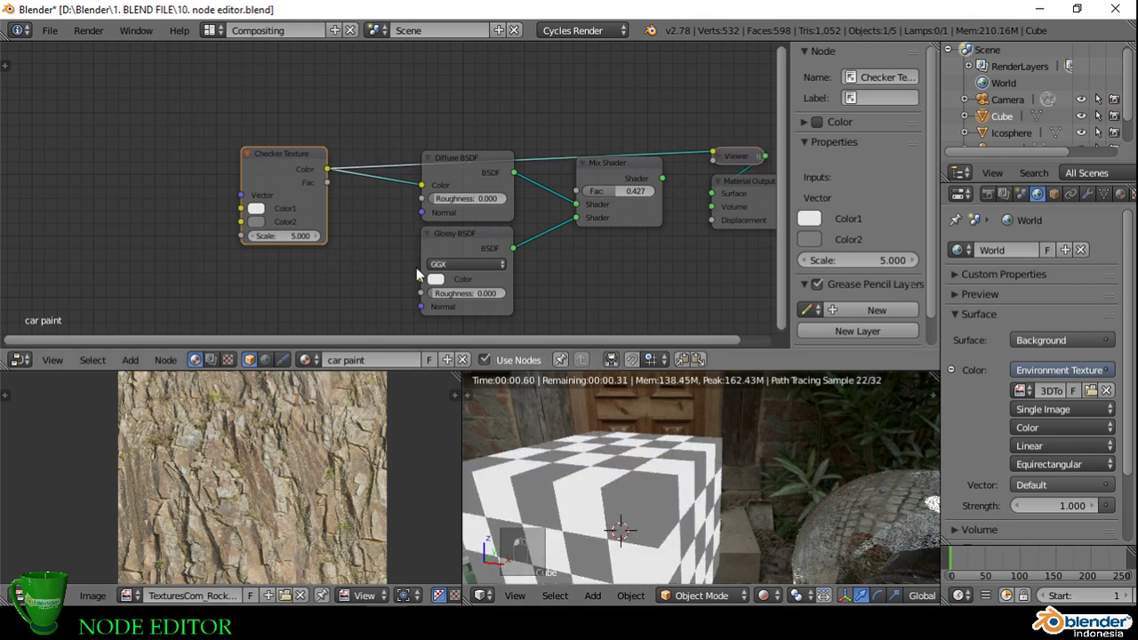
middle_click_drag(726, 437, 633, 482)
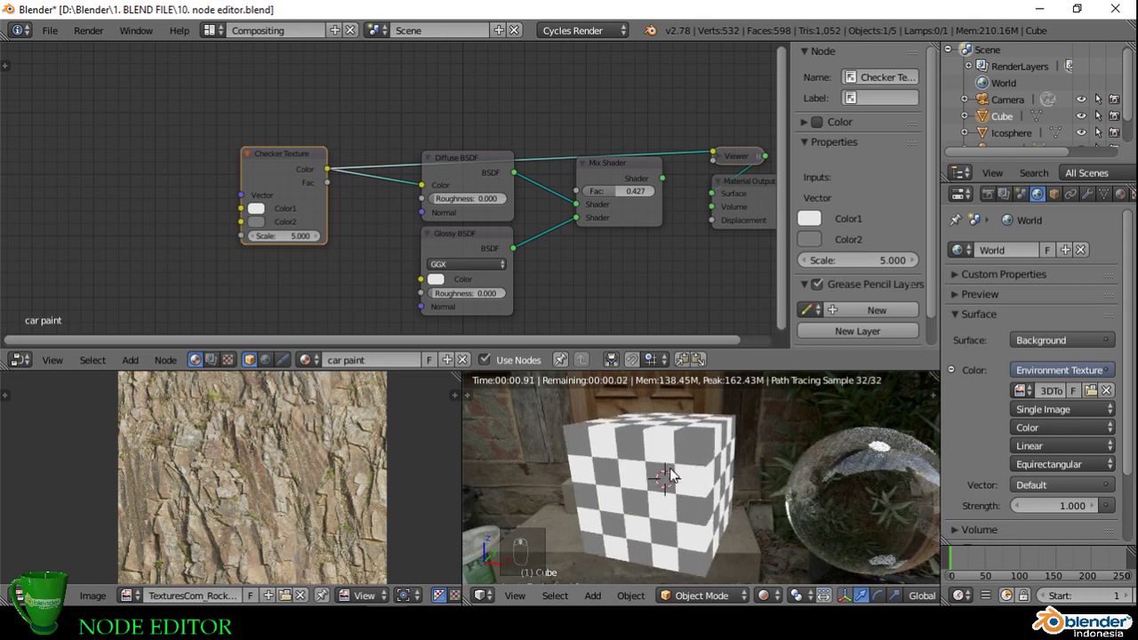
Step: Add a Brick Texture node directly below the Checker Texture in the car paint material
middle_click_drag(357, 244, 351, 176)
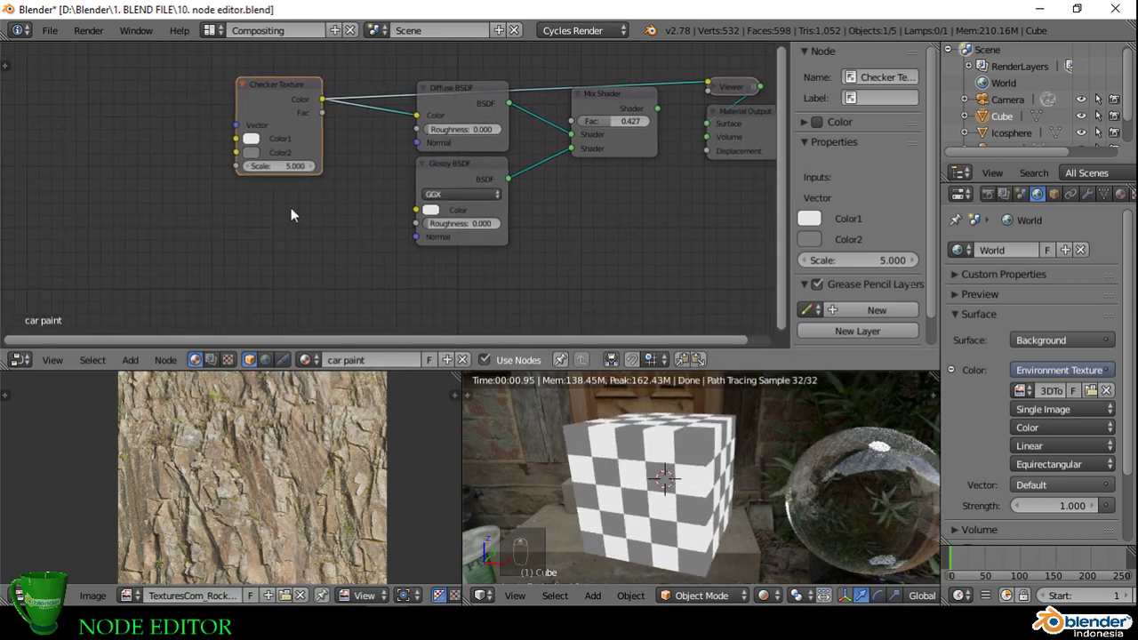
key("shift+a")
mouse_move(234, 234)
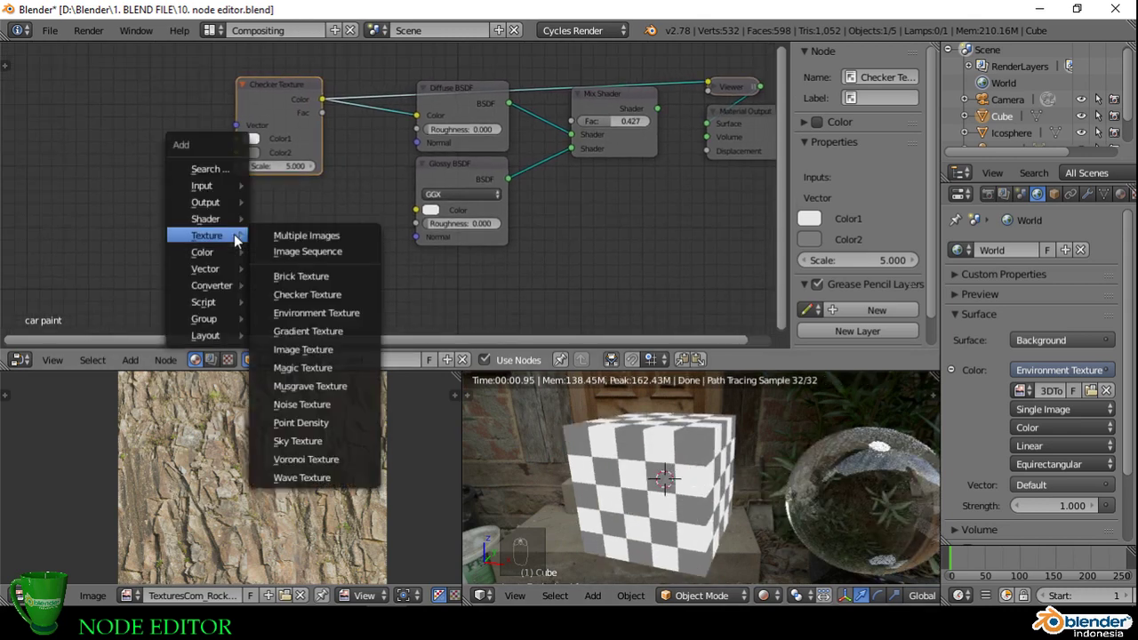
left_click(341, 282)
left_click(254, 211)
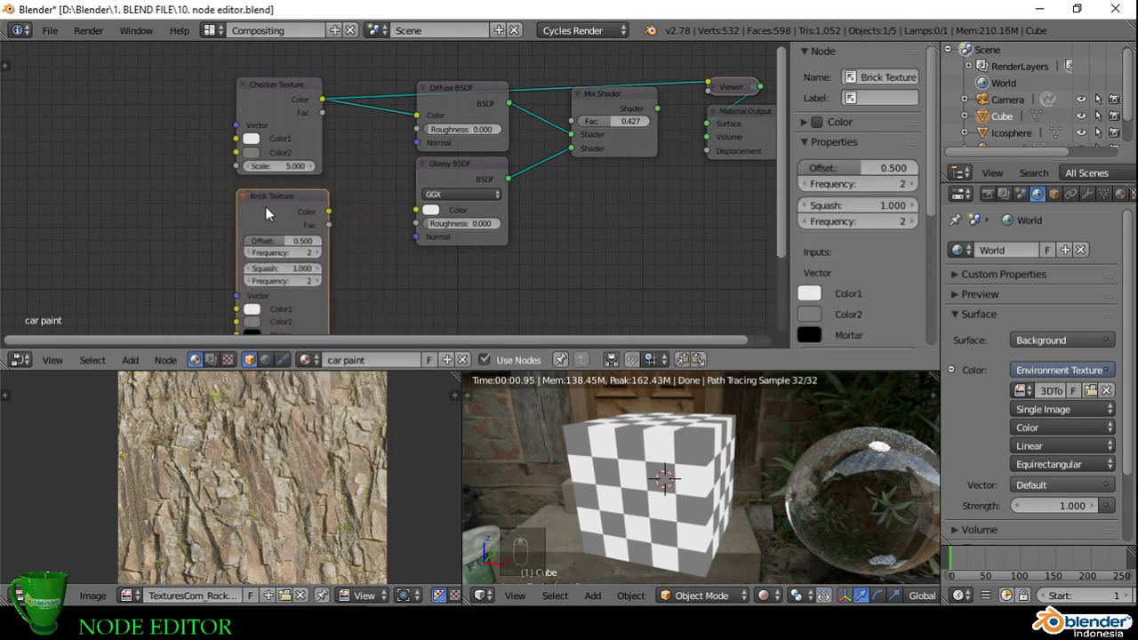
Step: Preview the Brick Texture alone on the cube through the Node Wrangler viewer and view it from above
left_click(272, 203, "ctrl+shift")
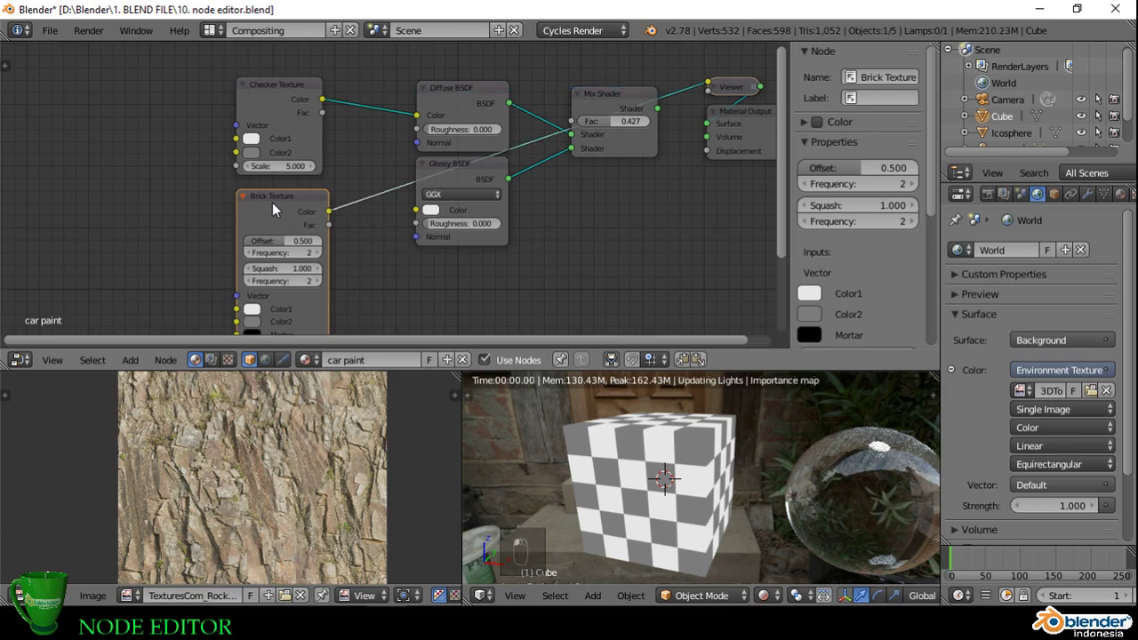
middle_click_drag(694, 457, 617, 452)
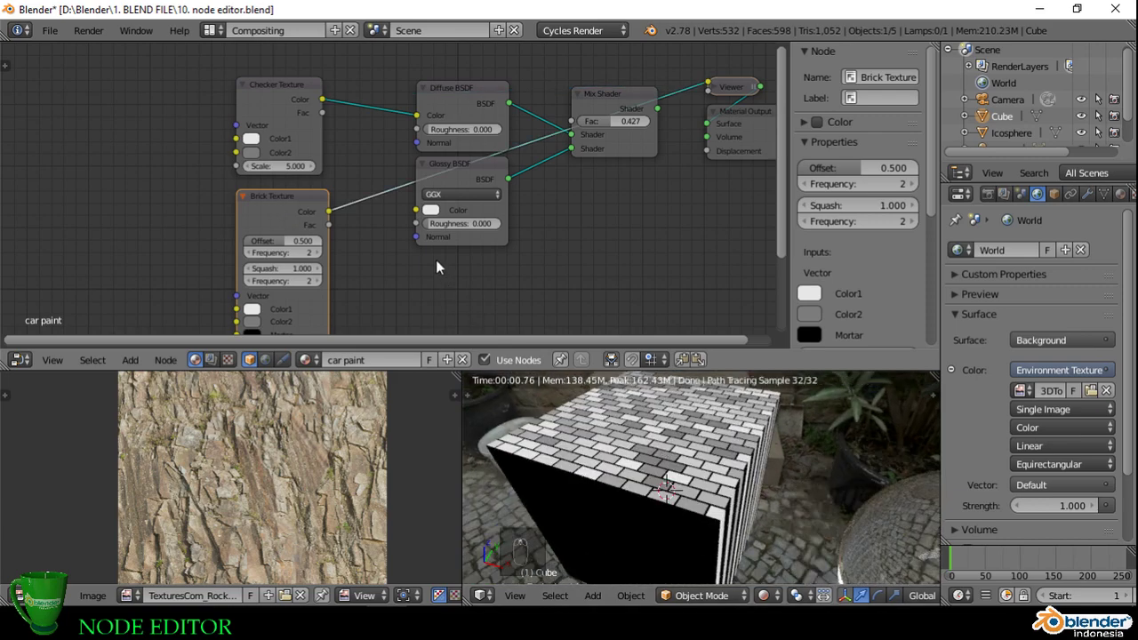
Step: Add a Noise Texture node above the Checker Texture and preview it on the cube through the Node Wrangler viewer
scroll(407, 237, "down", 2)
middle_click_drag(351, 165, 409, 205)
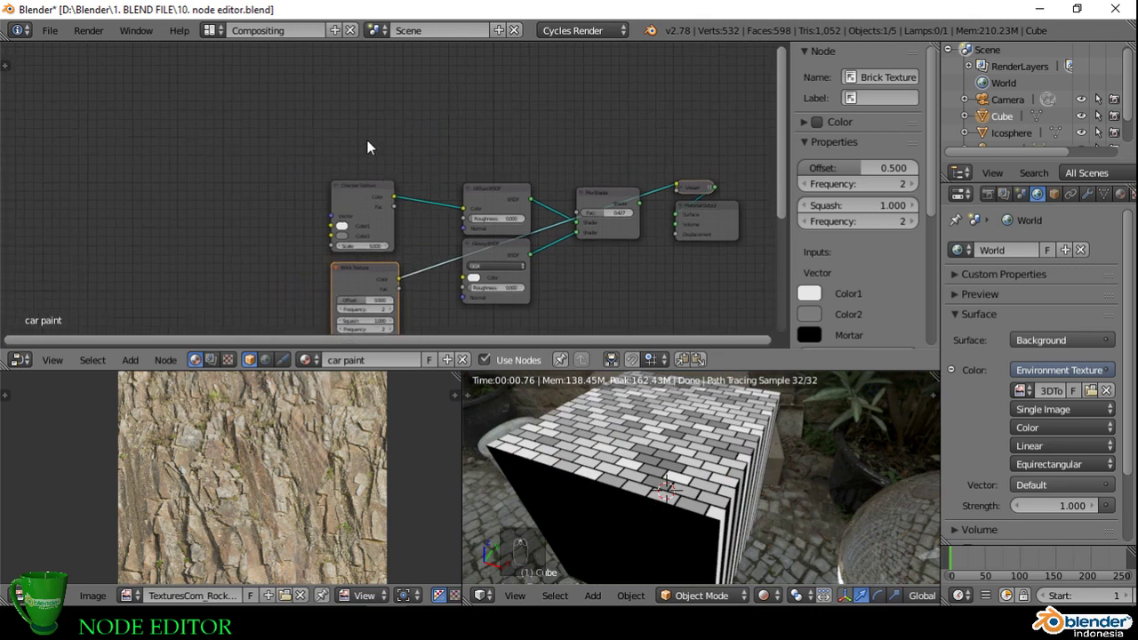
key("shift+a")
mouse_move(373, 139)
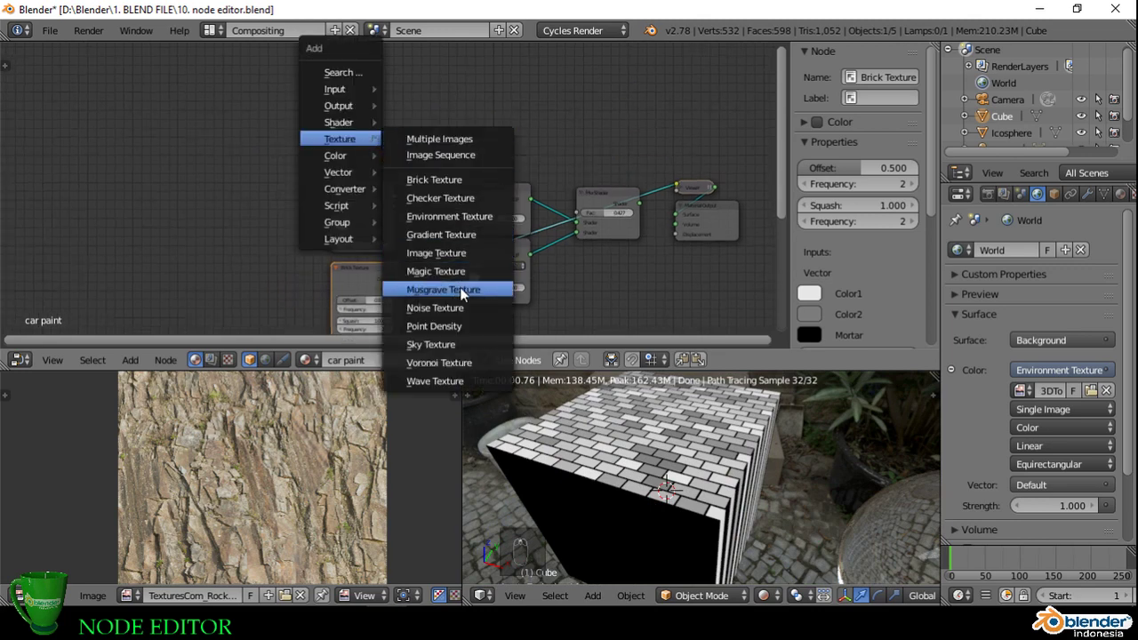
left_click(435, 308)
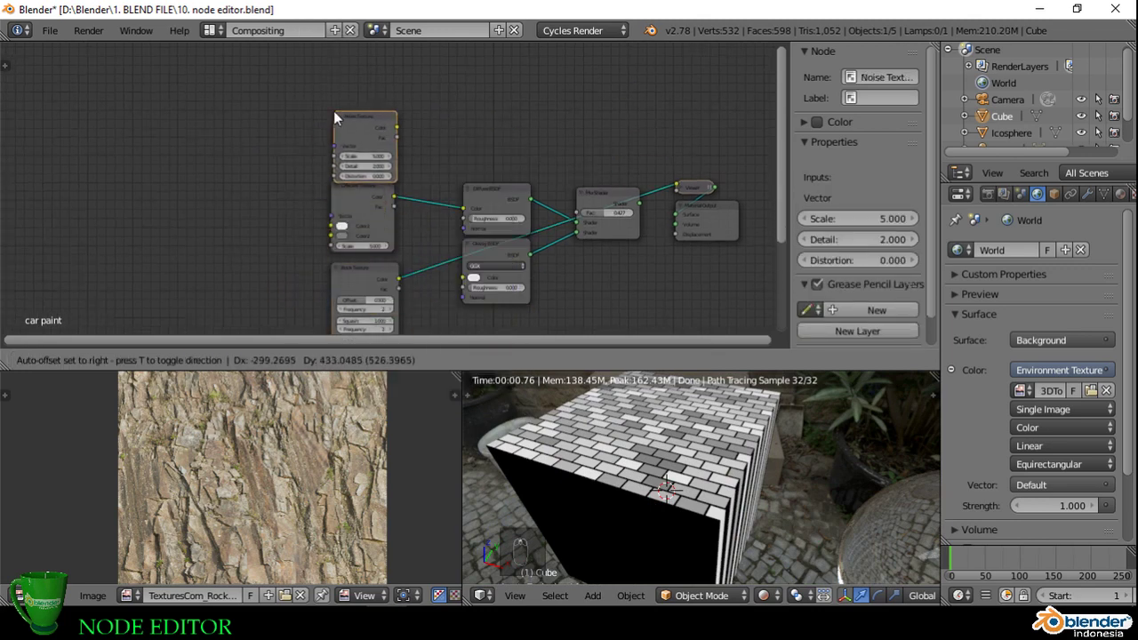
left_click(337, 106)
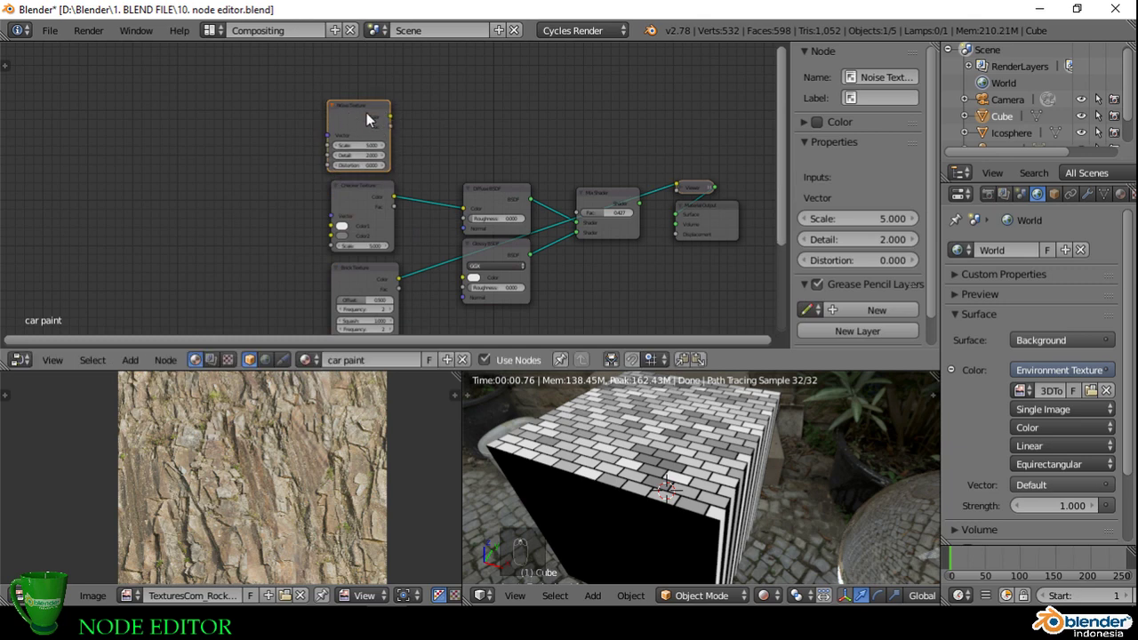
left_click(369, 119, "ctrl+shift")
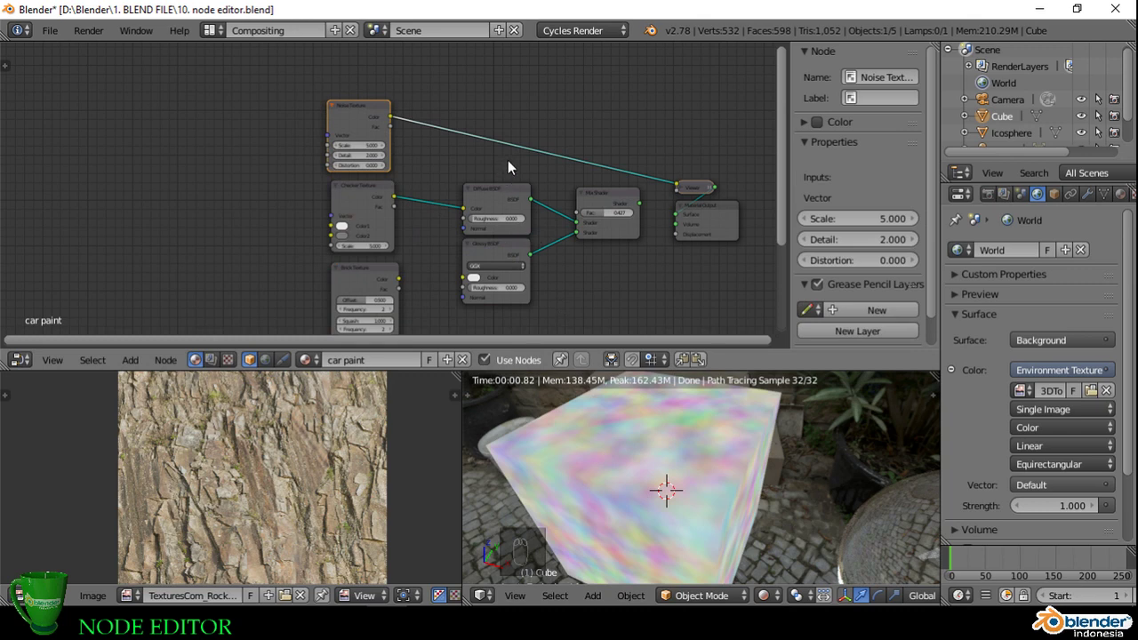
Step: Insert a ColorRamp node on the link between the Noise Texture and the Viewer
middle_click_drag(508, 163, 452, 174)
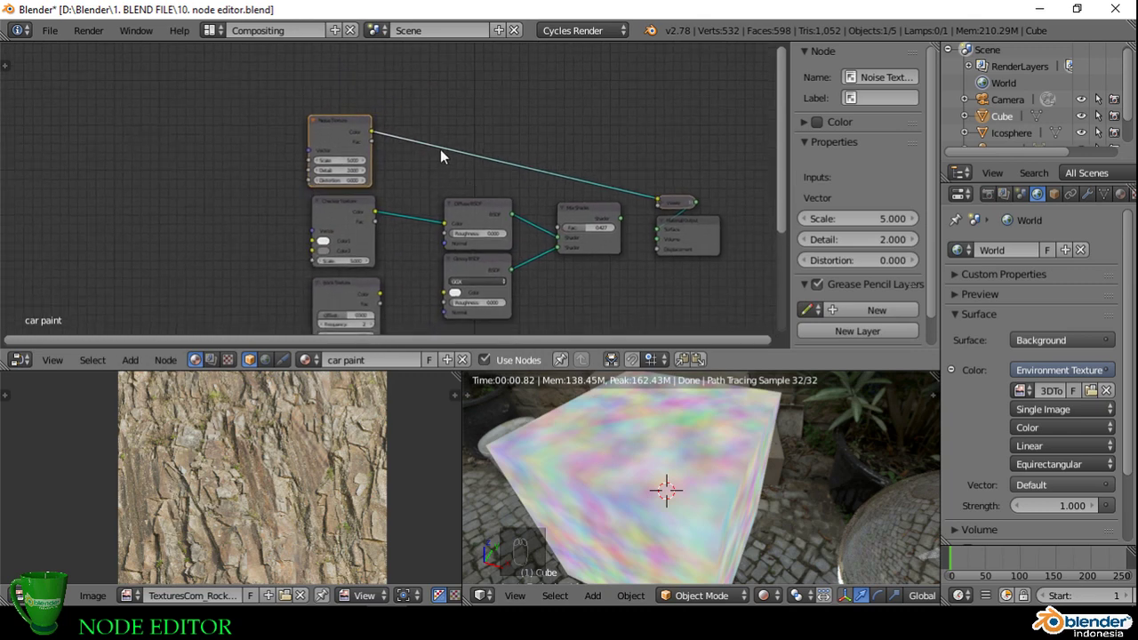
key("shift+a")
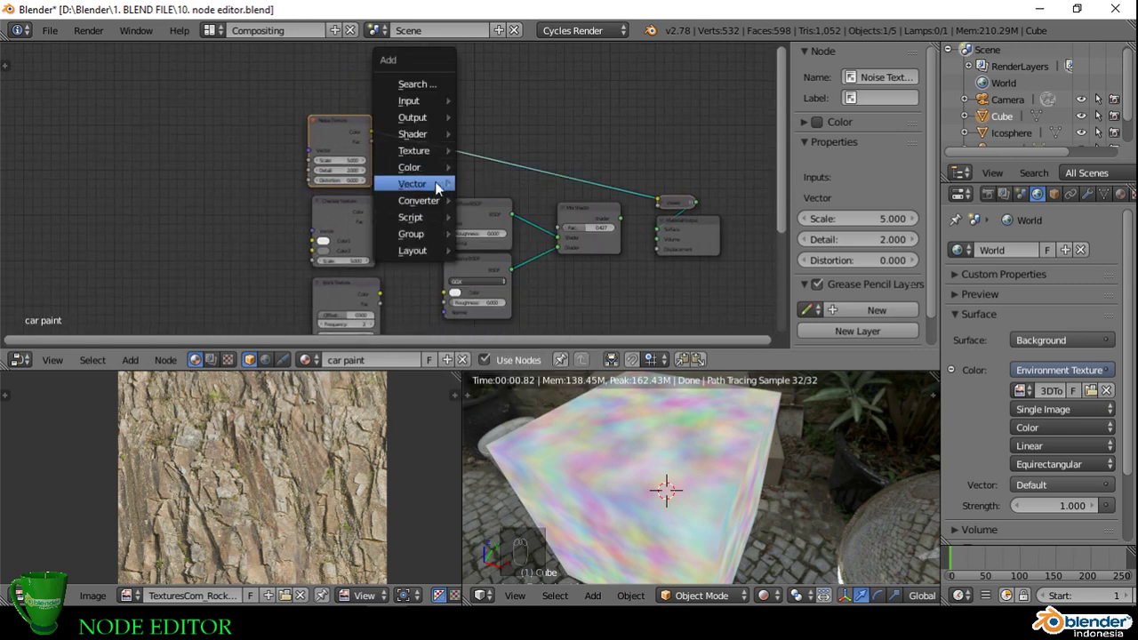
mouse_move(425, 205)
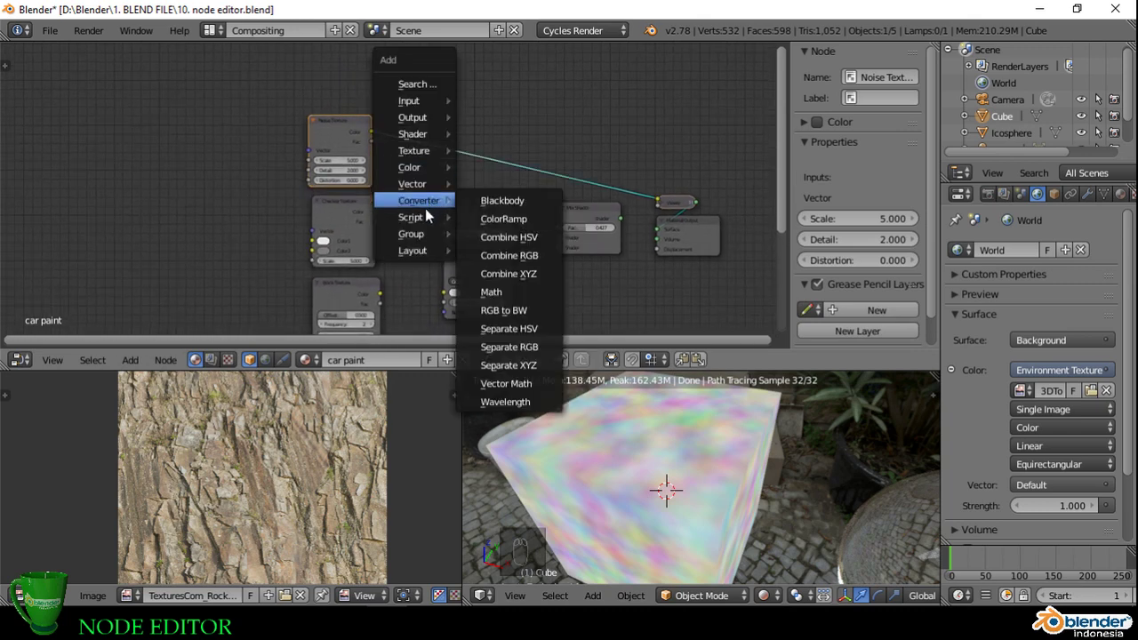
left_click(503, 219)
left_click(428, 93)
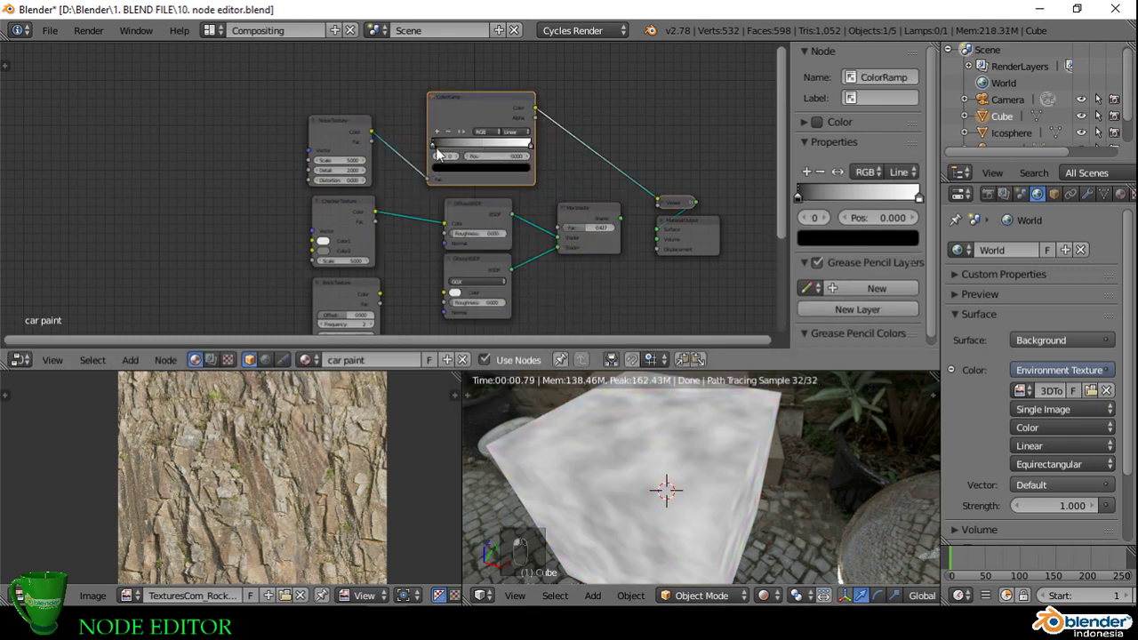
Step: Compare the plain Noise Texture with the ColorRamp output on the cube by previewing each node through the viewer
middle_click_drag(592, 196, 579, 203)
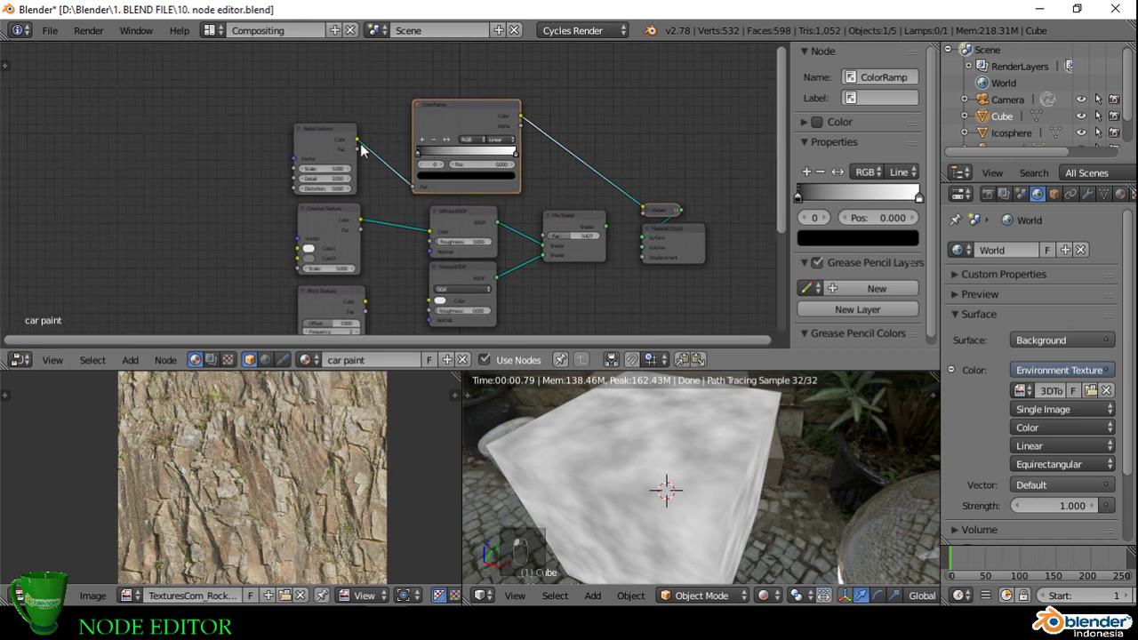
left_click(306, 139, "ctrl+shift")
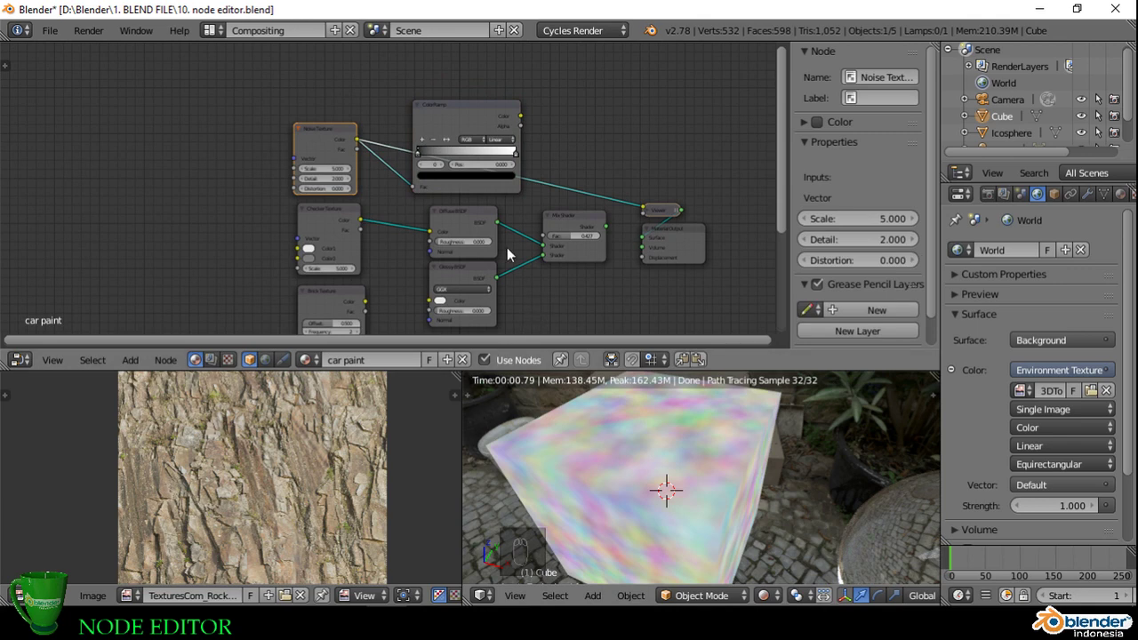
left_click(477, 107, "ctrl+shift")
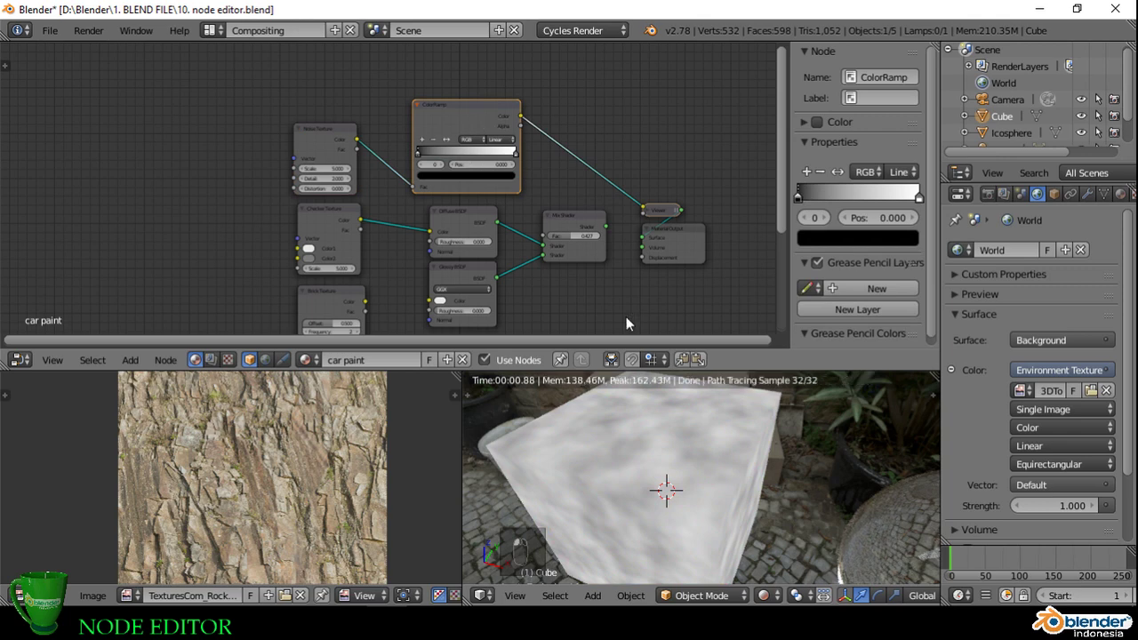
middle_click_drag(655, 489, 630, 453)
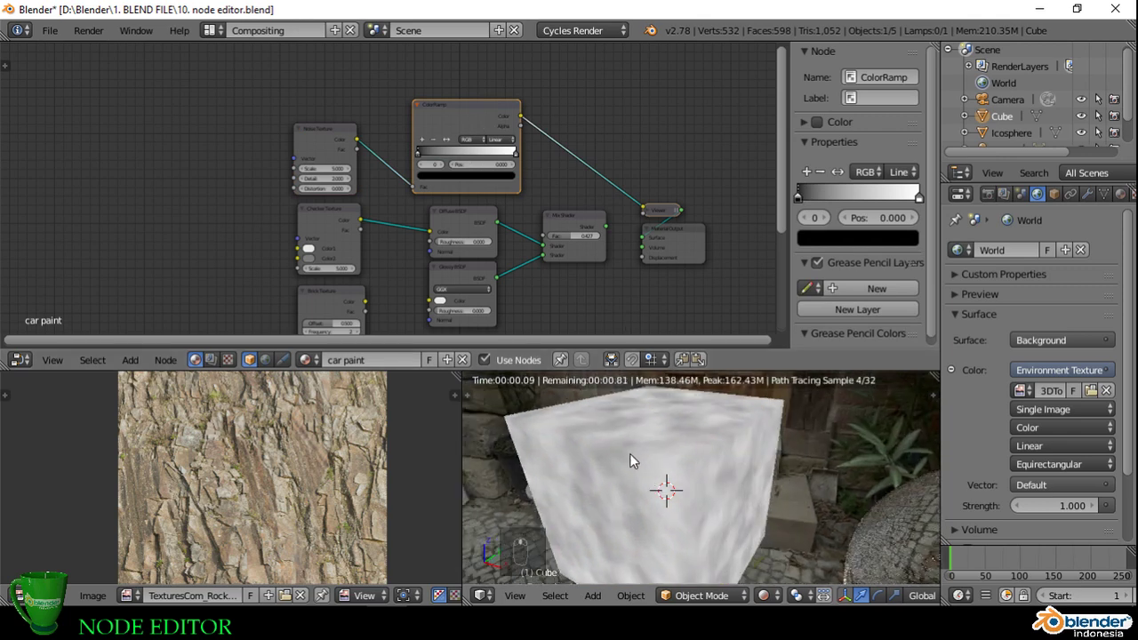
scroll(626, 450, "up", 3)
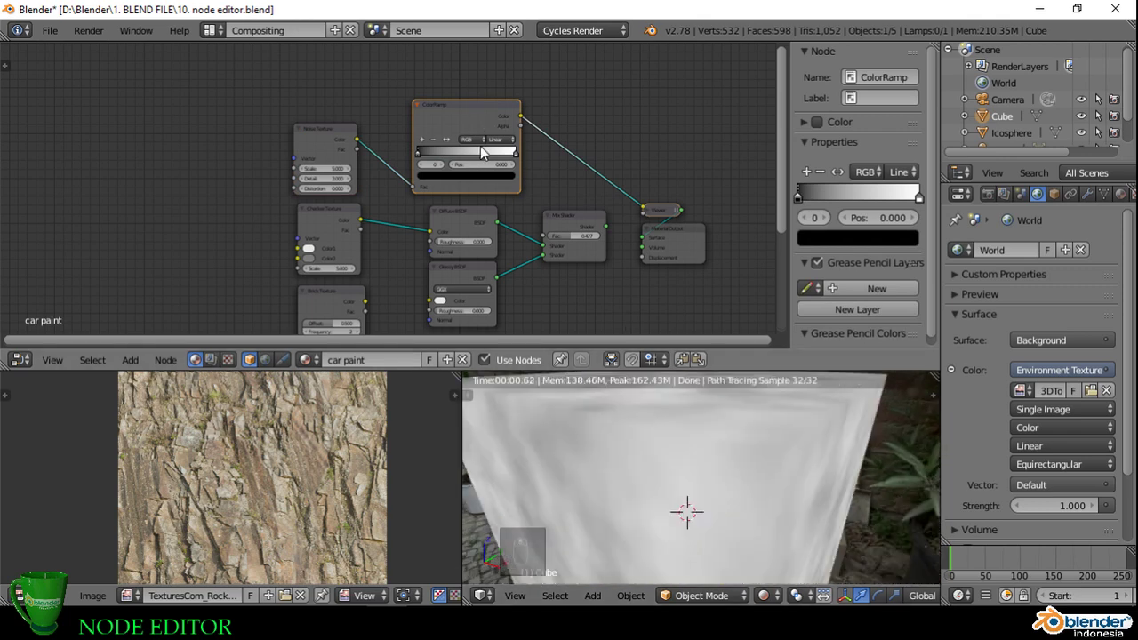
Step: Raise the ColorRamp's contrast by moving the white stop to position 0.782 and the black stop to 0.368
scroll(480, 146, "up", 3)
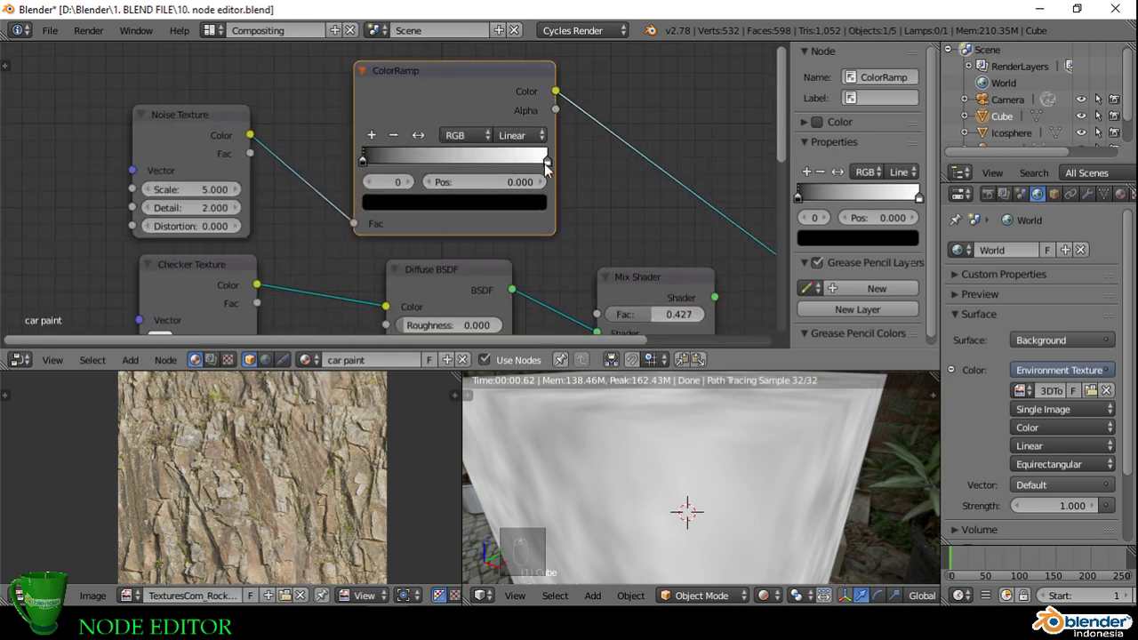
left_click_drag(547, 163, 494, 165)
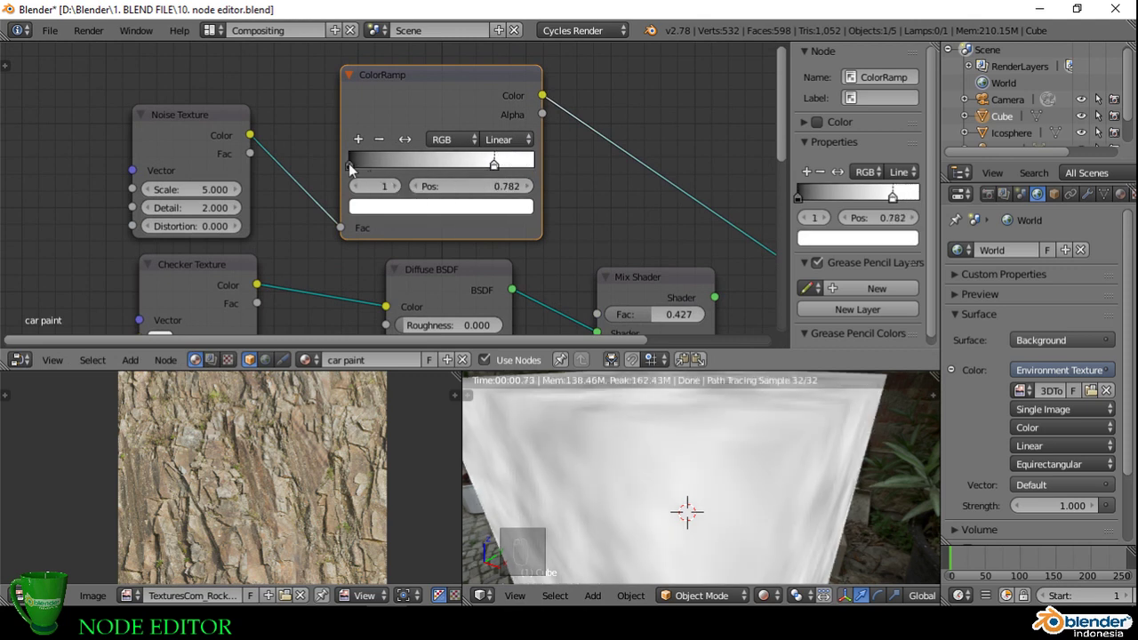
left_click_drag(348, 164, 430, 166)
scroll(668, 457, "down", 5)
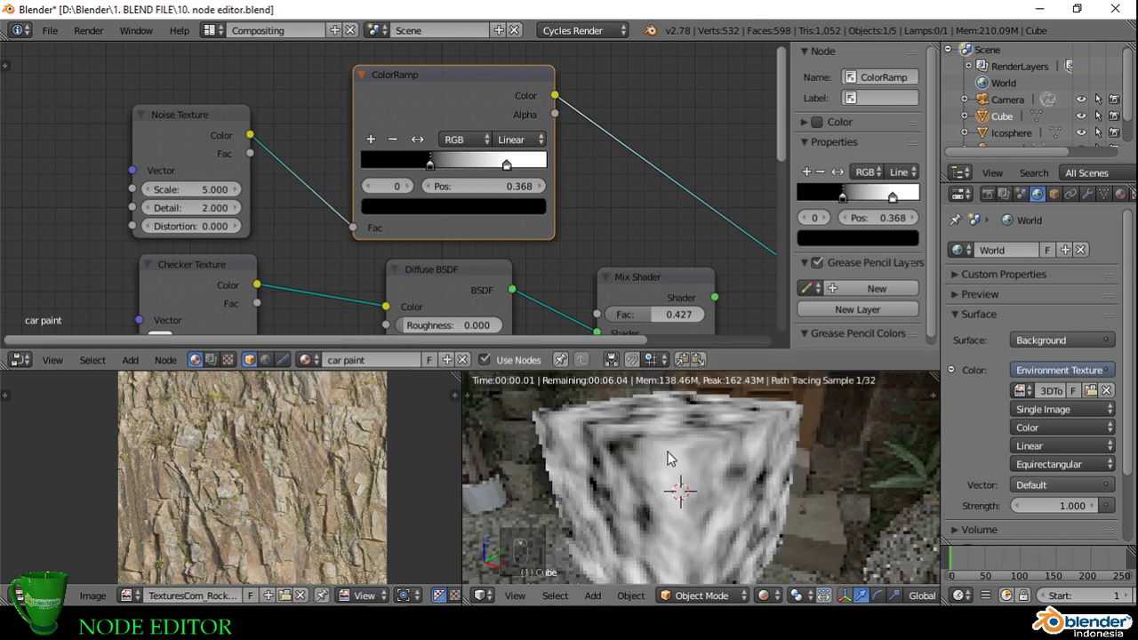
scroll(663, 453, "up", 3)
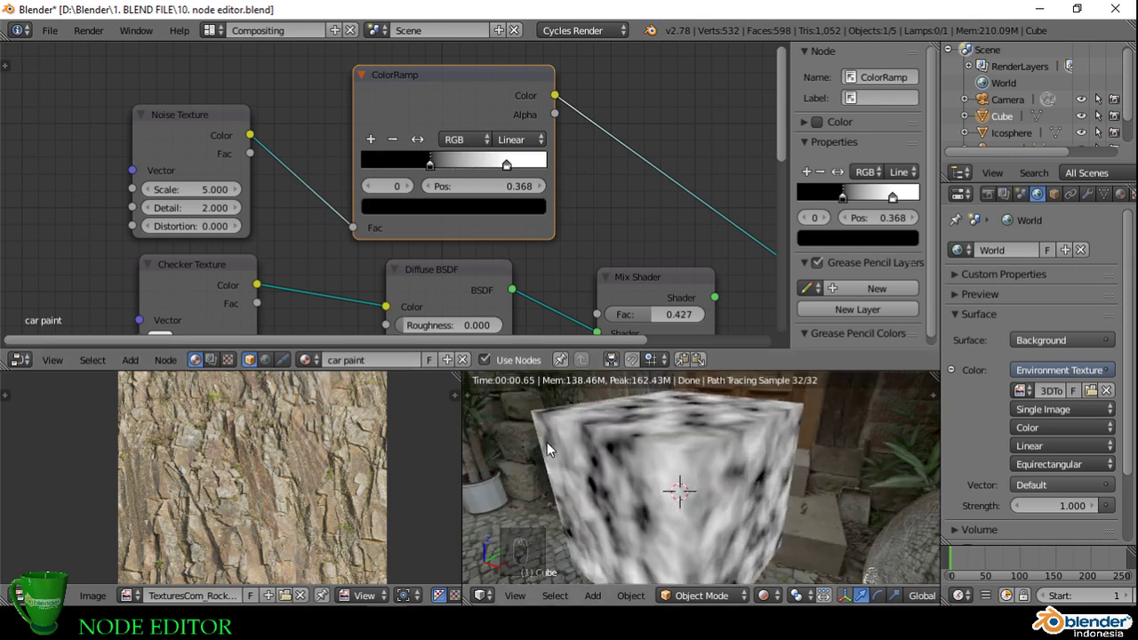
Step: Send the Mix Shader back to the Material Output with Node Wrangler's viewer function to show the full material
scroll(495, 200, "down", 2)
scroll(493, 198, "down", 1)
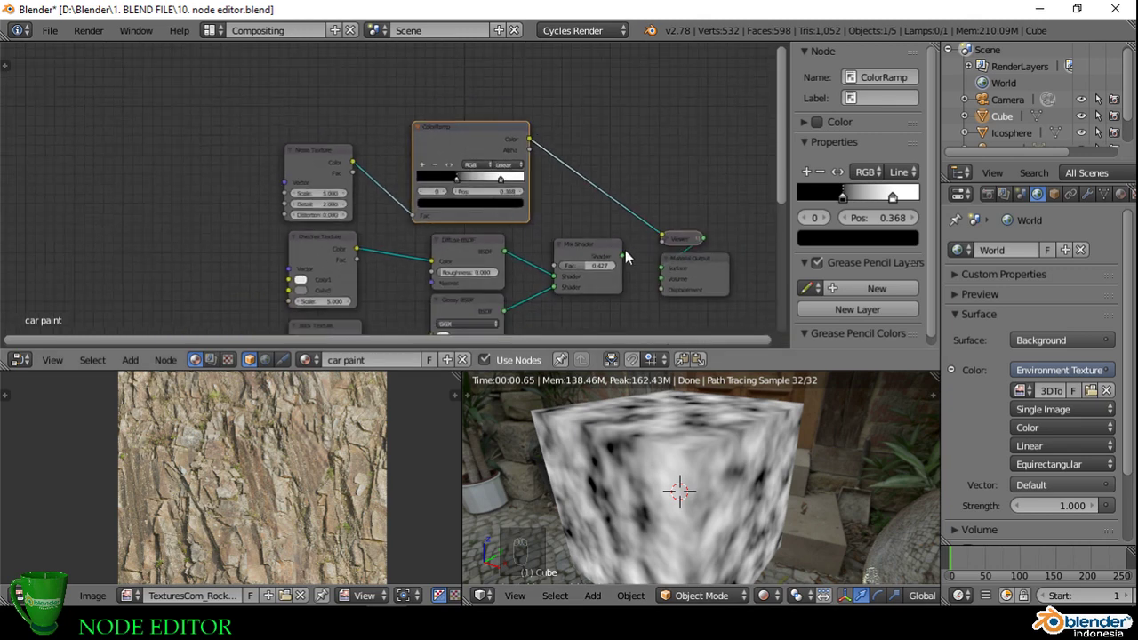
left_click(597, 247, "ctrl+shift")
scroll(529, 200, "down", 1)
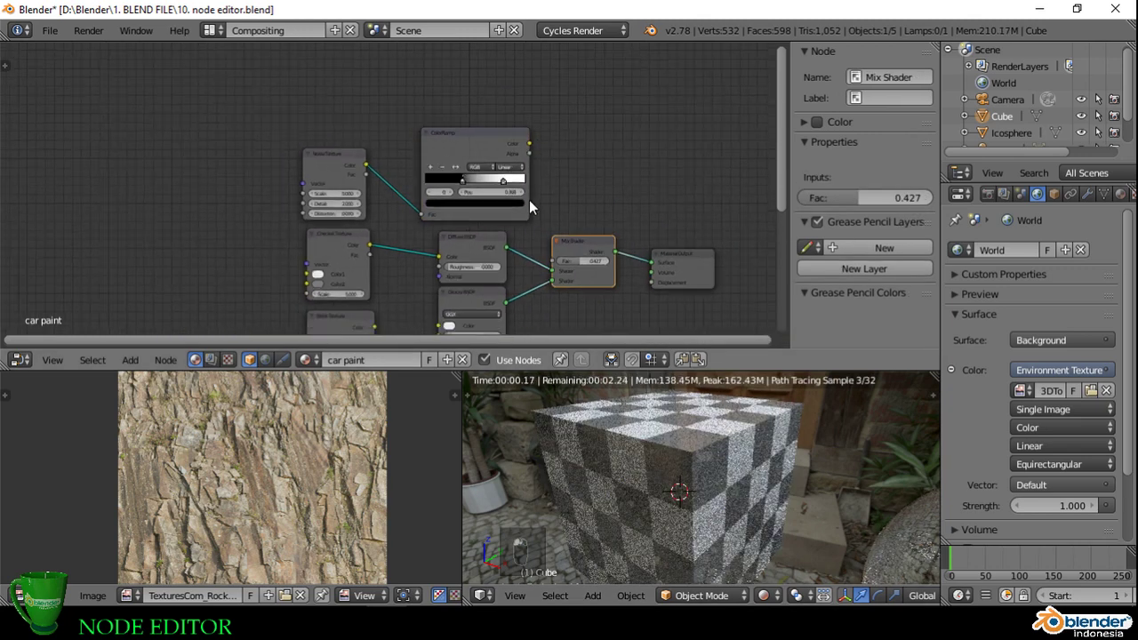
scroll(535, 222, "up", 1)
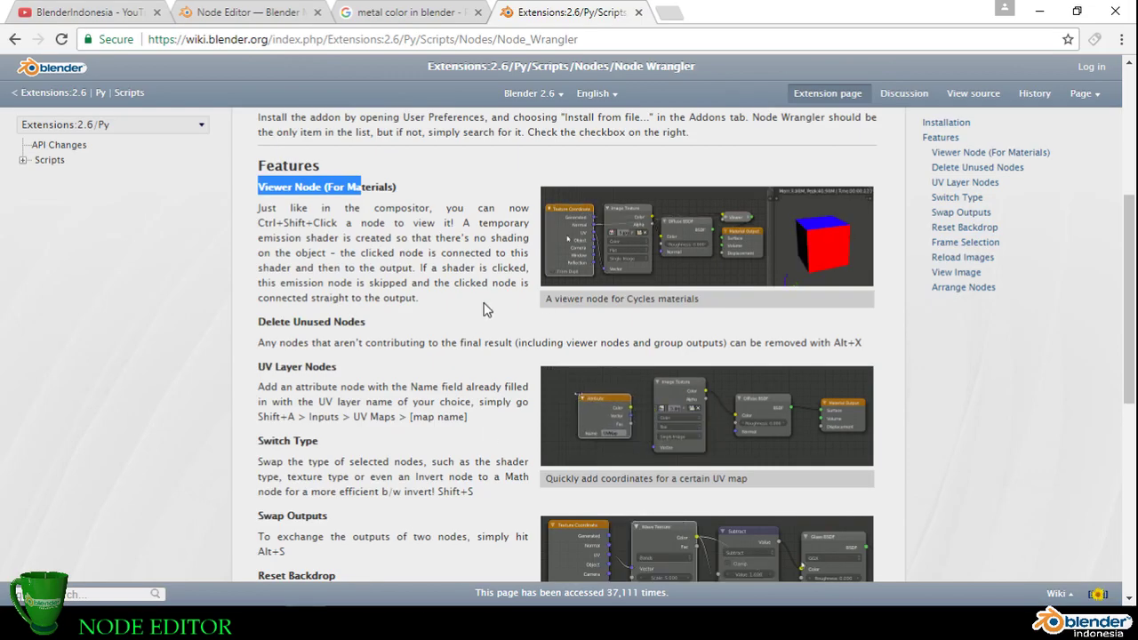
Step: Switch to the Node Wrangler wiki page in the browser and read the features through to the Frame Selection section
scroll(423, 289, "down", 3)
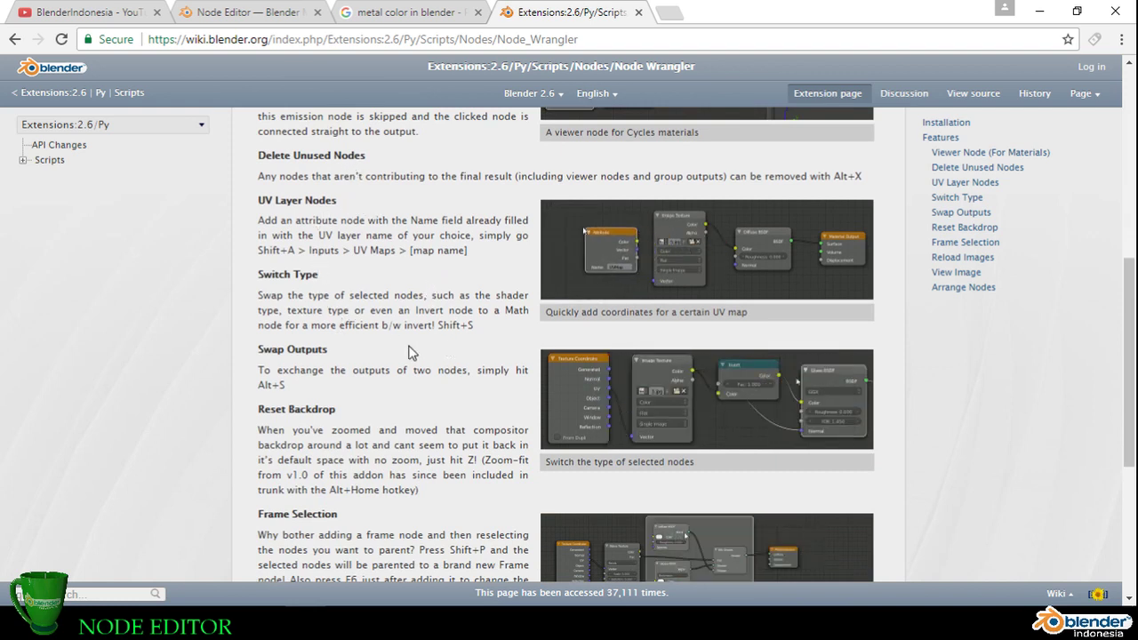
scroll(378, 333, "down", 2)
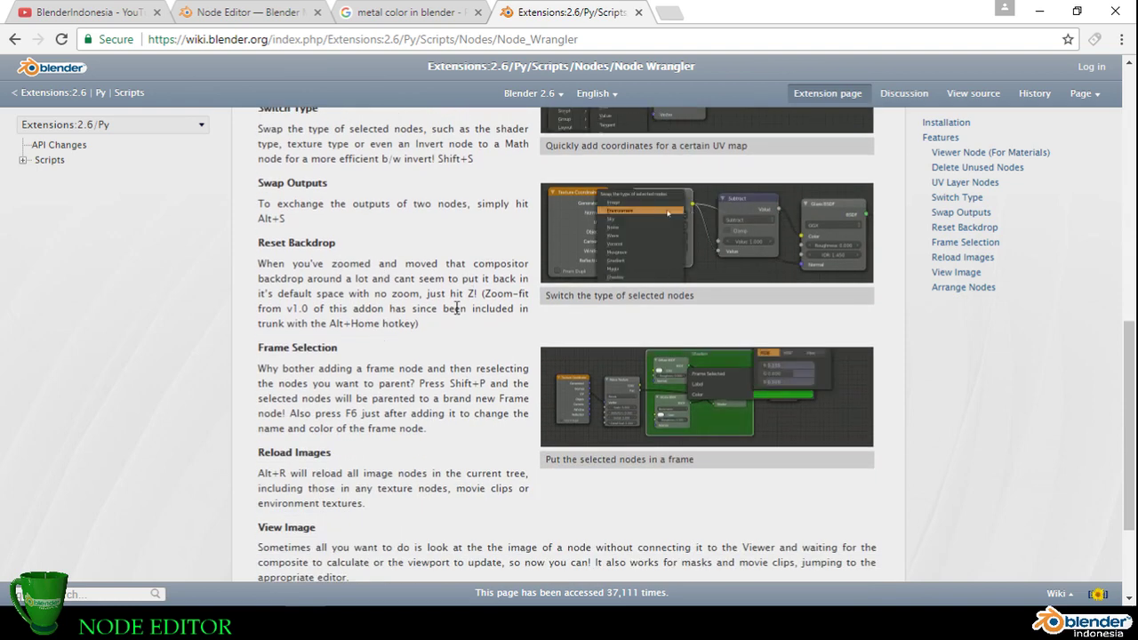
scroll(374, 366, "down", 1)
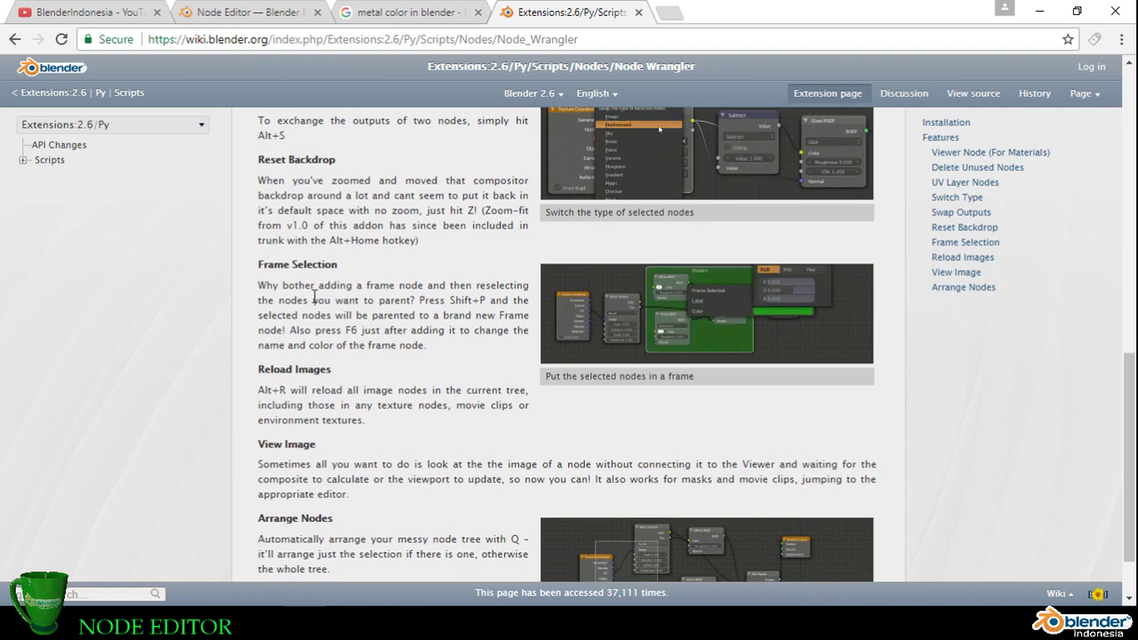
left_click_drag(254, 264, 333, 369)
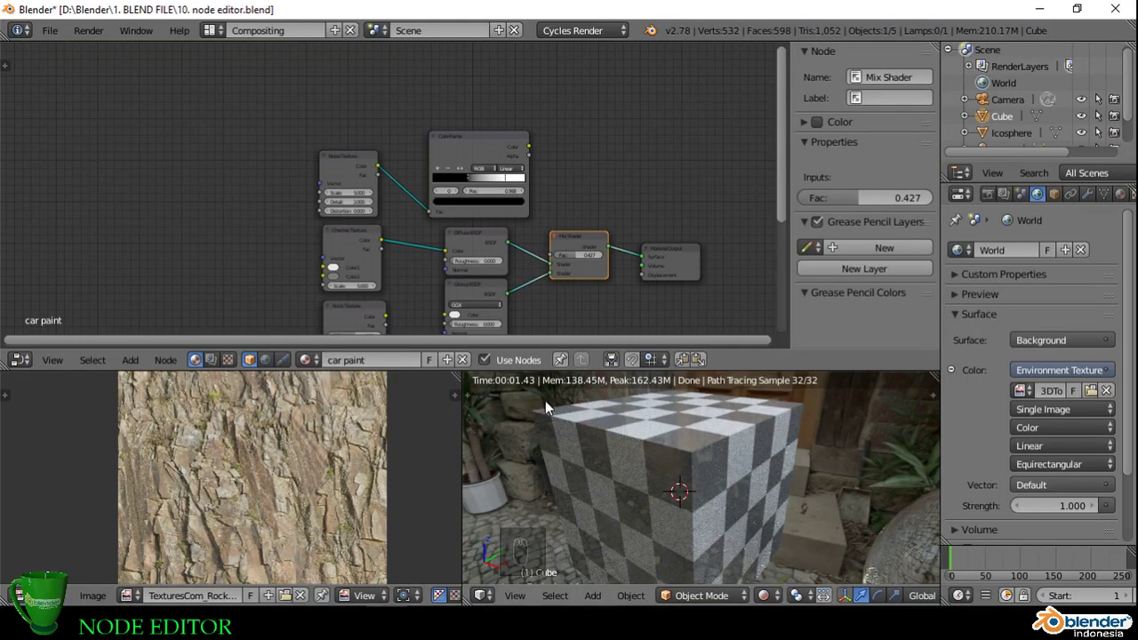
Step: Back in Blender, delete the ColorRamp, Noise Texture and Brick Texture nodes from the car paint material
middle_click_drag(541, 178, 560, 117)
left_click(486, 93)
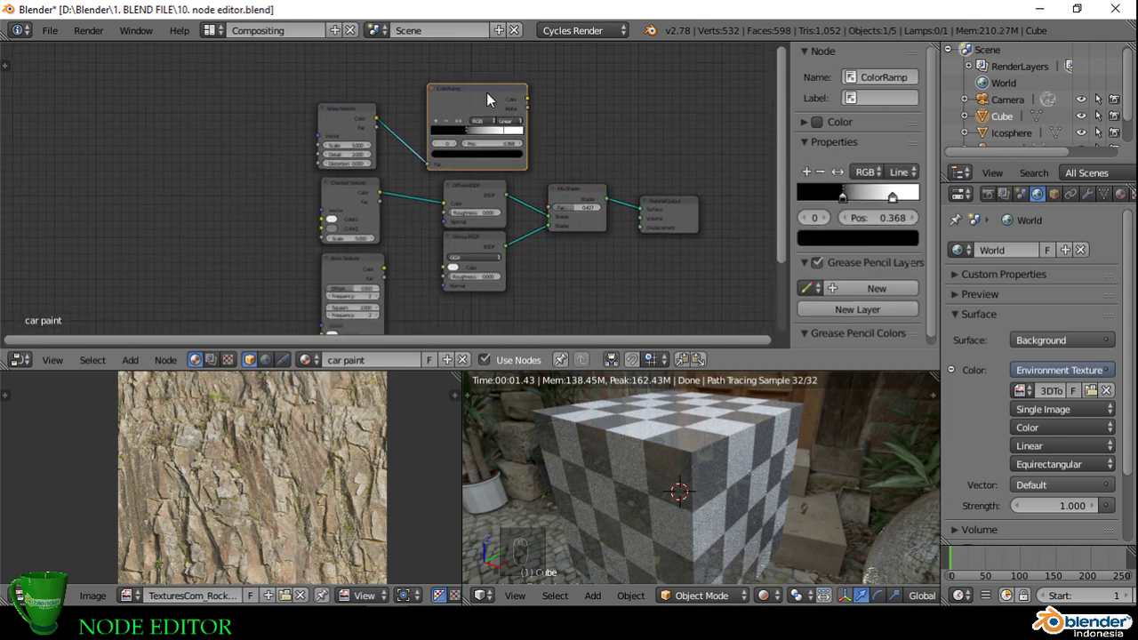
key("x")
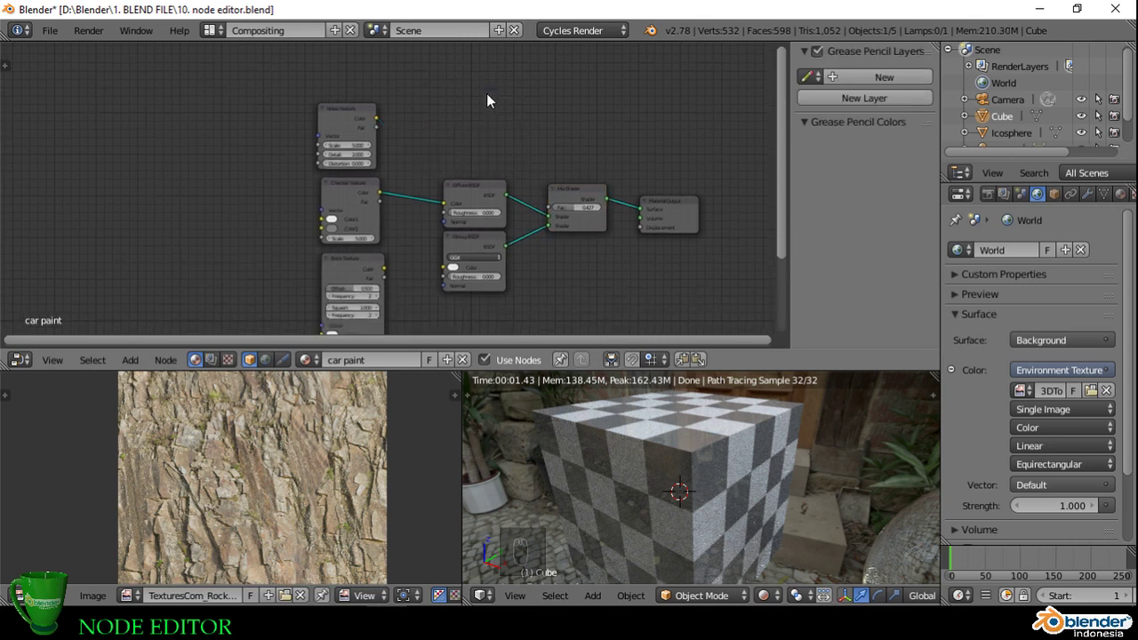
left_click(368, 110)
key("x")
left_click(366, 262)
key("x")
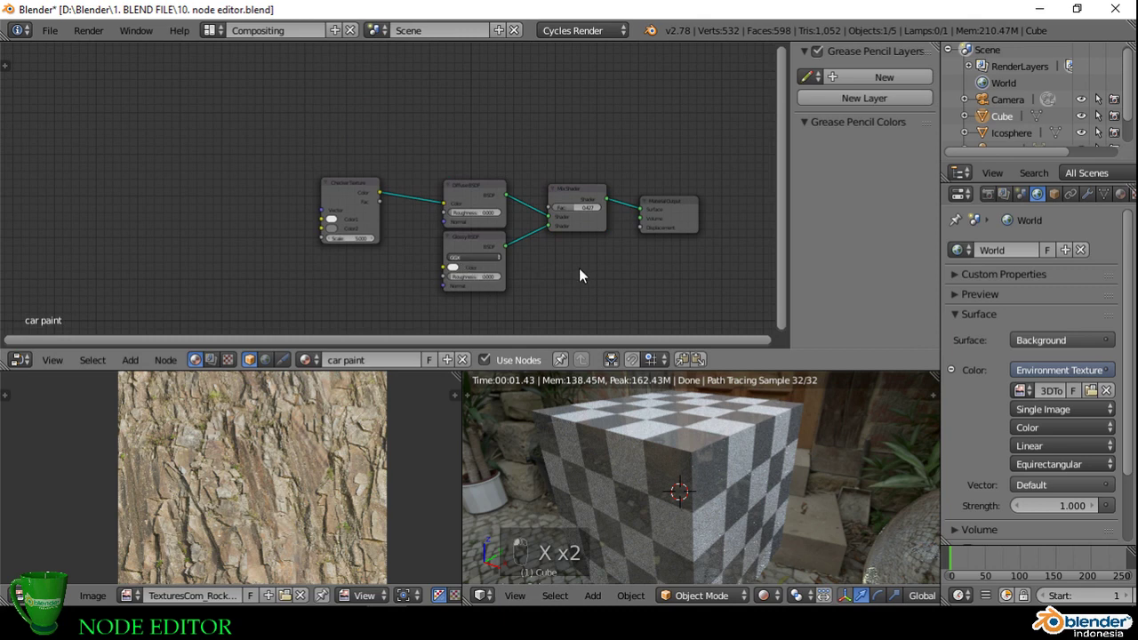
Step: Group the Checker Texture, Diffuse BSDF and Glossy BSDF nodes in a new frame
middle_click_drag(578, 268, 538, 260)
scroll(538, 260, "up", 1)
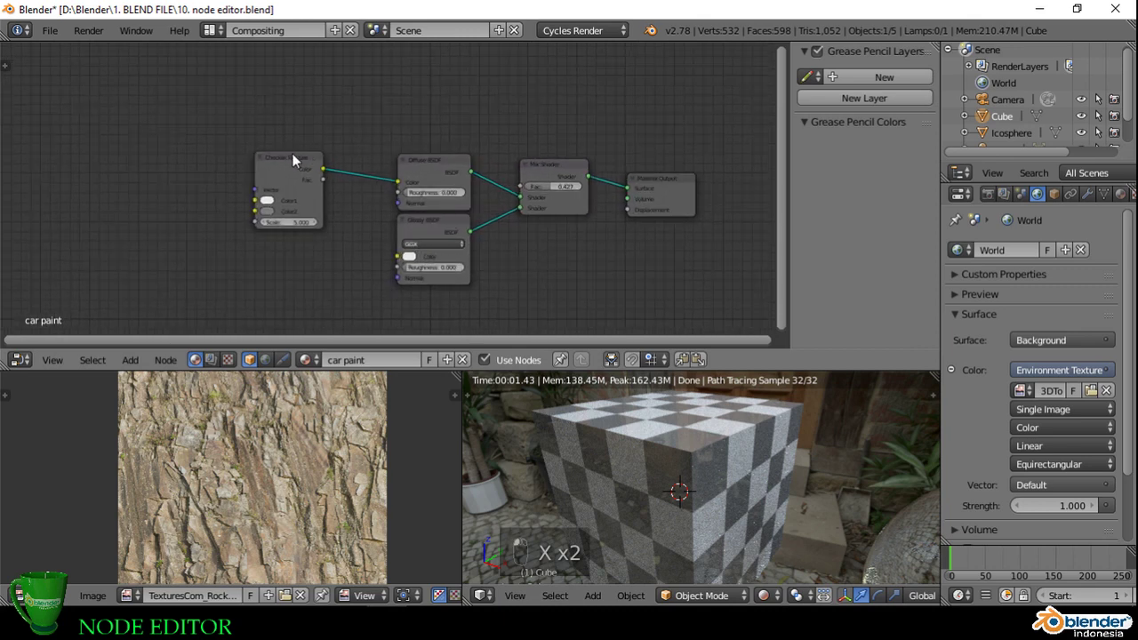
left_click_drag(230, 121, 502, 295)
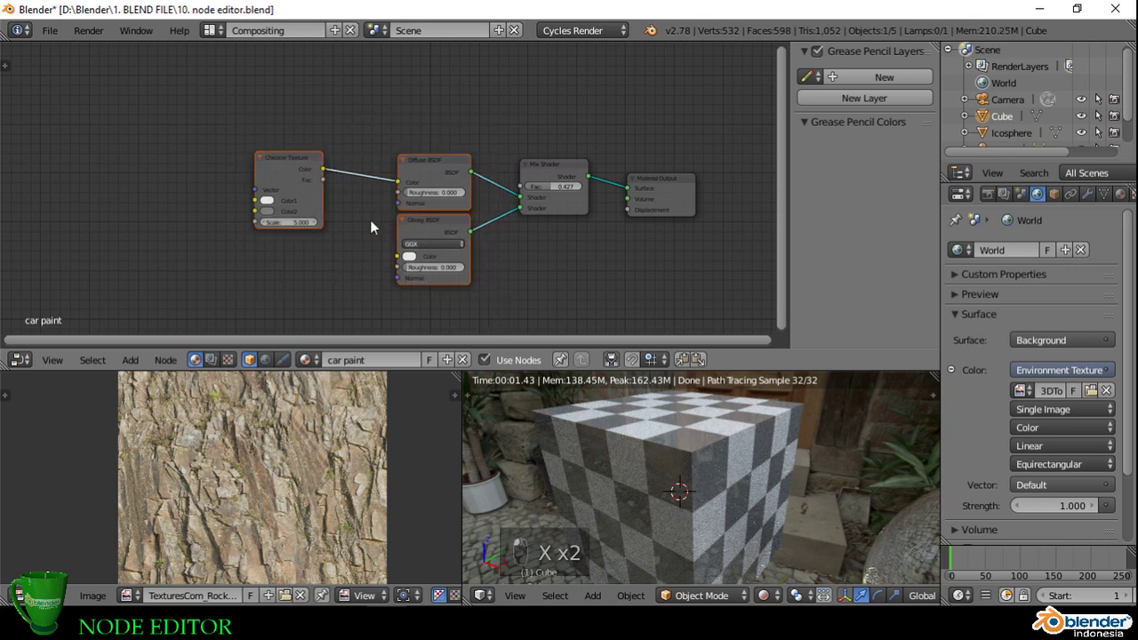
key("ctrl+j")
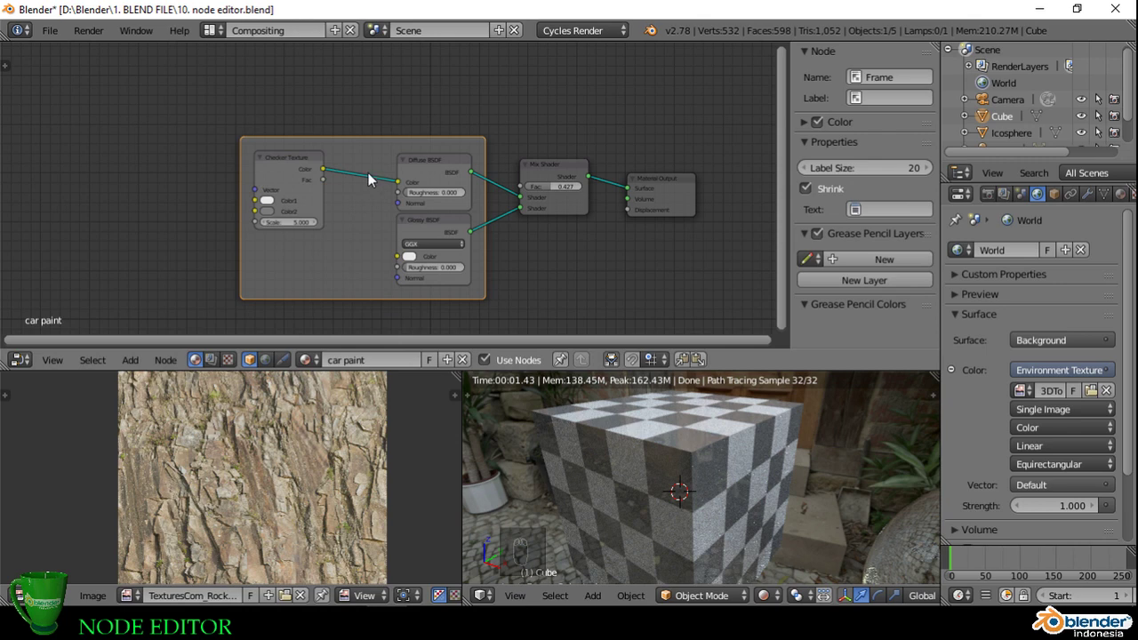
Step: Label the new frame around the Checker Texture, Diffuse and Glossy nodes "Texture" and tint it muted red
key("F6")
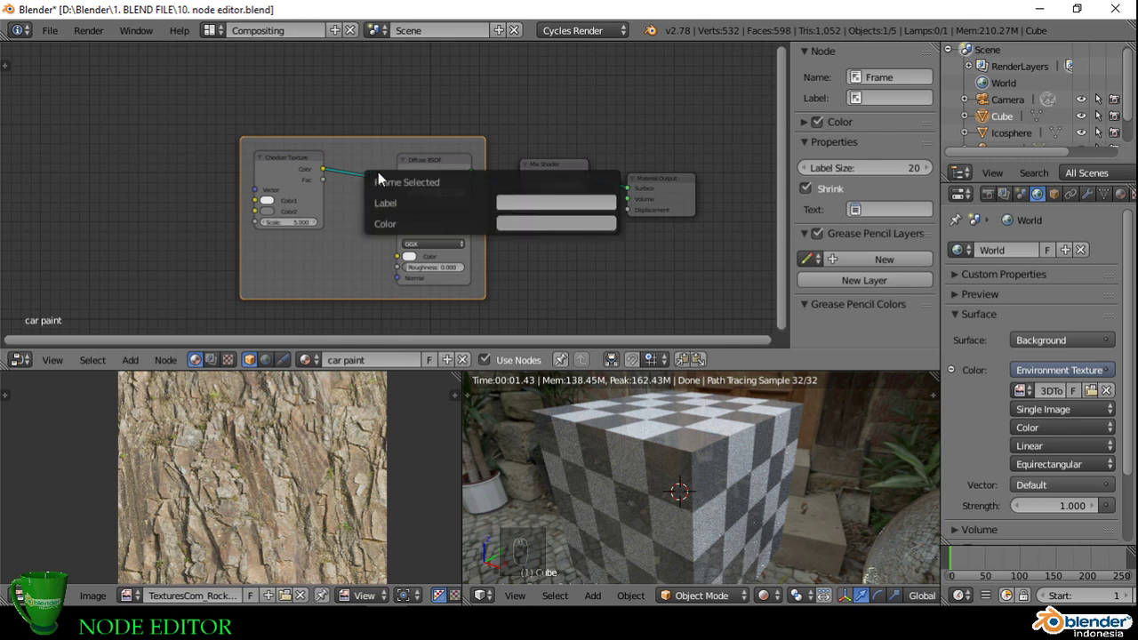
left_click(531, 204)
type("Texture")
key("Return")
left_click(569, 223)
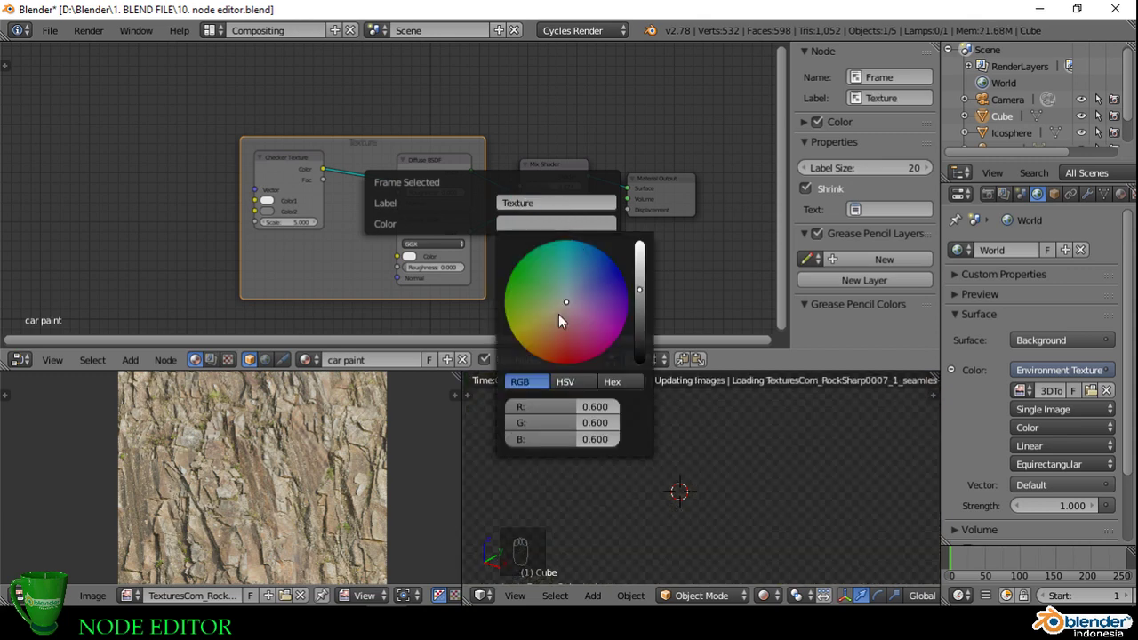
left_click(579, 325)
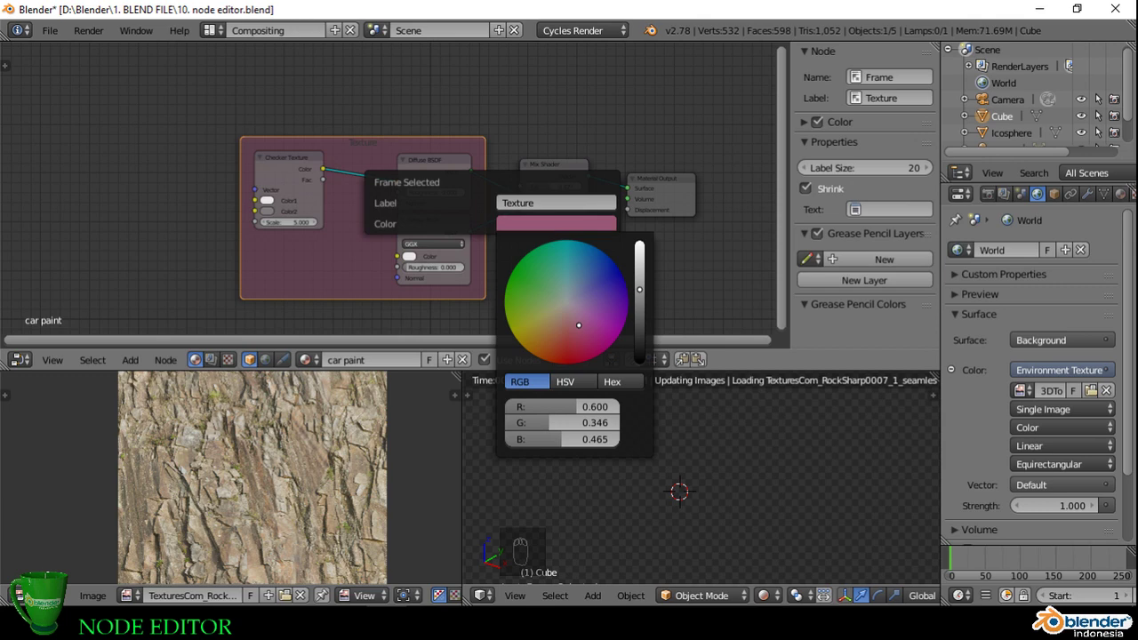
left_click_drag(579, 325, 562, 329)
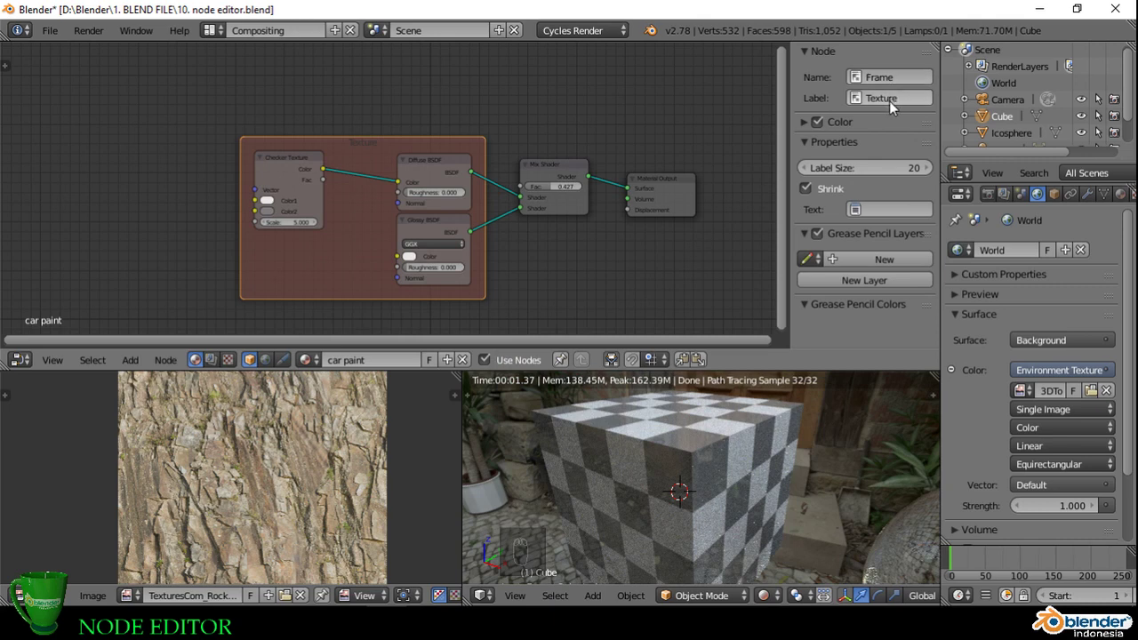
Step: Set the label size of the Texture frame to 24 and expand its node and color settings
left_click(878, 121)
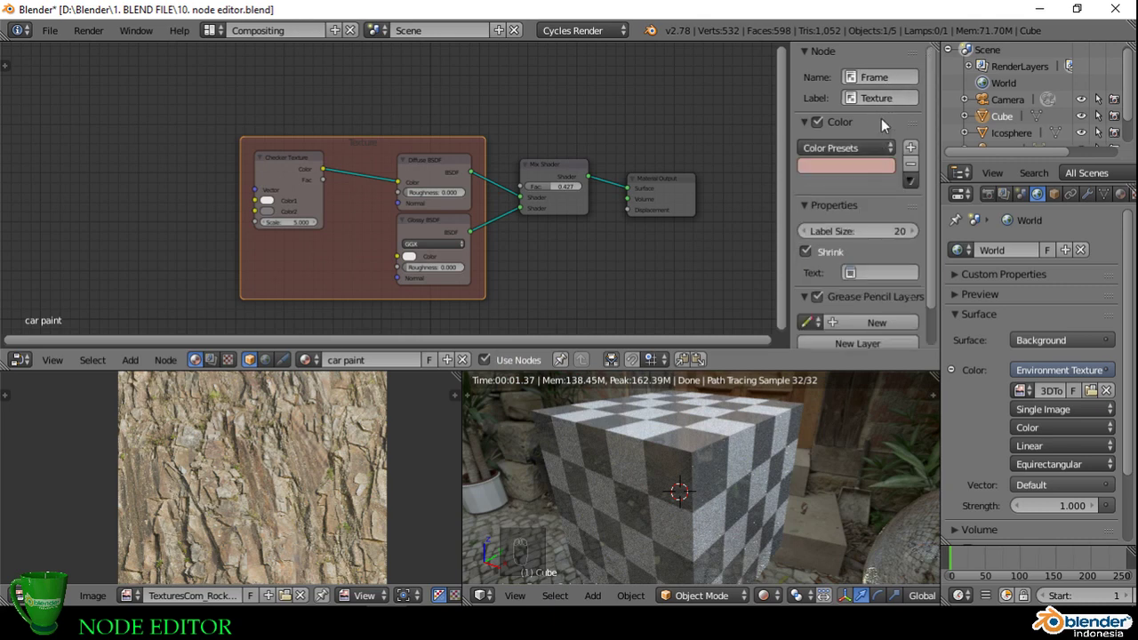
left_click(880, 121)
left_click(834, 53)
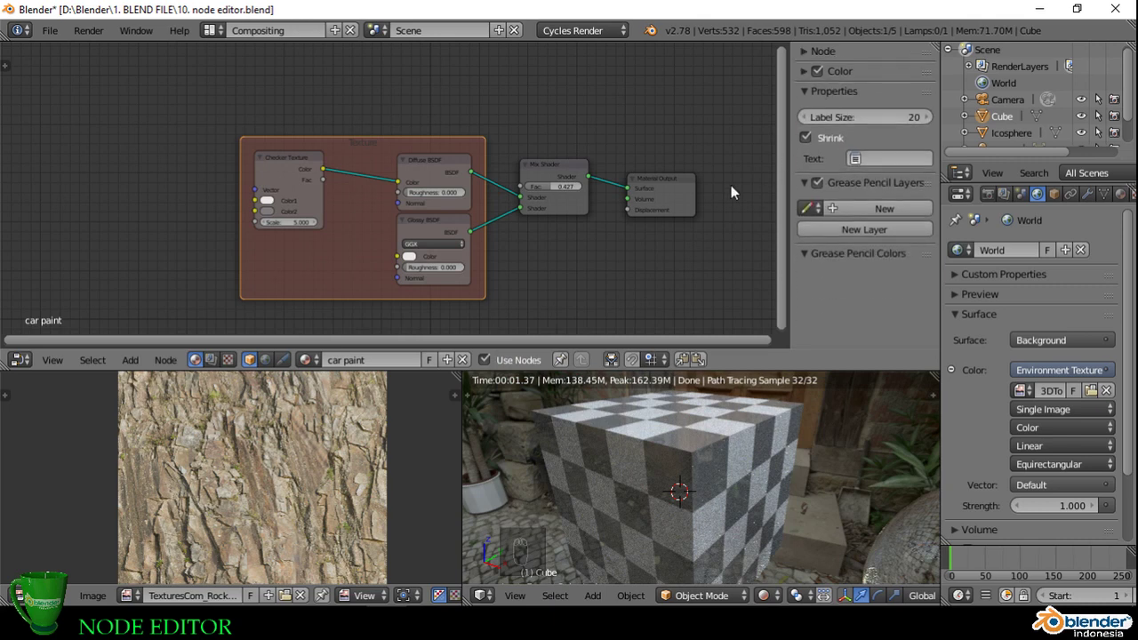
left_click(840, 93)
left_click(849, 92)
left_click_drag(855, 117, 882, 117)
left_click(852, 71)
left_click(859, 51)
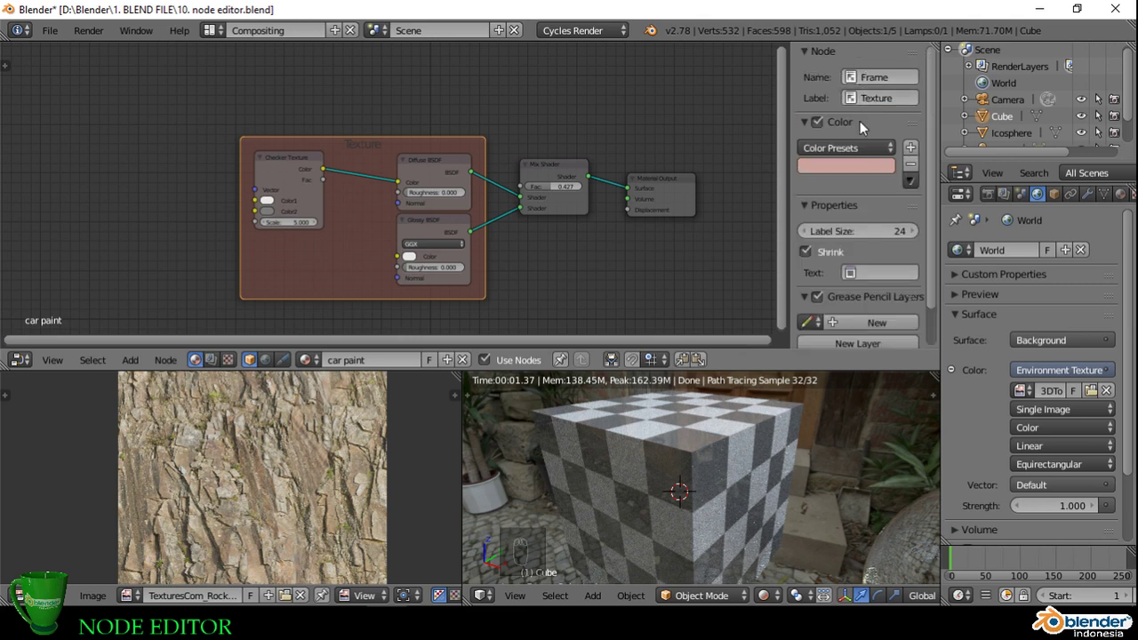
Step: Change the Texture frame's color to a pale yellow-green
scroll(858, 206, "down", 2)
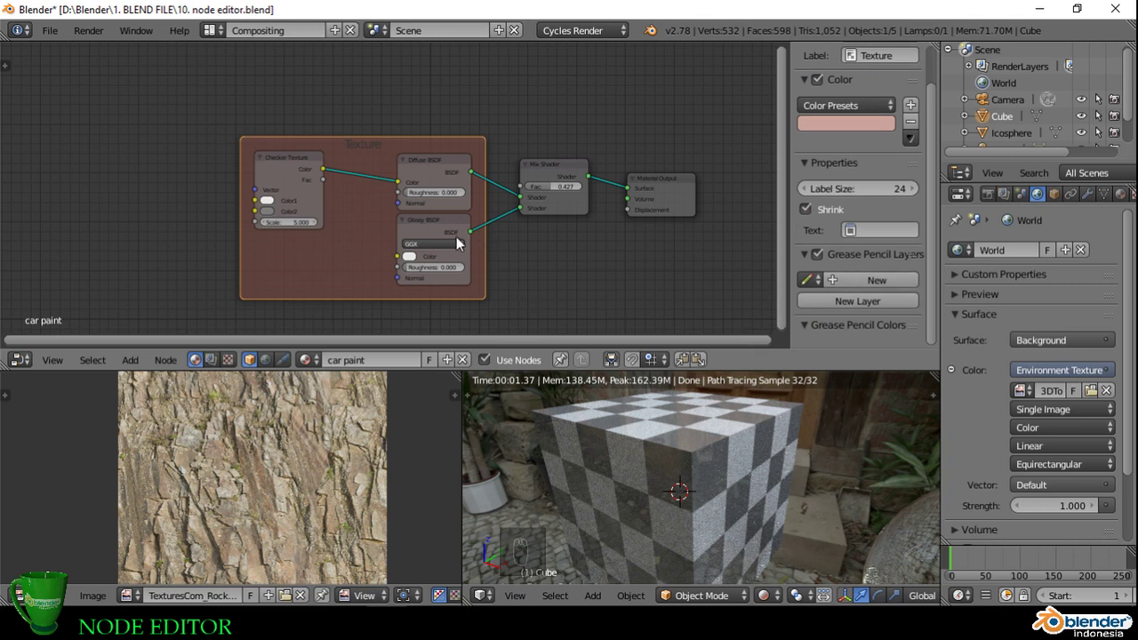
left_click(858, 125)
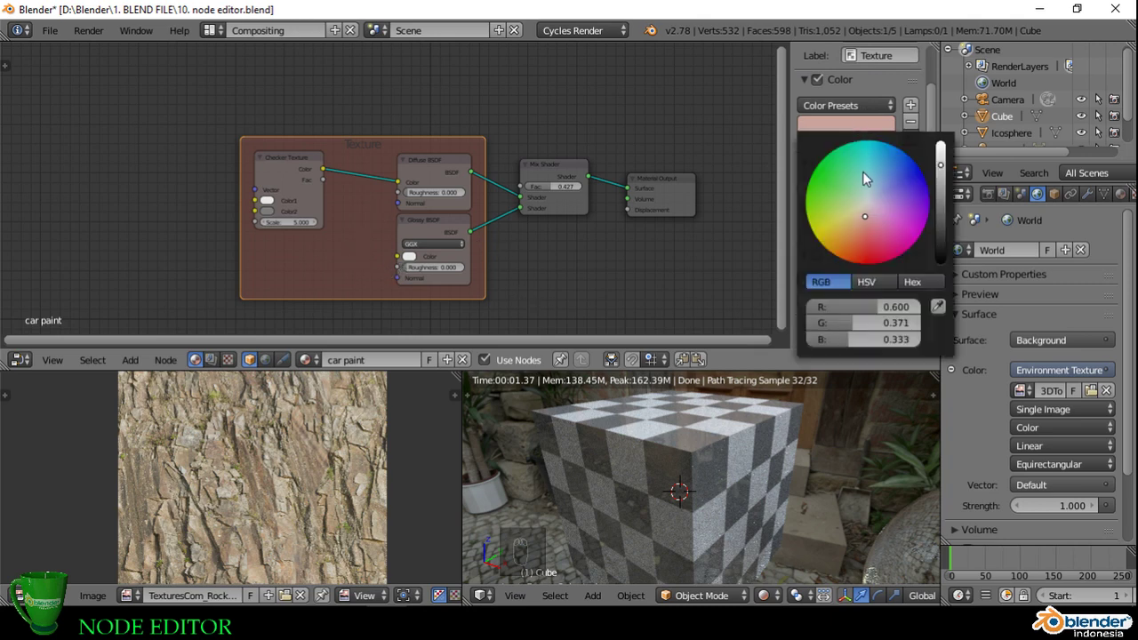
left_click(859, 201)
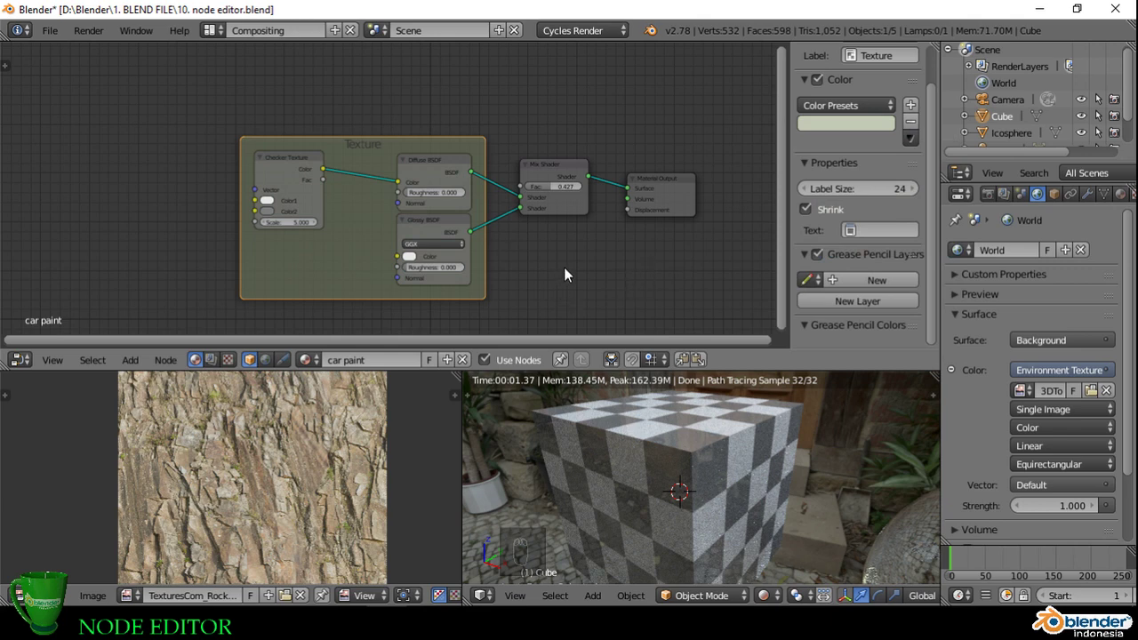
Step: Switch to the Node Wrangler wiki page in the browser and look through the remaining feature sections and the page's start
middle_click_drag(568, 266, 502, 238)
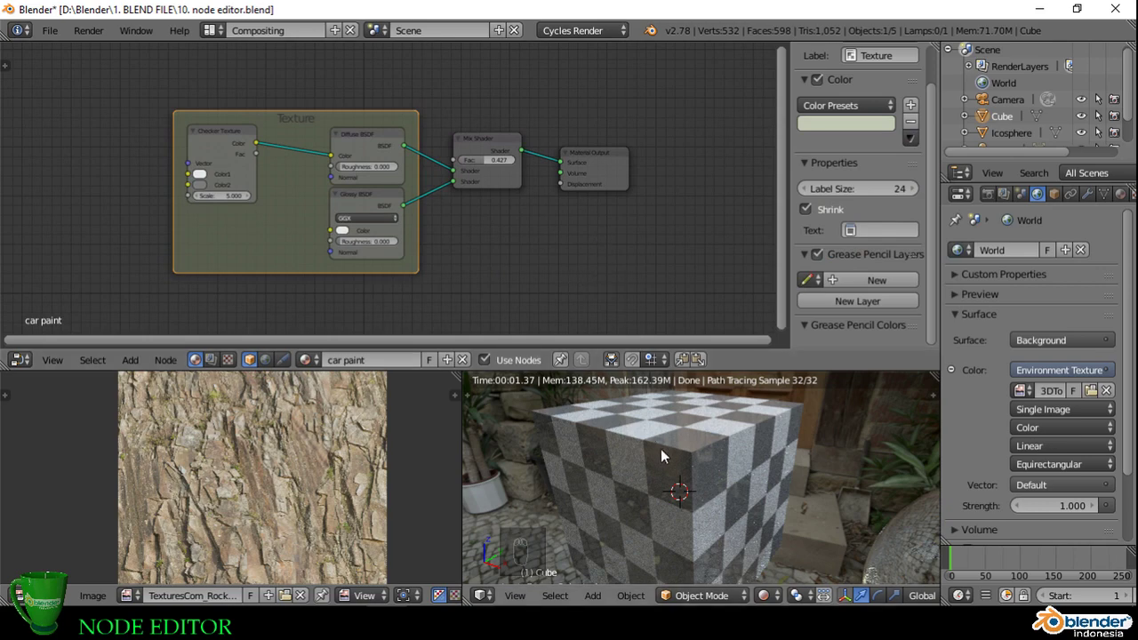
scroll(661, 456, "down", 2)
middle_click_drag(662, 456, 734, 486)
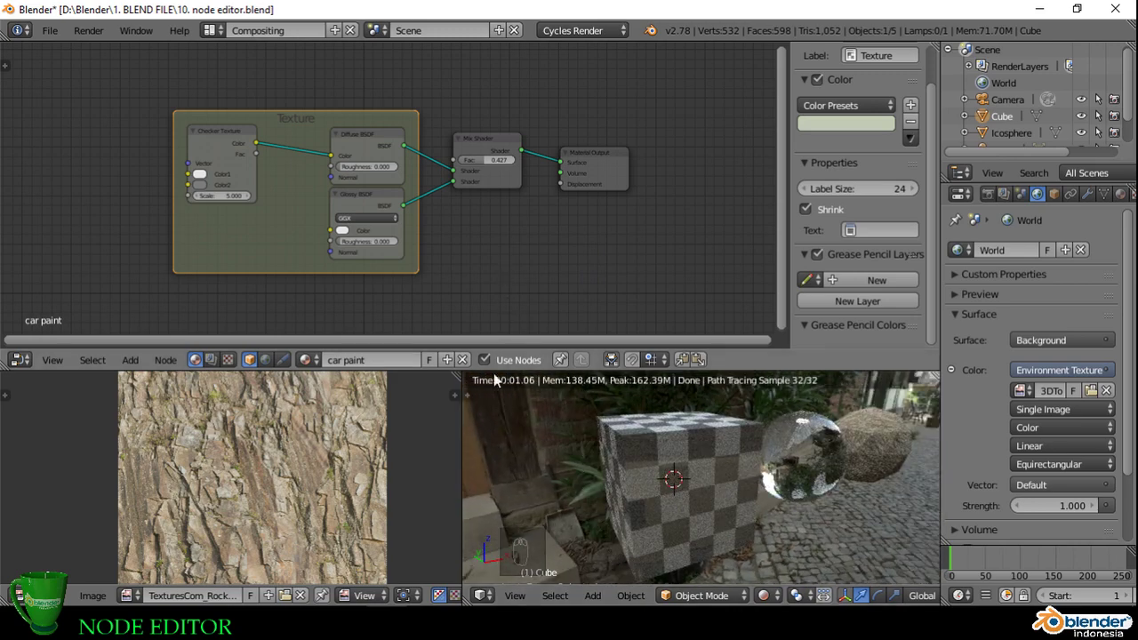
left_click(550, 618)
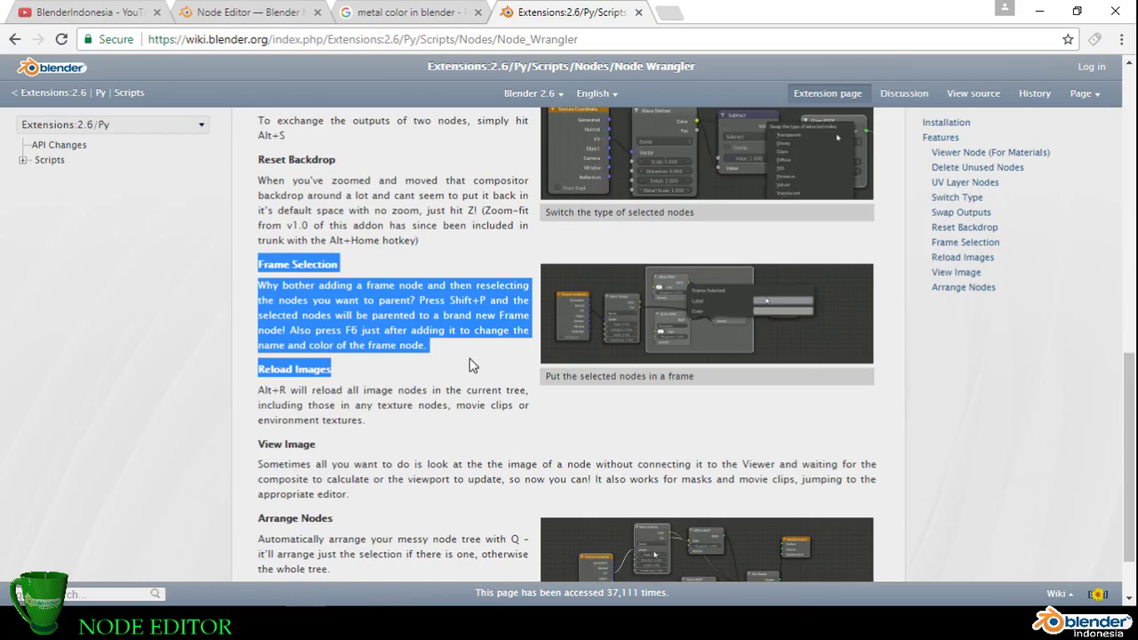
left_click(407, 338)
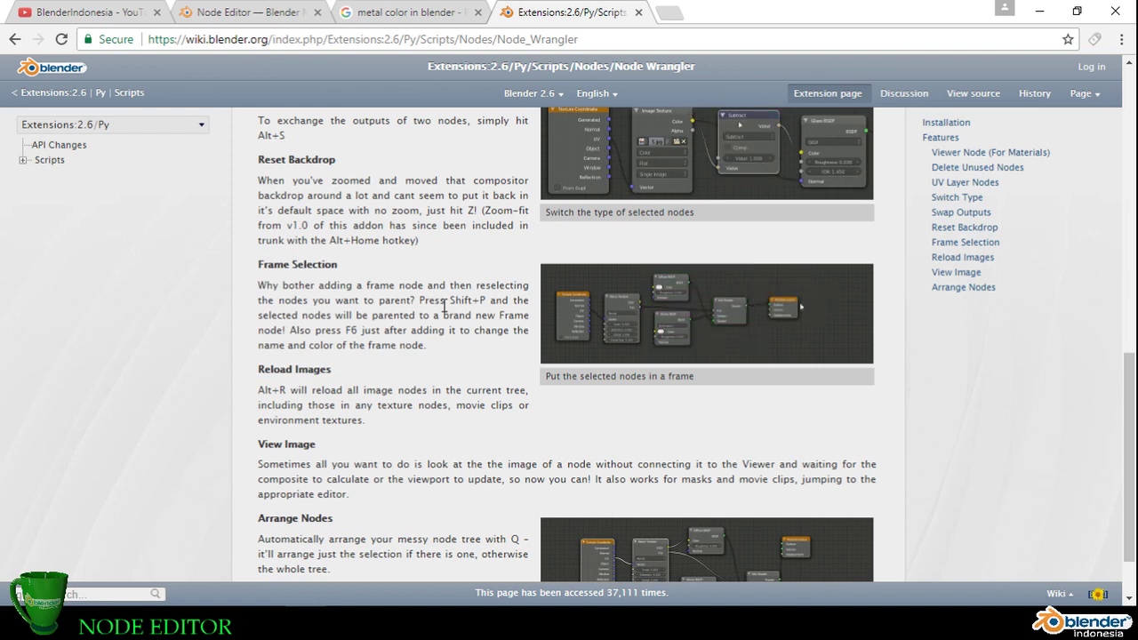
scroll(435, 311, "down", 2)
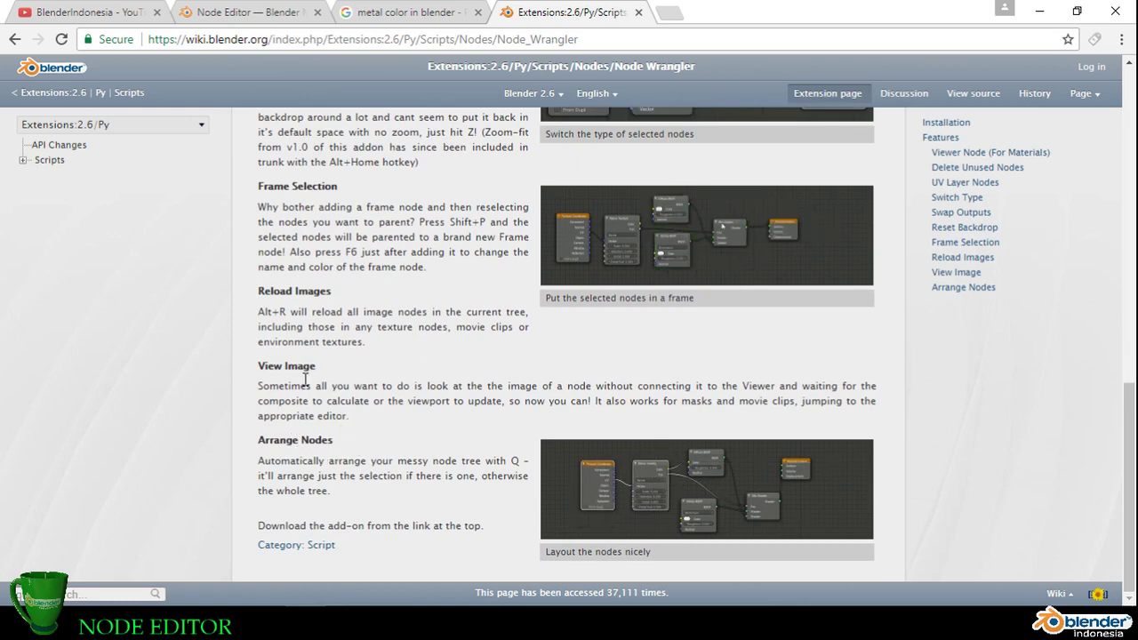
scroll(397, 383, "up", 10)
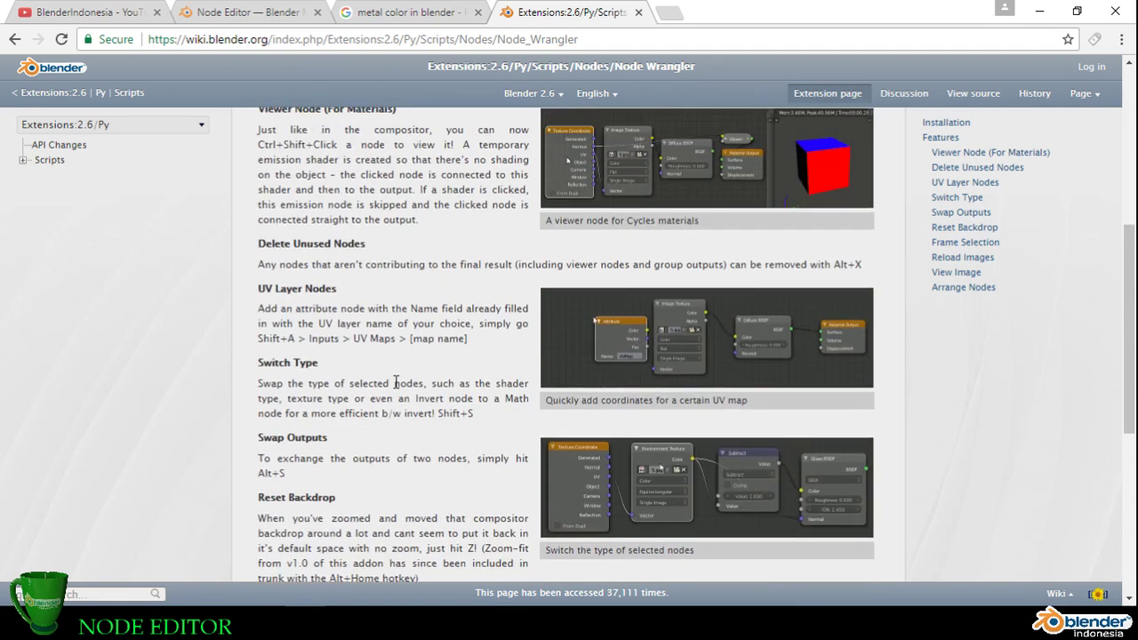
scroll(397, 381, "up", 1)
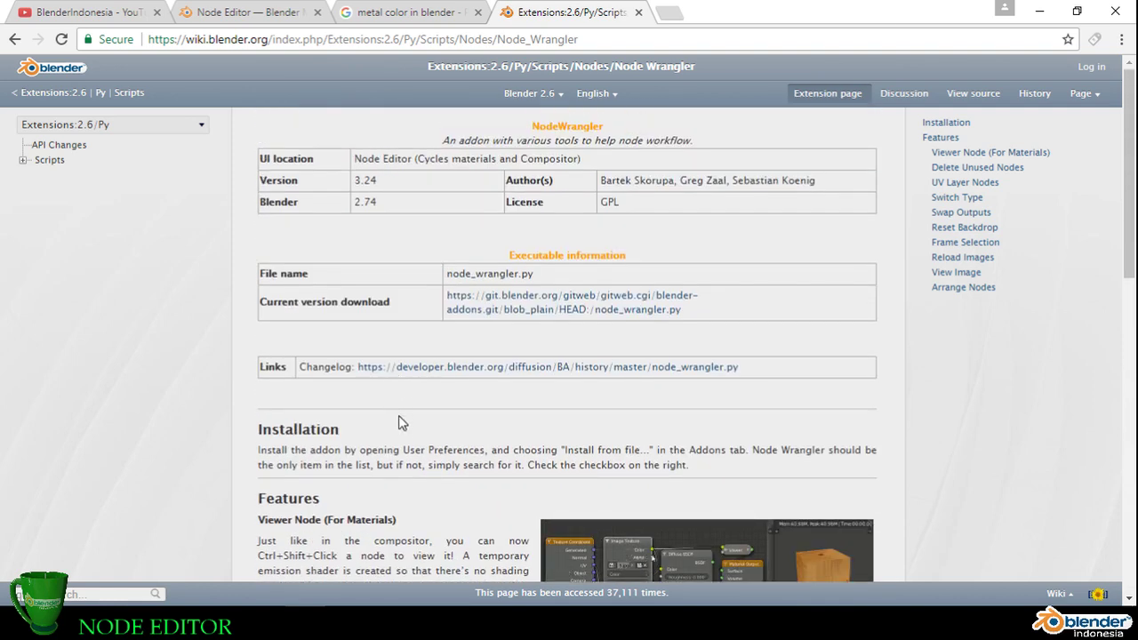
Step: Back in Blender, select the icosphere and delete the Texture Coordinate, Mapping and Image Texture nodes from its Stone material
left_click(444, 622)
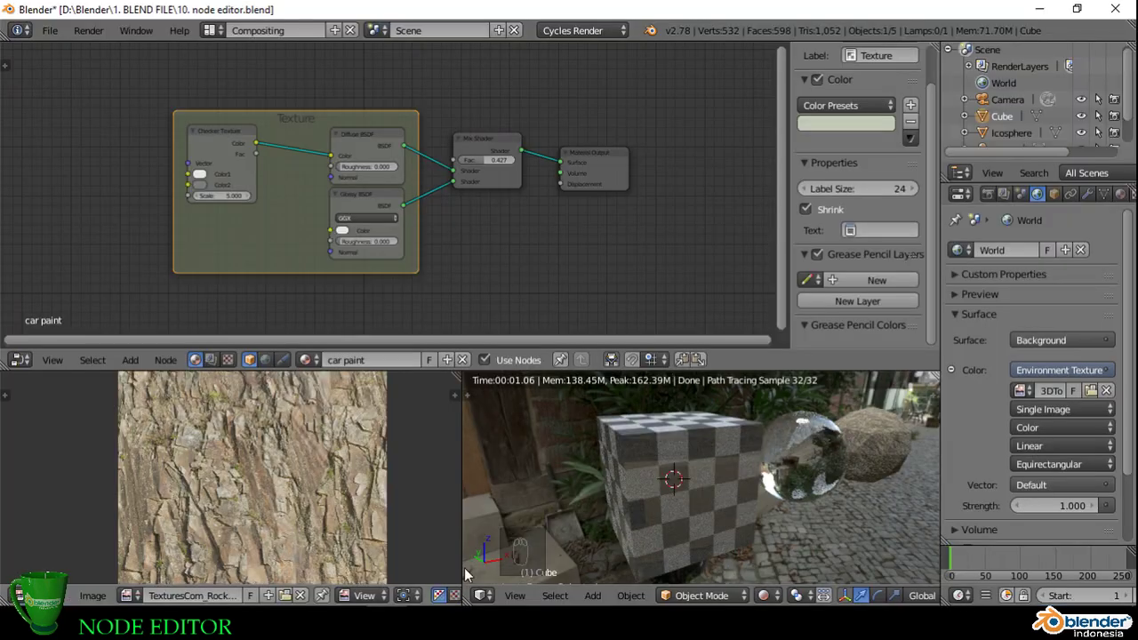
middle_click_drag(496, 256, 584, 249)
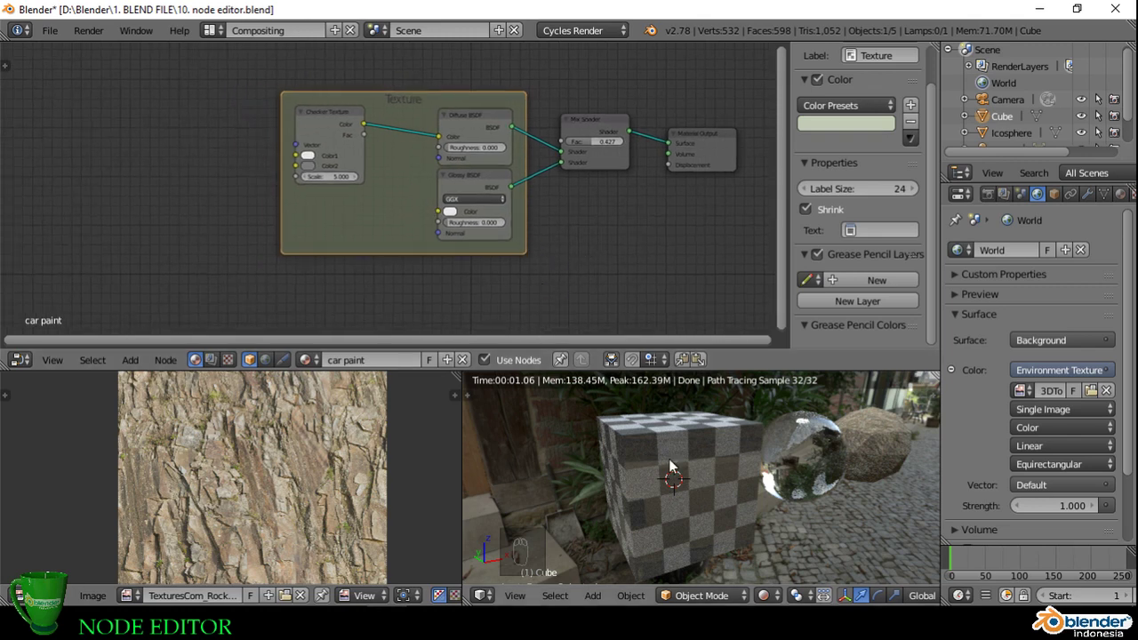
middle_click_drag(671, 468, 786, 431)
right_click(794, 426)
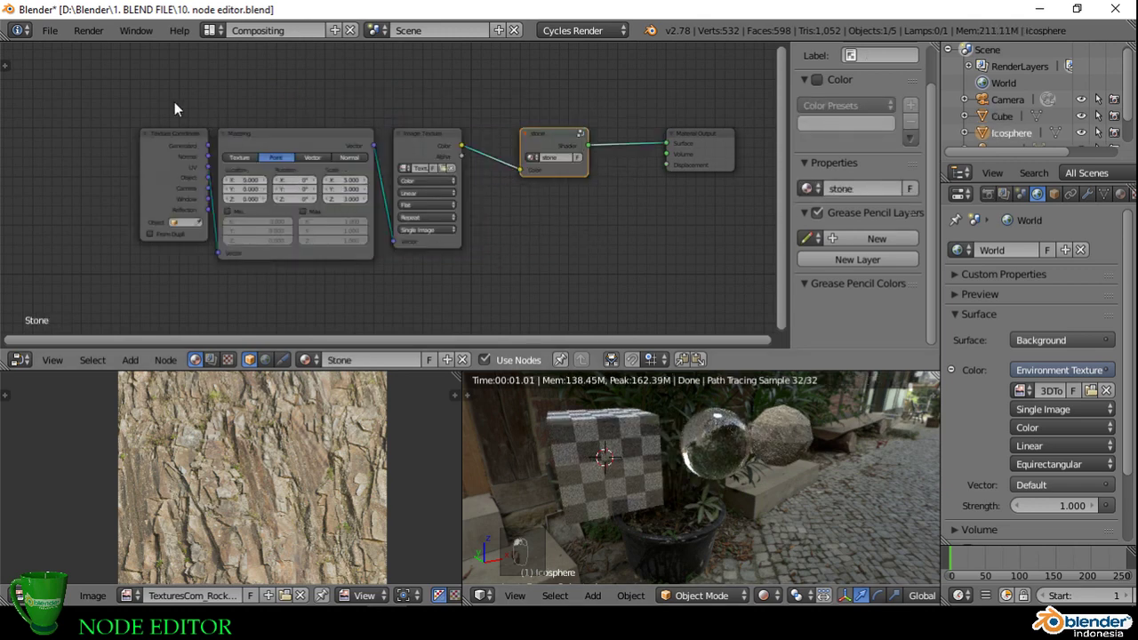
left_click_drag(169, 102, 474, 299)
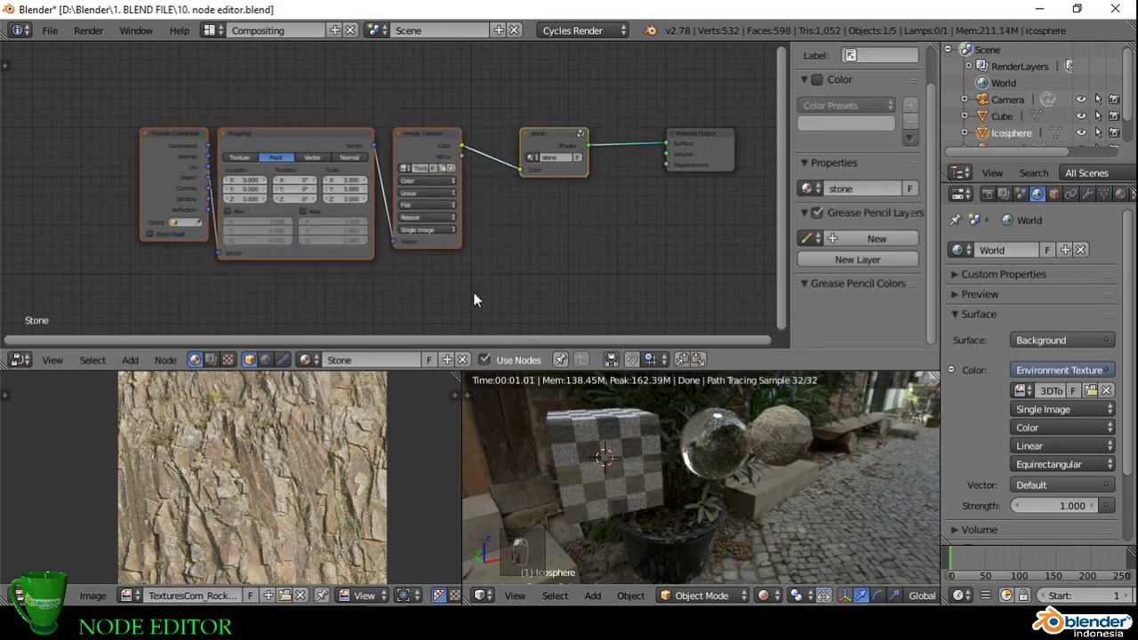
left_click(500, 217)
left_click_drag(140, 87, 447, 268)
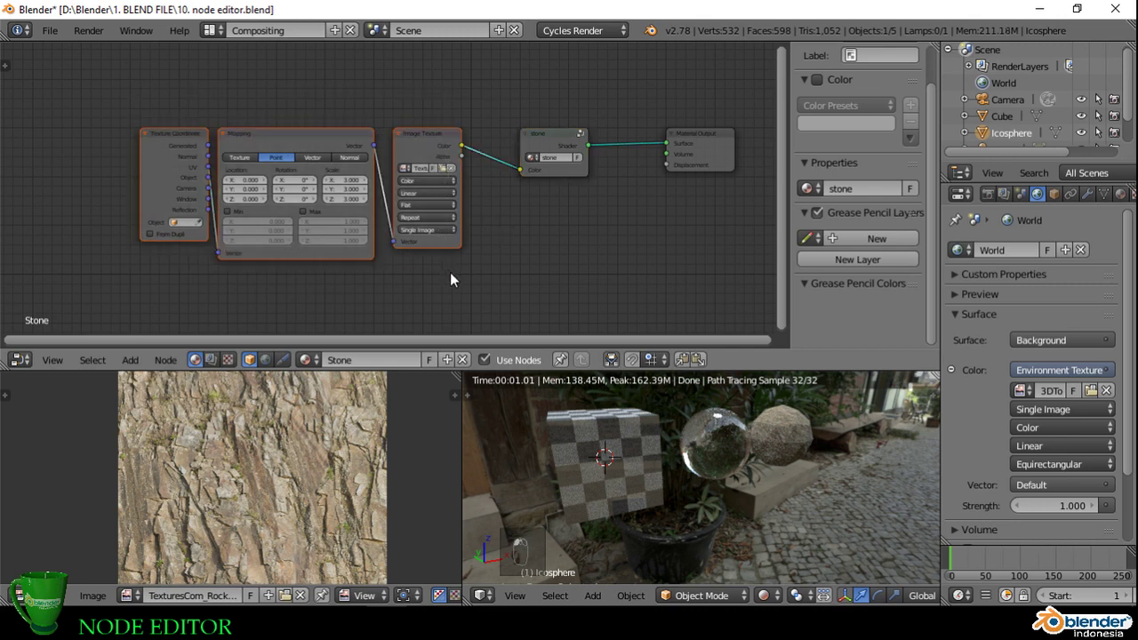
key("x")
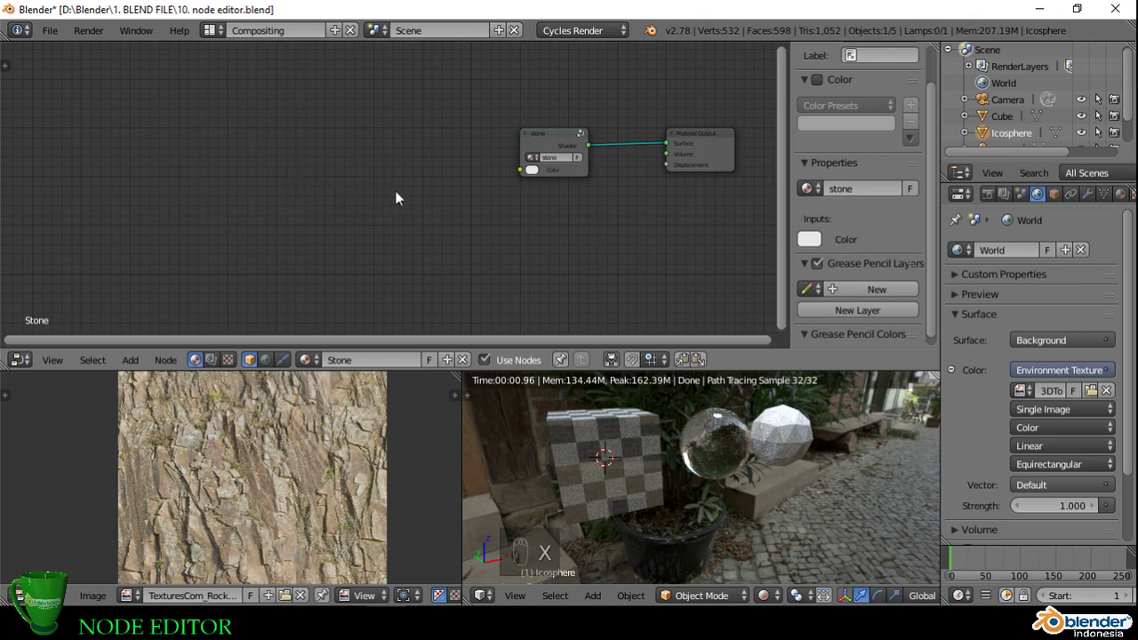
Step: Use Node Wrangler's texture setup on the stone group node to add connected Image Texture, Mapping and Texture Coordinate nodes
left_click(546, 139)
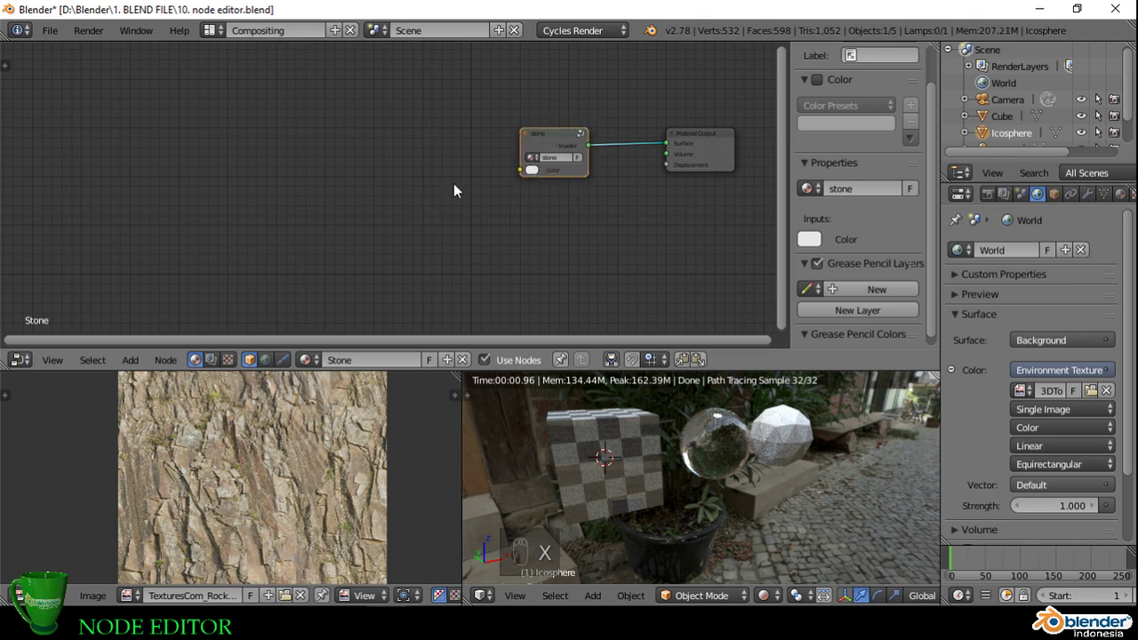
key("ctrl+t")
key("ctrl+t")
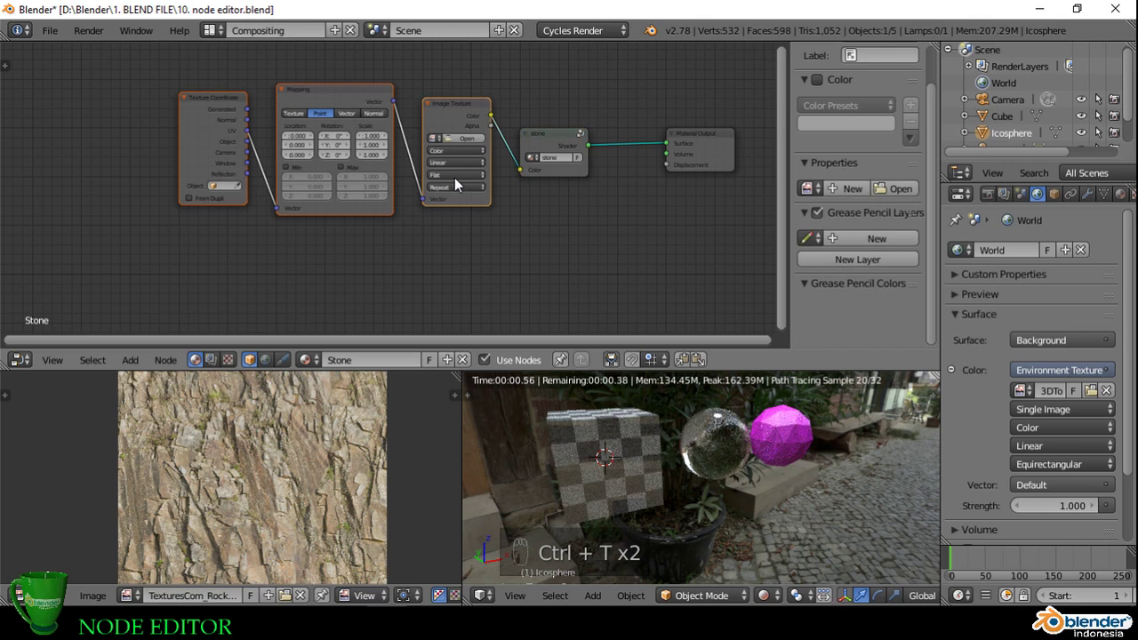
middle_click_drag(472, 229, 481, 265)
scroll(470, 214, "up", 2)
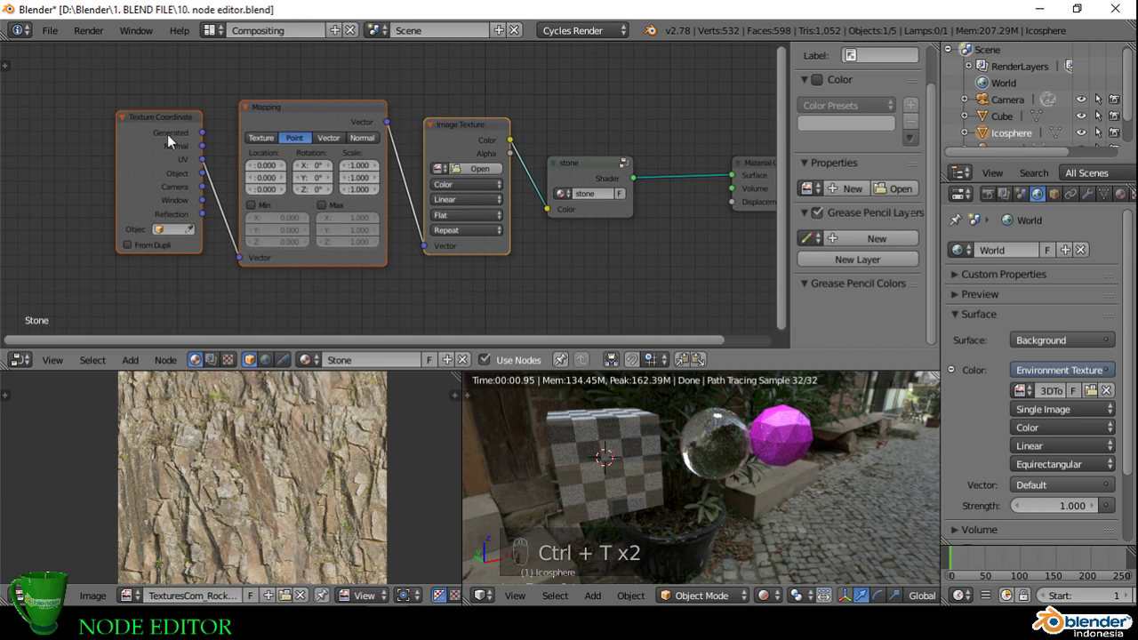
scroll(375, 212, "down", 1)
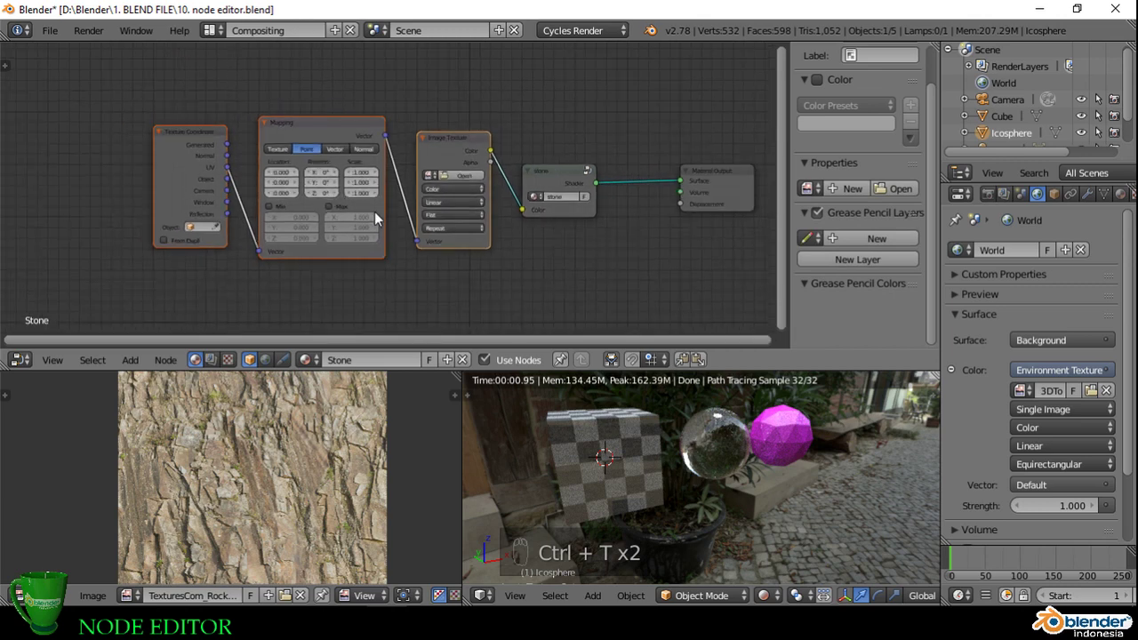
scroll(374, 211, "down", 1)
key("a")
scroll(410, 282, "down", 1)
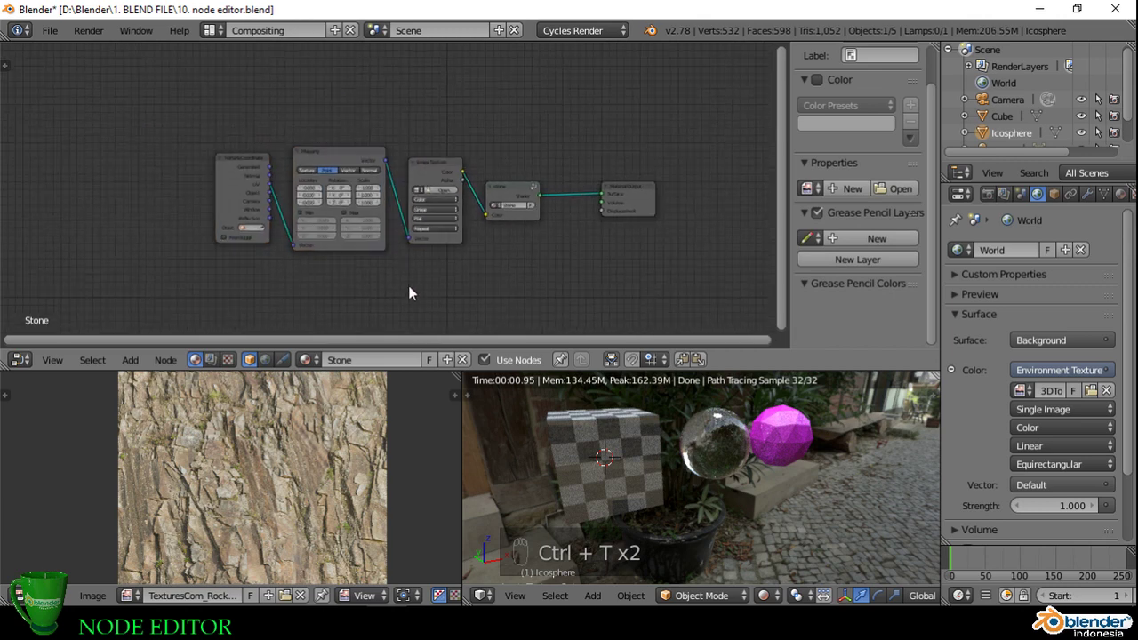
Step: Manually add another Image Texture node and another Texture Coordinate node below the existing Stone node chain
middle_click_drag(409, 287, 380, 242)
key("shift+a")
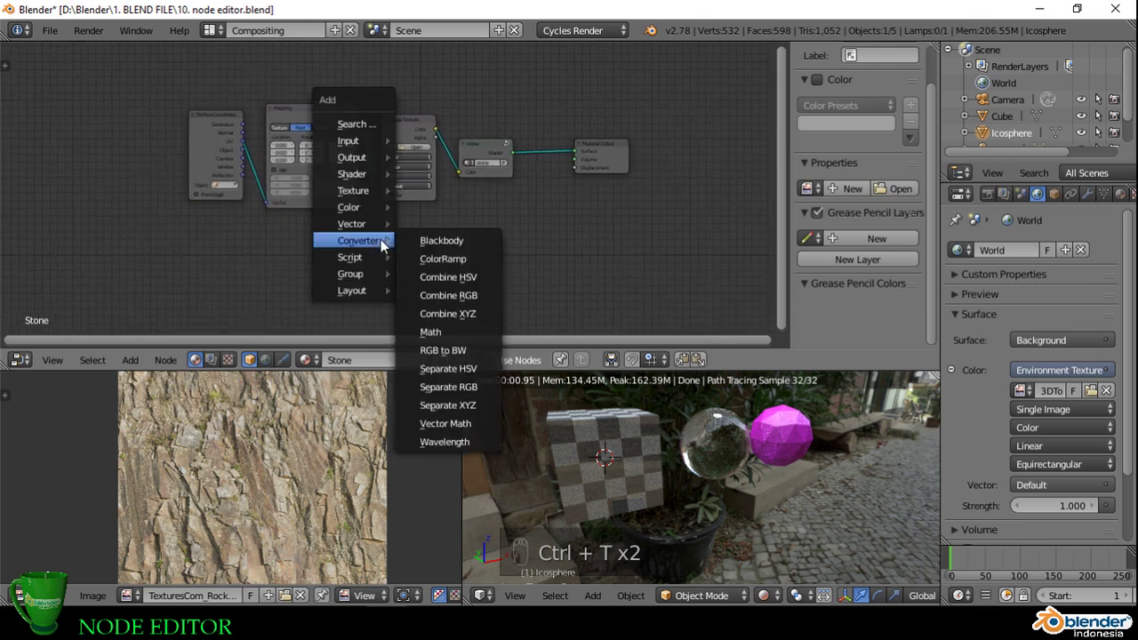
mouse_move(370, 190)
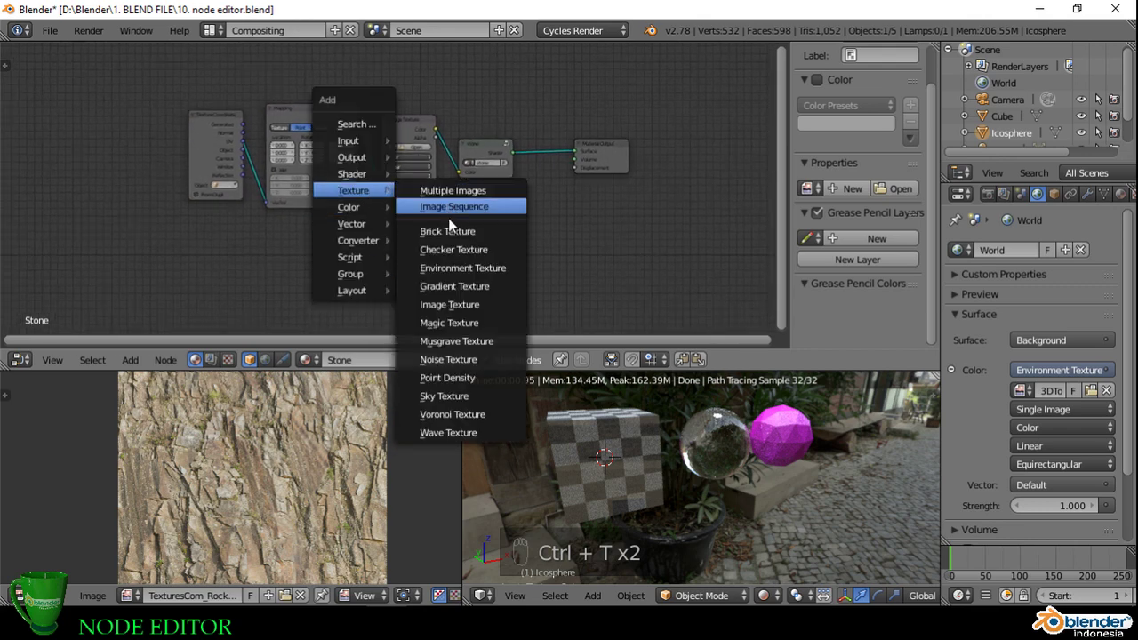
left_click(471, 305)
left_click(390, 219)
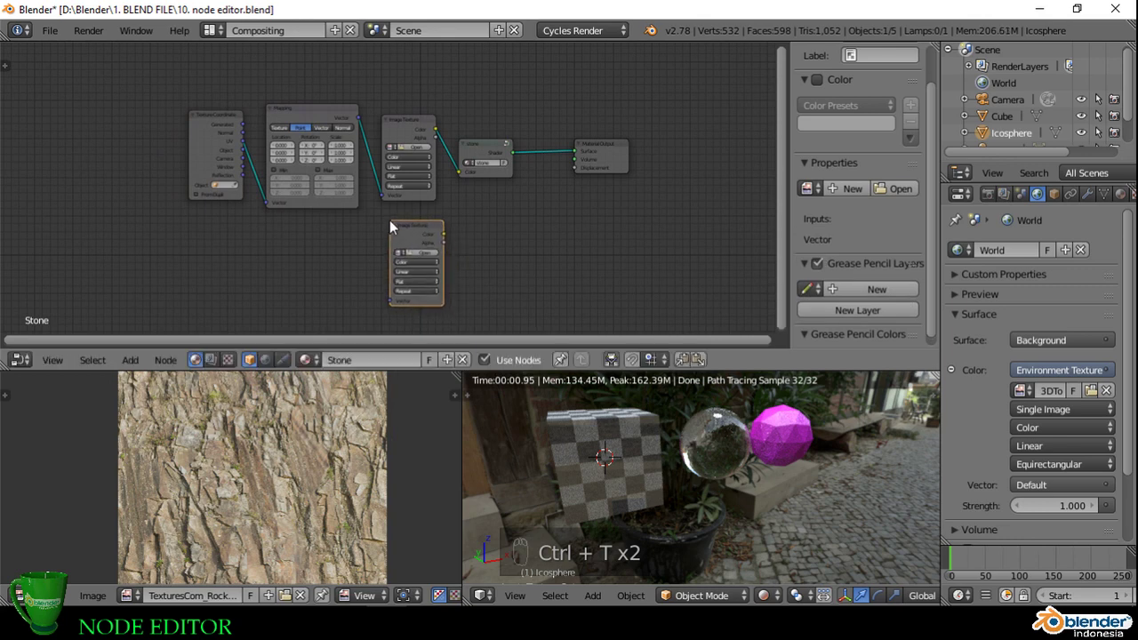
key("shift+a")
mouse_move(338, 272)
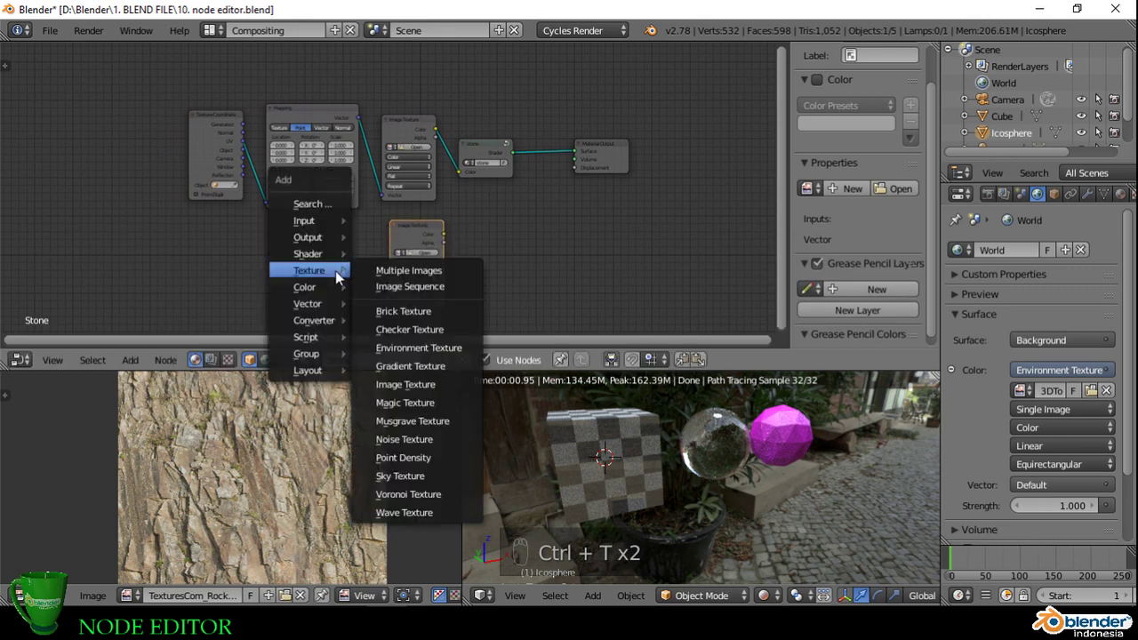
mouse_move(319, 222)
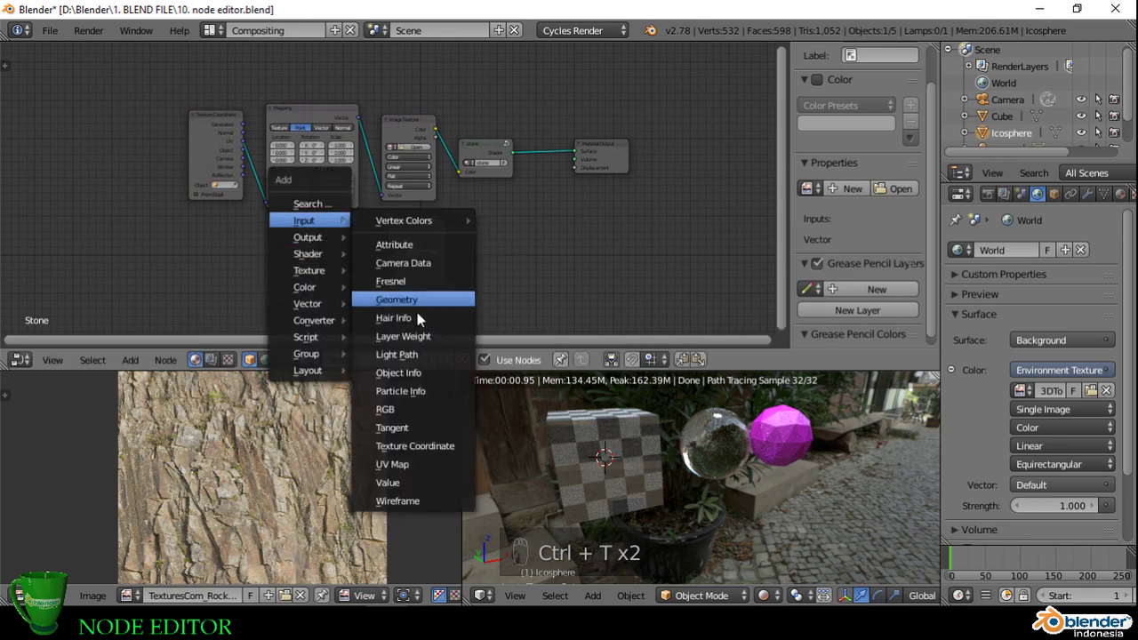
left_click(422, 445)
left_click(189, 222)
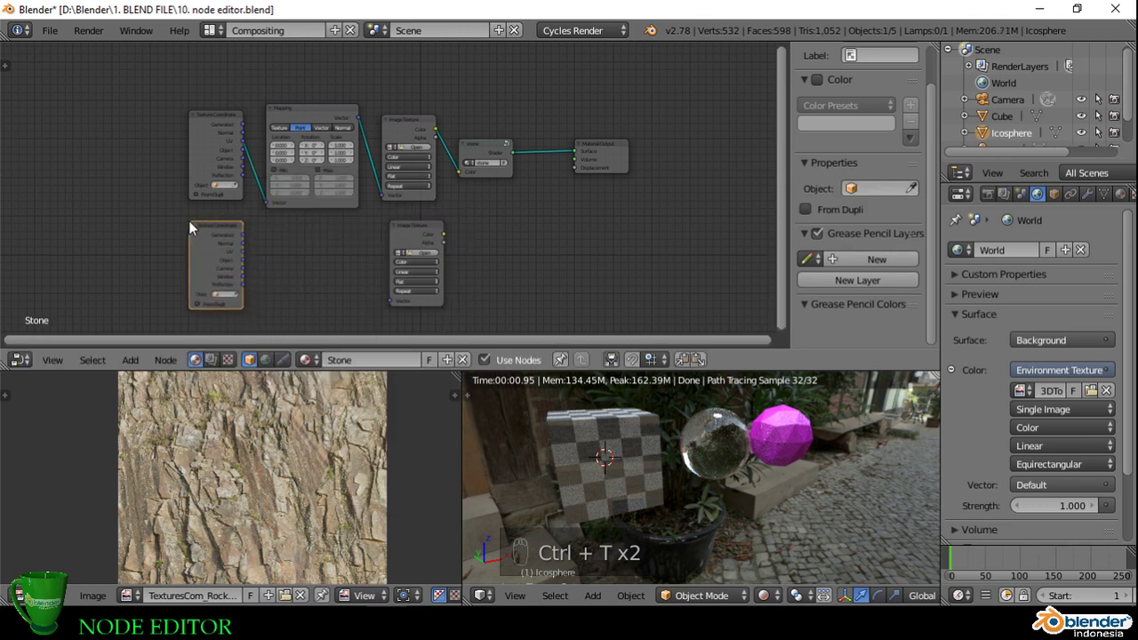
Step: Delete the manually added Texture Coordinate and Image Texture nodes from the Stone material
key("shift+a")
mouse_move(303, 241)
key("x")
left_click(414, 238)
key("x")
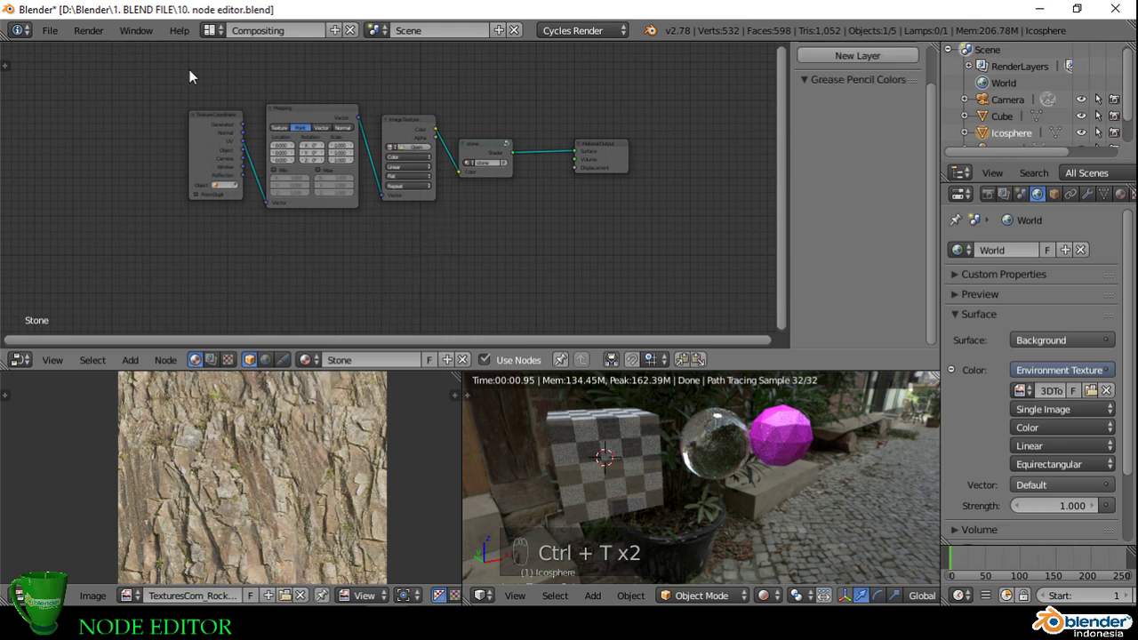
Step: Delete the Texture Coordinate, Mapping and Image Texture nodes and recreate them with Node Wrangler's texture setup on the stone group node
left_click_drag(189, 69, 430, 249)
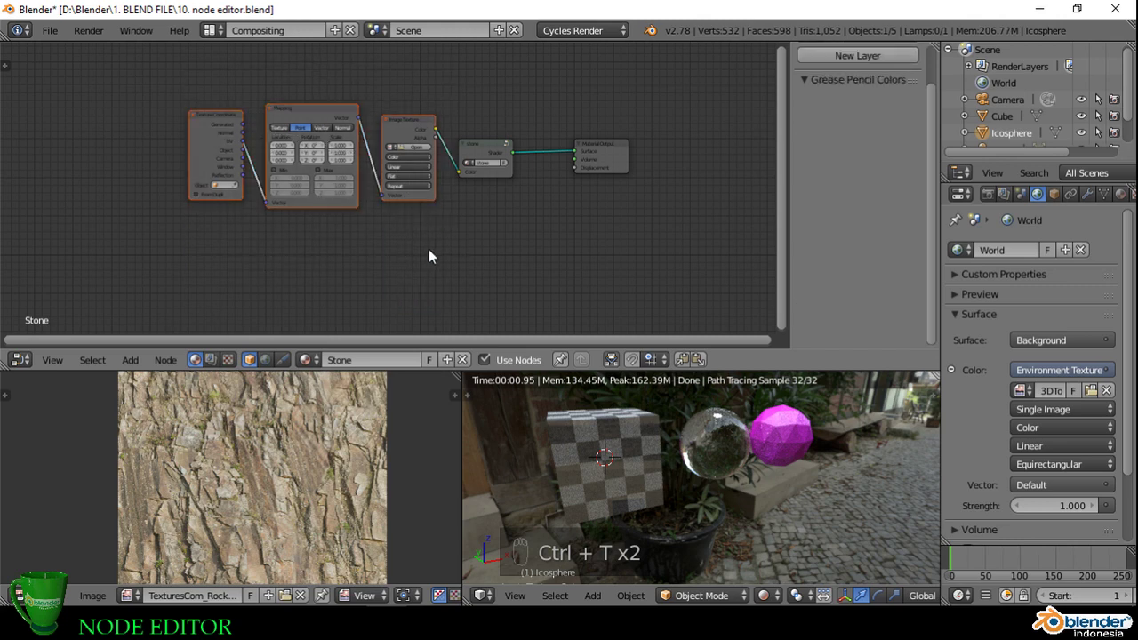
key("x")
scroll(366, 142, "up", 1)
left_click(509, 161)
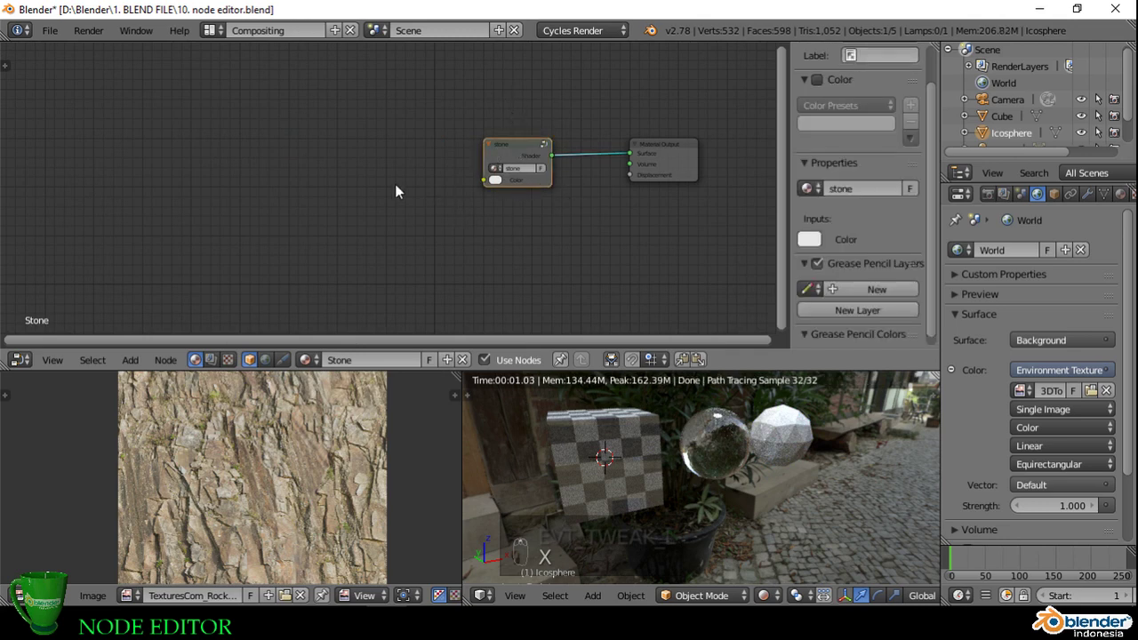
key("ctrl+t")
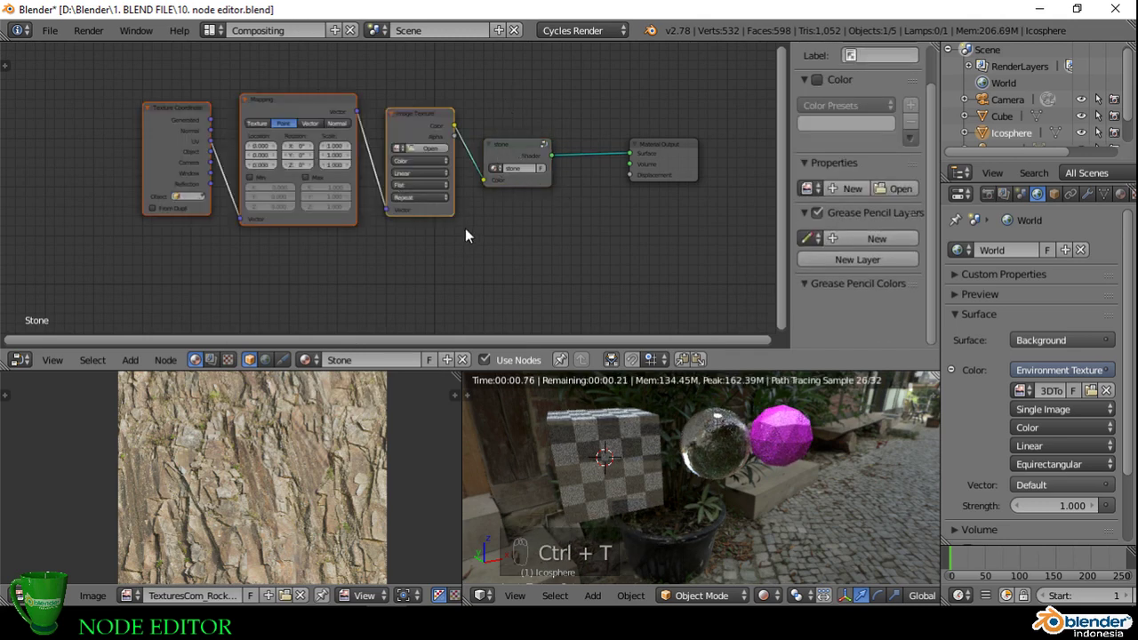
Step: Assign the already loaded TexturesCom_Rock…07_1_seamless_S.jpg image to the new Image Texture node and deselect all nodes
middle_click_drag(352, 251, 359, 285)
scroll(272, 184, "up", 2)
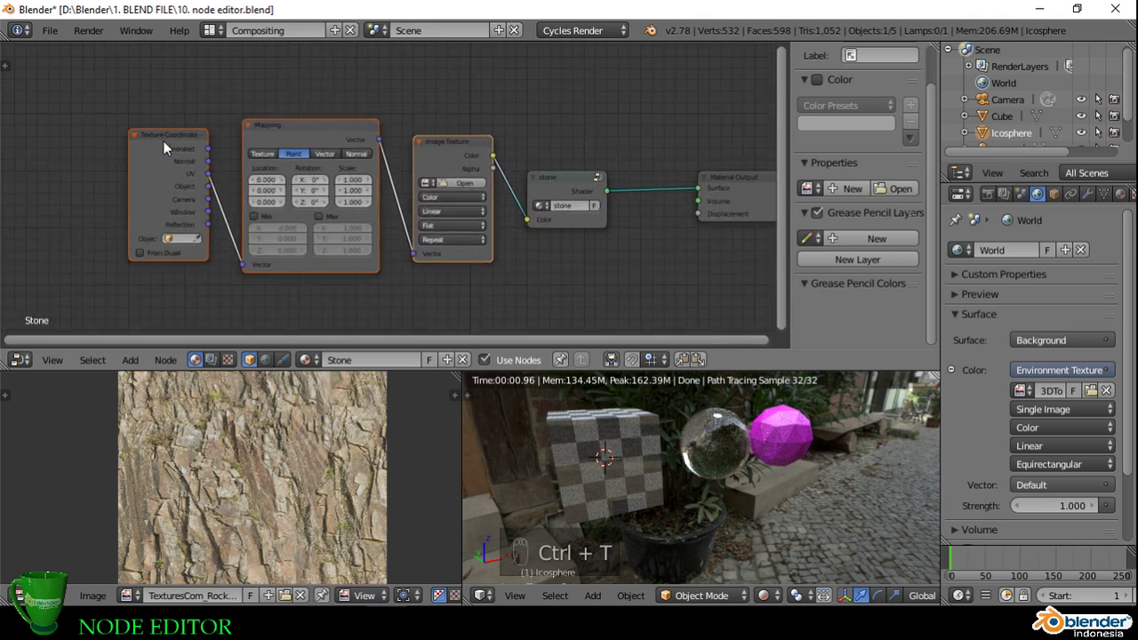
left_click(464, 184)
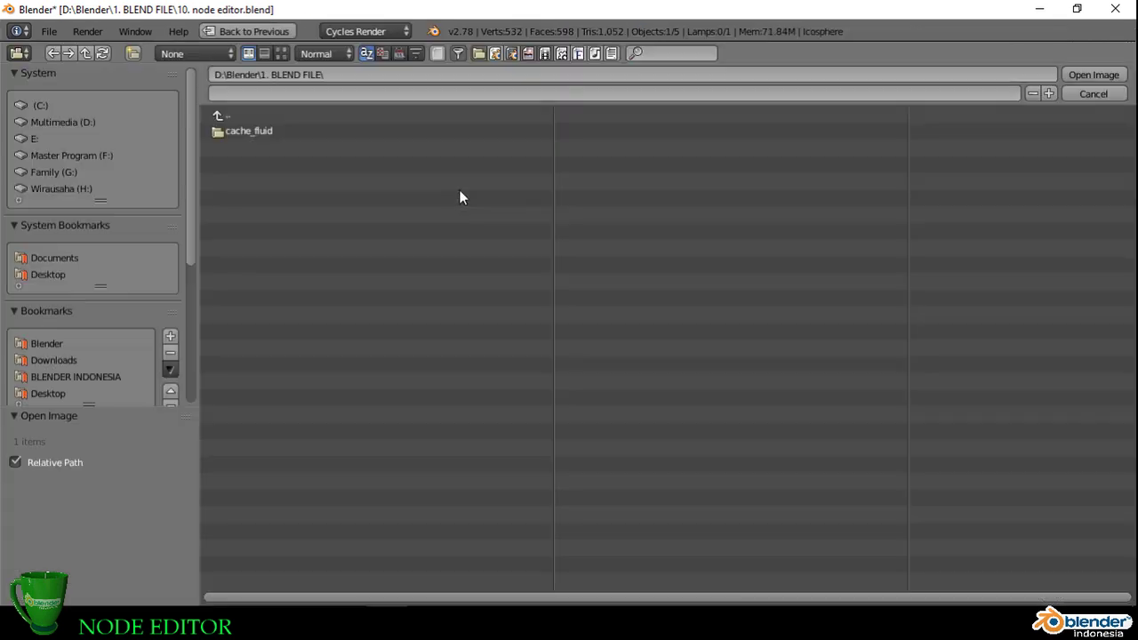
left_click(1066, 93)
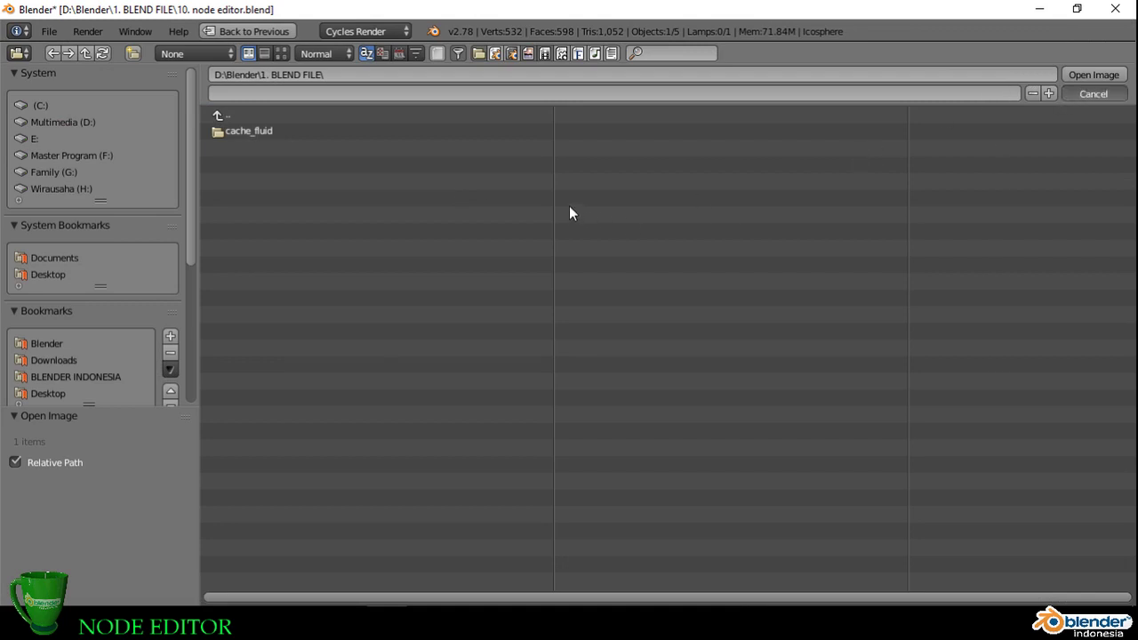
scroll(431, 181, "up", 5)
scroll(431, 184, "up", 2)
left_click(431, 186)
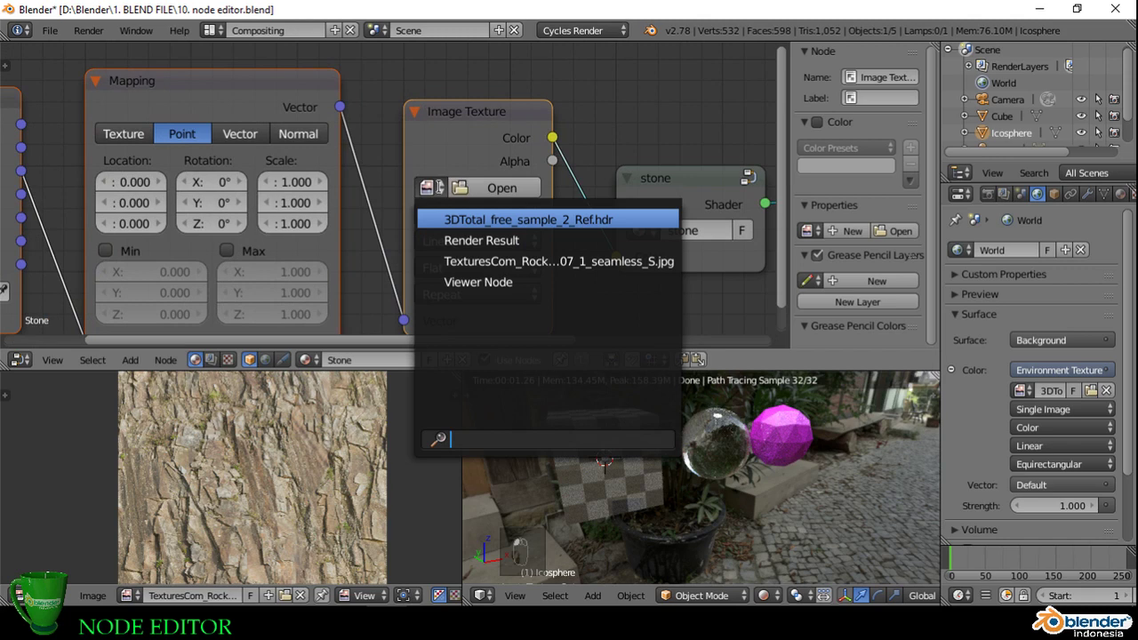
left_click(488, 263)
scroll(432, 172, "down", 3)
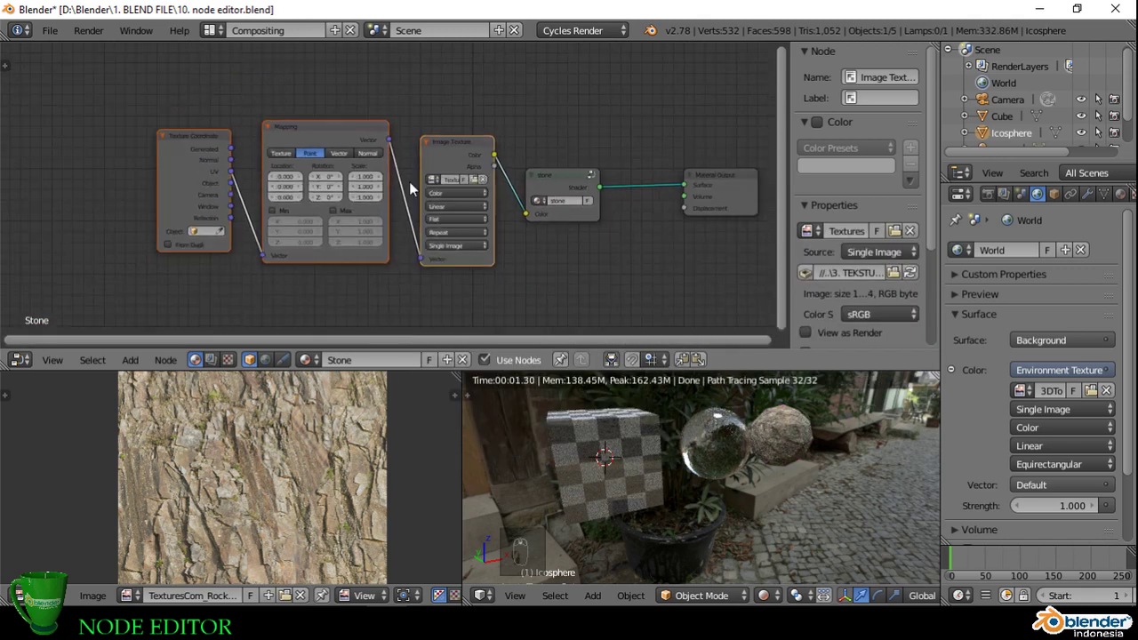
middle_click_drag(518, 259, 468, 251)
scroll(489, 239, "down", 2)
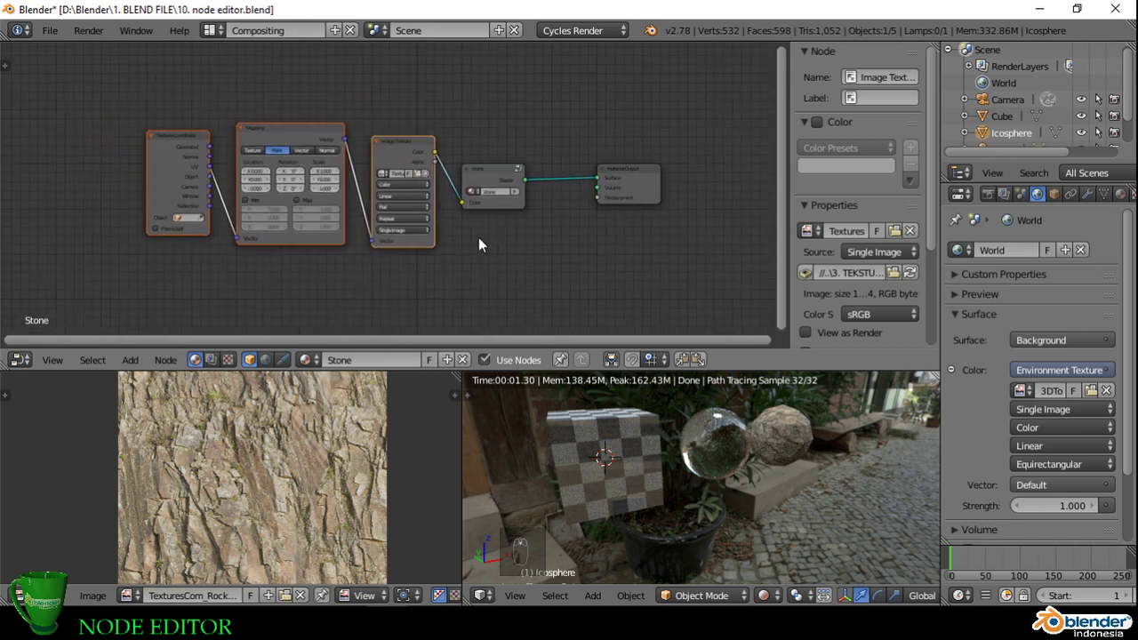
scroll(478, 236, "up", 1)
key("a")
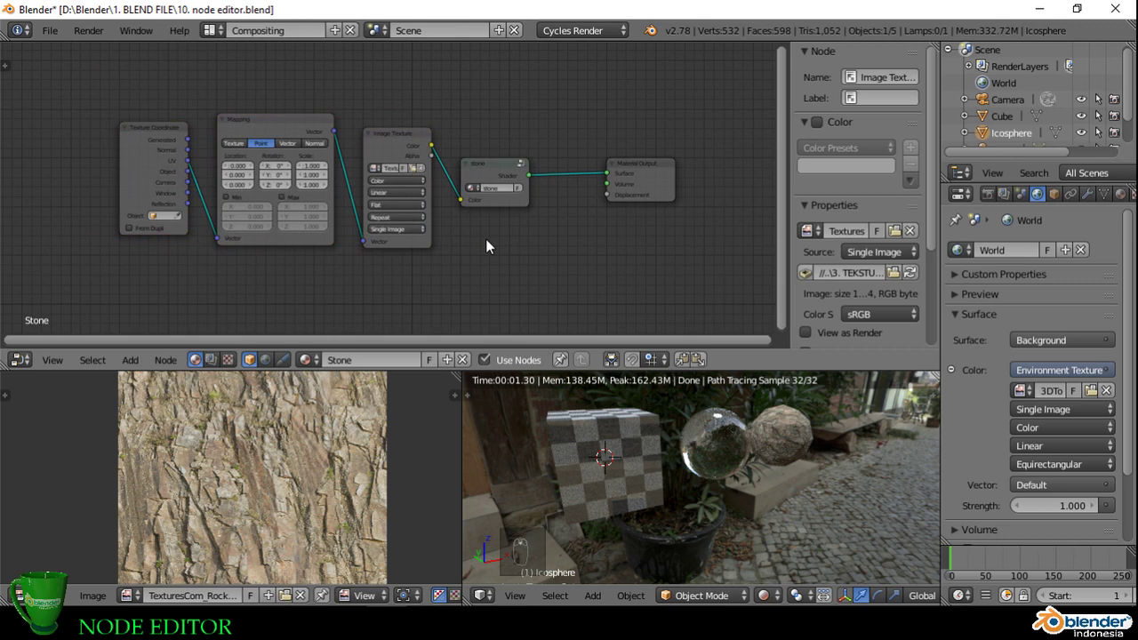
key("shift+w")
mouse_move(486, 241)
scroll(511, 229, "down", 3)
scroll(489, 253, "up", 2)
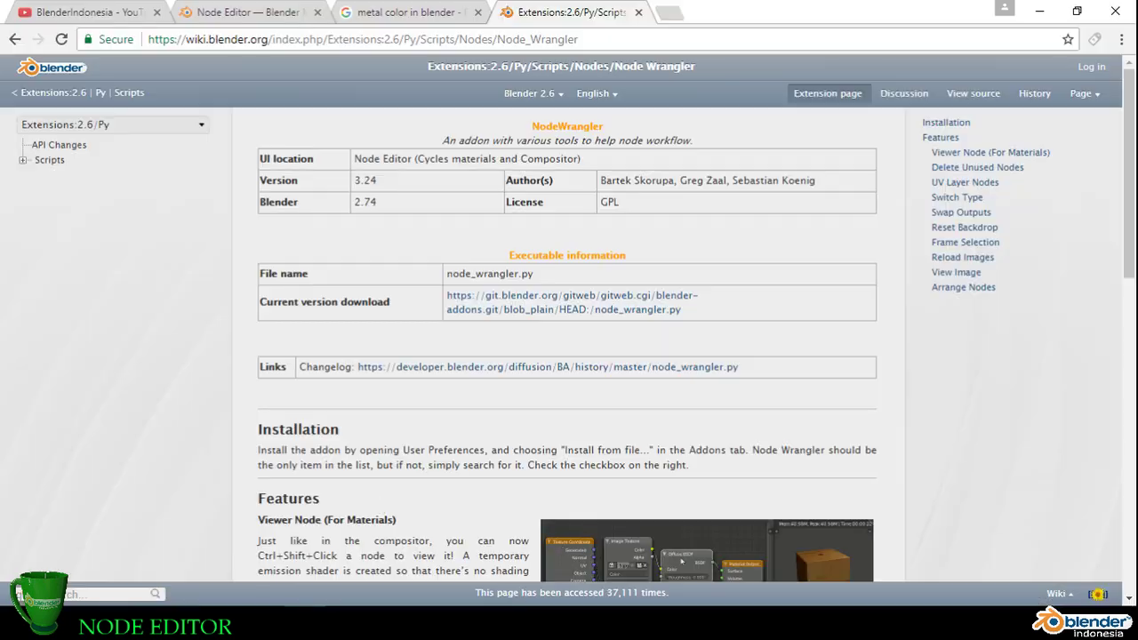
Step: View the Blender manual's Node Editor page in the browser and return to the Stone material in Blender
left_click(269, 17)
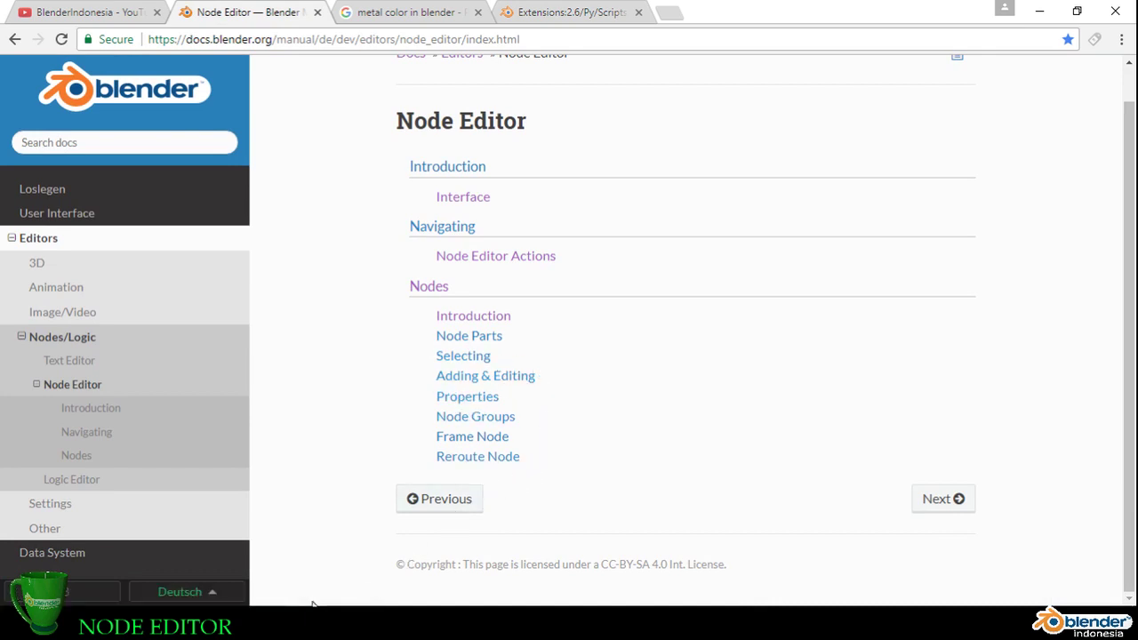
key("alt+Tab")
middle_click_drag(472, 284, 521, 243)
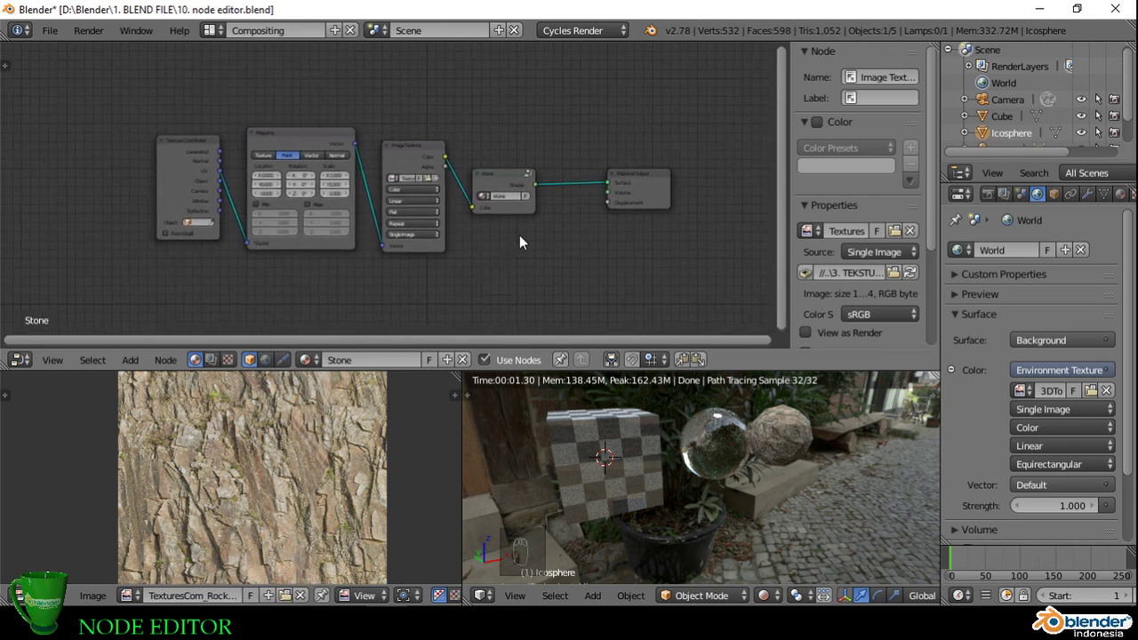